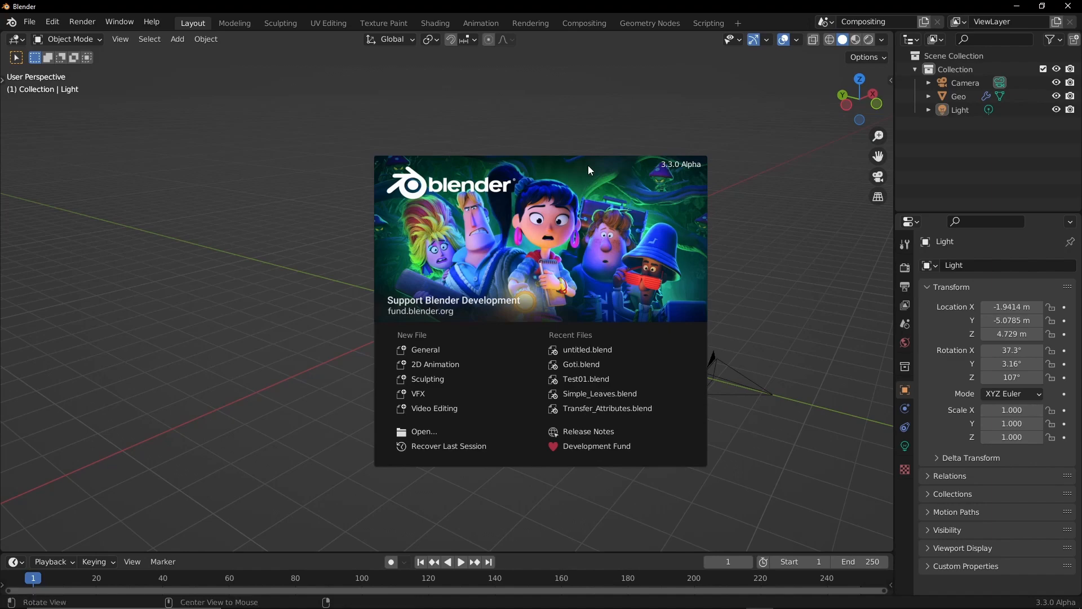
Switch to the web browser and read the Realtime Compositor task T99210 from its description through the To Do list
key("alt+Tab")
key("alt+Tab")
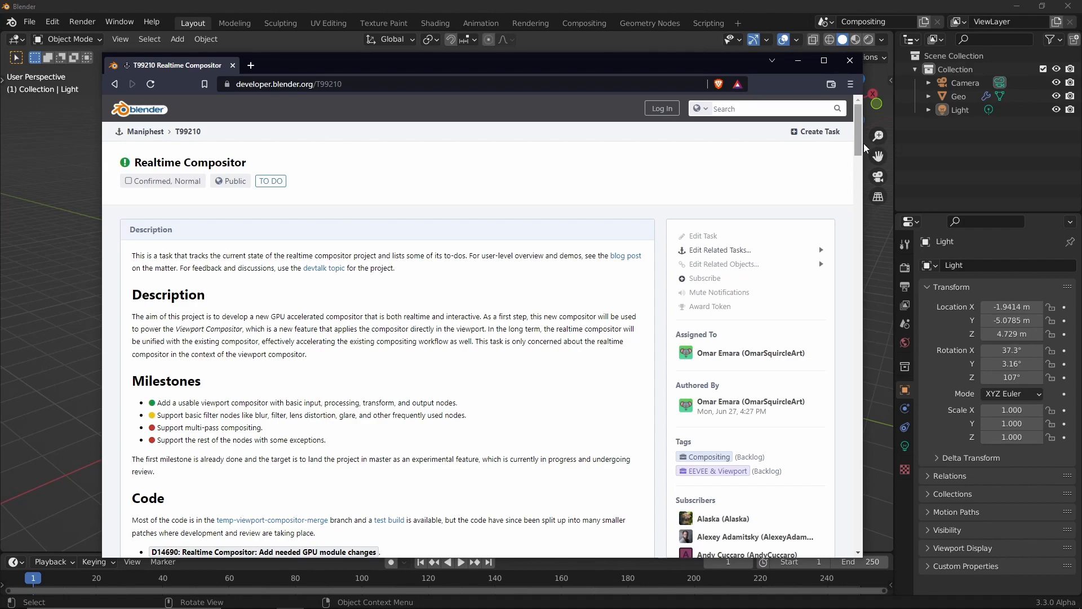
mouse_move(858, 144)
left_mouse_down()
mouse_move(858, 191)
mouse_move(858, 143)
left_mouse_up()
scroll(479, 322, "down", 8)
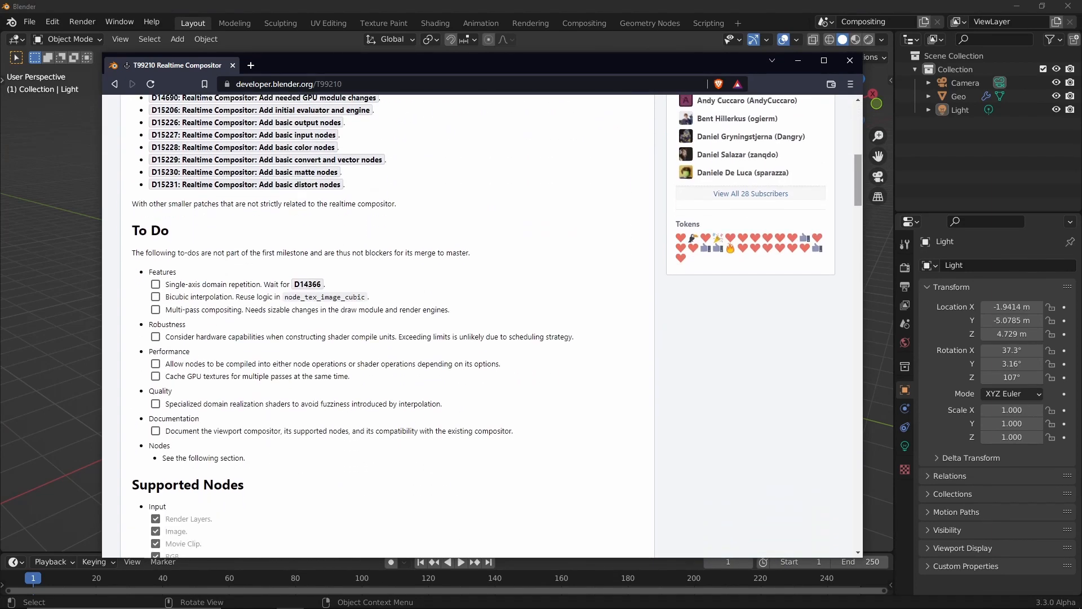
scroll(479, 322, "down", 1)
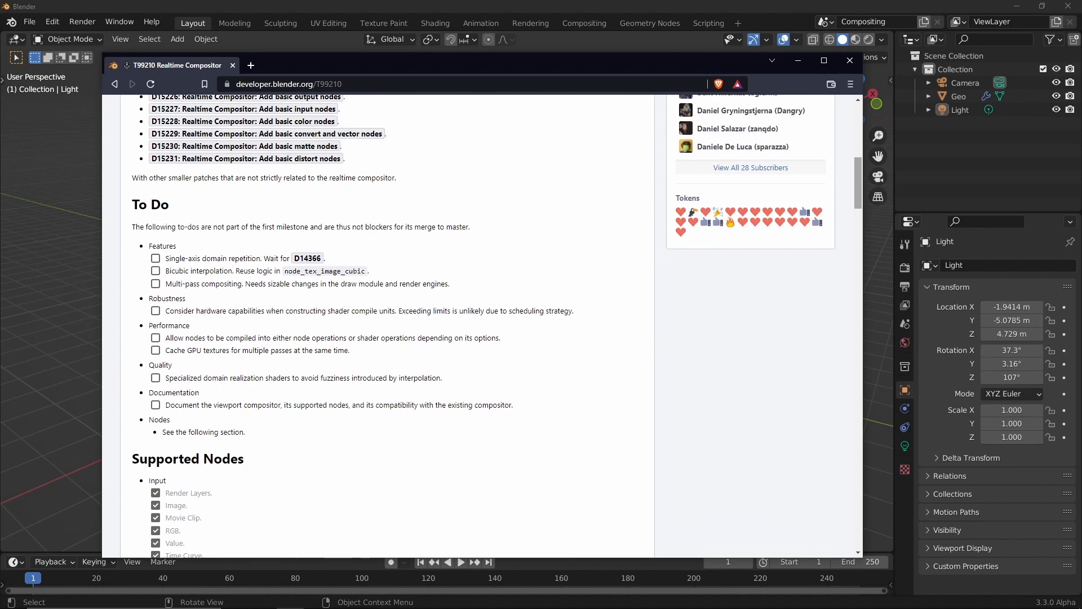
scroll(479, 321, "up", 1)
scroll(479, 322, "down", 7)
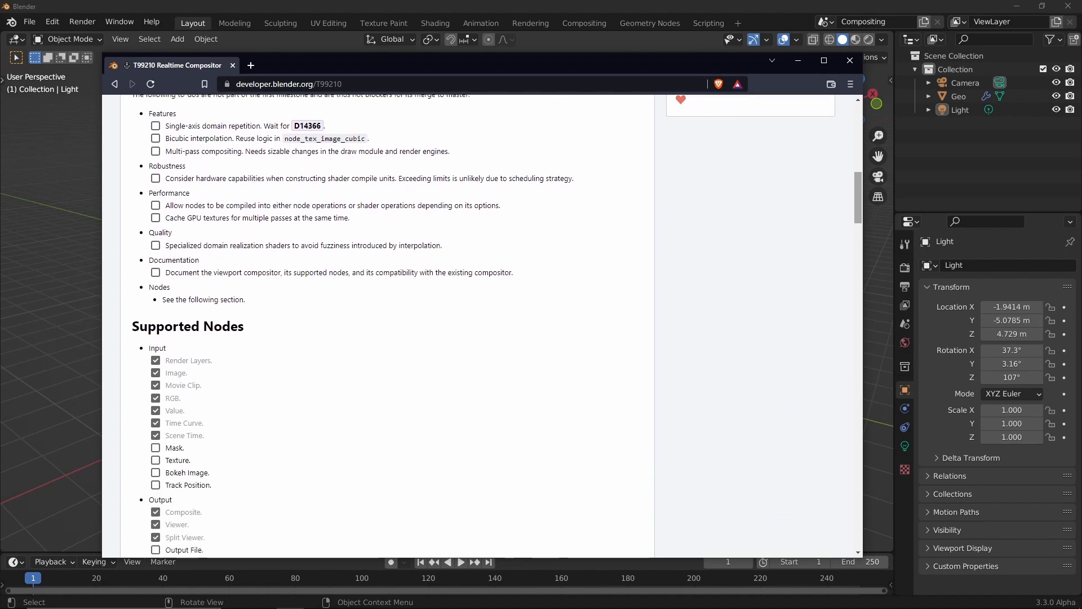
Examine the Supported Nodes checklist on the task page, then return to the description and milestones
scroll(479, 322, "down", 14)
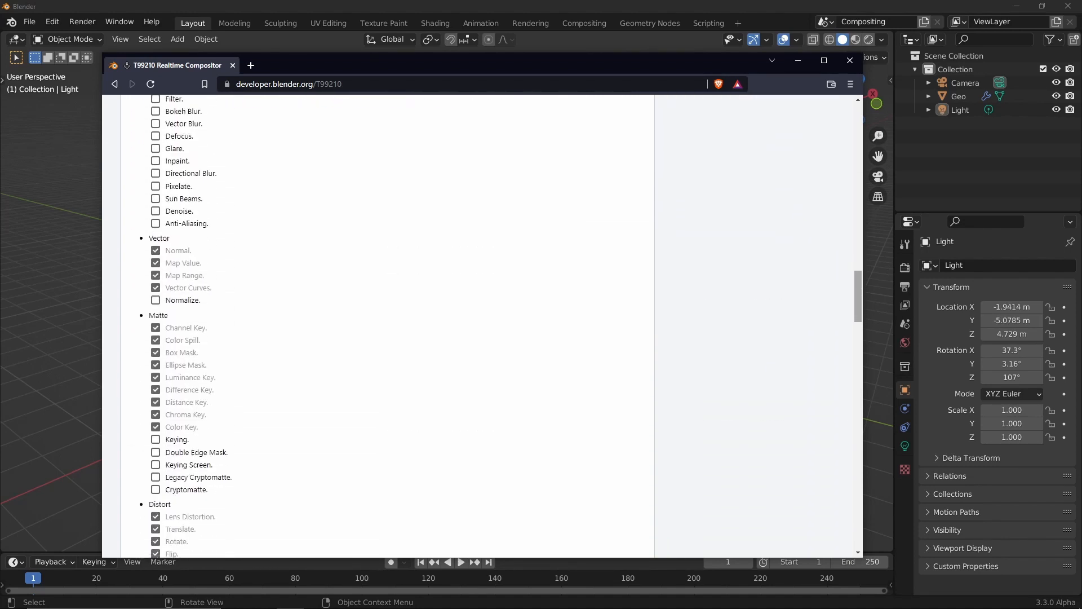
scroll(479, 321, "down", 3)
scroll(479, 321, "up", 6)
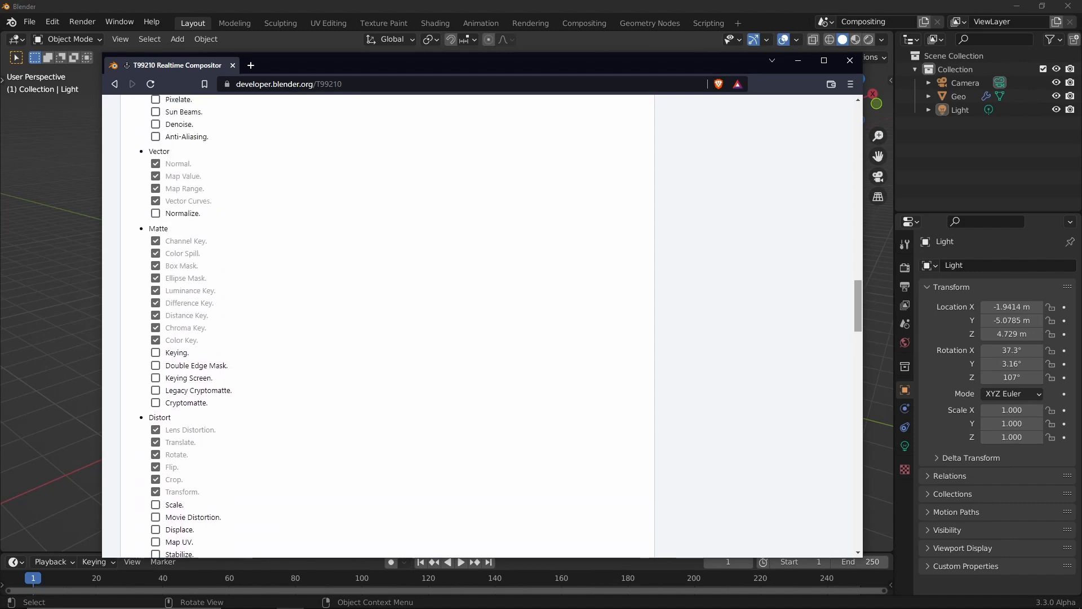
scroll(479, 322, "up", 5)
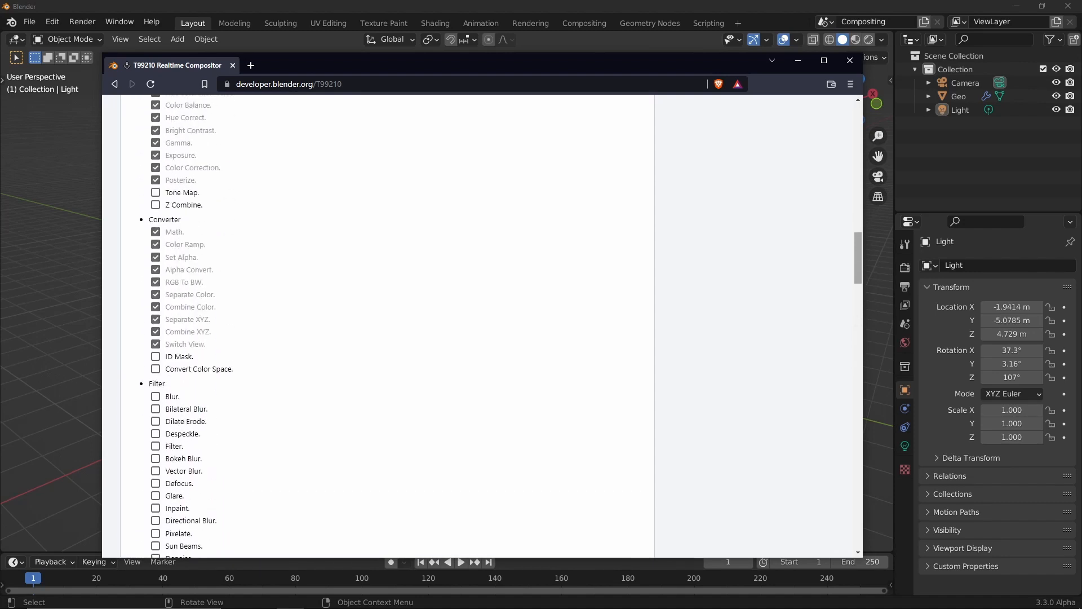
scroll(479, 321, "up", 15)
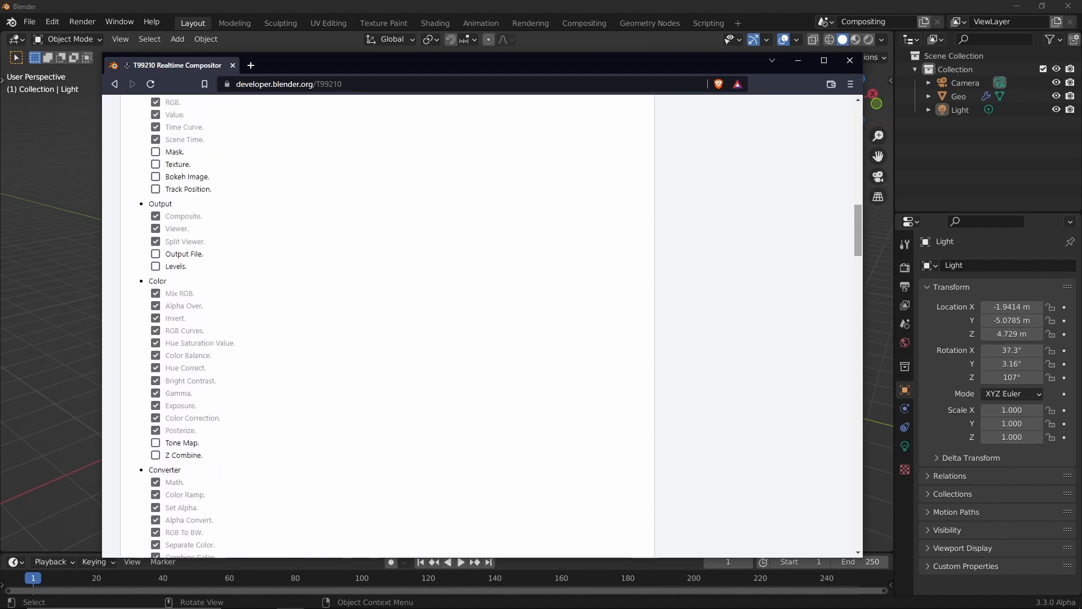
scroll(479, 322, "up", 2)
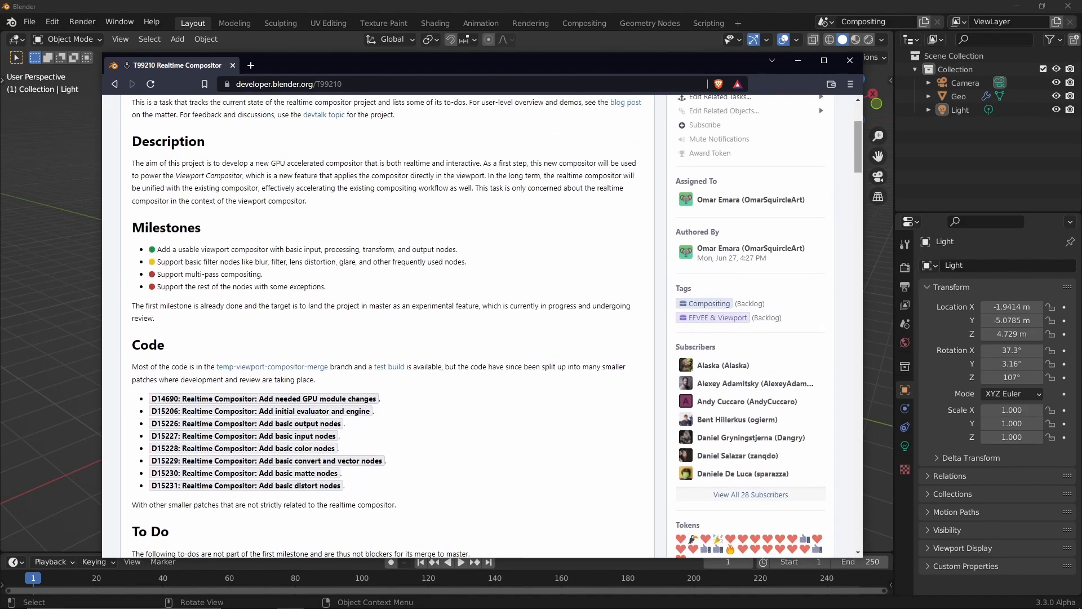
scroll(479, 321, "down", 14)
scroll(479, 321, "up", 12)
scroll(479, 321, "up", 3)
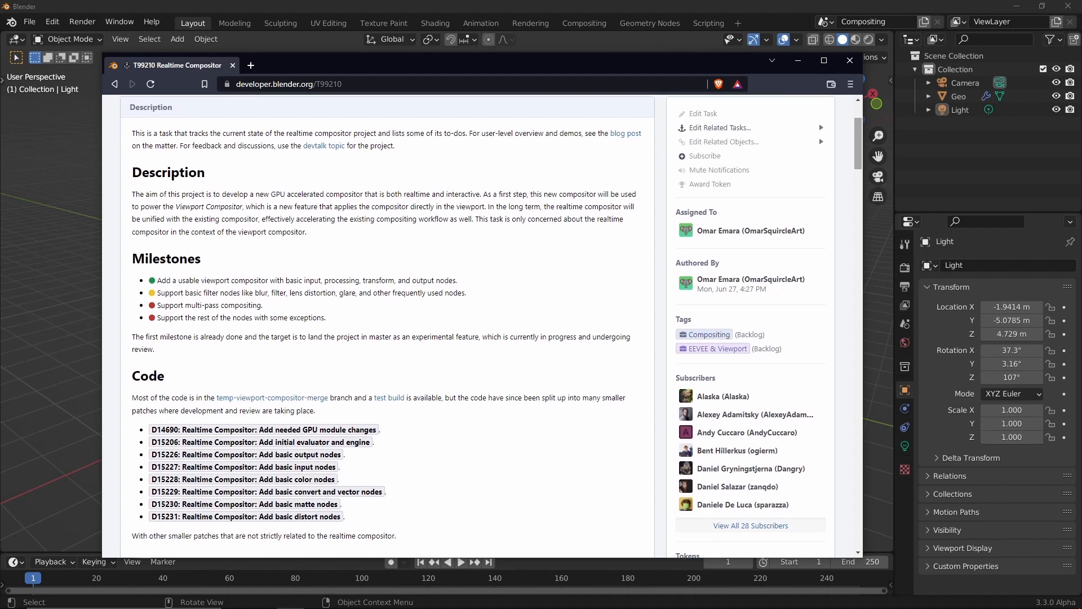
scroll(479, 321, "up", 1)
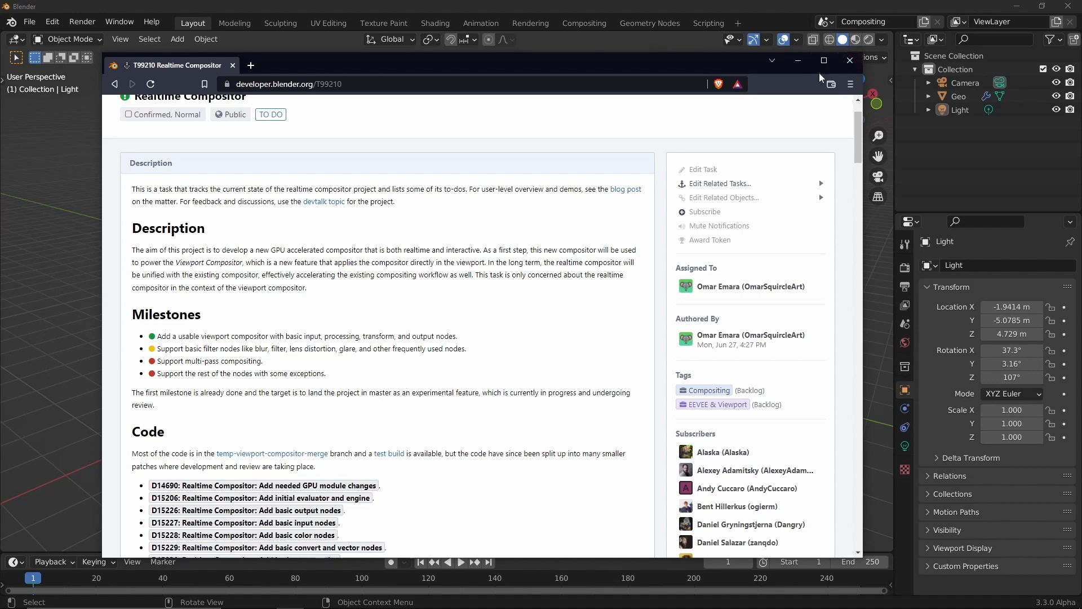
Open blender.org in a new browser tab and go to its Download page
left_click(253, 67)
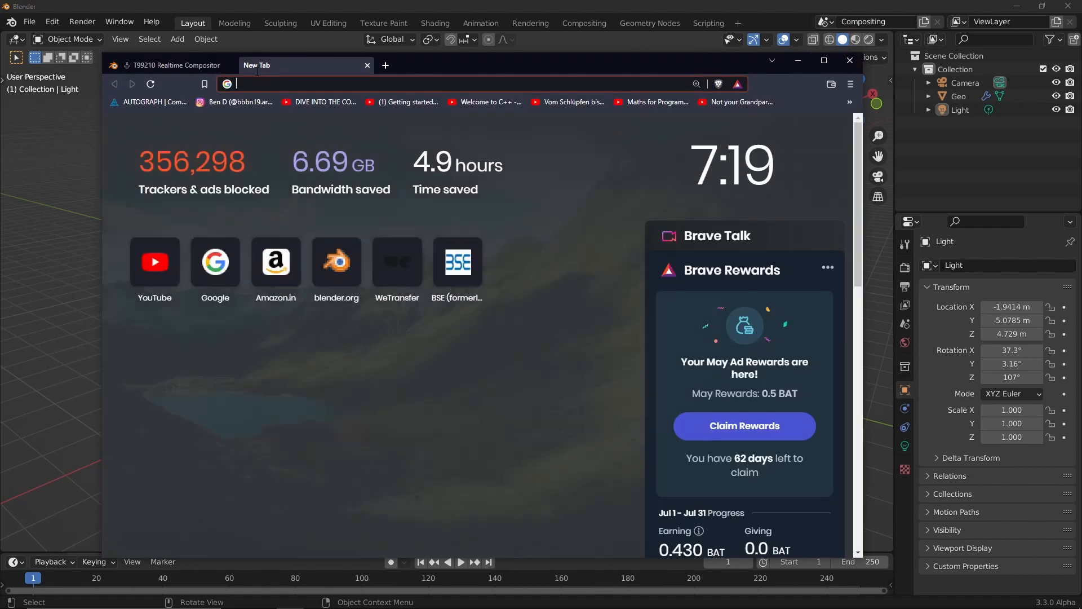
left_click_drag(492, 65, 491, 58)
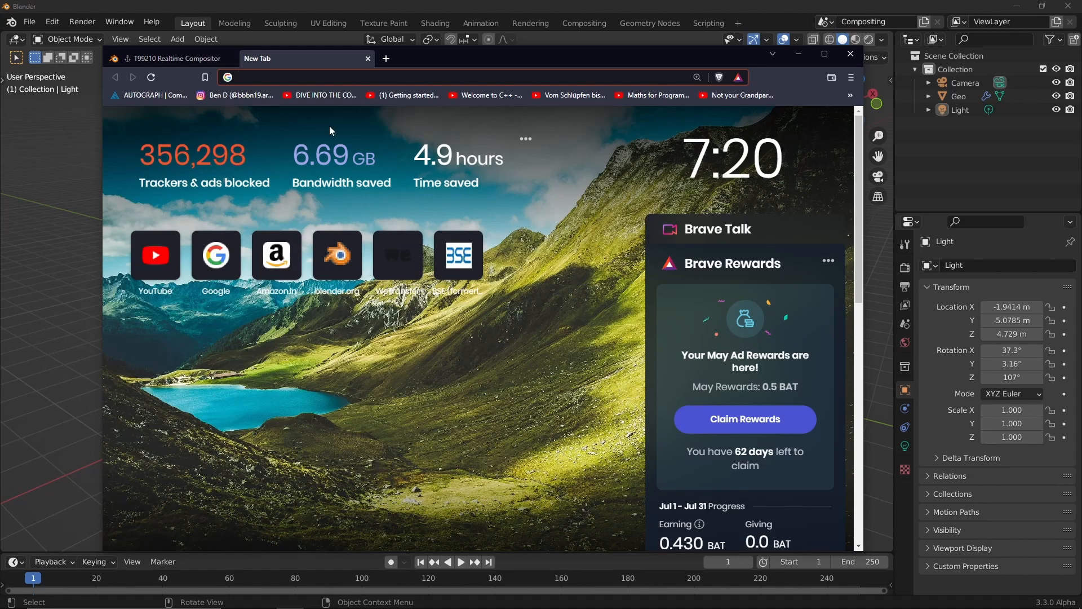
type("blender.org")
key("Return")
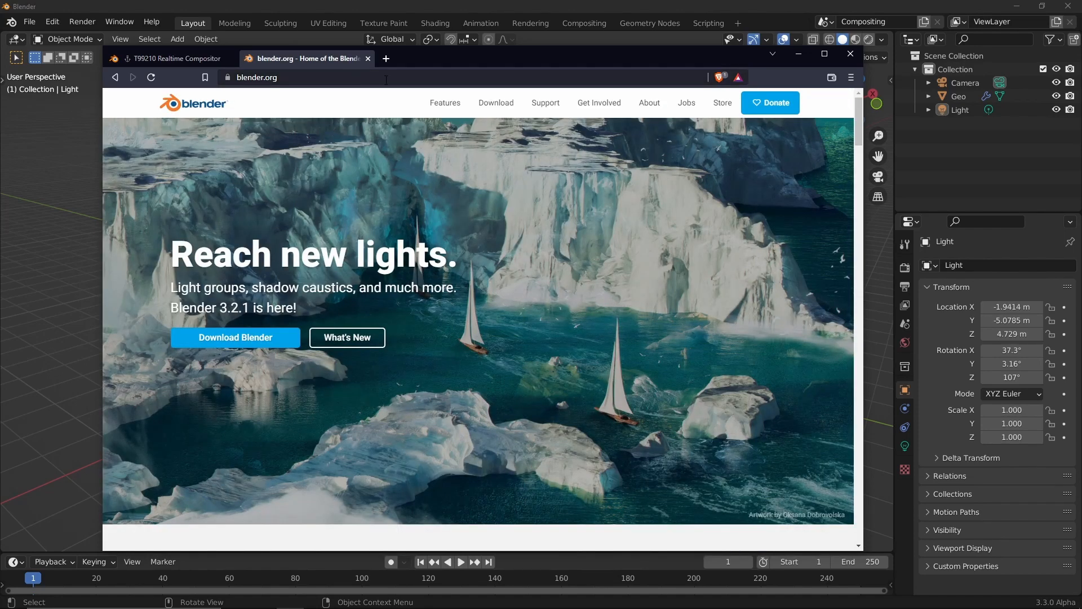
left_click(496, 103)
left_click_drag(534, 65, 524, 38)
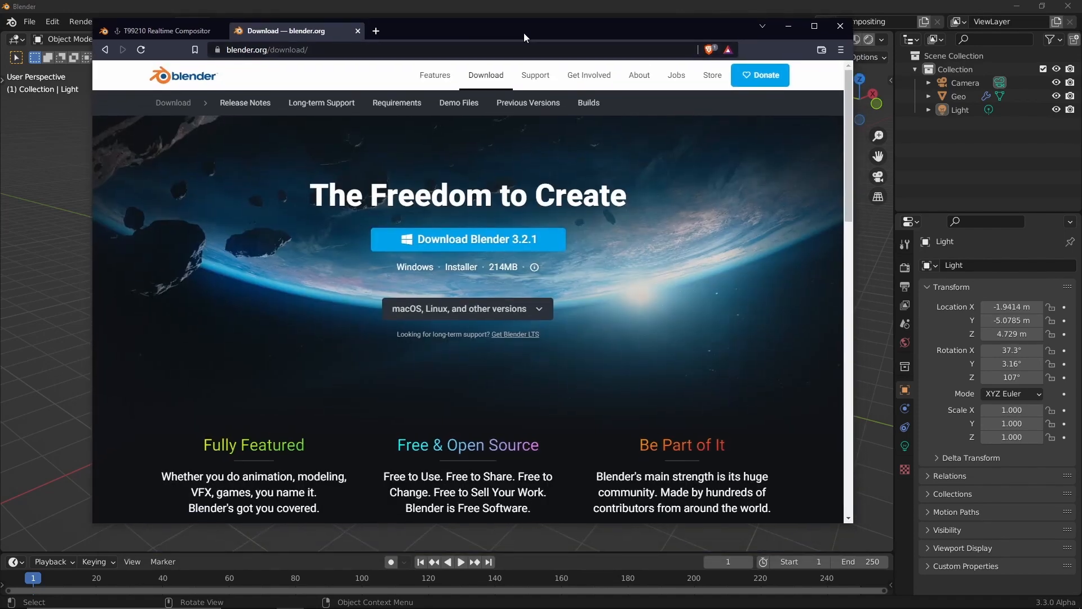
Open the experimental Blender builds from the Download page and look over the Windows daily builds
scroll(314, 271, "down", 15)
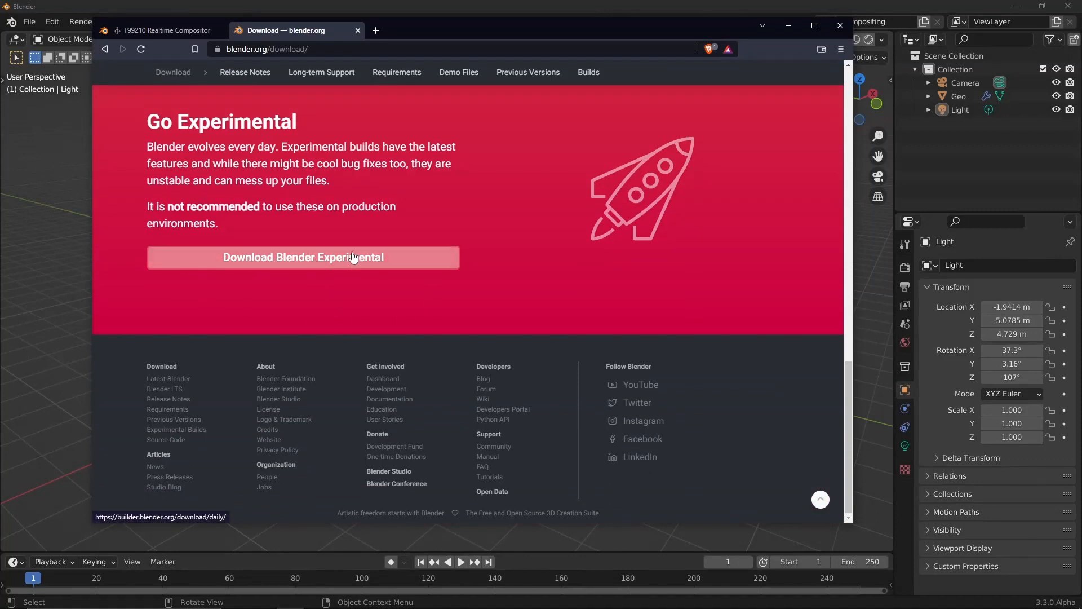
left_click(352, 257)
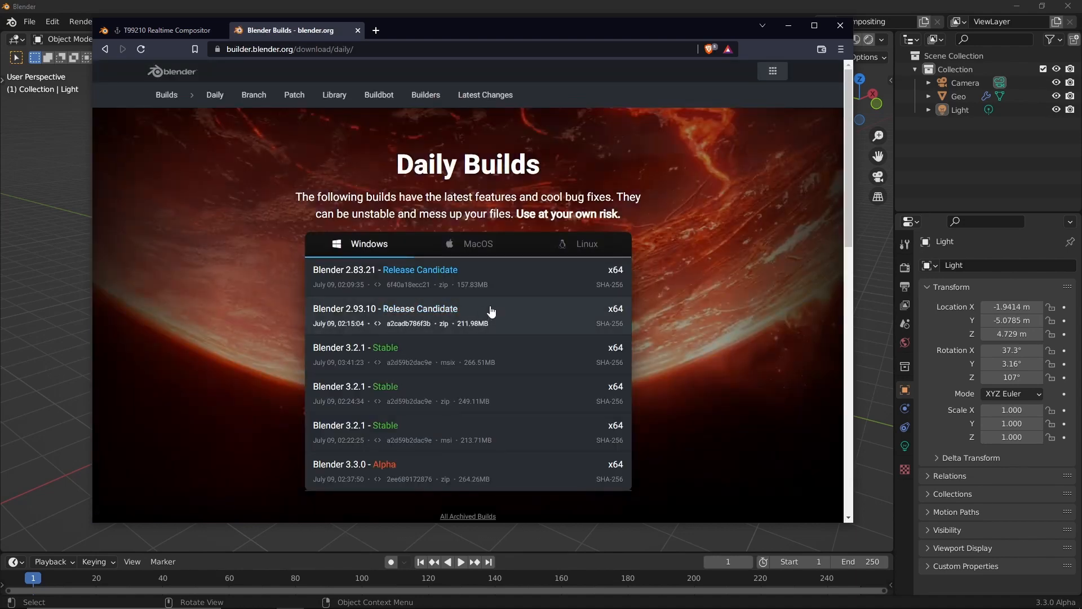
scroll(489, 338, "down", 2)
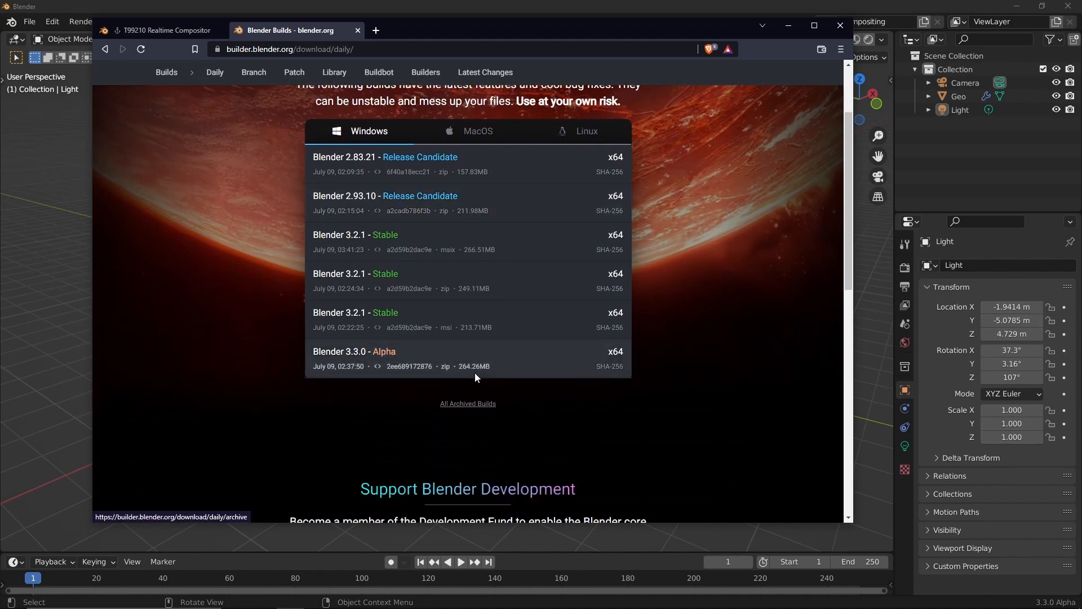
scroll(490, 410, "up", 2)
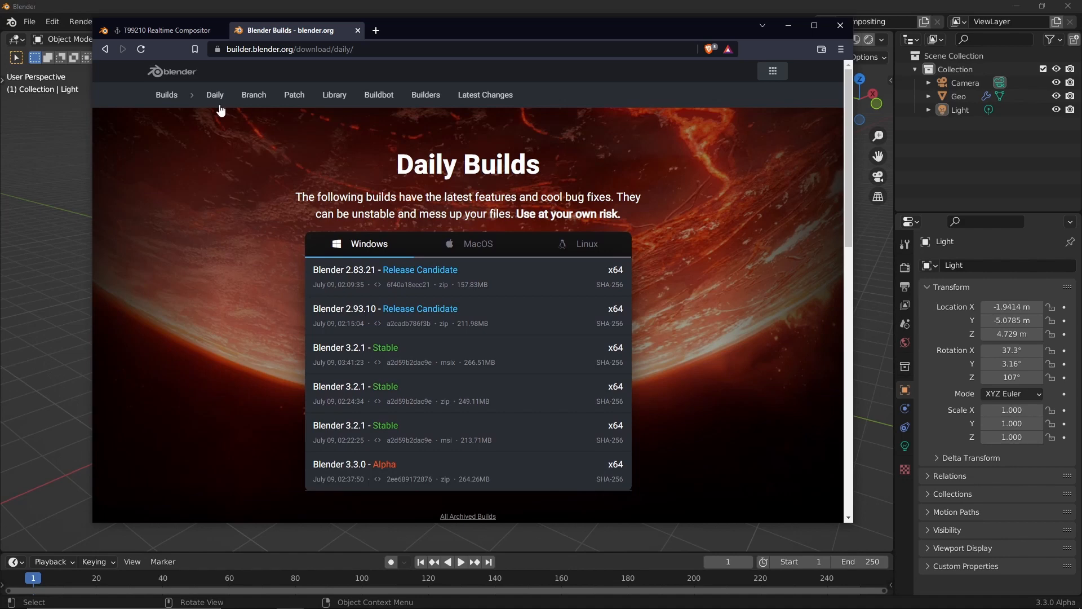
Open the Branch builds page and look through the Windows builds for the viewport compositor branch
left_click(263, 100)
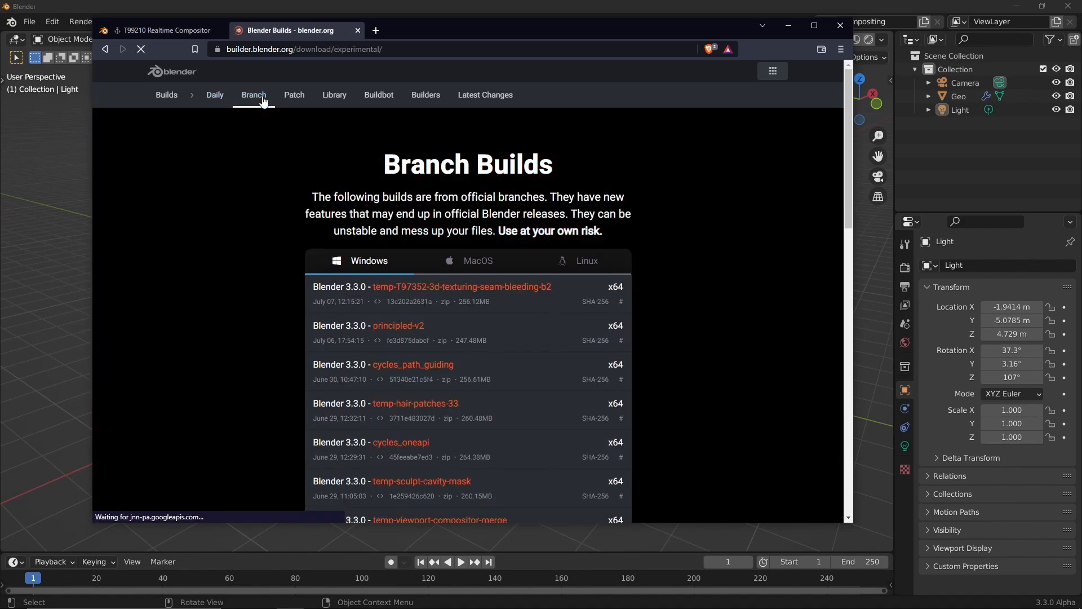
scroll(237, 301, "down", 3)
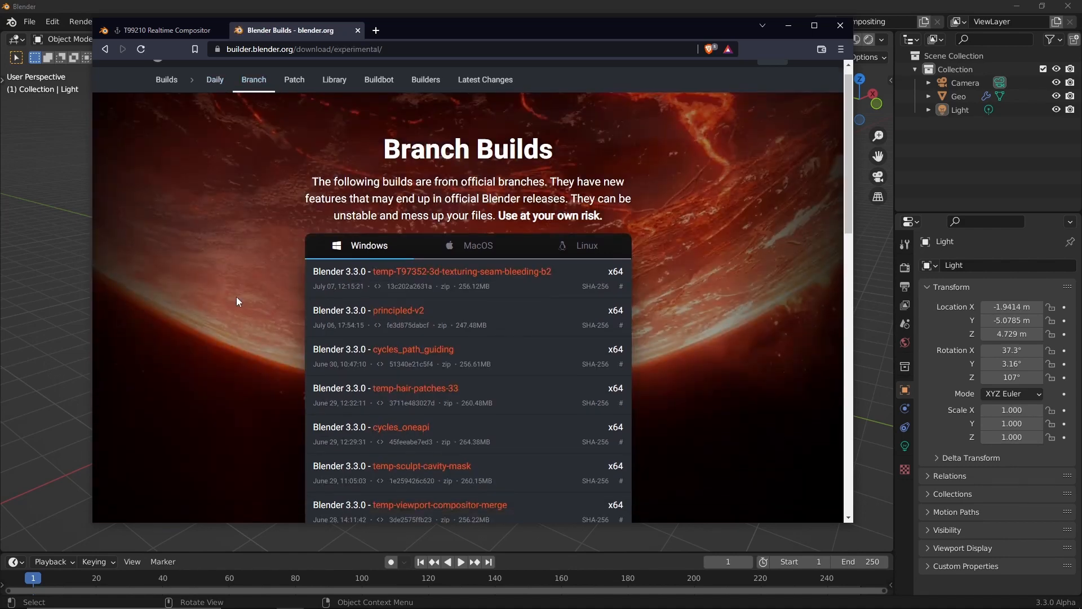
scroll(236, 302, "up", 1)
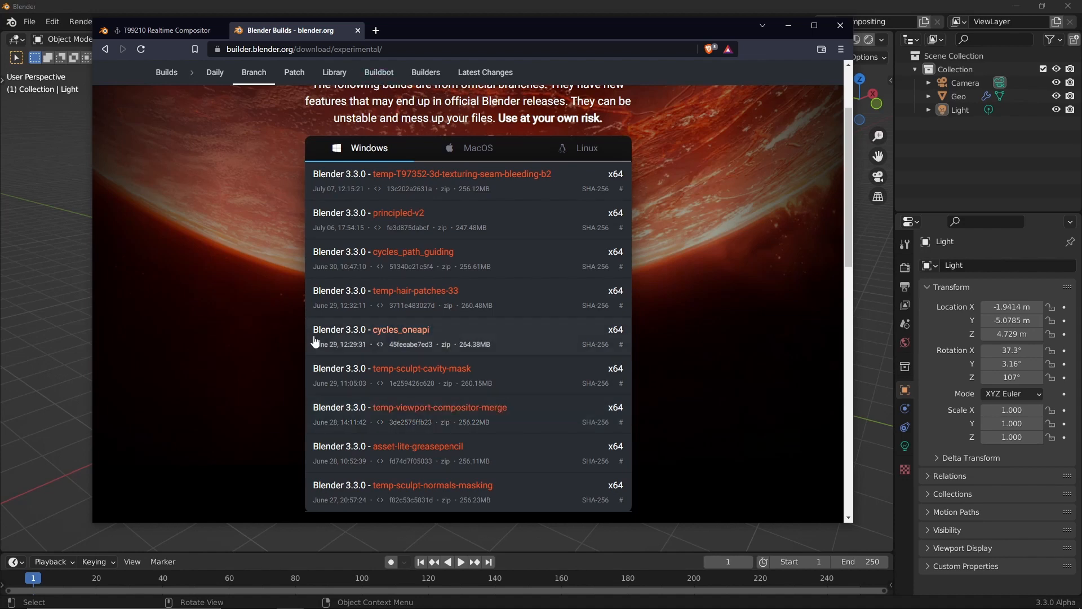
scroll(262, 270, "up", 2)
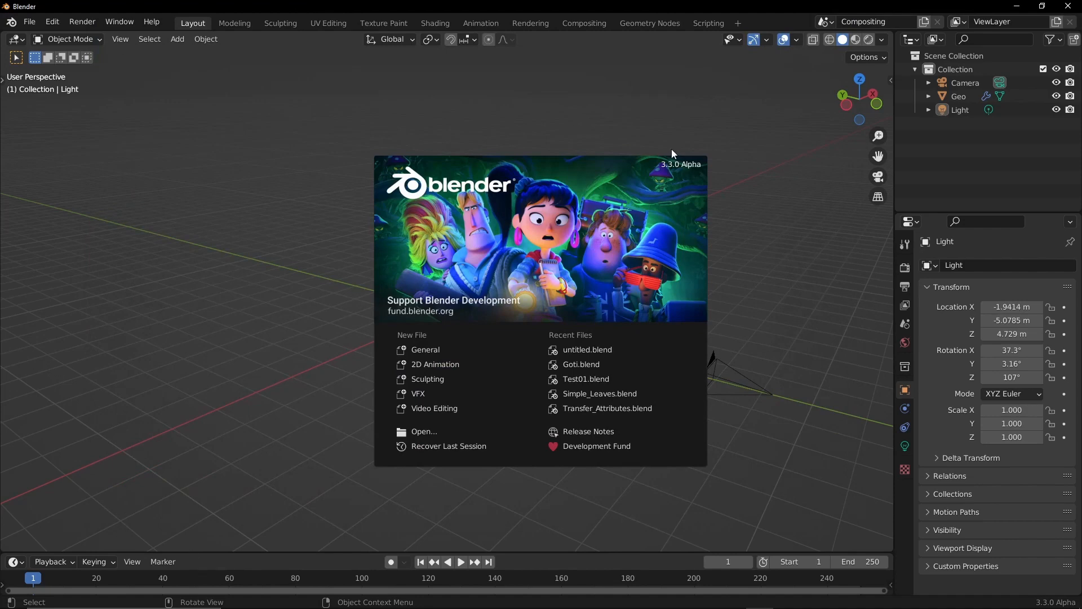
In Blender, dismiss the splash screen and open the Interface preferences, toggling Developer Extras off and back on
left_click(186, 130)
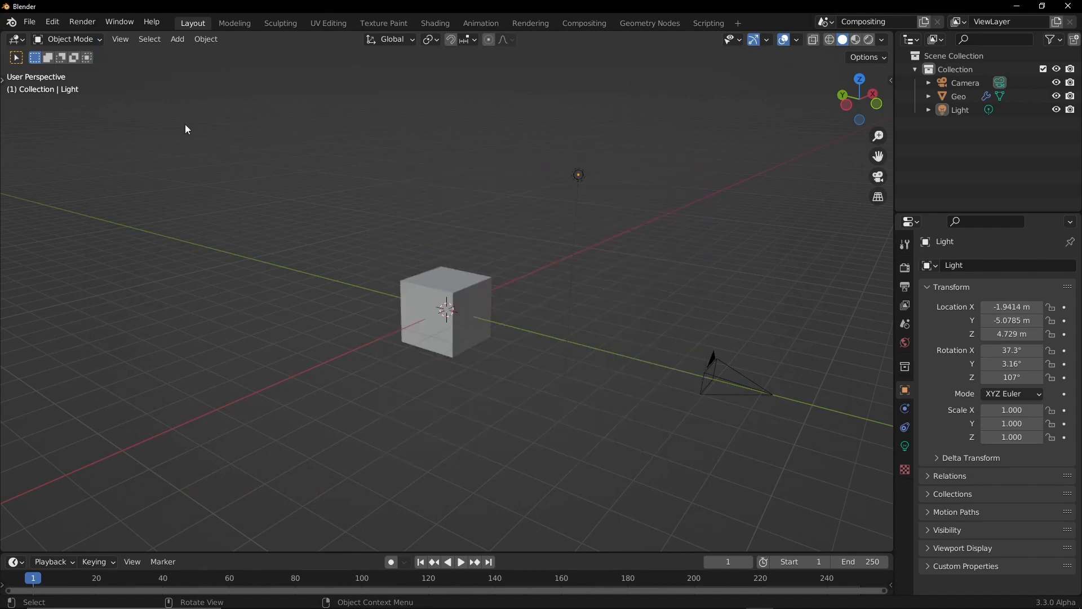
left_click(51, 22)
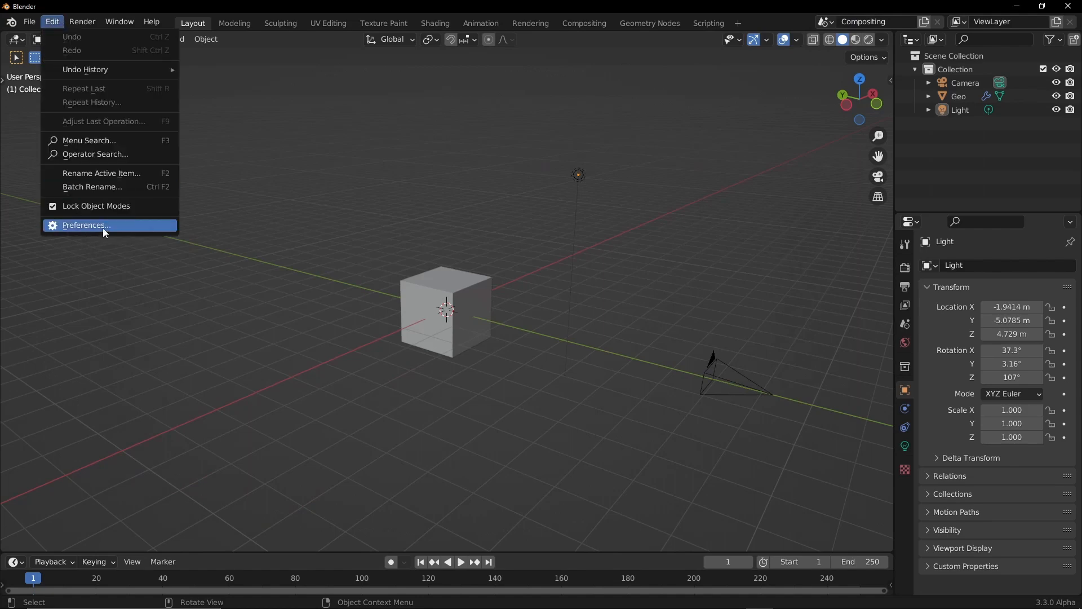
left_click(103, 227)
left_click_drag(232, 43, 362, 70)
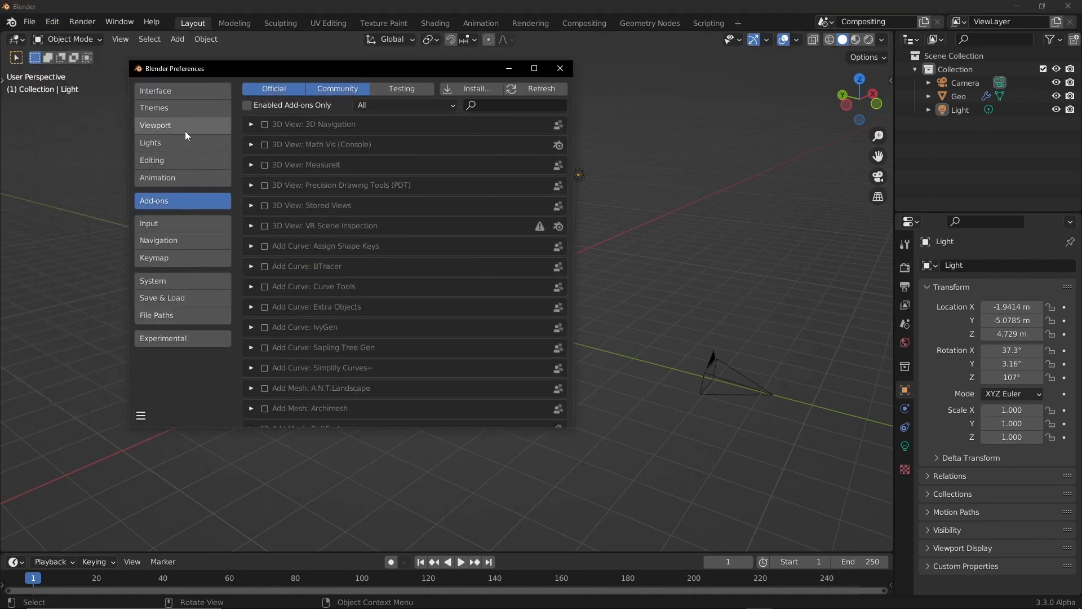
left_click(174, 94)
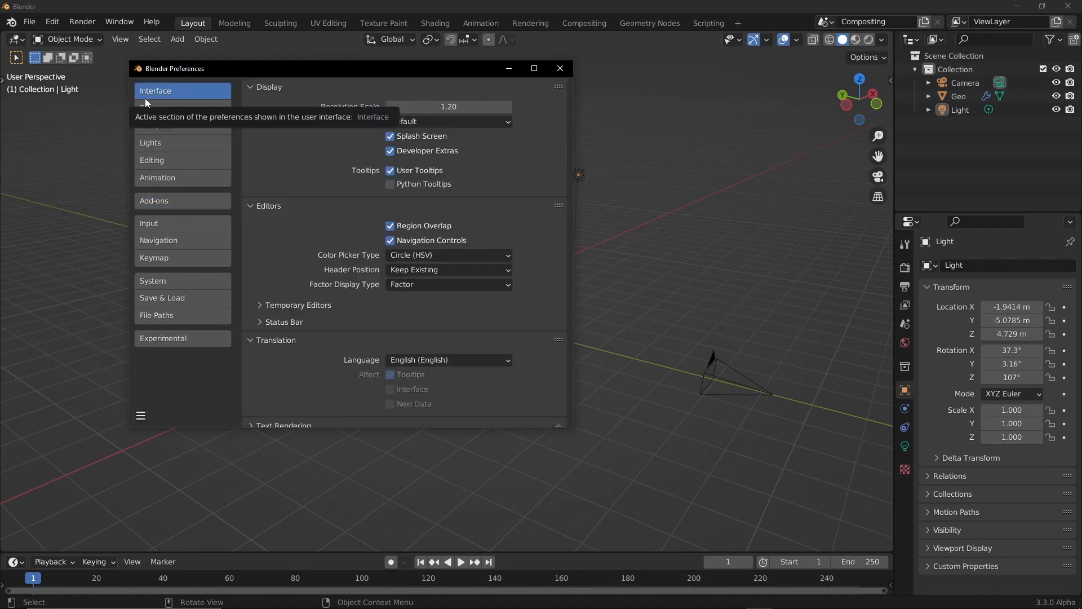
left_click(391, 153)
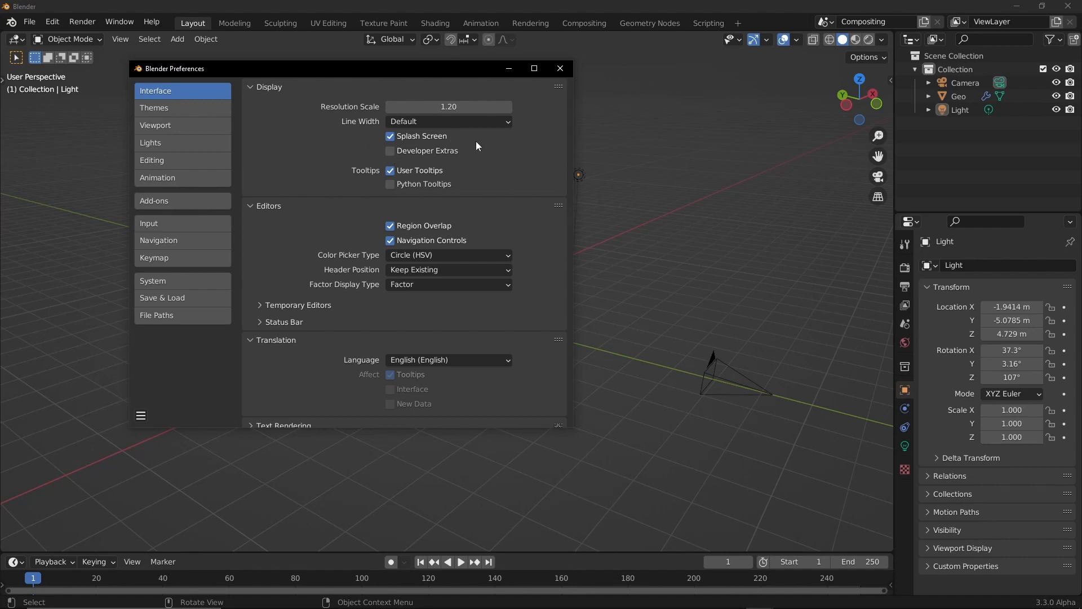
left_click(396, 158)
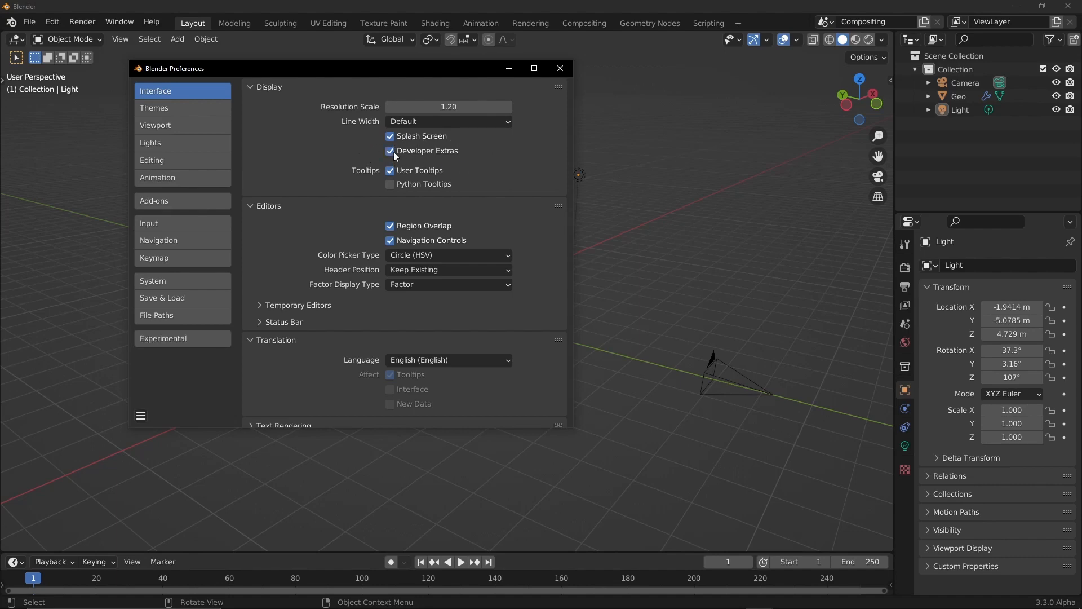
Check the Realtime Compositor option in the Experimental preferences, view its linked T99210 task page, and close both windows
left_click(177, 341)
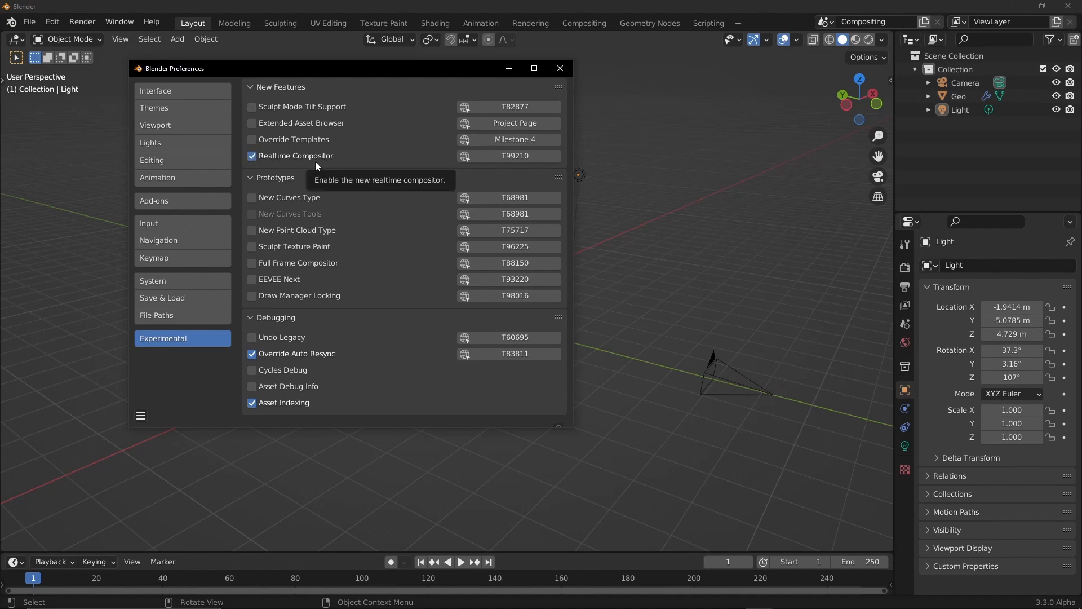
left_click(518, 158)
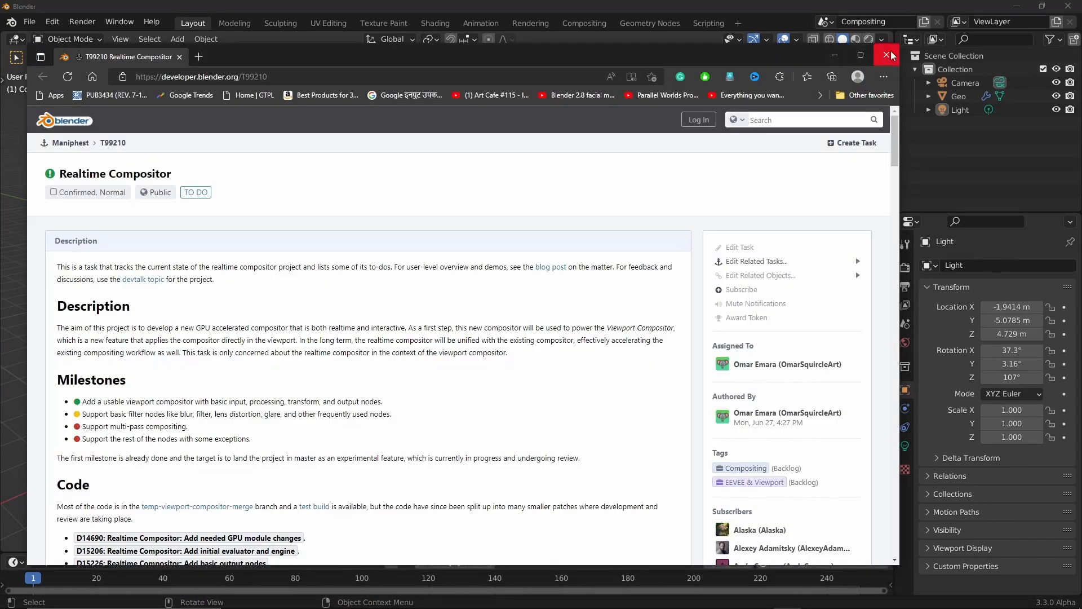
left_click(888, 54)
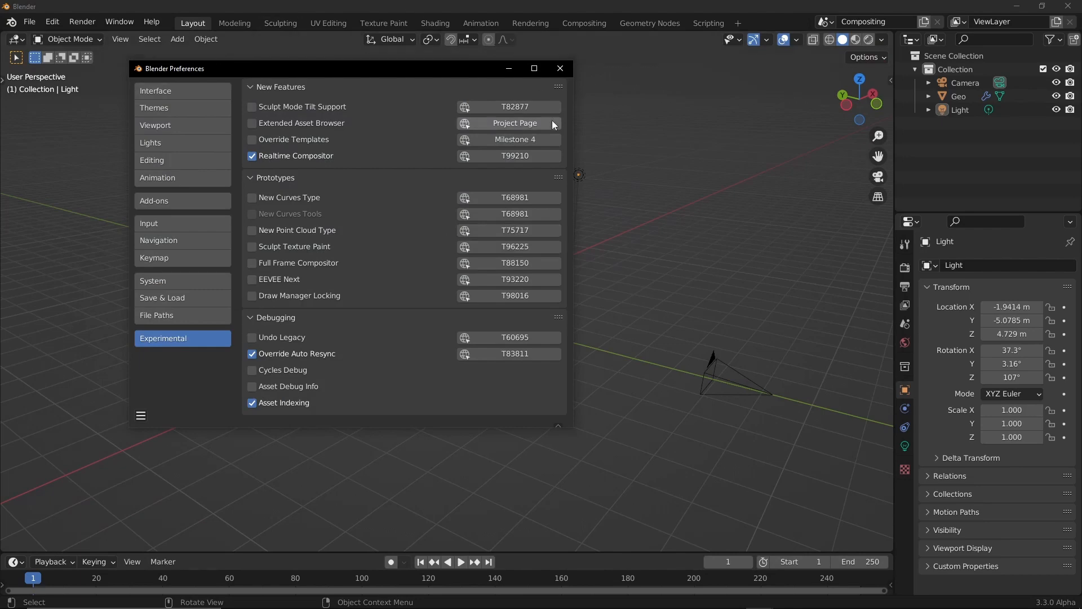
left_click(563, 71)
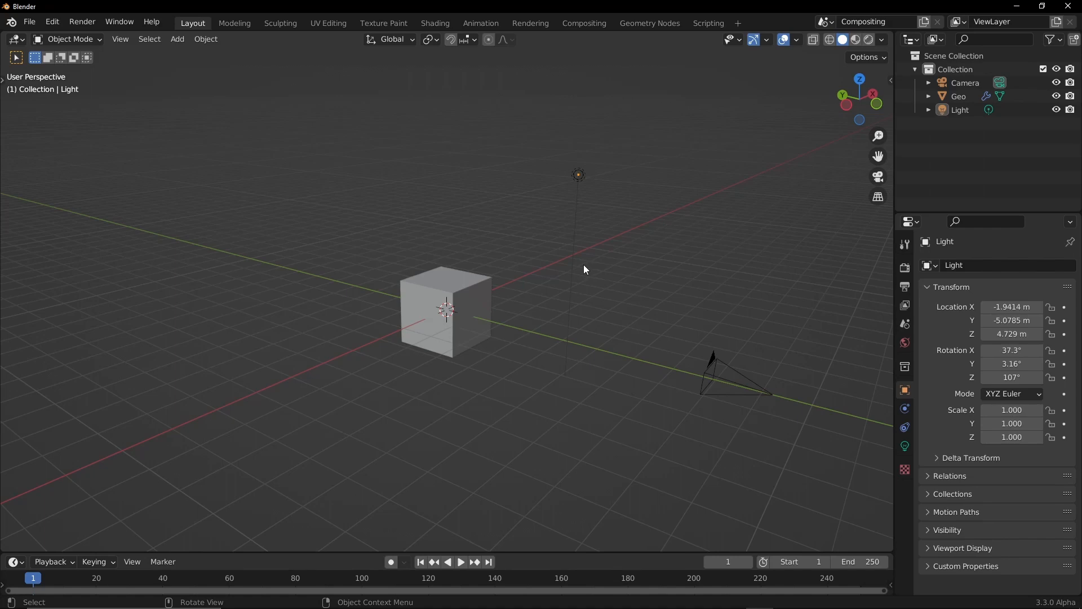
Switch the 3D viewport to Rendered shading
middle_click_drag(606, 430, 667, 135)
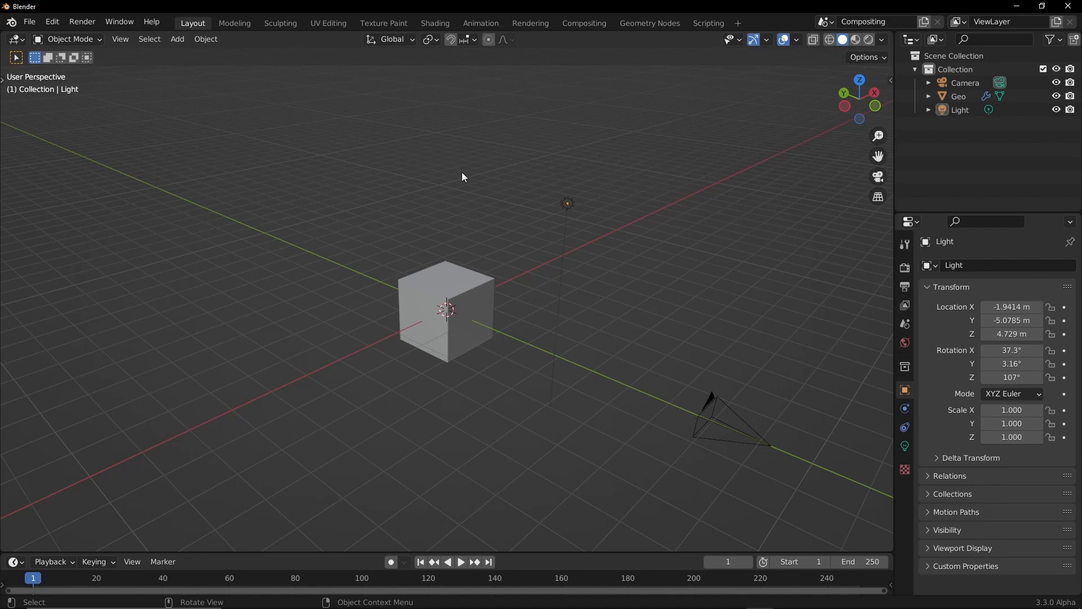
left_click(869, 39)
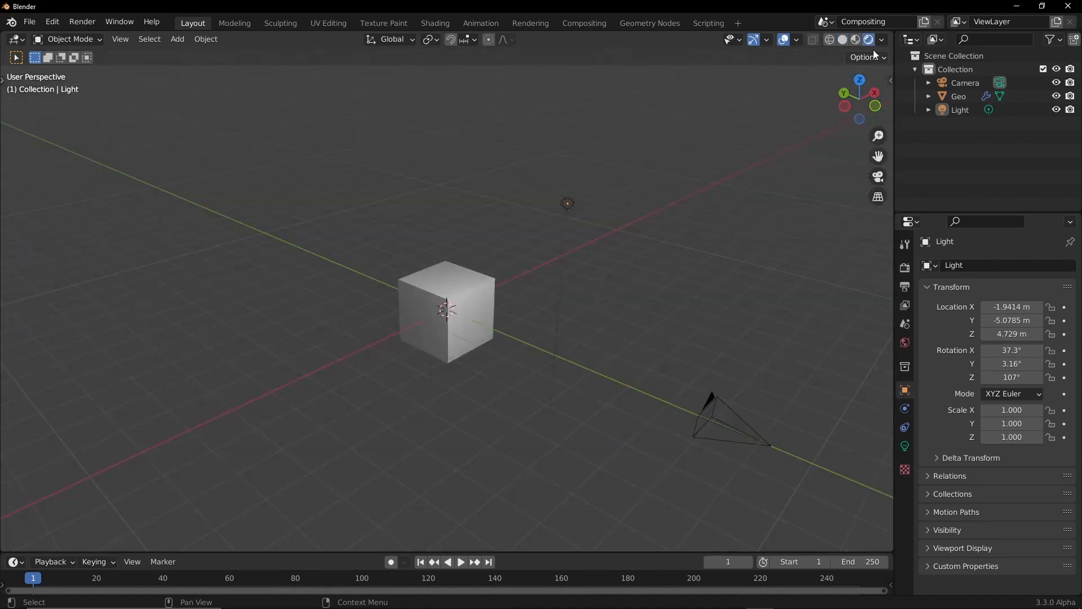
Check the Use Compositor option in the 3D viewport's shading settings and return the viewport to Solid shading
left_click(882, 39)
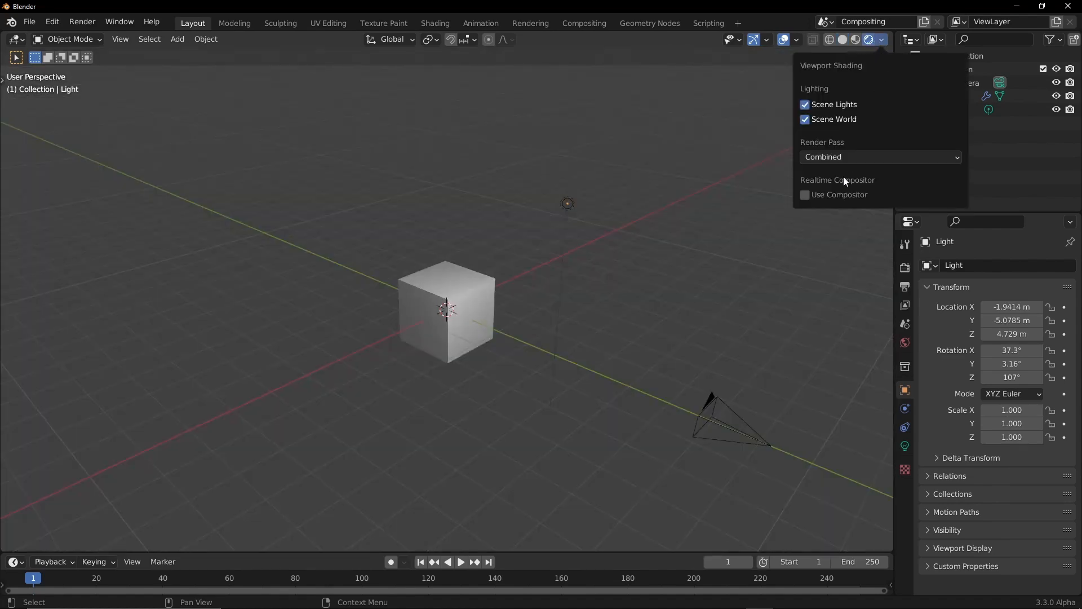
left_click(843, 40)
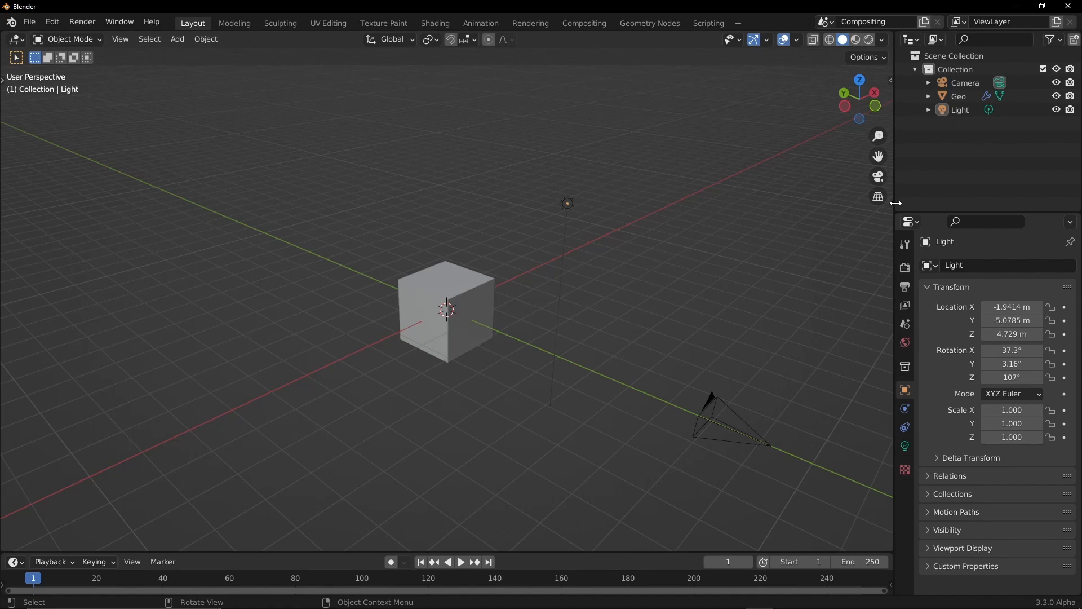
Split the 3D viewport vertically into two side-by-side views and join them back into one
right_click(896, 203)
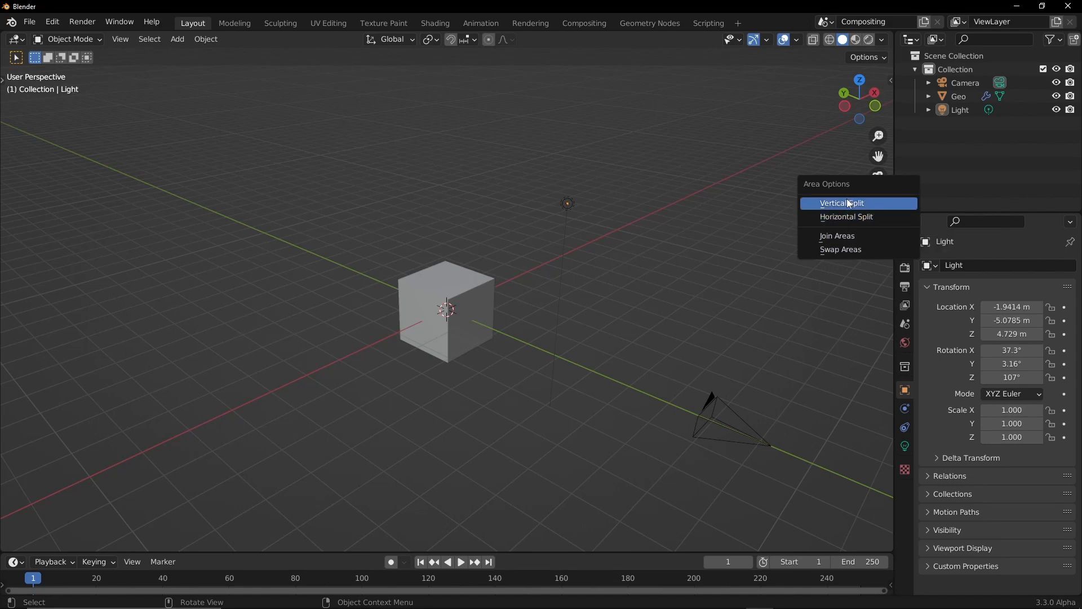
left_click(861, 204)
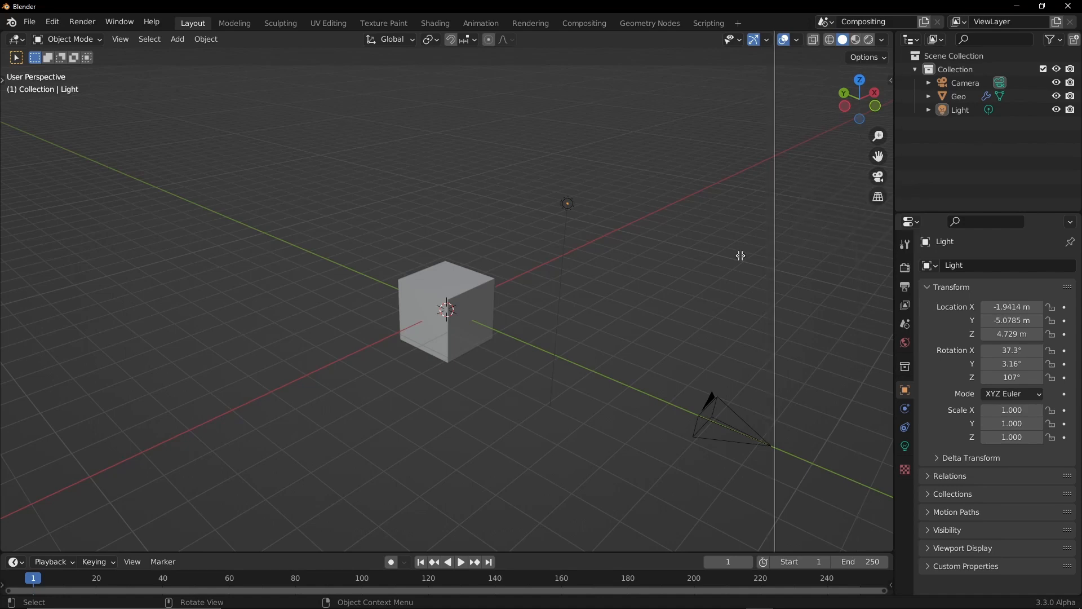
left_click(334, 276)
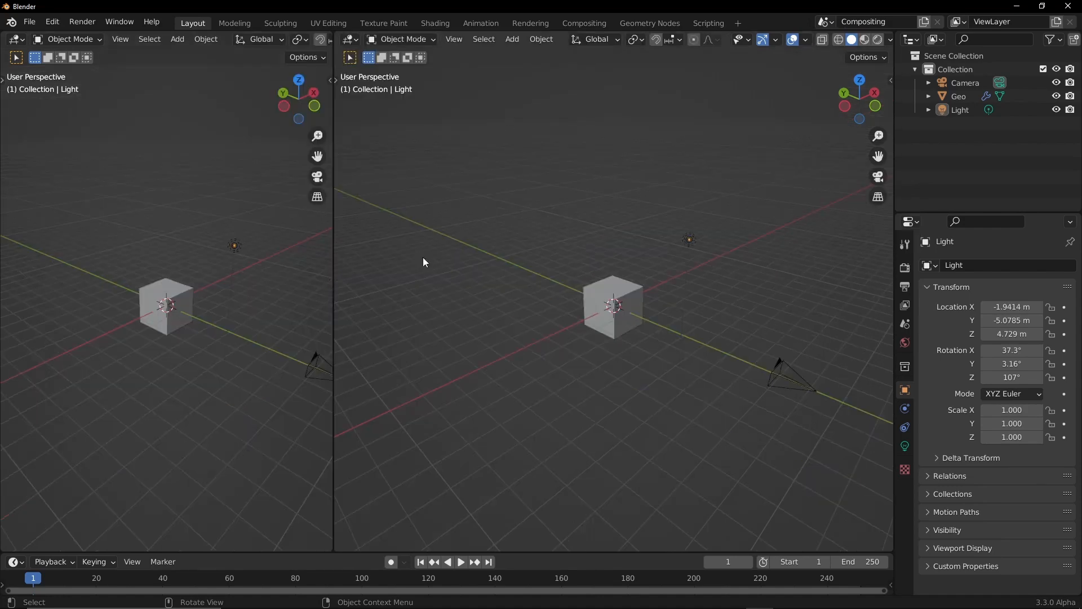
left_click(17, 39)
right_click(334, 313)
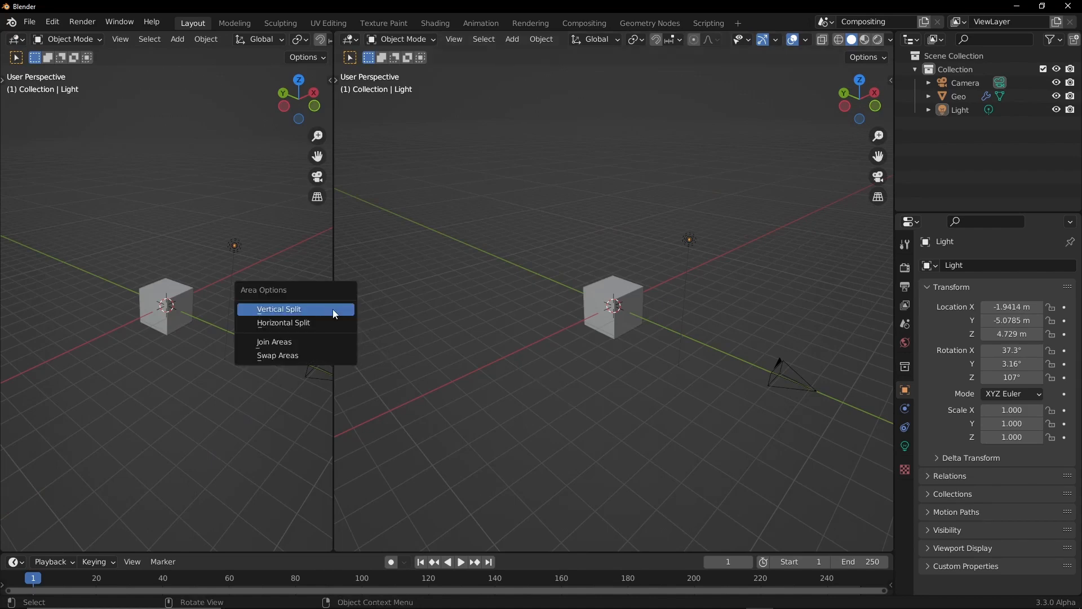
left_click(302, 342)
left_click(413, 339)
Switch to the Compositing workspace and show the object properties of the camera
left_click(588, 25)
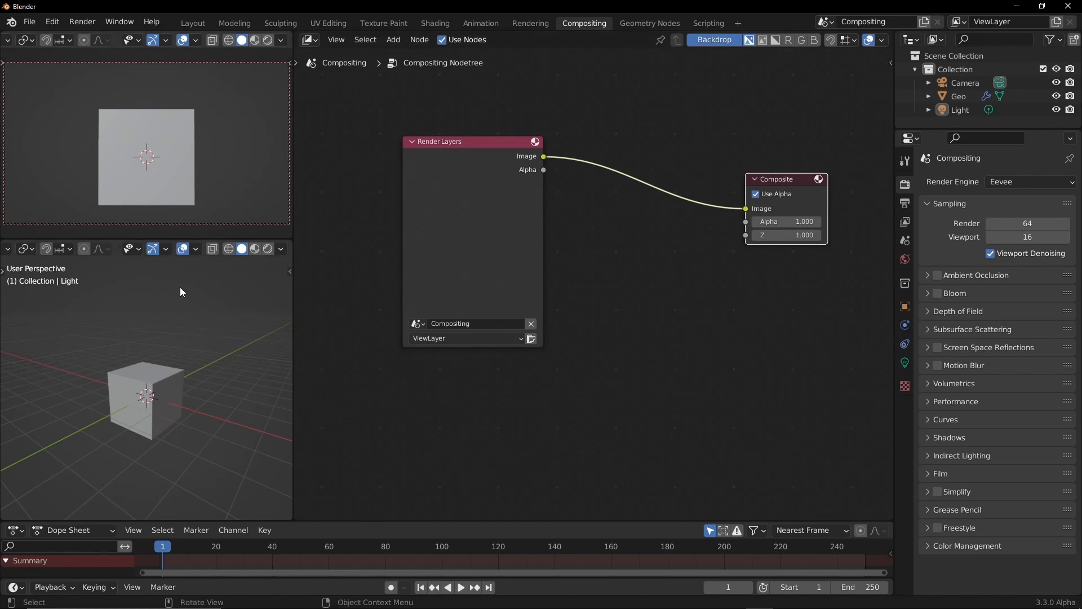
scroll(153, 383, "down", 3)
left_click(19, 455)
middle_click_drag(22, 454, 99, 394)
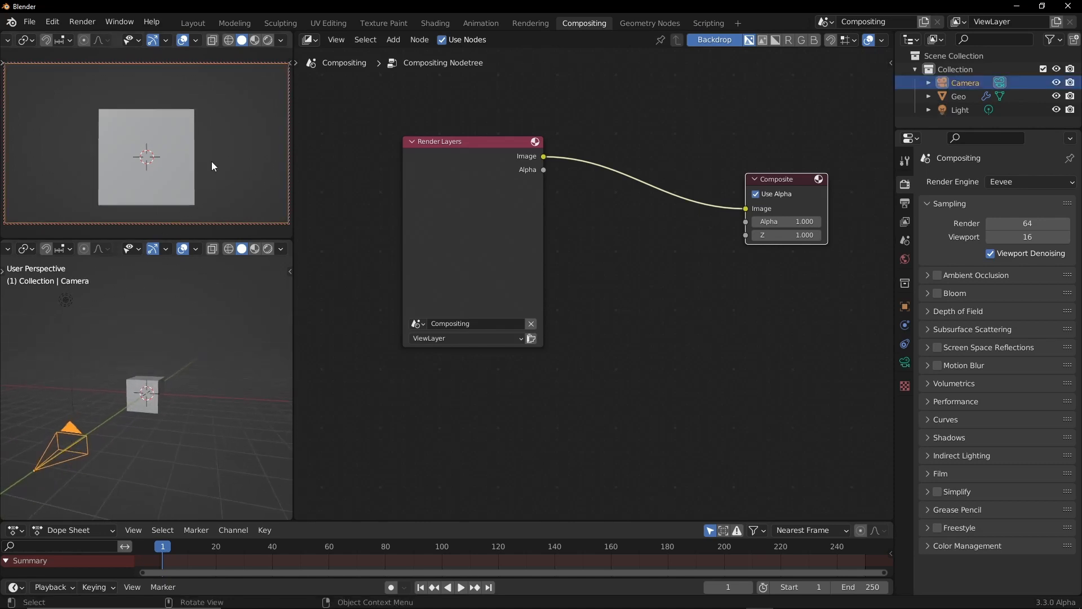
left_click(905, 307)
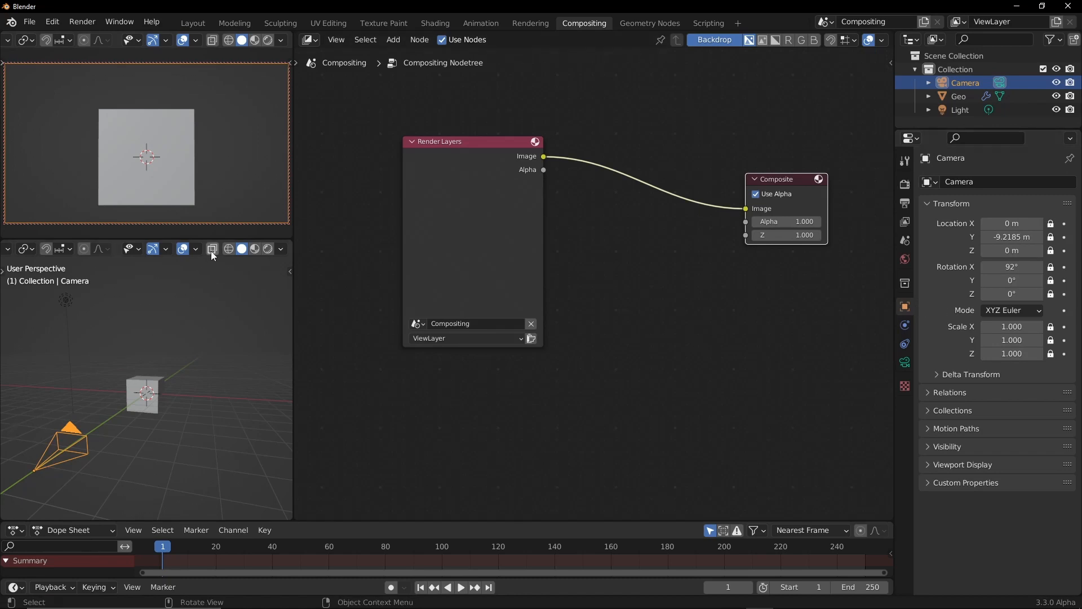
Examine the camera and cube in the maximized perspective viewport, restore the layout and deselect the camera
middle_click_drag(188, 404, 124, 428)
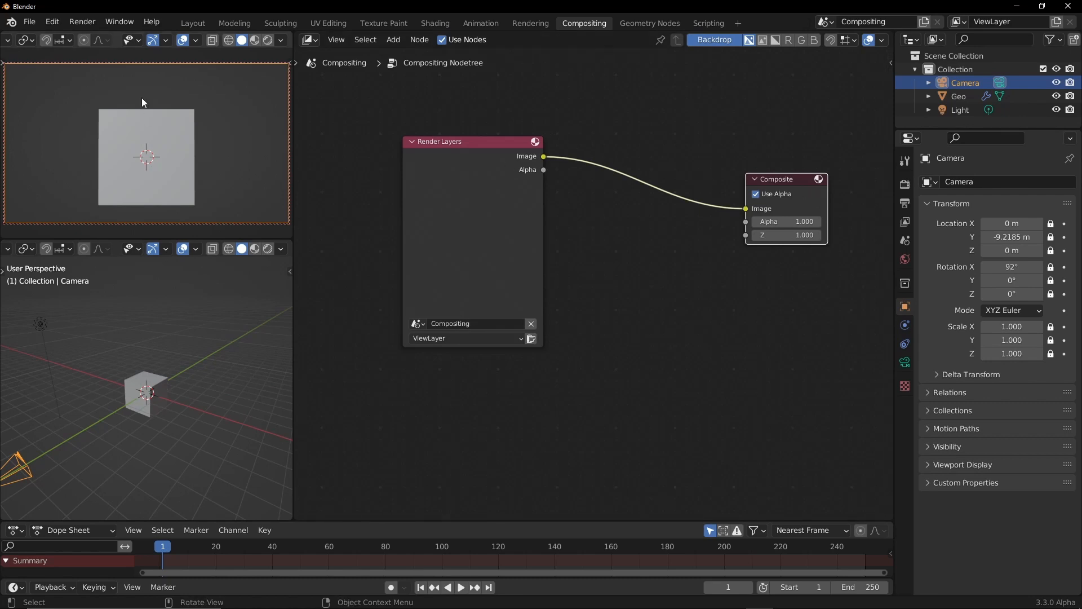
mouse_move(162, 445)
middle_mouse_down()
mouse_move(164, 457)
mouse_move(175, 451)
middle_mouse_up()
key("ctrl+space")
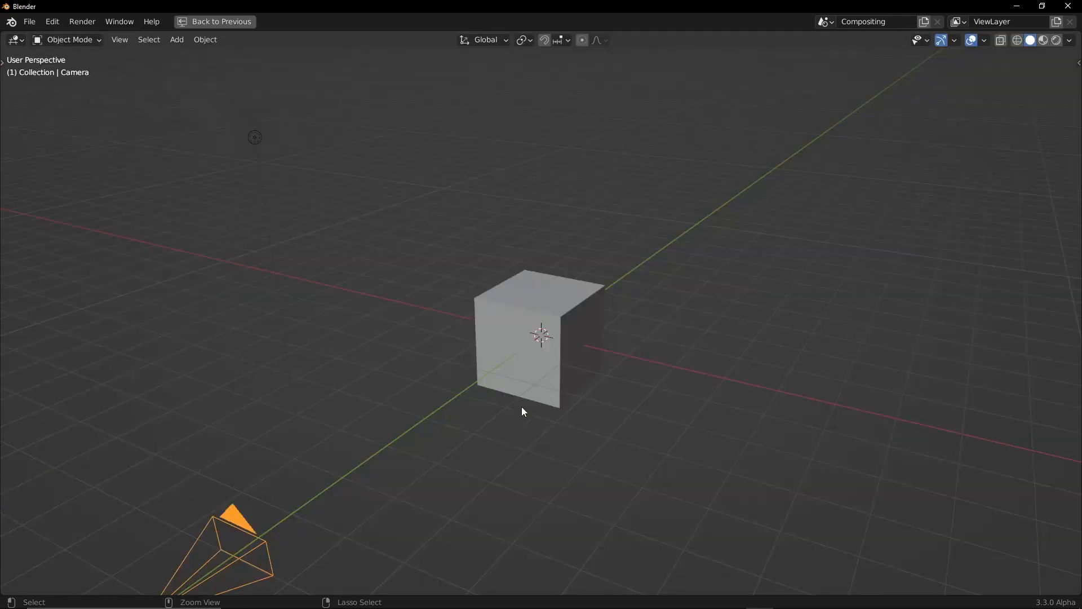
middle_click_drag(522, 407, 491, 414)
scroll(424, 239, "up", 3)
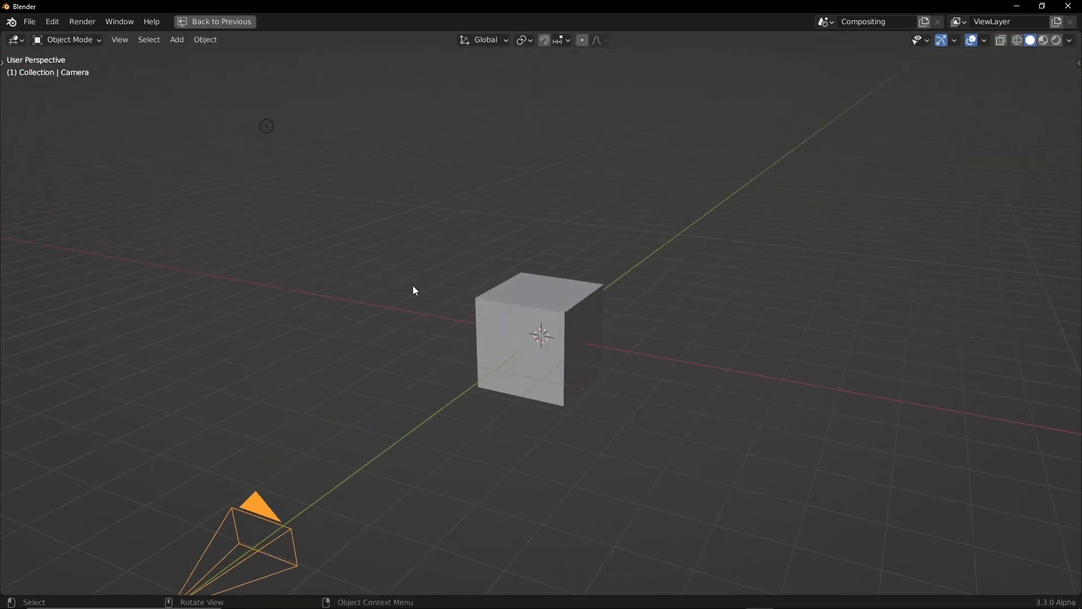
middle_click_drag(415, 291, 762, 381)
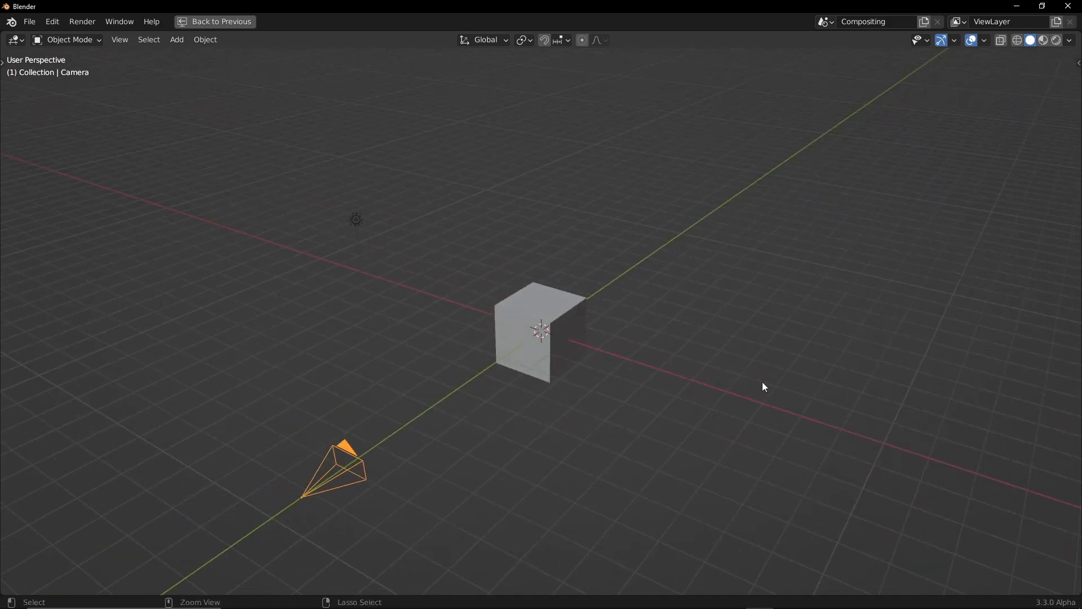
key("ctrl+space")
left_click(223, 367)
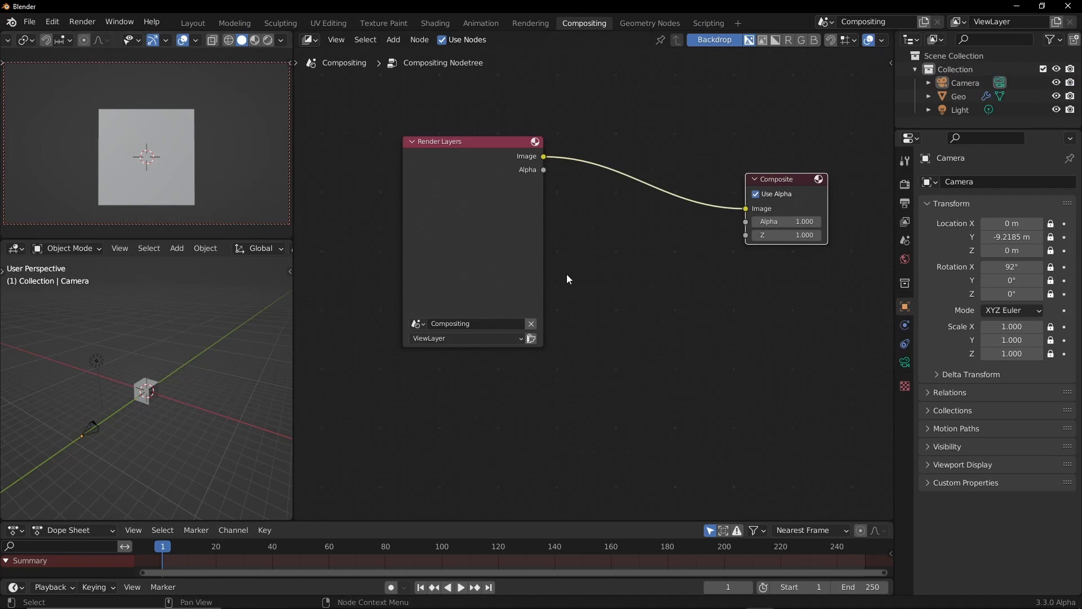
Choose Compositor as the editor type of the node area
left_click(309, 40)
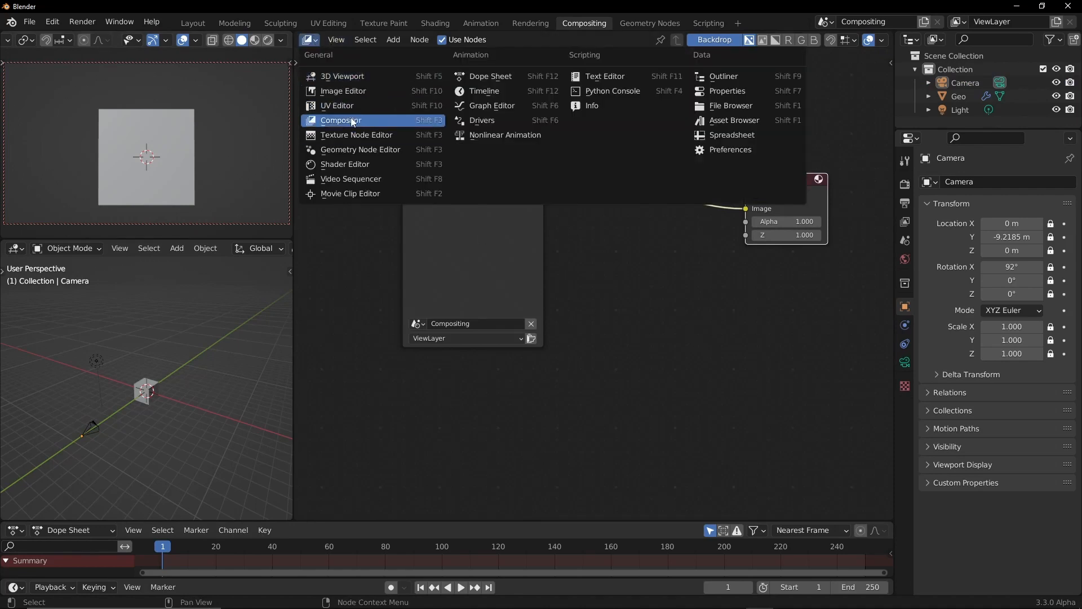
left_click(370, 121)
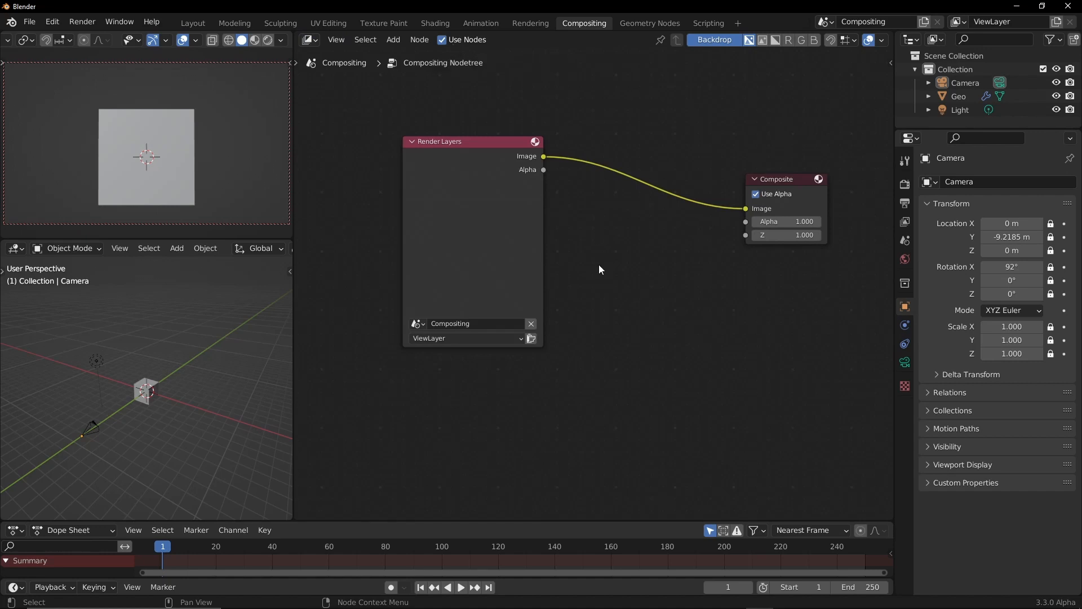
middle_click_drag(598, 265, 601, 295)
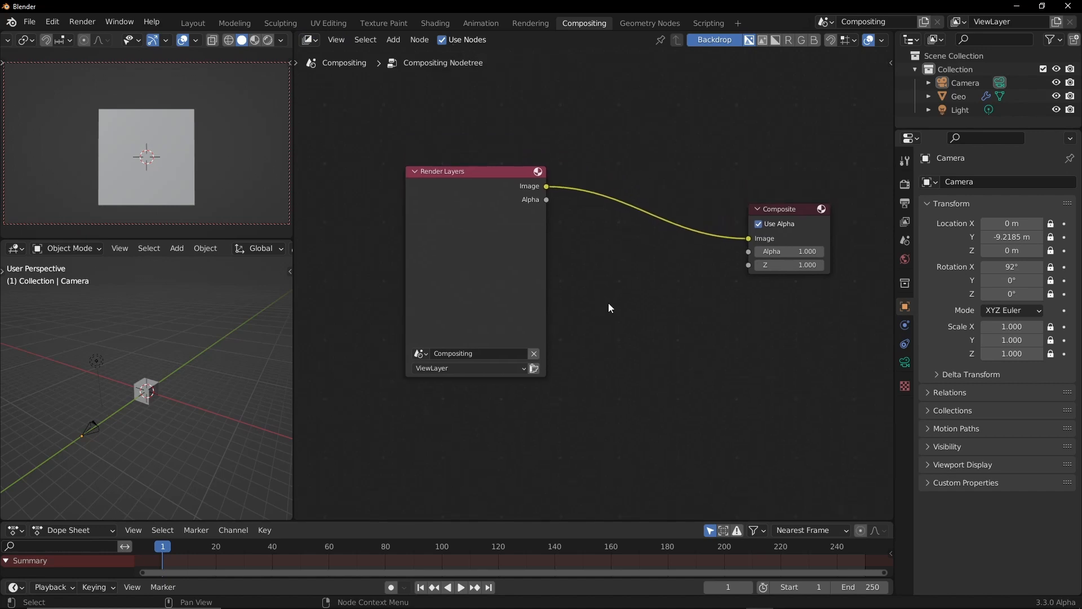
Set the camera viewport to Rendered shading and toggle Use Compositor off and back on
left_click(268, 39)
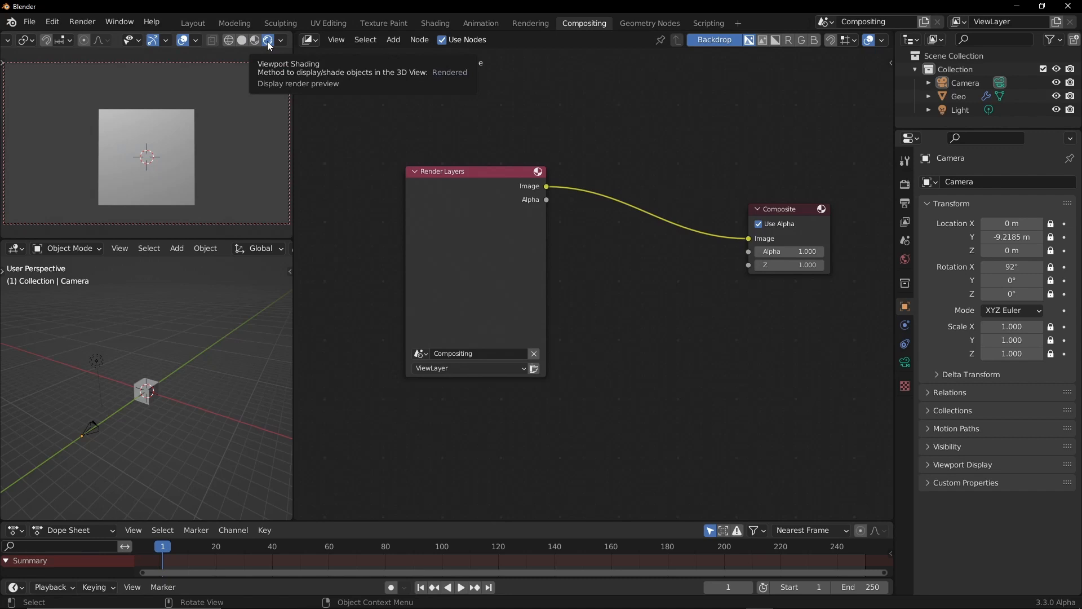
left_click(281, 40)
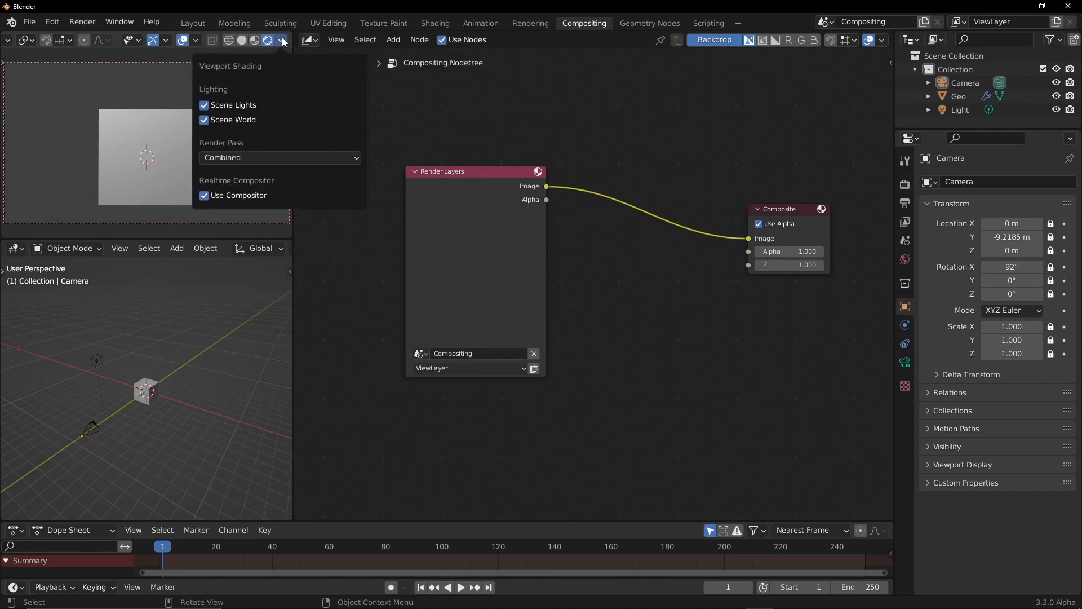
left_click(204, 195)
left_click(205, 196)
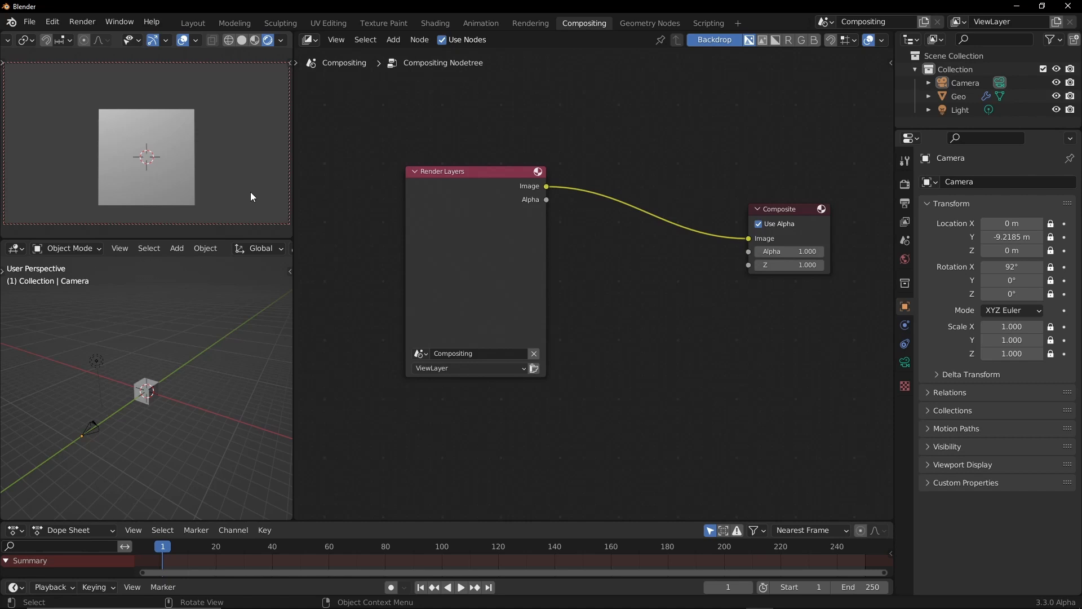
middle_click_drag(573, 254, 519, 192)
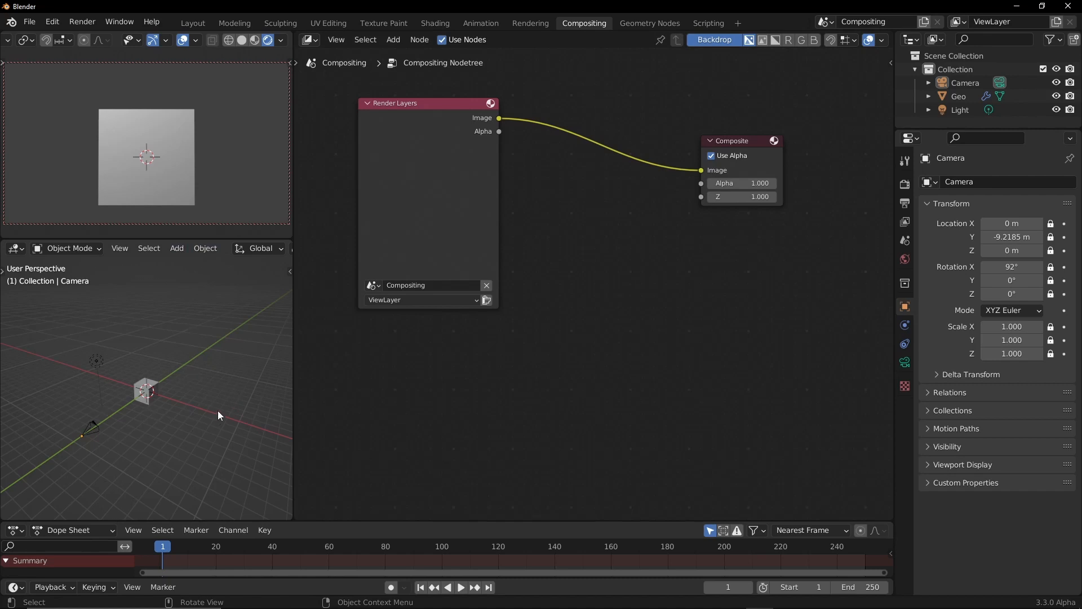
middle_click_drag(523, 208, 549, 234)
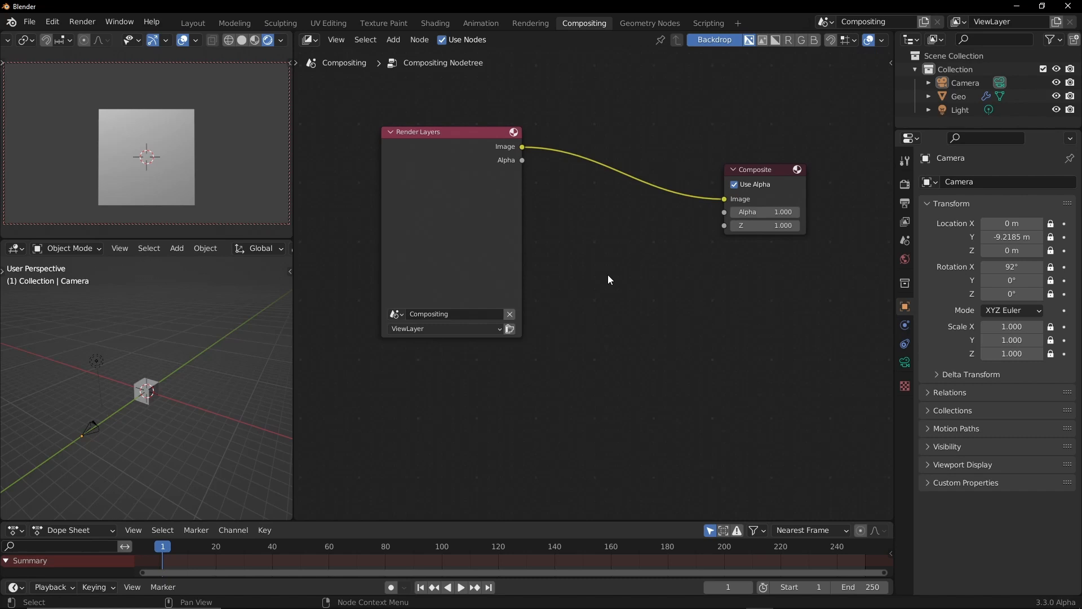
left_click(281, 41)
Open File Explorer at the OLD folder inside Youtube and place its window so the Compositor remains visible beside it
mouse_move(383, 606)
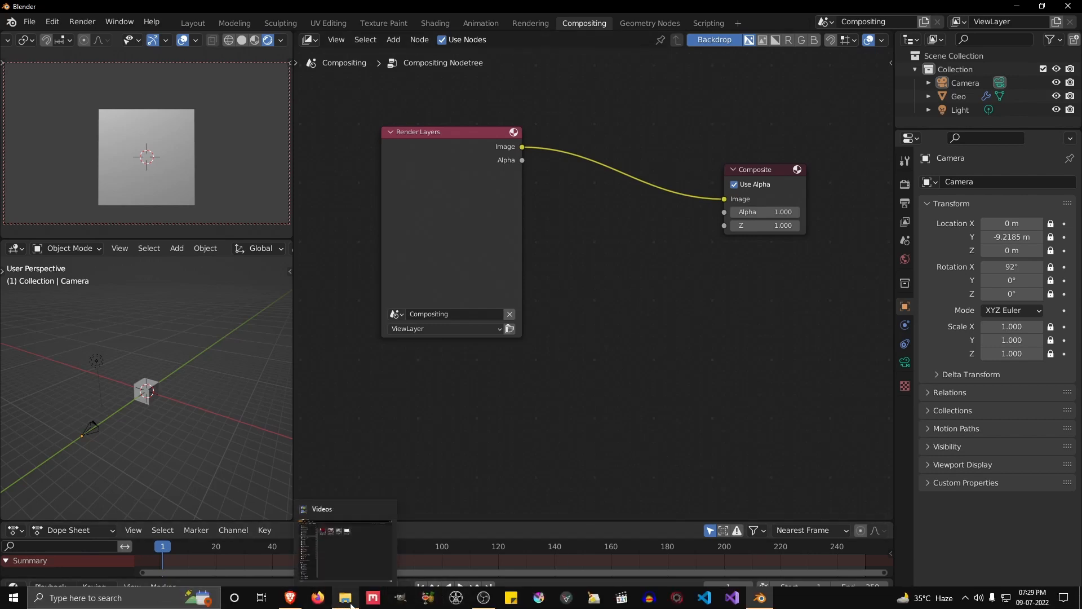
key("super+e")
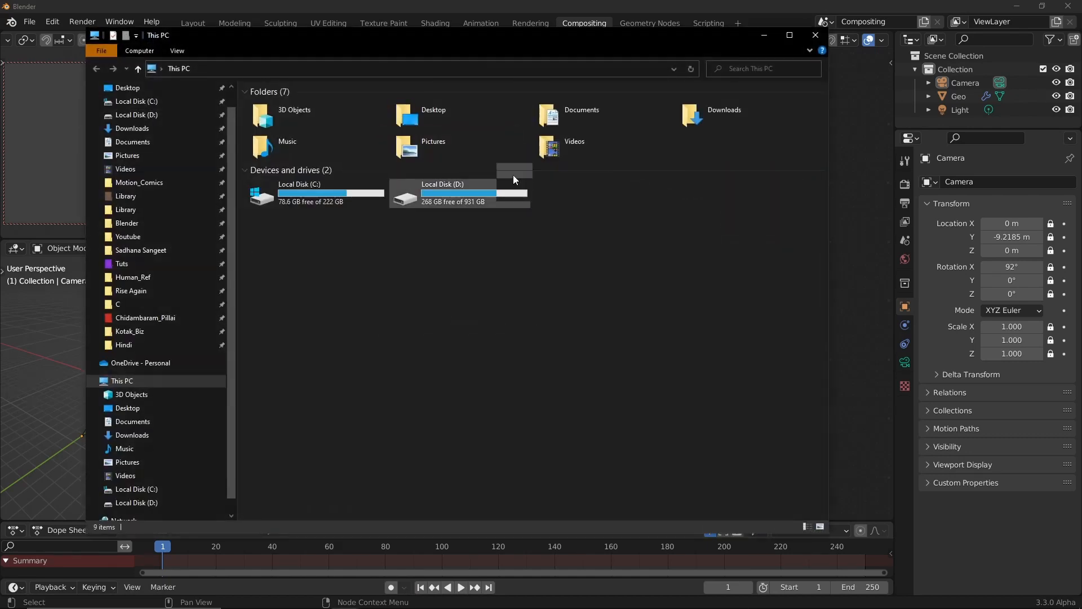
left_click_drag(513, 46, 585, 38)
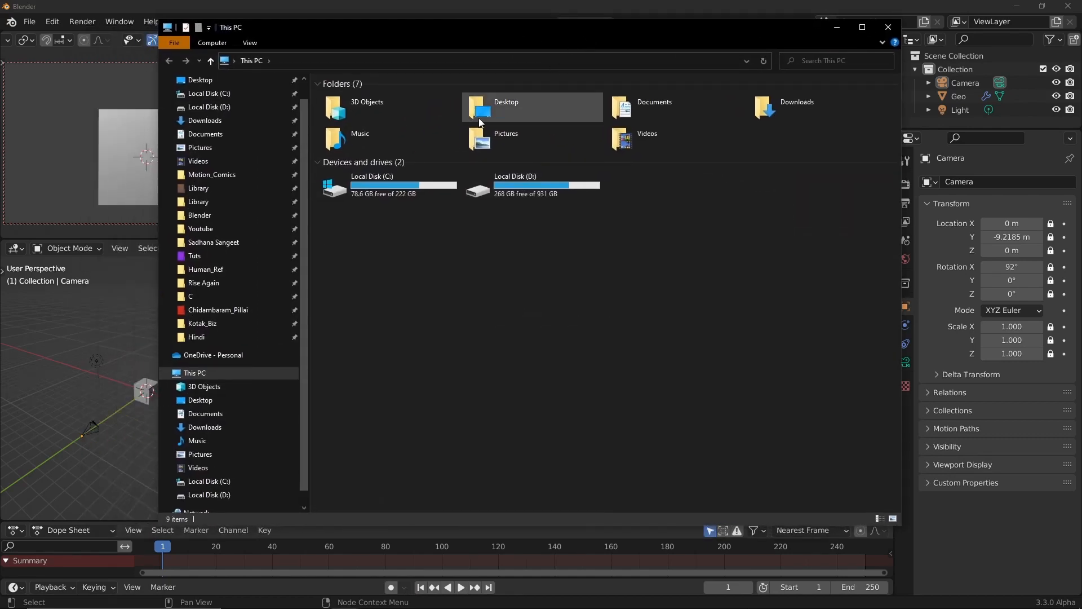
left_click(229, 229)
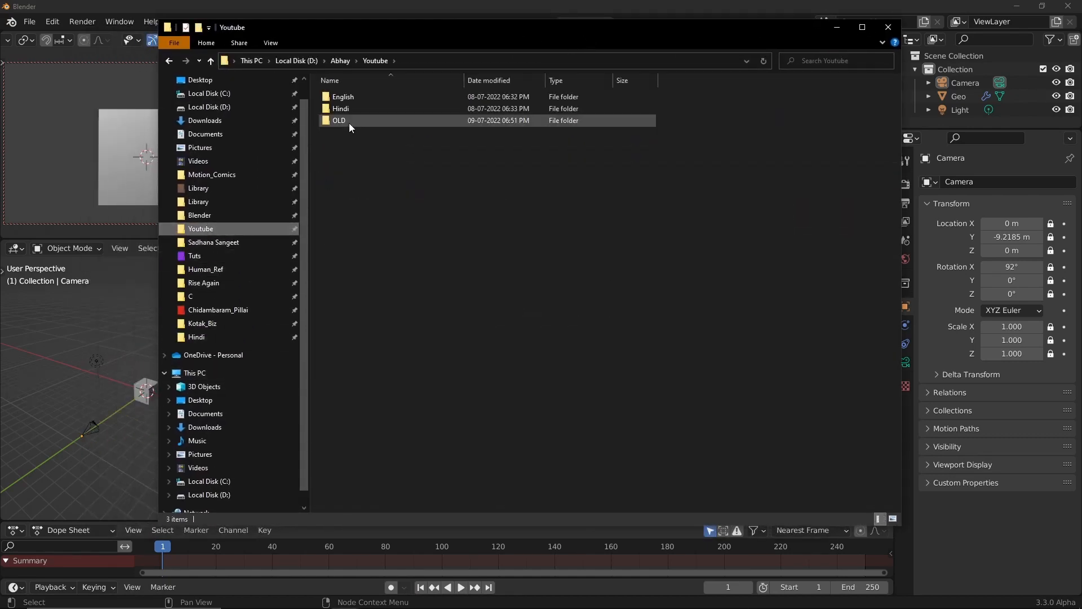
double_click(349, 121)
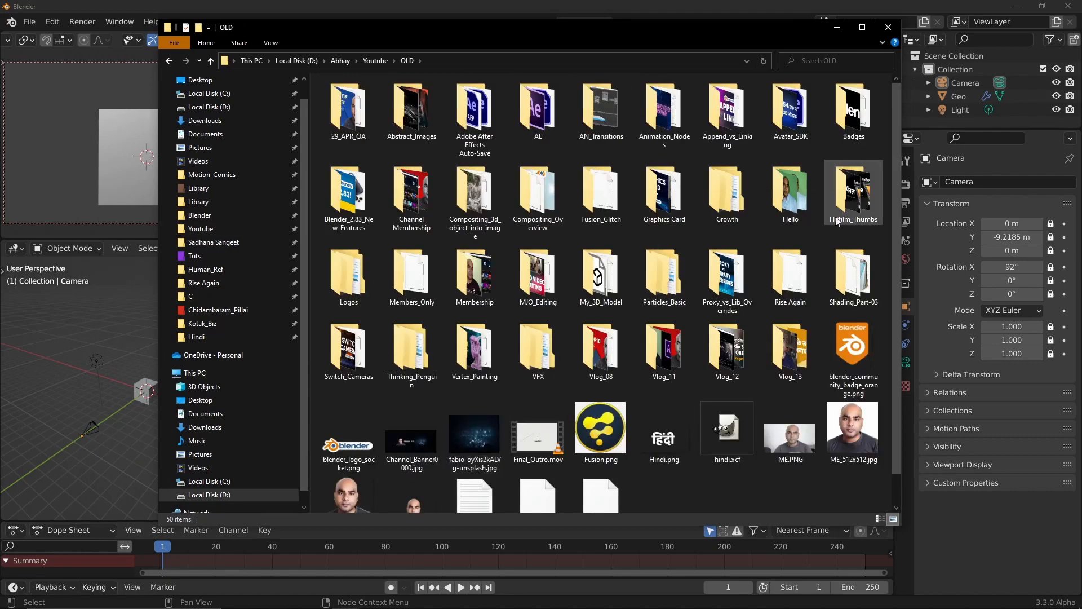
scroll(896, 305, "down", 1)
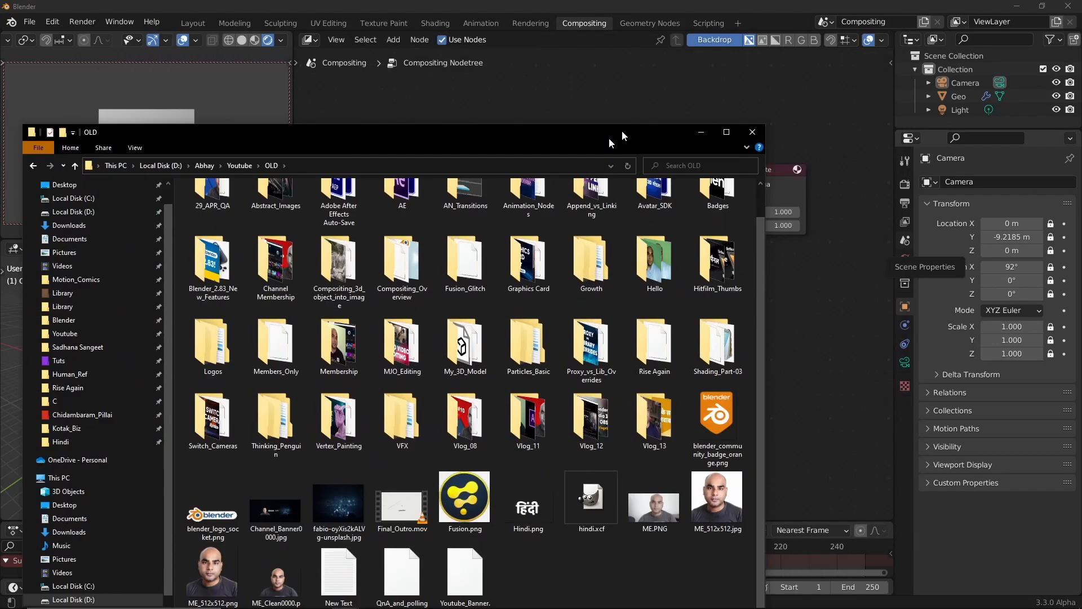
left_click_drag(621, 130, 446, 53)
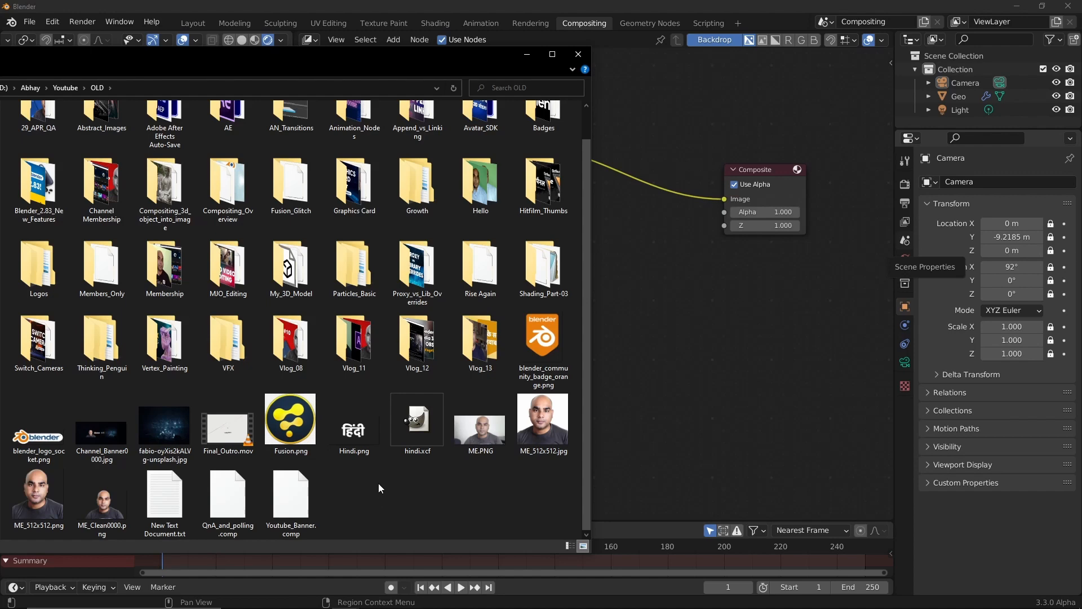
Bring blender_community_badge_orange.png, ME_Clean0000.png and Hindi.png from the folder into the Compositor as image nodes
left_click(566, 330)
left_click_drag(567, 330, 725, 295)
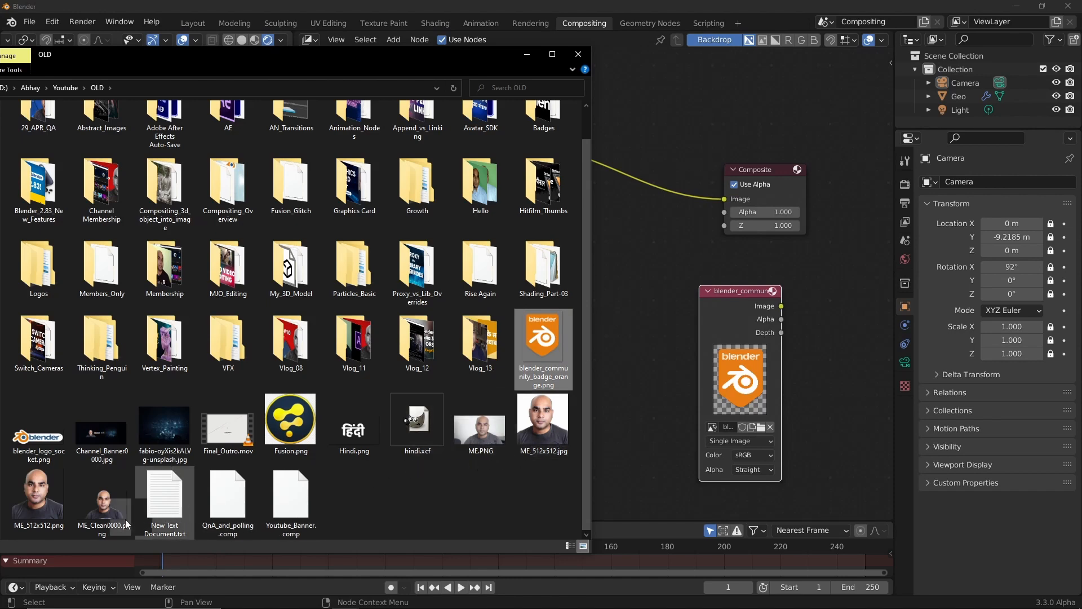
left_click_drag(99, 513, 641, 307)
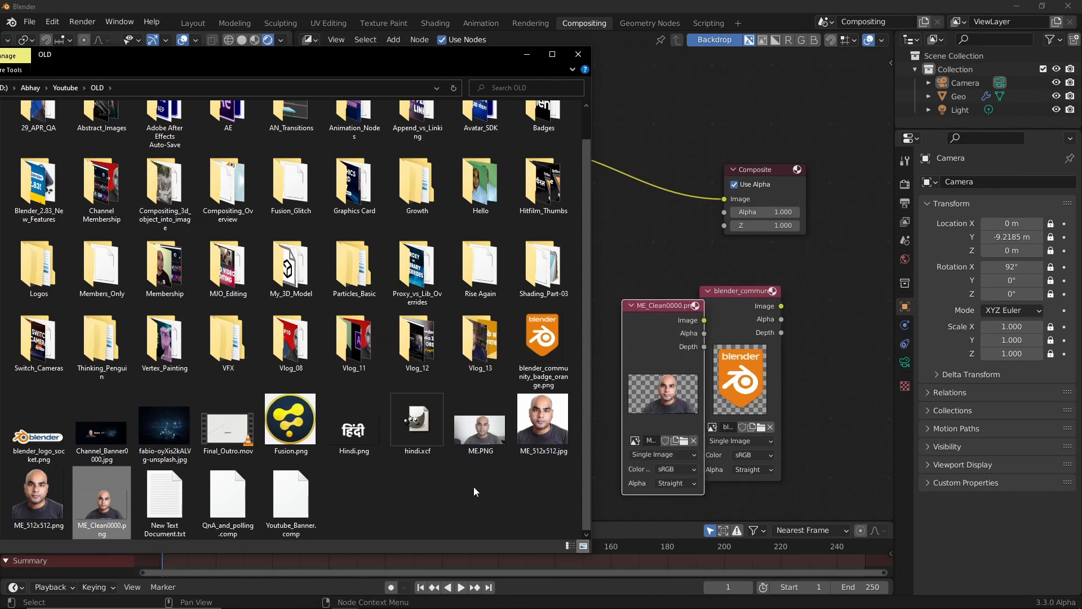
left_click_drag(338, 424, 829, 317)
Select the three image nodes together and move them as a group to the lower left
left_click(834, 332)
left_click_drag(632, 257, 840, 380)
left_click_drag(830, 331, 765, 348)
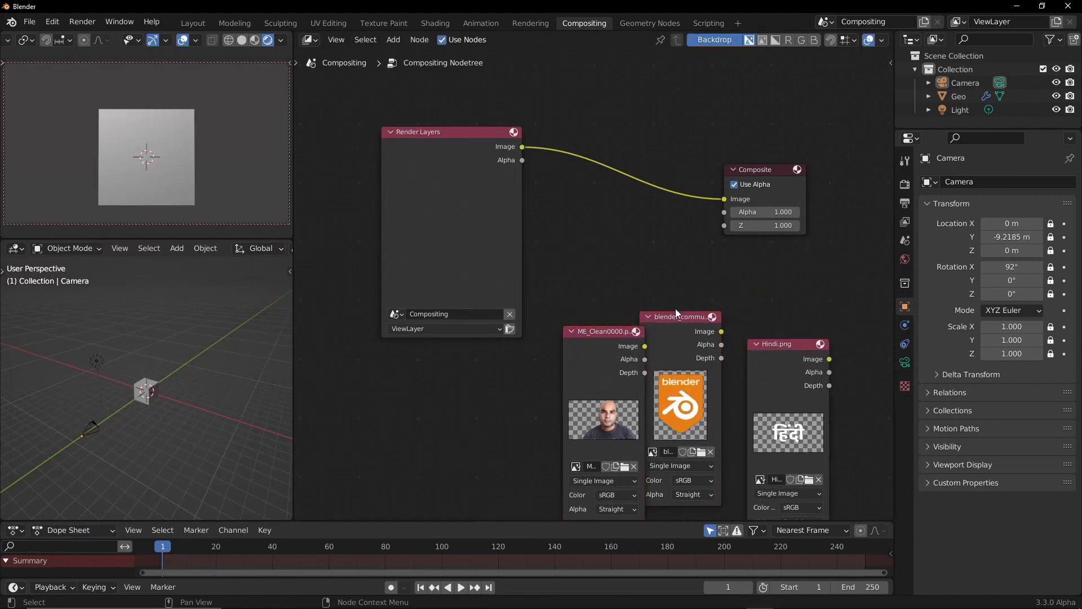
Space out the Render Layers node and the three image nodes so that none of them overlap
left_click_drag(454, 168, 439, 154)
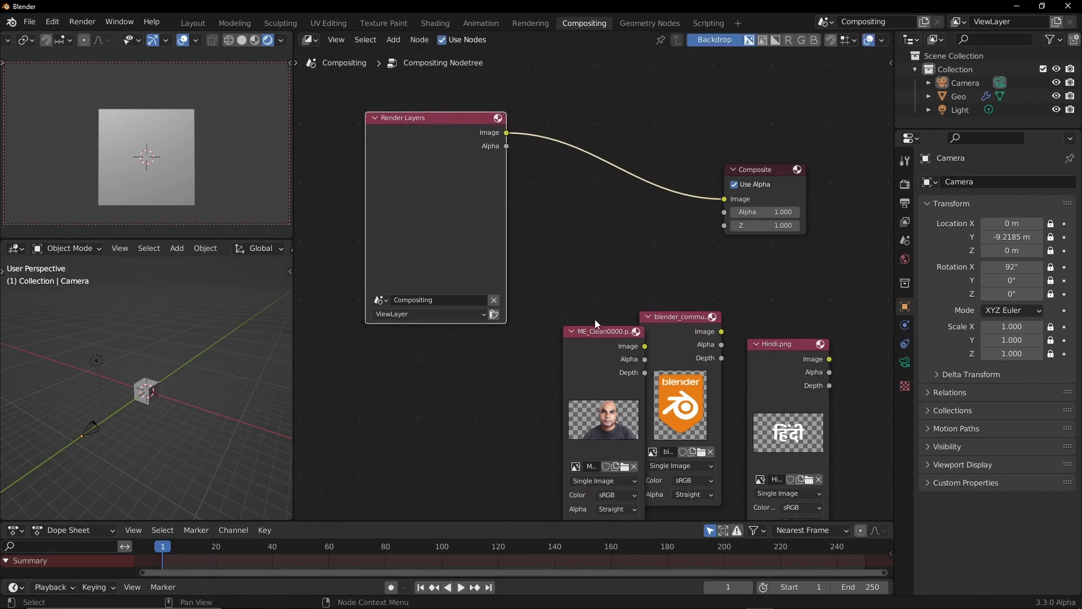
left_click(532, 360)
left_click_drag(593, 334, 545, 349)
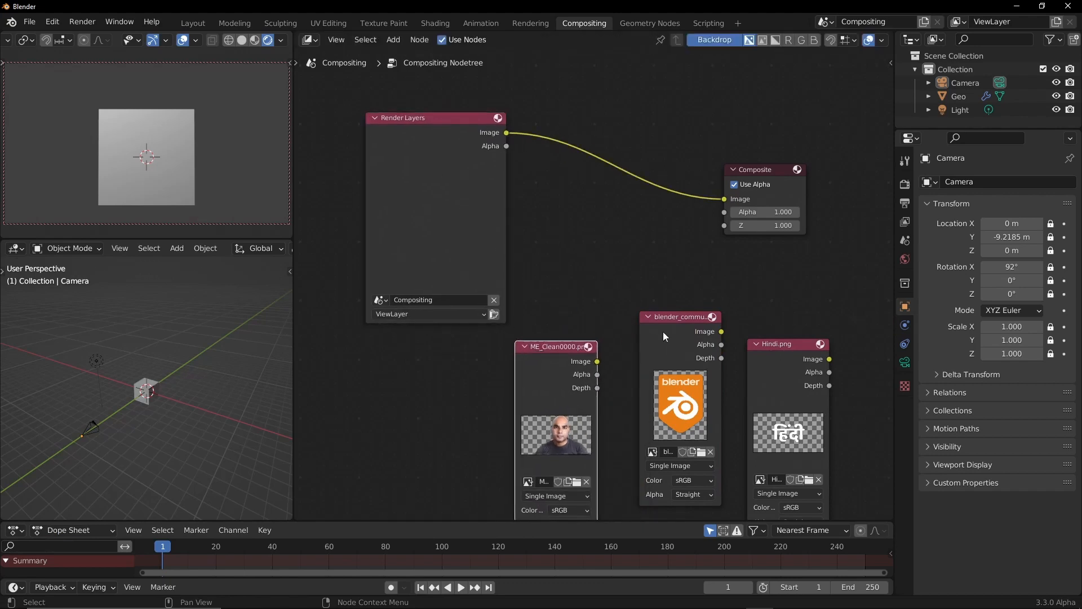
left_click_drag(662, 332, 657, 349)
left_click_drag(758, 345, 770, 329)
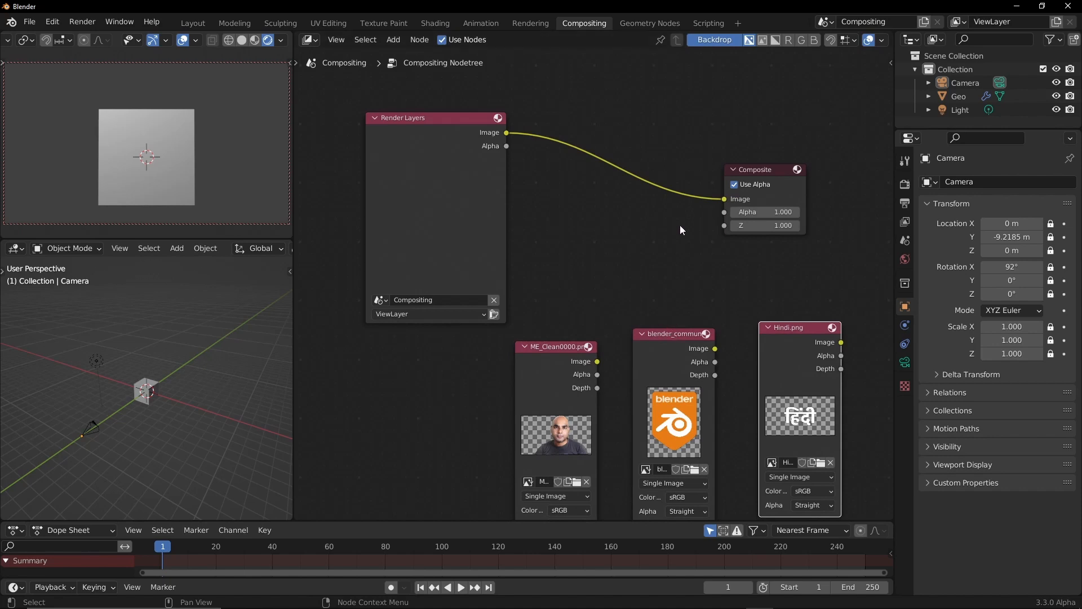
Deselect the nodes, switch to the Brave browser and open pexels.com in a new tab
left_click(693, 296)
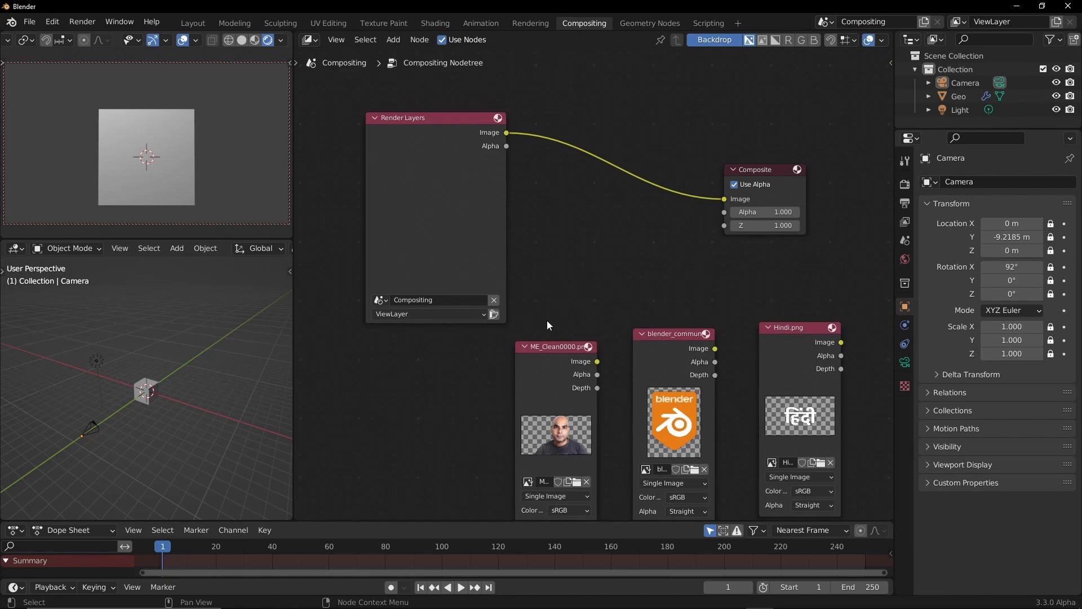
left_click(290, 597)
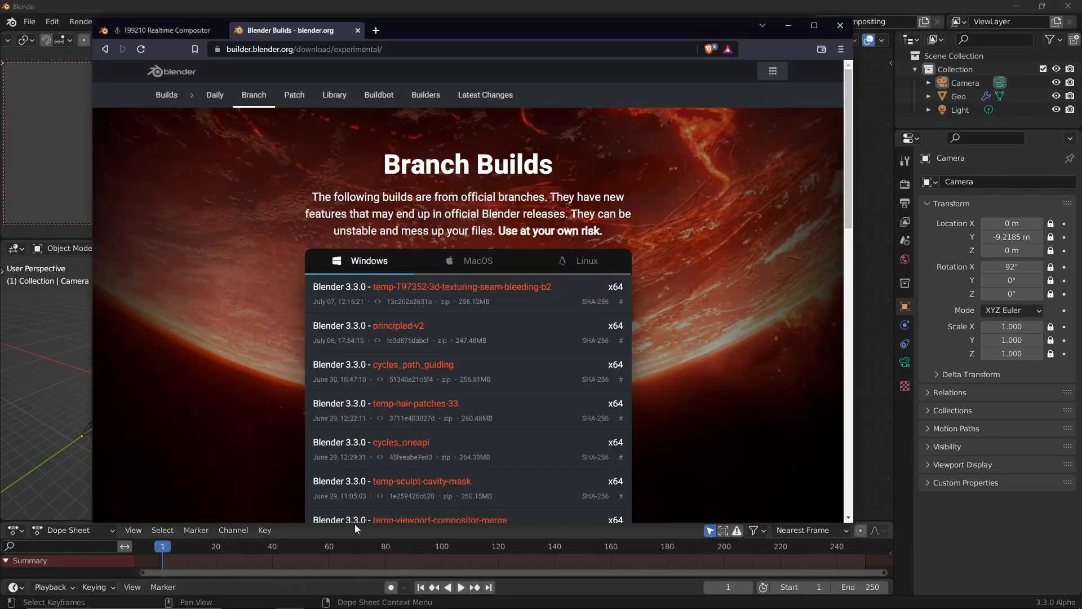
left_click(376, 30)
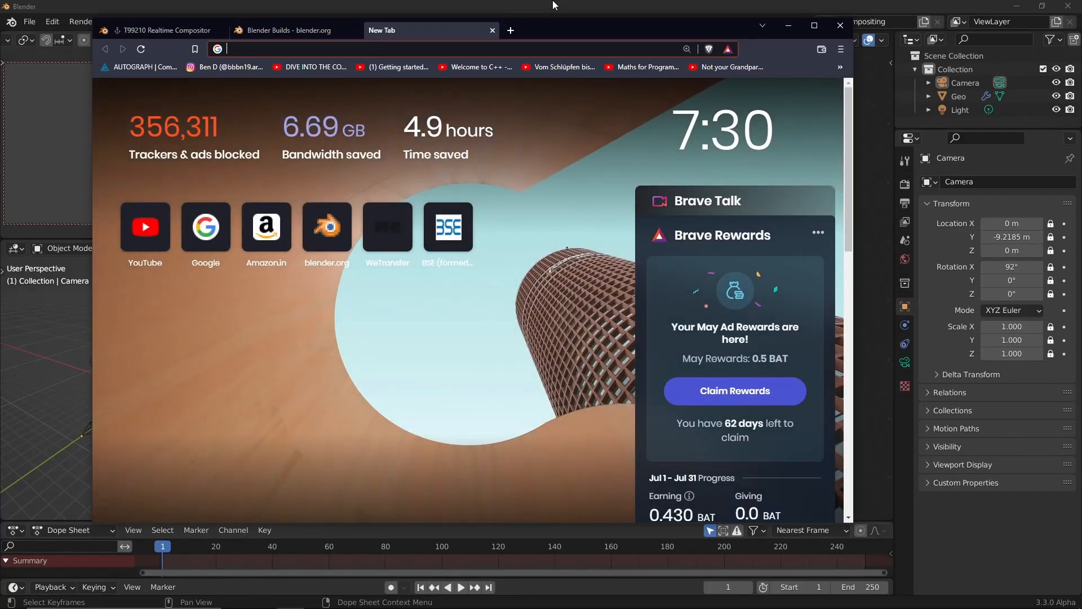
type("pexels.com")
key("Return")
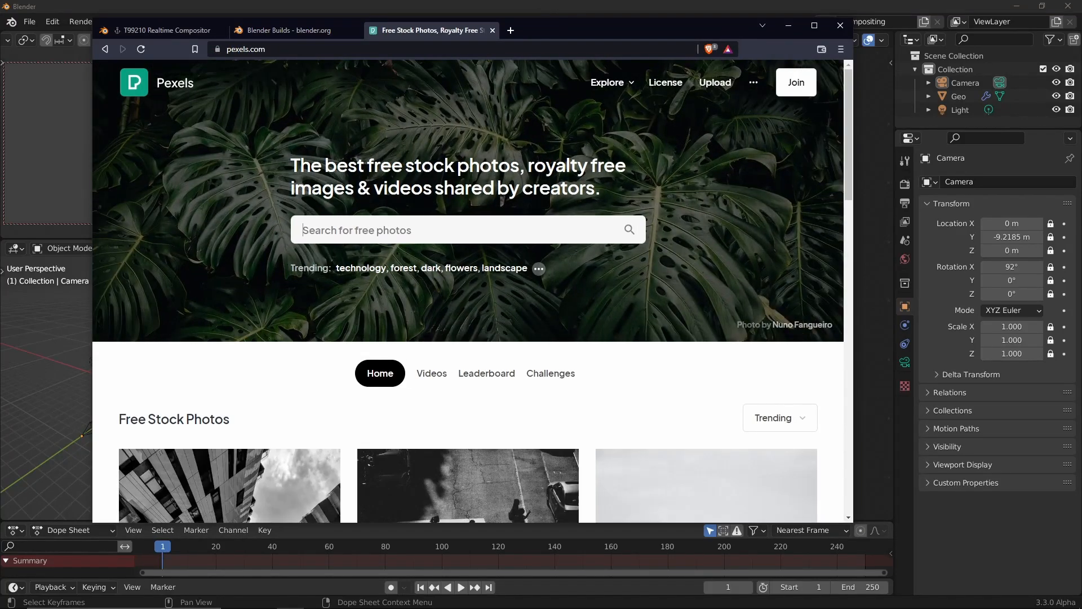
Search Pexels for "abstract" and browse the photo results for a suitable background image
type("abstract")
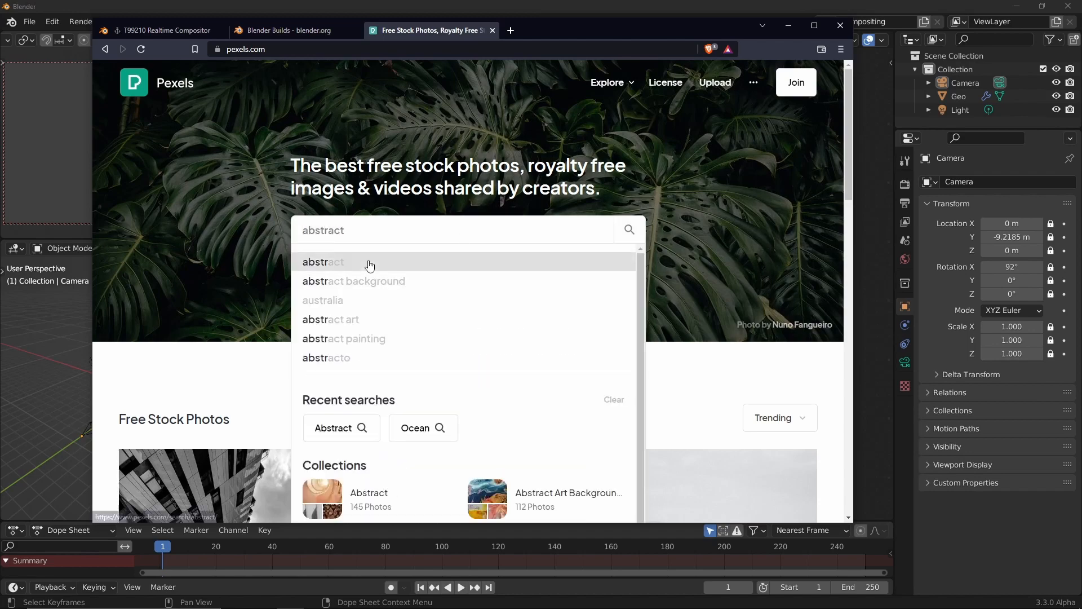
left_click(370, 261)
scroll(432, 266, "down", 5)
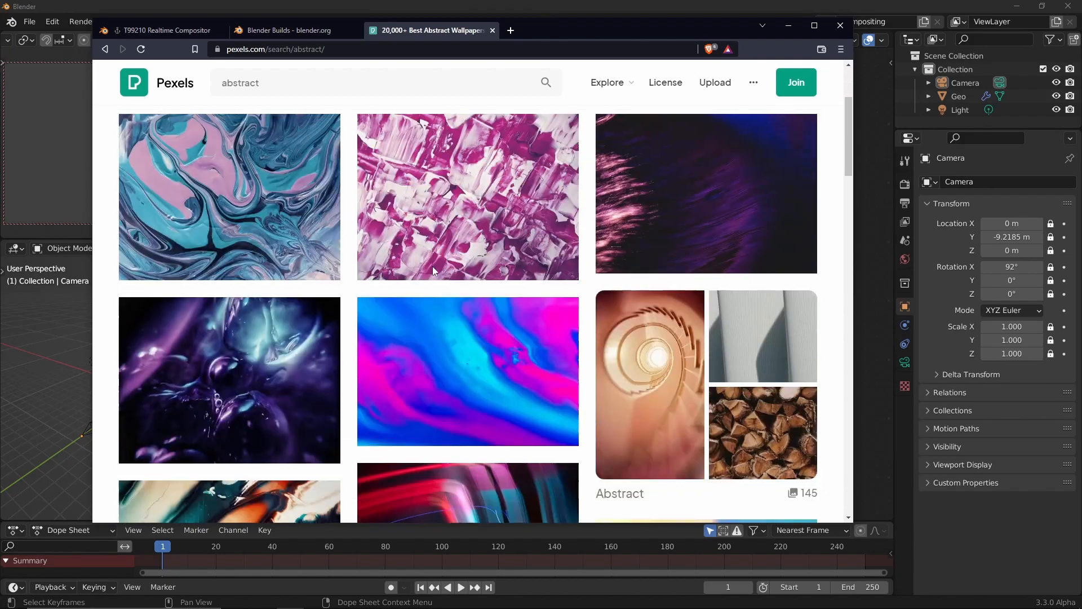
scroll(433, 271, "down", 10)
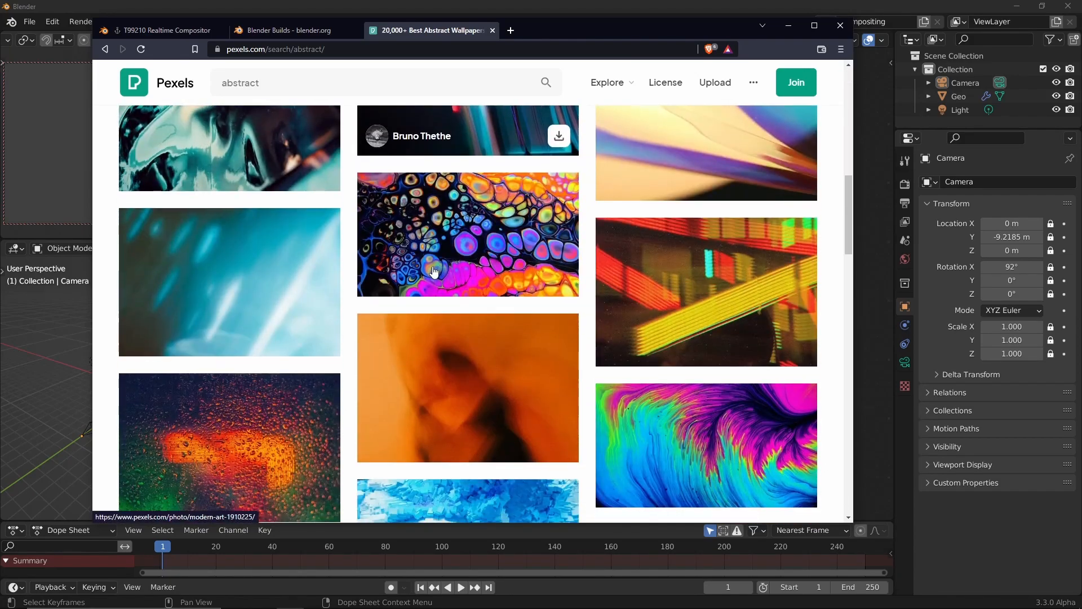
scroll(433, 272, "down", 14)
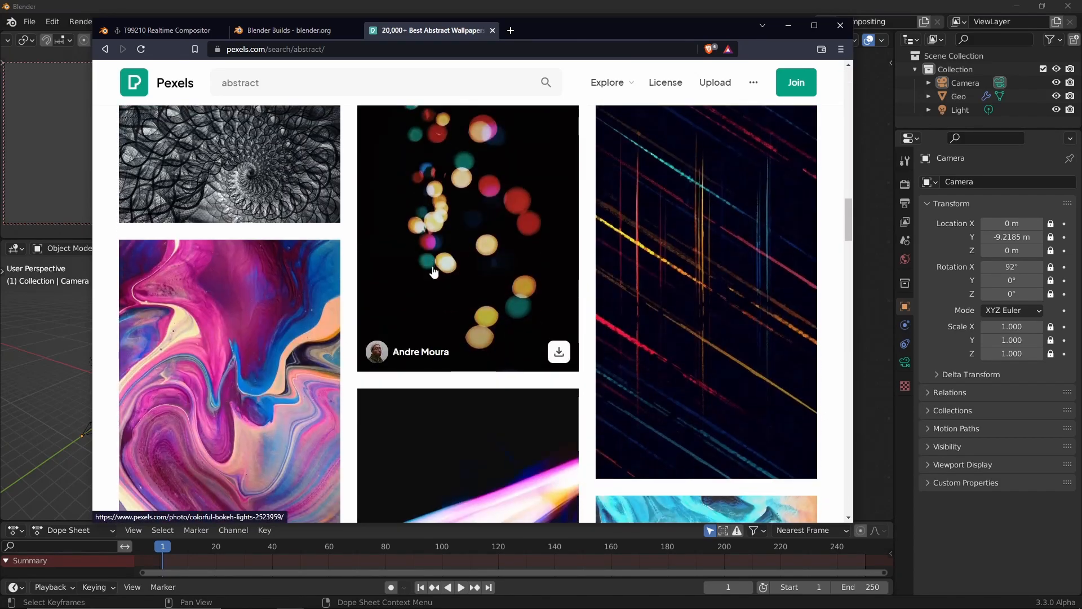
scroll(433, 273, "down", 10)
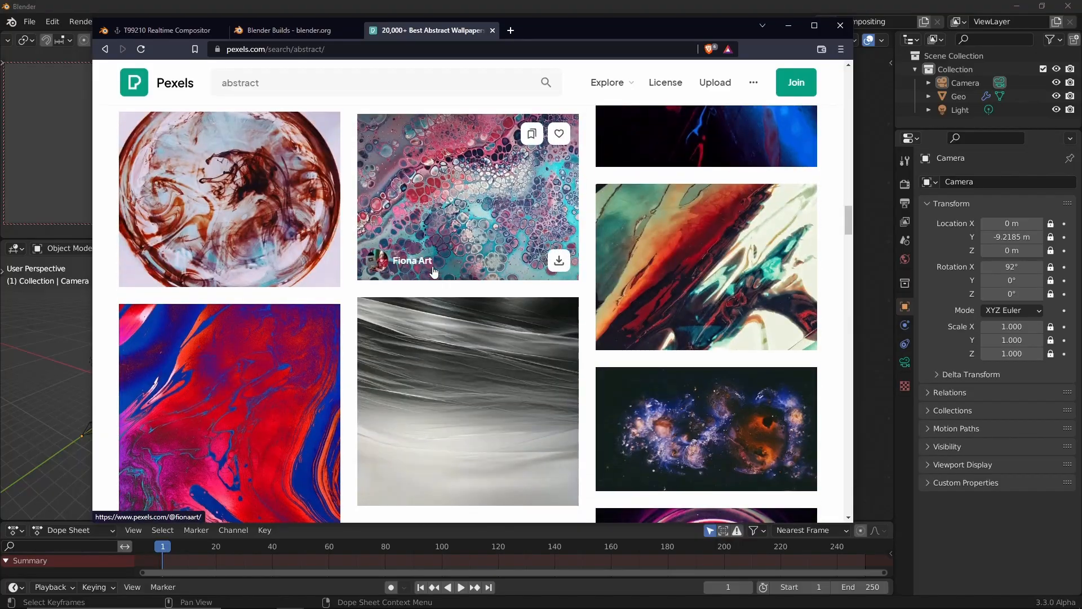
scroll(433, 272, "down", 5)
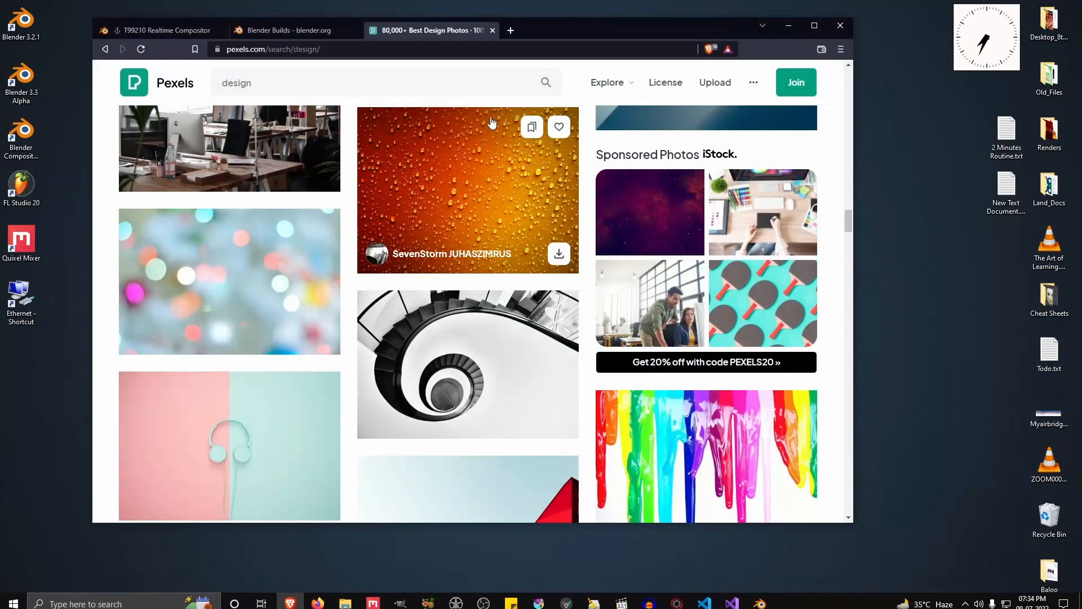
Open Unsplash's 3D Renders page in another new tab
left_click(510, 30)
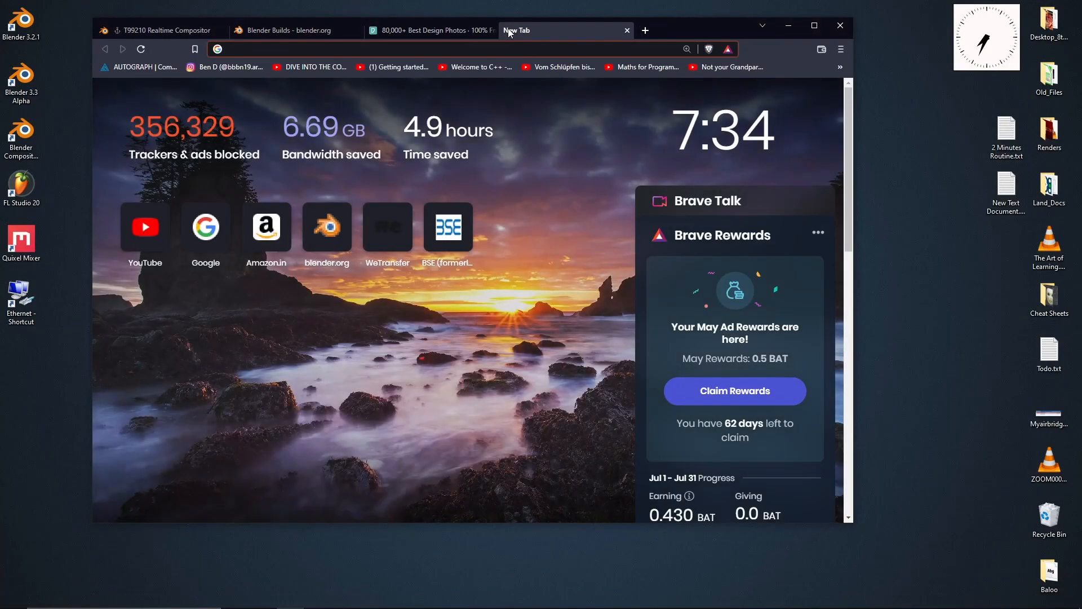
type("unsplash")
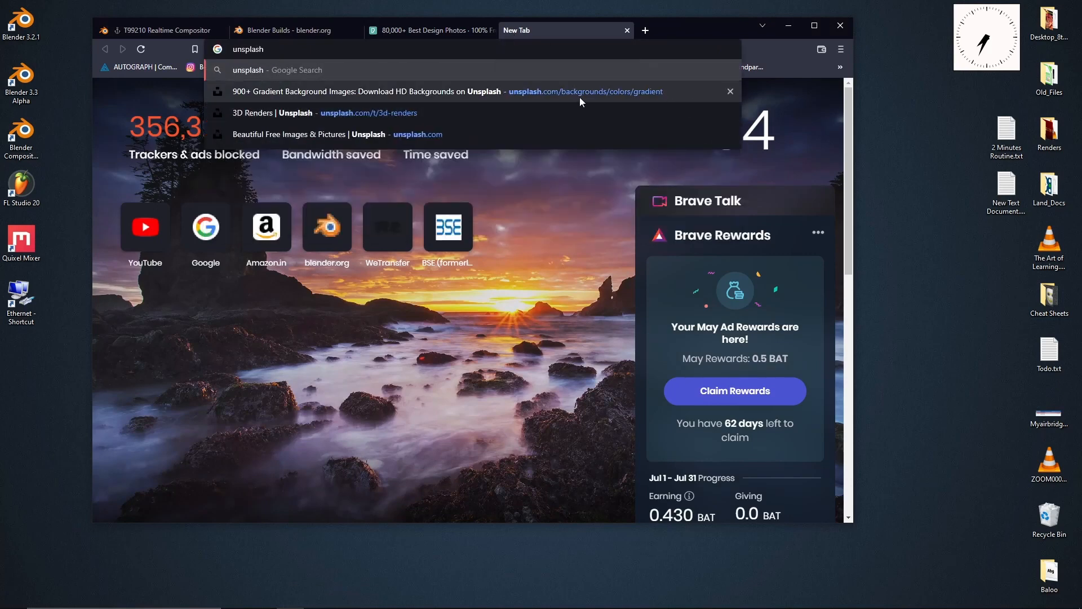
left_click(406, 114)
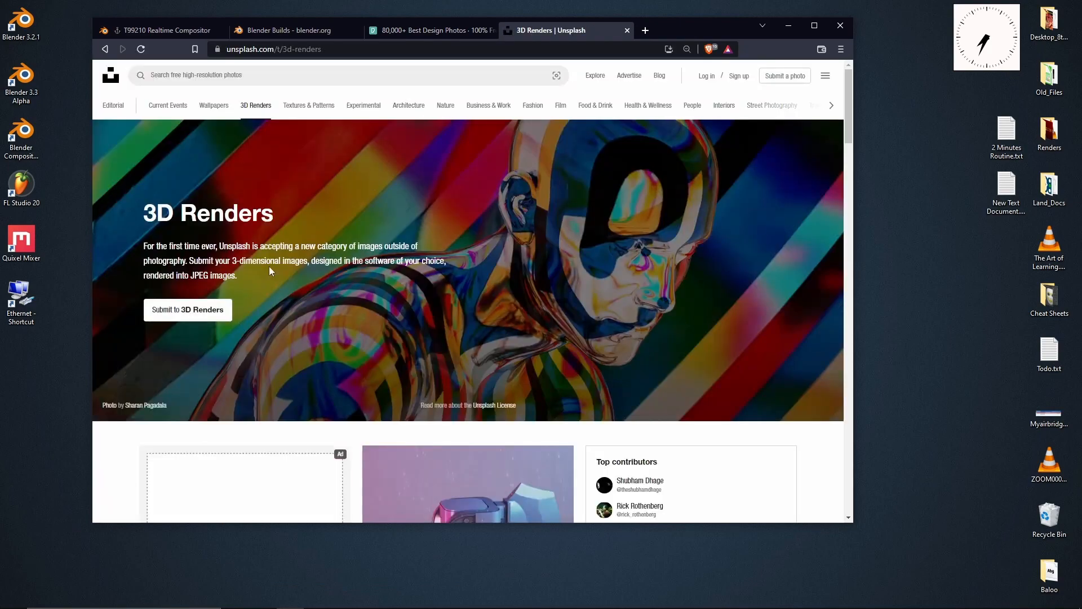
Find the orange geometric render of nested boxes on the 3D Renders page and download it as a JPG to the Desktop
scroll(601, 280, "down", 5)
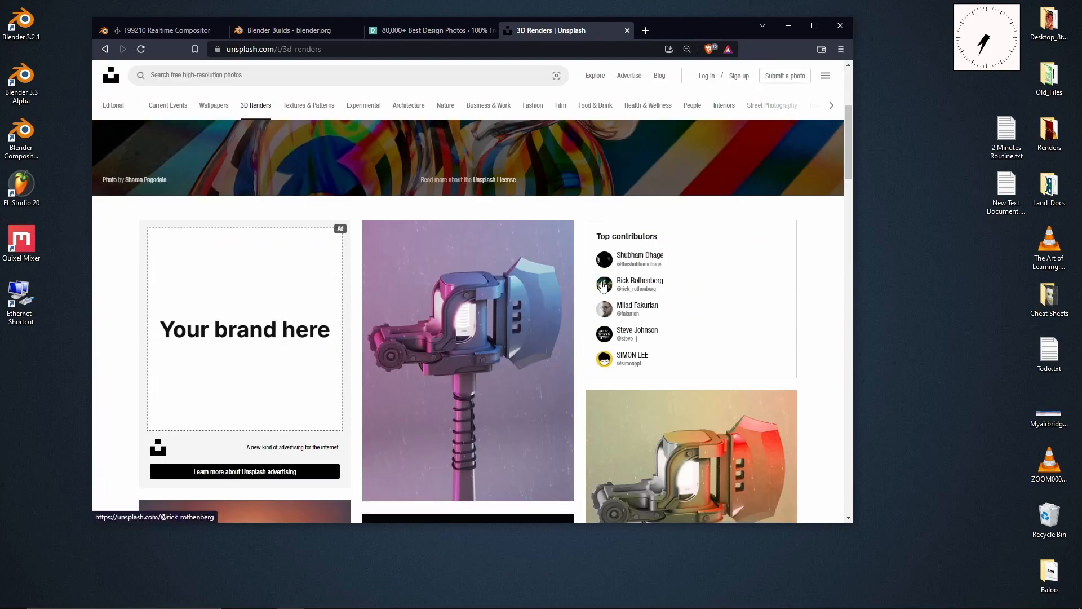
scroll(602, 282, "down", 8)
scroll(602, 281, "down", 15)
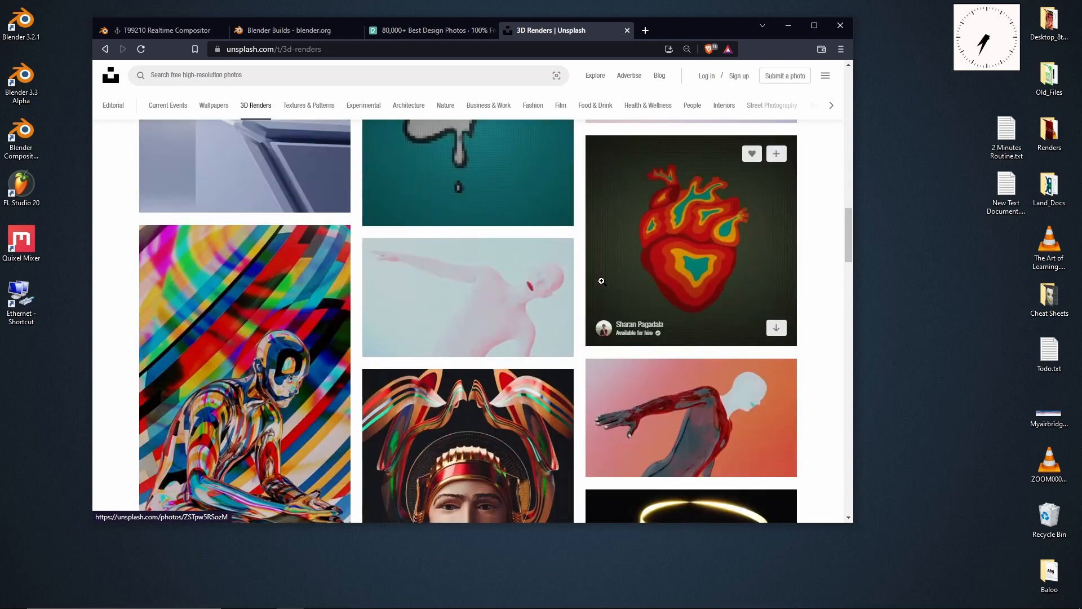
scroll(601, 281, "down", 15)
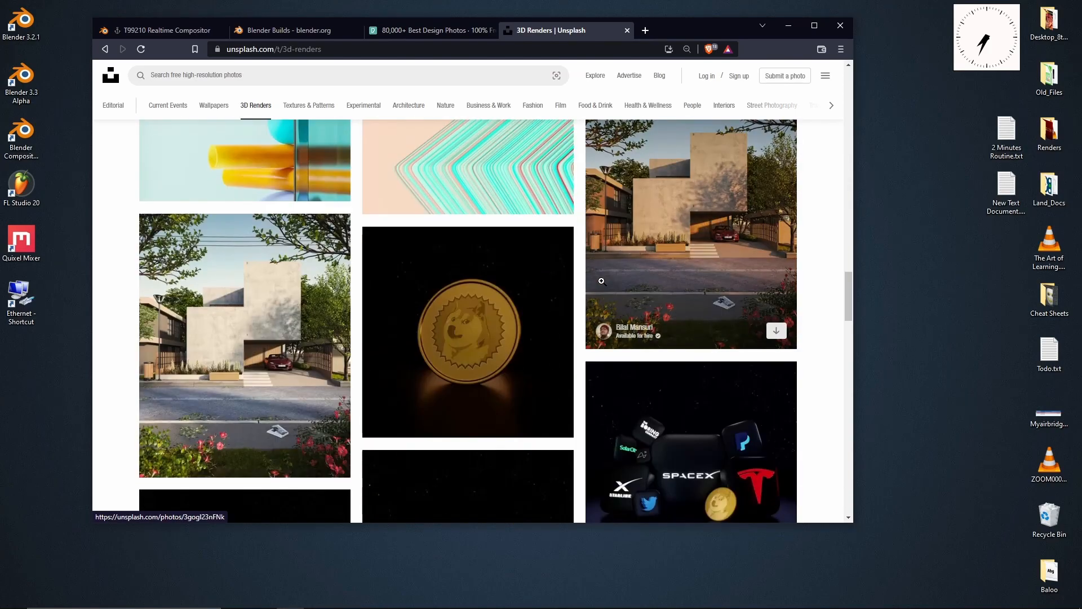
scroll(602, 281, "down", 15)
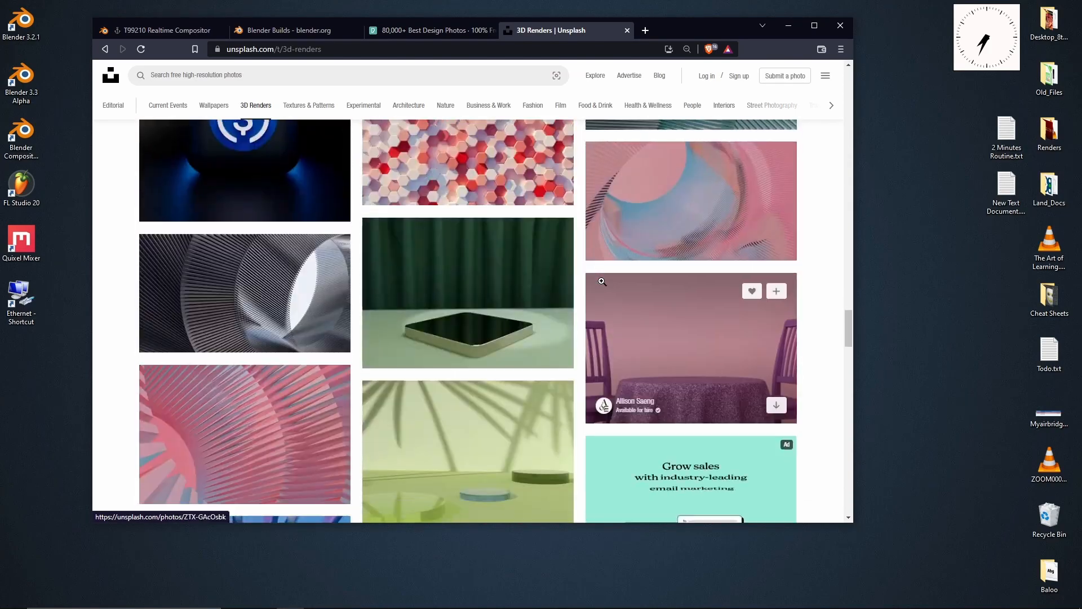
scroll(602, 281, "down", 15)
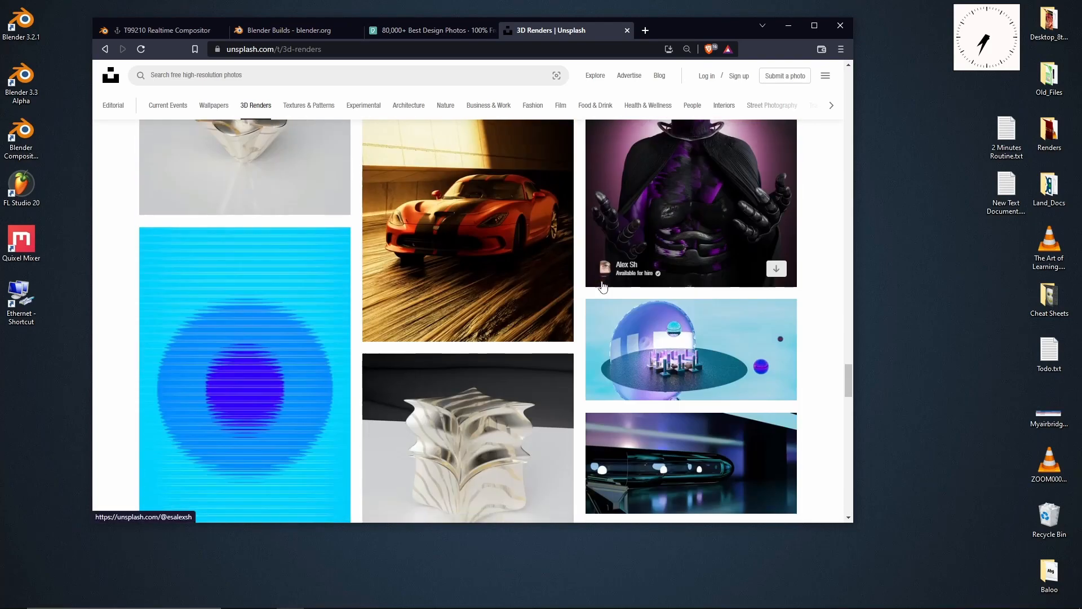
scroll(601, 281, "down", 10)
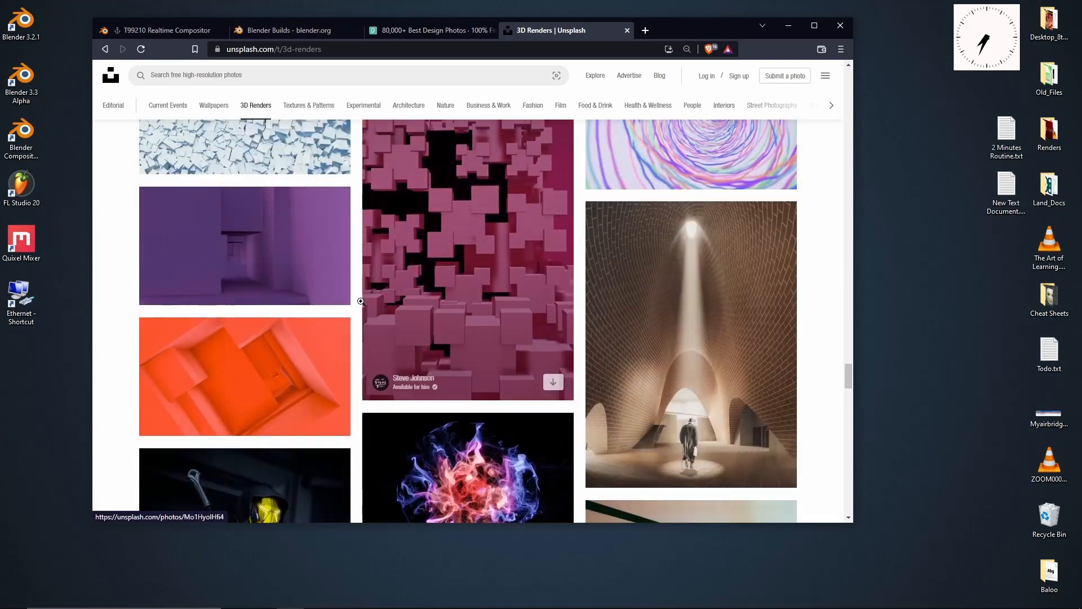
left_click(254, 350)
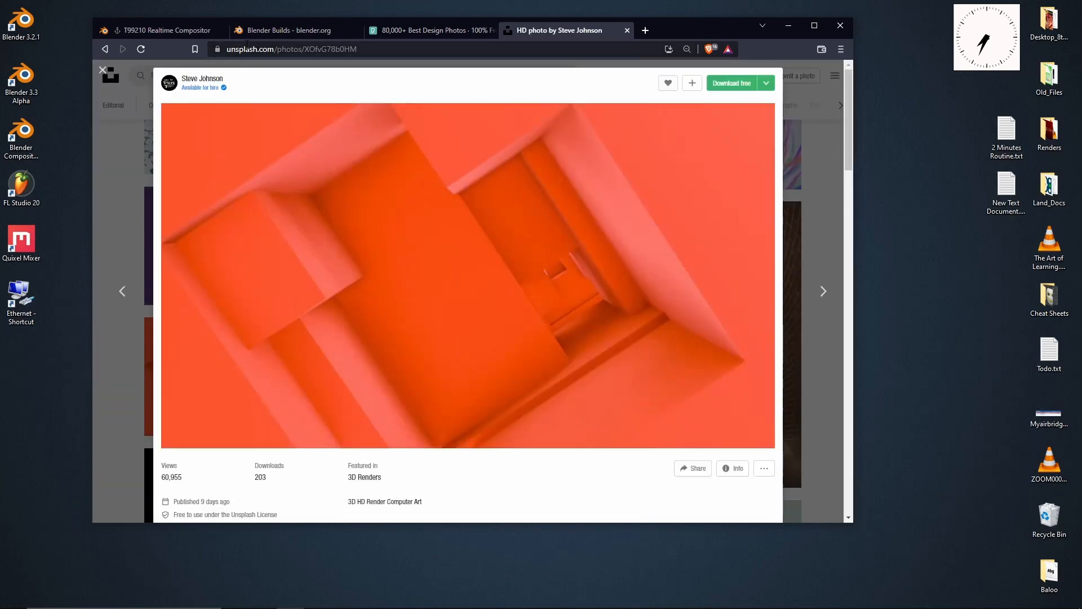
left_click(731, 85)
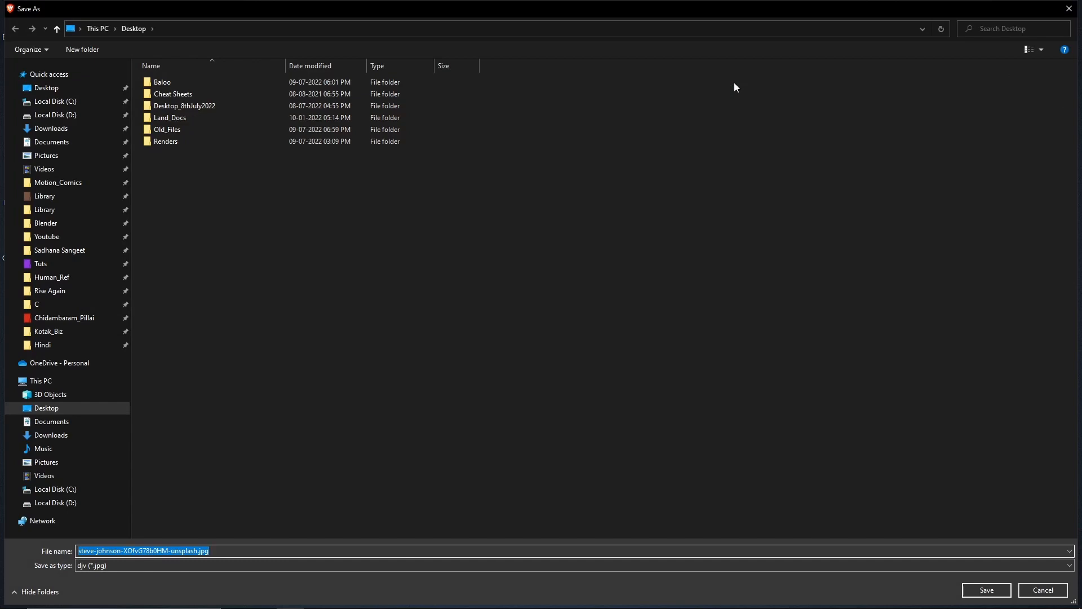
left_click(987, 589)
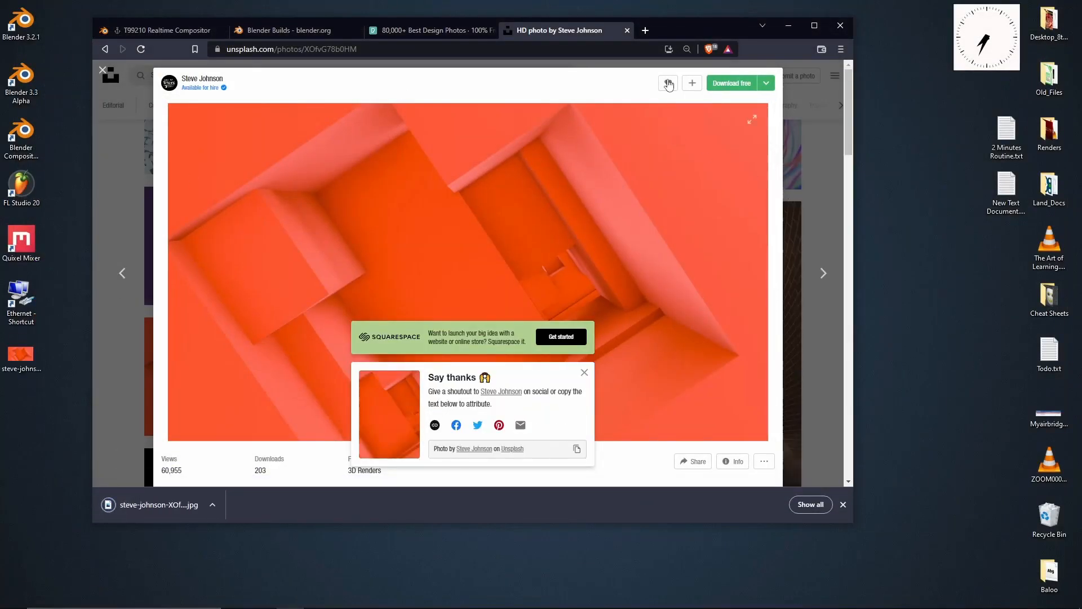
Return to the Pexels page, replace the search term with "abstract" and show the video results
left_click(417, 32)
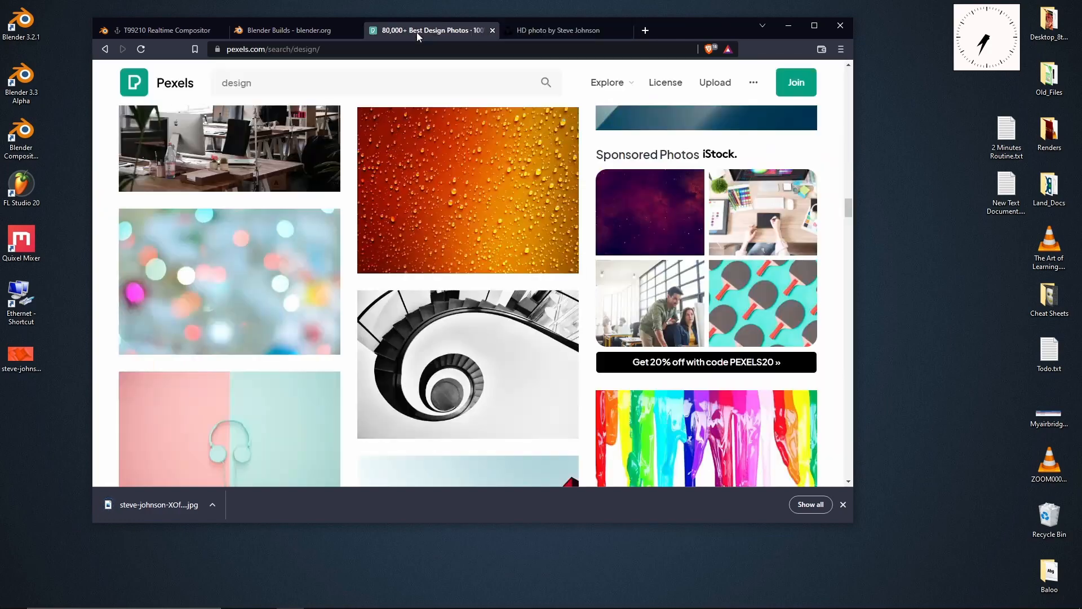
left_click_drag(849, 207, 848, 79)
left_click_drag(272, 84, 171, 112)
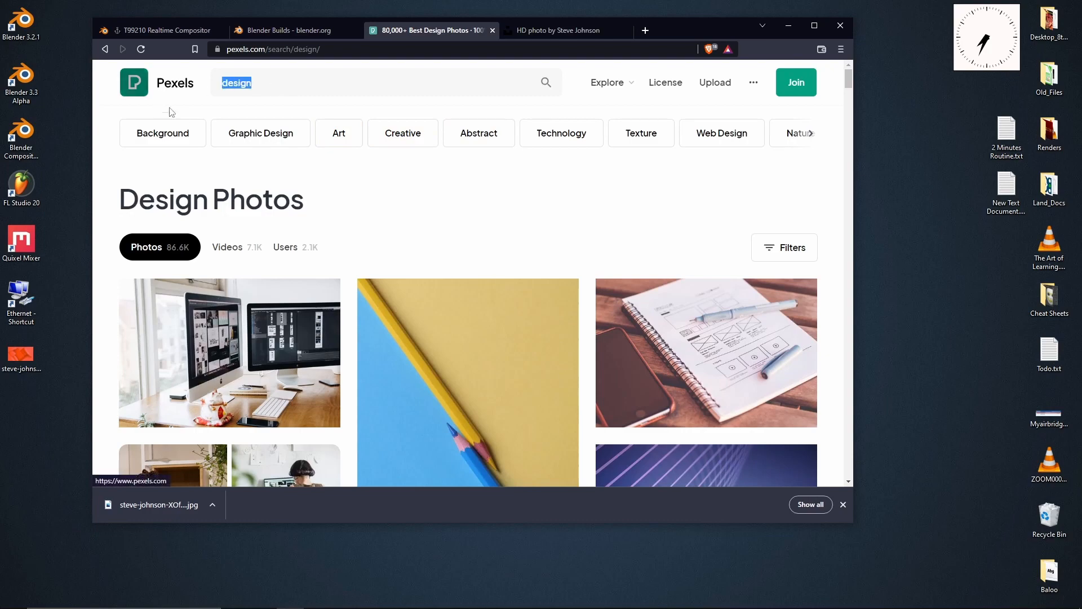
type("abstr")
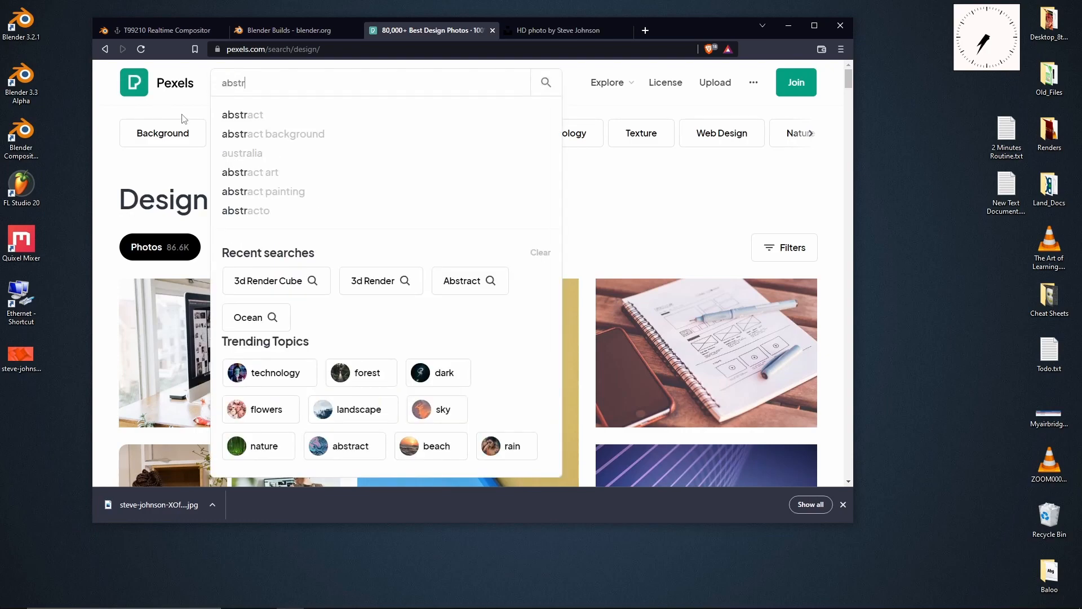
left_click(254, 115)
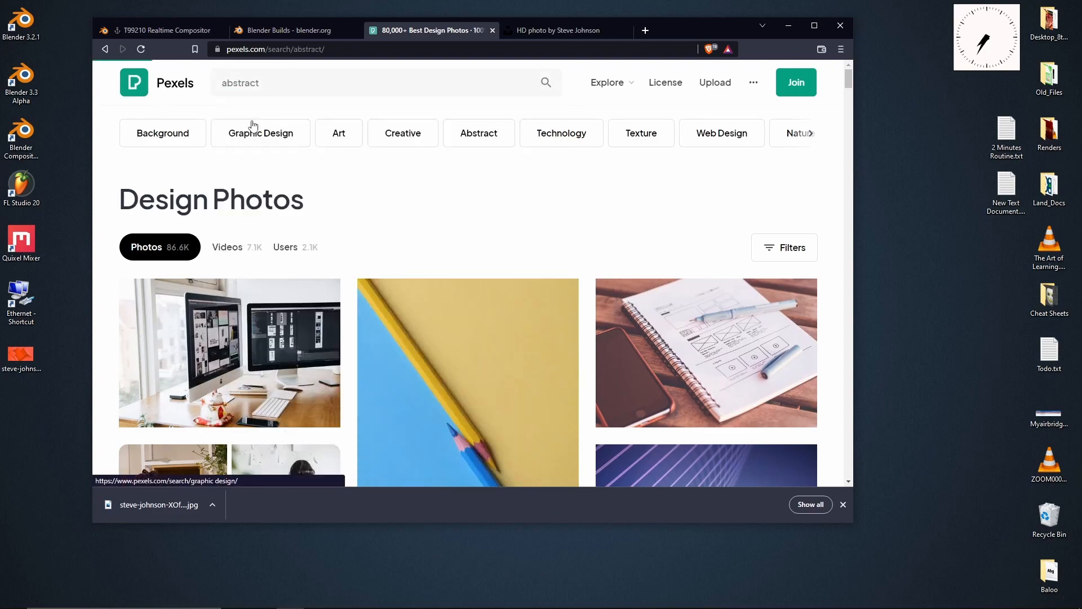
left_click(237, 248)
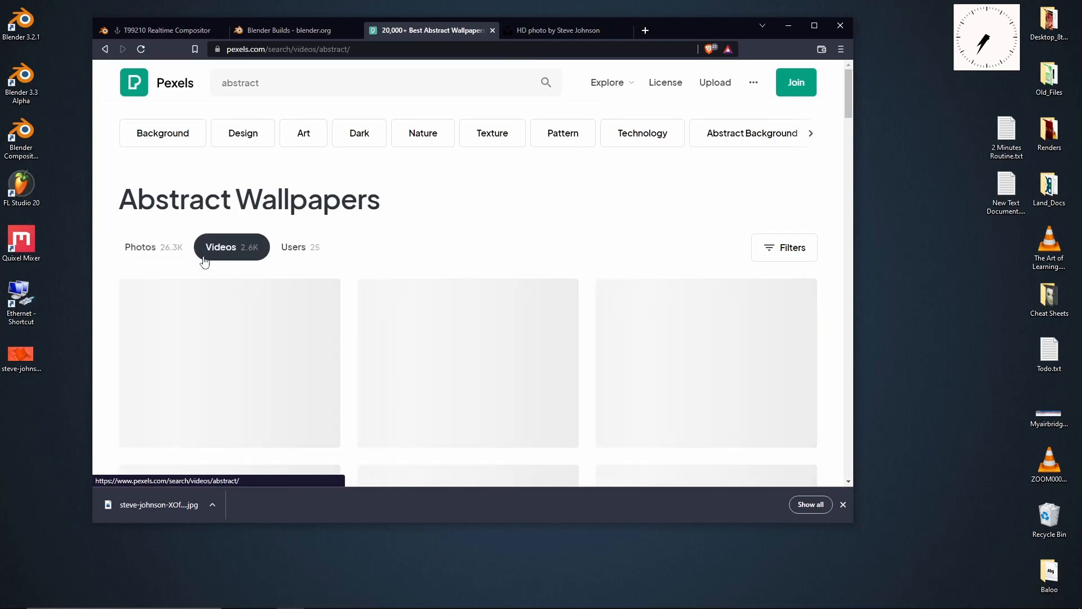
Open the golden-brown wavy wood curve clip from the abstract videos and pause its preview
scroll(154, 275, "down", 1)
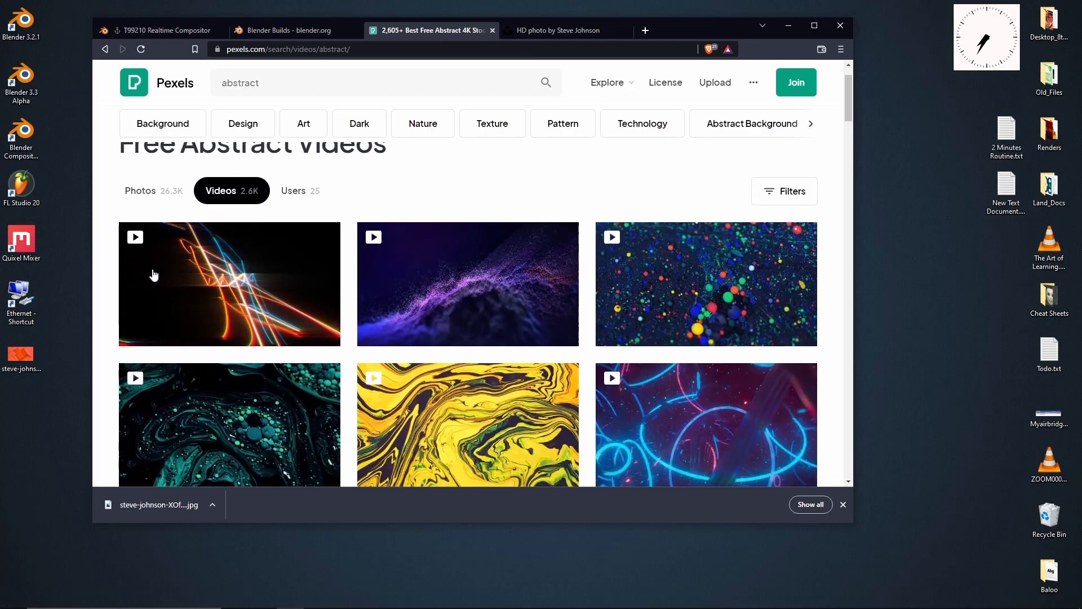
scroll(153, 275, "down", 6)
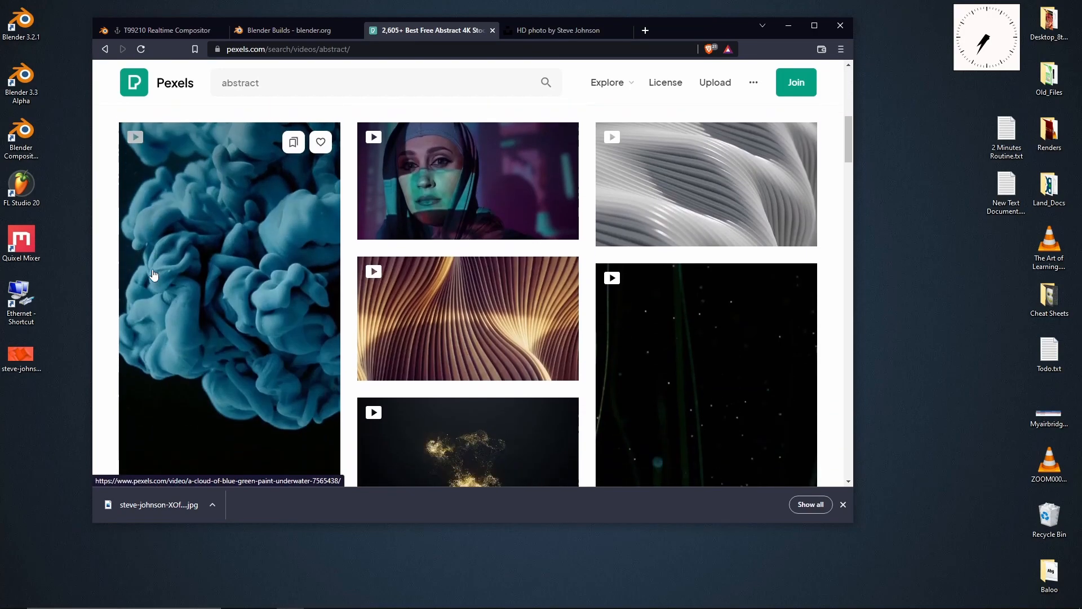
left_click(473, 330)
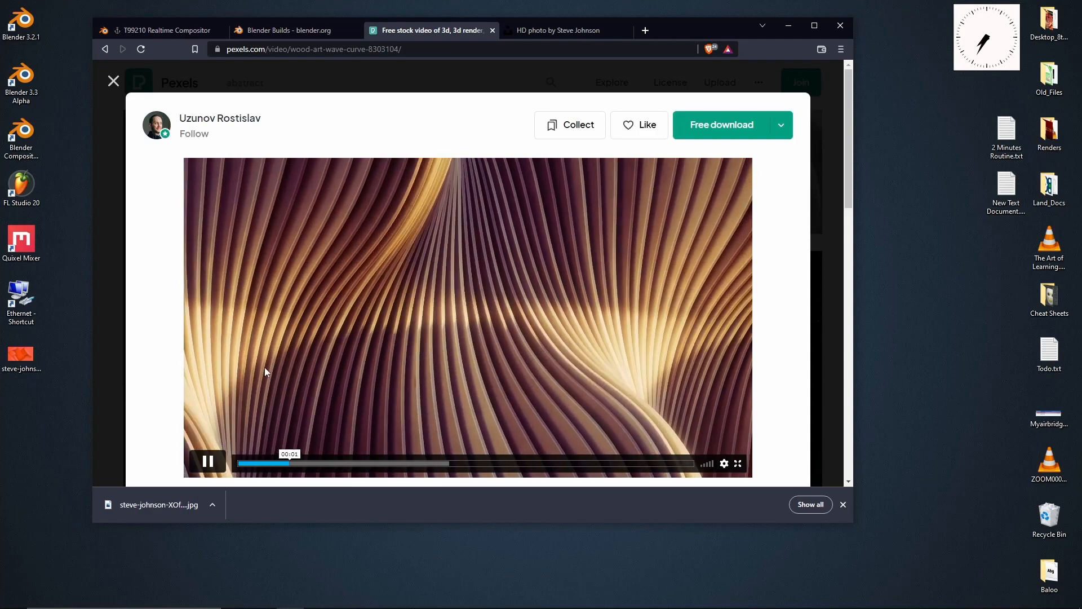
left_click(207, 461)
Download the wavy wood curve video as an MP4 file to the Desktop
left_click(705, 136)
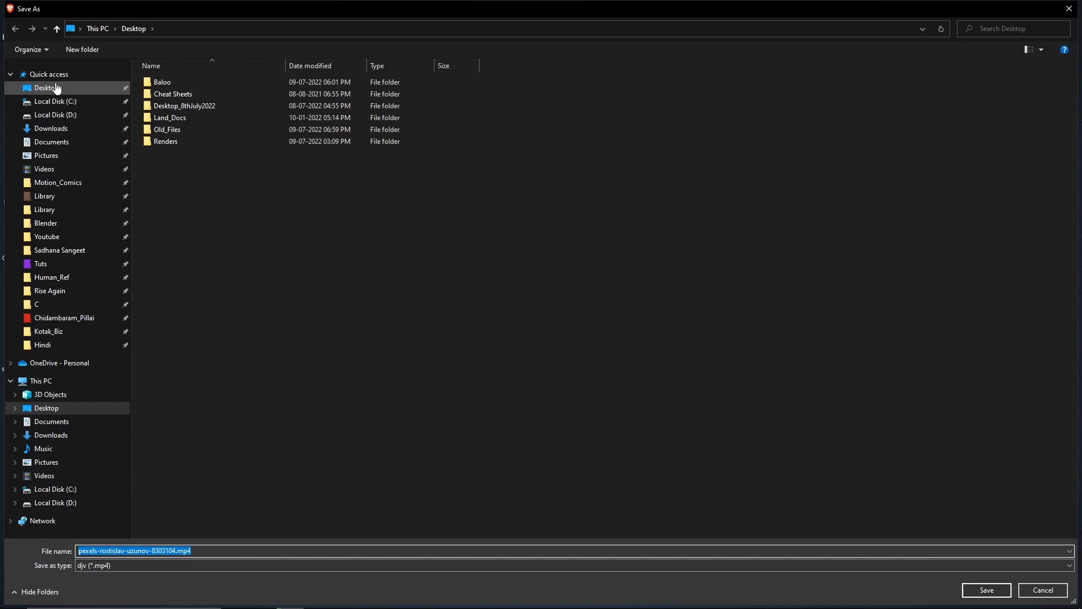
left_click(46, 88)
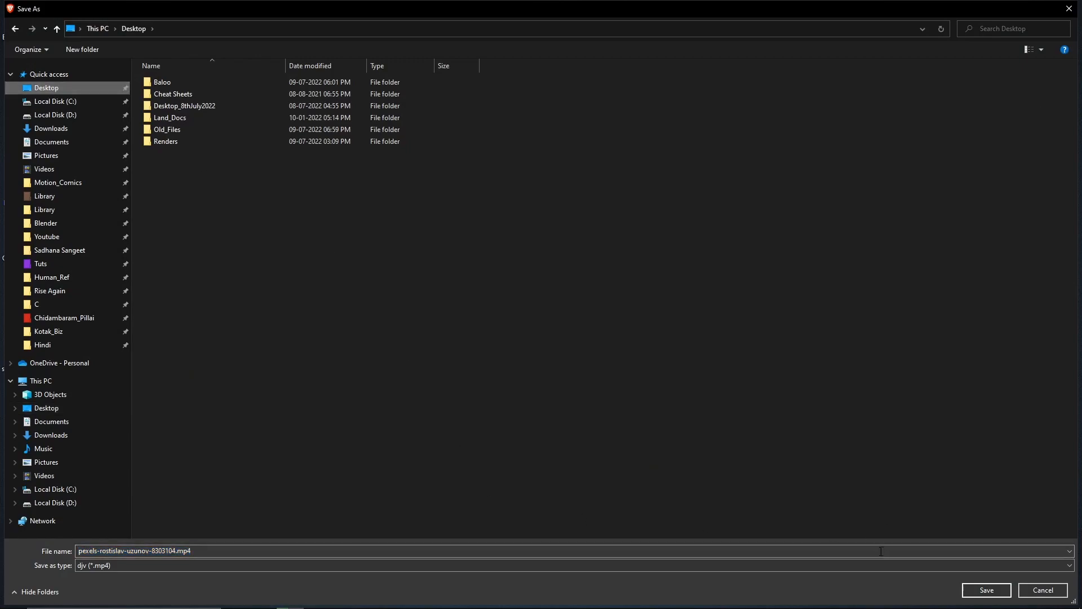
left_click(988, 590)
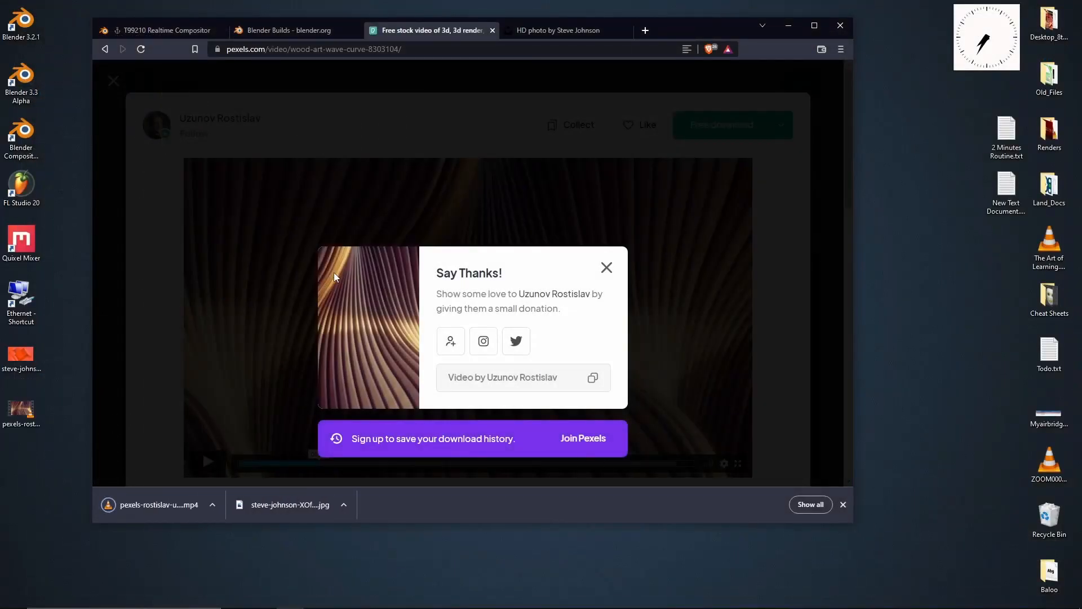
Close the thank-you message and the video preview, and play the downloaded MP4 from the desktop in VLC
left_click(606, 267)
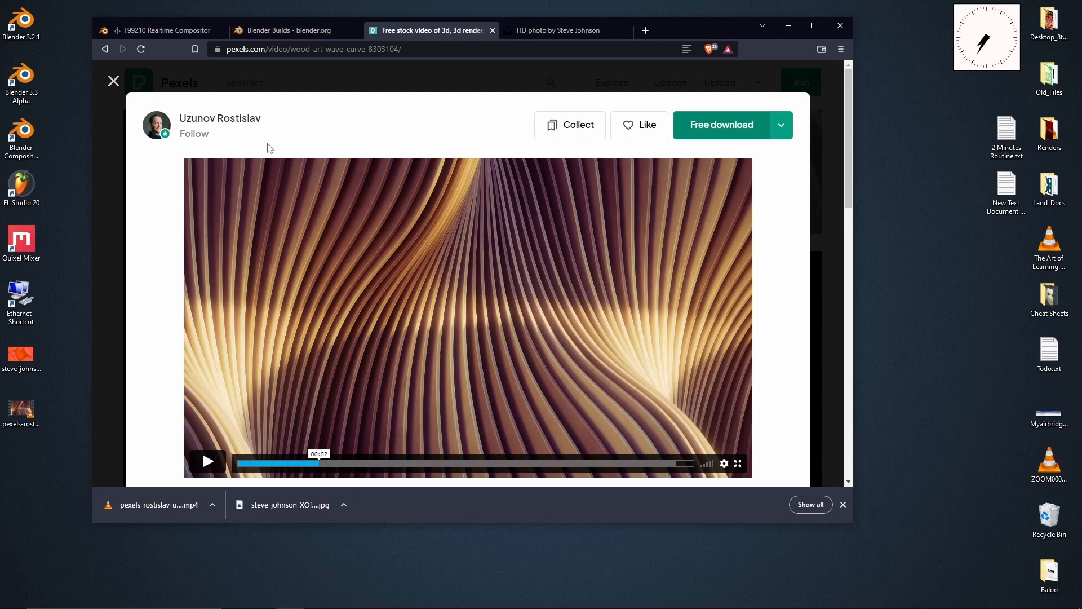
left_click(113, 83)
double_click(16, 422)
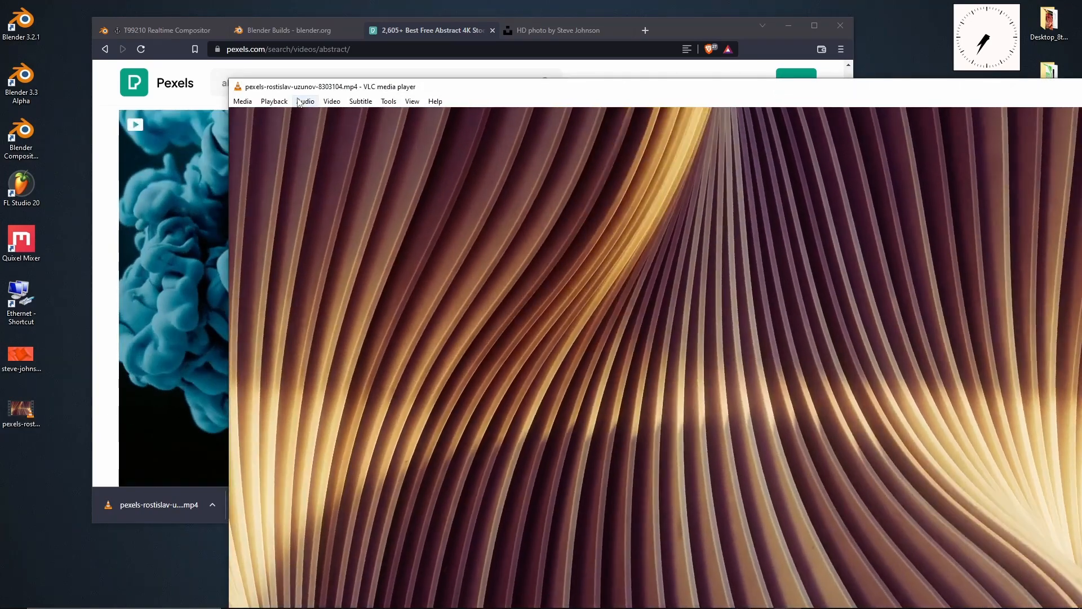
Close the VLC player and the two stock-site tabs, minimize the browser, and switch to the Blender window
double_click(237, 86)
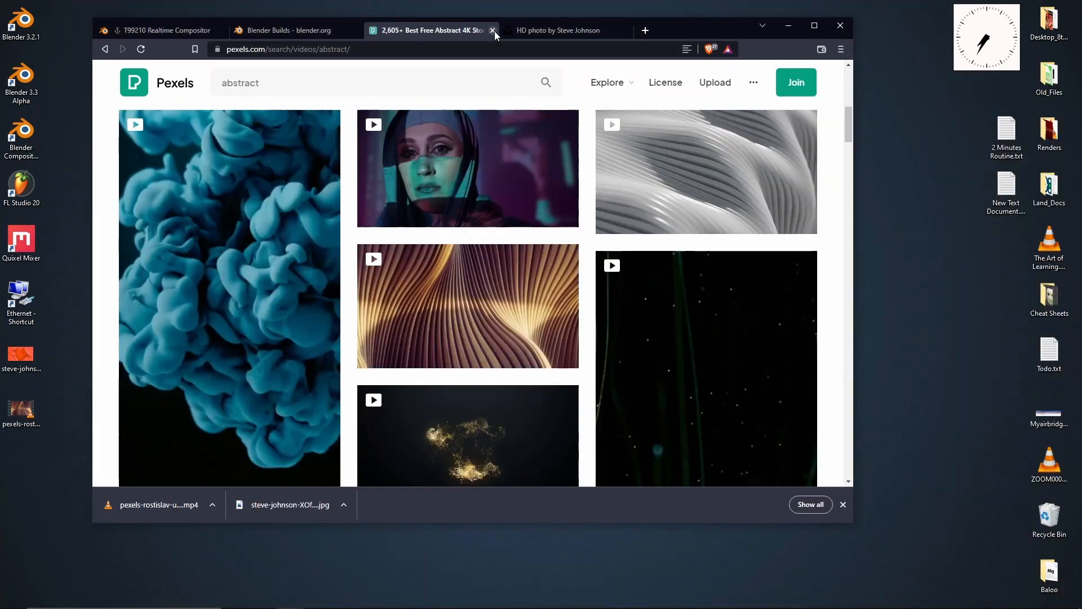
left_click(493, 30)
left_click(493, 30)
left_click(788, 25)
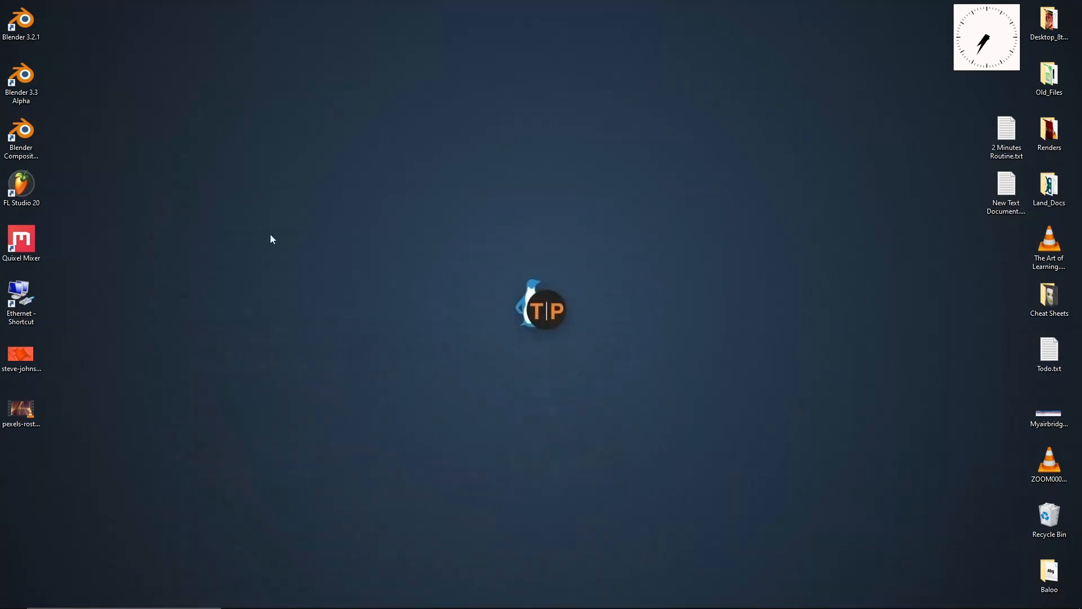
left_click(759, 597)
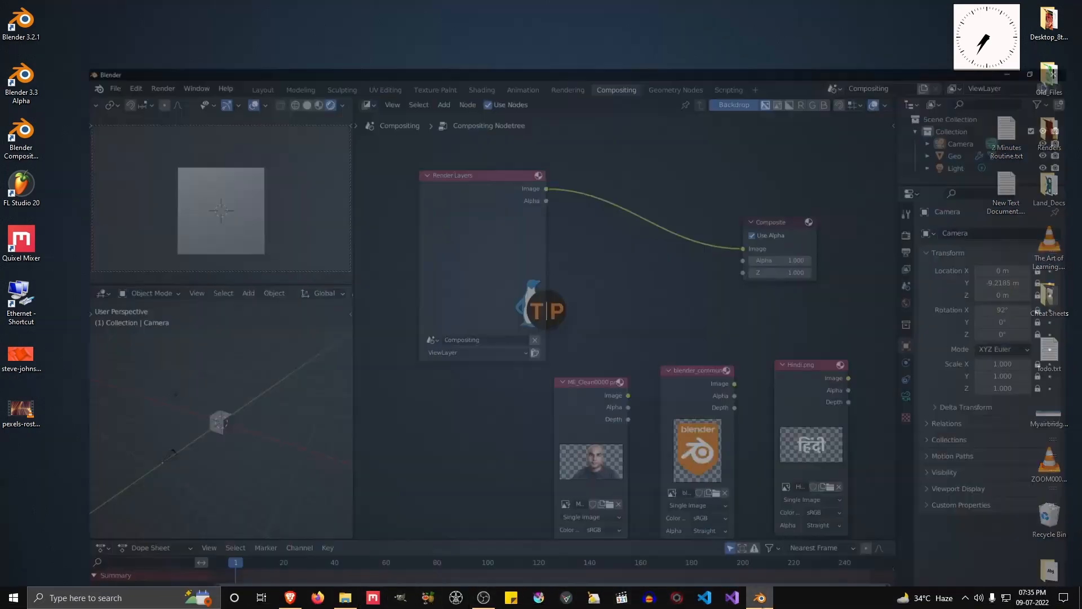
Add an Image node to the compositor, load the orange abstract JPG from the Desktop, and place it beside the portrait image node
middle_click_drag(466, 437, 509, 300)
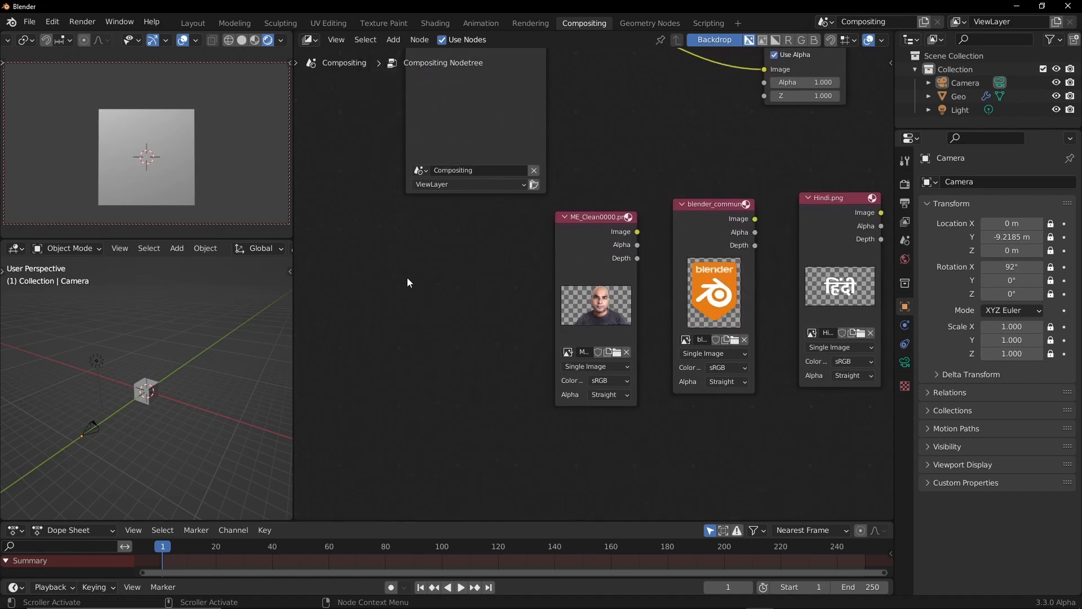
key("shift+a")
mouse_move(377, 298)
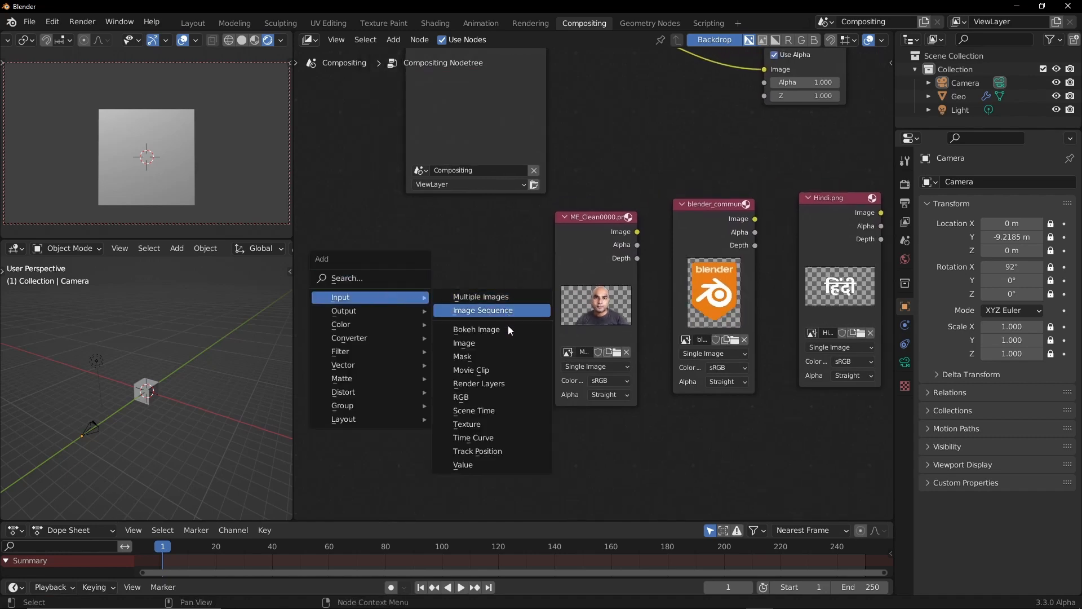
left_click(490, 343)
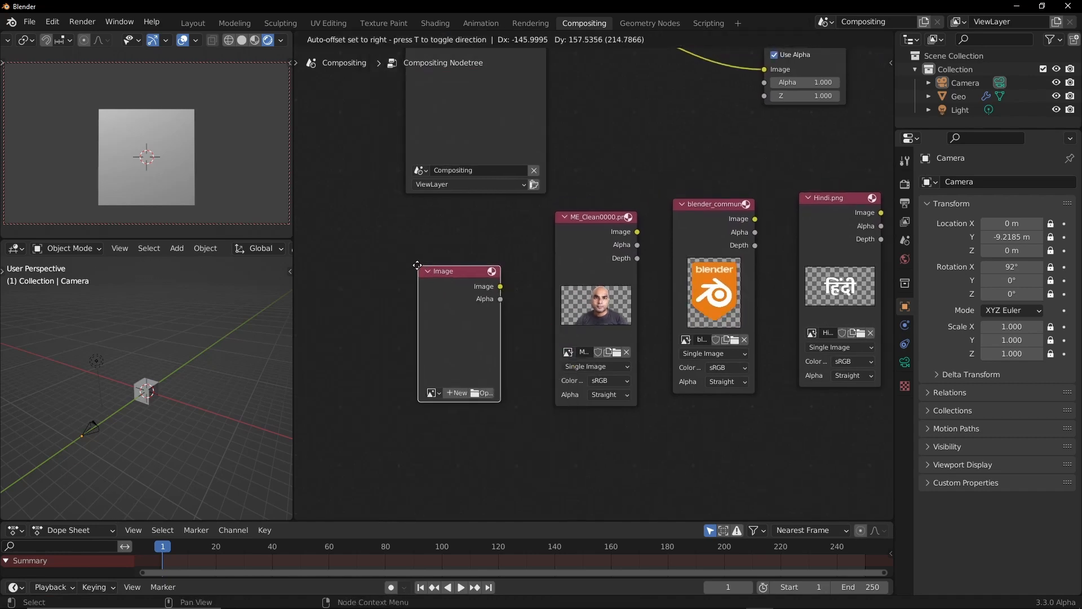
left_click(480, 393)
left_click(479, 393)
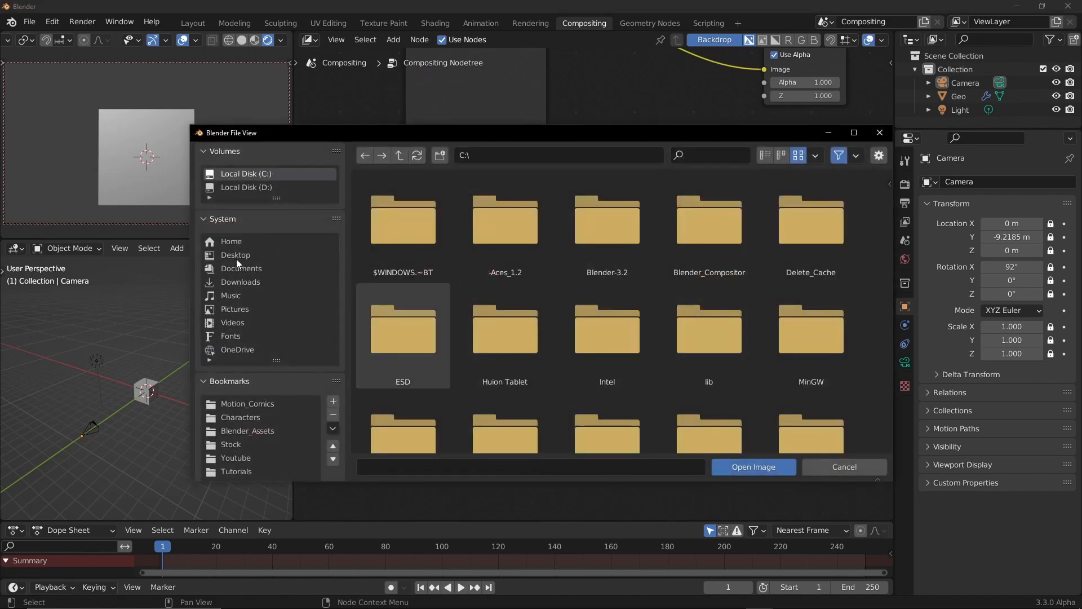
left_click(240, 255)
double_click(727, 340)
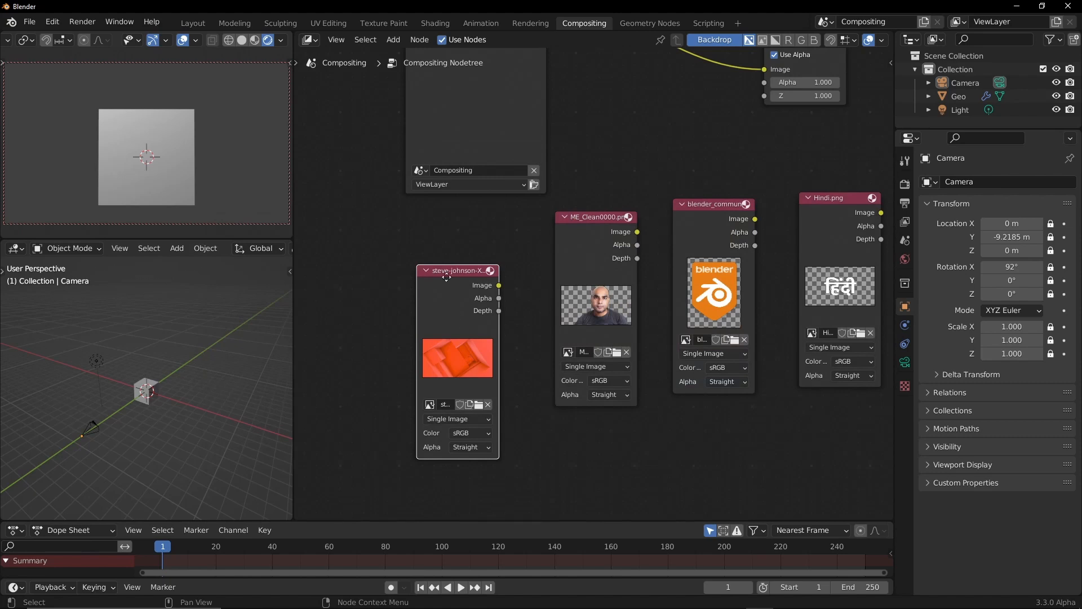
left_click_drag(447, 277, 395, 259)
left_click(503, 342)
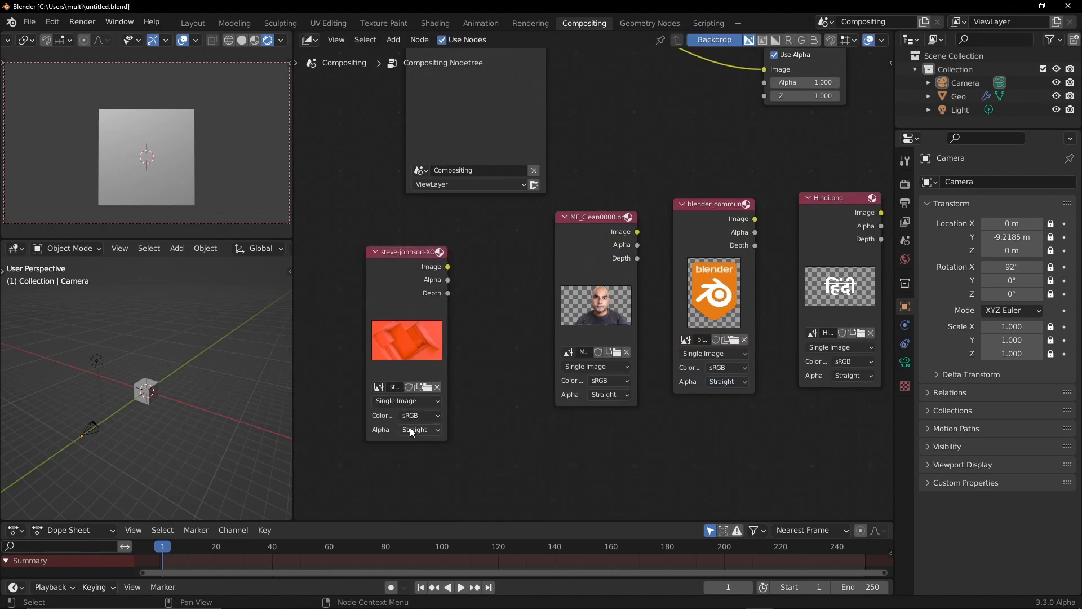
Save the project to the Desktop under the new name "thumbnail"
left_click(29, 22)
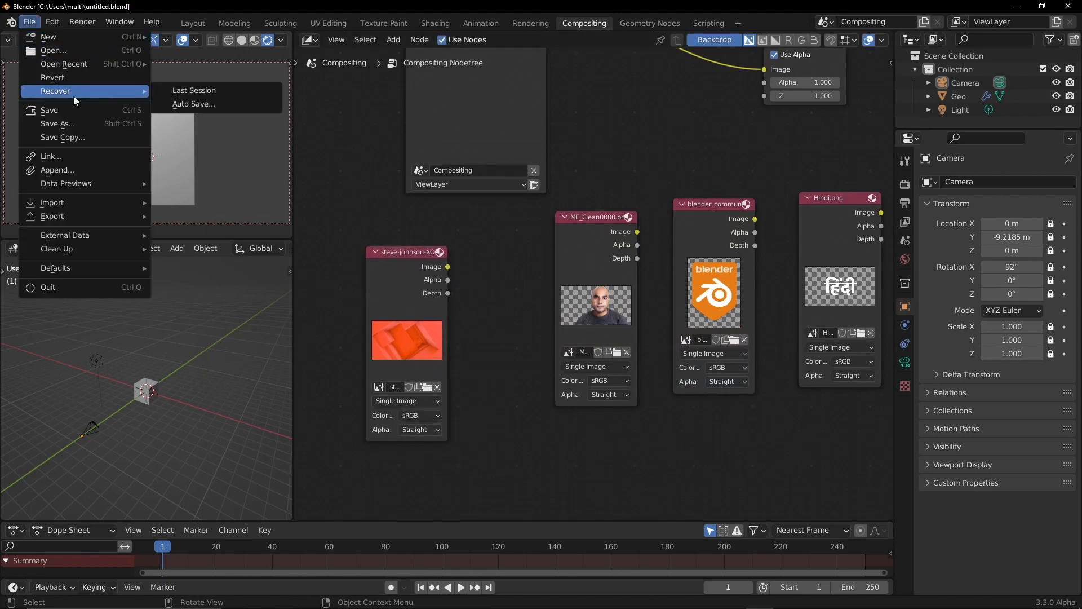
left_click(131, 123)
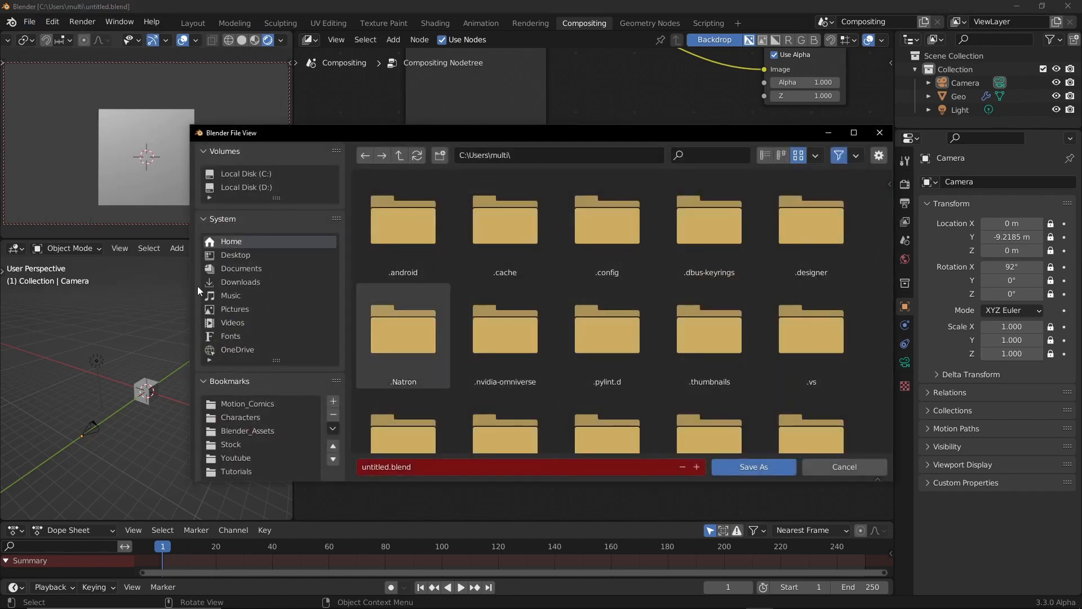
left_click(242, 256)
left_click(434, 465)
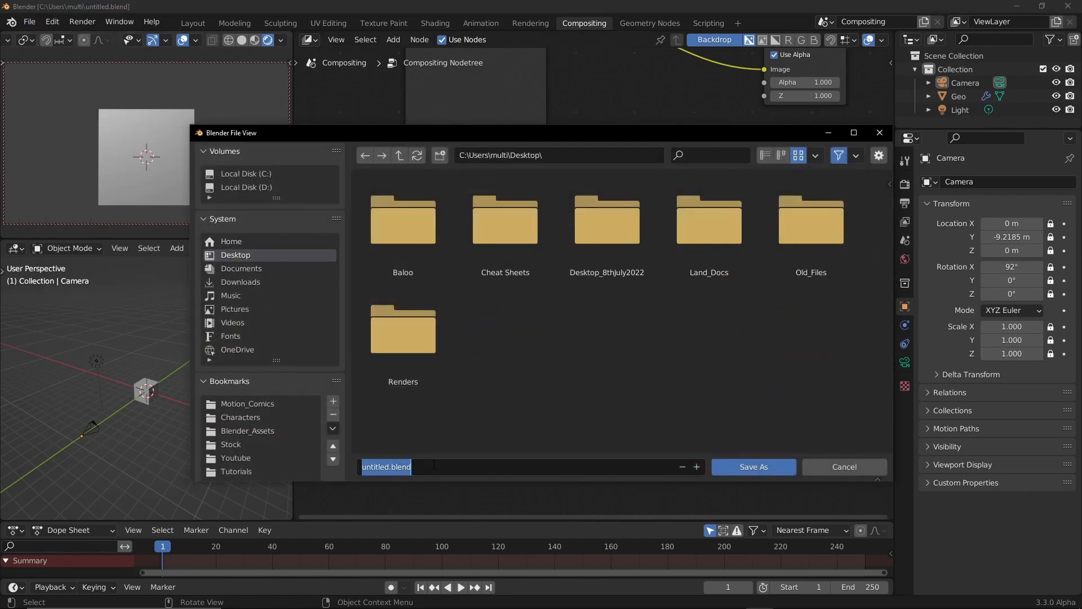
type("thumbnail")
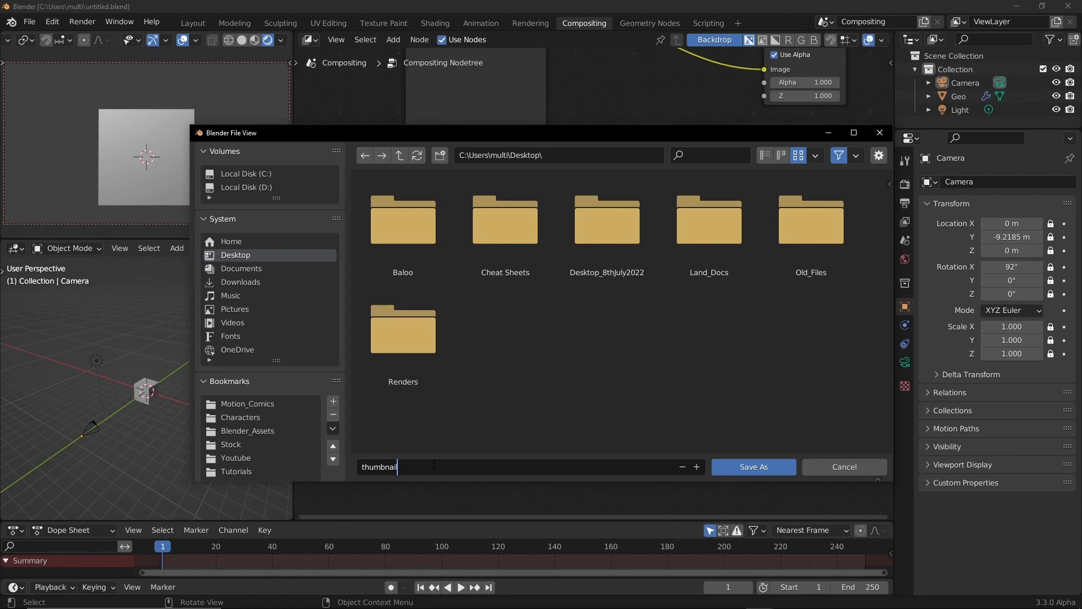
key("Return")
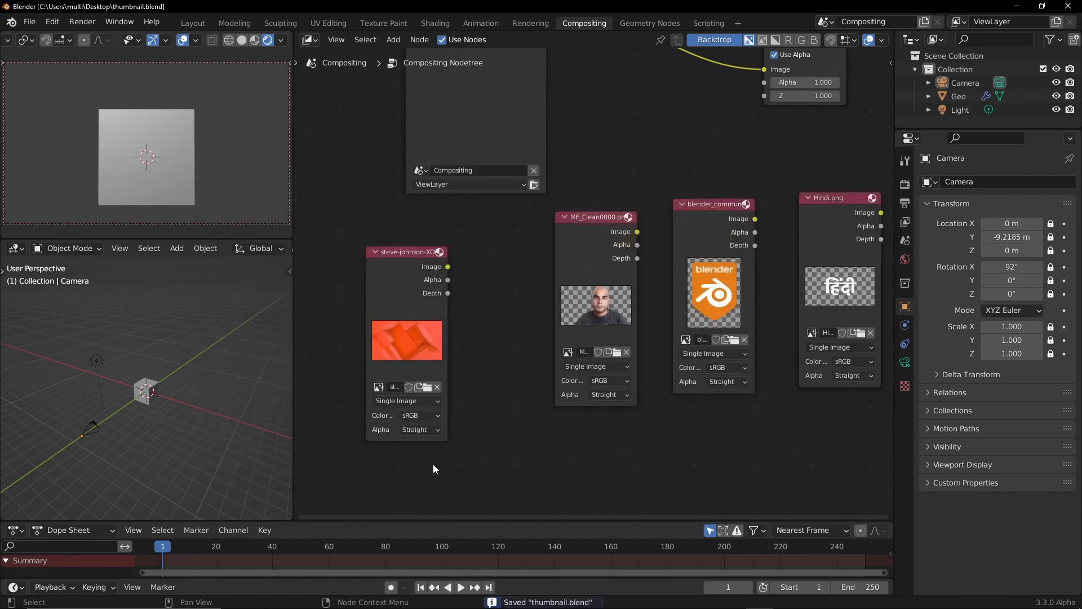
Add a Movie Clip node between the orange background and portrait nodes and load the downloaded Pexels MP4 from the Desktop
key("shift+a")
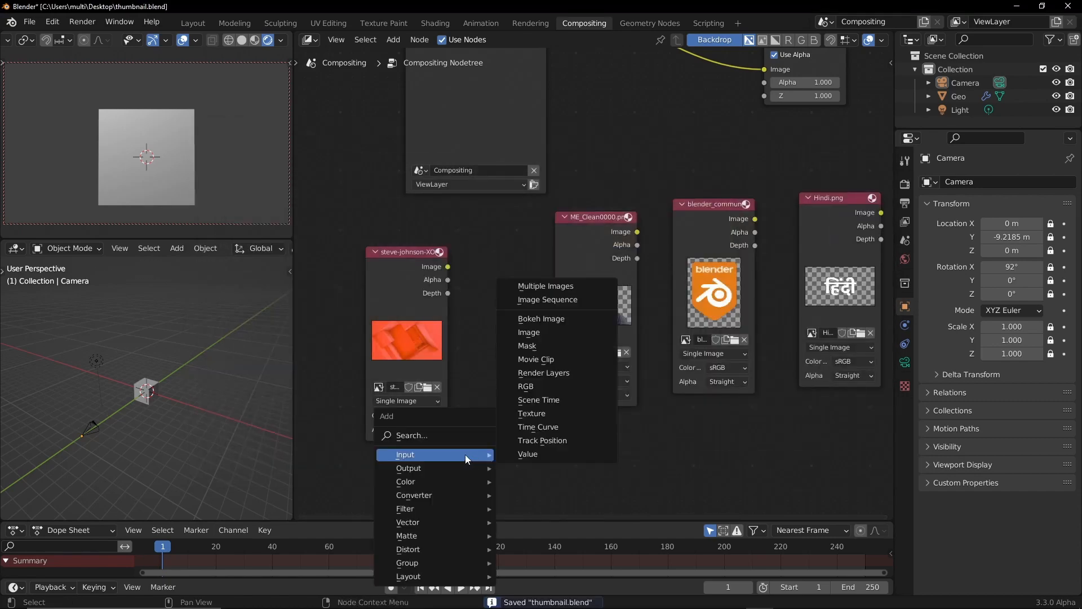
mouse_move(454, 455)
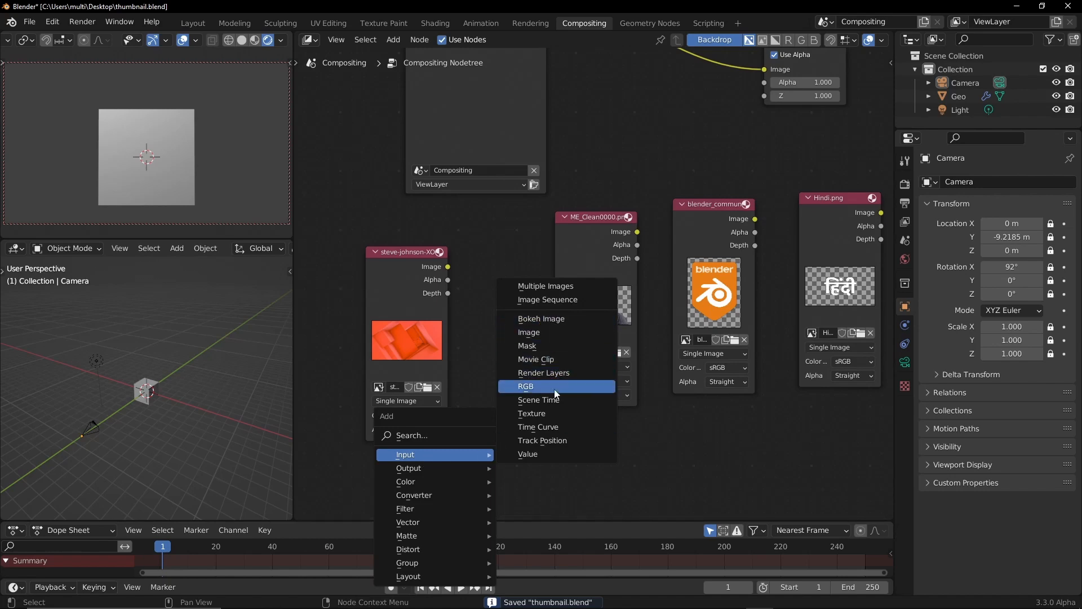
left_click(553, 361)
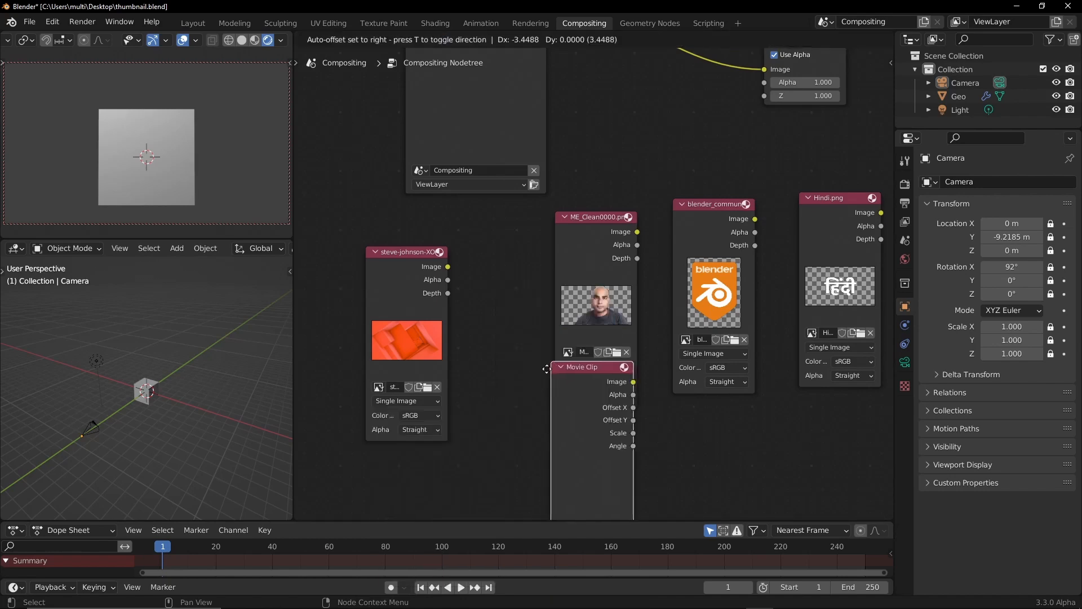
left_click(465, 305)
left_click(520, 486)
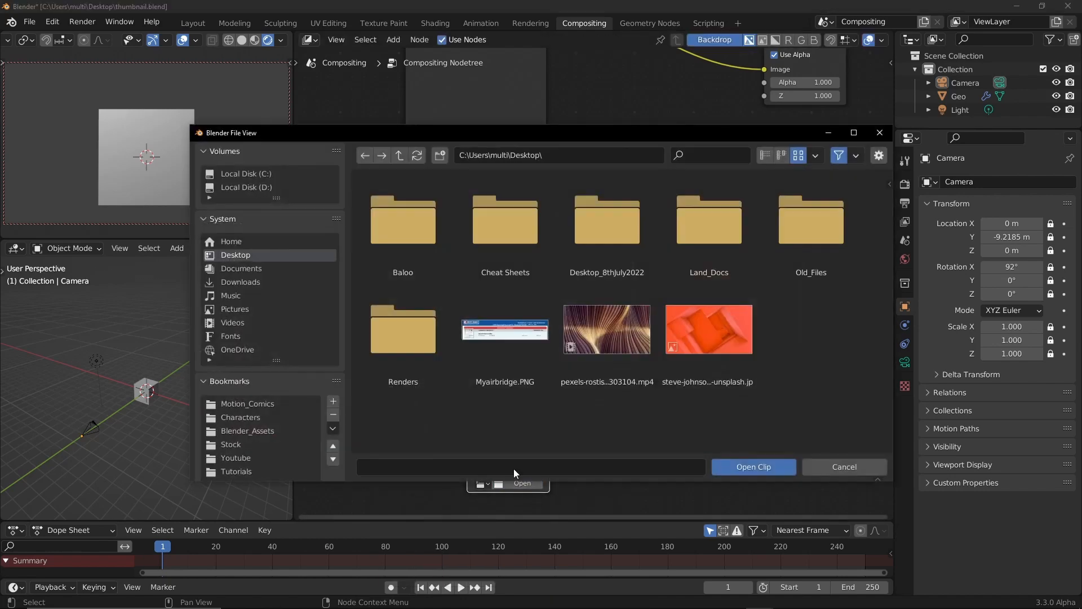
double_click(618, 330)
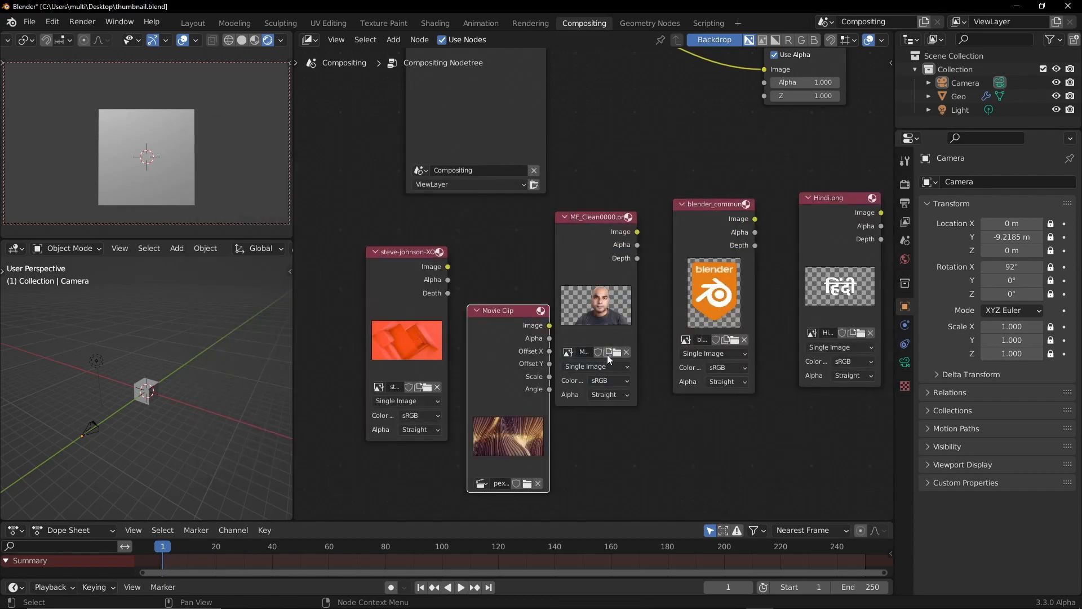
Move the orange image node up beside Render Layers, and collapse Render Layers and shift it aside
middle_click_drag(458, 252, 517, 382)
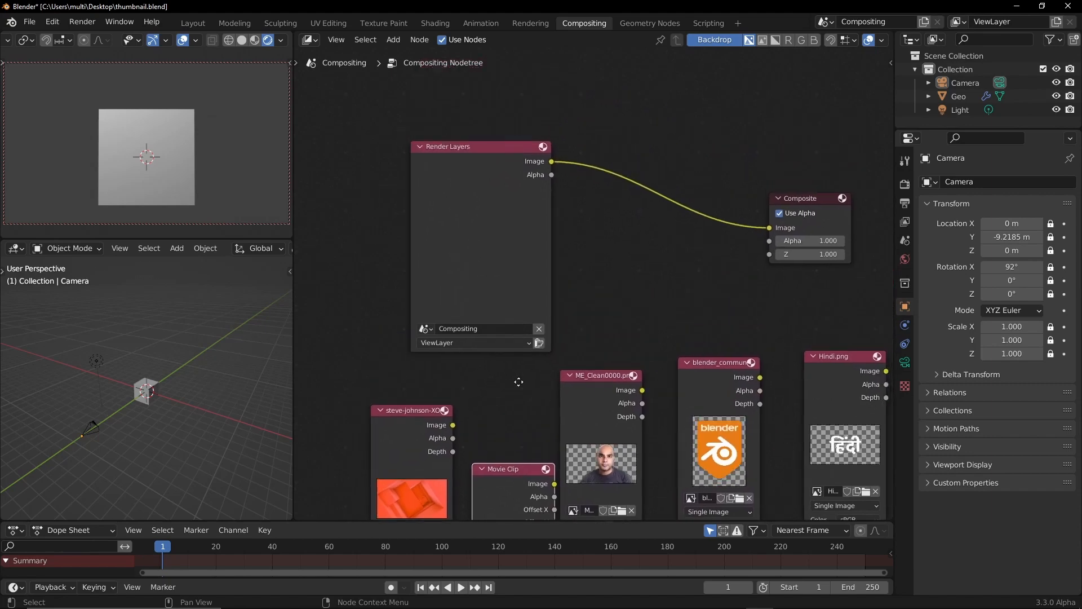
left_click_drag(422, 428, 357, 161)
left_click(425, 149)
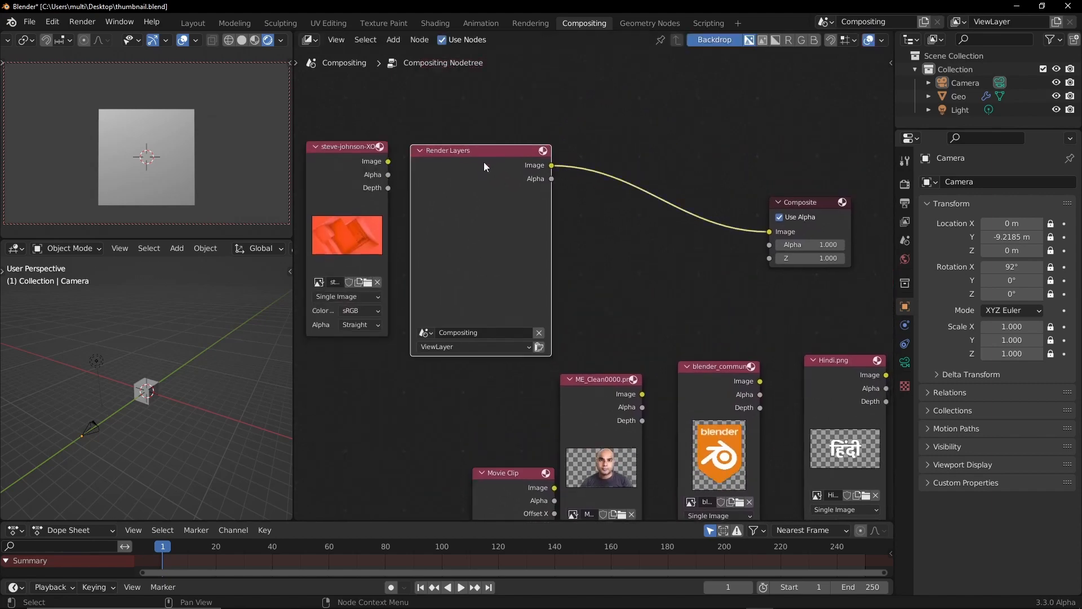
left_click(419, 151)
left_click_drag(462, 148, 550, 141)
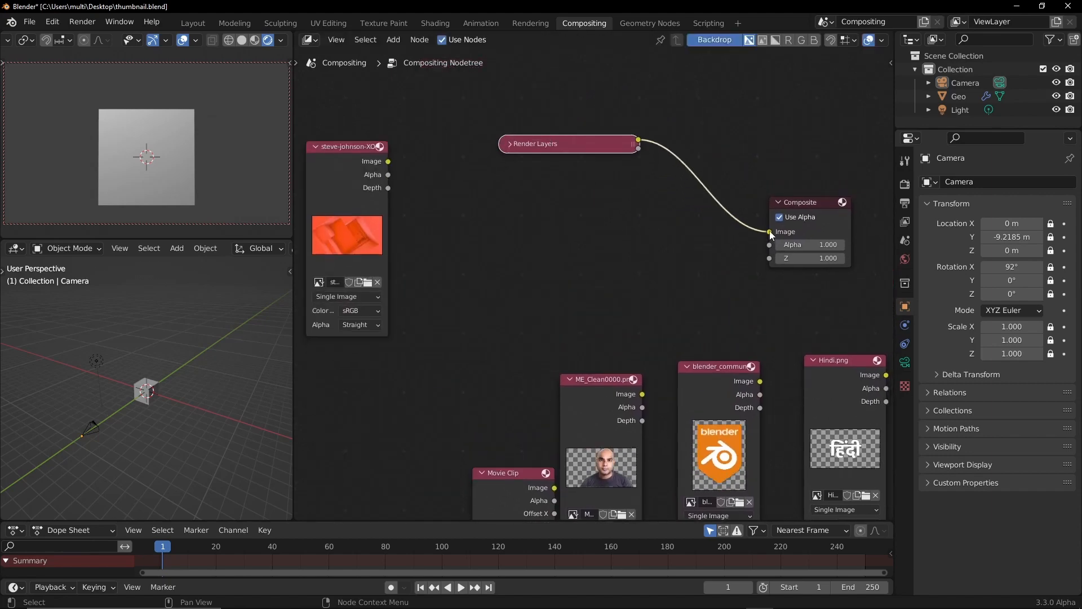
Disconnect Render Layers from the Composite node and move the orange image node below the collapsed Render Layers
left_click_drag(771, 236, 555, 135)
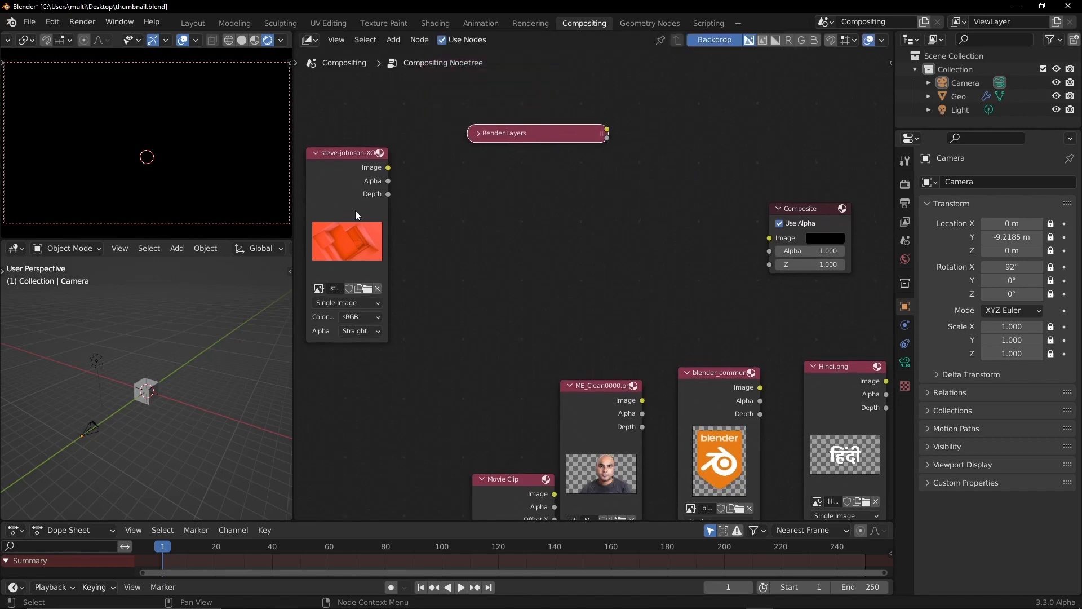
left_click_drag(356, 215, 437, 241)
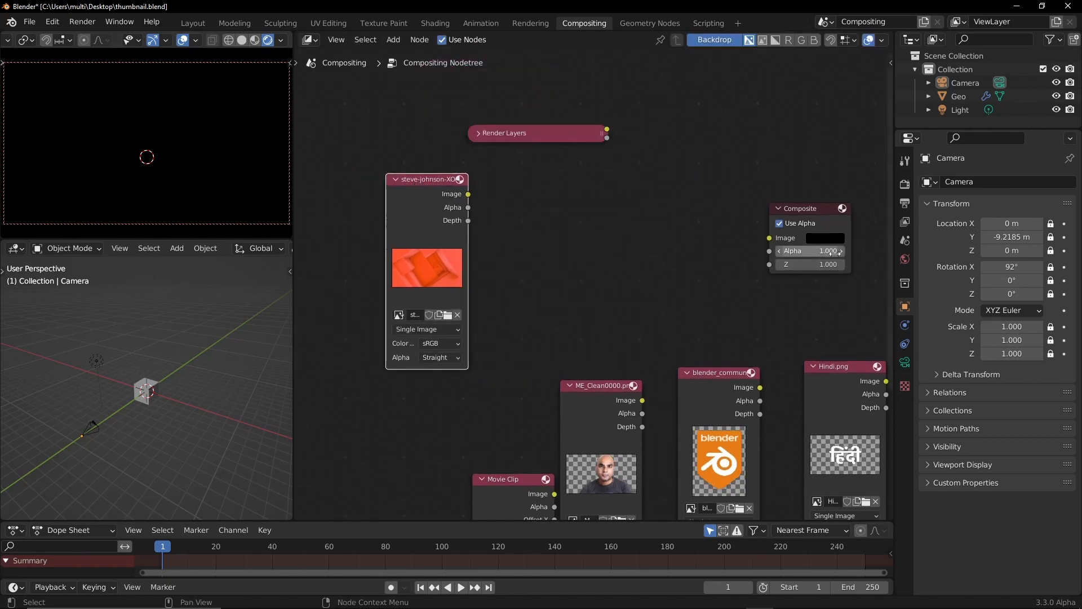
Try a teal colour for the Composite node's unconnected Image input
left_click(822, 239)
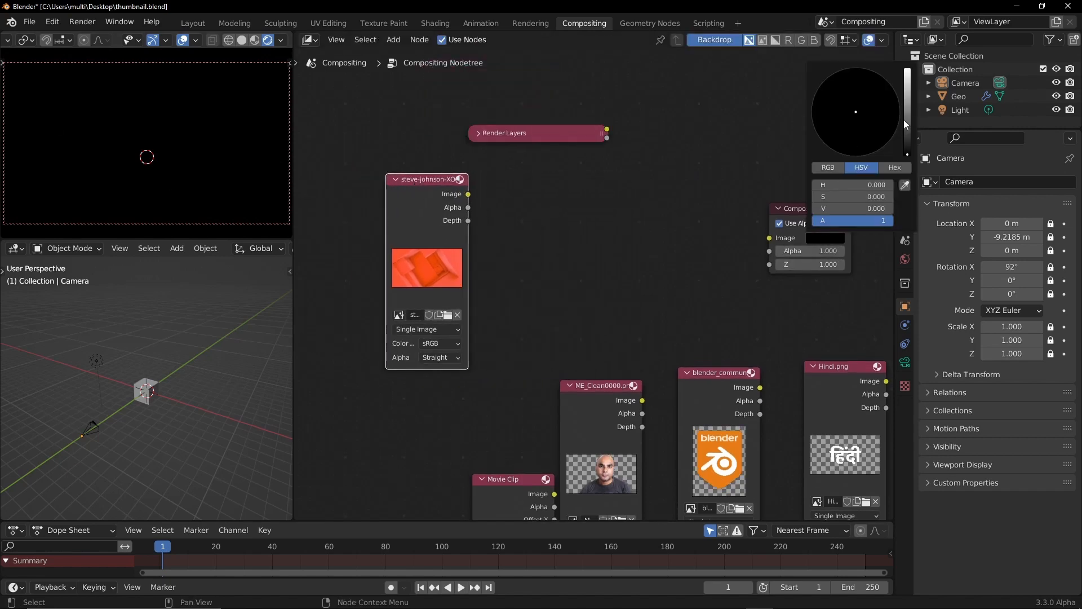
mouse_move(906, 97)
left_mouse_down()
mouse_move(906, 73)
mouse_move(907, 111)
left_mouse_up()
left_click_drag(835, 131, 851, 91)
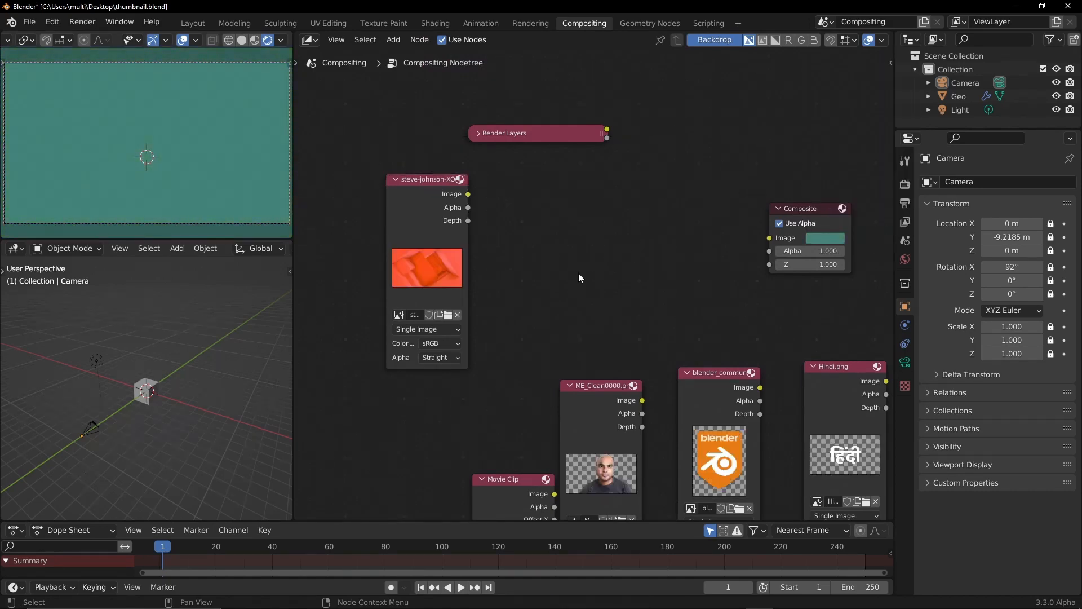
Link the orange image to the Composite node's Image input and insert a Transform node between them
left_click_drag(455, 181, 773, 238)
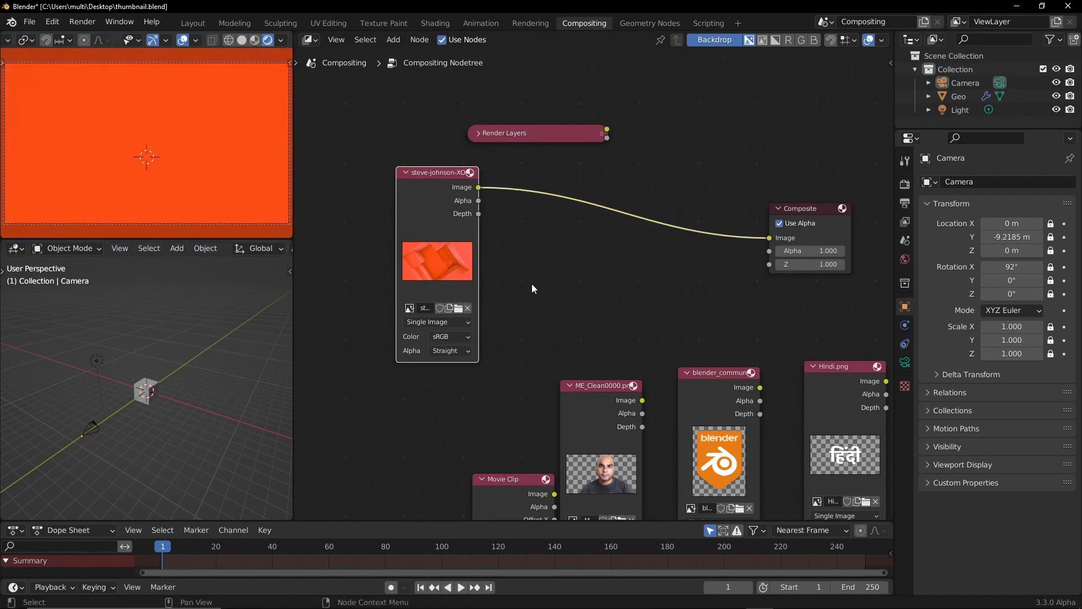
key("shift+a")
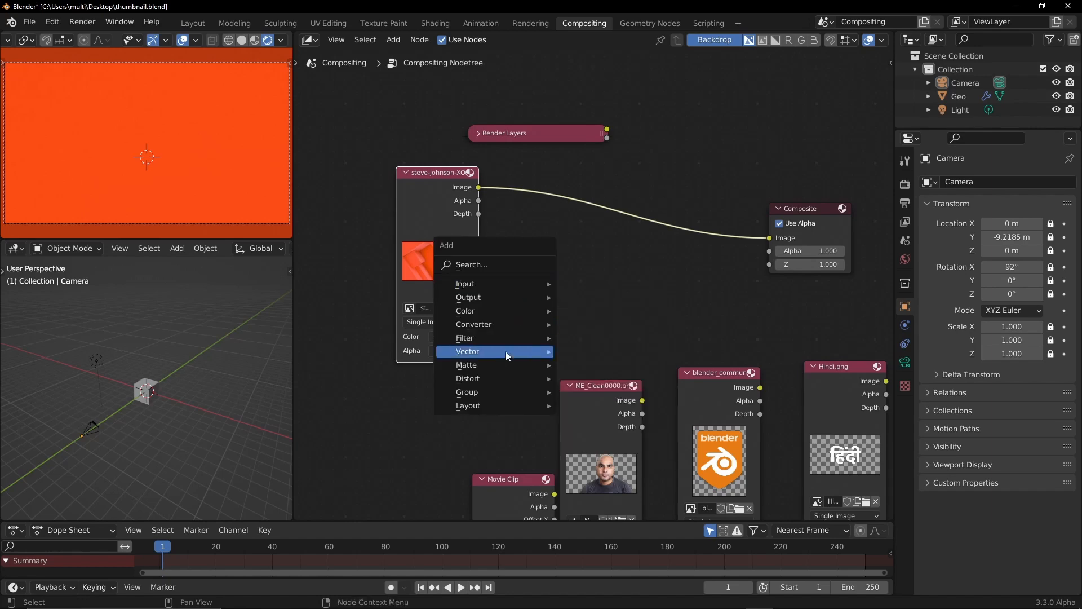
mouse_move(499, 377)
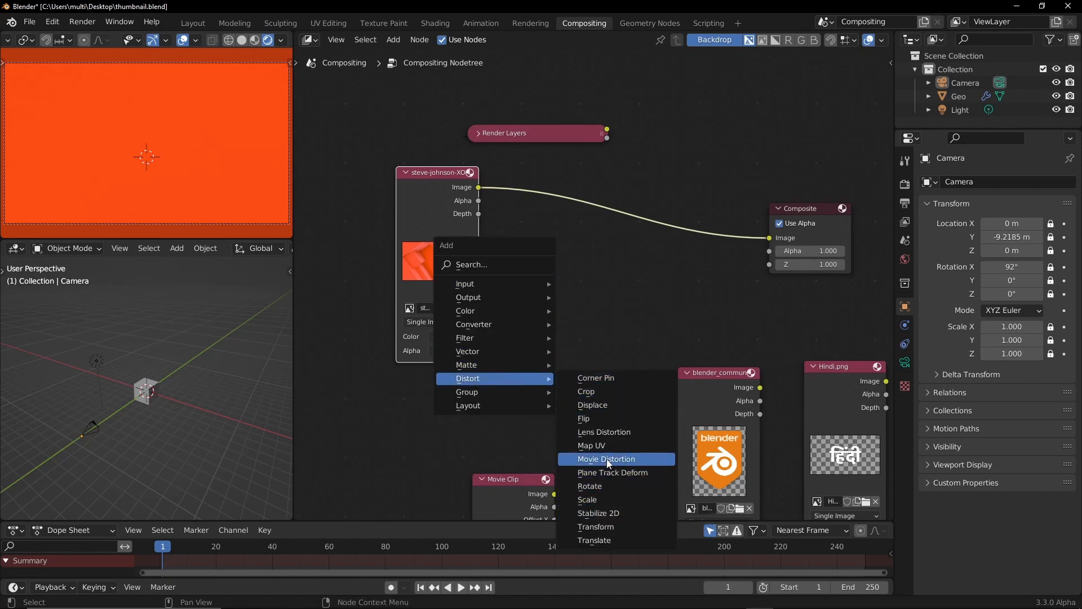
left_click(596, 527)
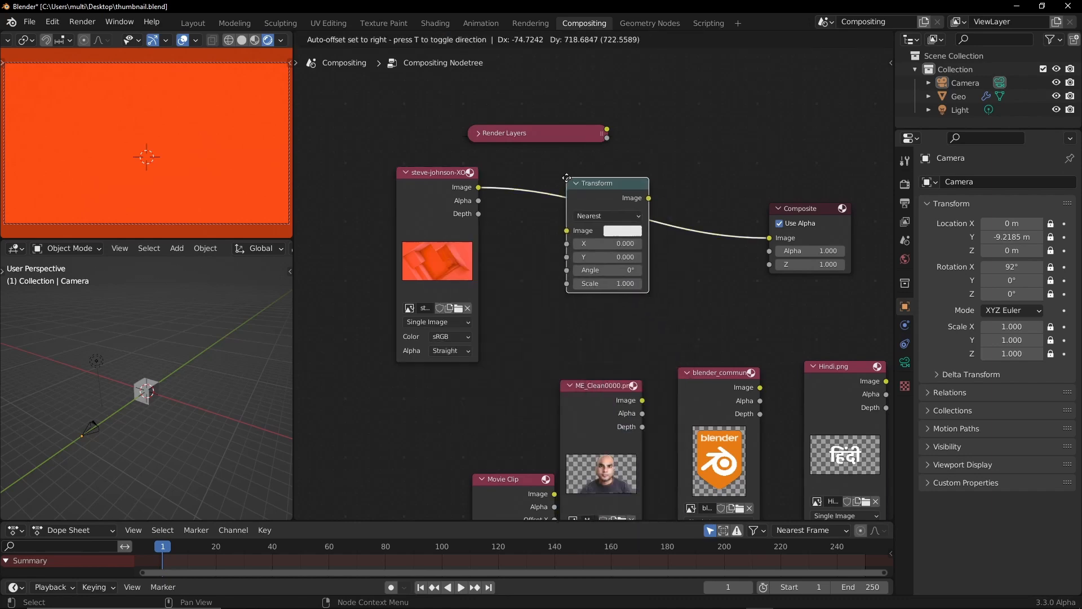
left_click(606, 192)
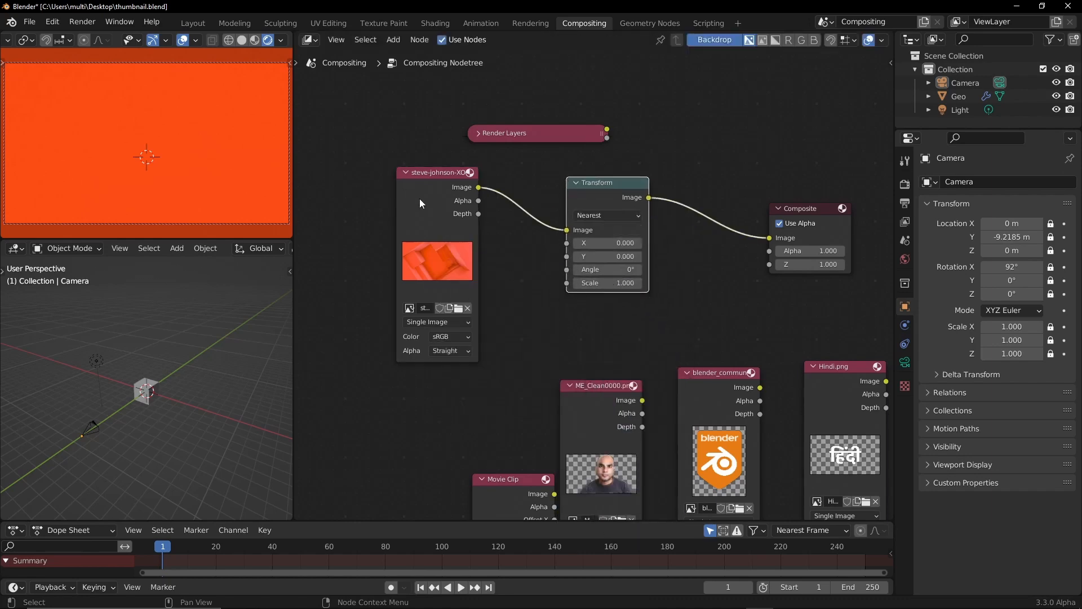
left_click_drag(606, 179, 615, 187)
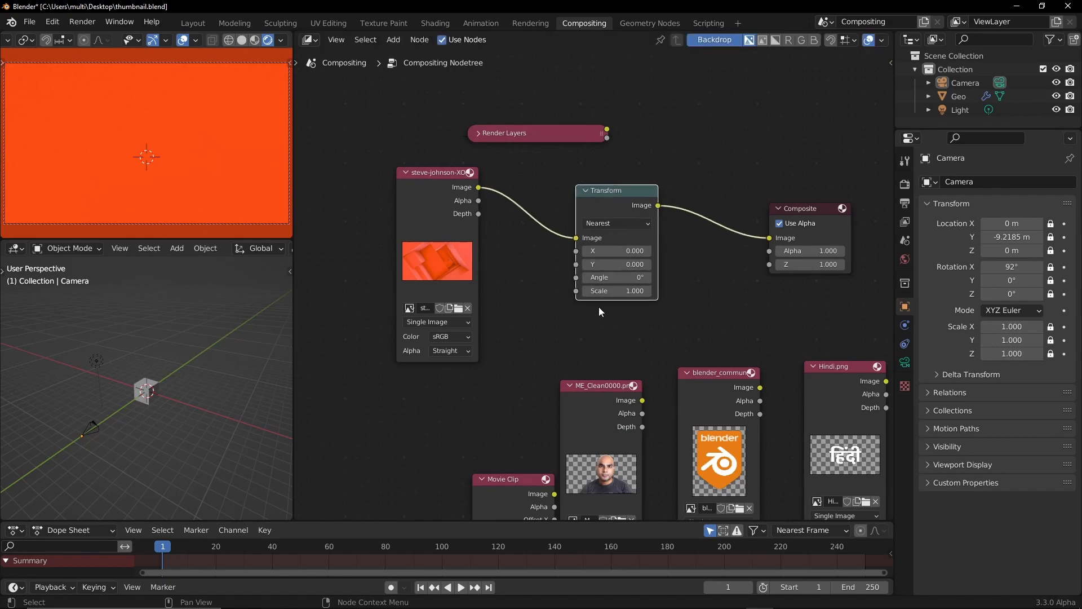
Set the Transform node's Scale to 0.270 and Y to 37.700 for the orange background
left_click_drag(629, 292, 680, 264)
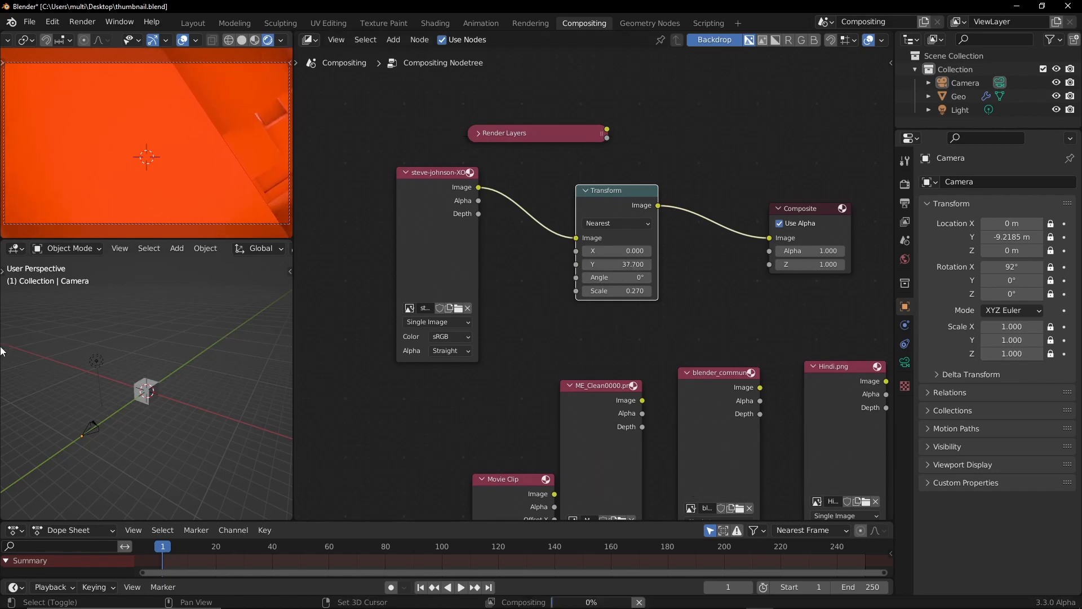
left_click(352, 225)
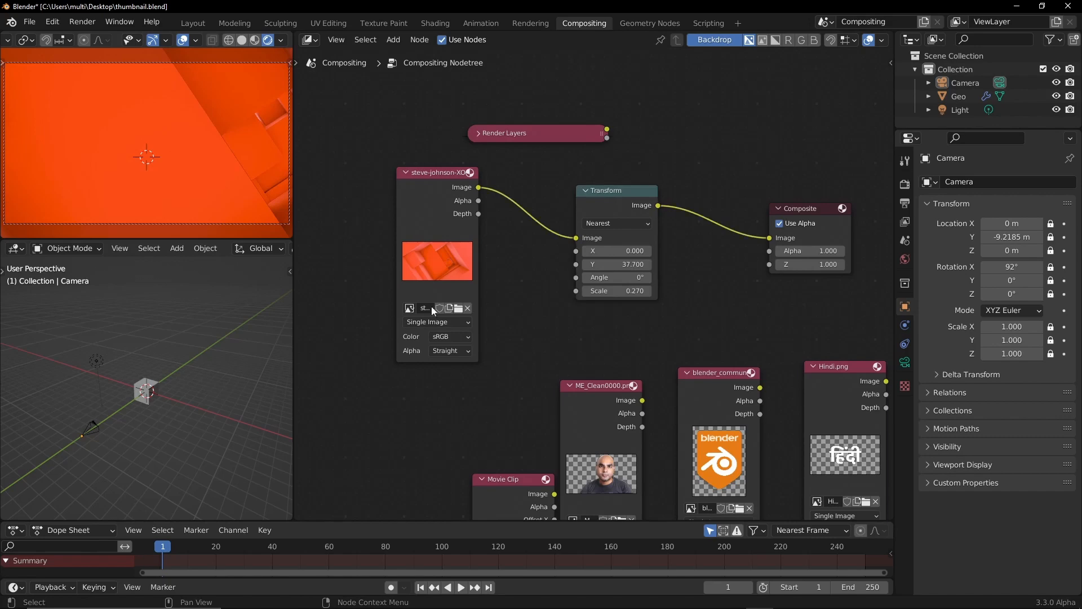
middle_click_drag(543, 307, 562, 330)
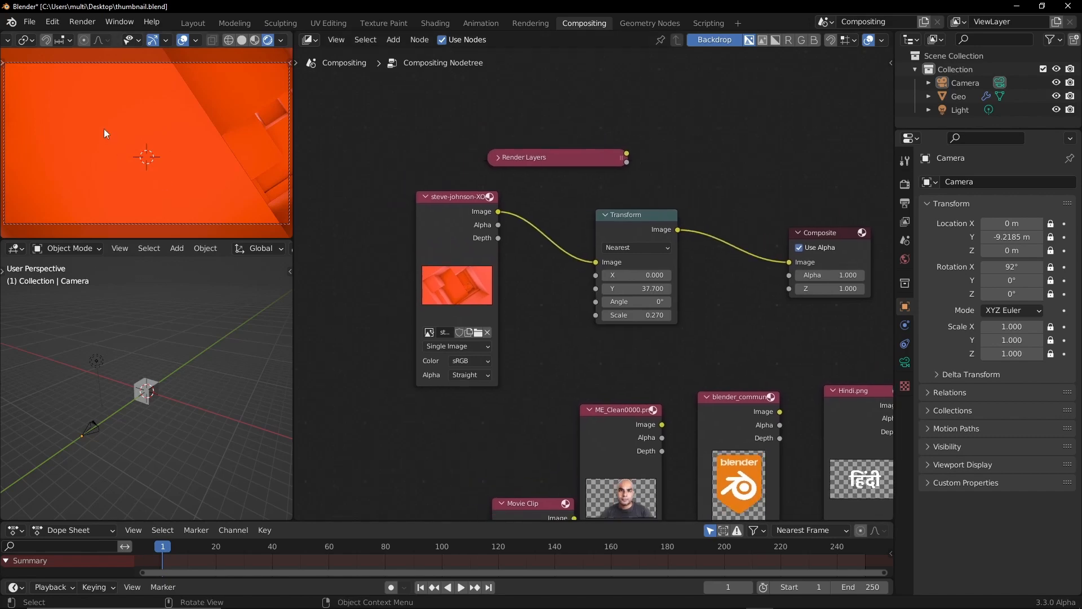
Set the background Transform node's X to 162.800 and move the Composite node farther right to free up space
left_click_drag(626, 274, 657, 274)
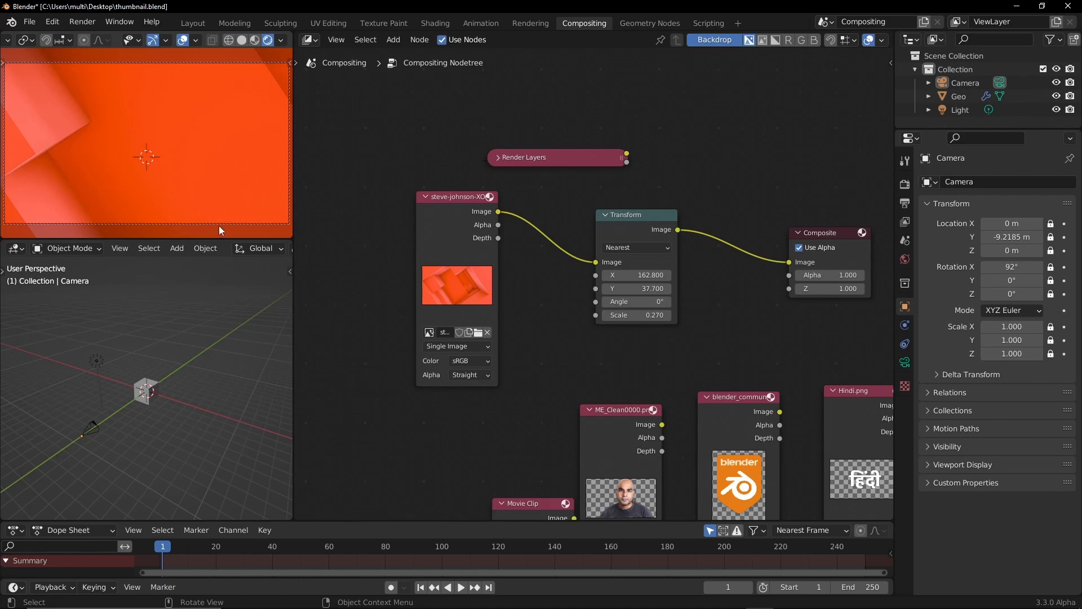
middle_click_drag(779, 241, 560, 209)
left_click_drag(571, 210, 813, 195)
middle_click_drag(466, 296, 603, 307)
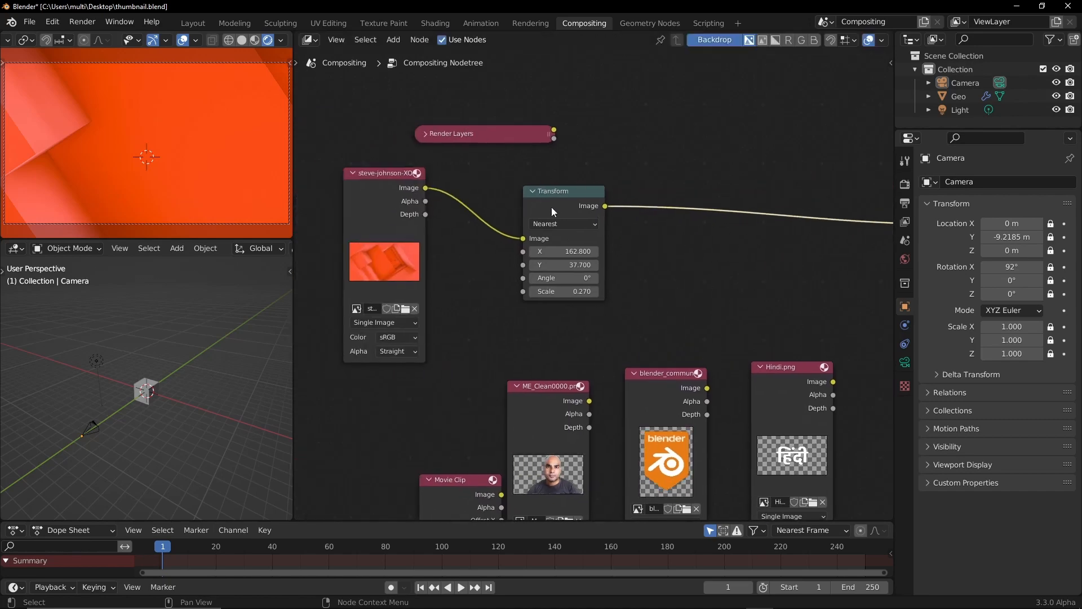
Move the Transform node closer to the orange image node and bring the Blender logo image node up beneath the Transform-to-Composite link
left_click_drag(552, 211, 493, 206)
middle_click_drag(609, 349, 527, 346)
left_click_drag(557, 374, 542, 283)
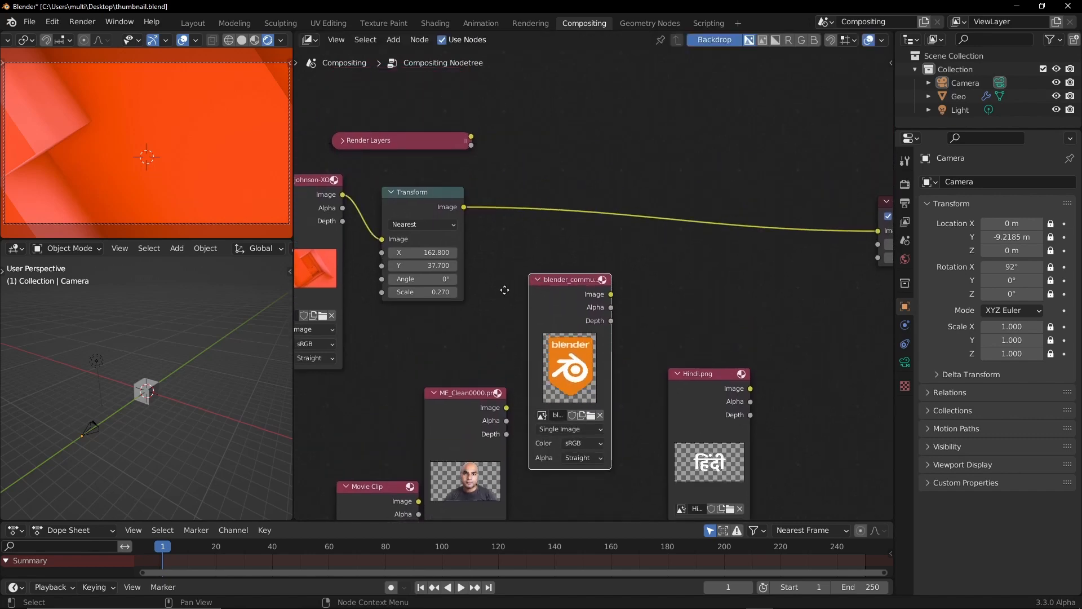
middle_click_drag(542, 282, 549, 410)
left_click_drag(549, 411, 586, 390)
left_click(734, 404)
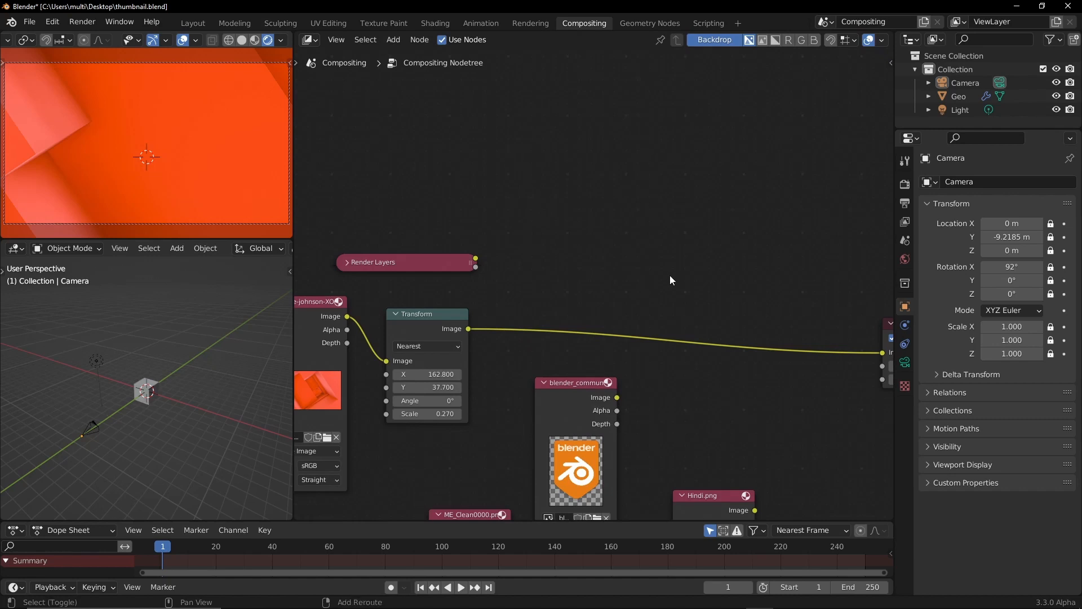
Find the Alpha Over node by searching for "alpha" and place it above the Blender logo image node
key("shift+a")
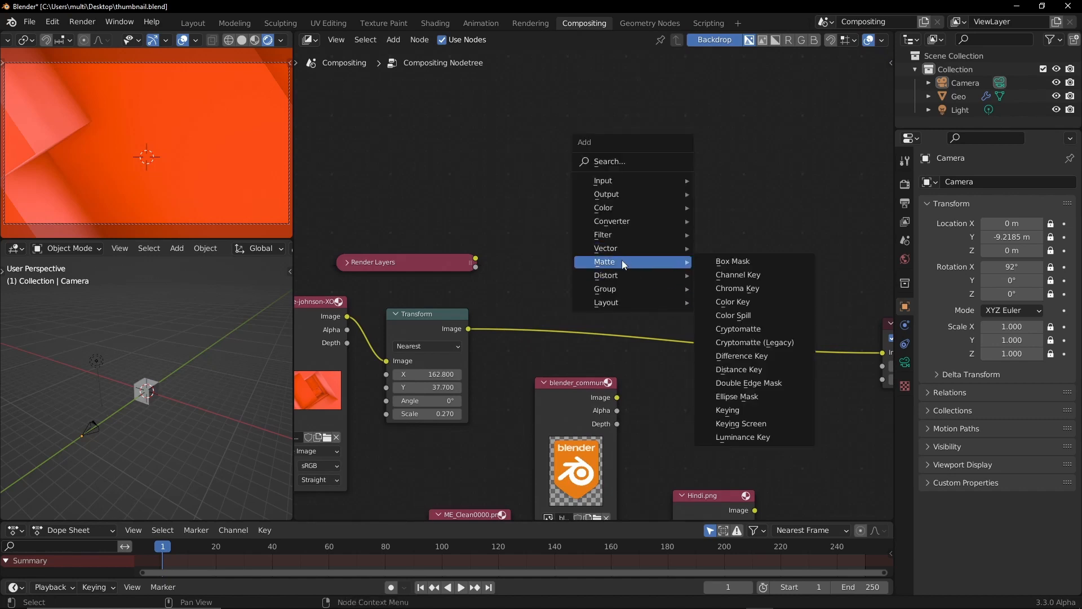
mouse_move(630, 221)
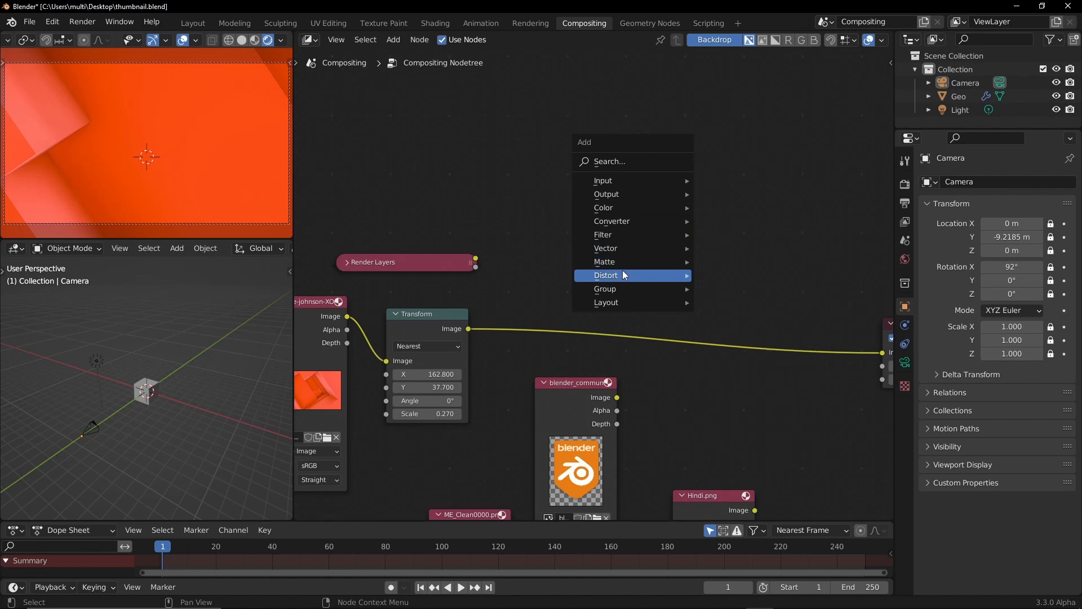
mouse_move(623, 274)
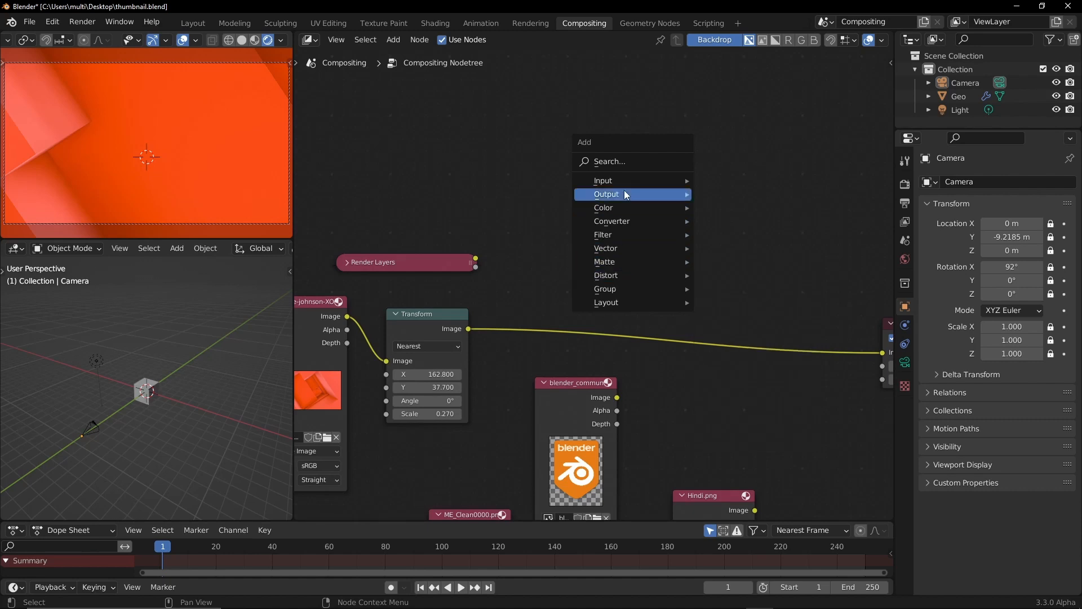
left_click(631, 161)
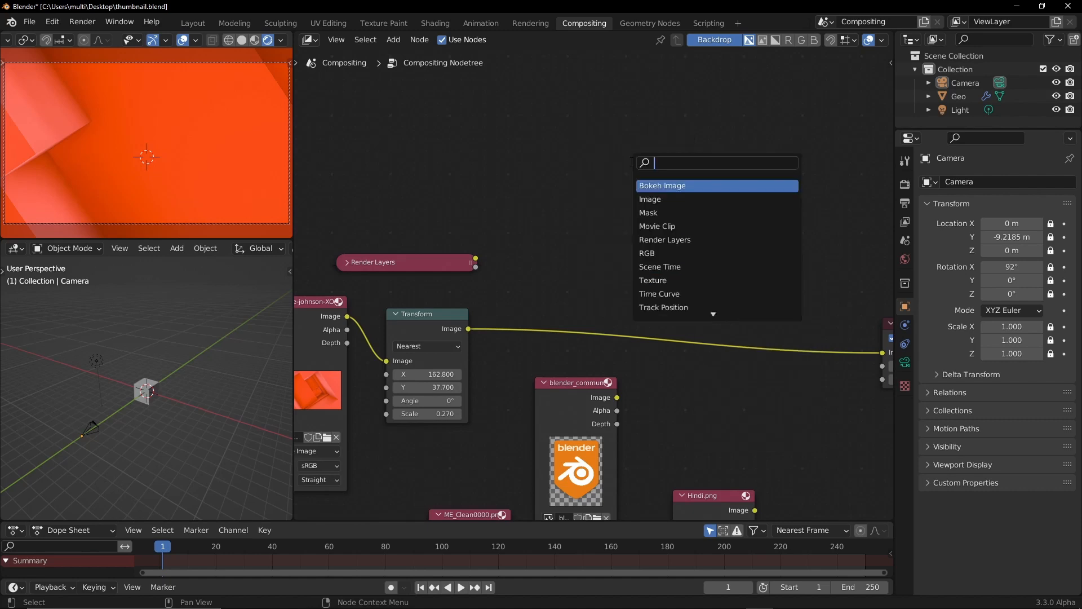
type("alpha")
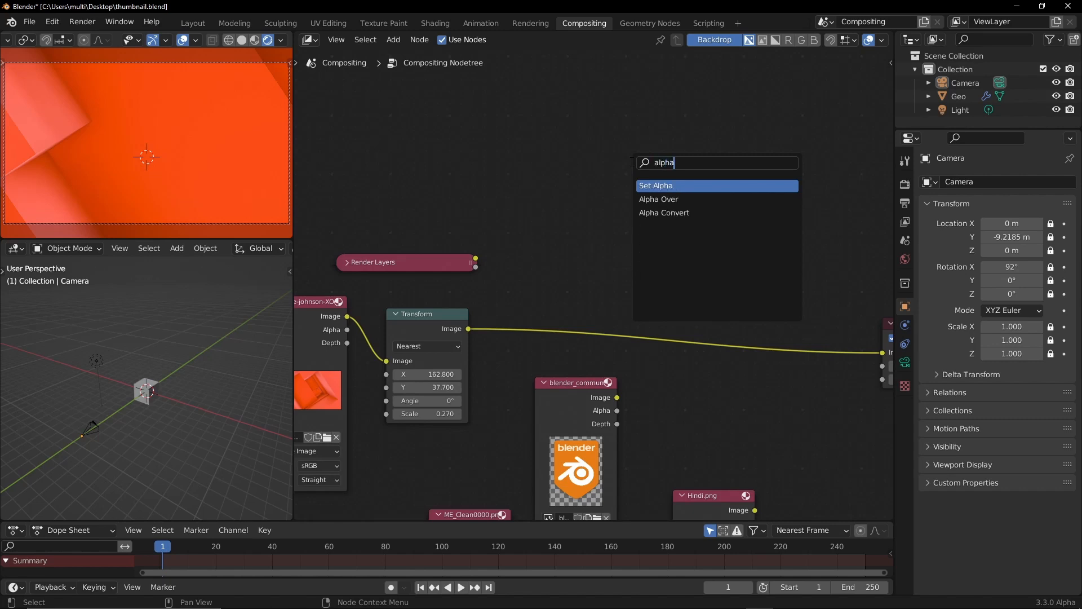
left_click(663, 199)
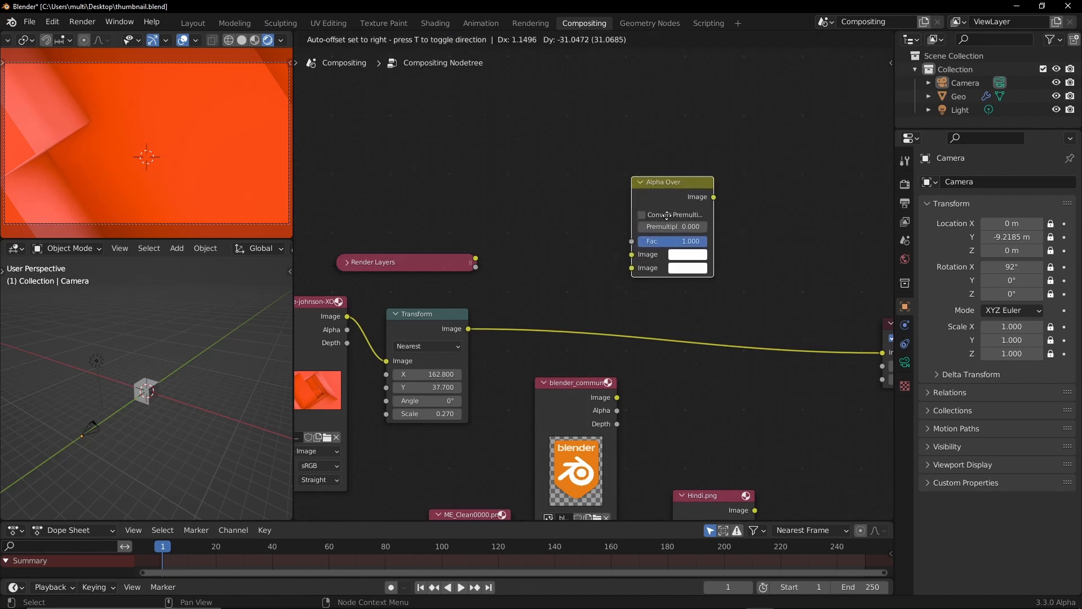
left_click(670, 215)
Link the Transform and logo images to the Alpha Over node's first and second Image inputs, and its output to Composite
left_click_drag(467, 330, 637, 255)
left_click_drag(617, 398, 643, 268)
left_click_drag(719, 198, 743, 351)
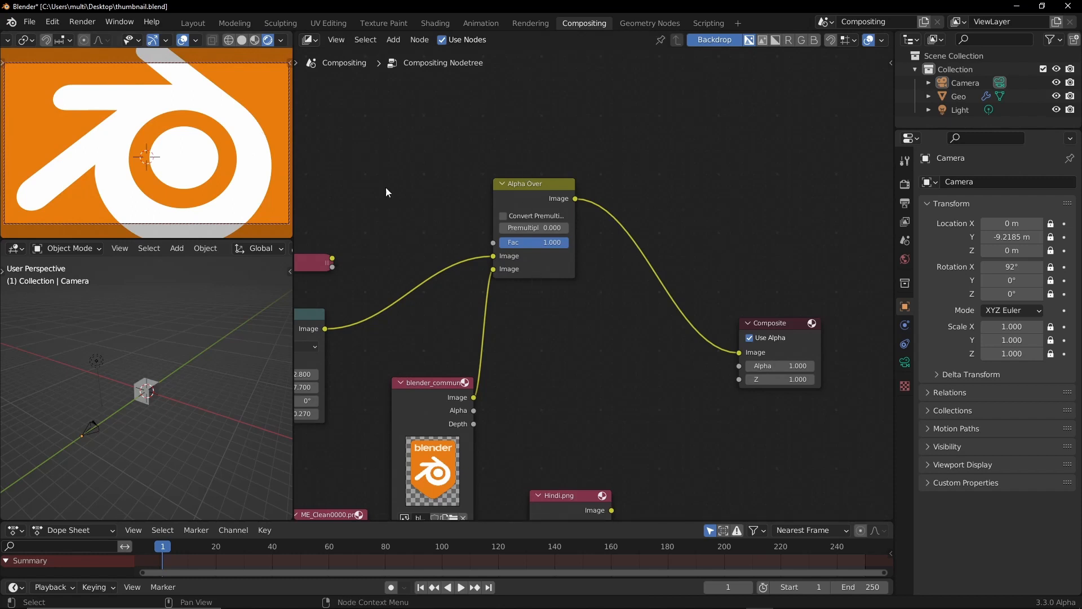
Delete the manually added Alpha Over node
left_click_drag(400, 133, 553, 262)
key("x")
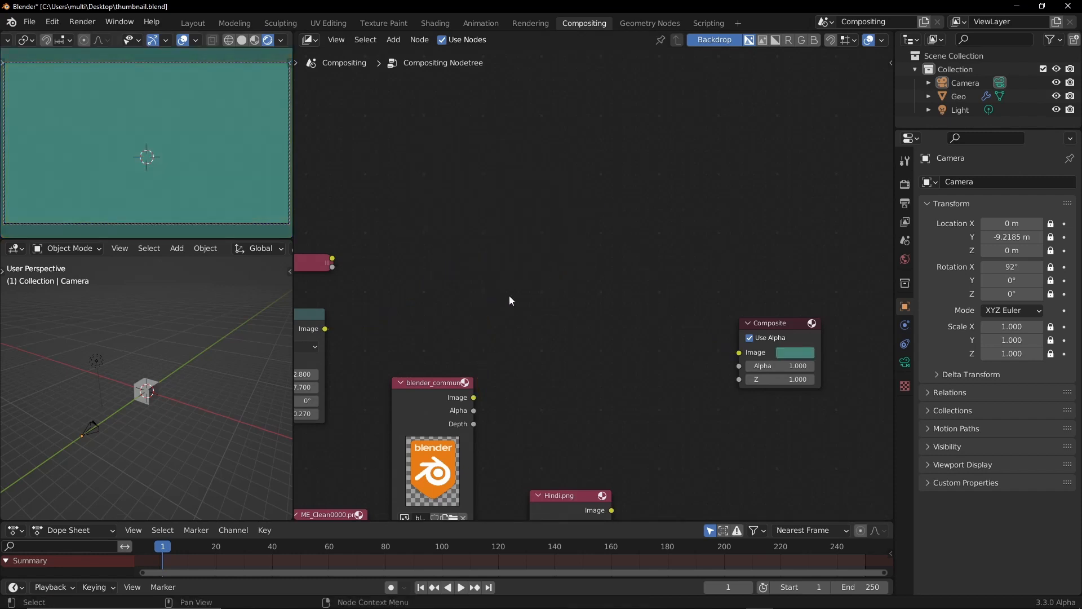
middle_click_drag(509, 295, 660, 249)
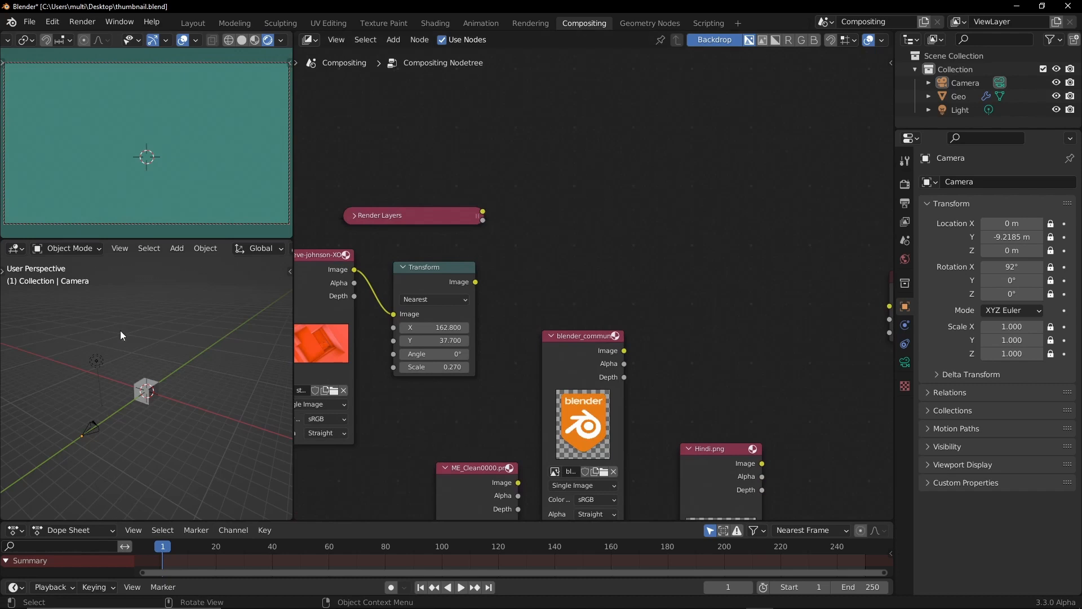
Turn on the Screencast Keys display in the 3D viewport and hide the sidebar
left_click(289, 270)
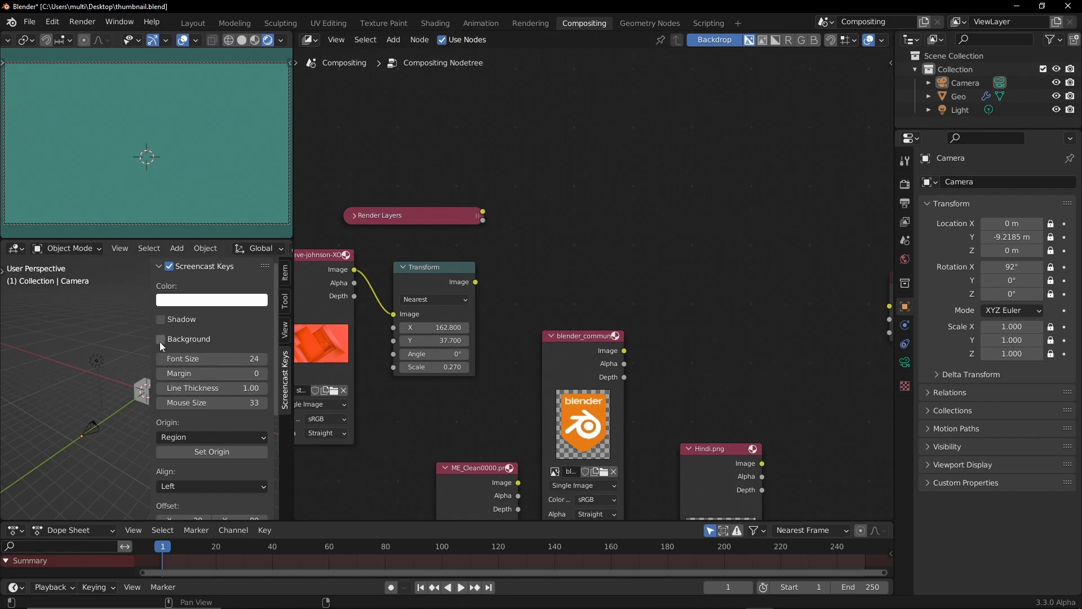
left_click_drag(153, 331, 300, 364)
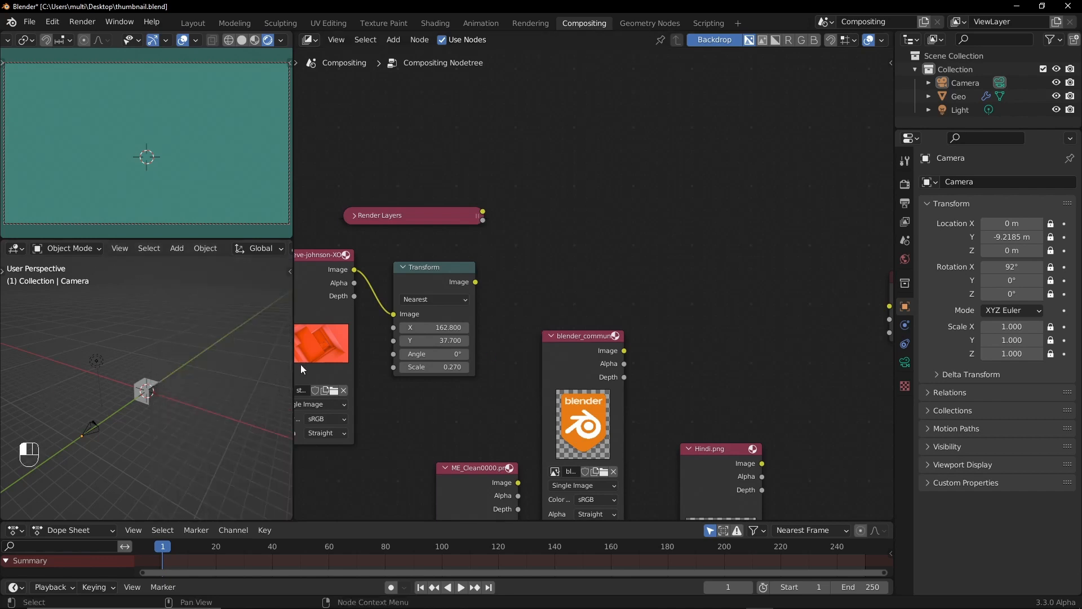
middle_click_drag(212, 428, 182, 432)
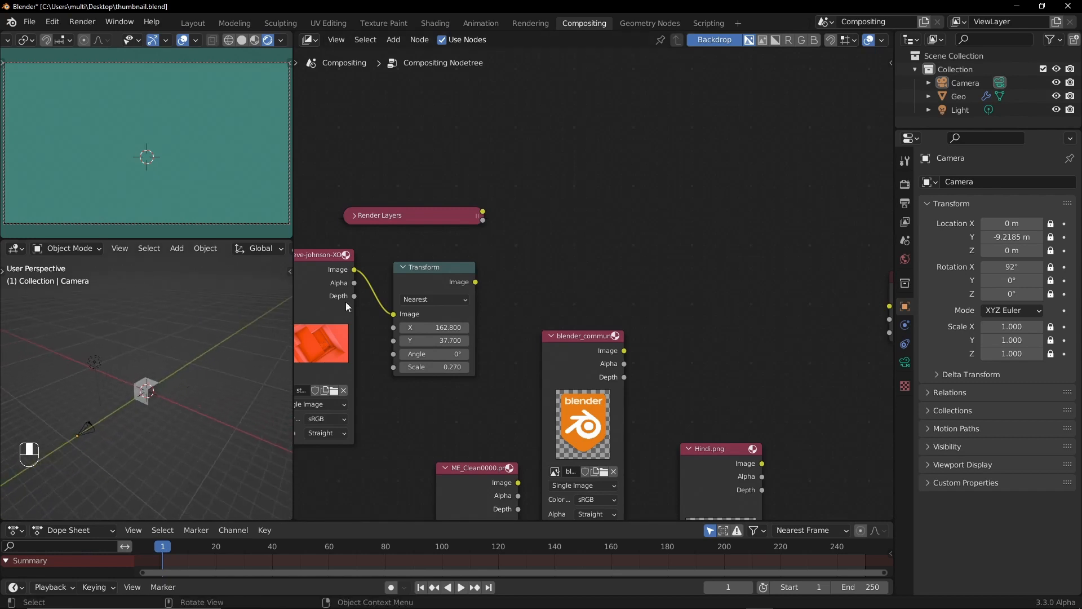
Move Render Layers up, the Transform node up and to the right, and the Blender logo node slightly up
left_click_drag(420, 216, 424, 152)
left_click_drag(434, 265, 479, 222)
left_click_drag(559, 337, 566, 311)
Merge the Transform and Blender logo nodes with Node Wrangler's Alpha Over shortcut and link the result to Composite's Image input
left_click_drag(466, 198, 617, 340)
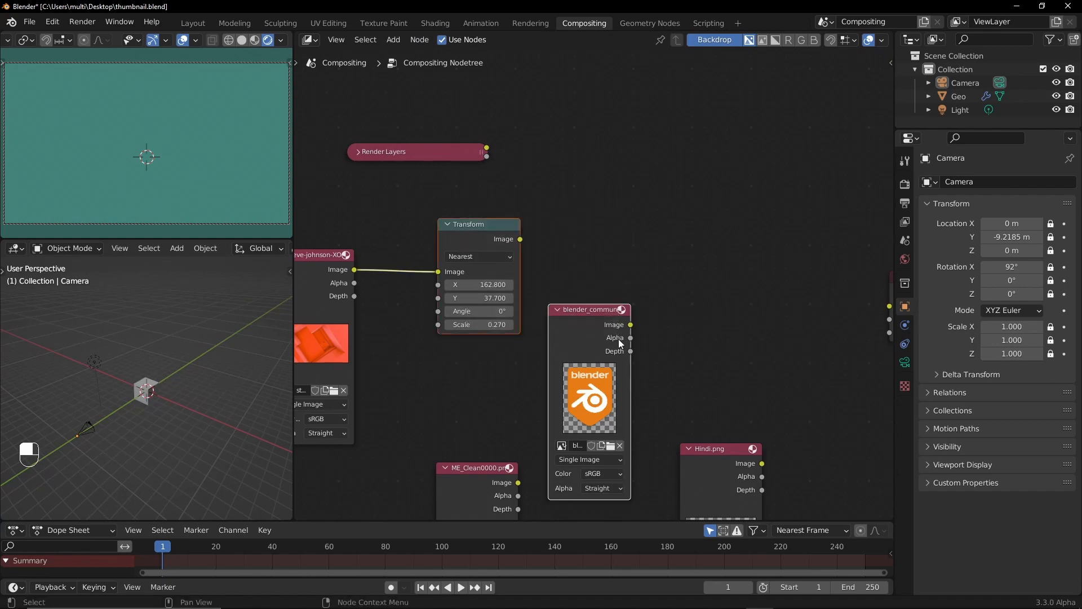
key("ctrl+alt")
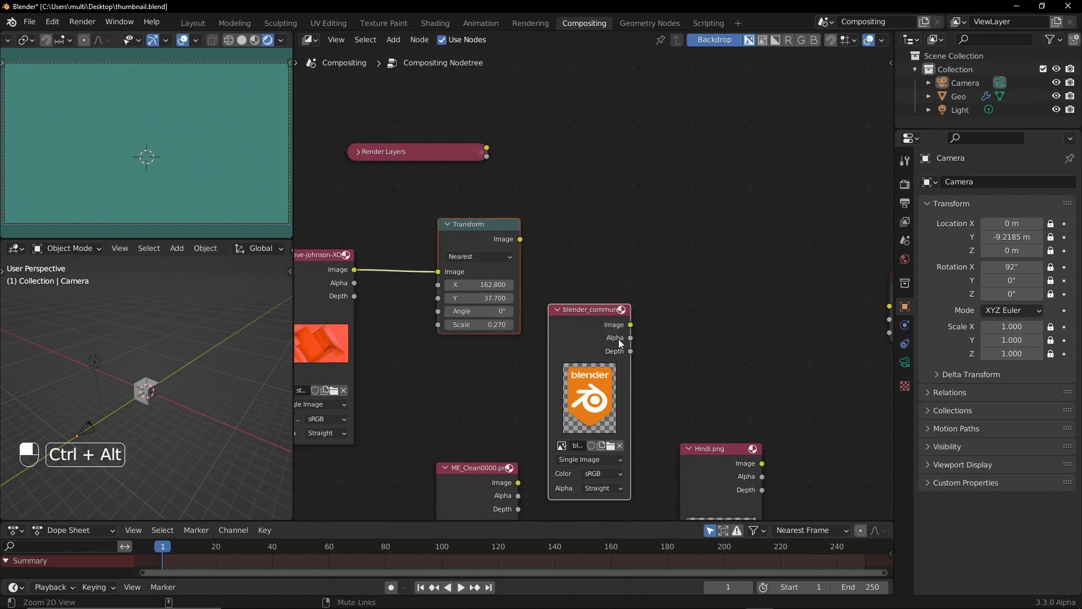
key("ctrl+alt+KP_0")
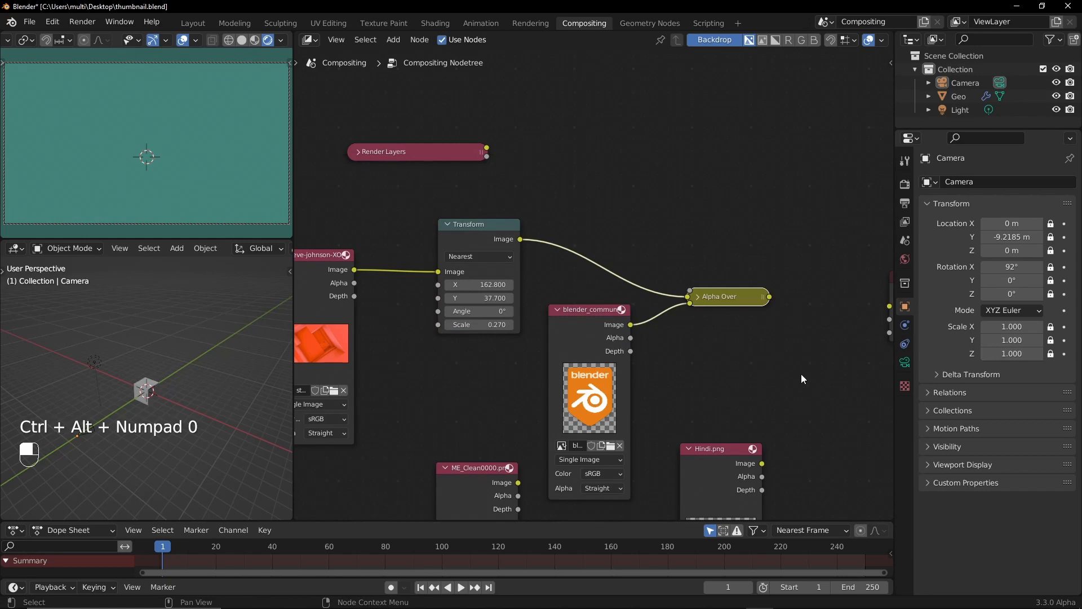
middle_click_drag(801, 374, 629, 363)
left_click_drag(597, 288, 718, 296)
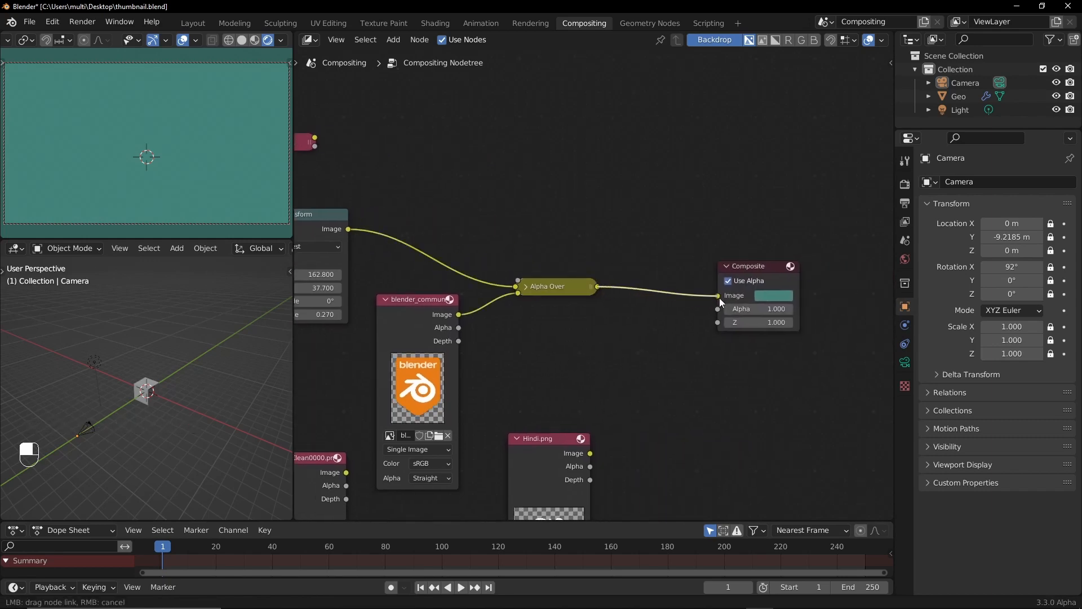
Move the portrait and Hindi.png image nodes down, clear of the Blender logo node
middle_click_drag(538, 337, 606, 287)
middle_click_drag(625, 346, 750, 105)
left_click_drag(479, 197, 471, 367)
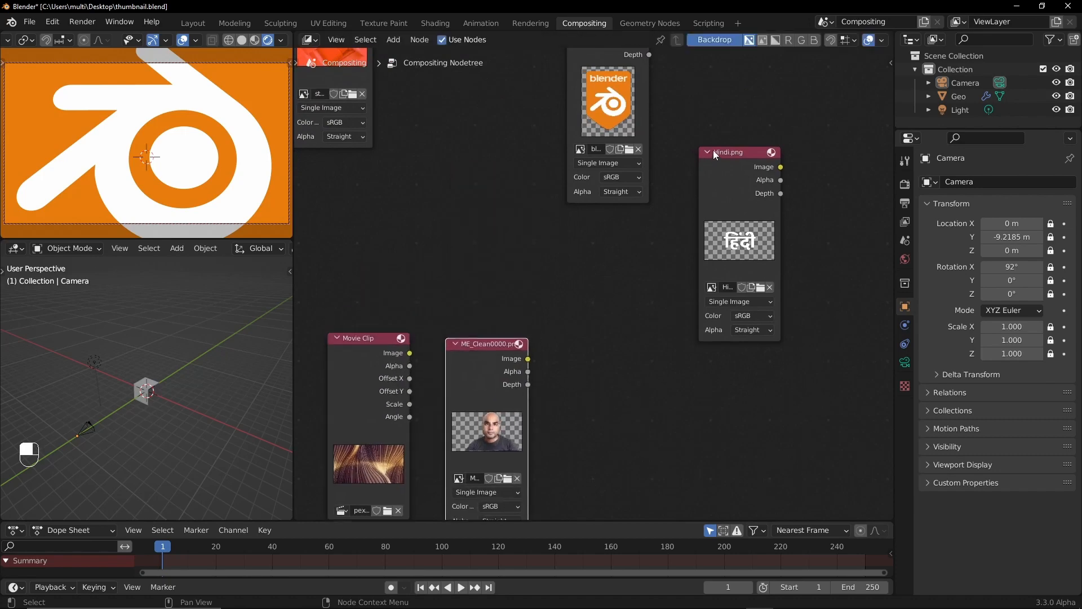
left_click_drag(713, 150, 593, 353)
middle_click_drag(686, 151, 628, 343)
Reposition the logo node, insert a duplicate of the Transform node between it and Alpha Over, and set its Scale to 0.120
left_click_drag(560, 239, 467, 314)
left_click(442, 130)
key("shift+d")
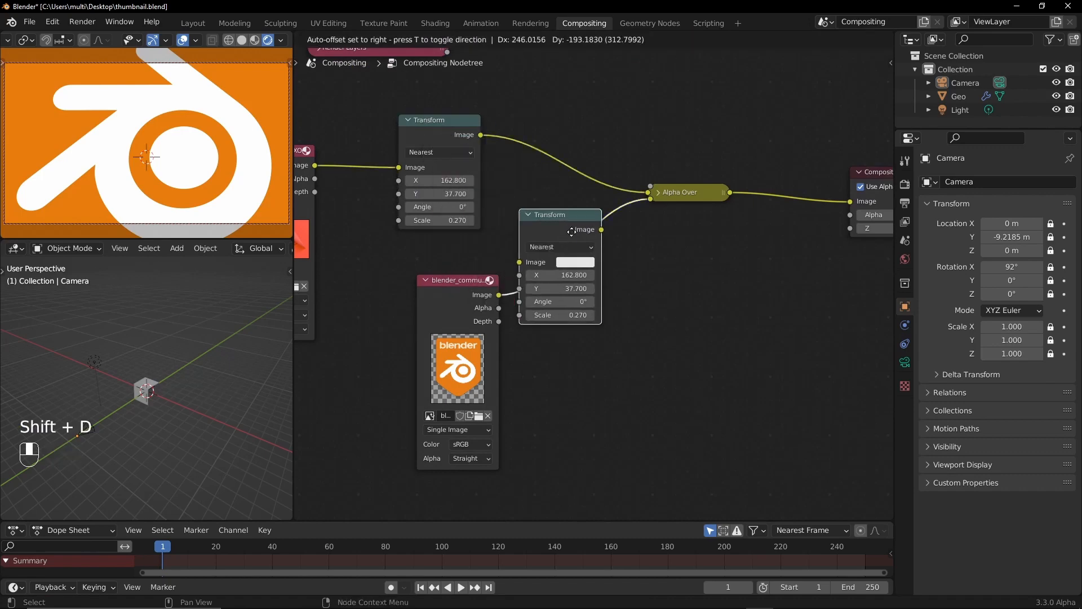
left_click(589, 242)
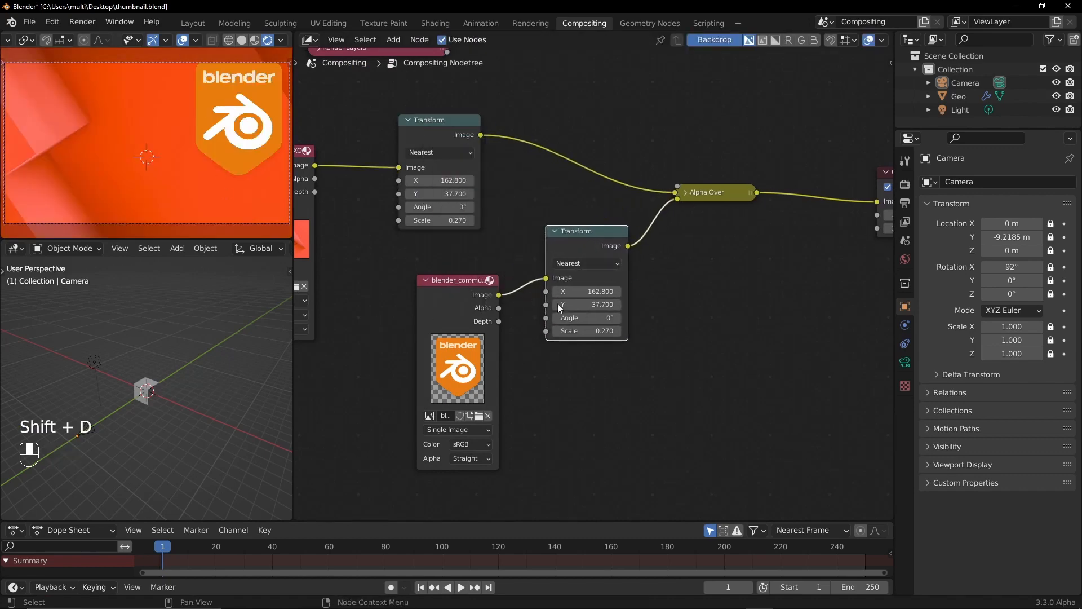
left_click_drag(586, 331, 541, 331, "shift")
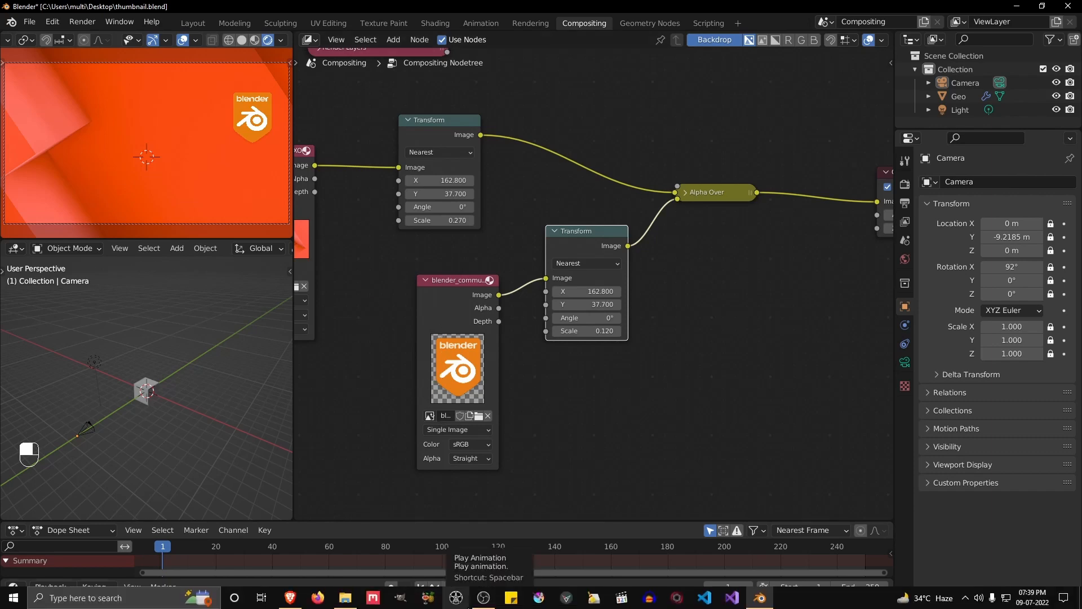
Switch to the Brave browser, open google.com in a new tab and search for "blender logo"
left_click(290, 597)
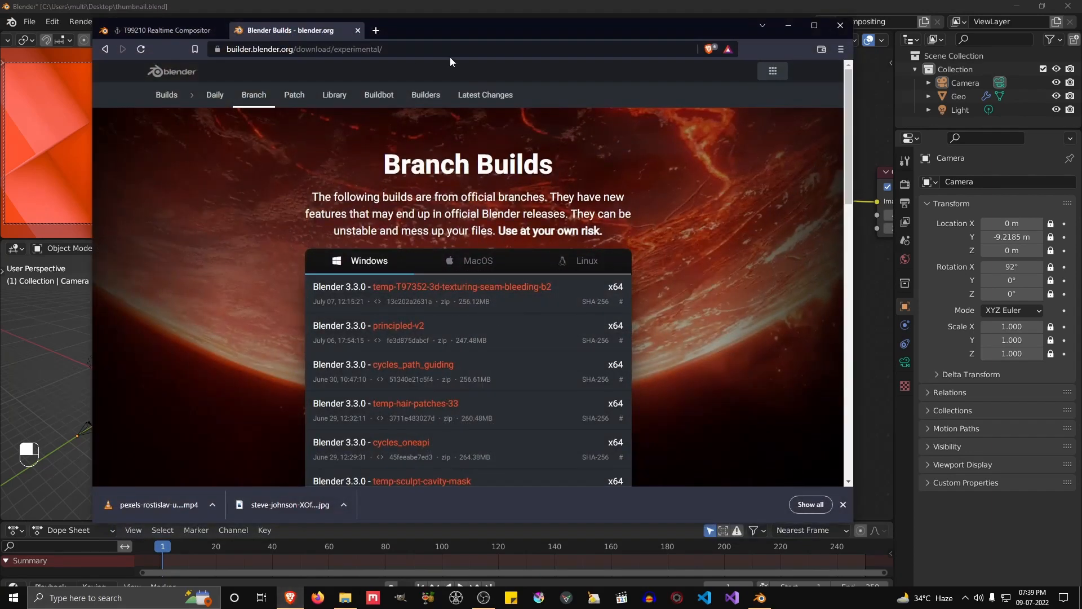
left_click(377, 31)
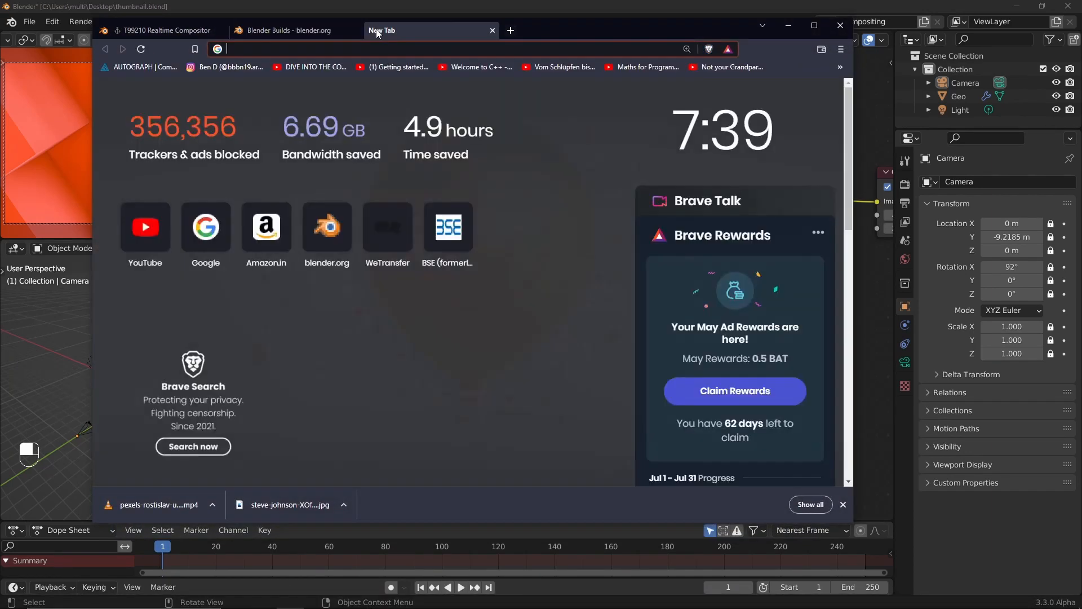
type("google.com")
key("Return")
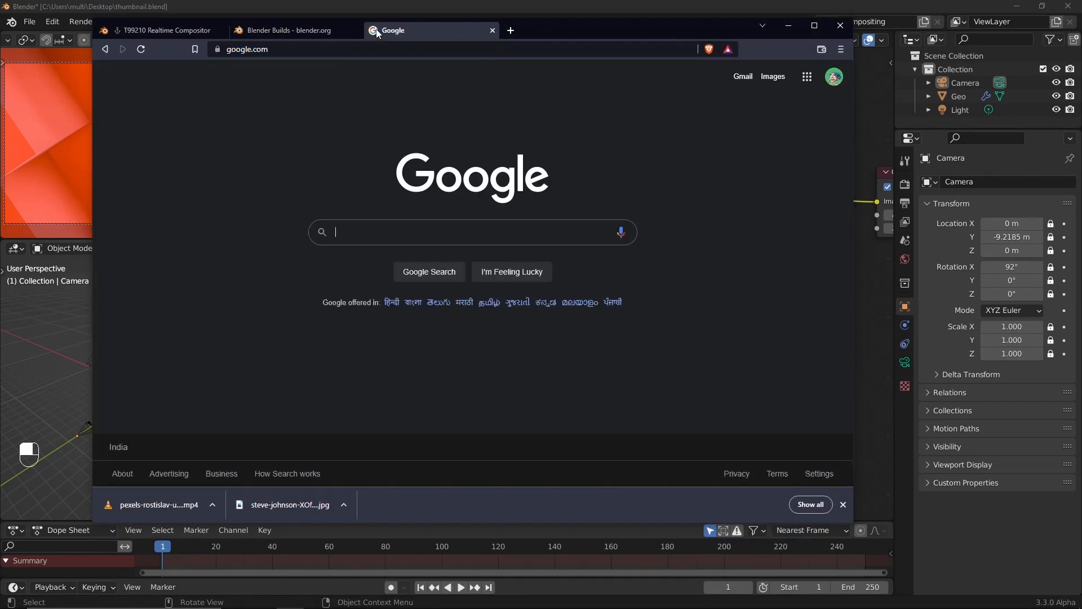
type("blender logo")
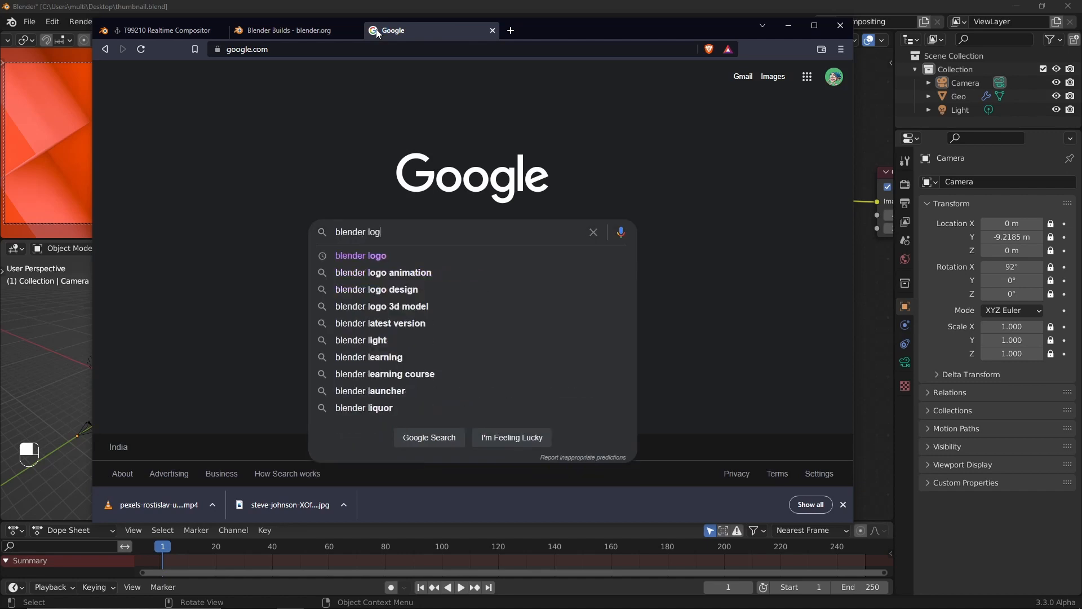
key("Return")
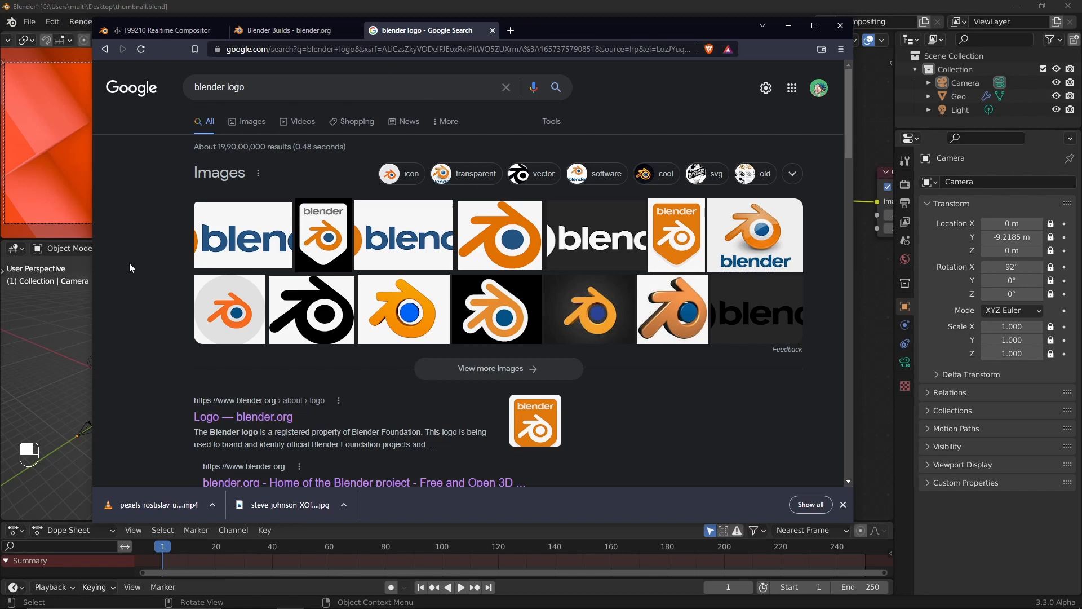
Open blender.org's Logo page from the results, find the Community Badge section and view the black badge's PNG
left_click(243, 417)
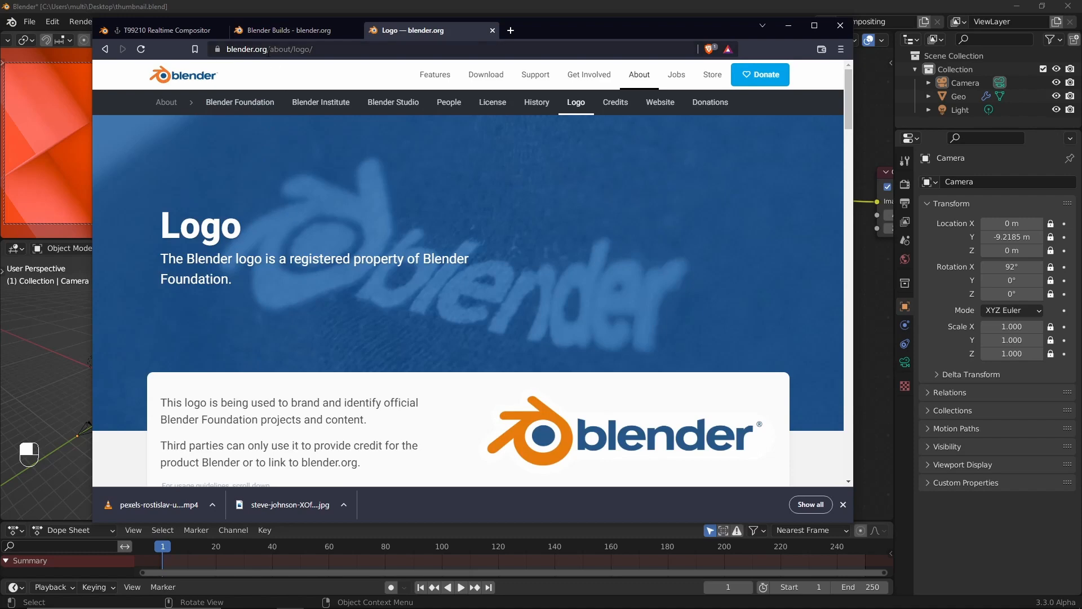
scroll(181, 348, "down", 7)
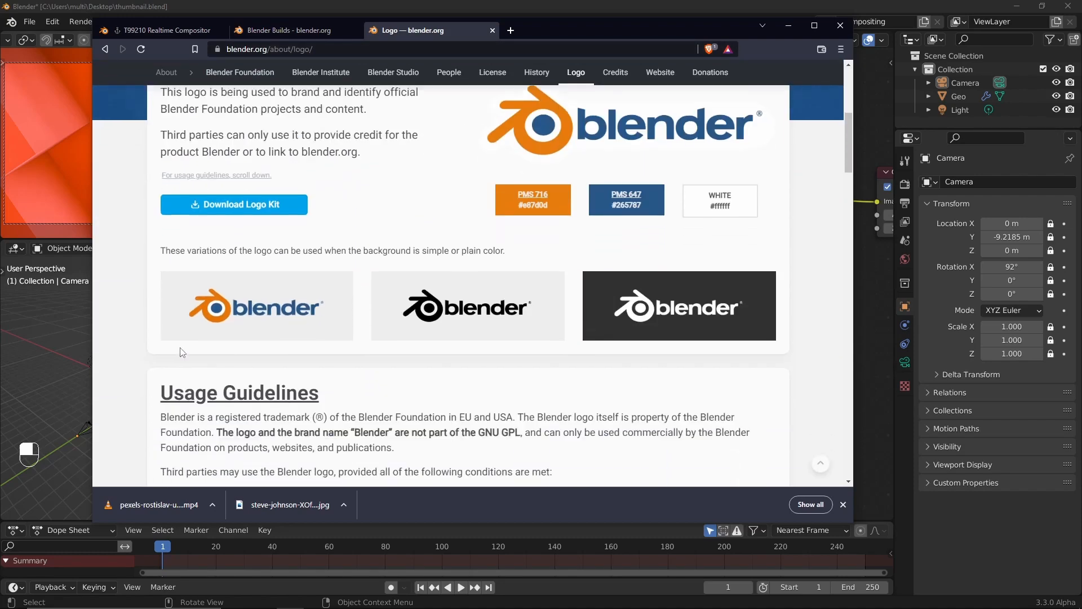
scroll(181, 352, "down", 5)
scroll(181, 349, "up", 10)
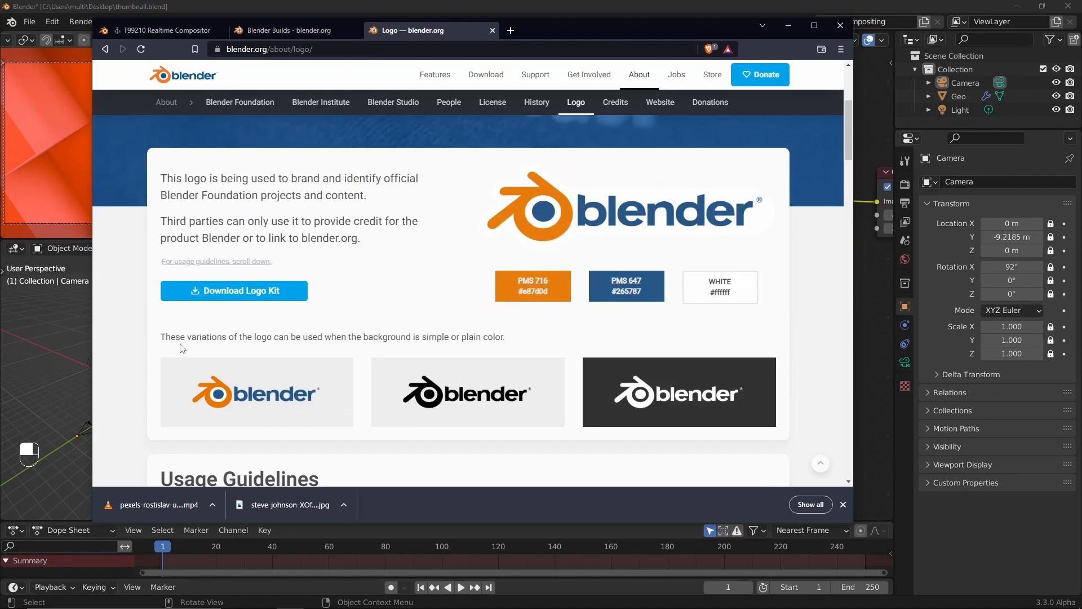
scroll(181, 348, "down", 20)
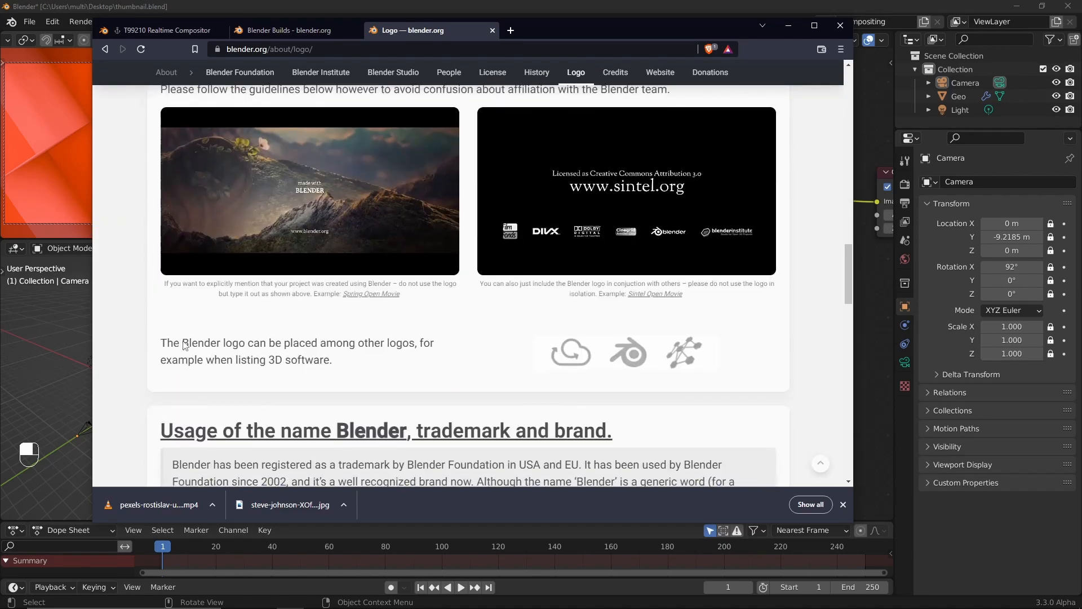
scroll(184, 345, "down", 6)
scroll(620, 237, "down", 1)
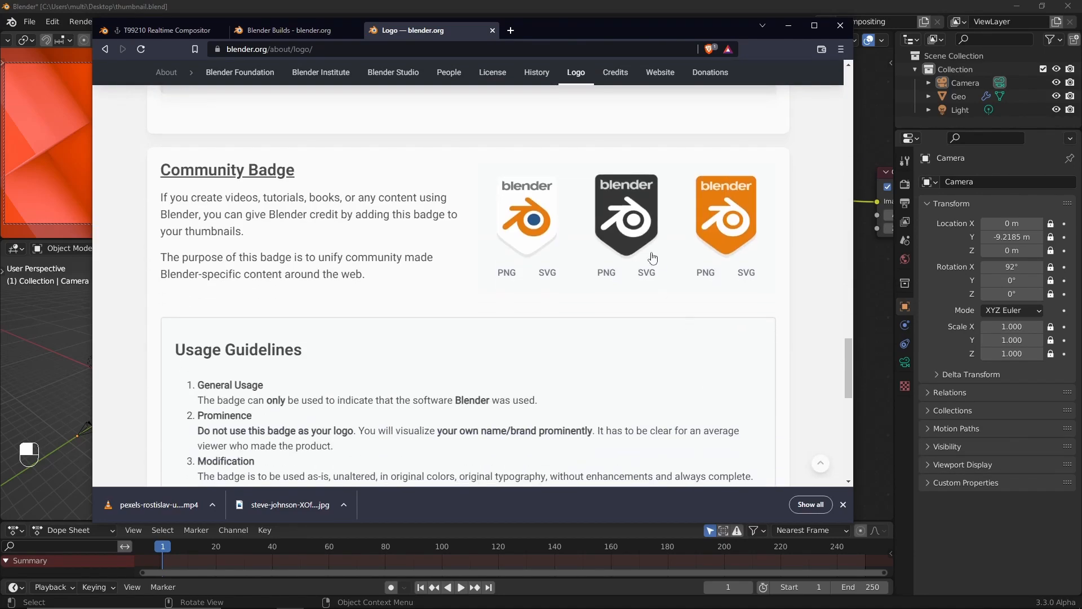
left_click(617, 198)
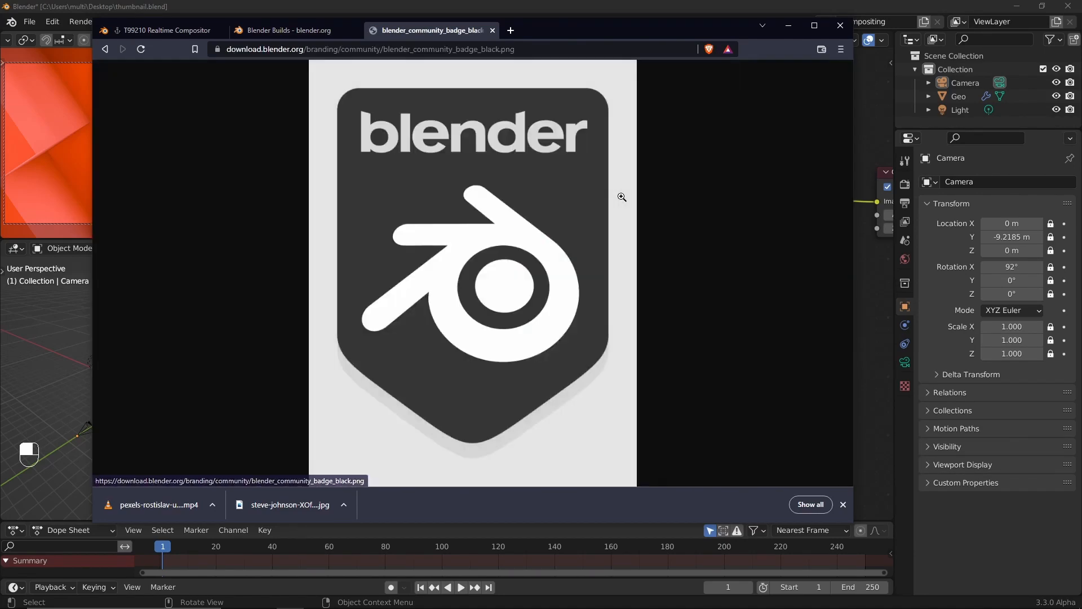
Save the black community badge to the Desktop as blender_community_badge_black.png and return to Blender
right_click(535, 195)
left_click(593, 214)
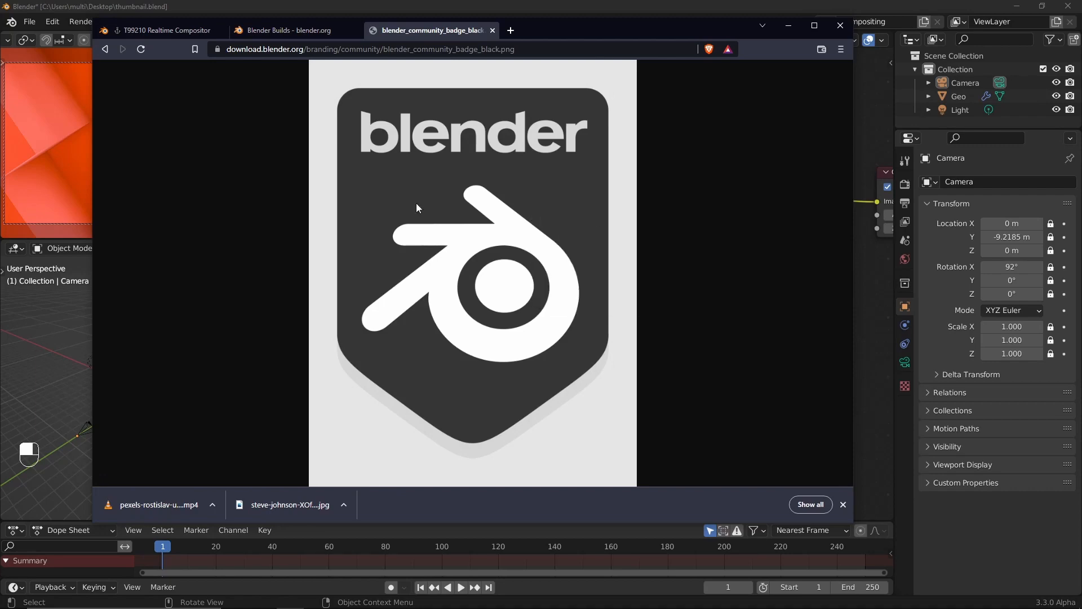
left_click(47, 87)
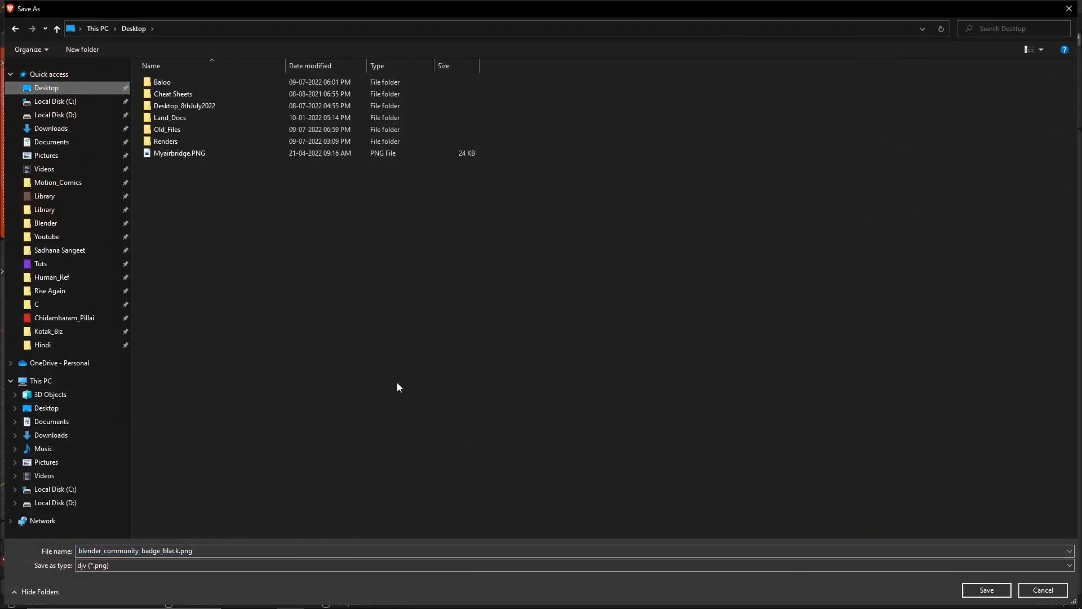
left_click(995, 595)
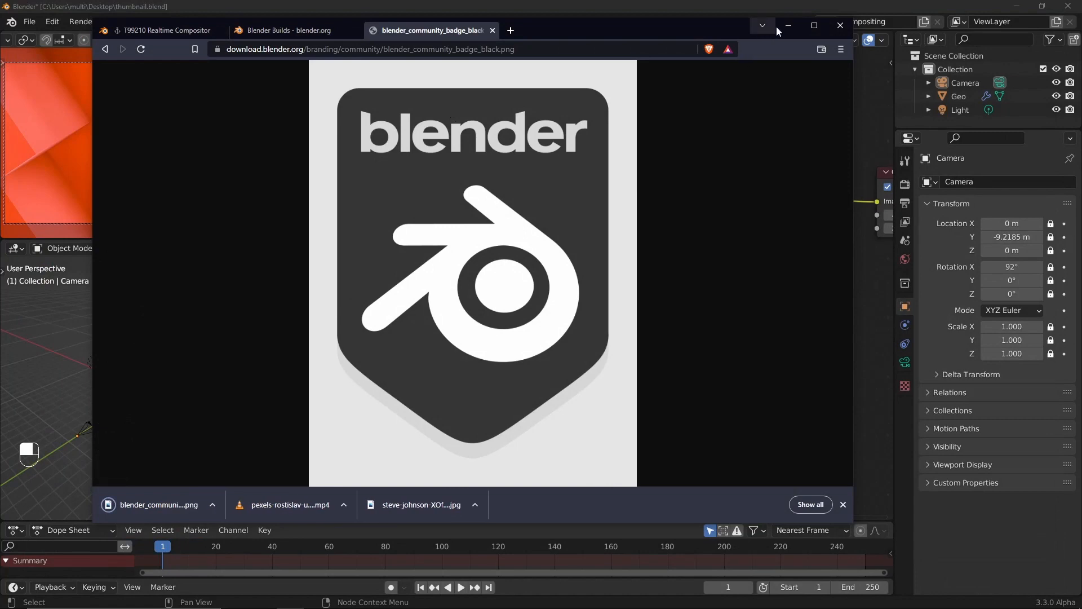
left_click(789, 24)
Load blender_community_badge_black.png from the Desktop into the logo image node and set its Transform to X 232.700, Y 186.800
middle_click_drag(507, 375, 637, 330)
left_click(608, 373)
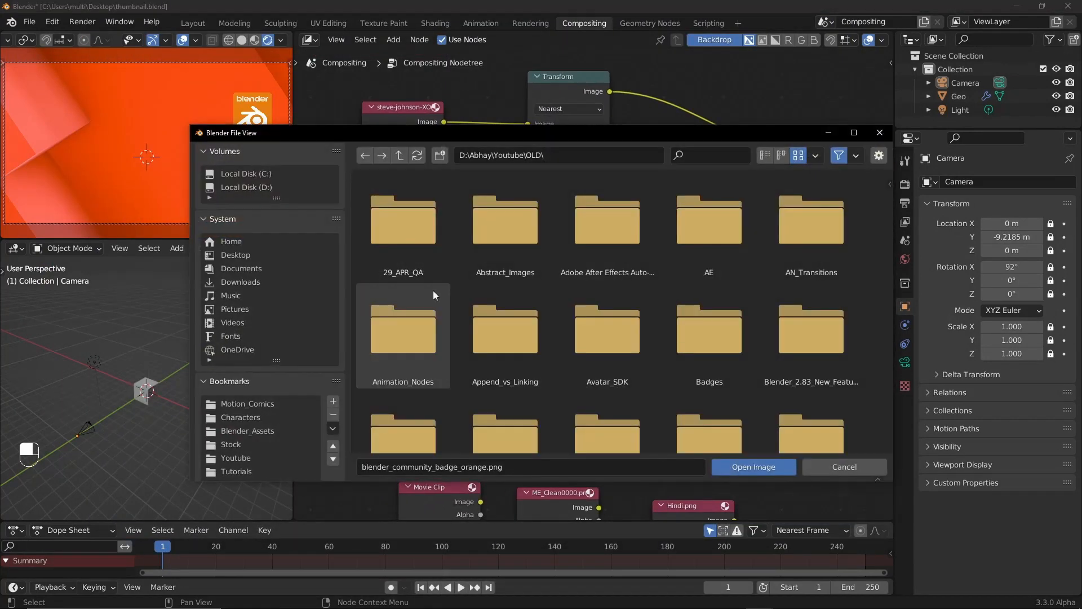
left_click(234, 254)
double_click(513, 319)
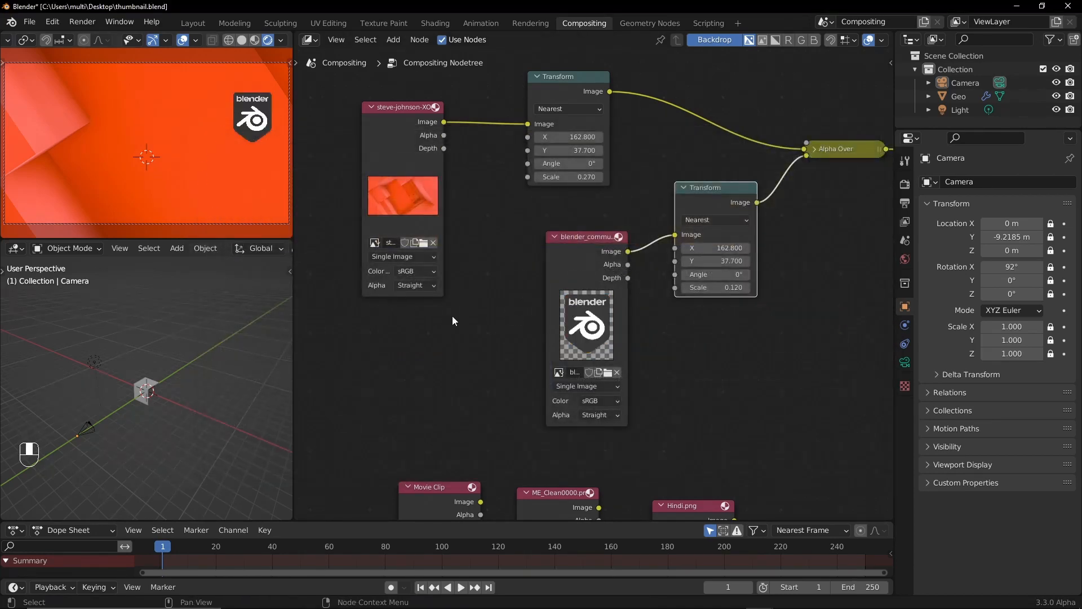
left_click_drag(574, 242, 541, 239)
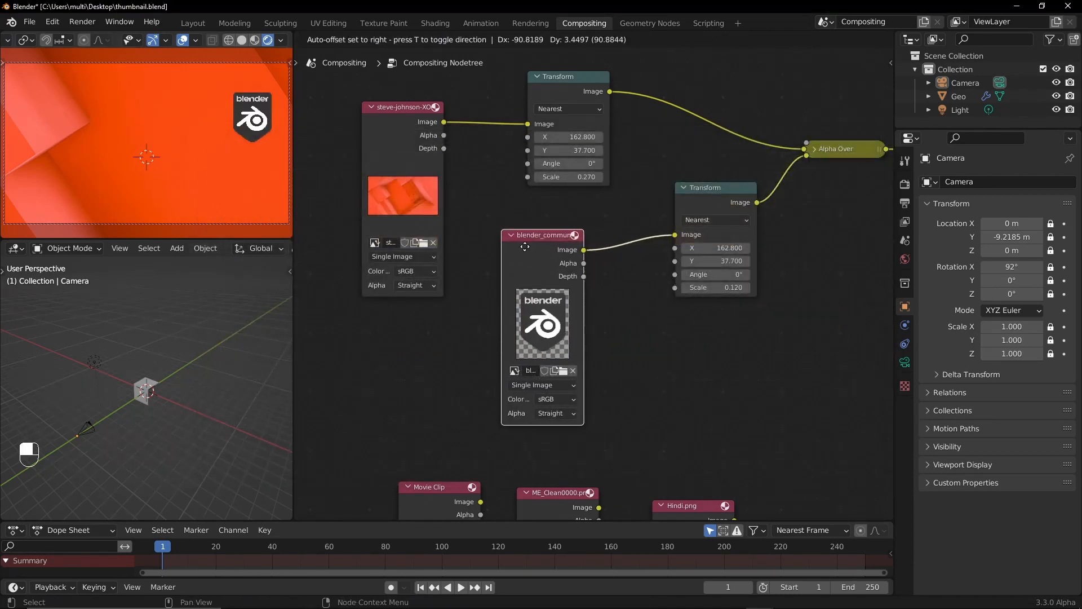
mouse_move(717, 261)
left_mouse_down()
mouse_move(702, 261)
mouse_move(741, 249)
mouse_move(721, 261)
mouse_move(723, 250)
left_mouse_up()
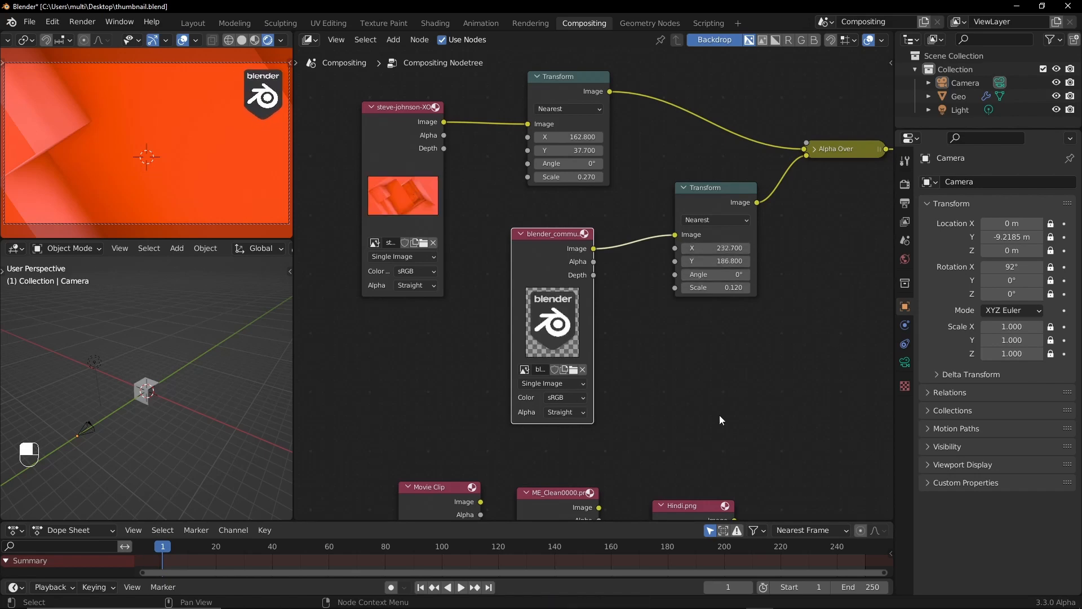
Bring the ME_Clean0000.png portrait node up beside the Alpha Over output and shift the Composite node away to make room
middle_click_drag(720, 418, 717, 269)
left_click_drag(451, 411, 756, 170)
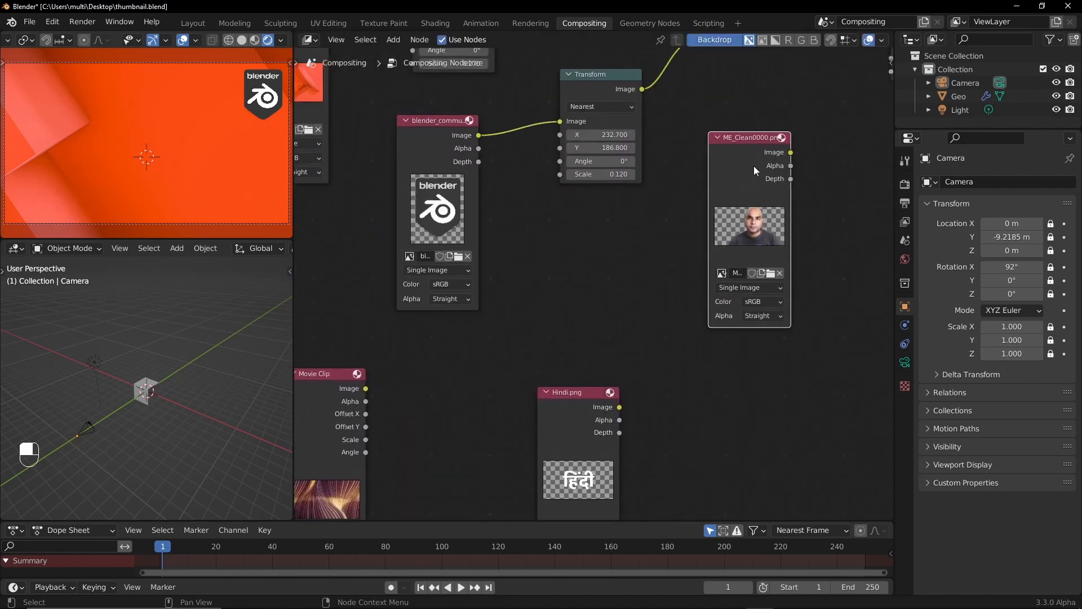
middle_click_drag(757, 170, 642, 395)
left_click_drag(642, 395, 689, 64)
middle_click_drag(630, 261, 460, 305)
left_click_drag(650, 315, 816, 297)
left_click_drag(549, 103, 572, 86)
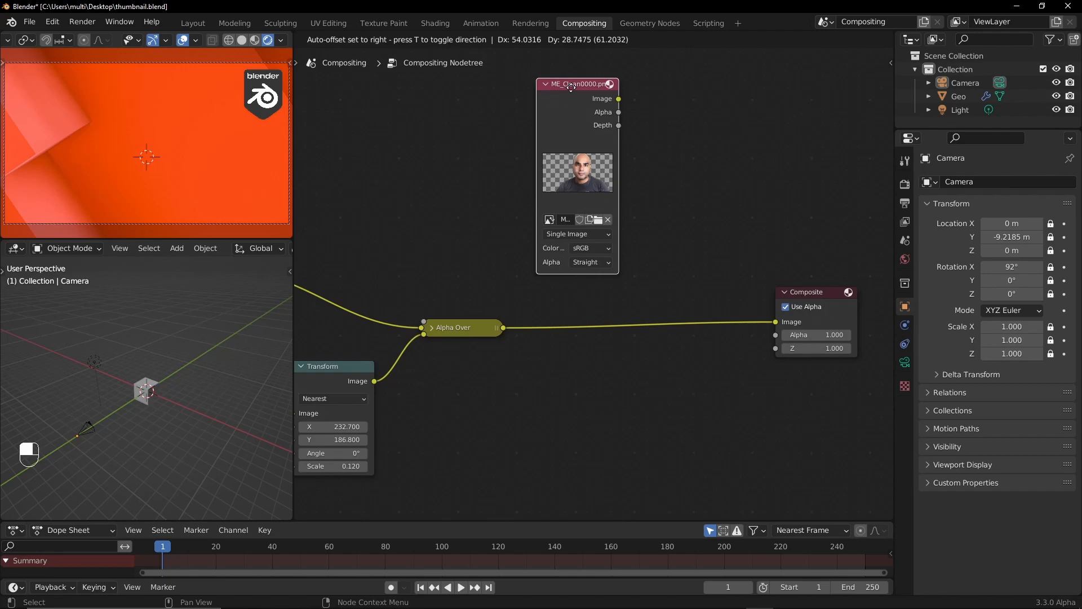
left_click_drag(571, 87, 571, 86)
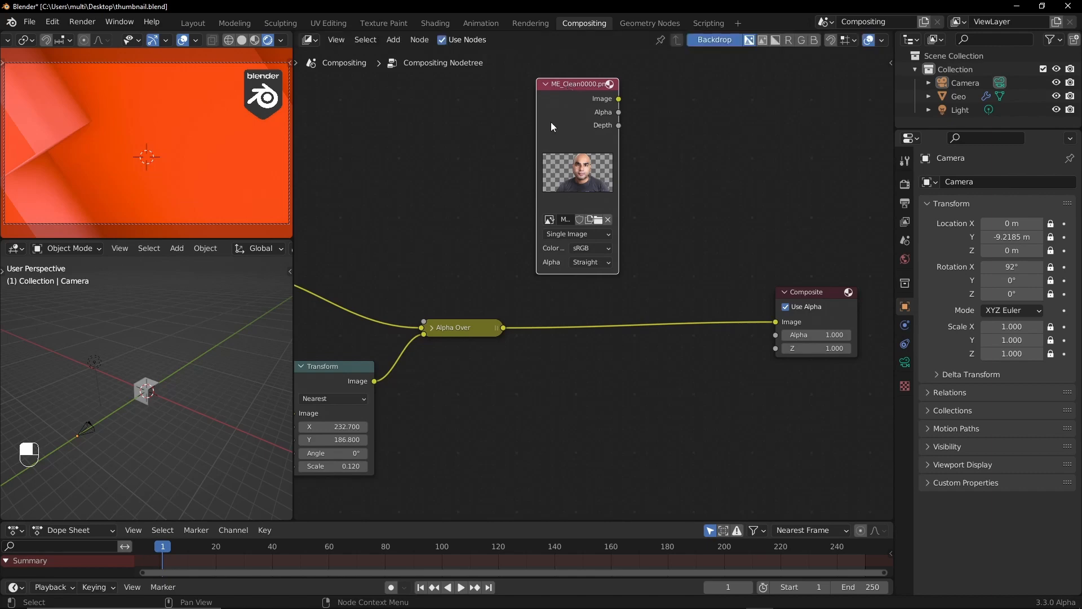
Expand the Alpha Over node, space it from the logo's Transform, and place the portrait node below its output link
left_click(435, 330)
middle_click_drag(517, 417, 620, 331)
left_click_drag(421, 297, 416, 350)
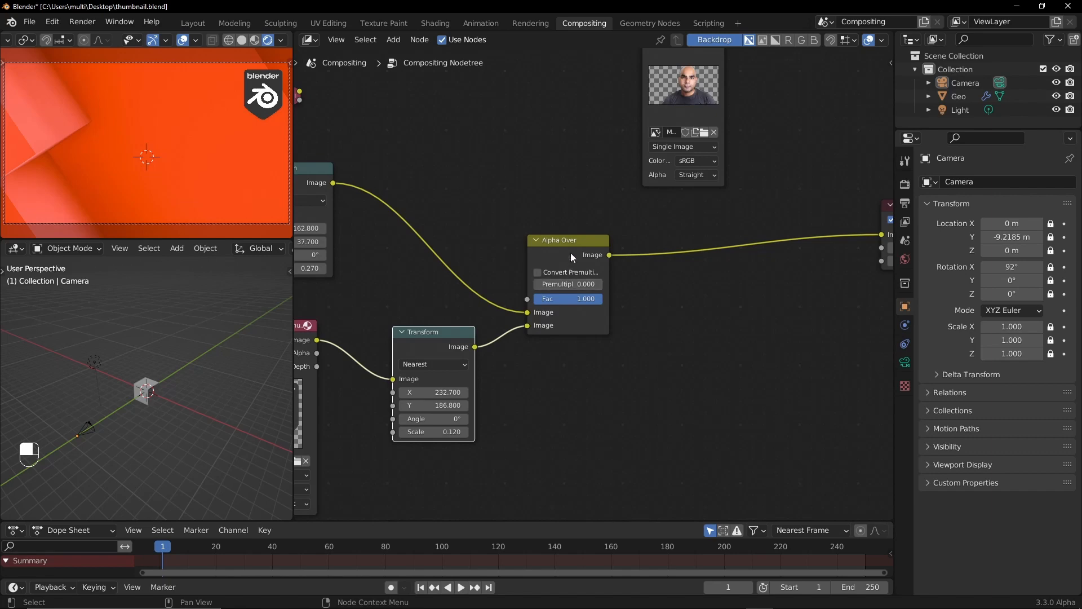
left_click_drag(572, 254, 559, 230)
middle_click_drag(646, 269, 519, 313)
left_click_drag(555, 104, 536, 398)
middle_click_drag(516, 359, 557, 308)
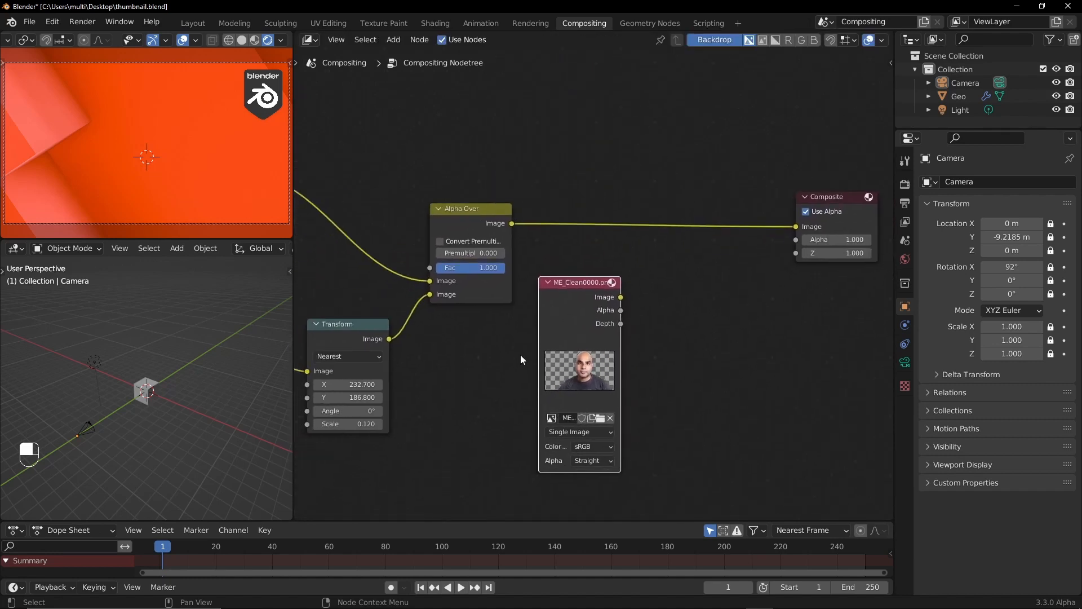
left_click_drag(580, 290, 573, 305)
Combine the existing Alpha Over output with the portrait image through a second Alpha Over node feeding the Composite node
left_click_drag(472, 158, 569, 324)
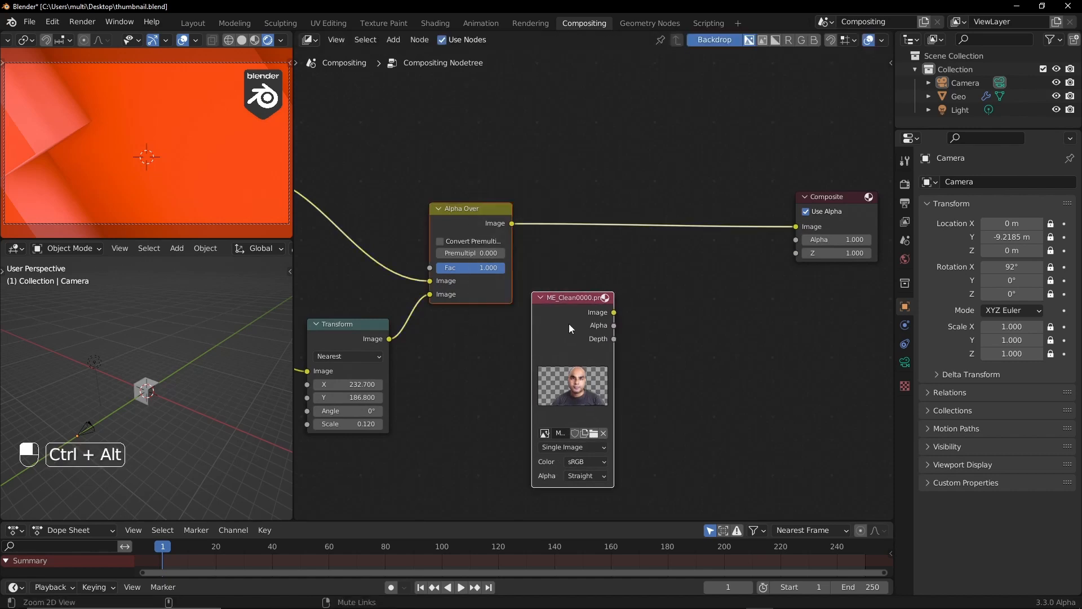
key("ctrl+alt+KP_0")
middle_click_drag(626, 347, 696, 275)
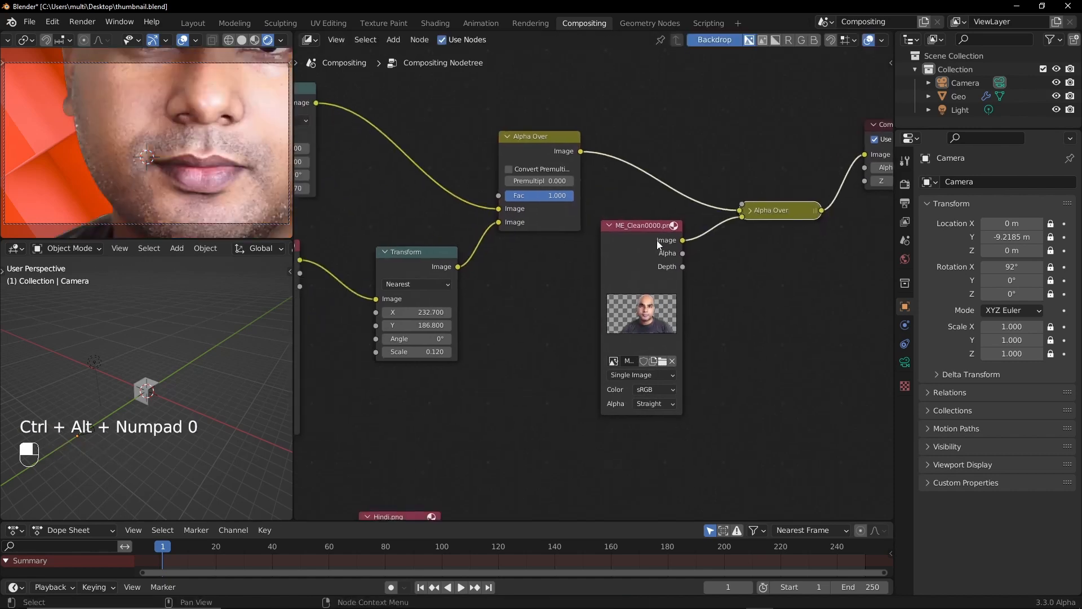
Move the portrait node back and insert a duplicate of the logo's Transform node between it and the second Alpha Over
left_click_drag(657, 240, 574, 279)
left_click(397, 267)
key("shift+d")
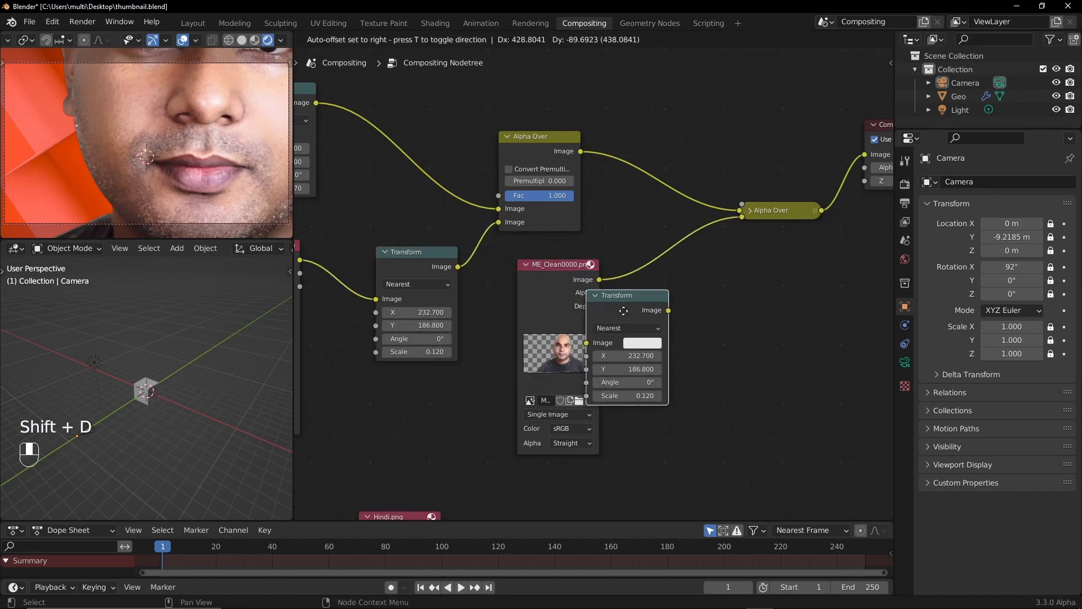
left_click(667, 258)
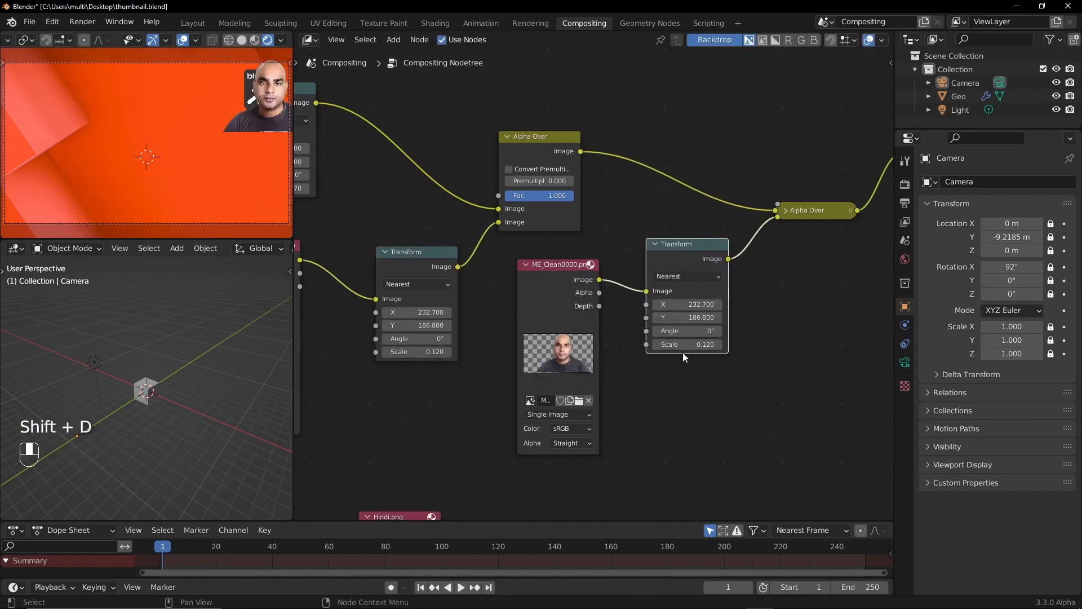
Set the portrait's Transform to X -1234.600, Y -175.400 and Scale 0.240
left_click_drag(685, 344, 632, 330, "shift")
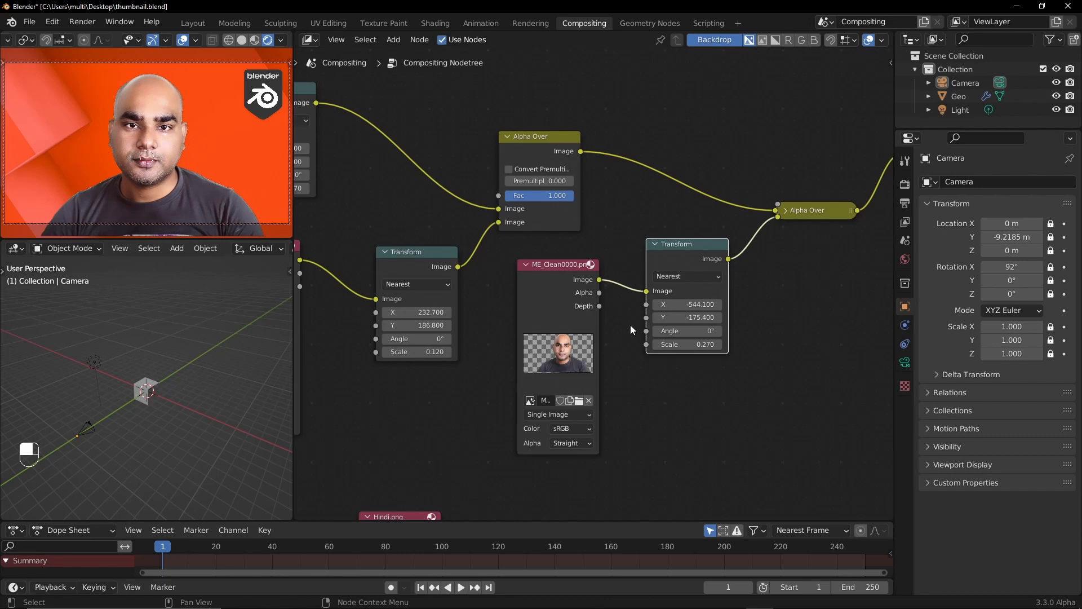
left_click_drag(685, 305, 648, 304)
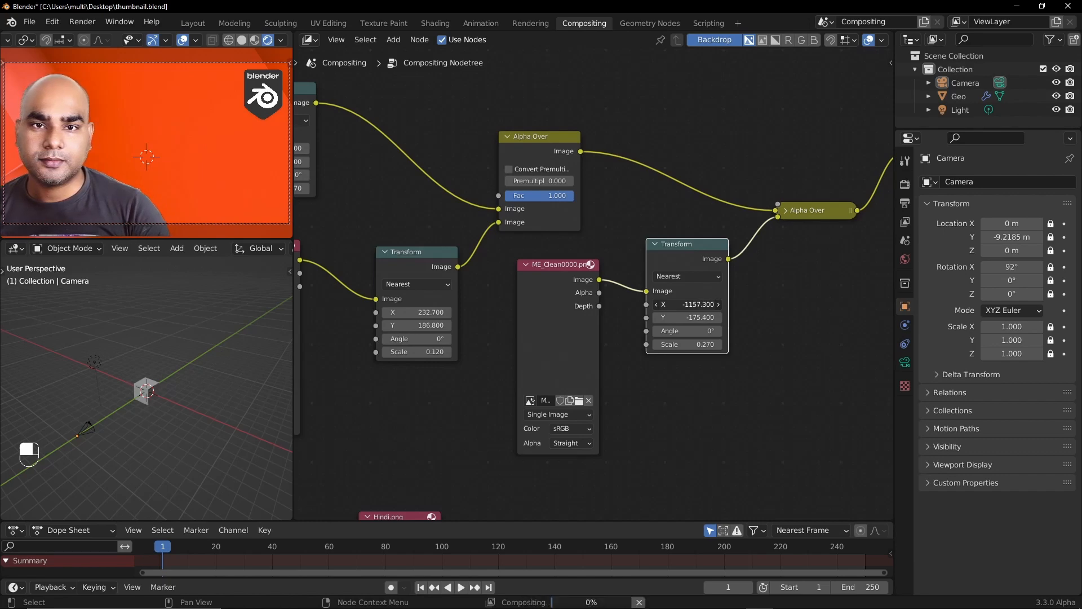
left_click_drag(691, 344, 688, 344, "shift")
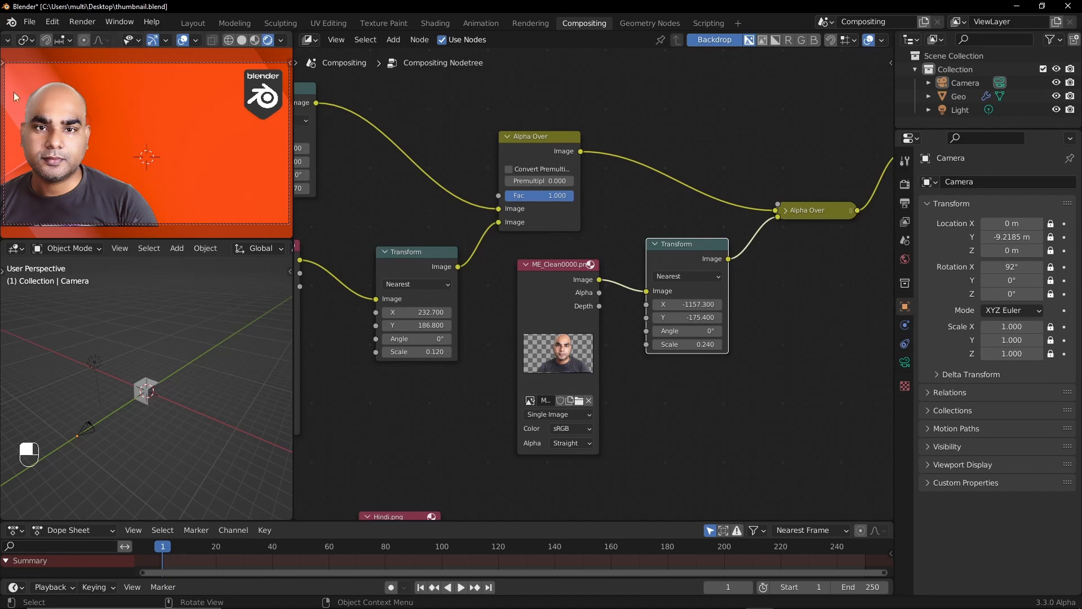
left_click_drag(688, 304, 771, 310)
left_click(843, 335)
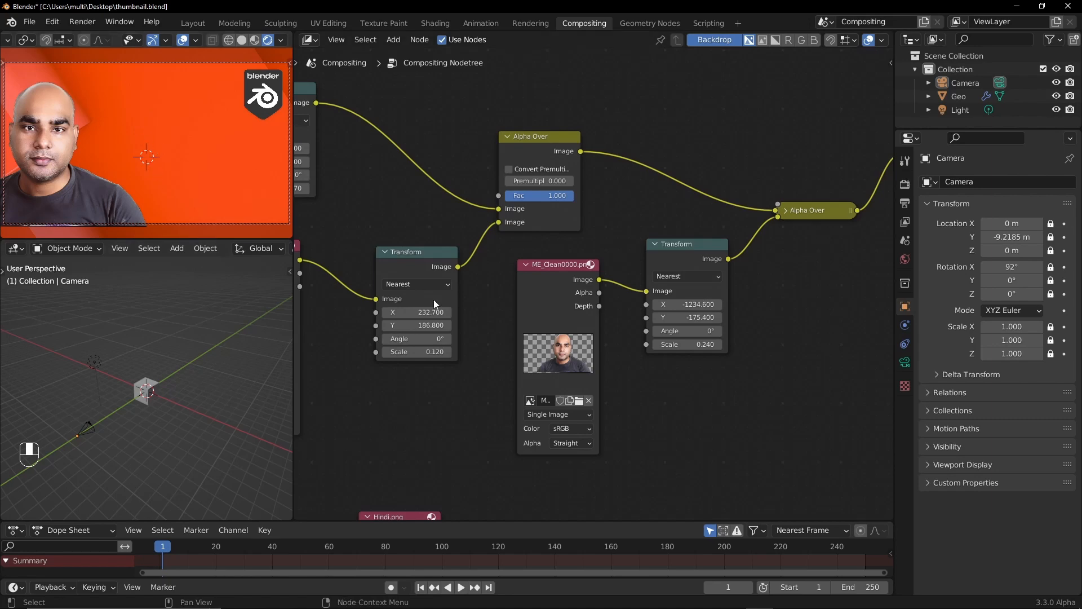
Set the logo's Transform Y to 190.800
middle_click_drag(360, 242, 597, 220)
middle_click_drag(641, 233, 531, 234)
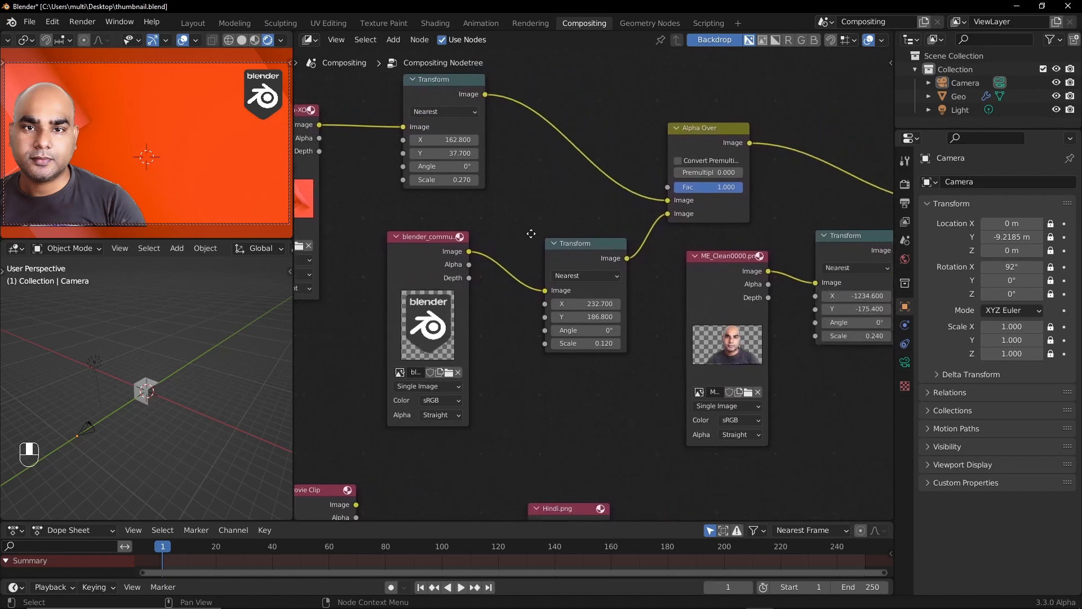
left_click_drag(592, 317, 598, 317)
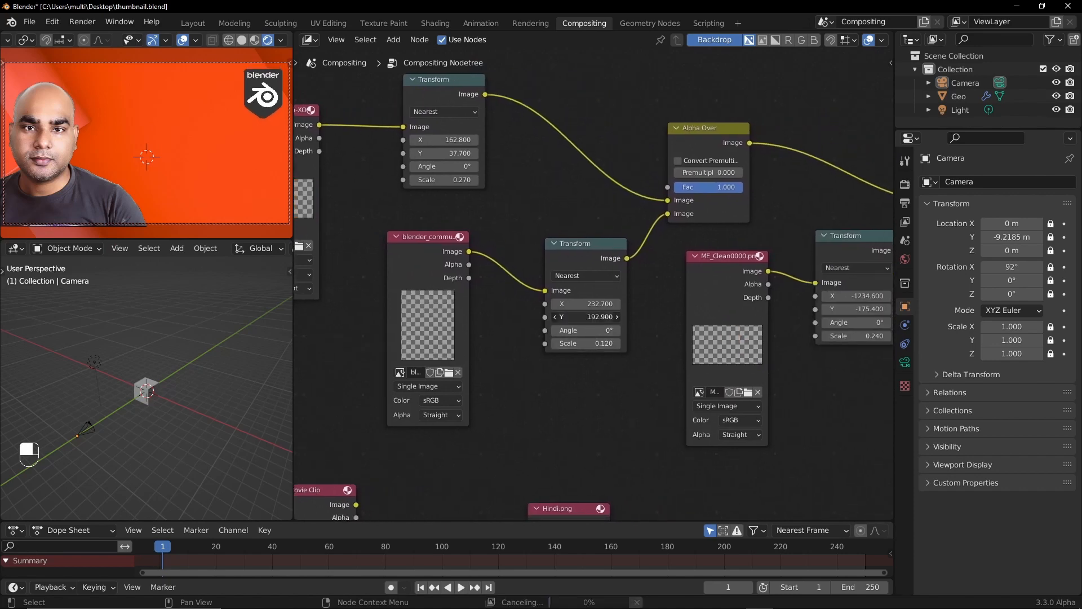
middle_click_drag(537, 318, 667, 452)
mouse_move(572, 274)
left_mouse_down()
mouse_move(593, 274)
mouse_move(541, 274)
mouse_move(600, 274)
mouse_move(562, 274)
mouse_move(574, 274)
left_mouse_up()
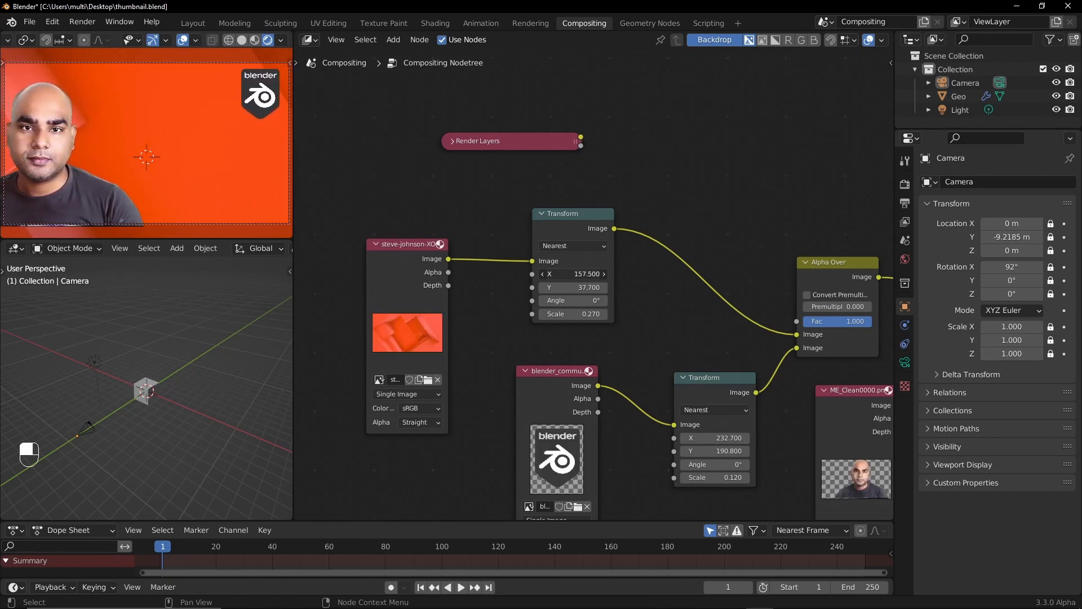
key("ctrl+z")
Unlink the background's Transform from Alpha Over, move the background nodes clear, and connect that Transform directly to Composite
left_click_drag(797, 335, 769, 211)
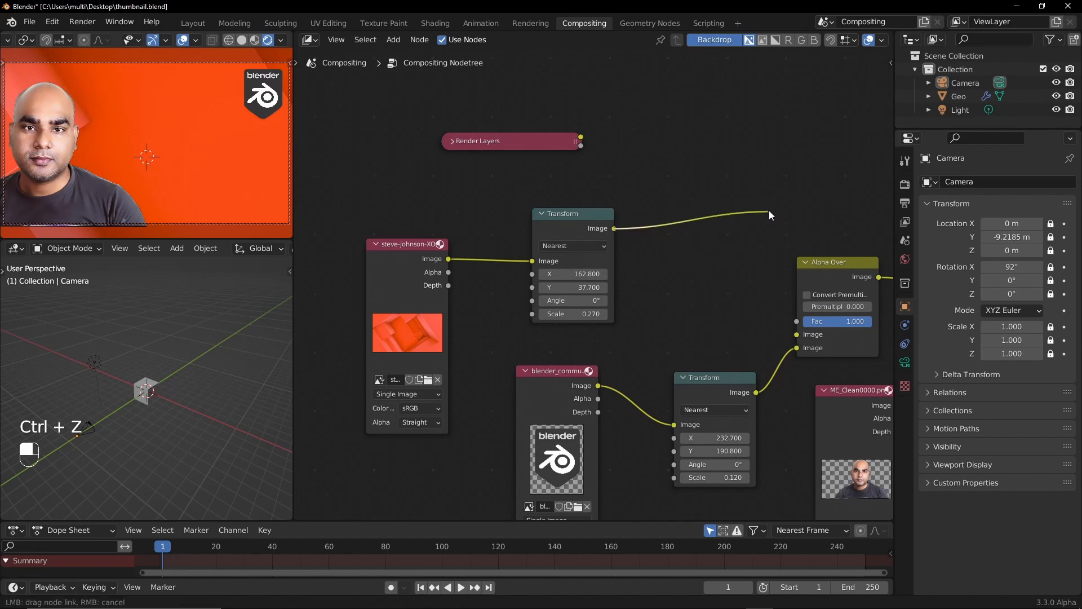
middle_click_drag(723, 256, 594, 297)
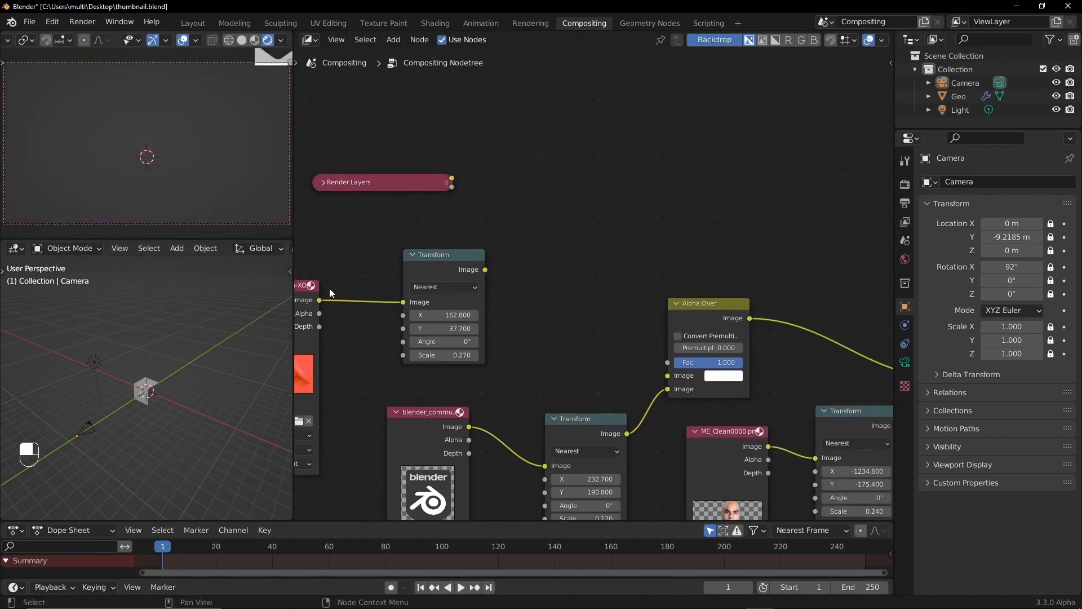
left_click_drag(312, 254, 460, 363)
key("g")
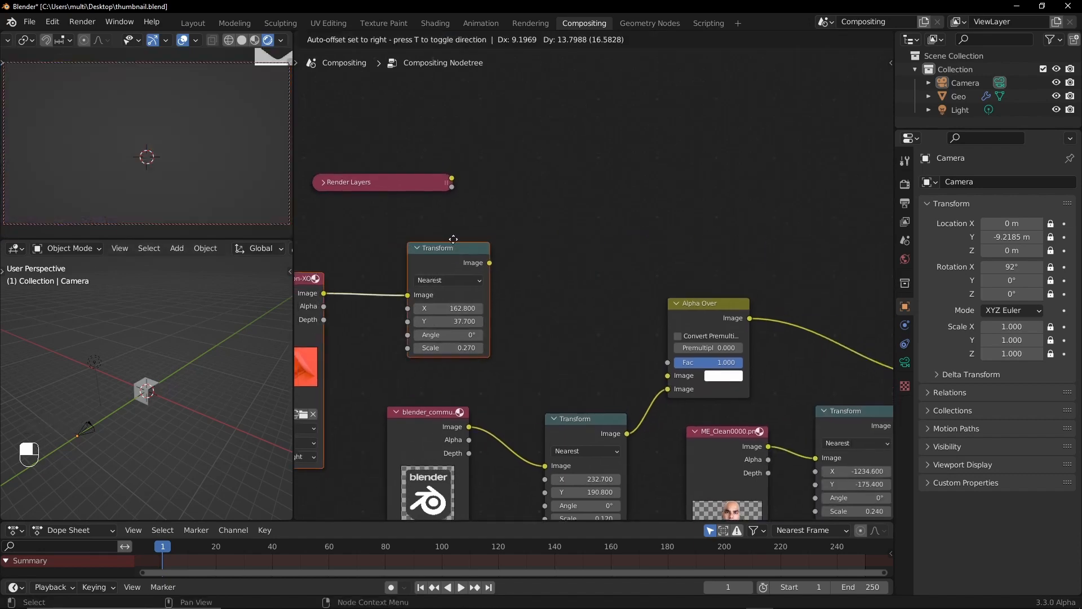
left_click(750, 113)
middle_click_drag(776, 248, 409, 277)
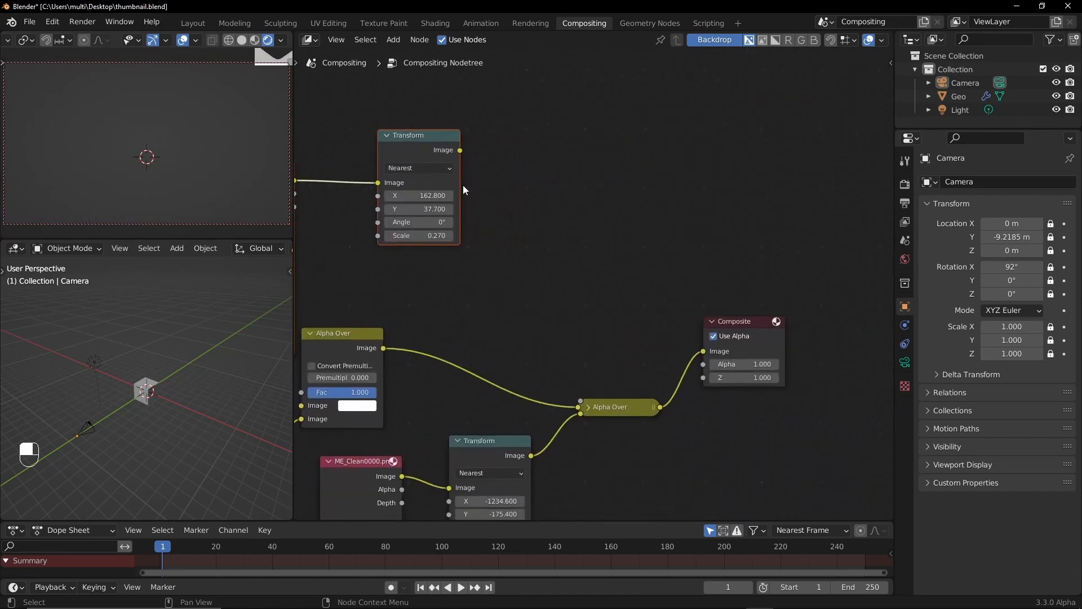
left_click_drag(460, 150, 705, 351)
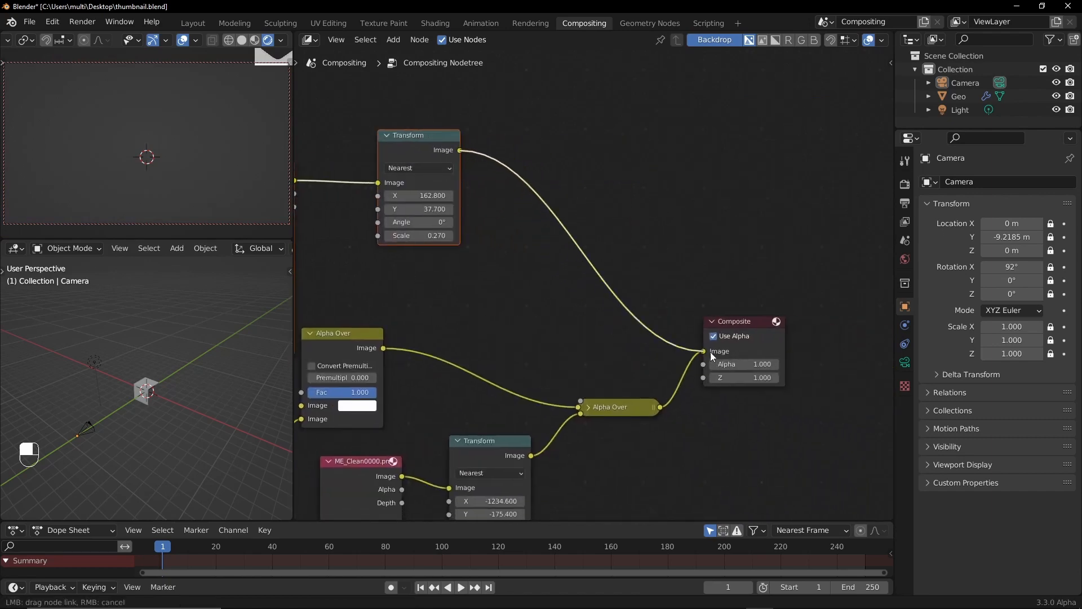
middle_click_drag(452, 284, 573, 307)
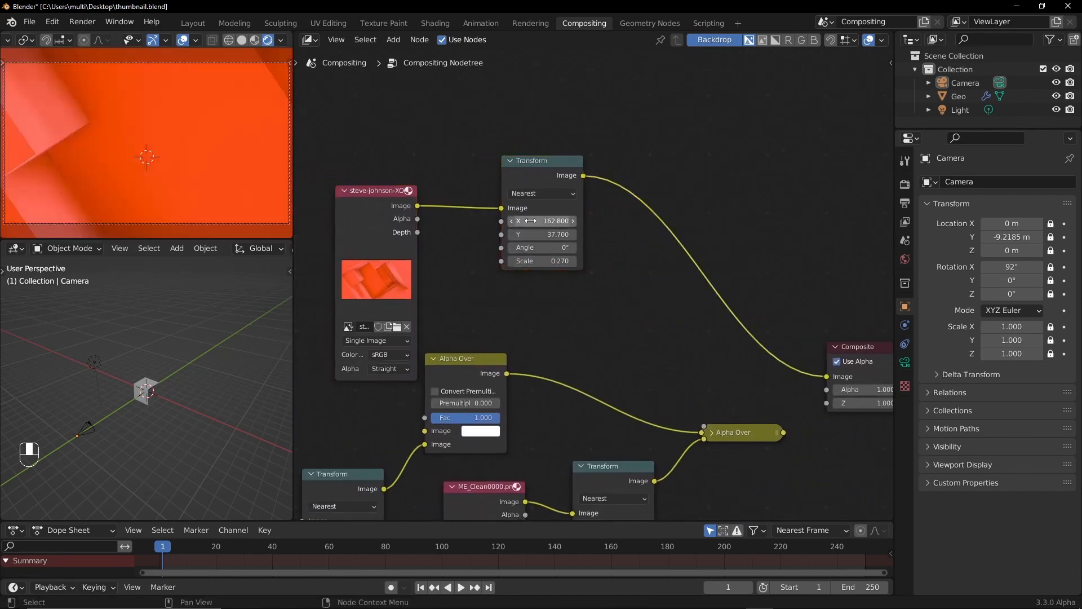
Set the background's Transform to X 181.500 and Scale 0.210
left_click_drag(542, 221, 583, 221)
mouse_move(516, 261)
left_mouse_down("shift")
mouse_move(488, 261)
mouse_move(499, 261)
left_mouse_up("shift")
left_click_drag(542, 221, 523, 221)
Reconnect the second Alpha Over to Composite, then move the background nodes back and link their Transform to the first Alpha Over
middle_click_drag(727, 373, 674, 347)
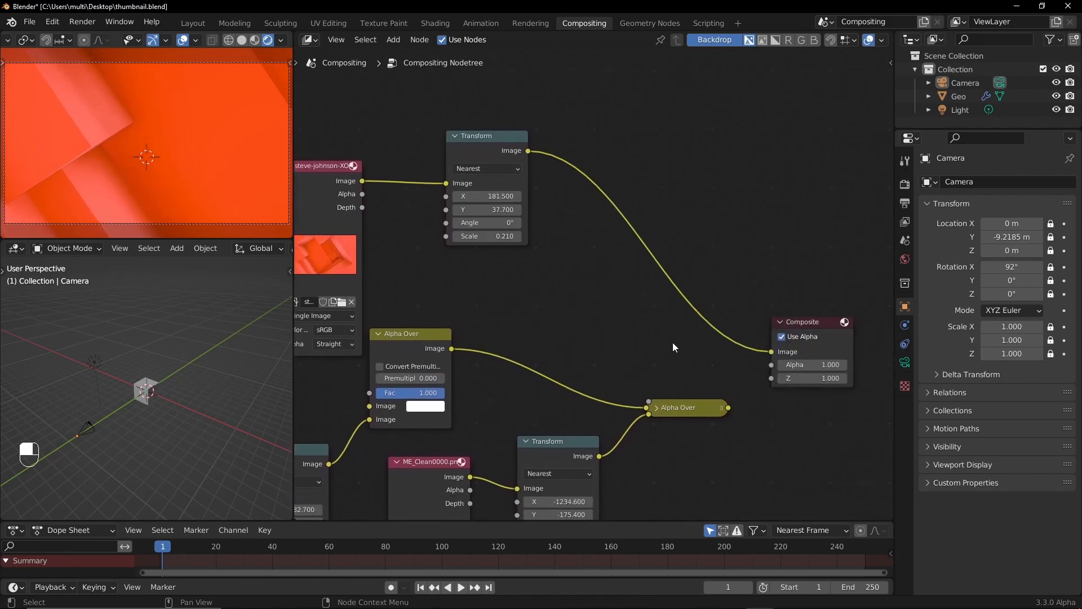
left_click_drag(729, 408, 772, 351)
middle_click_drag(391, 244, 579, 252)
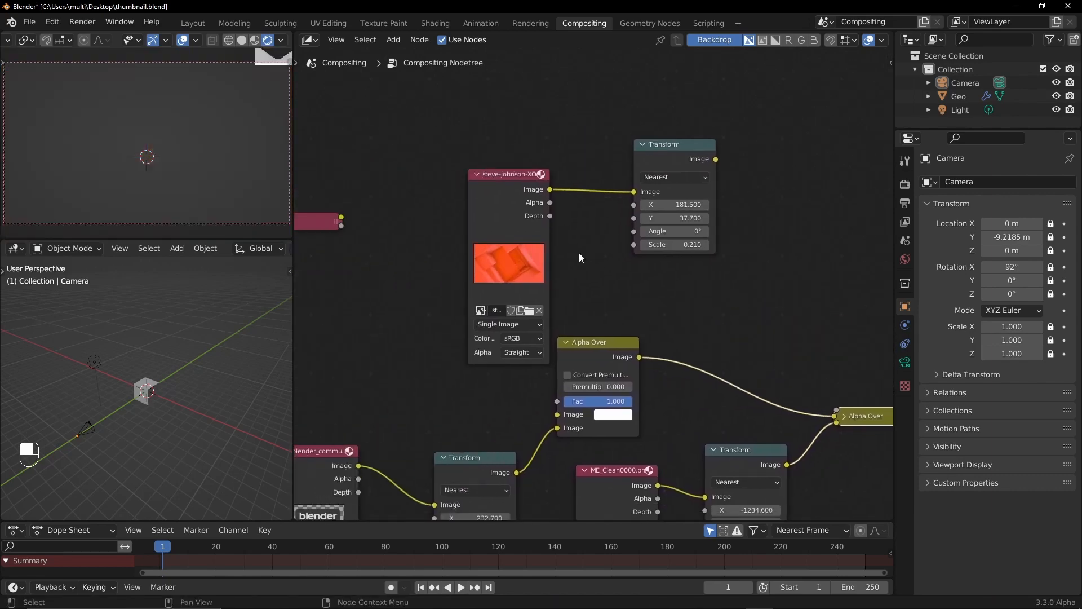
middle_click_drag(113, 293, 241, 275)
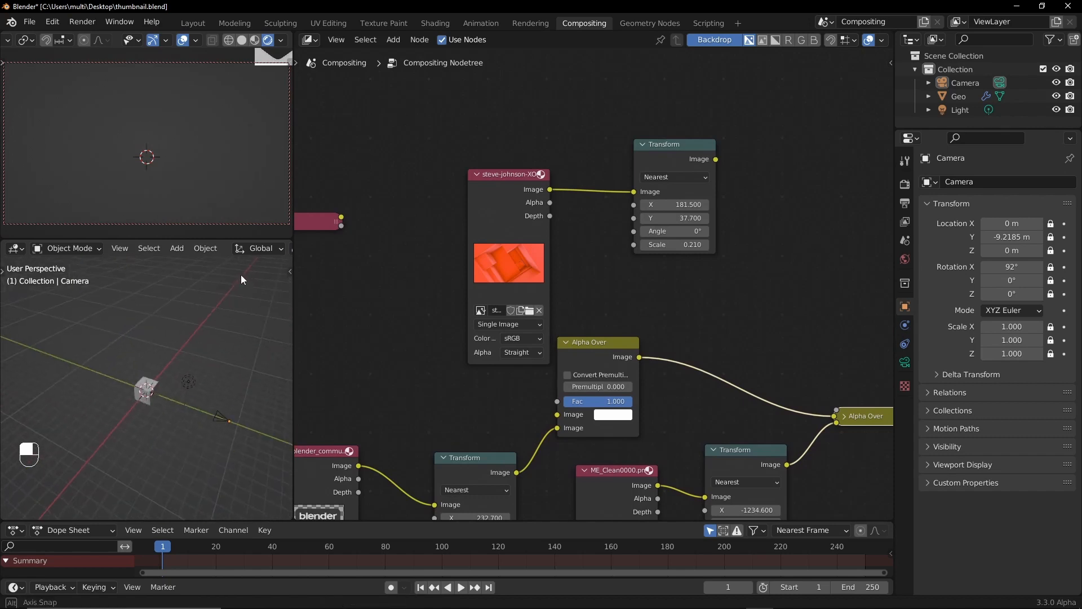
middle_click_drag(406, 323, 589, 292)
left_click_drag(644, 105, 441, 271)
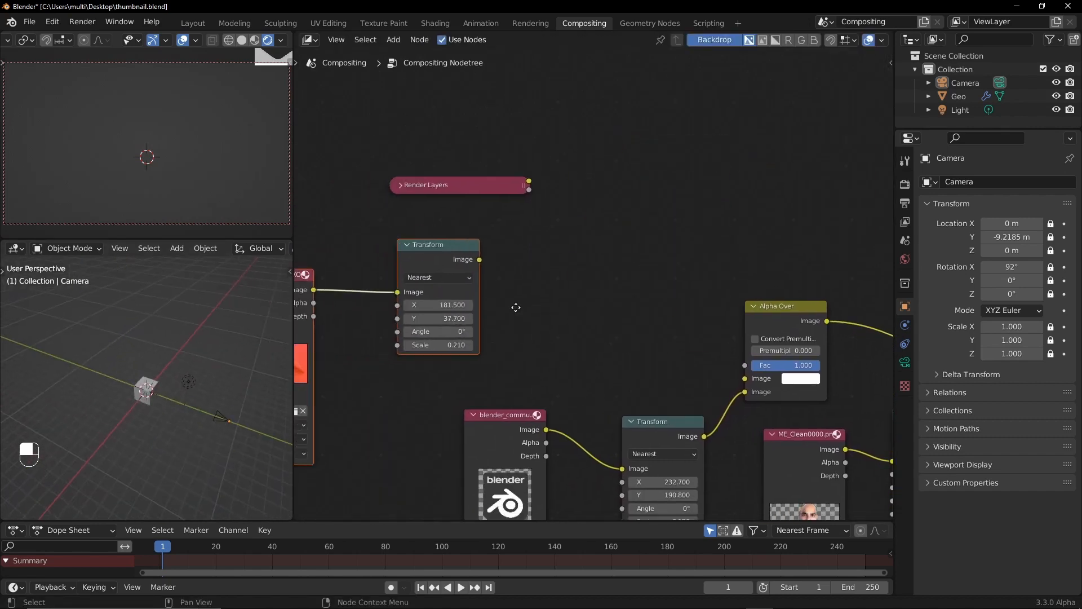
middle_click_drag(515, 306, 534, 283)
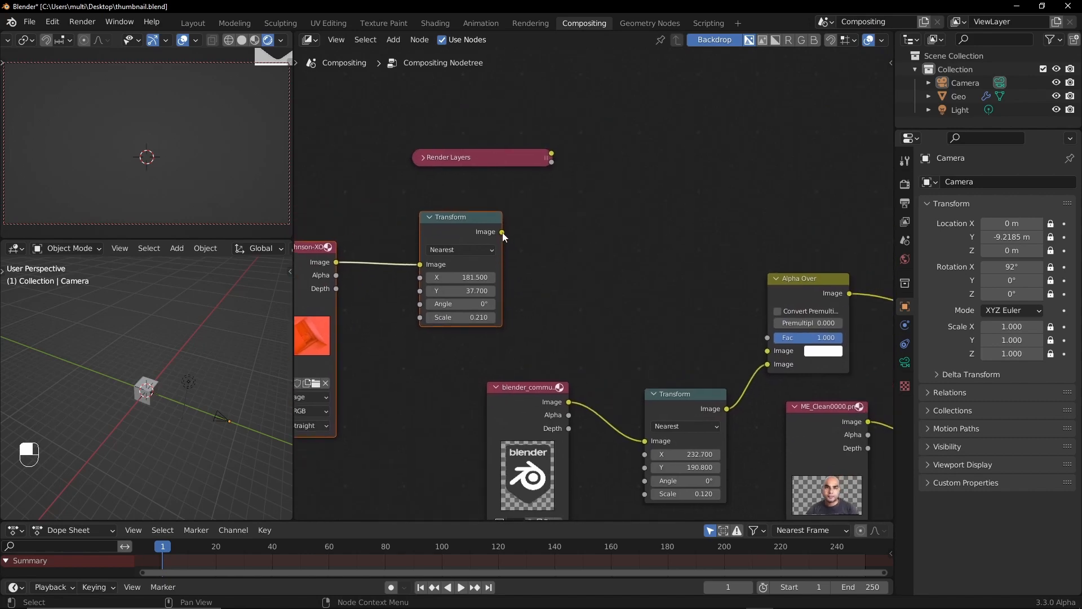
left_click_drag(503, 232, 767, 351)
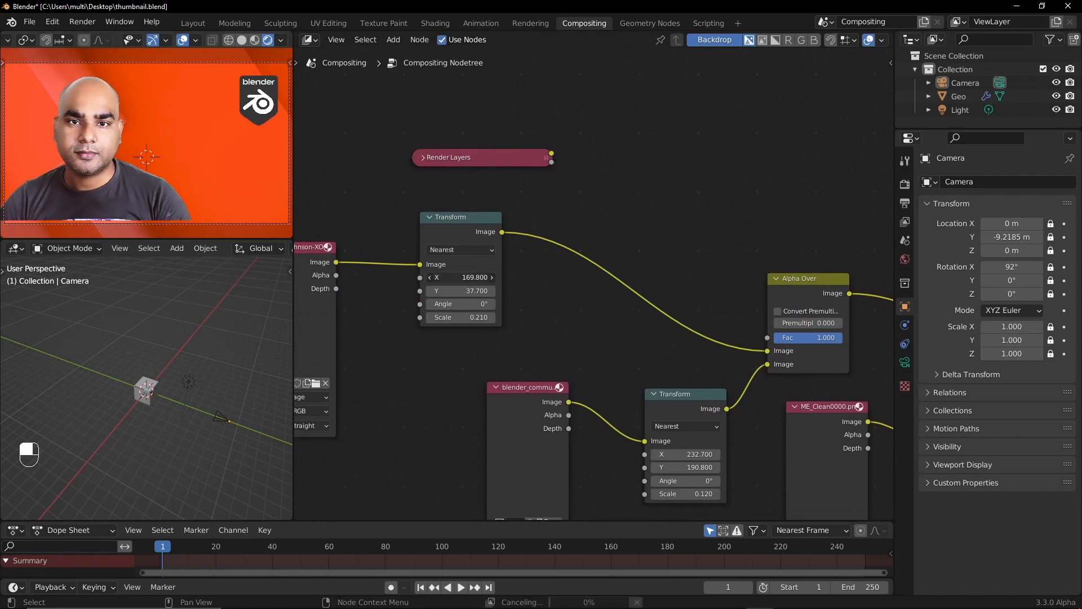
Set the background's Transform X to 184.500 and the Blender logo's Transform Y to 239.900
left_click_drag(462, 277, 472, 278)
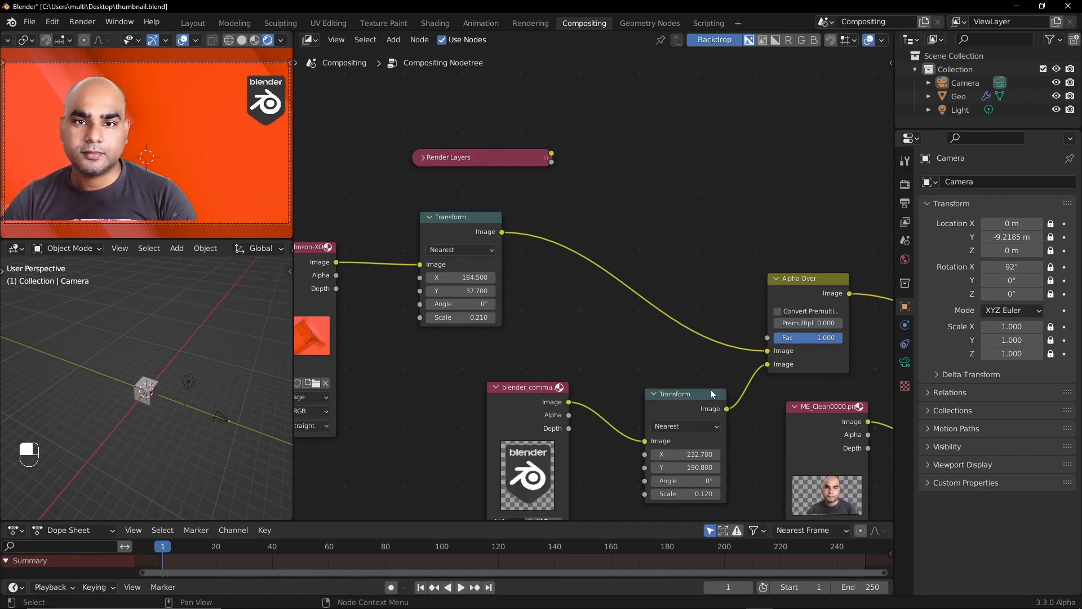
middle_click_drag(673, 372, 538, 312)
mouse_move(538, 407)
left_mouse_down()
mouse_move(566, 407)
mouse_move(551, 407)
left_mouse_up()
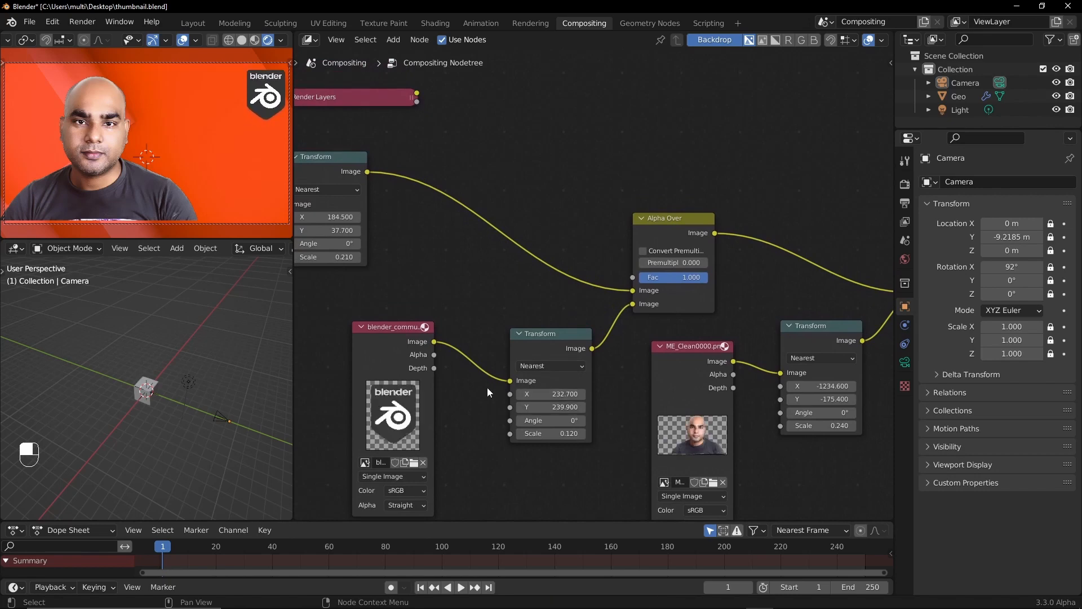
Set the portrait's Transform to X -1563.700 and Y -231.300
middle_click_drag(775, 454, 681, 384)
left_click_drag(727, 316, 603, 316)
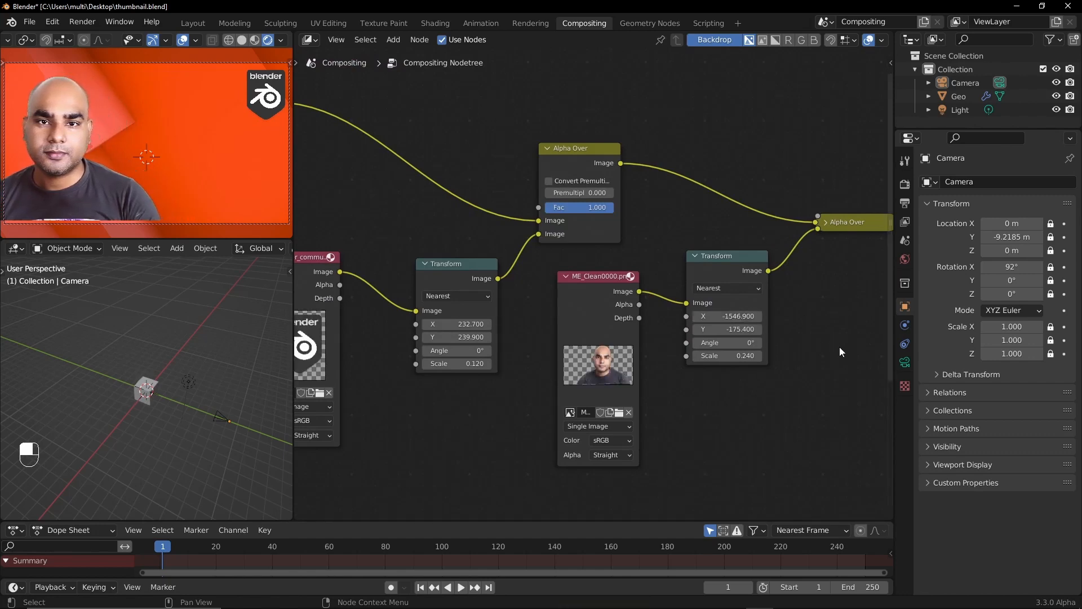
left_click_drag(727, 329, 601, 274)
Move the Movie Clip node beside the Hindi.png node, and move the background image node farther from its Transform
middle_click_drag(693, 164, 868, 2)
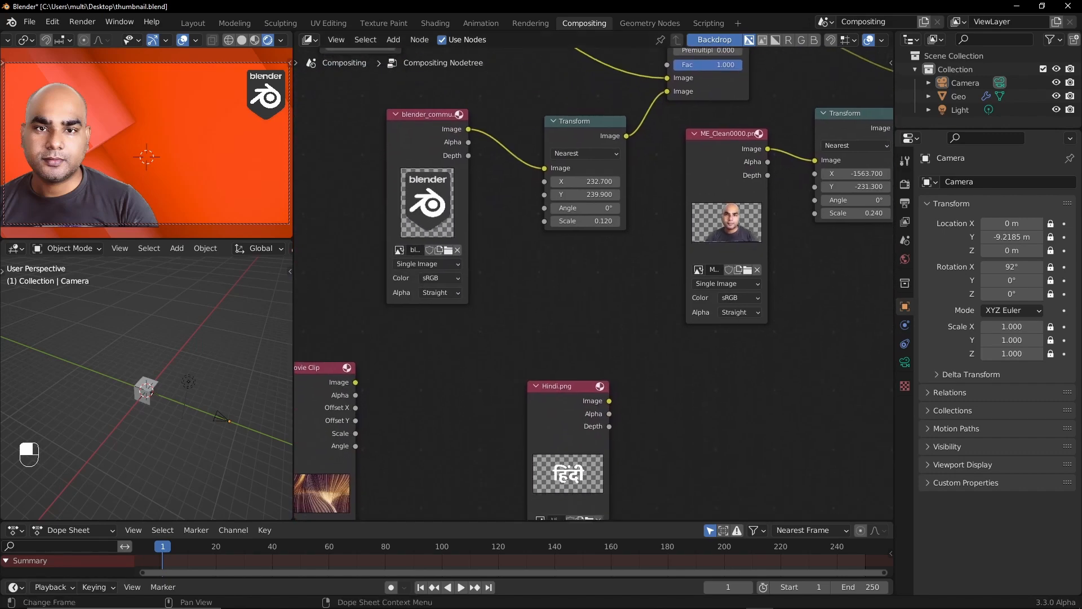
left_click_drag(353, 368, 818, 381)
middle_click_drag(614, 331, 725, 457)
middle_click_drag(418, 417, 628, 424)
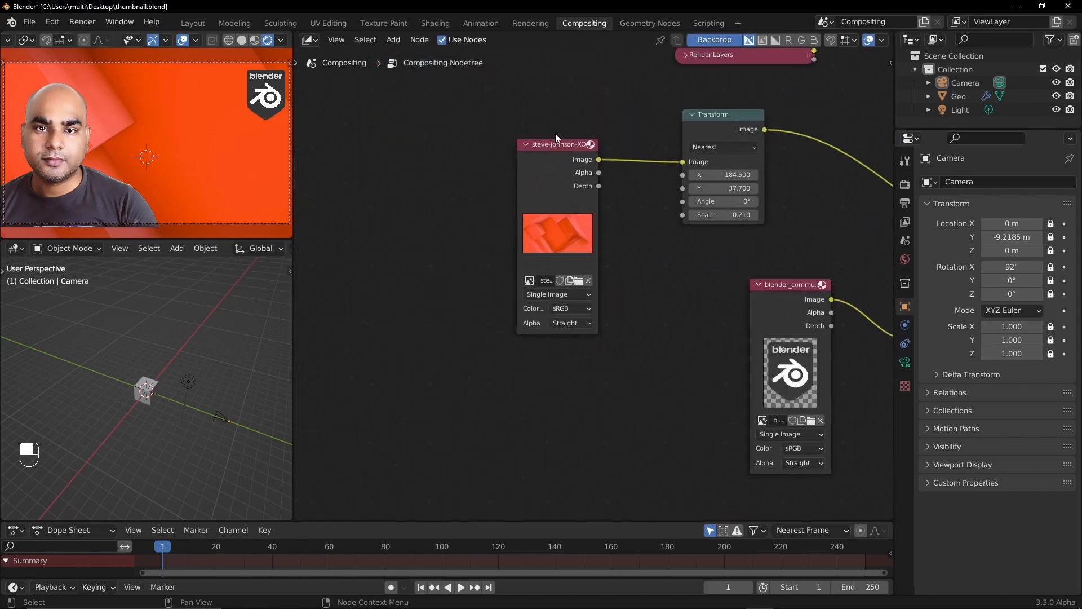
left_click_drag(556, 138, 354, 152)
middle_click_drag(471, 246, 487, 264)
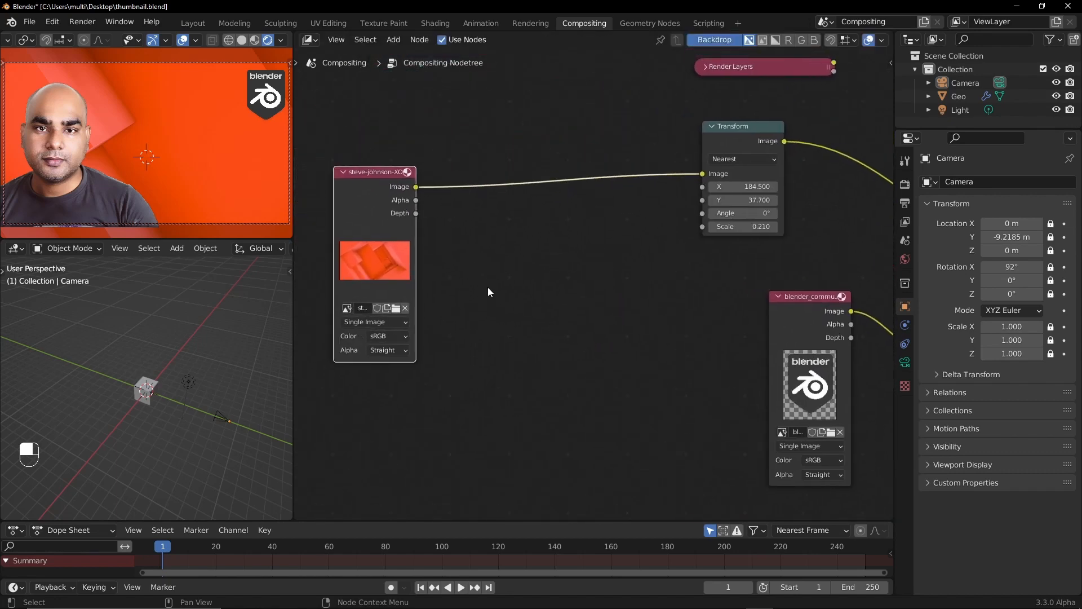
key("shift+a")
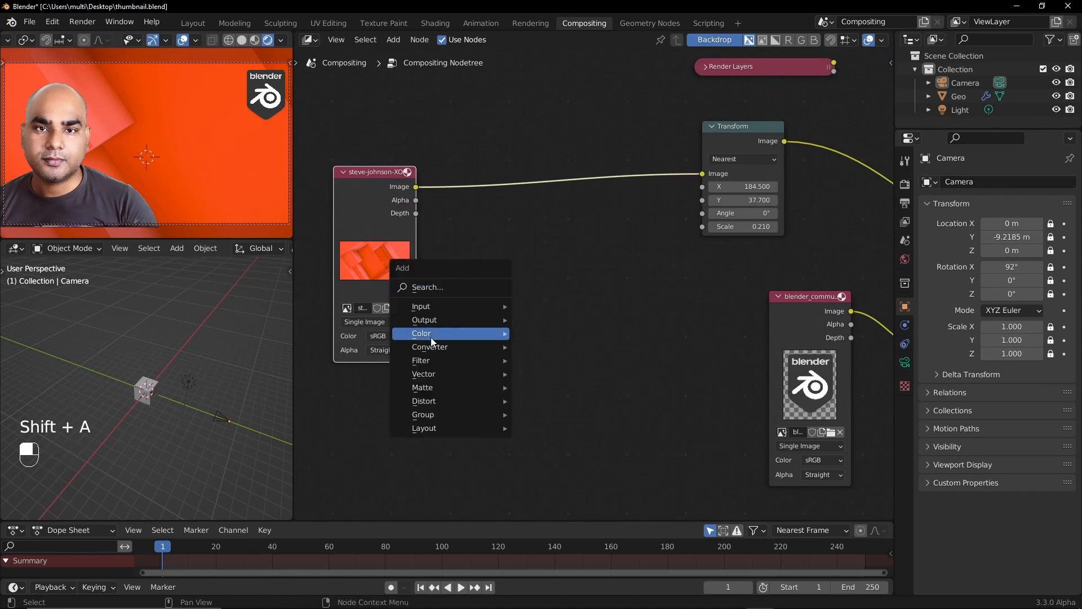
mouse_move(431, 337)
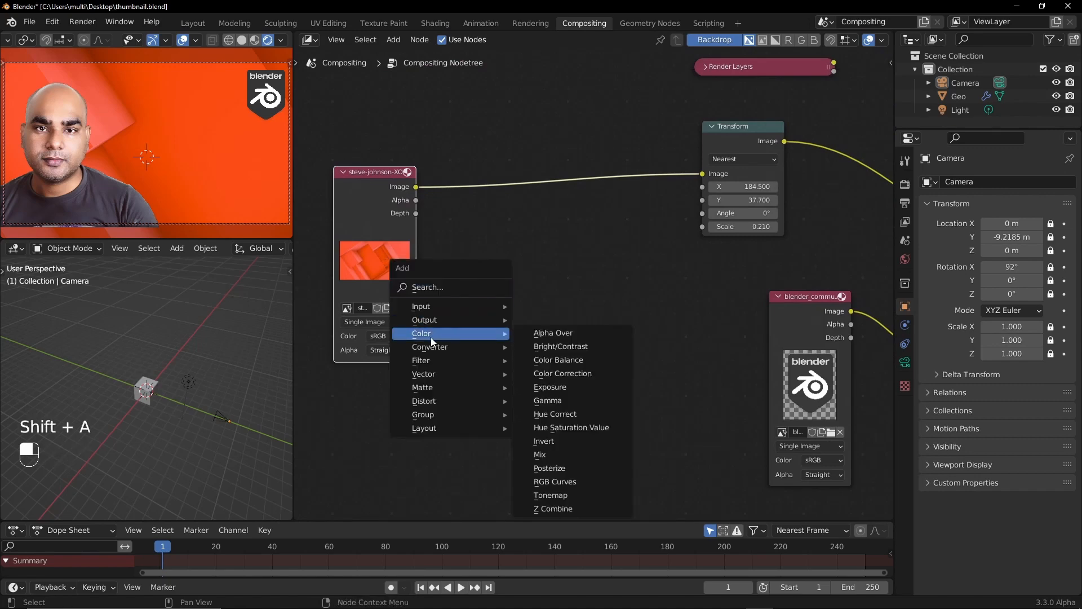
left_click(585, 374)
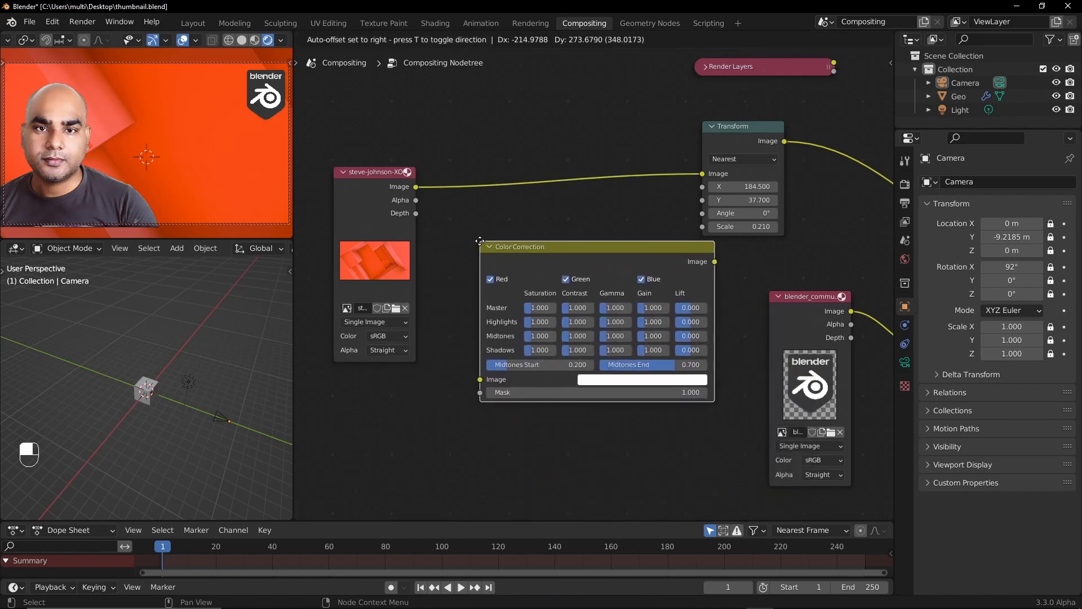
key("Escape")
Insert a Hue Saturation Value node between the background image and its Transform, and set its Hue to 0.535
key("shift+a")
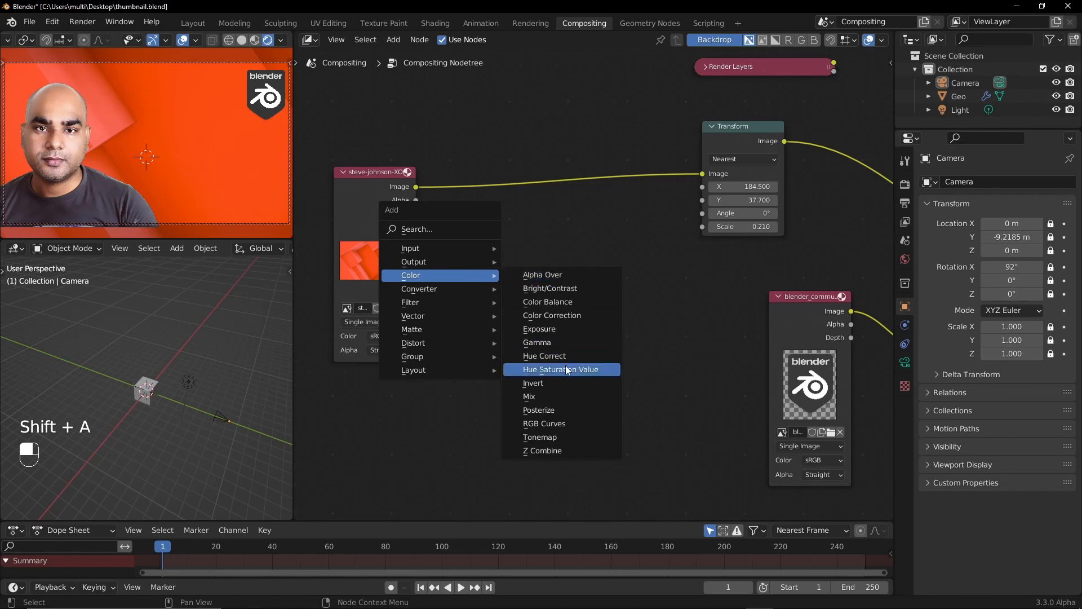
left_click(592, 370)
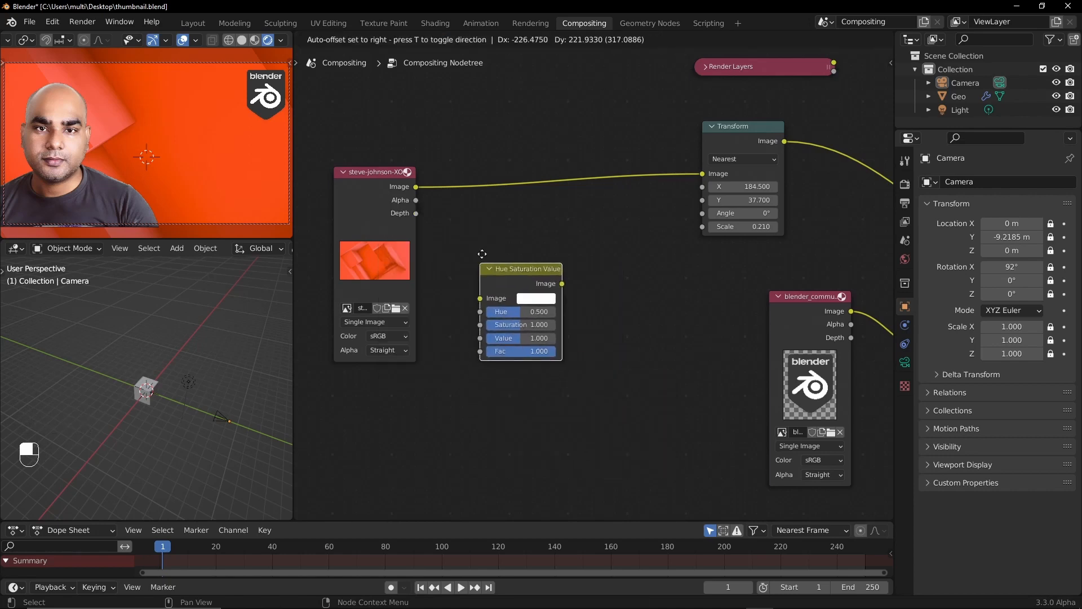
left_click(483, 188)
left_click_drag(496, 223, 403, 223, "shift")
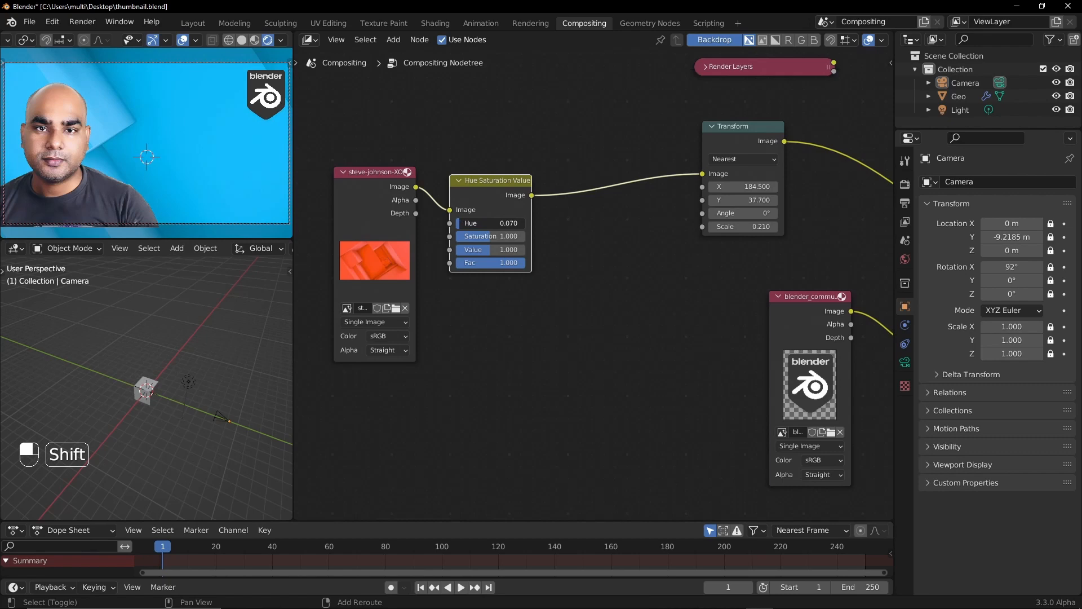
left_click_drag(403, 223, 524, 189, "shift")
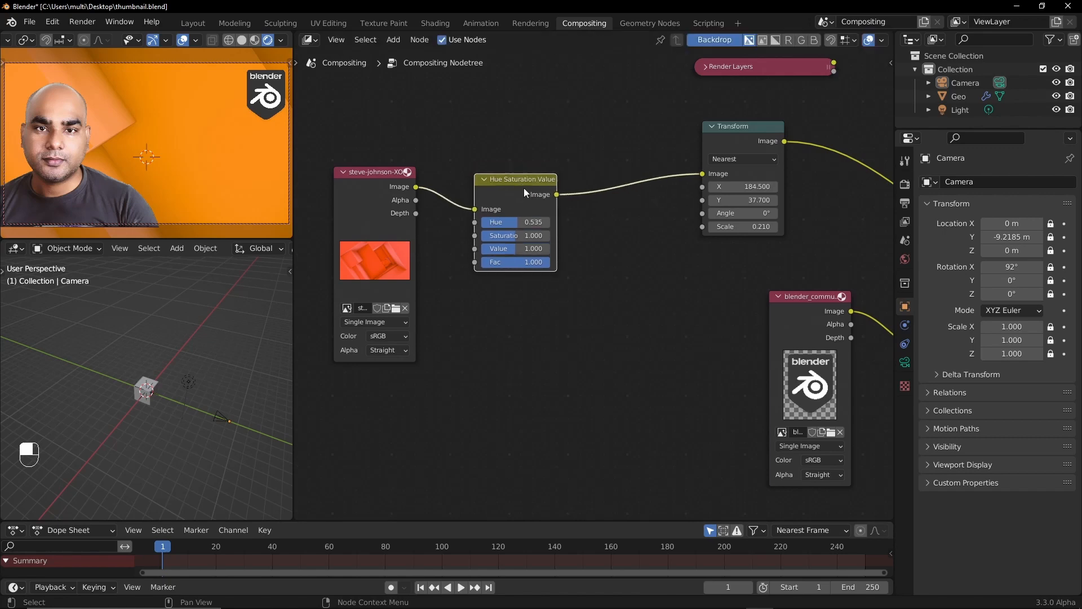
Toggle muting of the Hue Saturation Value node on and off to compare the background's colours
key("m")
key("m")
key("m")
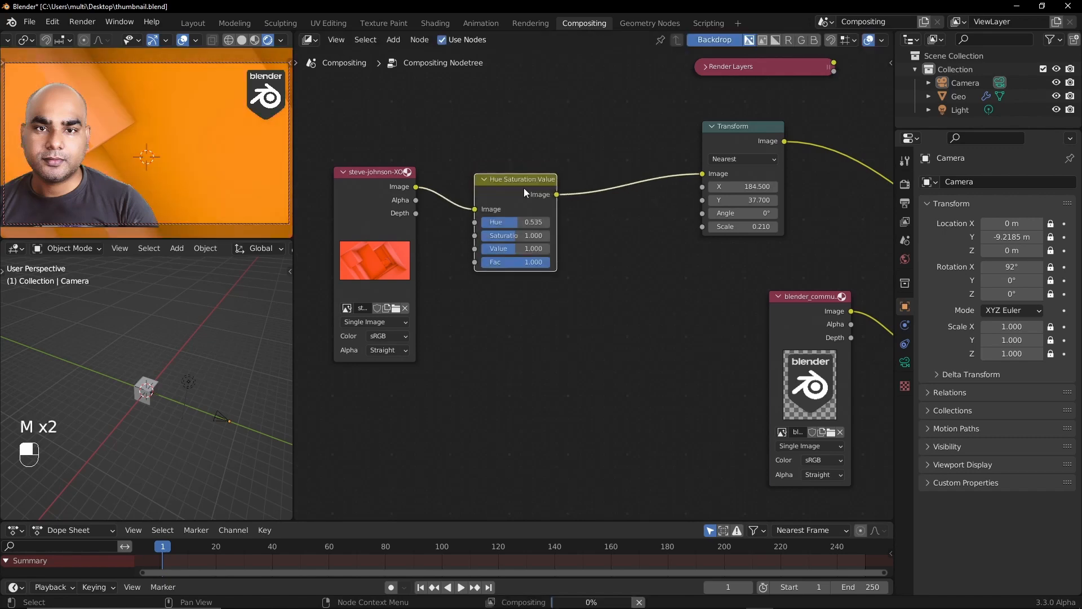
key("m")
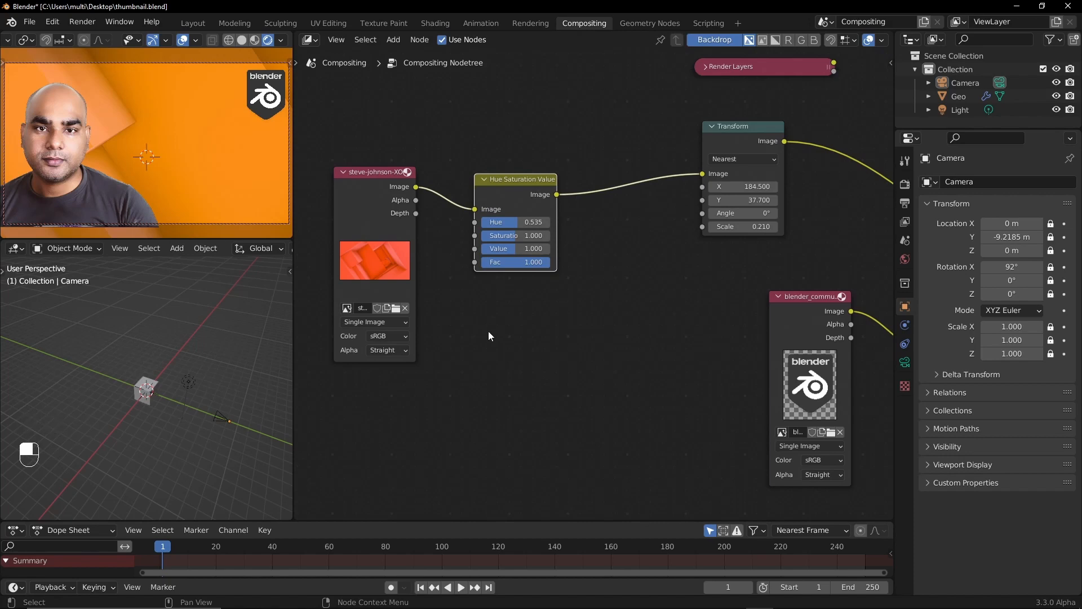
Bring the Movie Clip node over to the area near the background image and Hue Saturation Value nodes
middle_click_drag(639, 409, 288, 304)
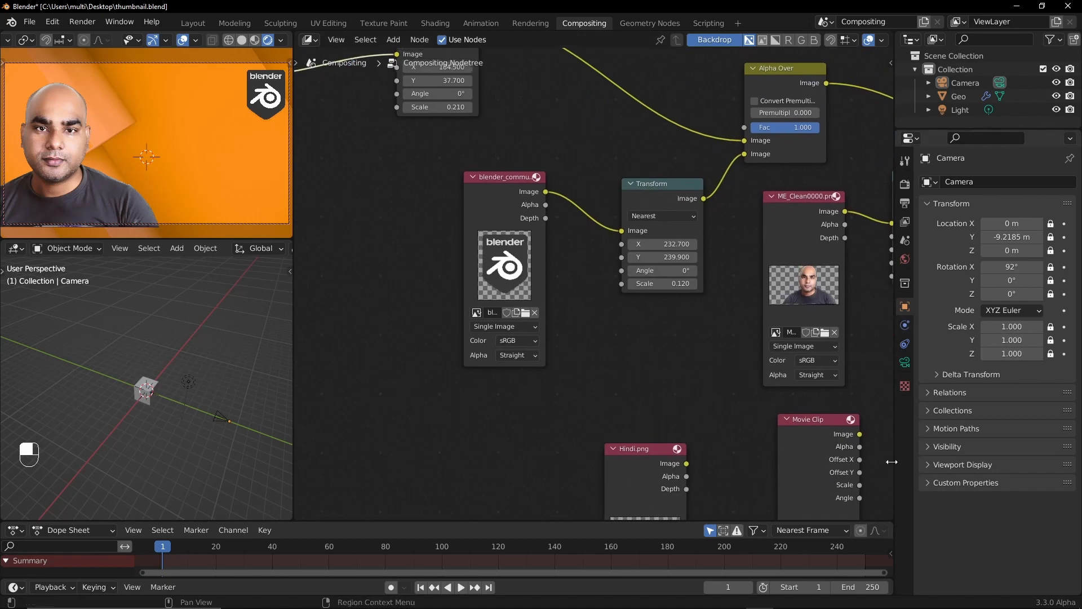
left_click_drag(790, 417, 367, 198)
middle_click_drag(367, 198, 658, 340)
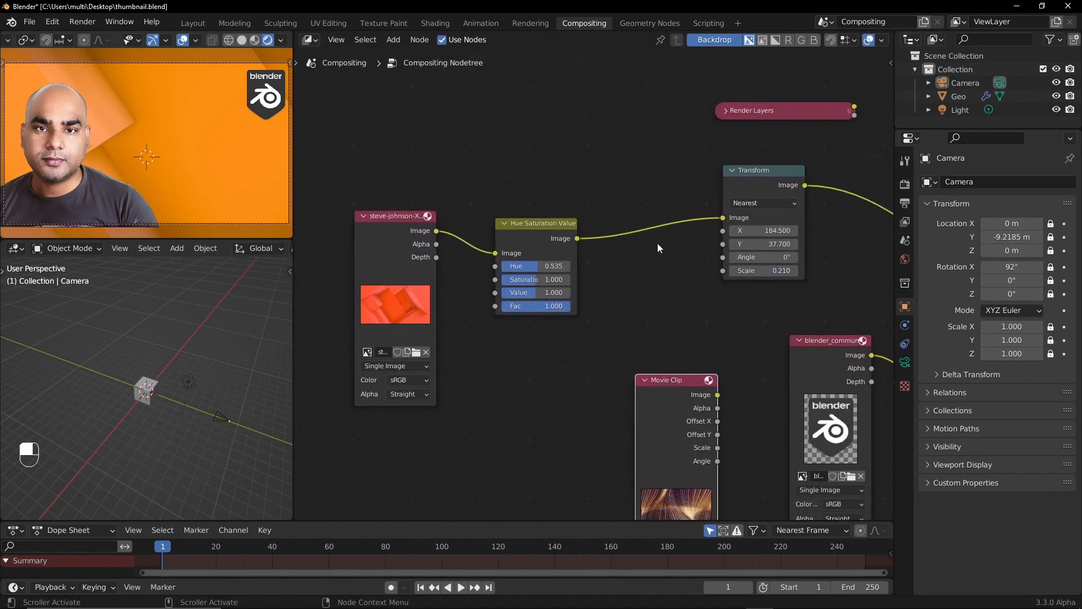
left_click_drag(382, 185, 536, 403)
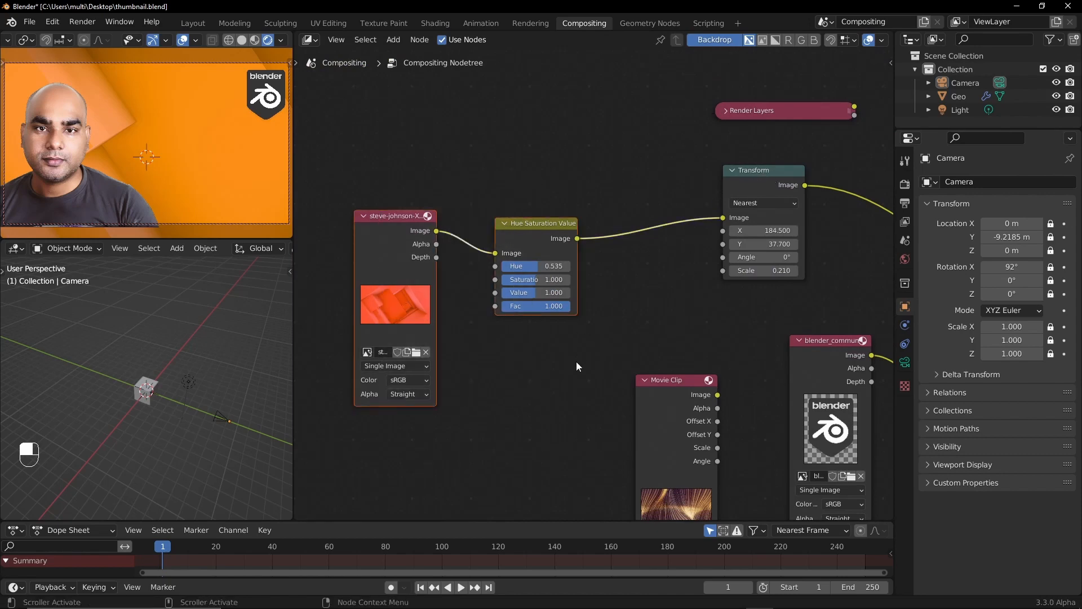
middle_click_drag(566, 414, 708, 430)
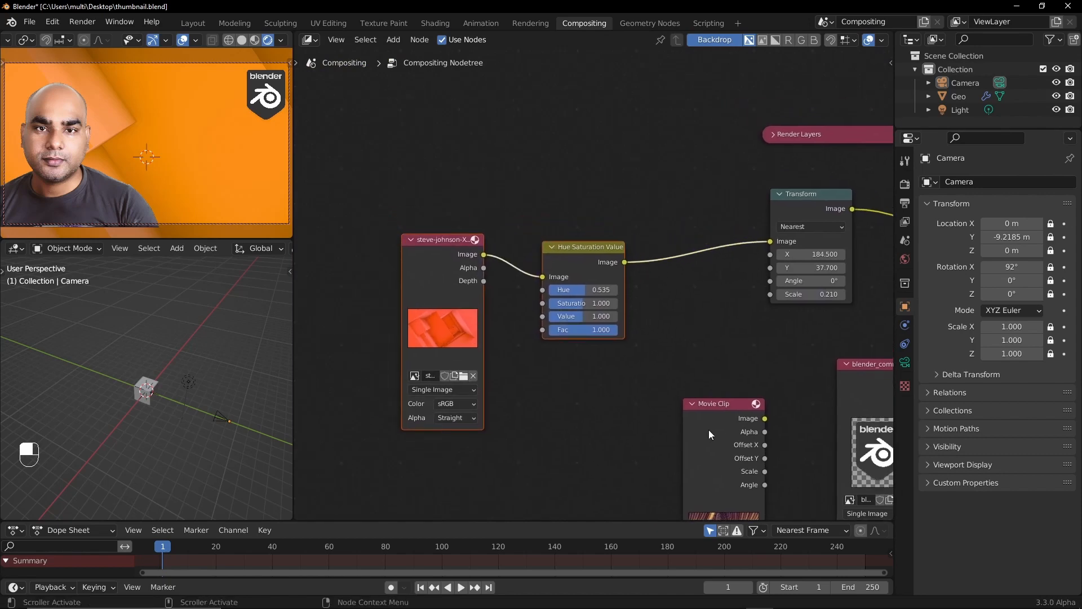
Place the Movie Clip node under the Hue Saturation Value node and merge the two through an Alpha Over node
left_click_drag(718, 407, 557, 371)
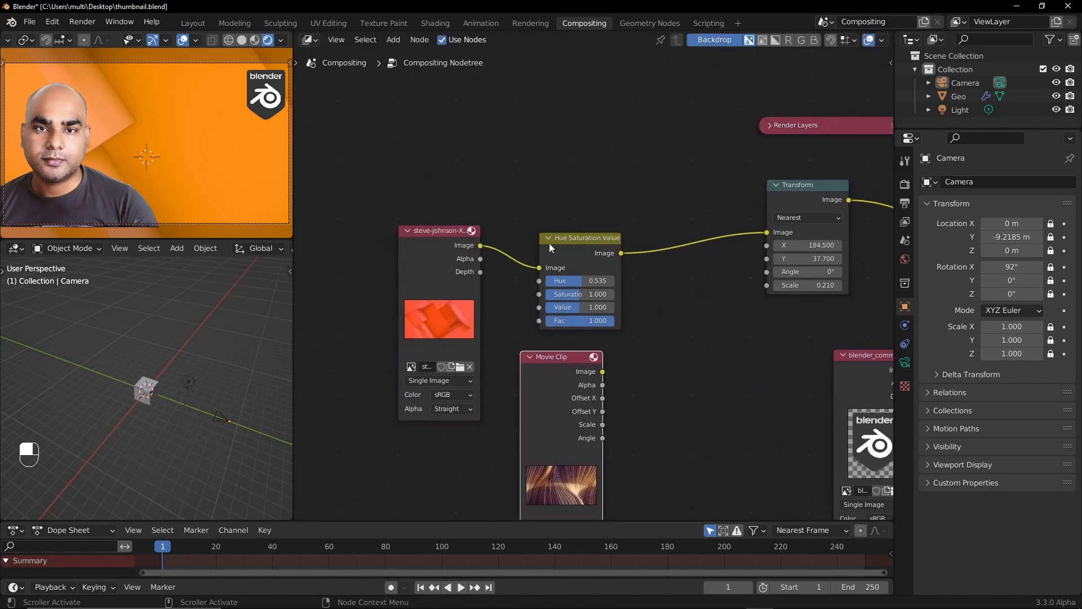
left_click_drag(550, 189, 608, 410)
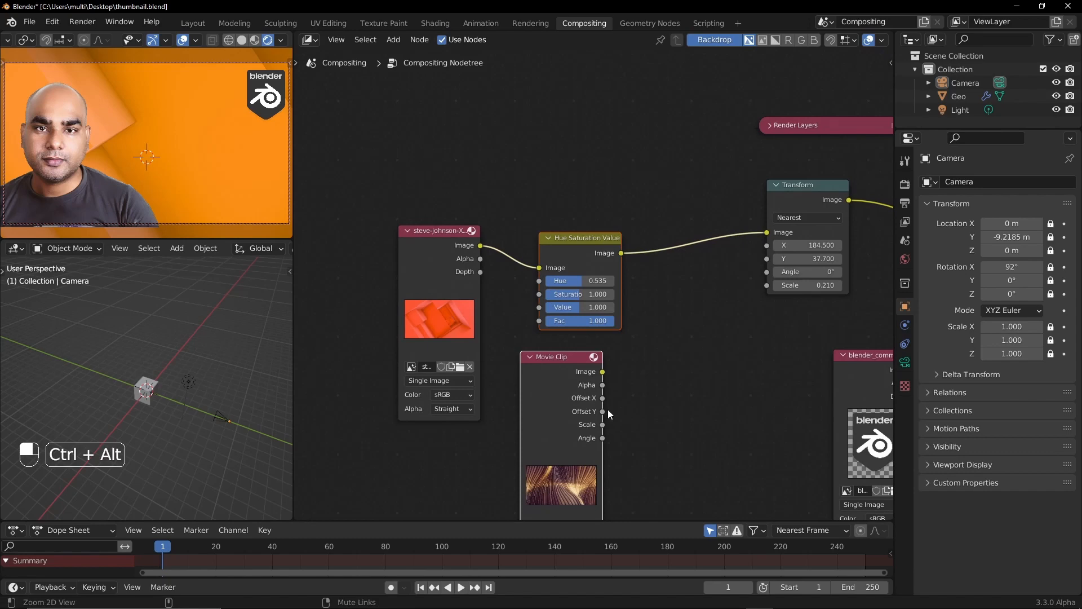
key("ctrl+alt+KP_0")
Move the background image, Hue Saturation Value, Movie Clip and Alpha Over nodes away from the Transform, with the Movie Clip placed lower
left_click_drag(374, 188, 727, 462)
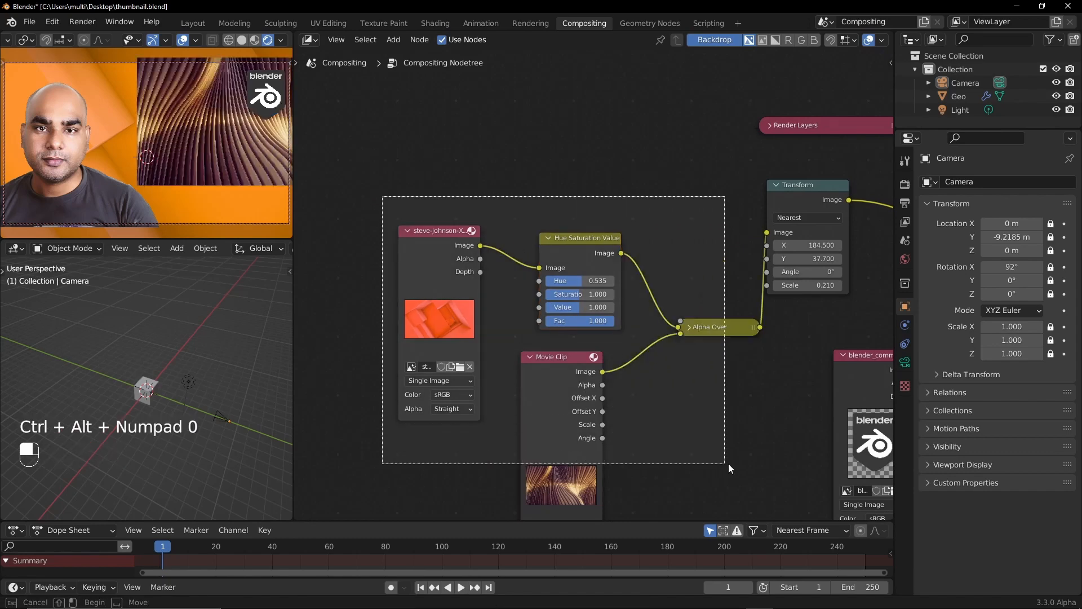
key("g")
left_click(567, 406)
left_click(559, 380)
middle_click_drag(520, 325, 604, 311)
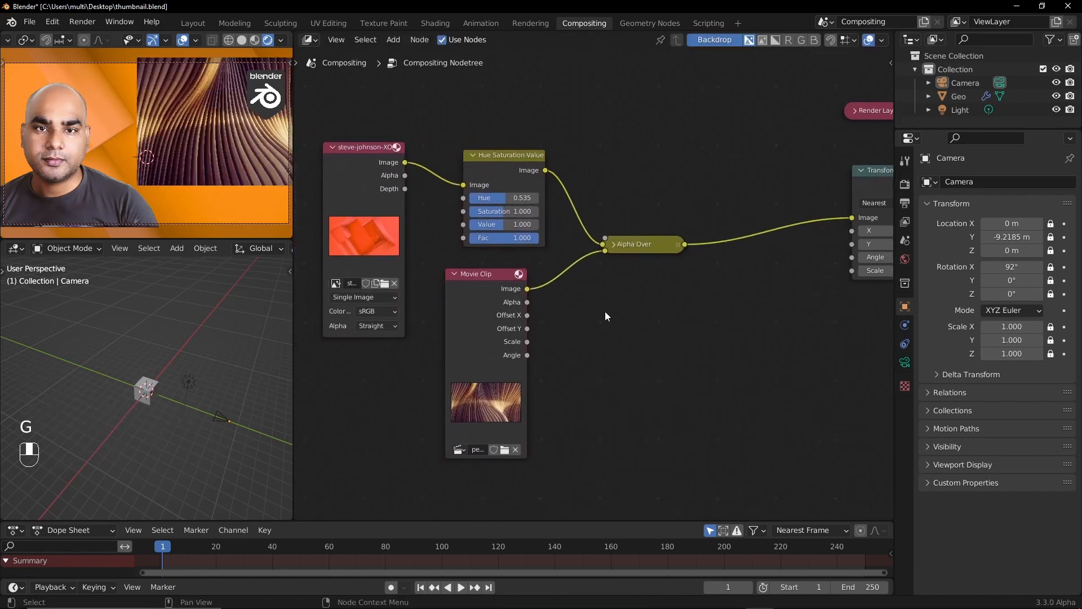
left_click(387, 345)
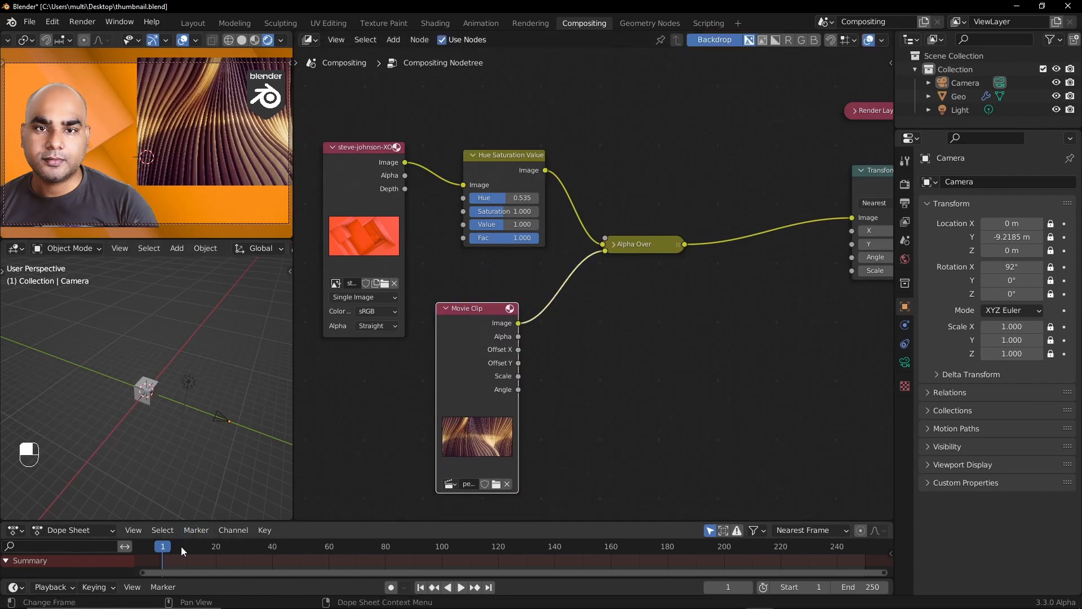
Preview the movie clip by playing the animation, stop it at frame 27, and save the file
key("space")
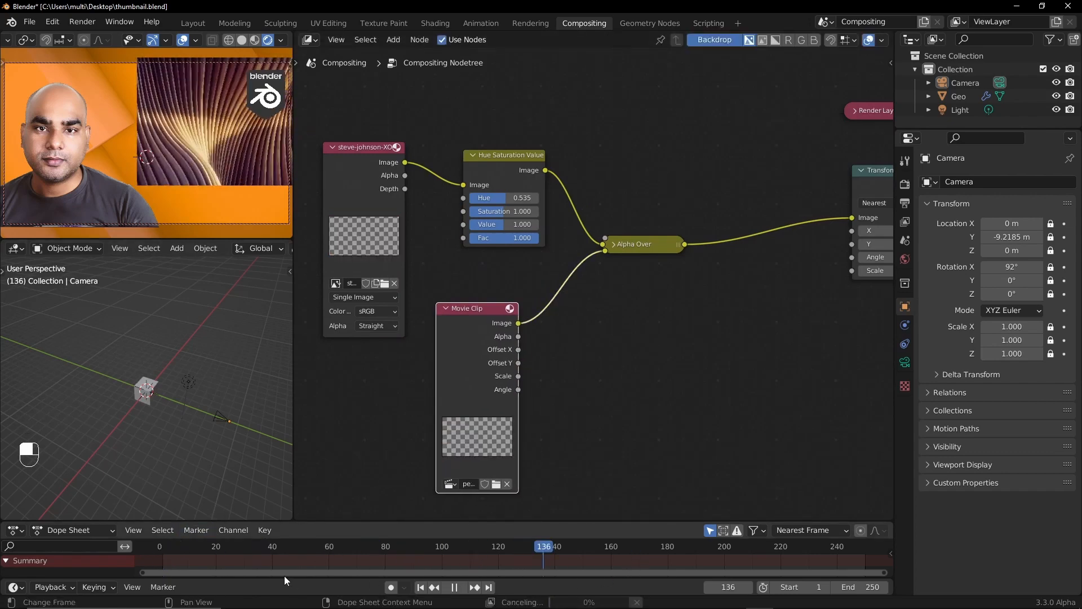
left_click_drag(284, 576, 235, 563)
key("space")
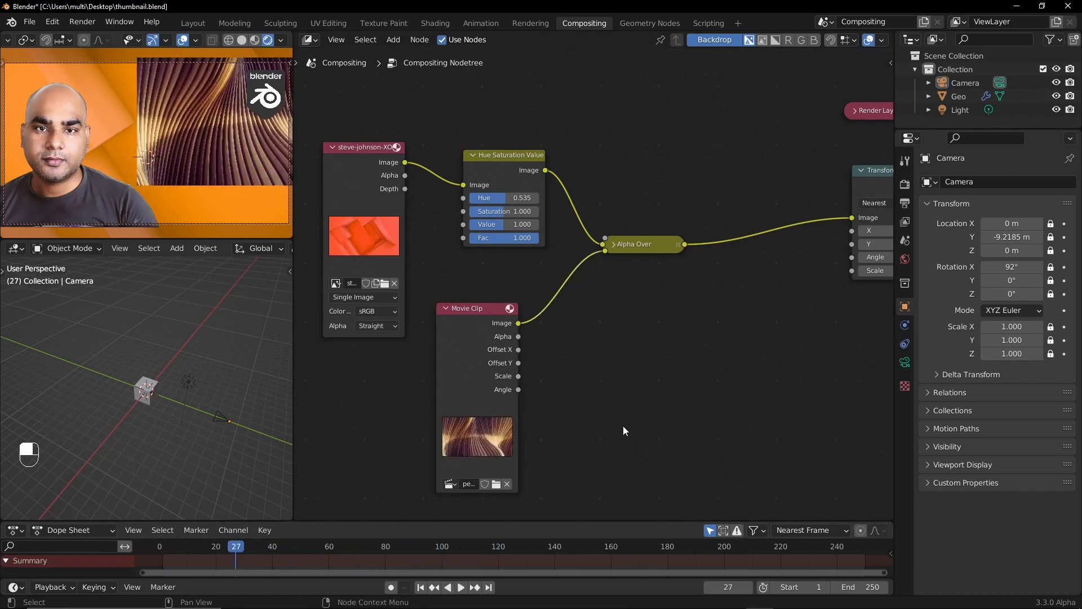
key("ctrl+s")
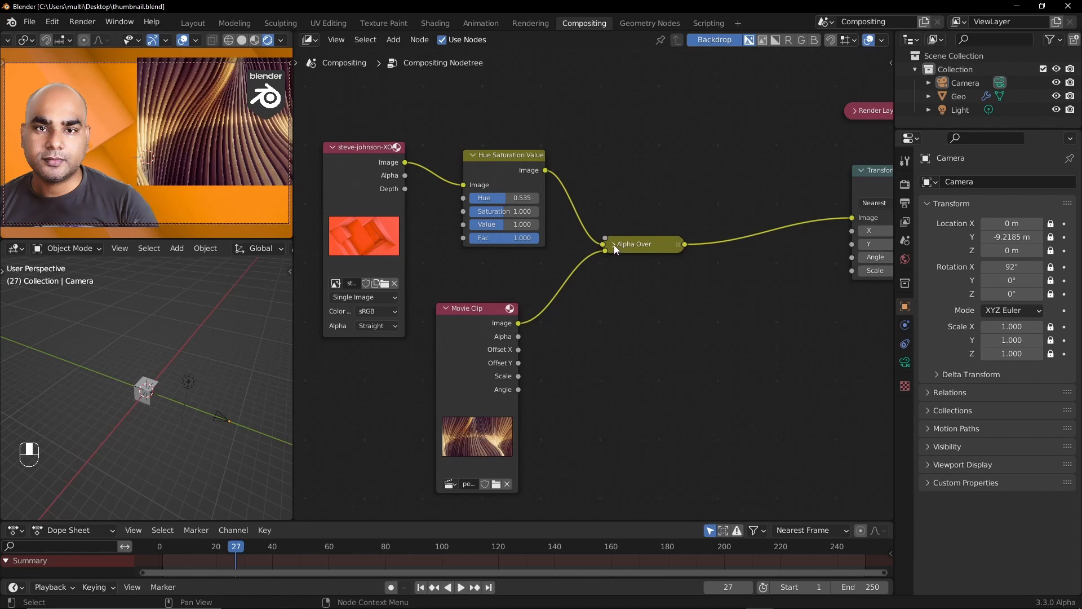
Move the Movie Clip node slightly aside and insert a Transform node between it and the Alpha Over
scroll(611, 392, "down", 2)
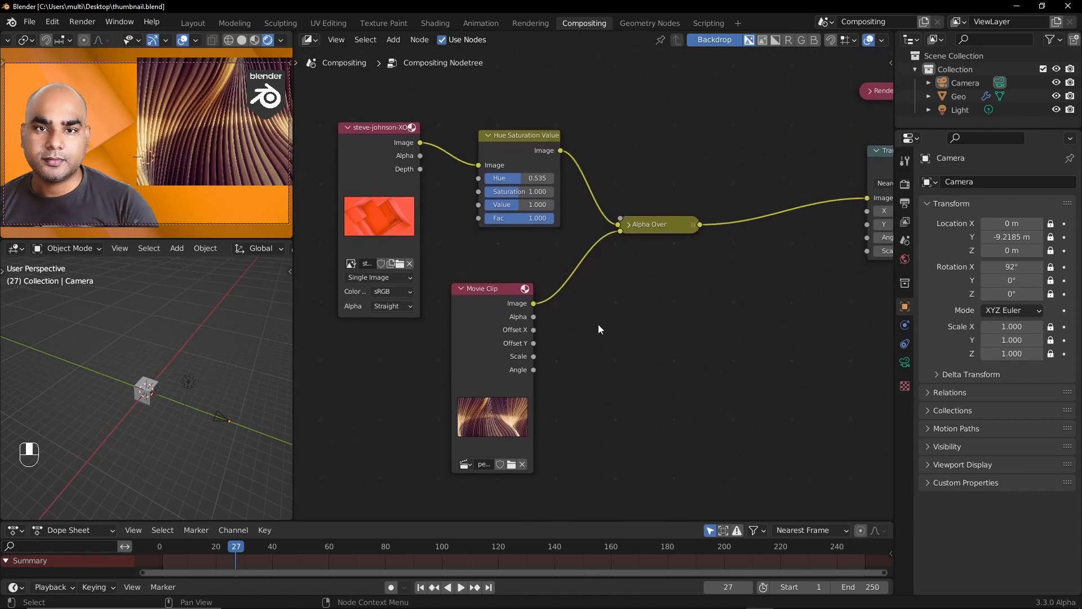
left_click_drag(481, 294, 462, 302)
key("shift+a")
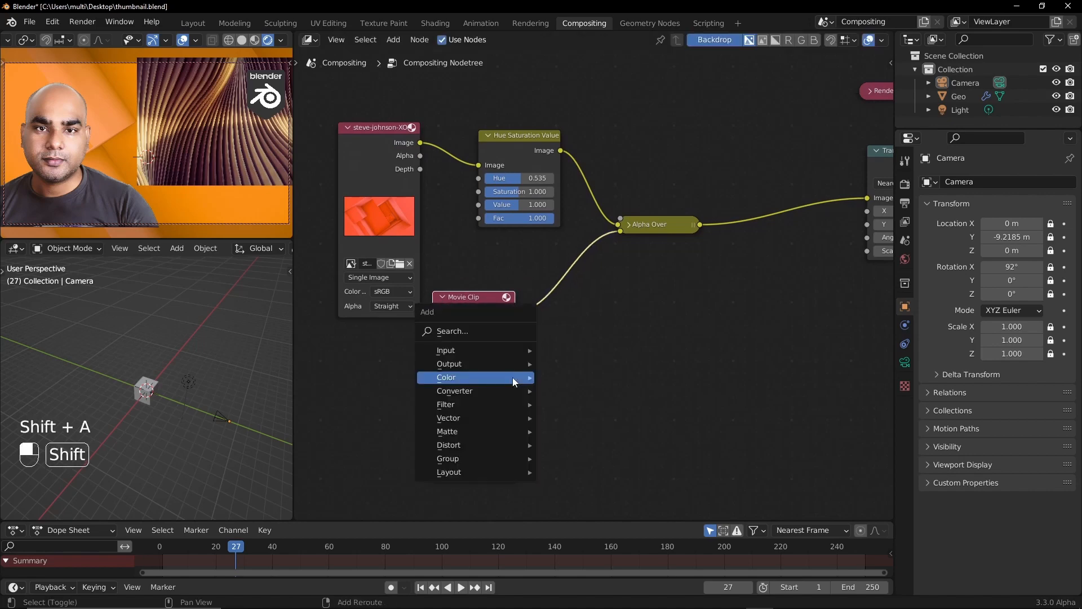
mouse_move(472, 448)
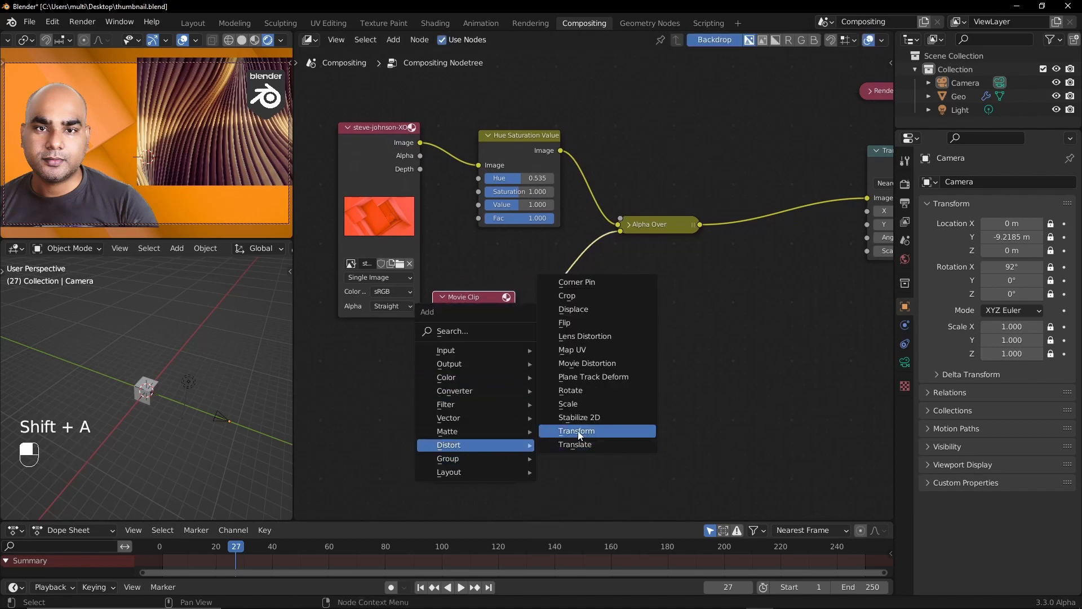
left_click(581, 434)
left_click(597, 354)
Set the movie clip's Transform to Scale 1.500, X -854.200 and Y -169.700 so the clip fills the frame
left_click(598, 360)
type("1.5")
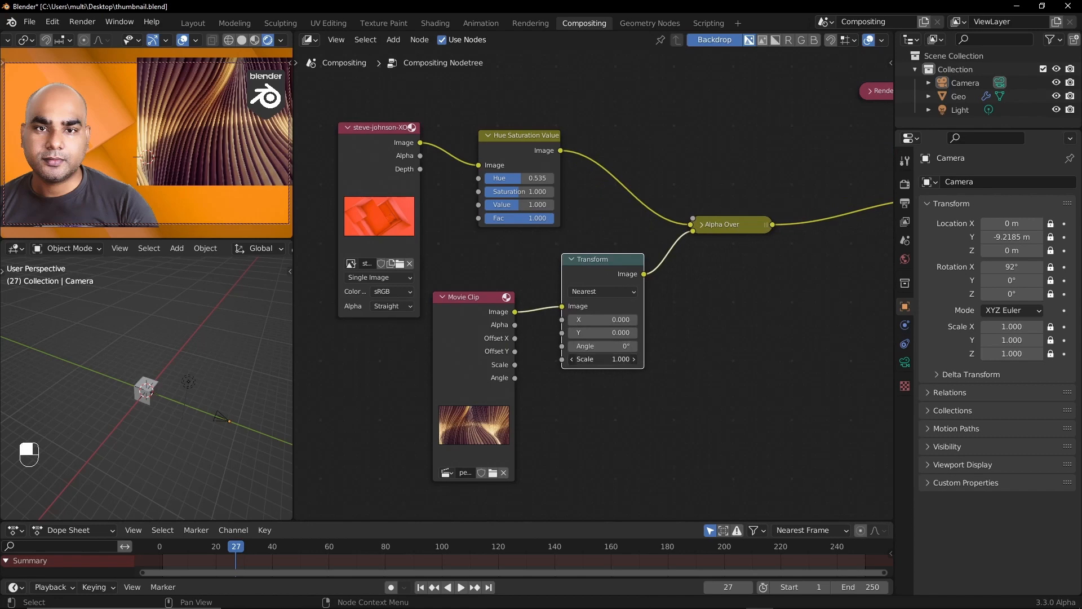
key("Return")
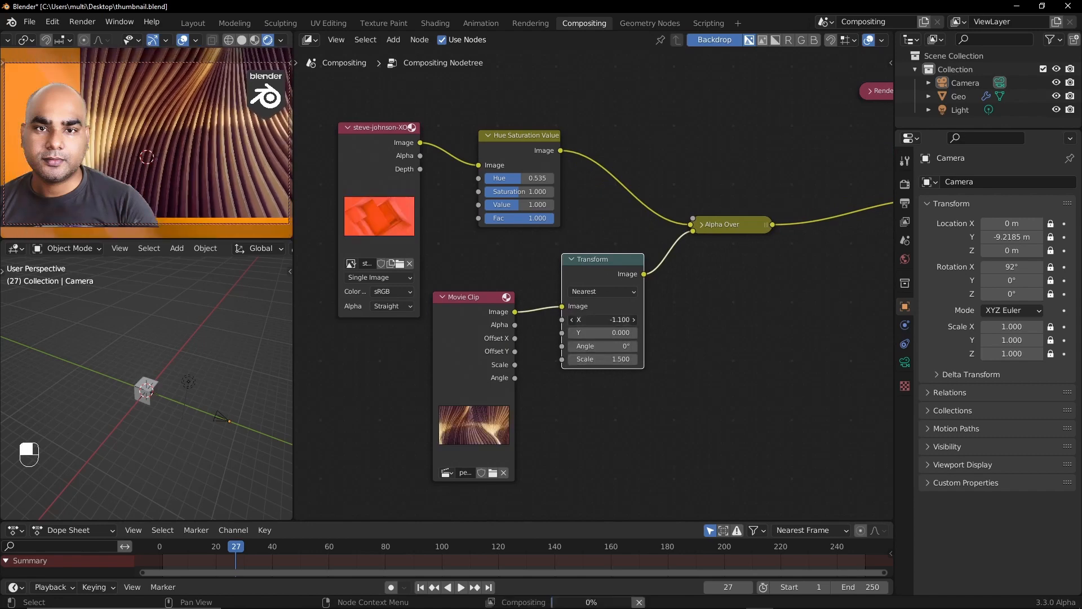
mouse_move(609, 320)
left_mouse_down()
mouse_move(626, 320)
mouse_move(552, 320)
mouse_move(609, 333)
left_mouse_up()
left_click_drag(603, 333, 538, 332)
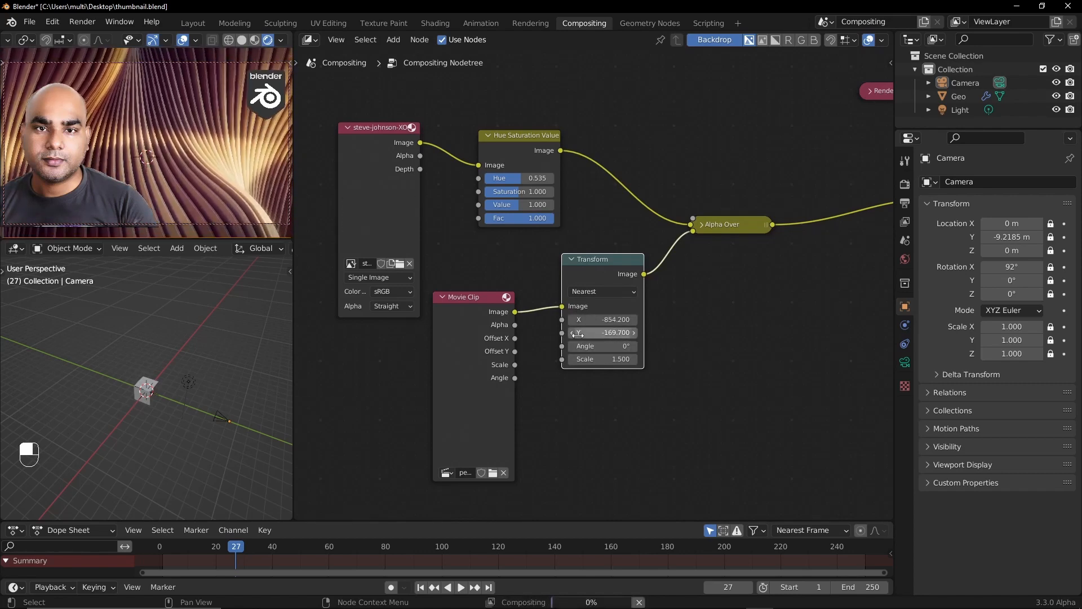
Expand the collapsed Alpha Over node that merges the movie clip and move it upward
middle_click_drag(710, 270, 544, 286)
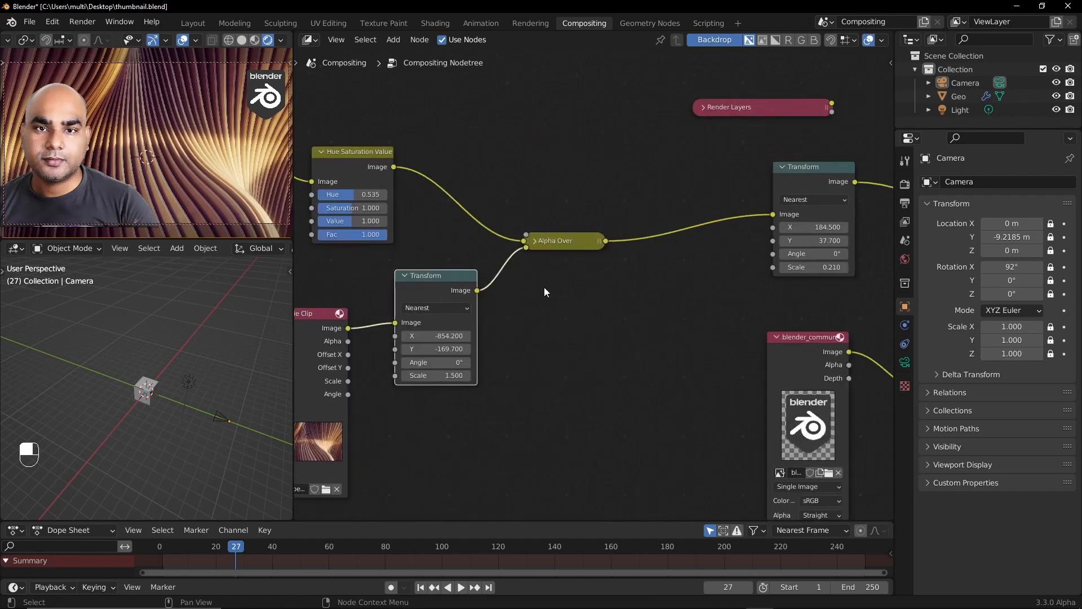
left_click(535, 241)
left_click_drag(536, 240, 539, 173)
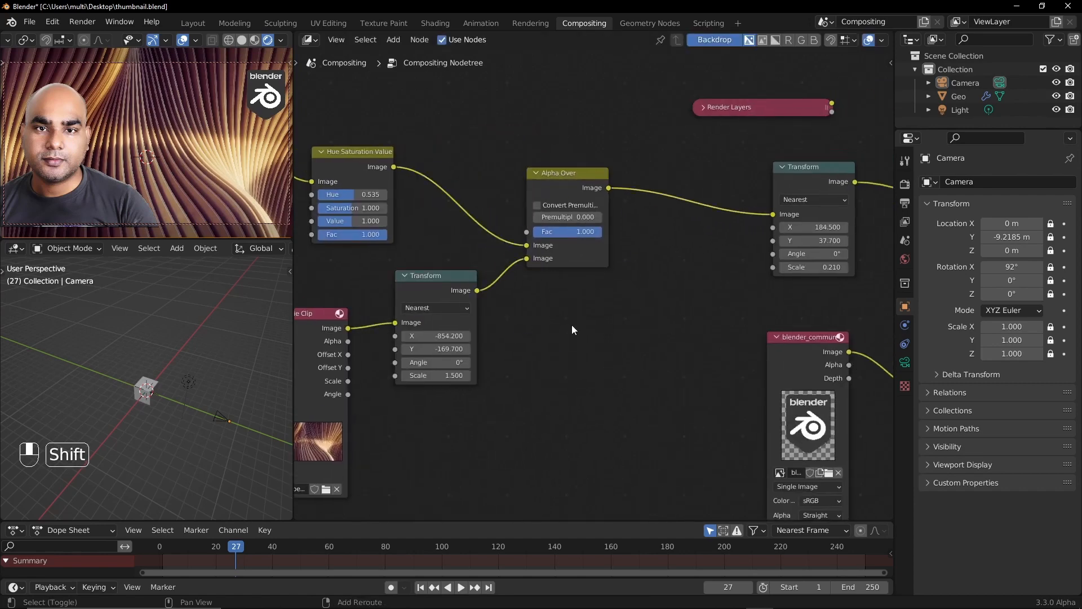
Add a Mix node below the Alpha Over node that merges the movie clip with the background
key("shift+a")
left_click(524, 209)
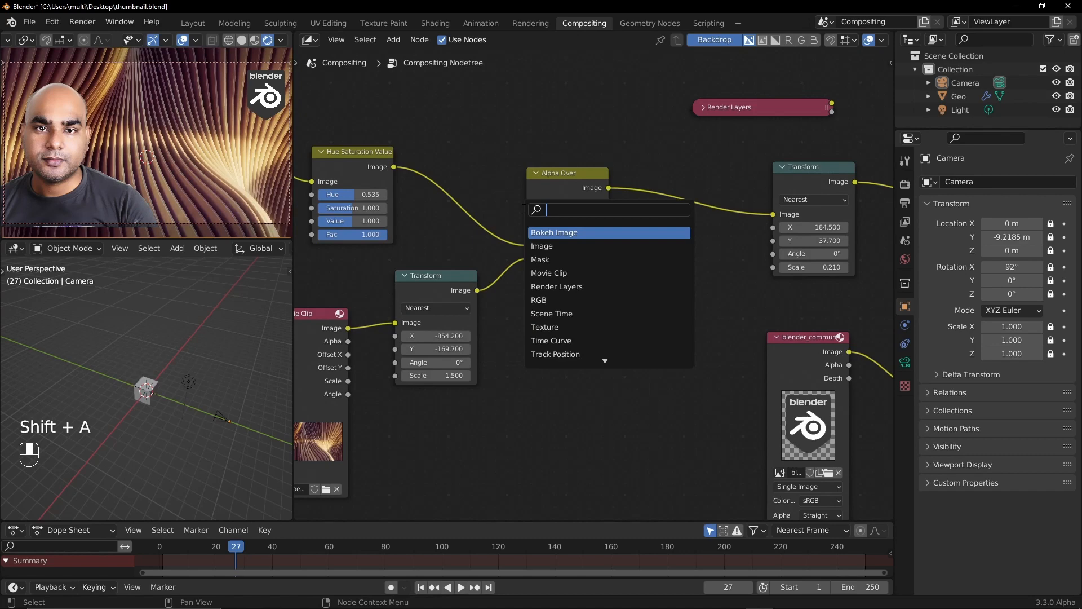
type("mi")
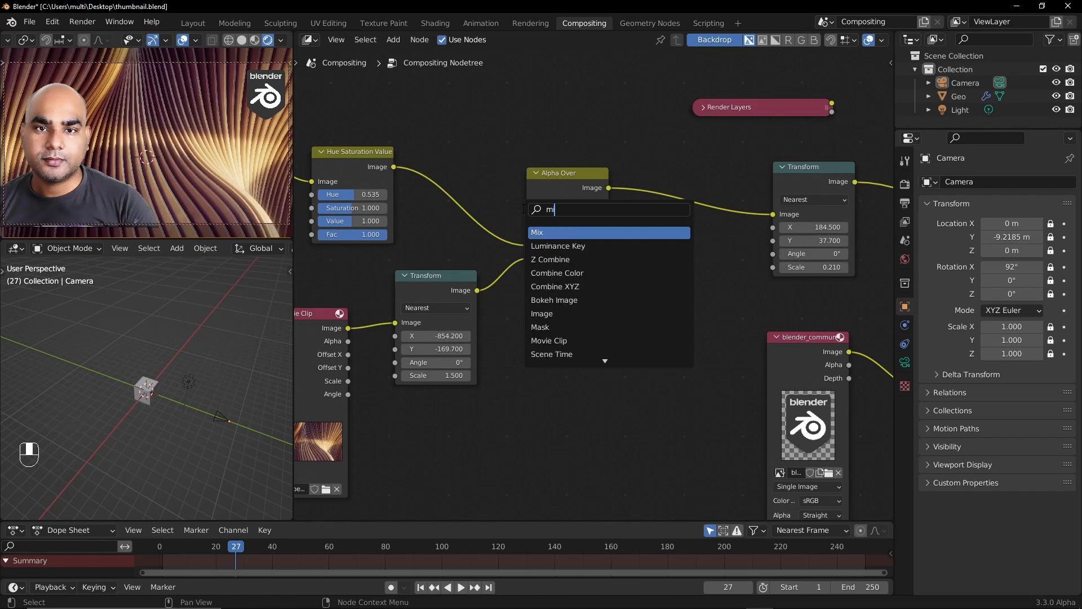
type("x")
left_click(549, 233)
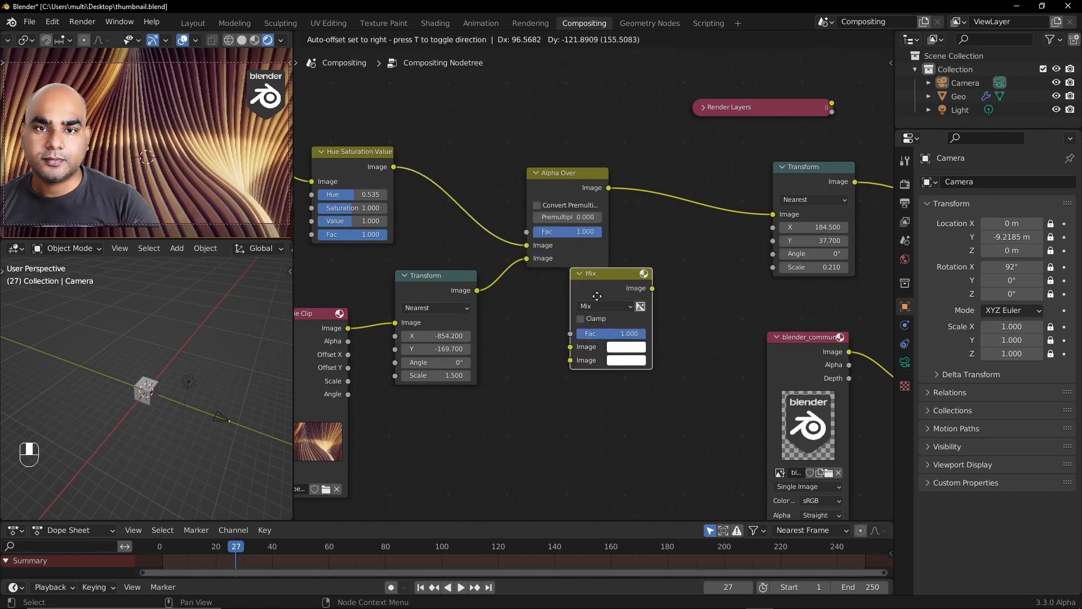
left_click(617, 305)
Connect the Hue Saturation Value and movie clip Transform outputs to the Mix node's image inputs, and its output to the following Transform node
left_click_drag(393, 166, 590, 358)
left_click_drag(477, 290, 590, 372)
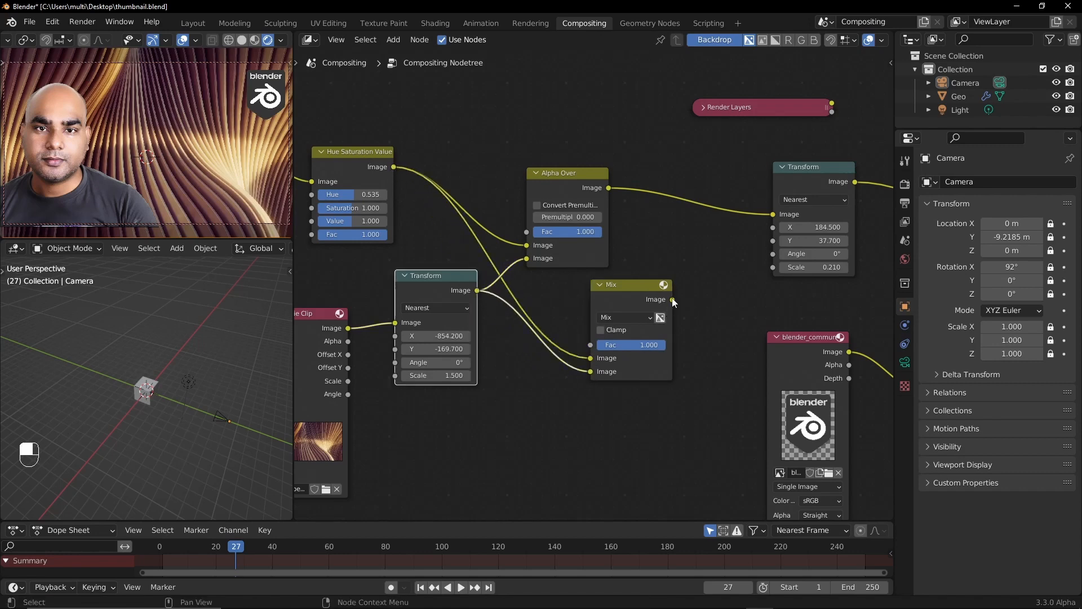
left_click_drag(673, 300, 773, 217)
Delete the bypassed Alpha Over node and move the Mix node into its place
left_click(585, 182)
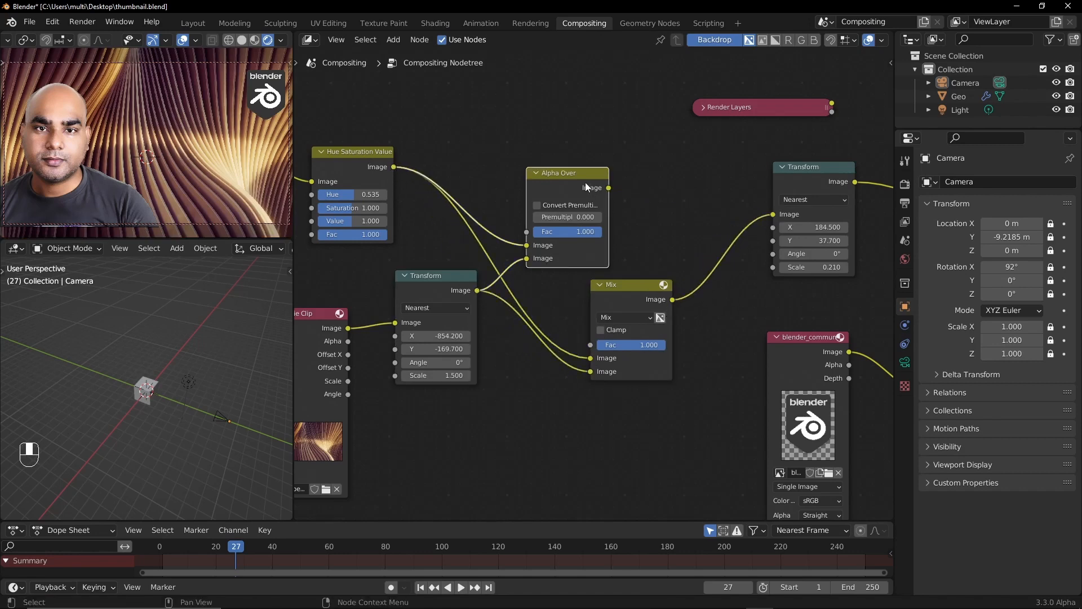
key("Delete")
left_click_drag(622, 299, 597, 187)
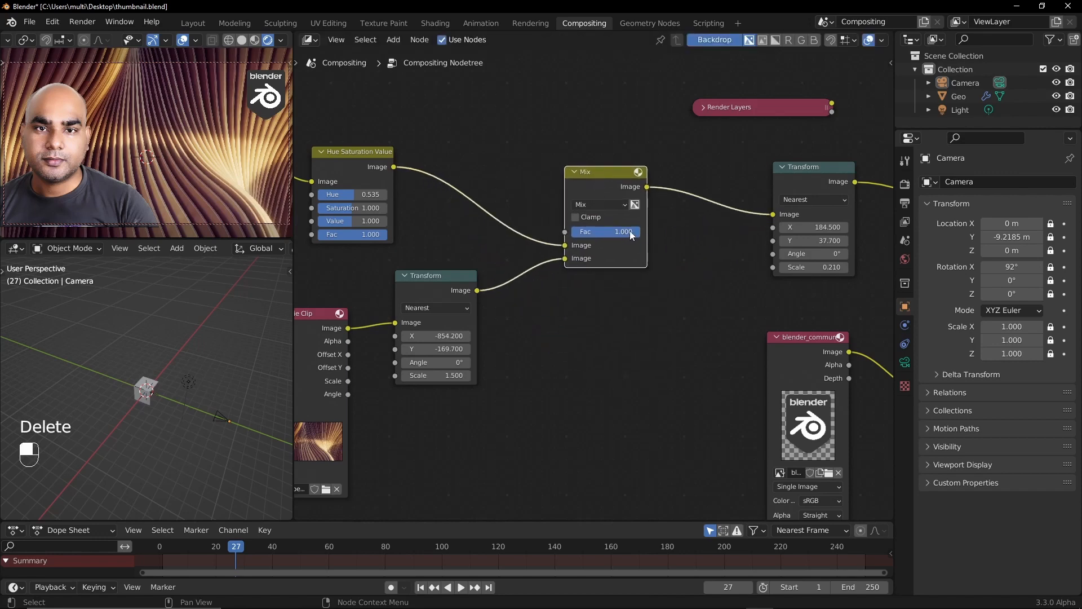
Try the Screen blending mode on the Mix node, and settle on Color Dodge with a factor of 0.357
left_click_drag(630, 231, 586, 231)
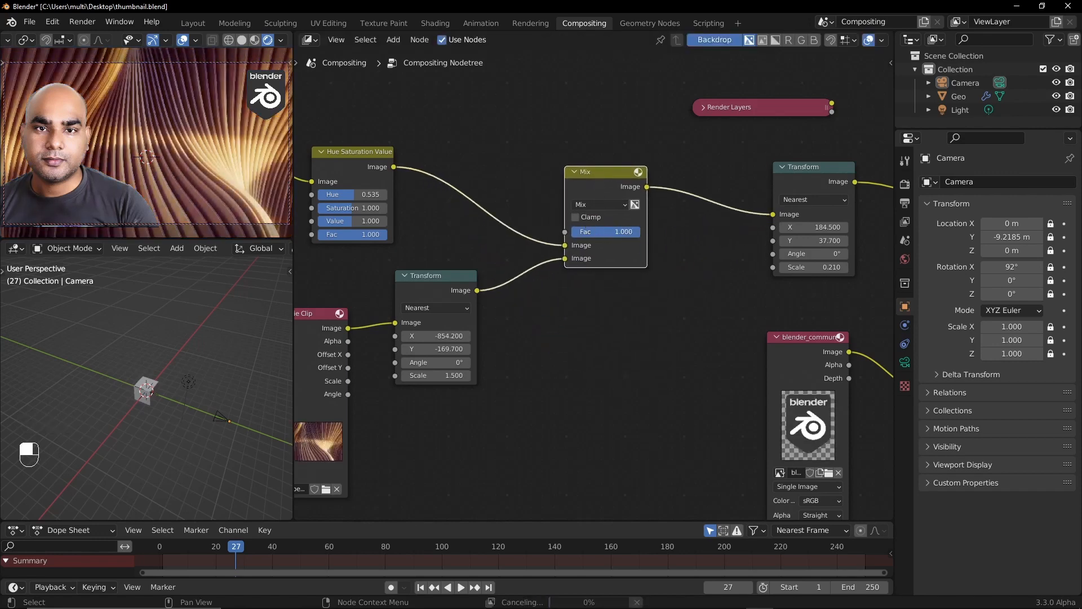
left_click(618, 204)
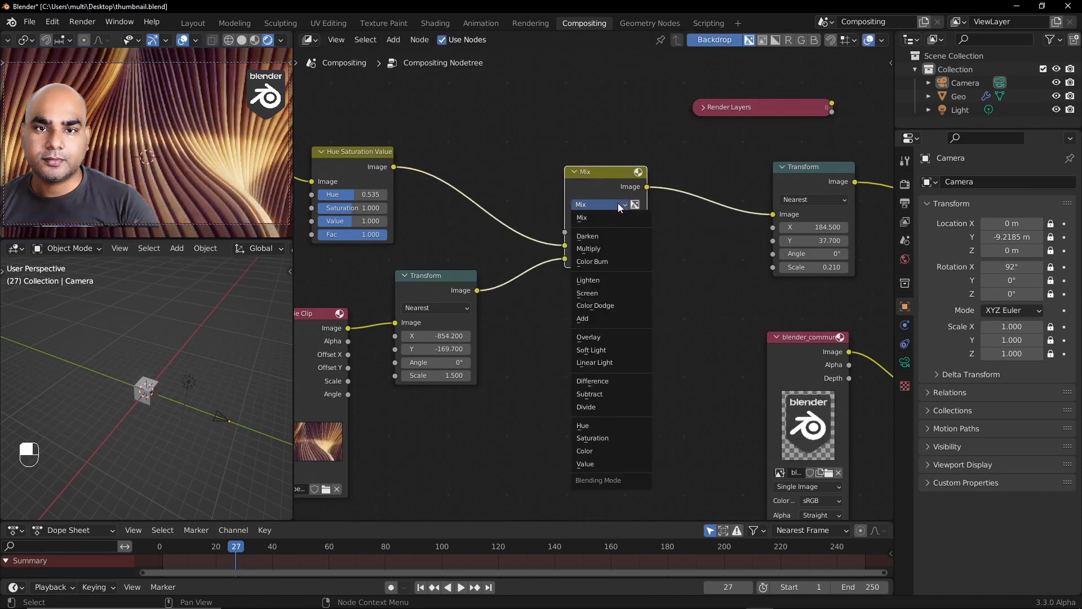
left_click(610, 297)
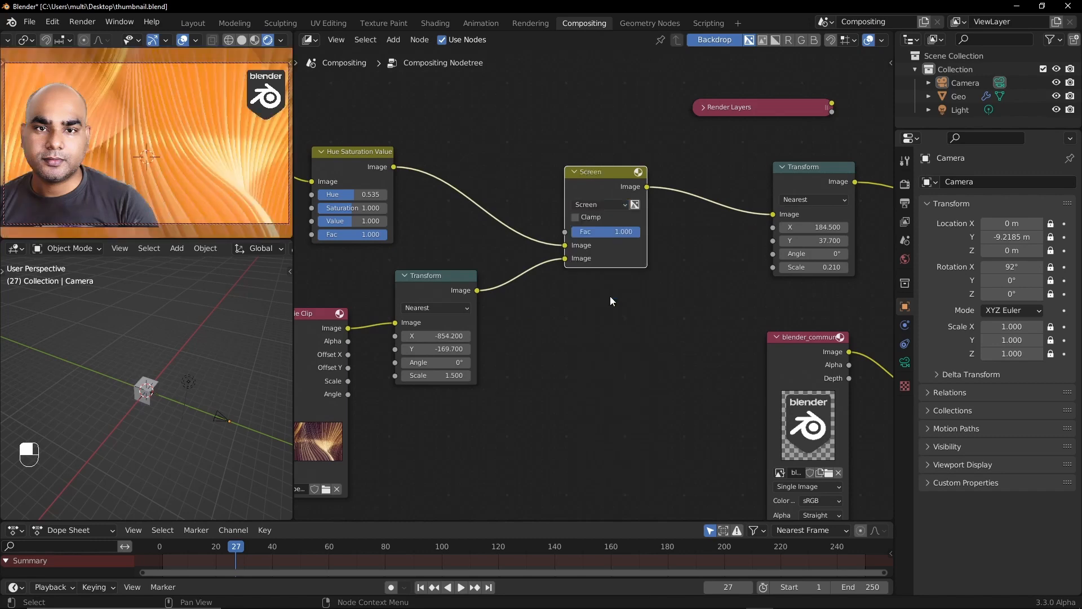
left_click(607, 207)
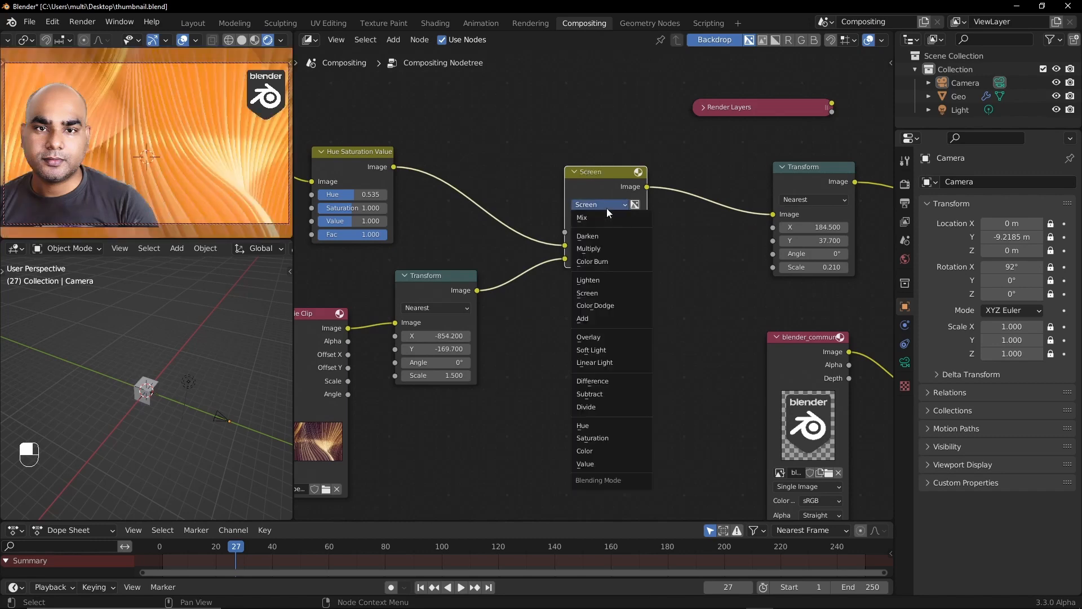
left_click(600, 305)
mouse_move(609, 231)
left_mouse_down()
mouse_move(553, 232)
mouse_move(568, 232)
left_mouse_up()
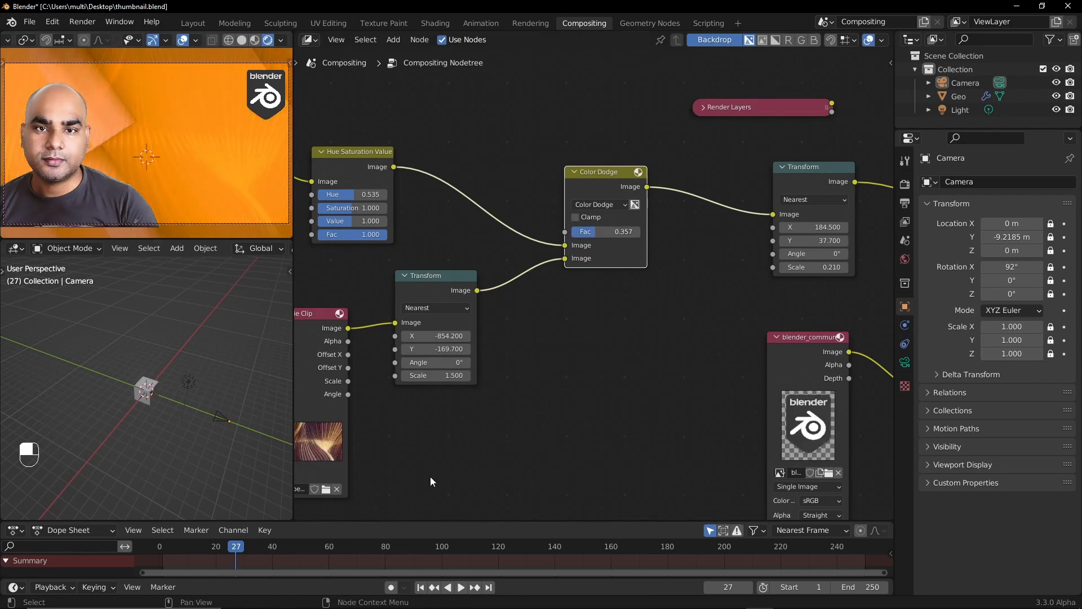
Preview the blended movie clip by playing the animation, and set the current frame to 78
key("space")
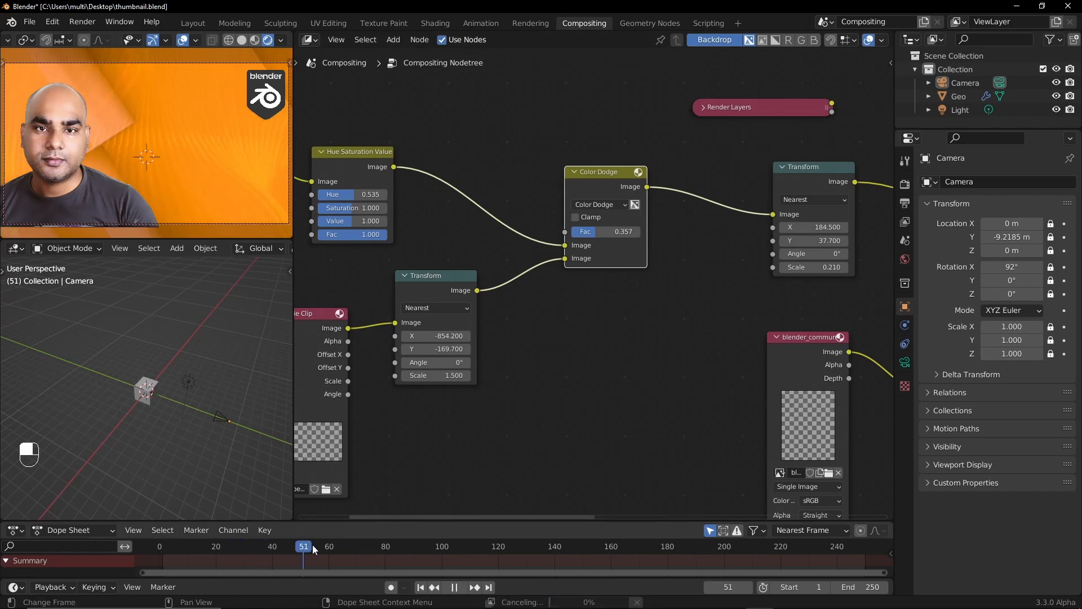
key("space")
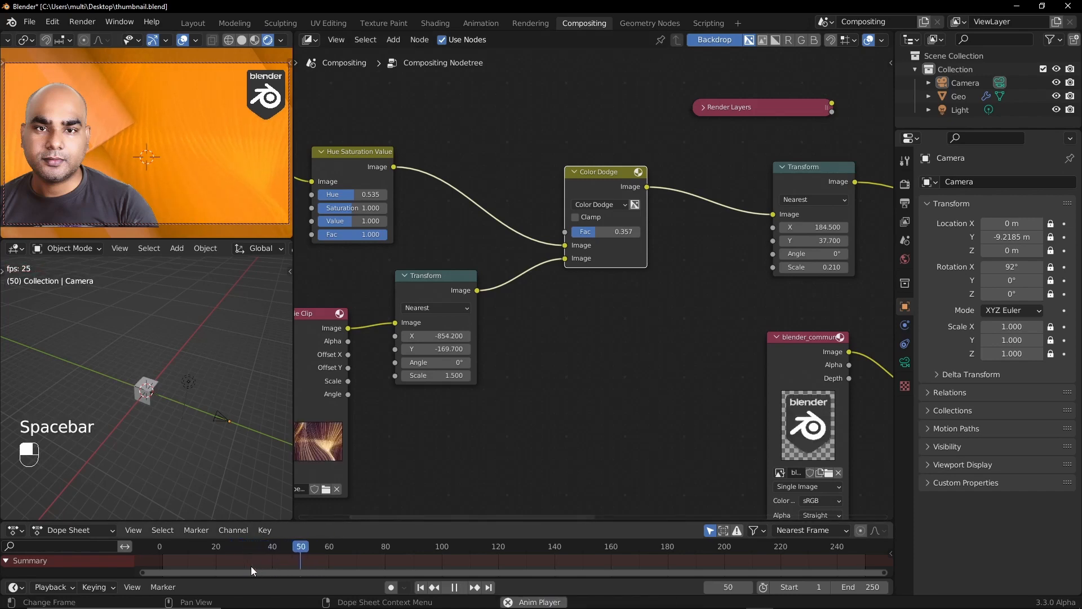
key("space")
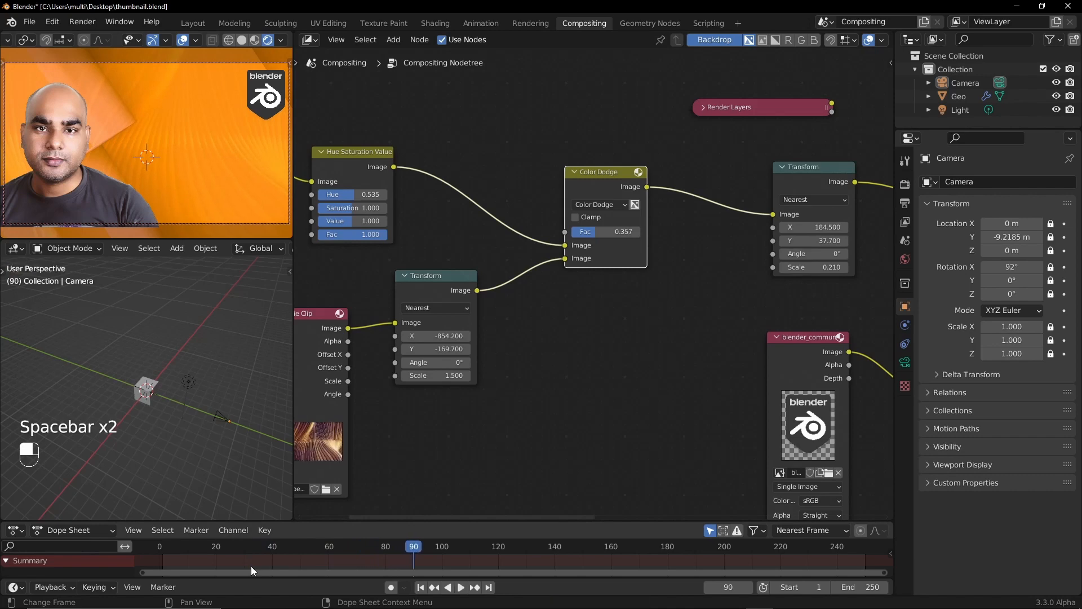
left_click_drag(415, 543, 380, 549)
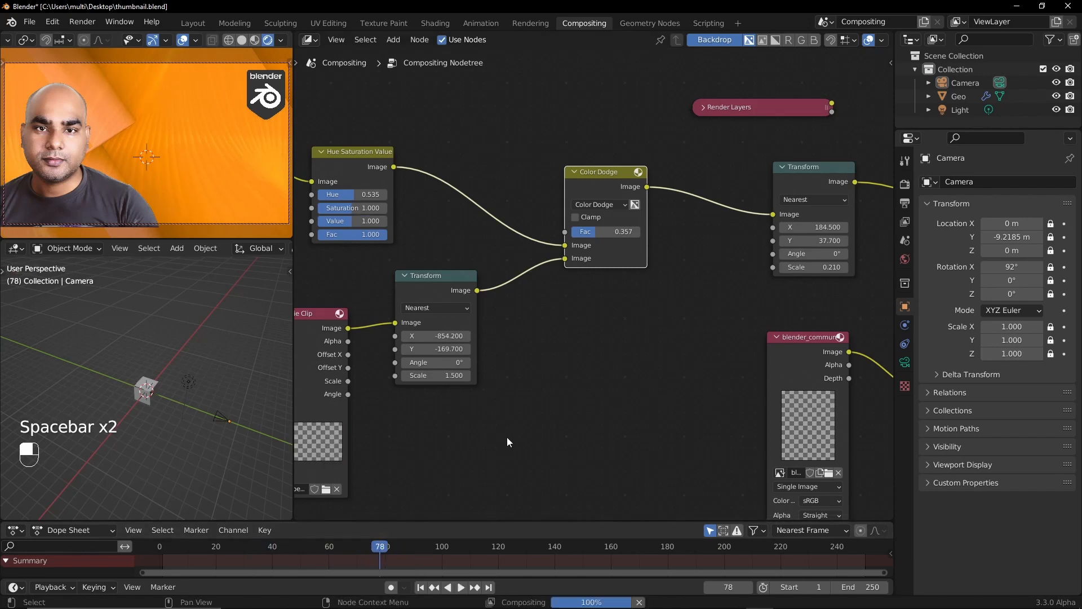
Move the unused Hindi.png image node out of the way above the Composite node and collapse it
scroll(544, 374, "down", 2)
middle_click_drag(544, 374, 396, 320)
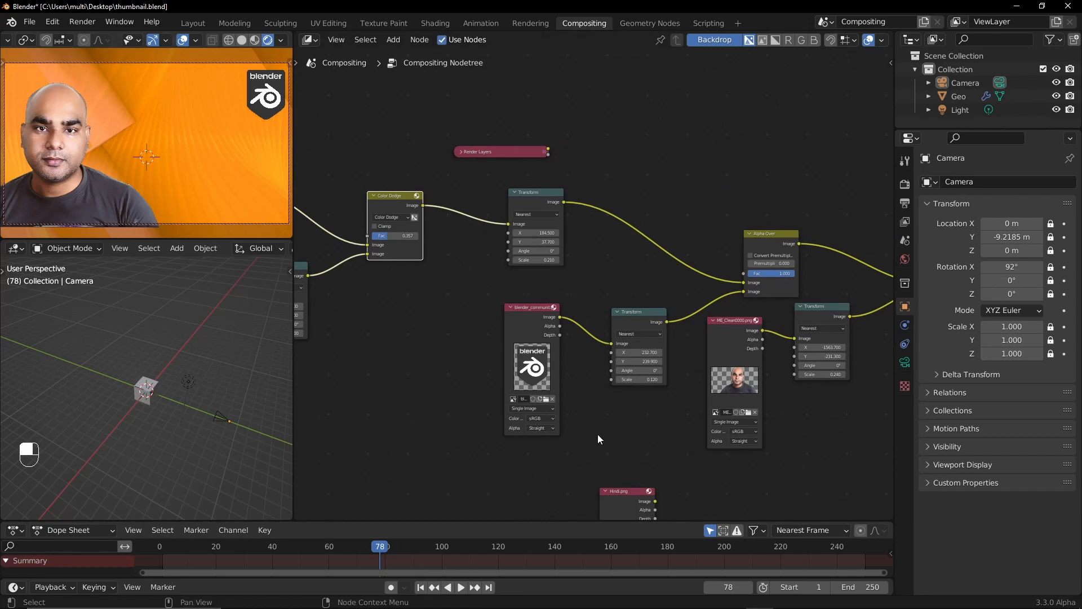
middle_click_drag(599, 437, 367, 350)
middle_click_drag(445, 442, 438, 412)
left_click_drag(364, 425, 699, 296)
middle_click_drag(699, 296, 672, 373)
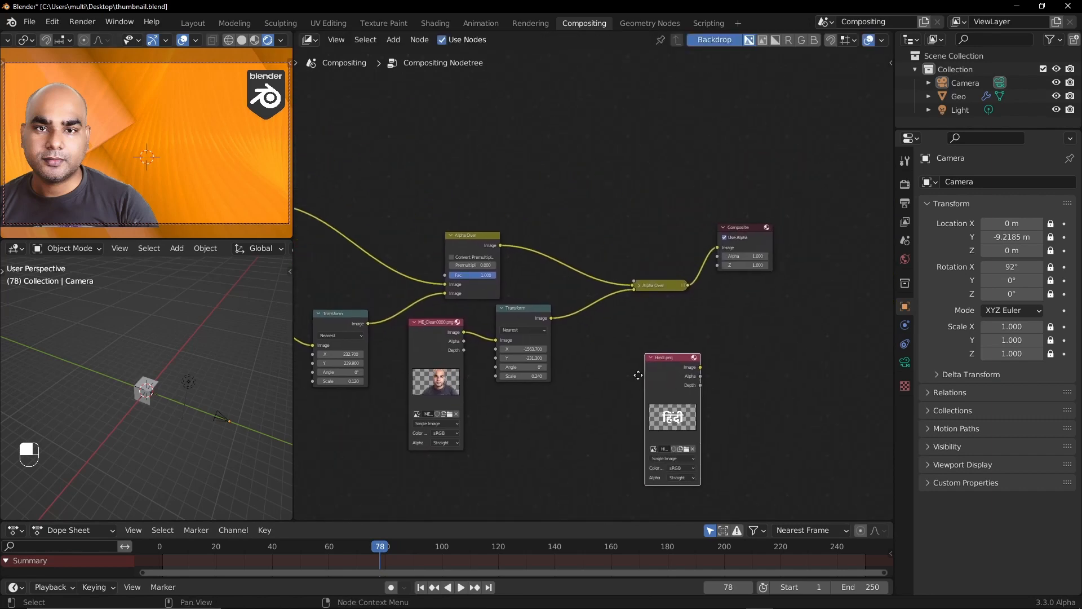
left_click_drag(672, 374, 801, 138)
left_click(672, 84)
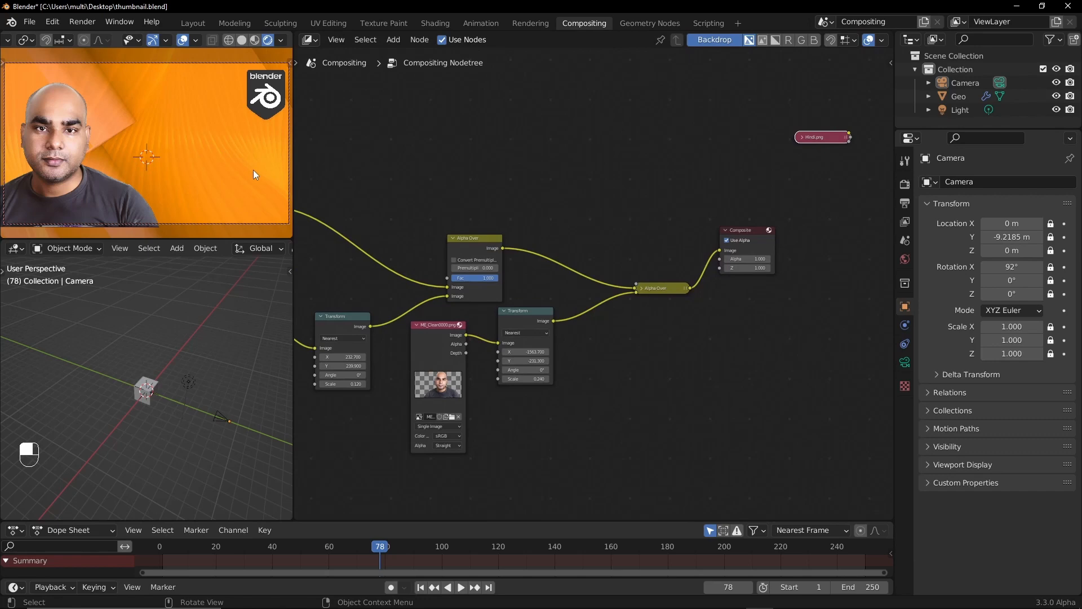
Select the Geo cube in the 3D viewport
scroll(204, 431, "up", 3)
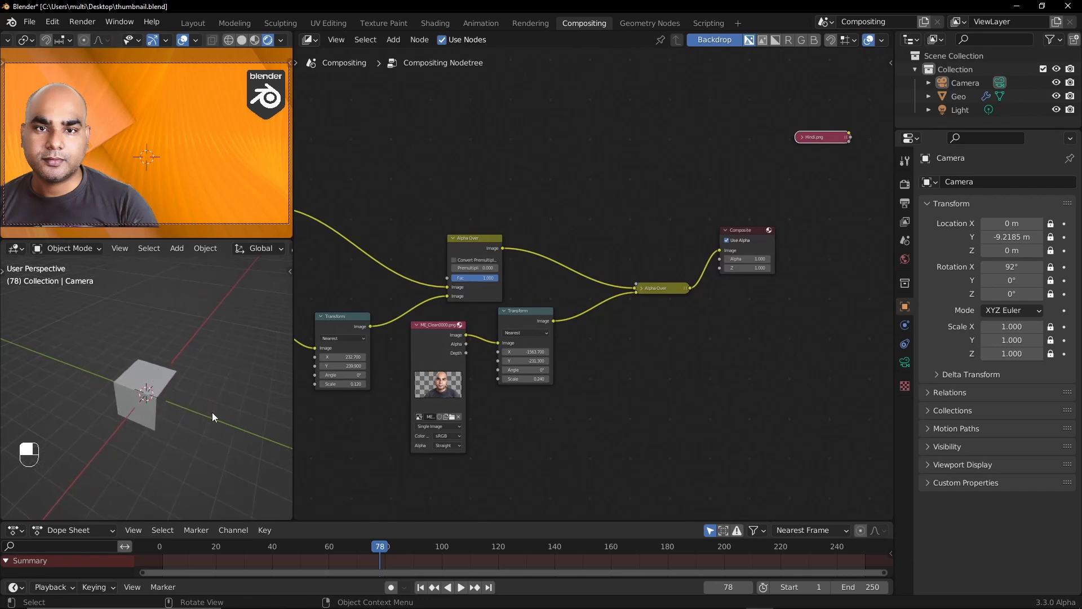
middle_click_drag(212, 412, 181, 422)
left_click(148, 376)
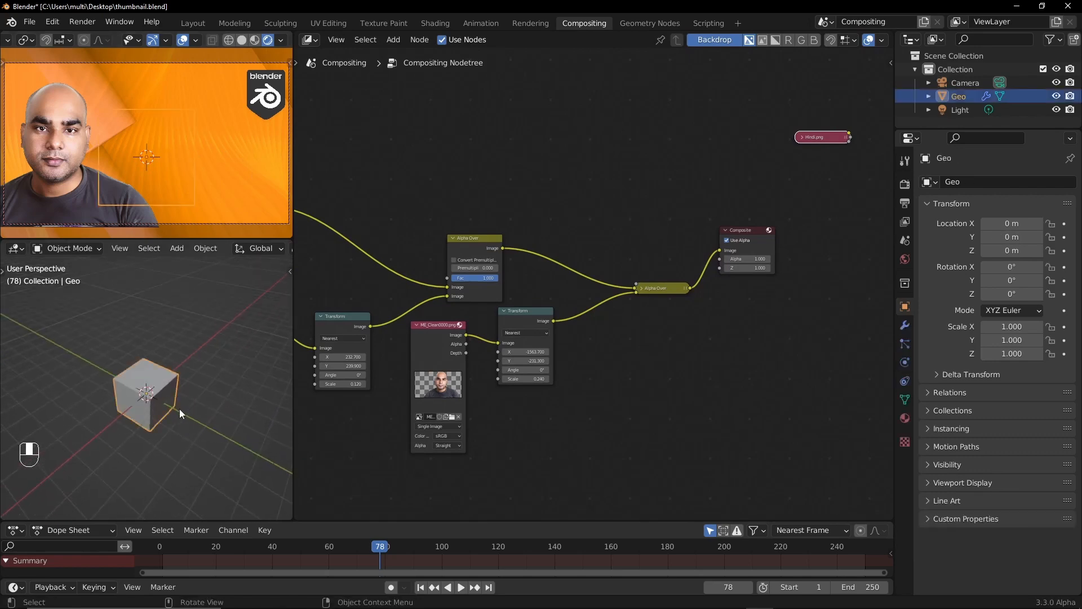
Try deleting the Geo cube to add a text object instead, and undo the deletion
key("x")
left_click(180, 413)
middle_click_drag(202, 400, 174, 406)
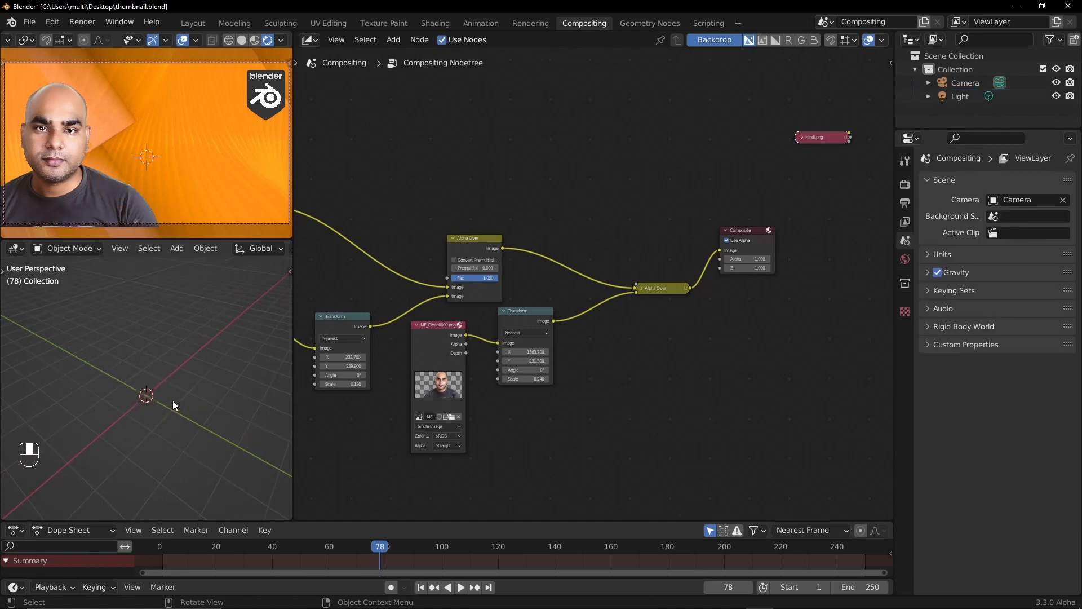
key("shift+a")
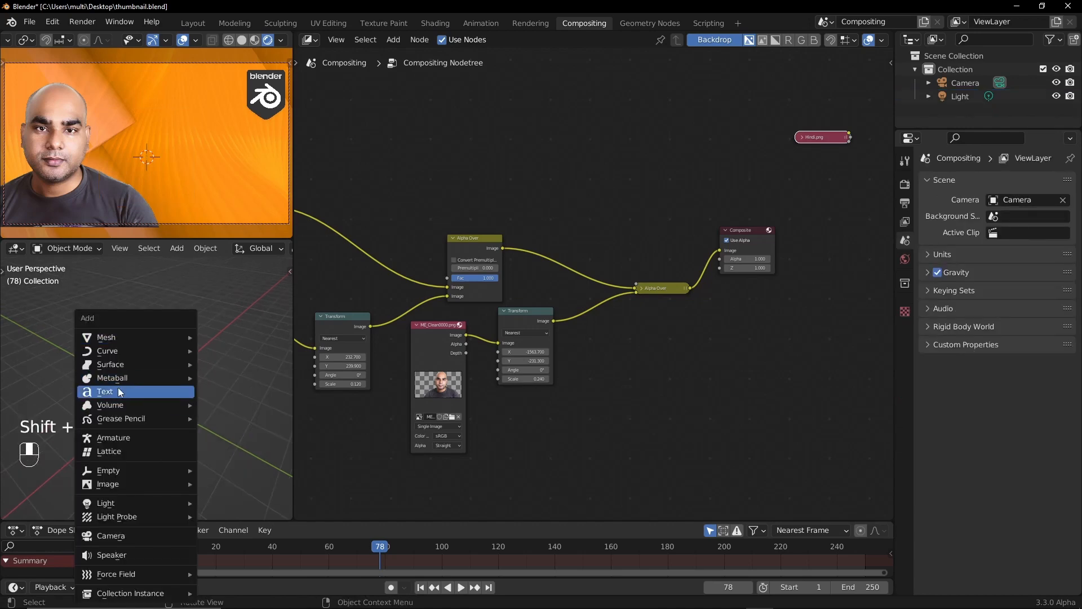
mouse_move(197, 395)
middle_mouse_down()
mouse_move(182, 384)
mouse_move(198, 385)
middle_mouse_up()
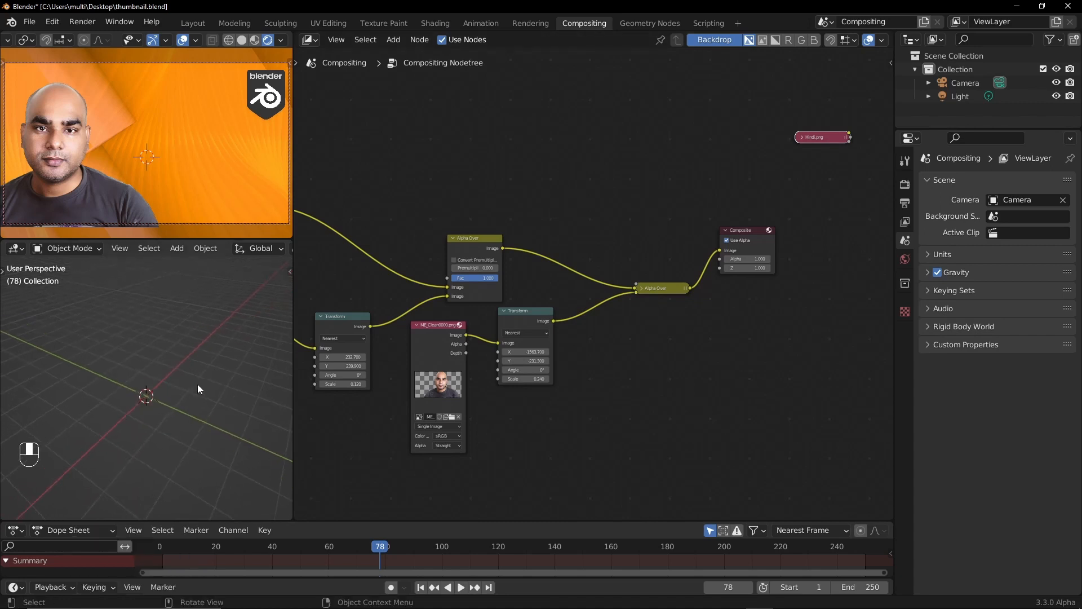
key("ctrl+z")
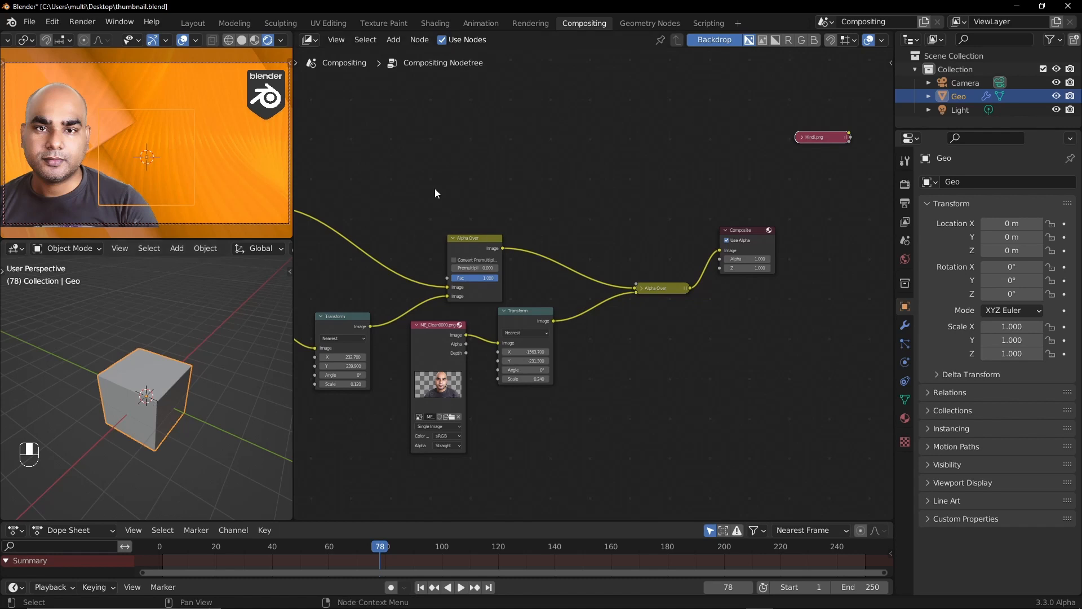
Switch the compositor area to the Geometry Node Editor showing the Geo object's node tree
scroll(435, 188, "down", 3)
middle_click_drag(434, 191, 604, 158)
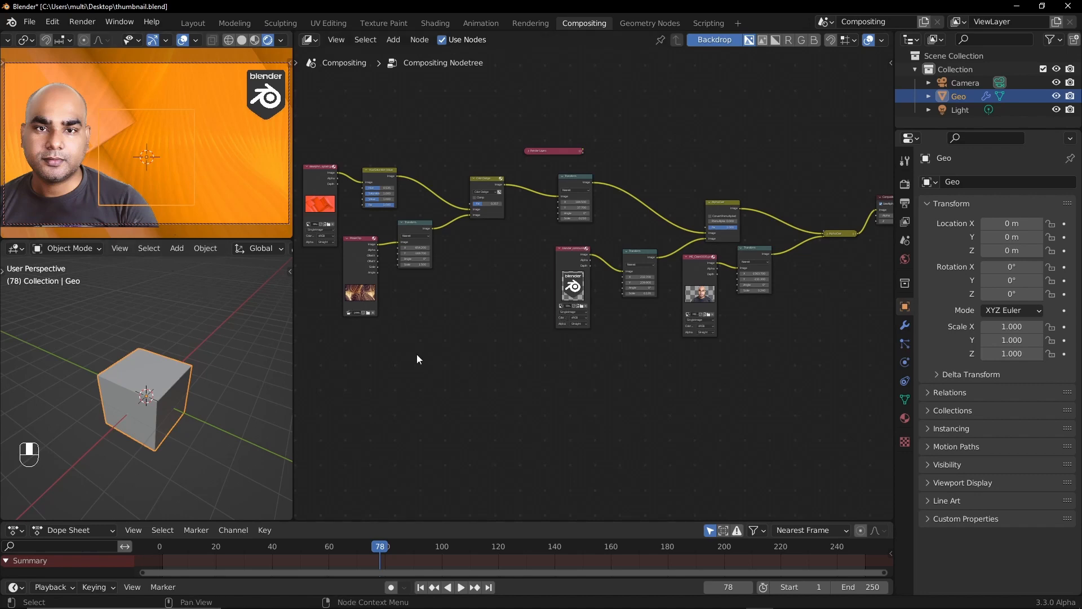
left_click(313, 41)
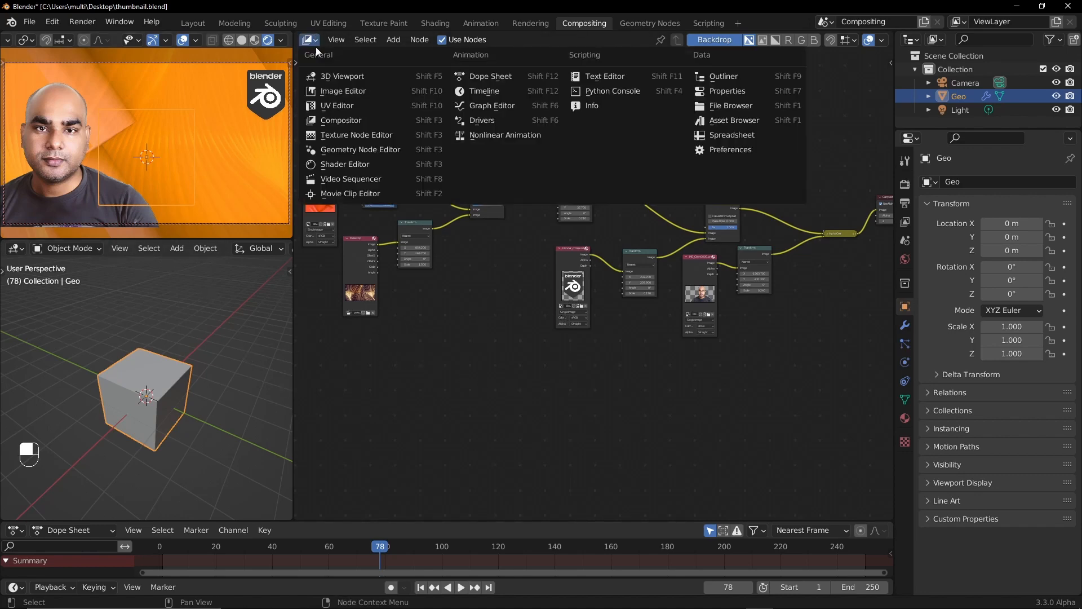
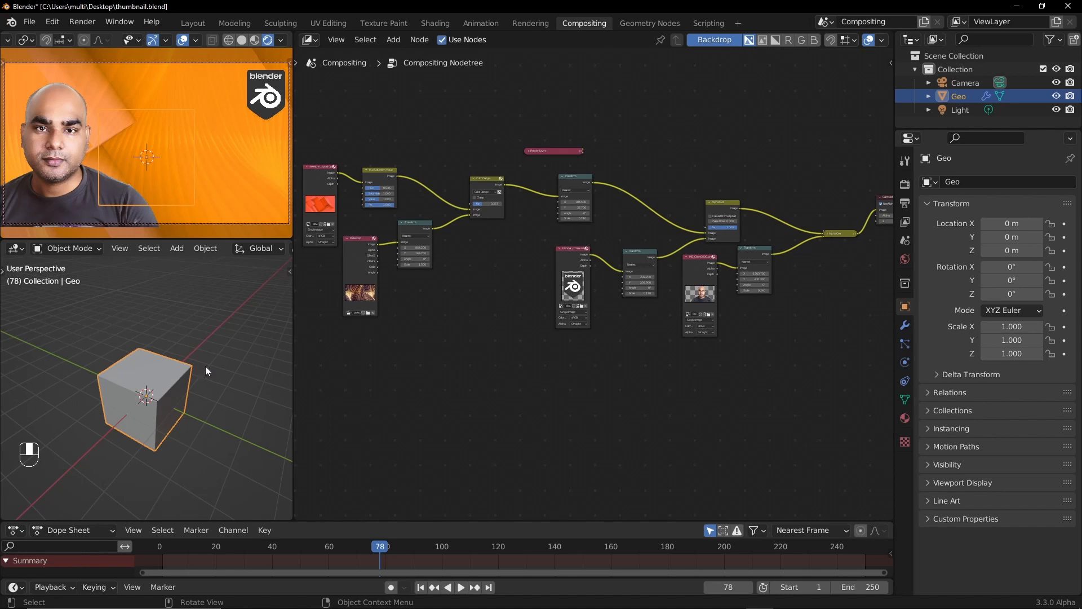
left_click(319, 39)
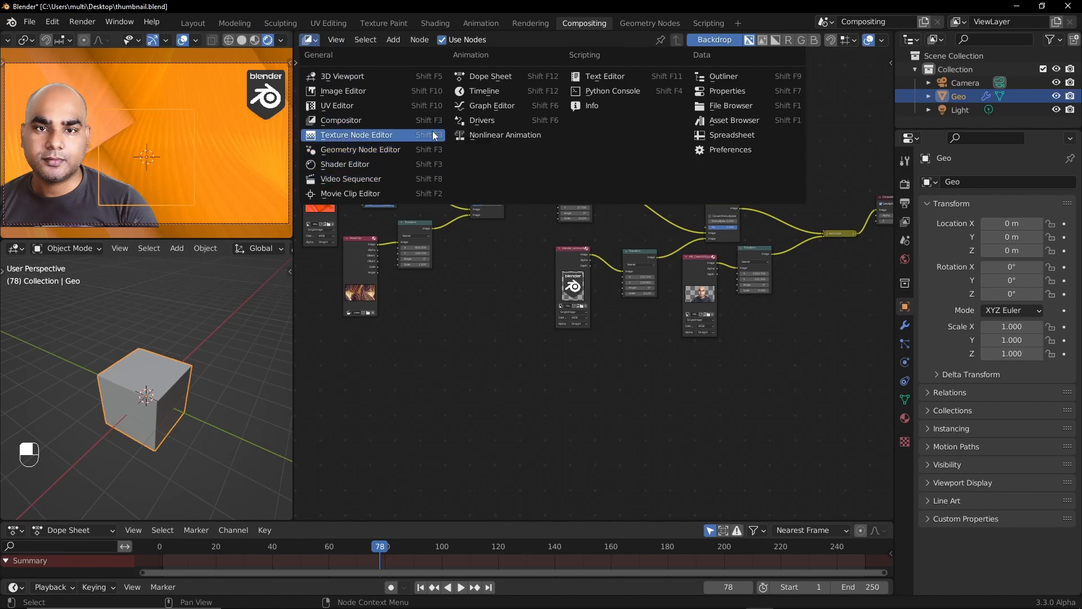
key("shift")
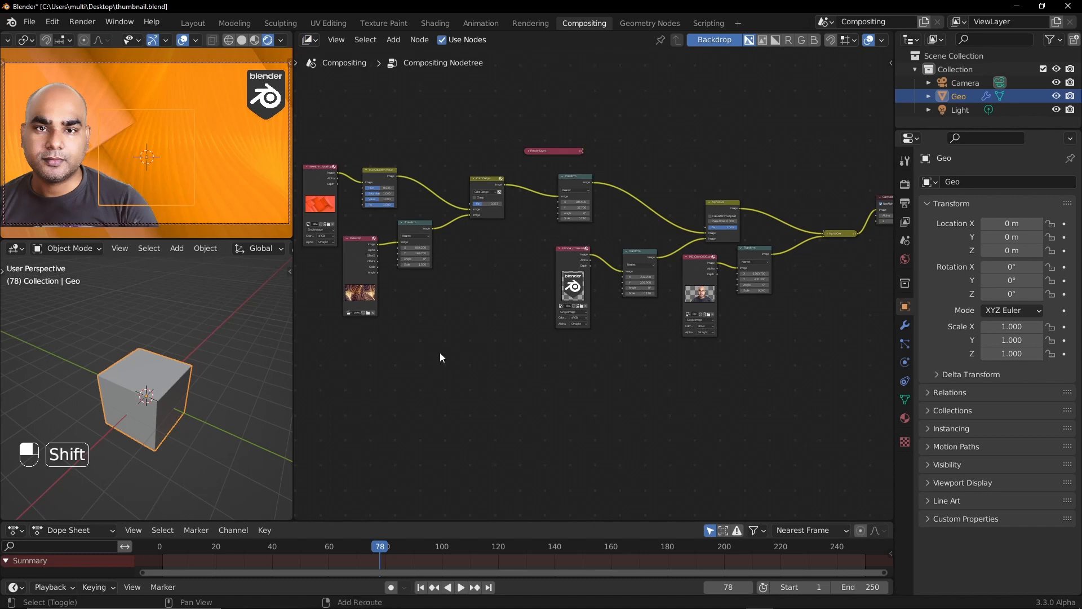
key("shift+F3")
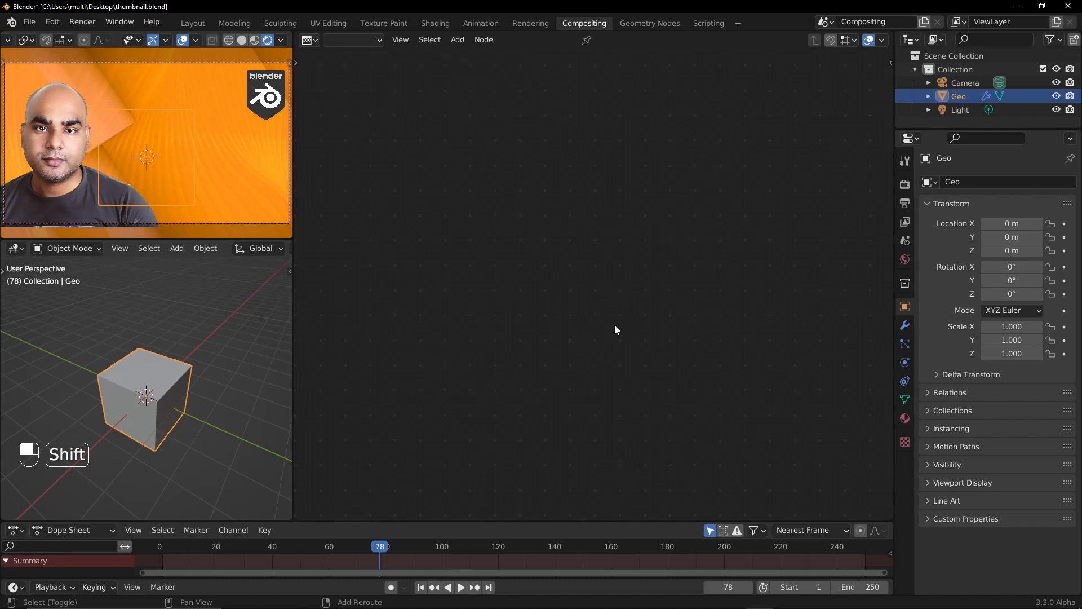
key("shift+F3")
key("shift+F3")
key("shift+F3")
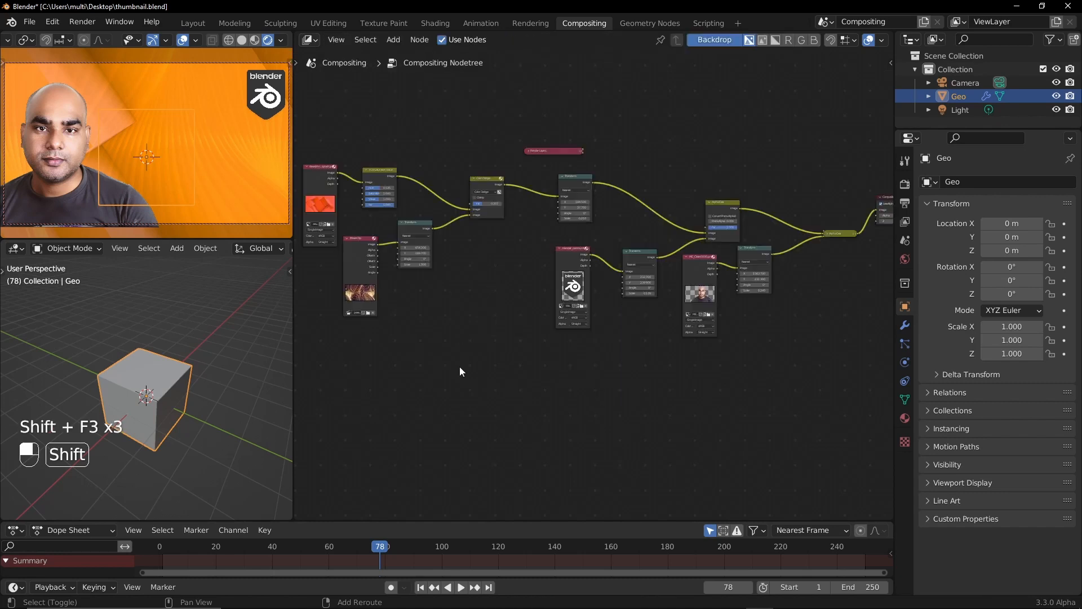
key("shift+F3")
key("shift+F3")
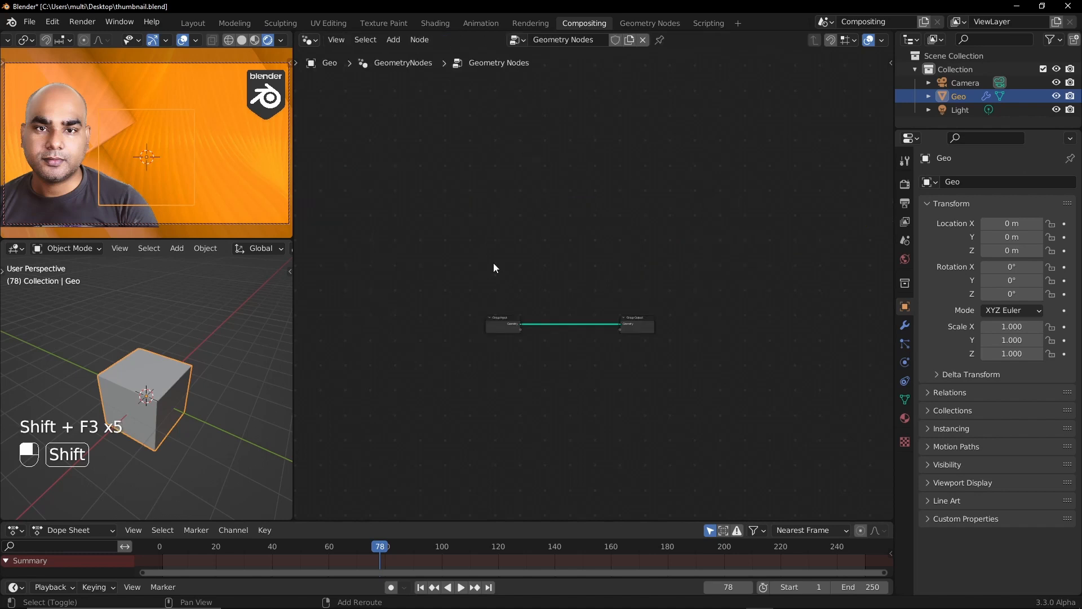
Disconnect the Group Input geometry from the Group Output in the Geo object's node tree
scroll(577, 404, "up", 2)
middle_click_drag(566, 412, 626, 286)
scroll(644, 258, "up", 2)
scroll(648, 300, "up", 2)
left_click_drag(755, 226, 632, 330)
Add a String to Curves node below the Group Input and connect its Curve Instances to the Group Output geometry
key("shift+a")
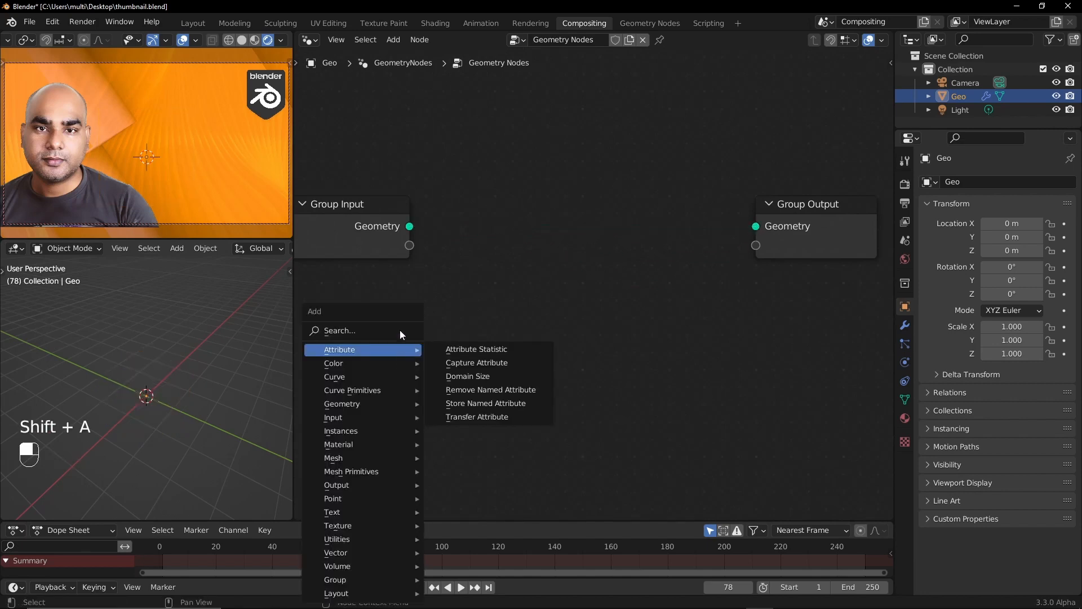
left_click(394, 39)
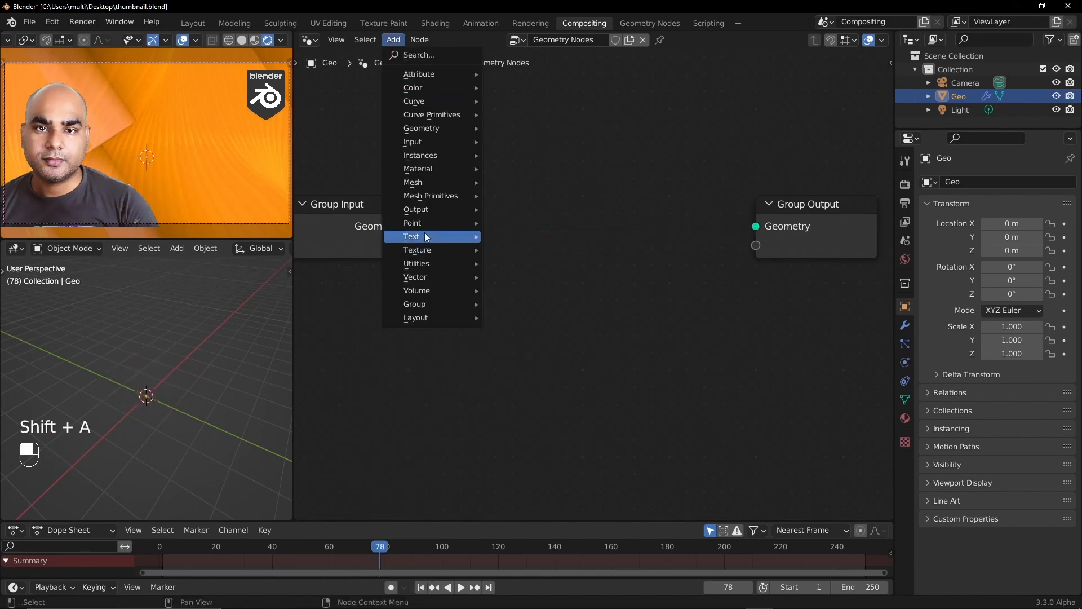
mouse_move(436, 236)
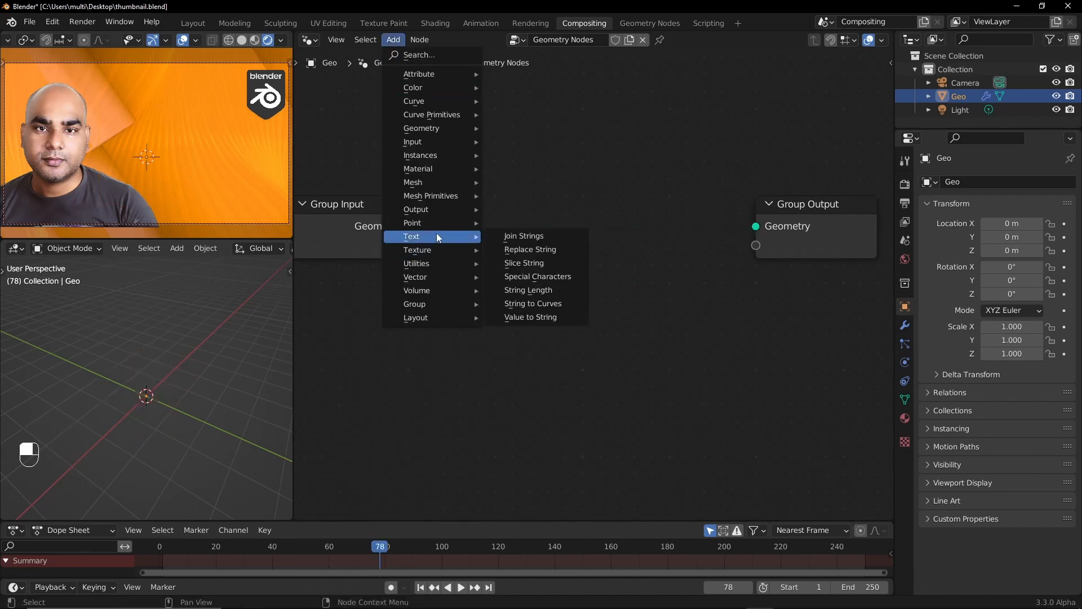
left_click(532, 304)
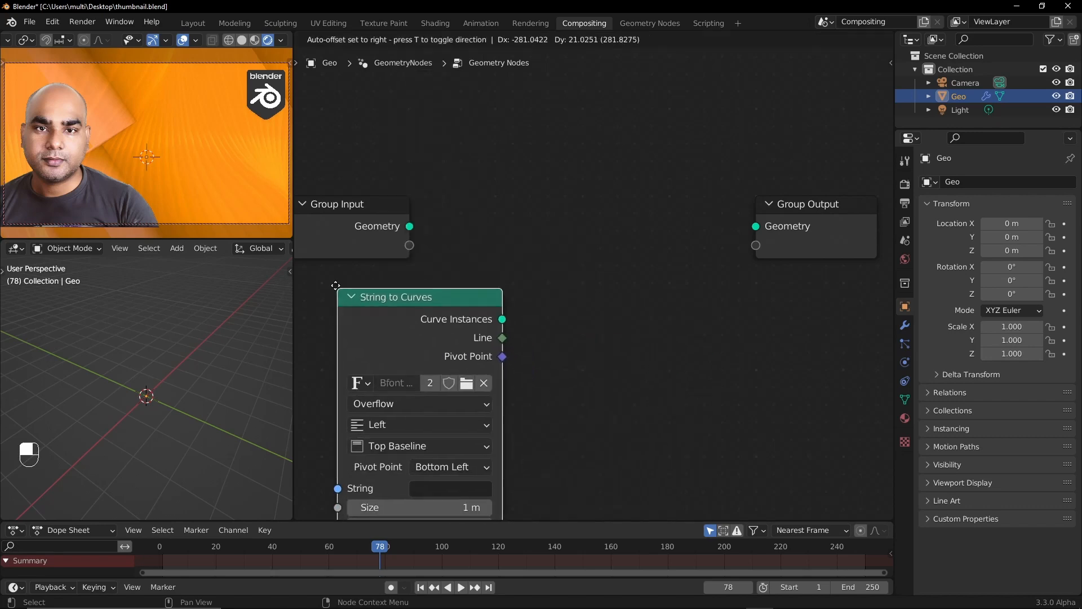
left_click(563, 259)
left_click_drag(532, 229, 791, 140)
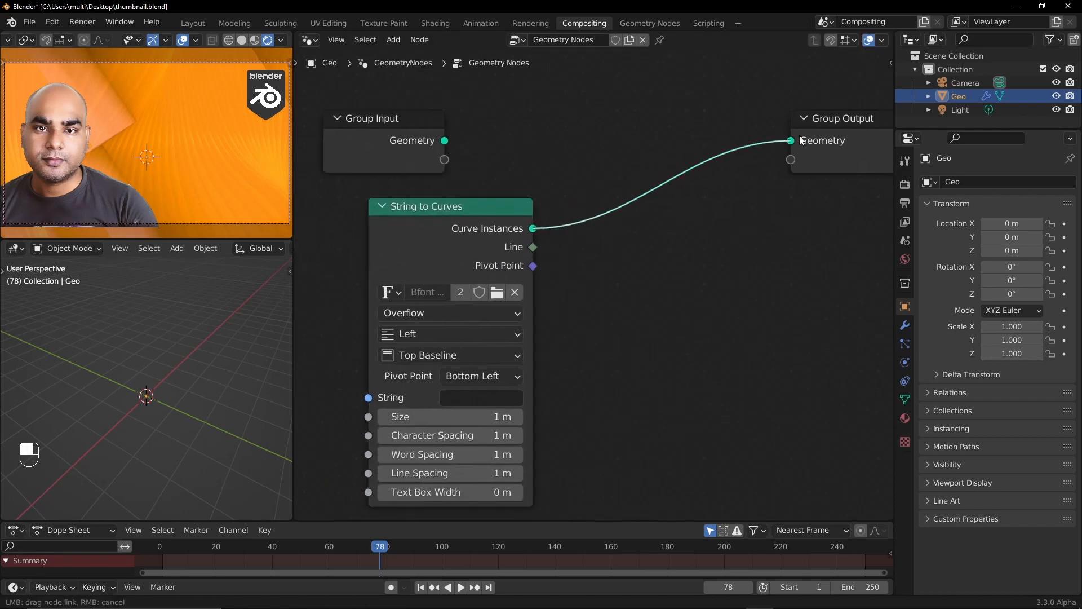
left_click_drag(445, 224, 397, 219)
left_click(391, 218)
Set the String to Curves node's text to COMPOSITOR
middle_click_drag(531, 337, 614, 281)
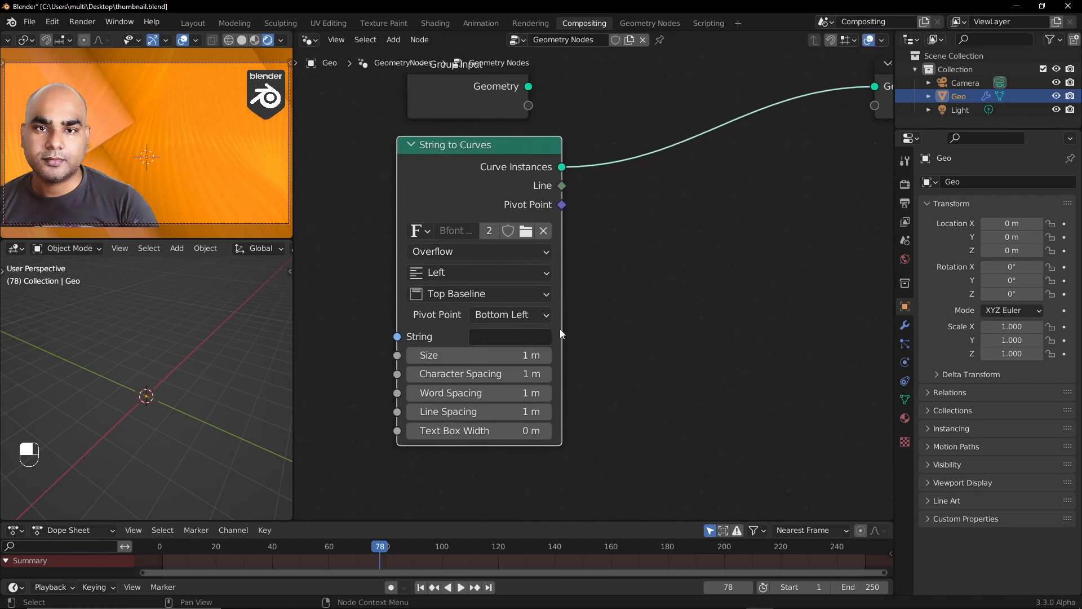
left_click(496, 350)
key("Escape")
left_click(529, 336)
type("Cod")
key("BackSpace")
key("BackSpace")
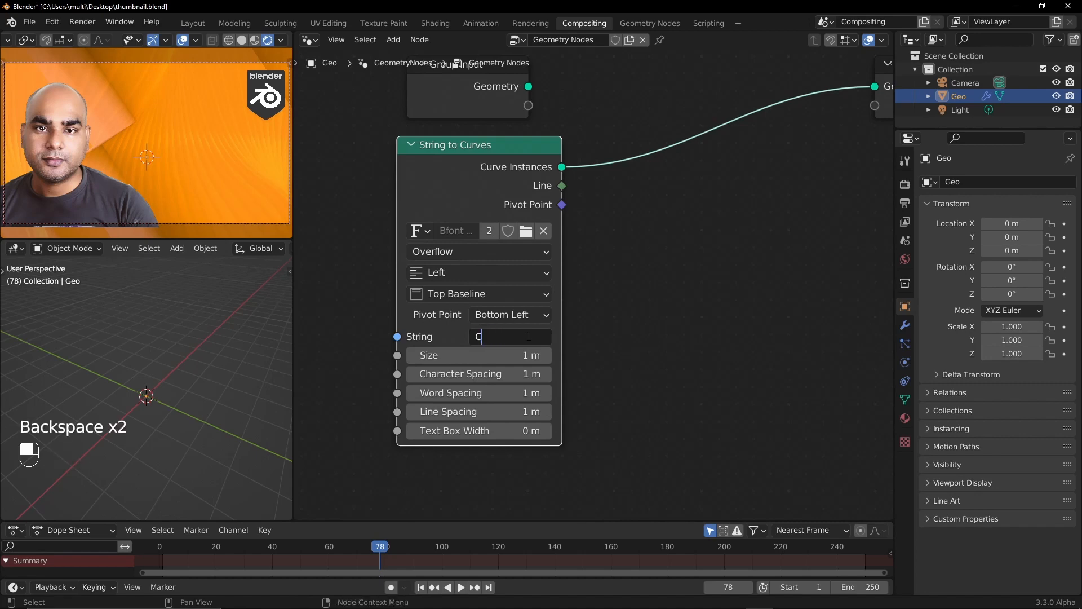
type("OMPO")
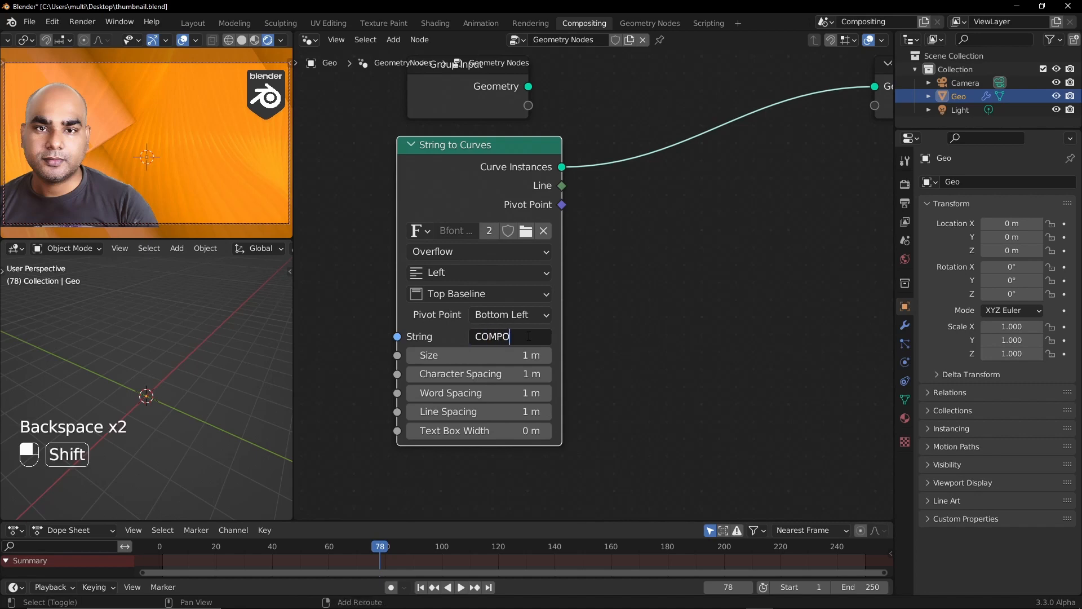
type("SITOR")
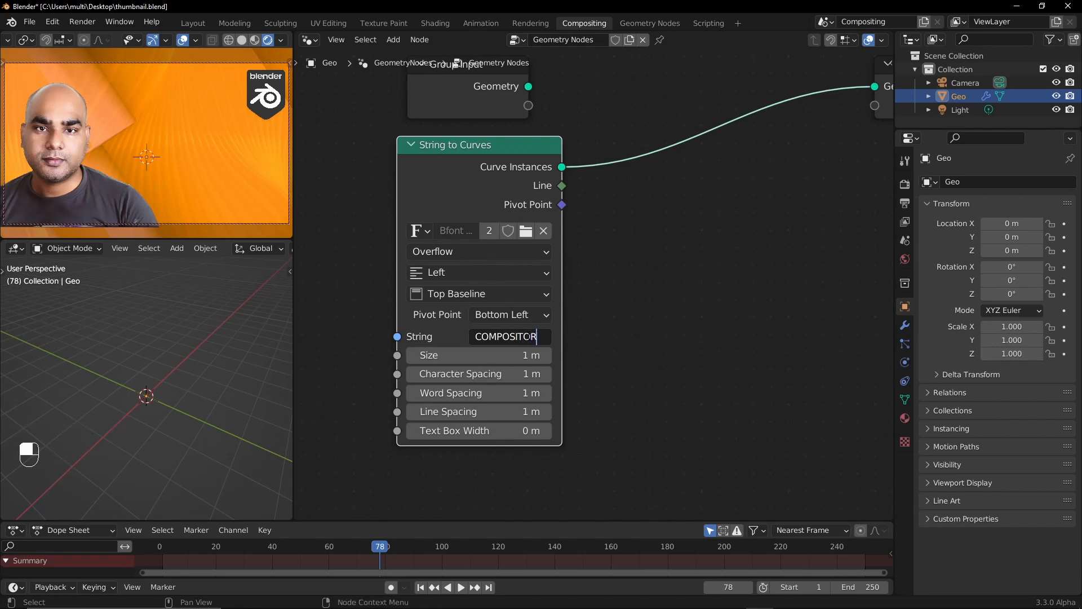
key("Return")
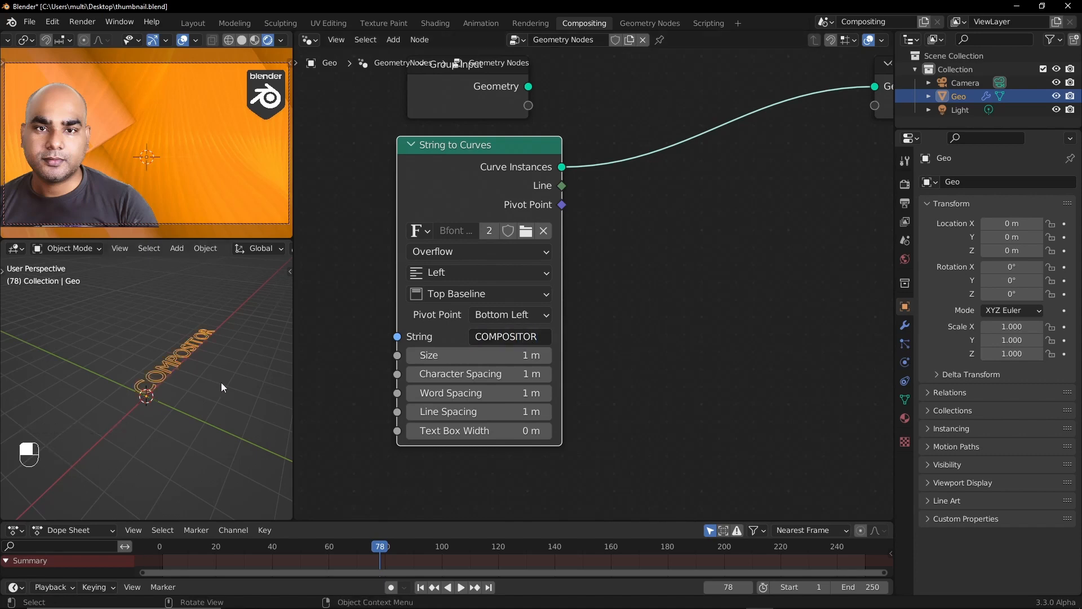
middle_click_drag(221, 382, 134, 446)
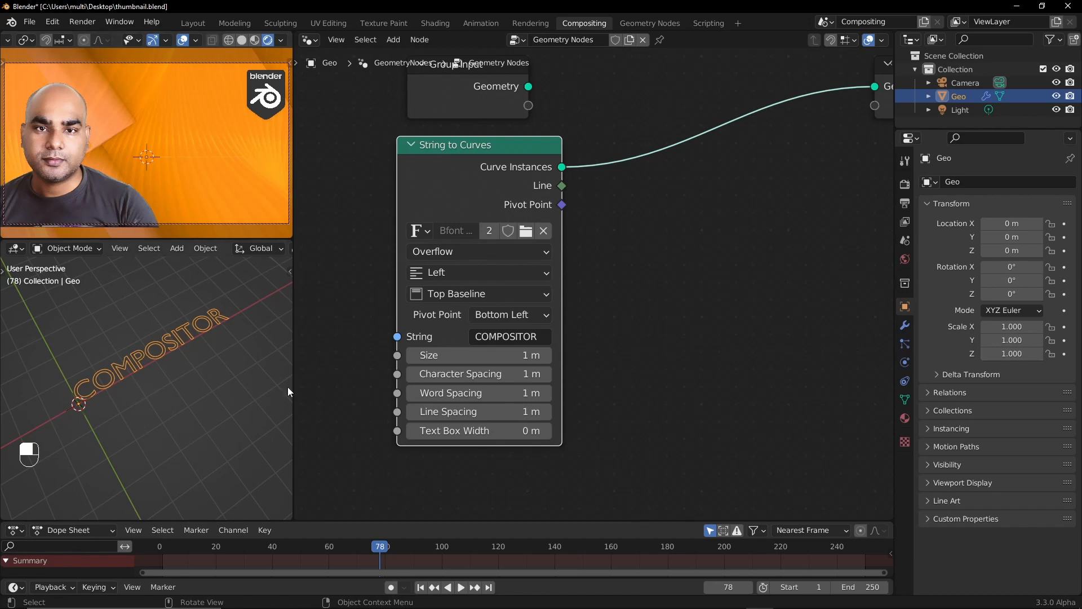
Switch to the Brave browser, search for "google hindi input" in a new tab, and open the Google Input Tools online page
left_click(294, 601)
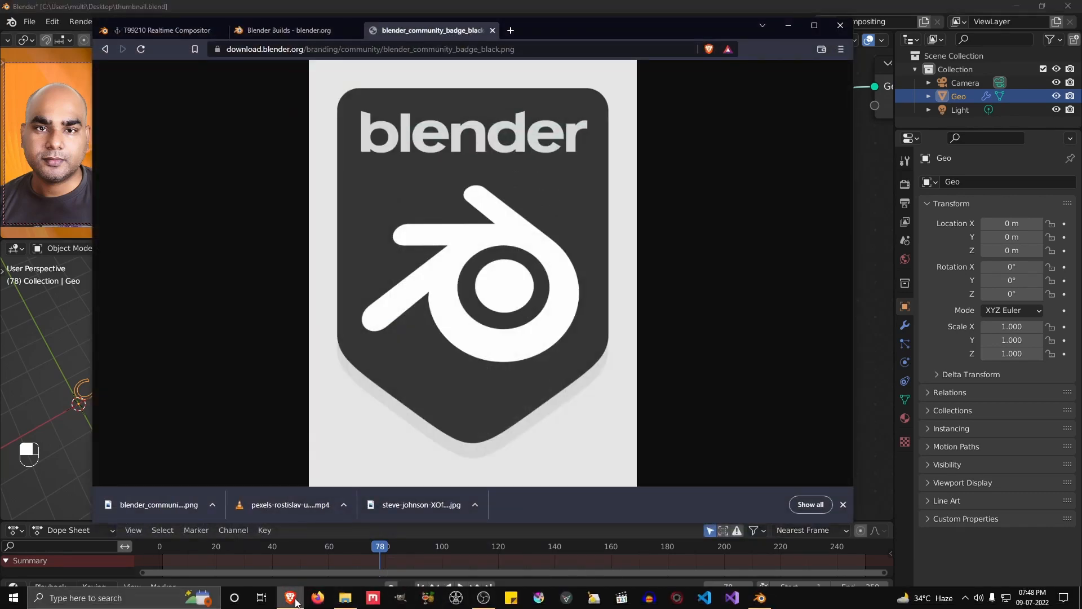
left_click(514, 29)
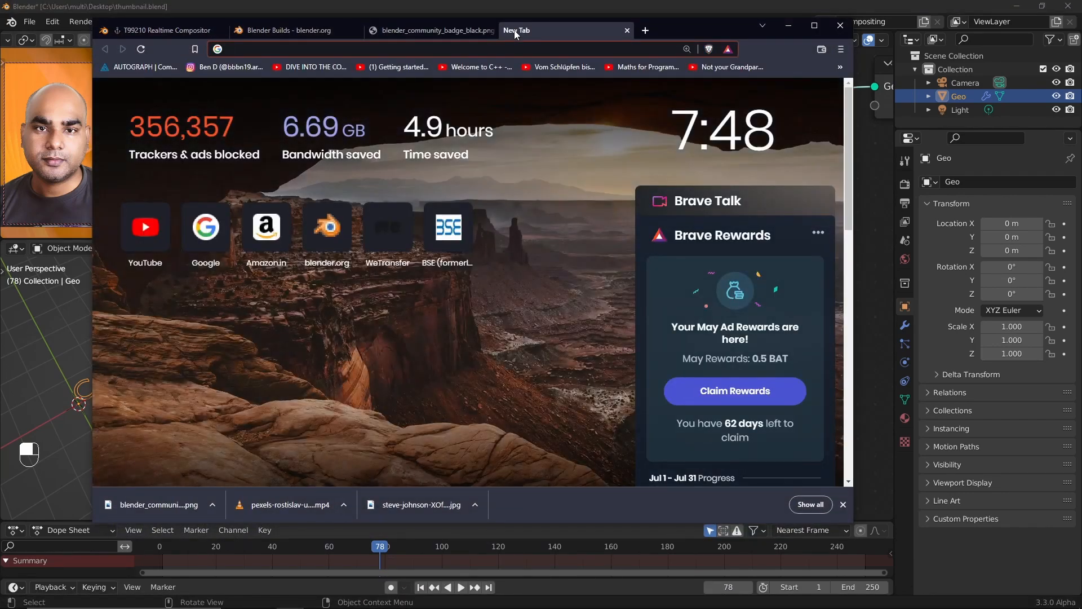
type("google hindi input")
key("Down")
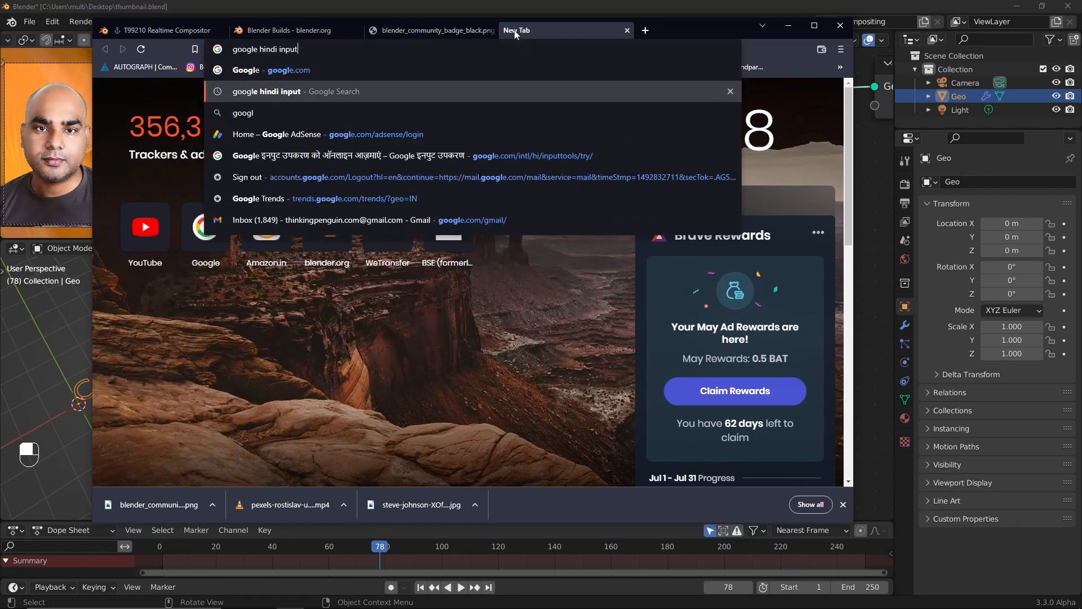
key("Return")
left_click(307, 183)
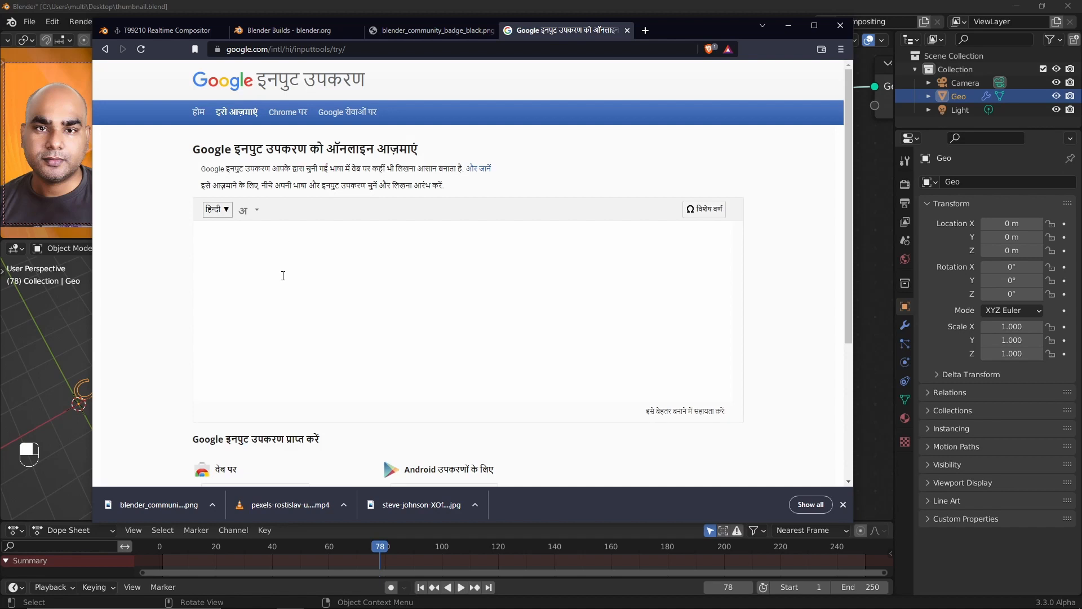
Transliterate "real time" into the Hindi text रियल टाइम in the Google Input Tools editor and copy it
type("realt")
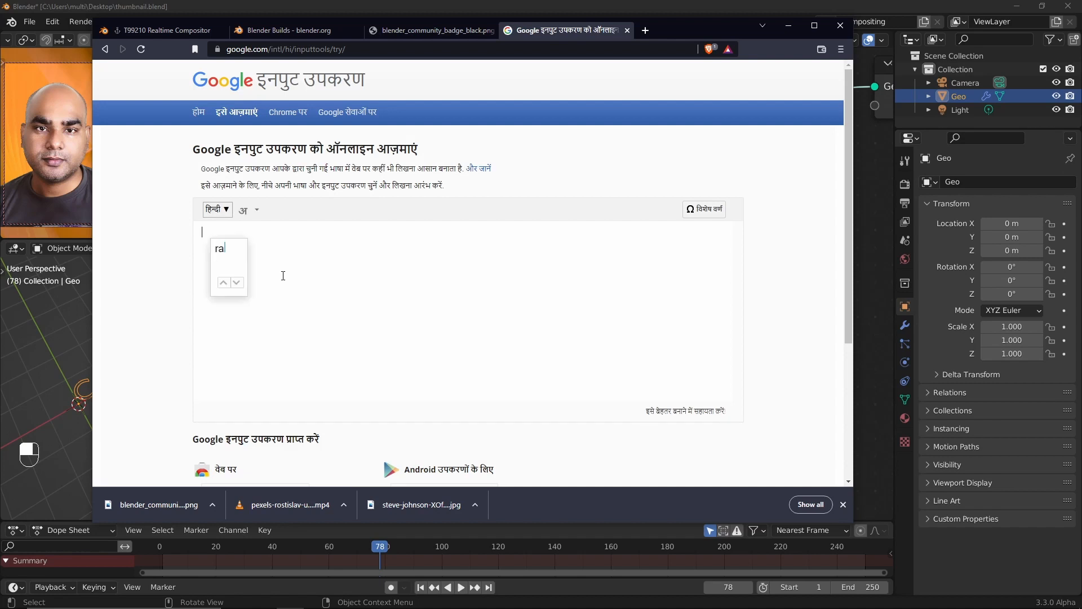
type("ime")
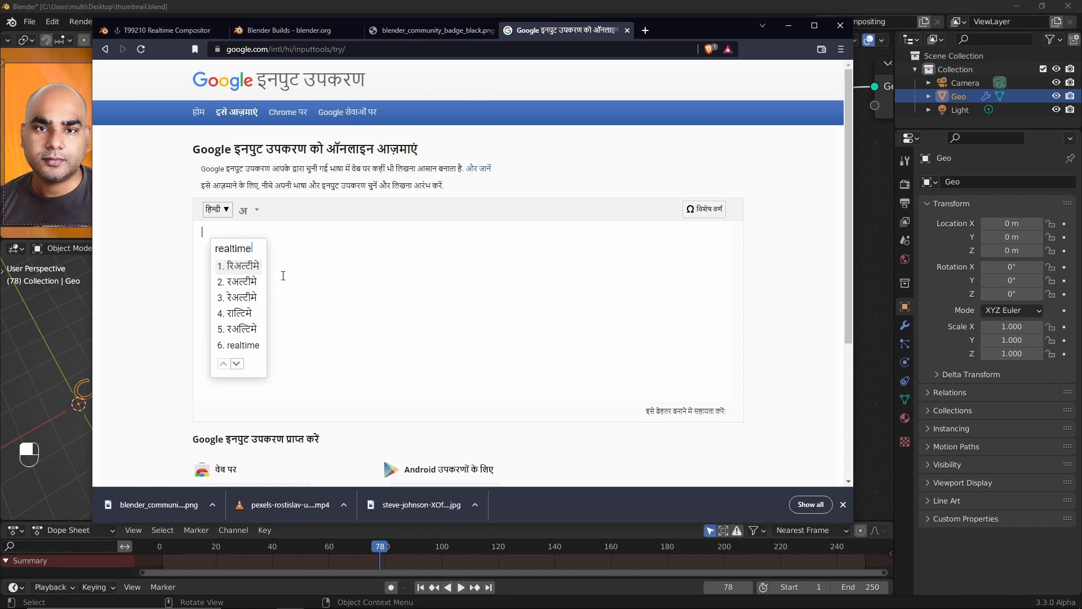
key("BackSpace")
key("BackSpace")
key("BackSpace")
key("BackSpace")
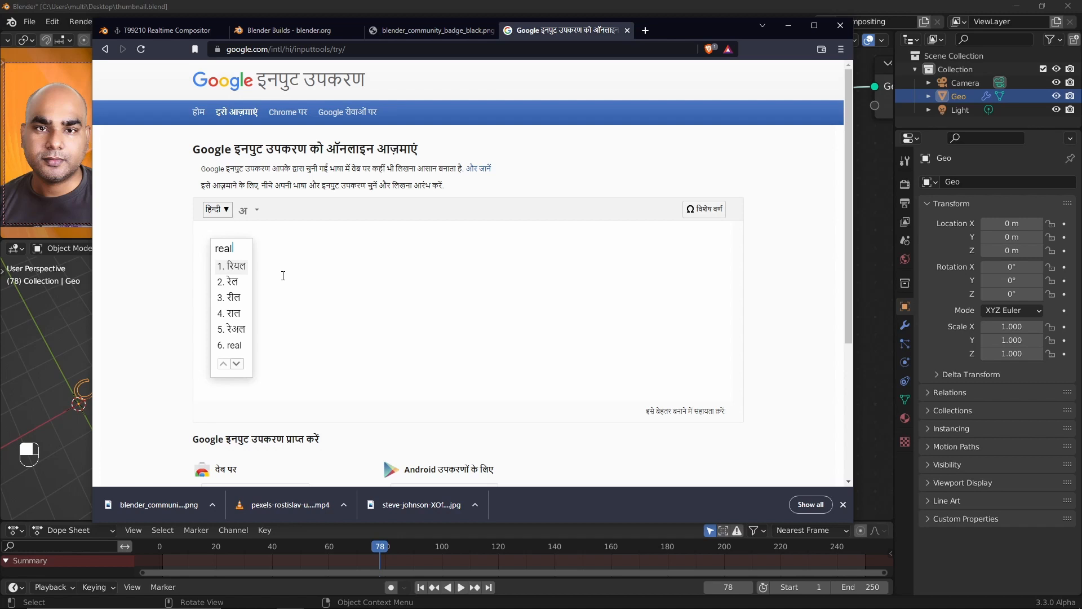
key("Return")
type("time")
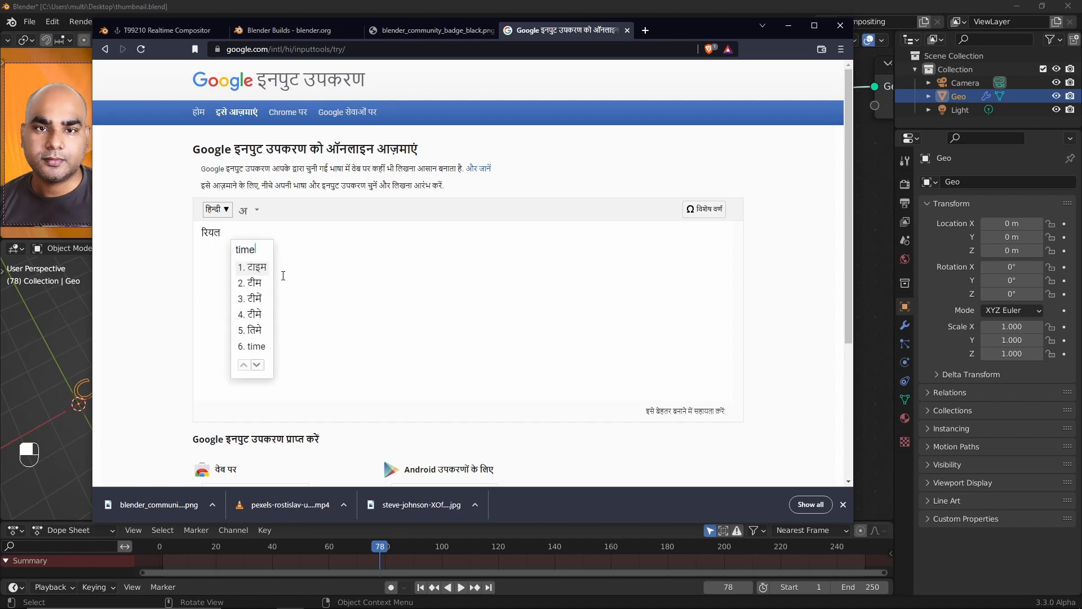
key("Return")
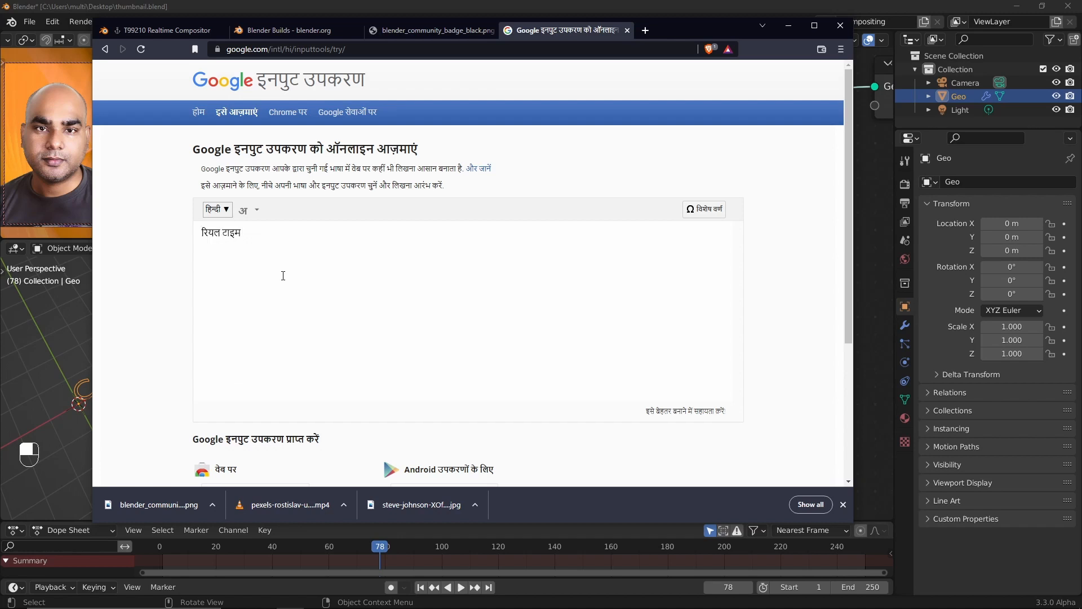
key("BackSpace")
key("ctrl+a")
key("ctrl+c")
Switch back to Blender and replace the String to Curves node's text with the copied Hindi text रियल टाइम
key("alt+Tab")
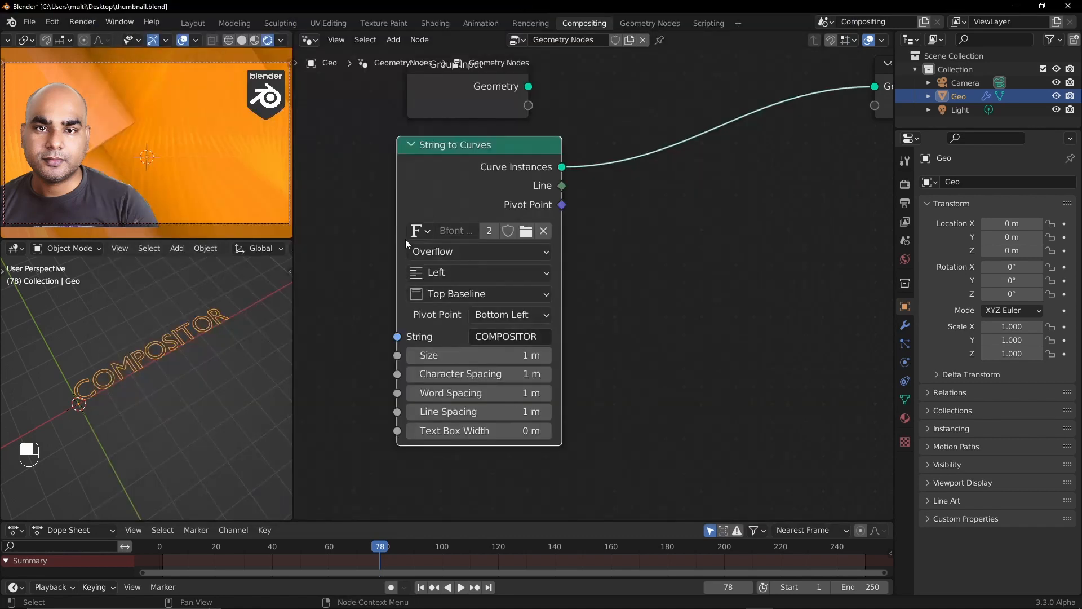
left_click(532, 339)
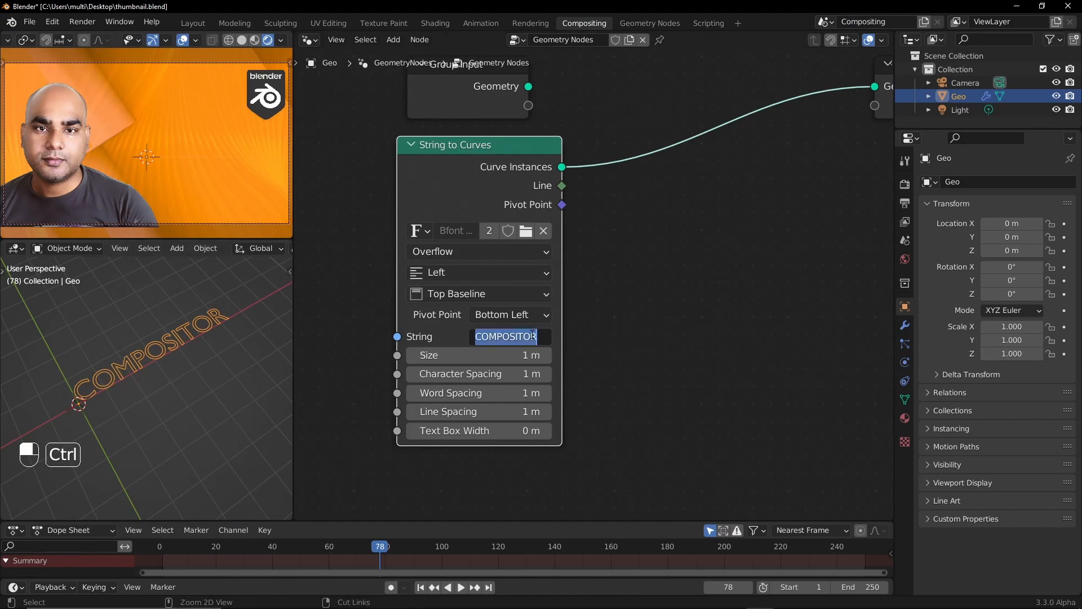
key("ctrl+v")
key("Return")
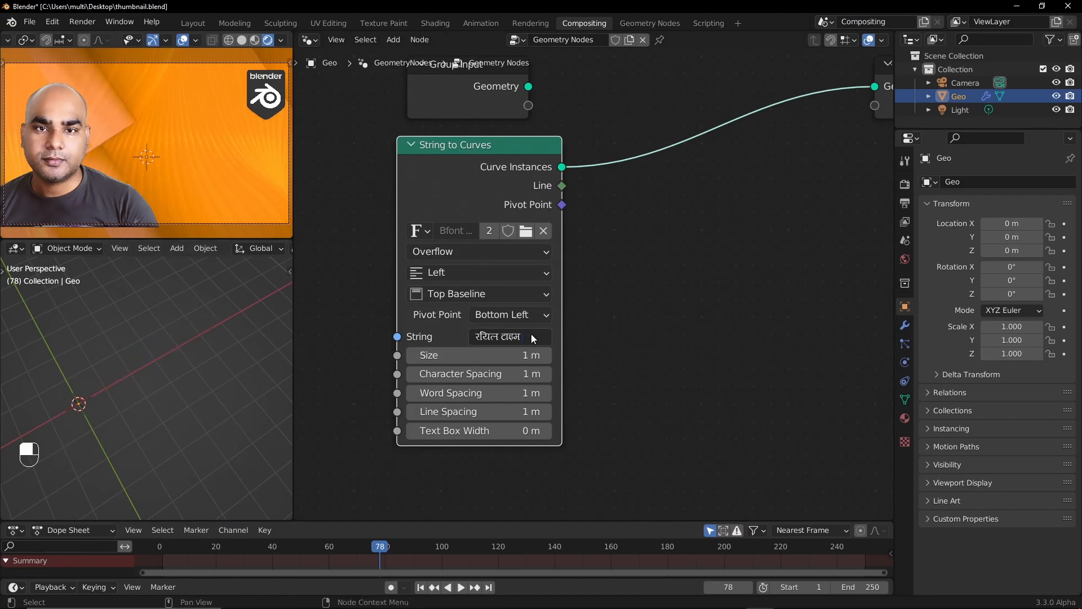
middle_click_drag(190, 408, 201, 365)
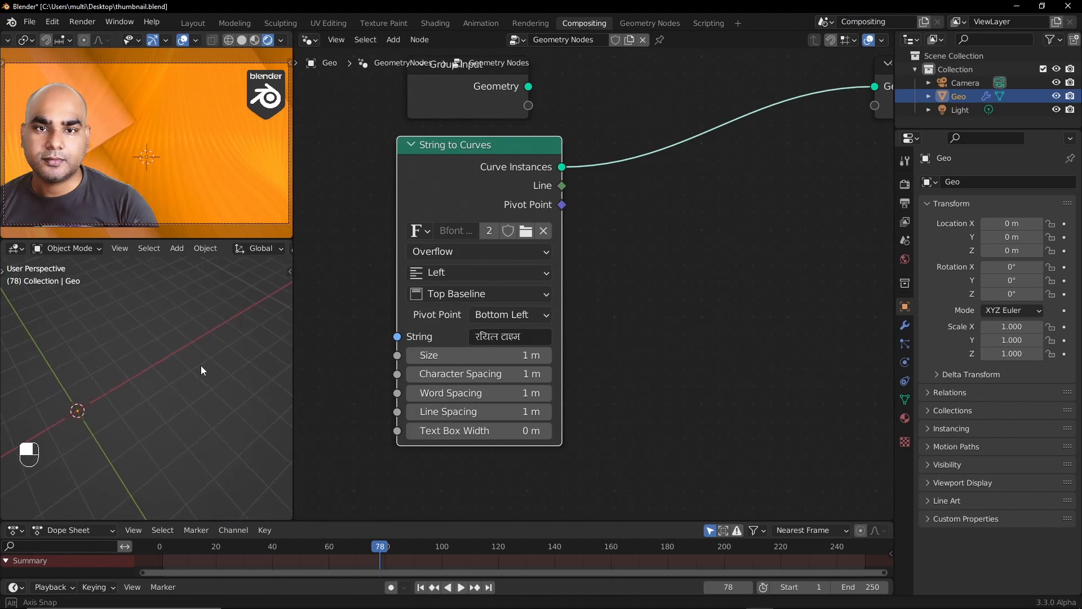
Load the regular Baloo font from the Desktop's Baloo folder into the String to Curves node
left_click(532, 233)
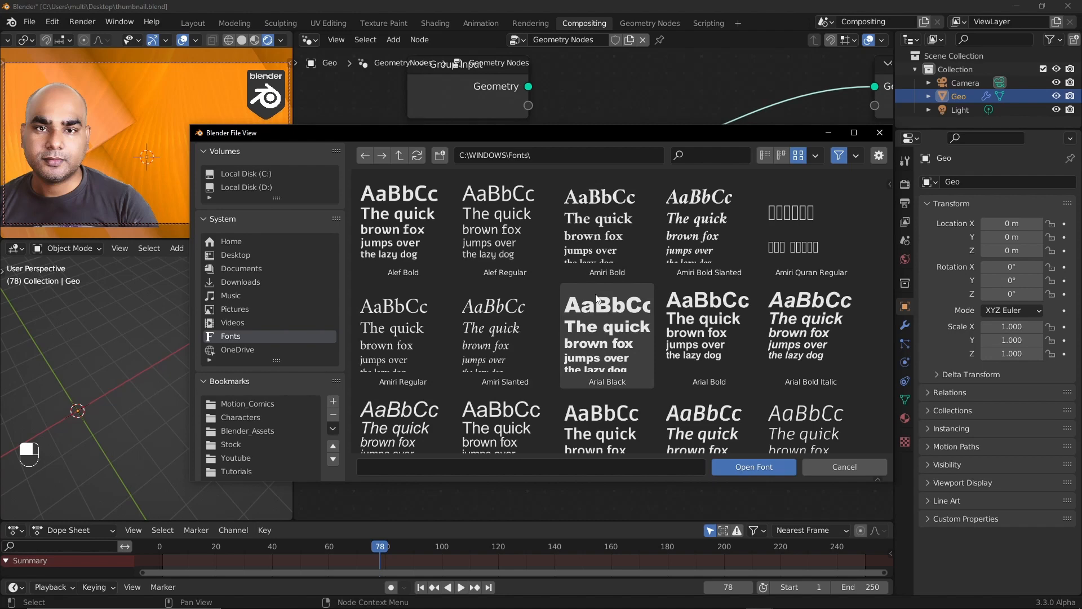
left_click(252, 256)
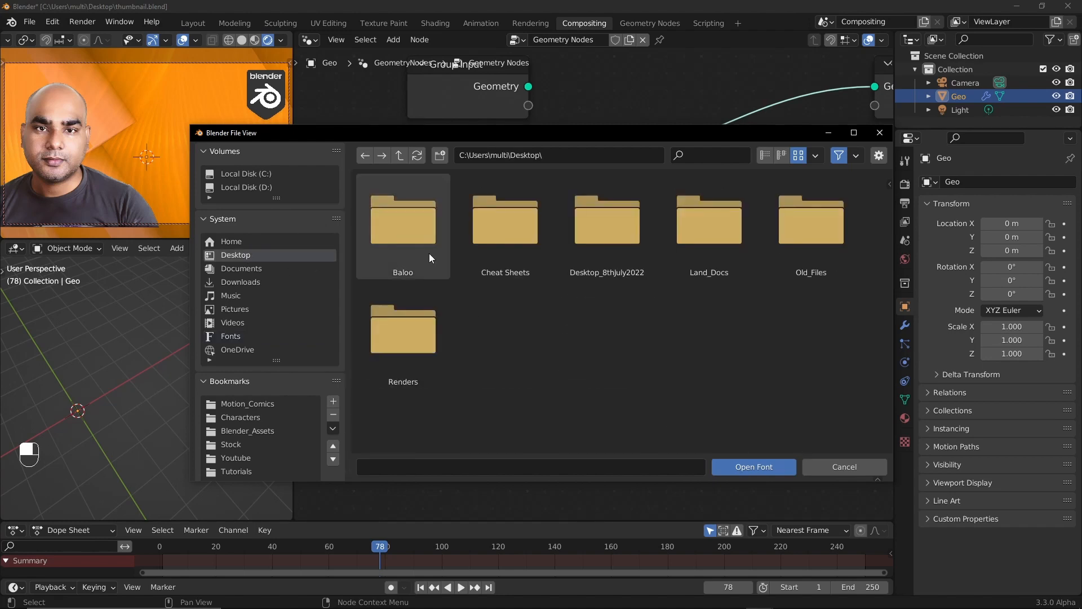
left_click(419, 232)
double_click(402, 233)
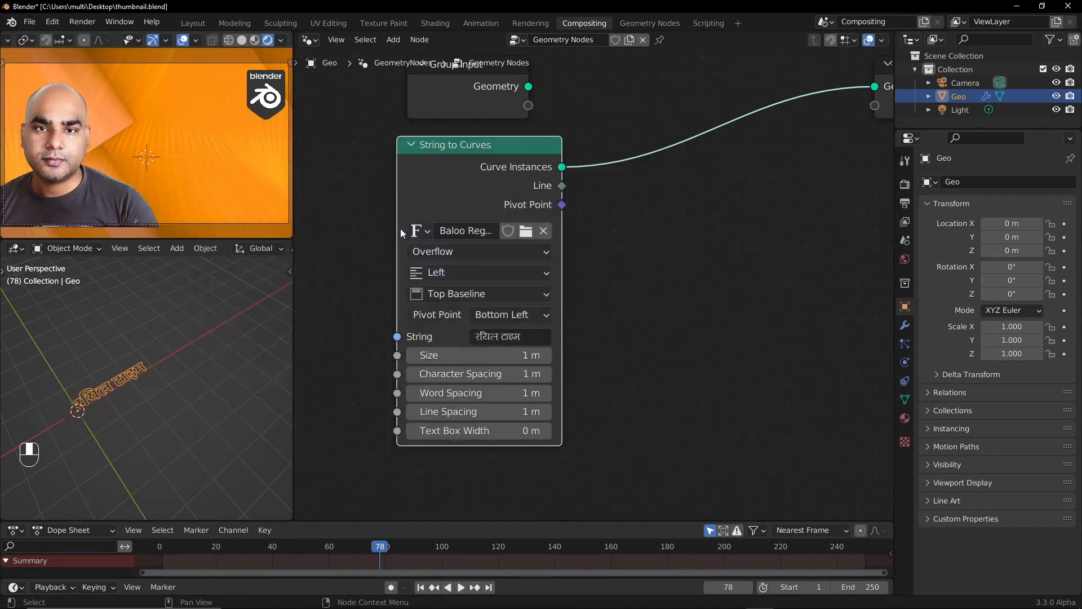
scroll(125, 414, "up", 3)
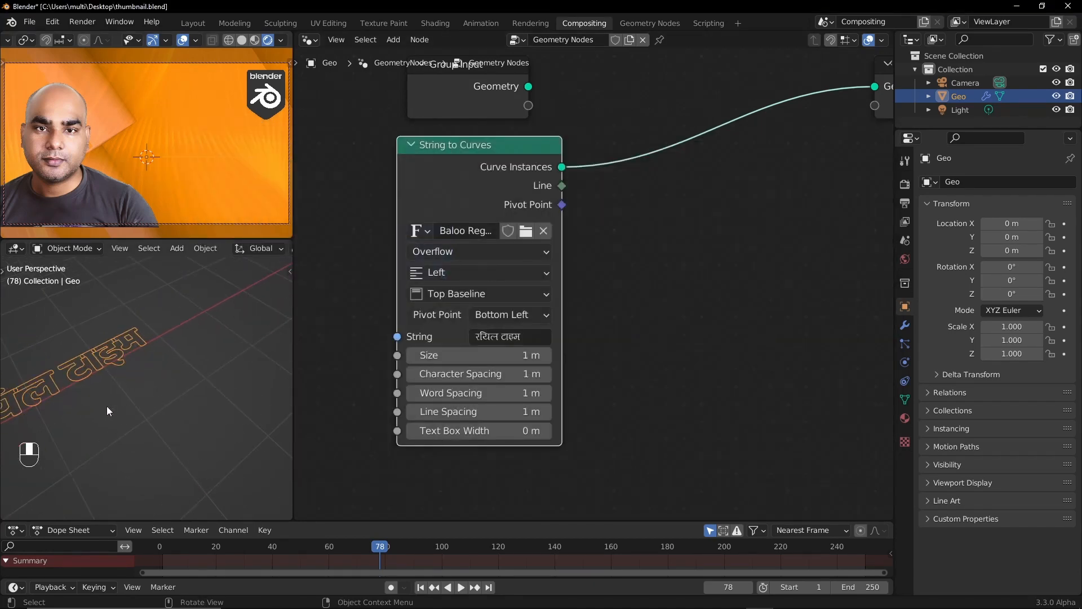
middle_click_drag(172, 434, 99, 433, "shift")
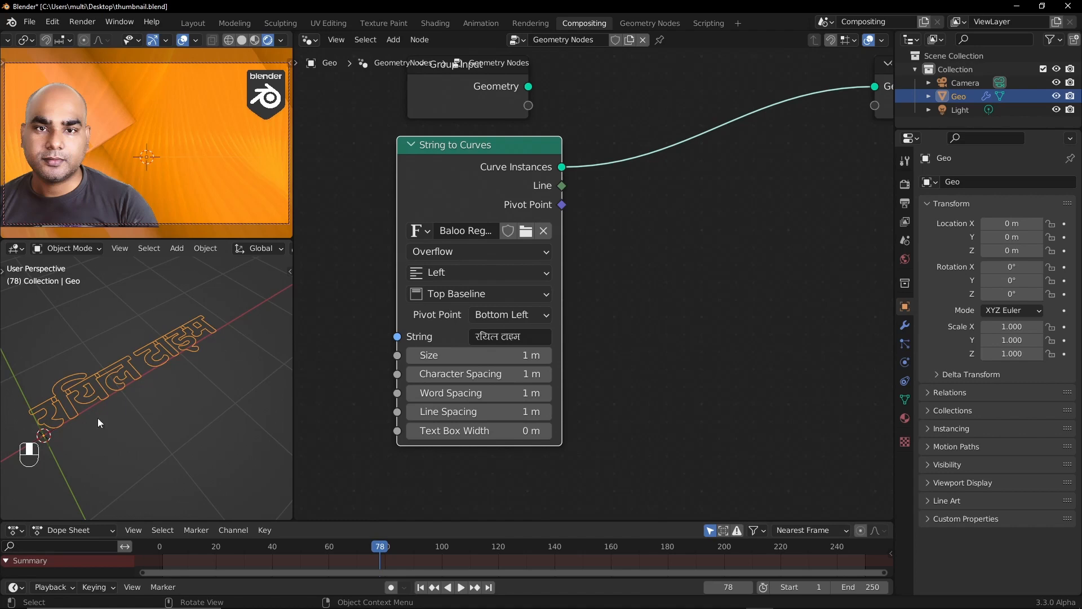
key("Tab")
key("Tab")
key("Tab")
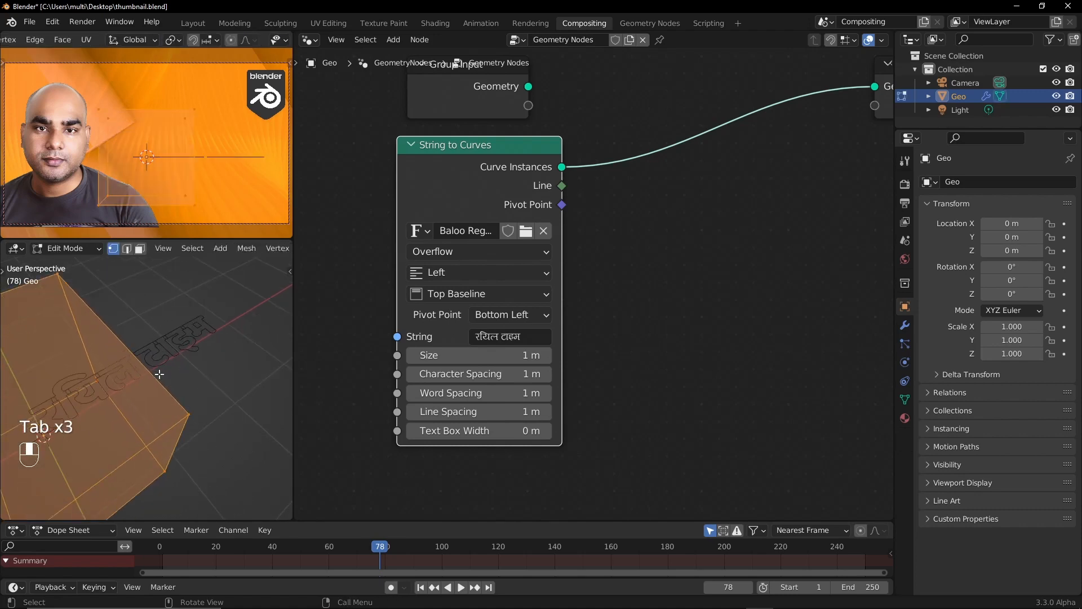
key("Tab")
middle_click_drag(159, 374, 182, 391)
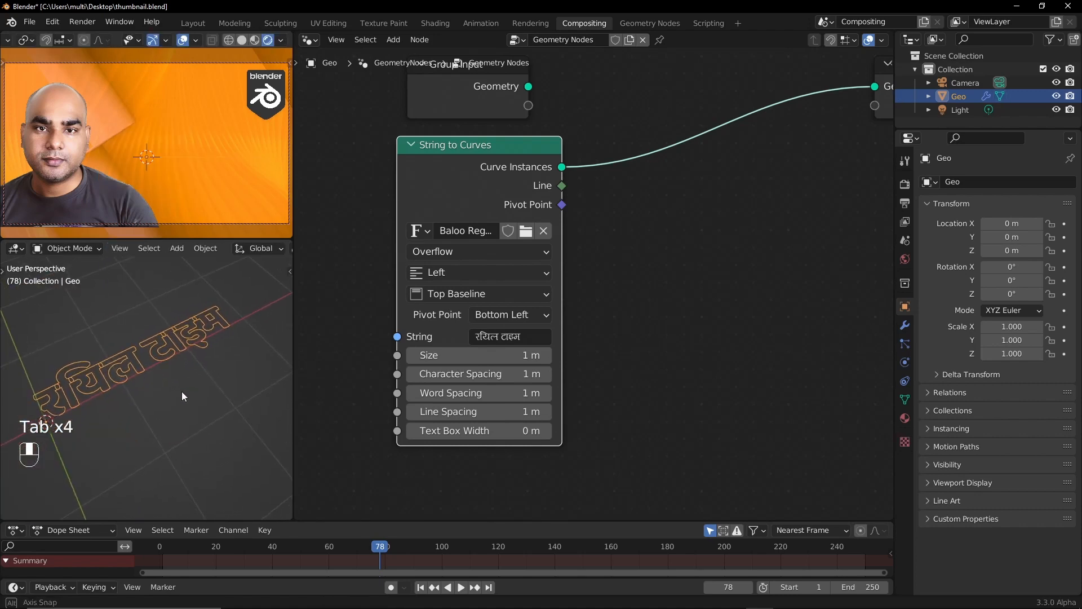
Open the String to Curves node's text for editing and switch to the Google Input Tools page in the Brave browser
scroll(570, 374, "up", 4)
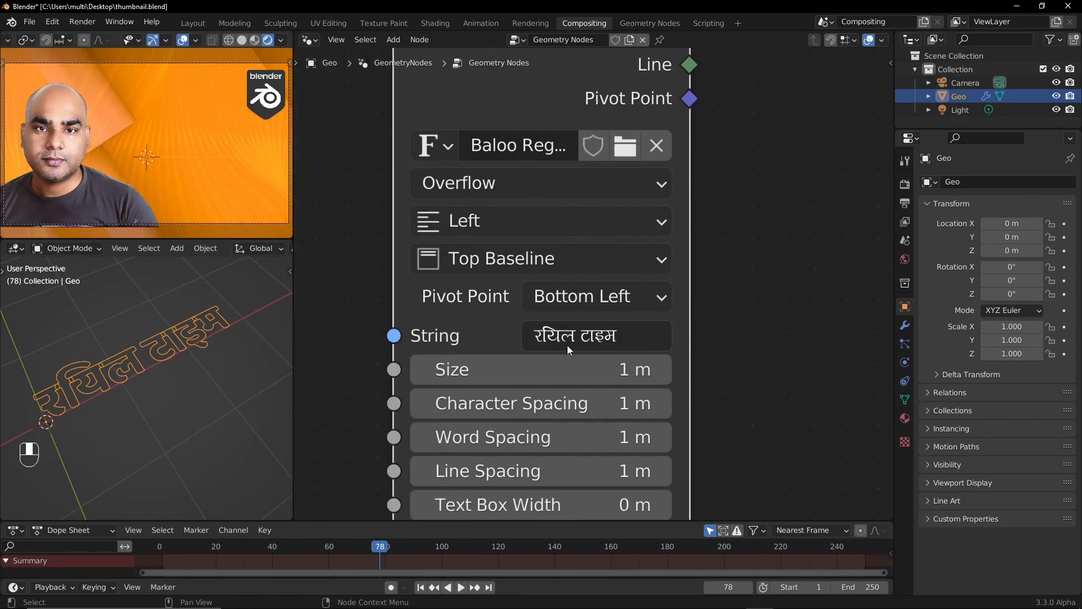
left_click(538, 337)
mouse_move(345, 605)
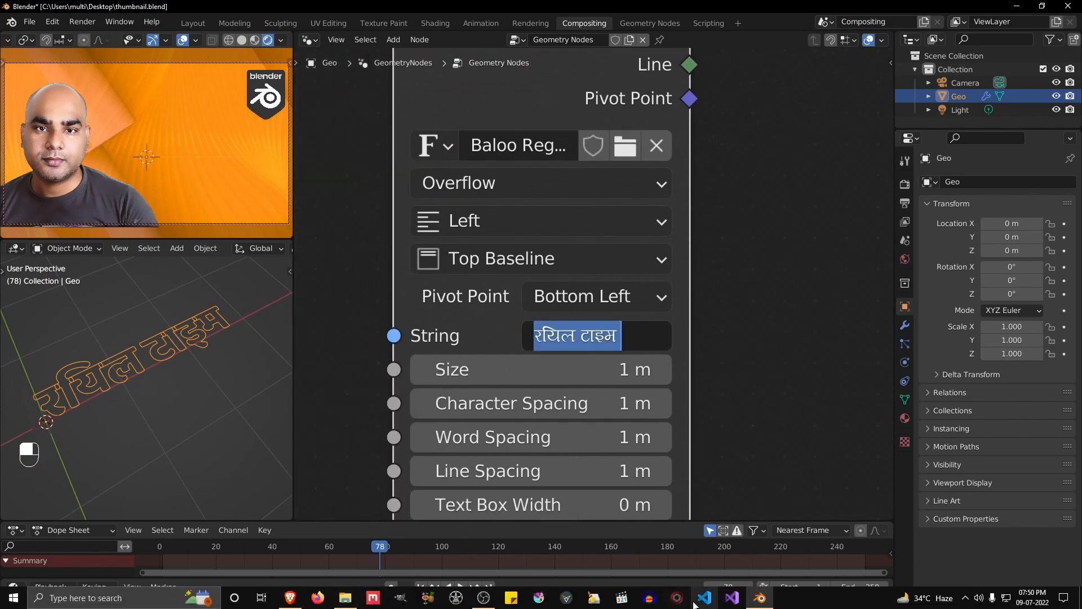
left_click(291, 601)
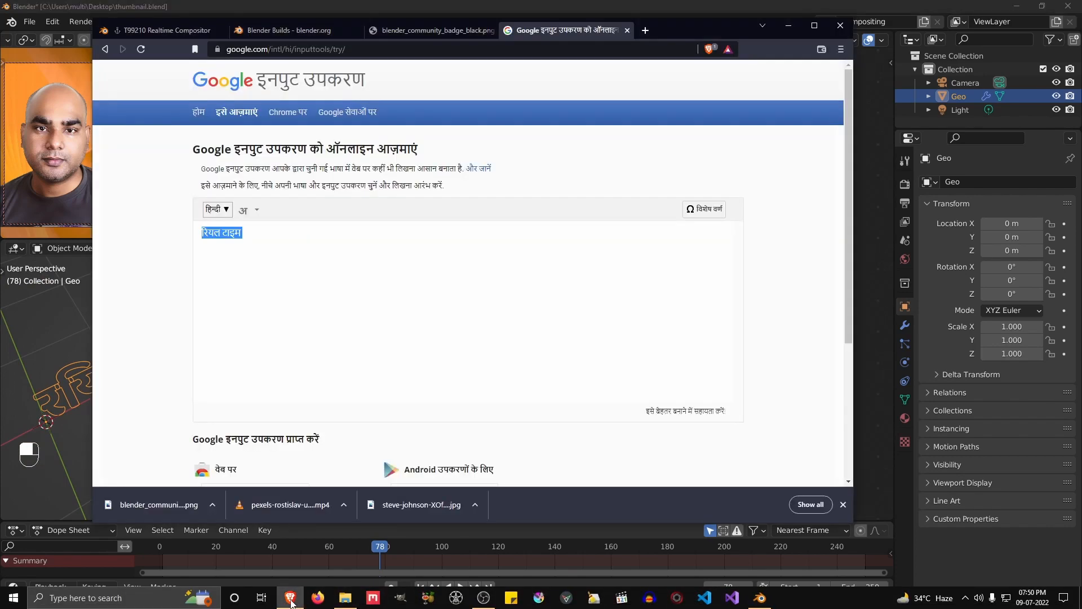
Copy the selected Hindi text from the browser, switch to Blender, and paste it into the String to Curves node's String value
key("ctrl+c")
left_click(290, 601)
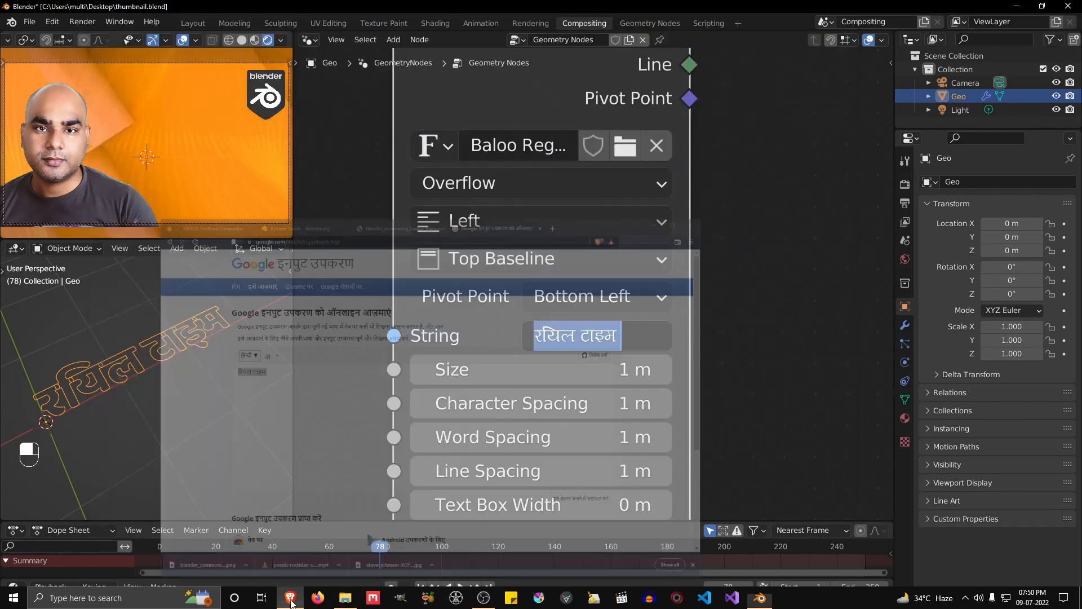
key("ctrl+v")
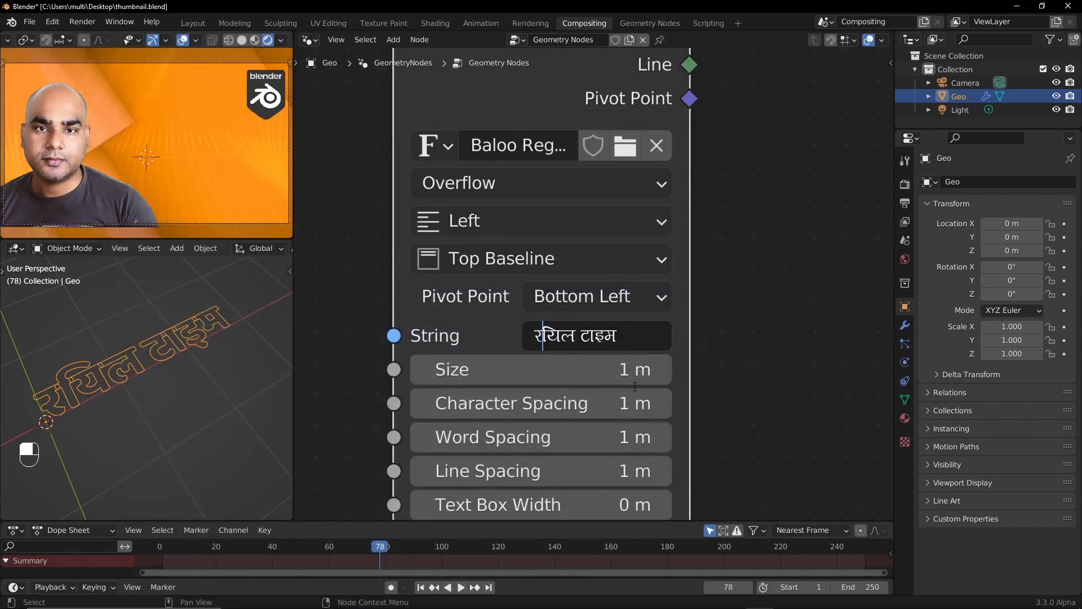
Move the ि vowel sign ahead of the first letter र in the String value so the text displays as रियल टाइम
key("Left")
key("Right")
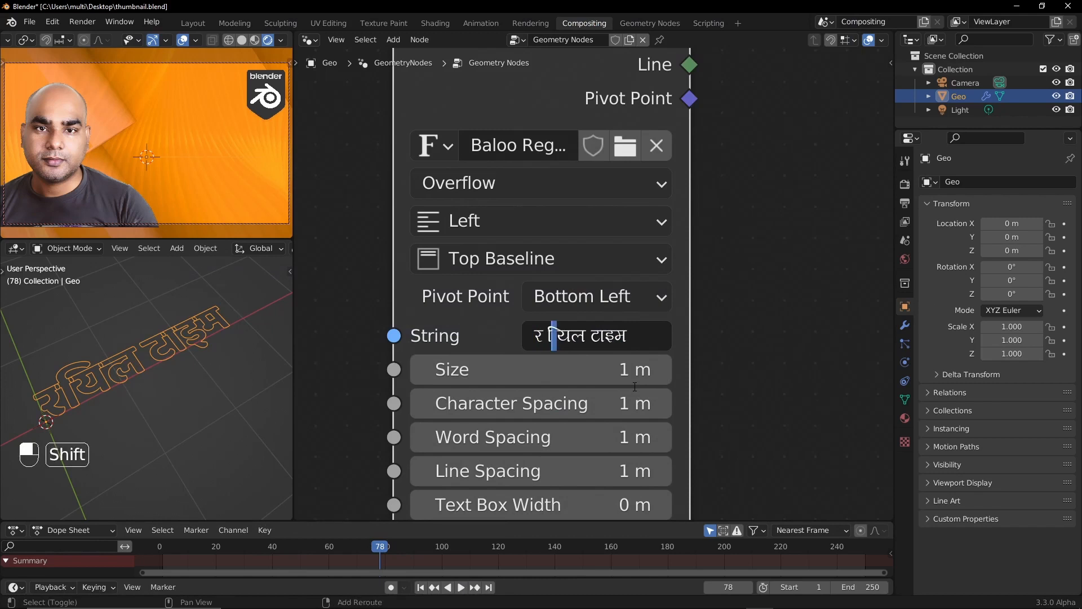
key("shift+Right")
key("ctrl+x")
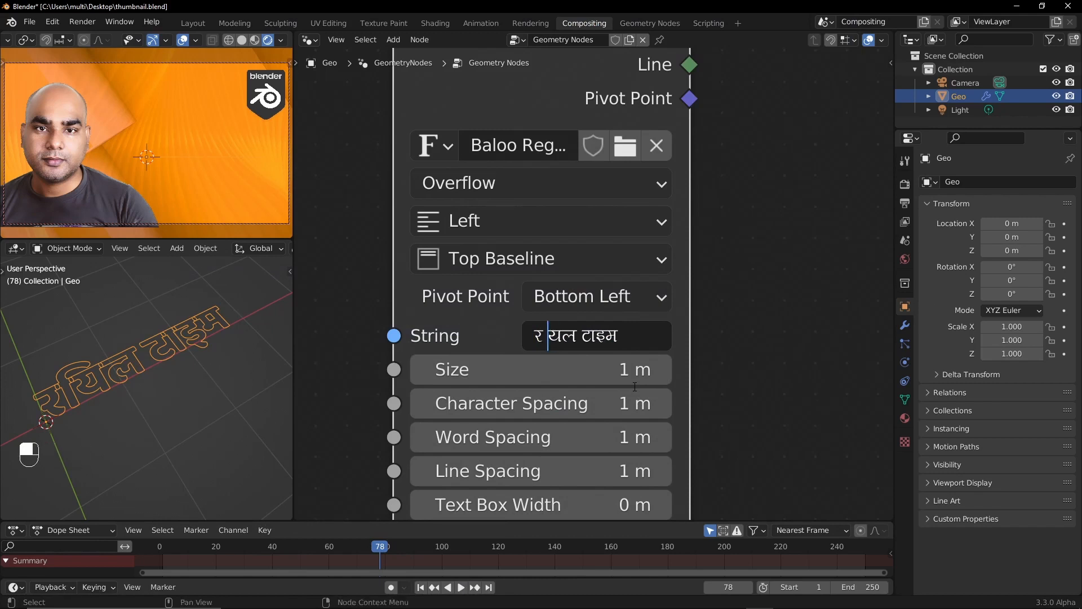
key("Left")
key("ctrl+v")
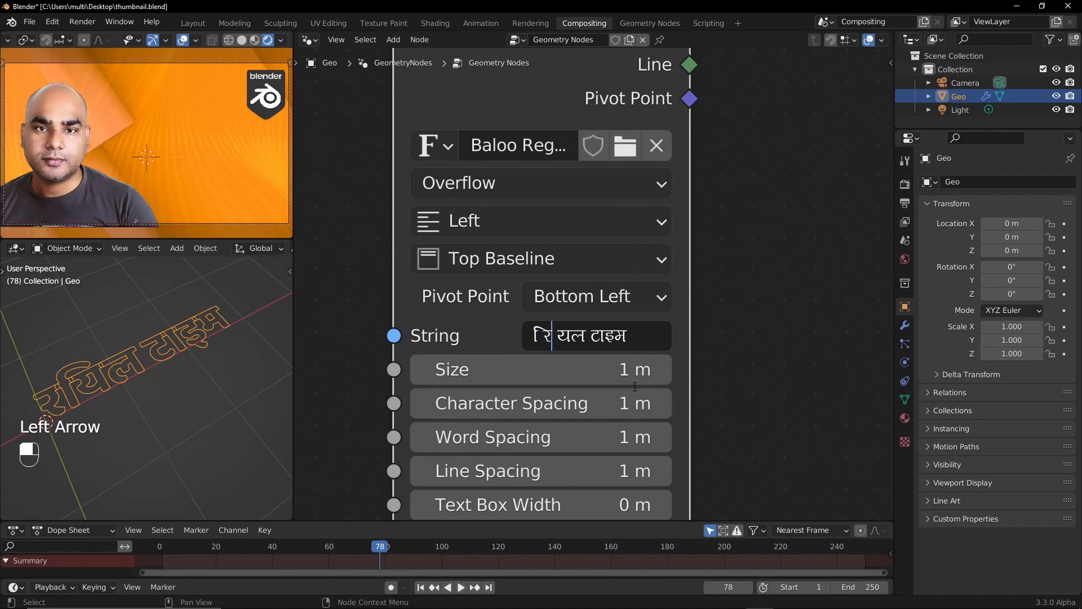
key("Left")
key("Left")
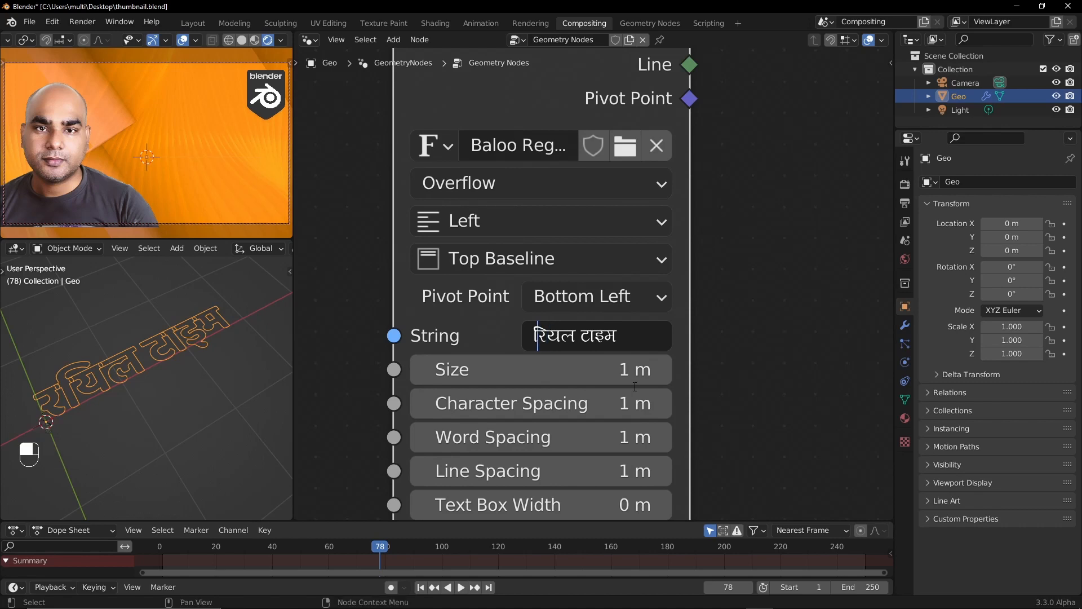
key("Return")
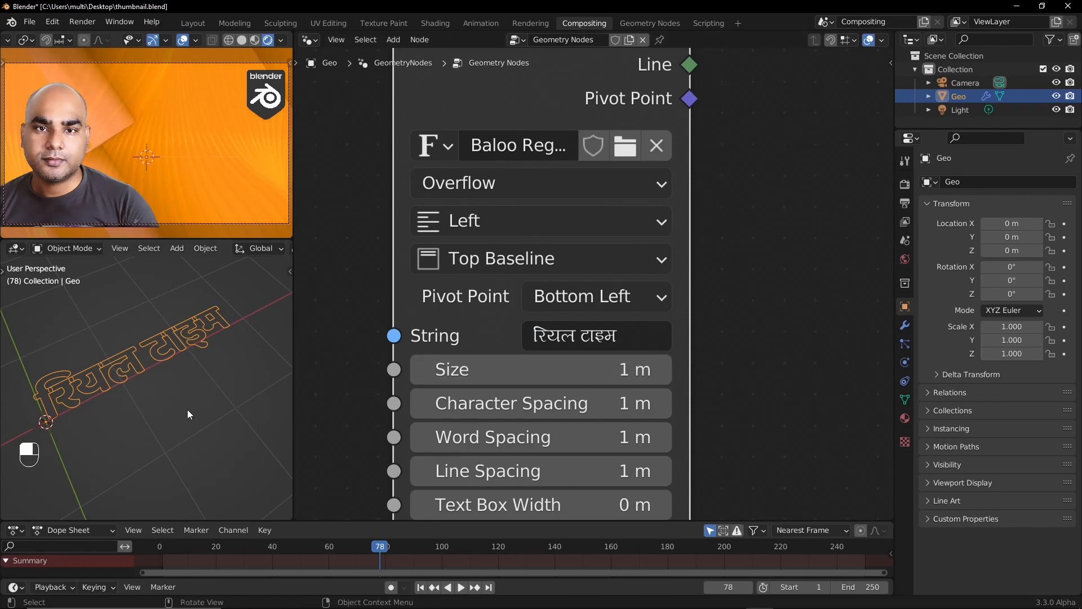
left_click(150, 410)
Insert a Fill Curve node between String to Curves and the Group Output, and set its mode to N-gons
scroll(676, 237, "down", 5)
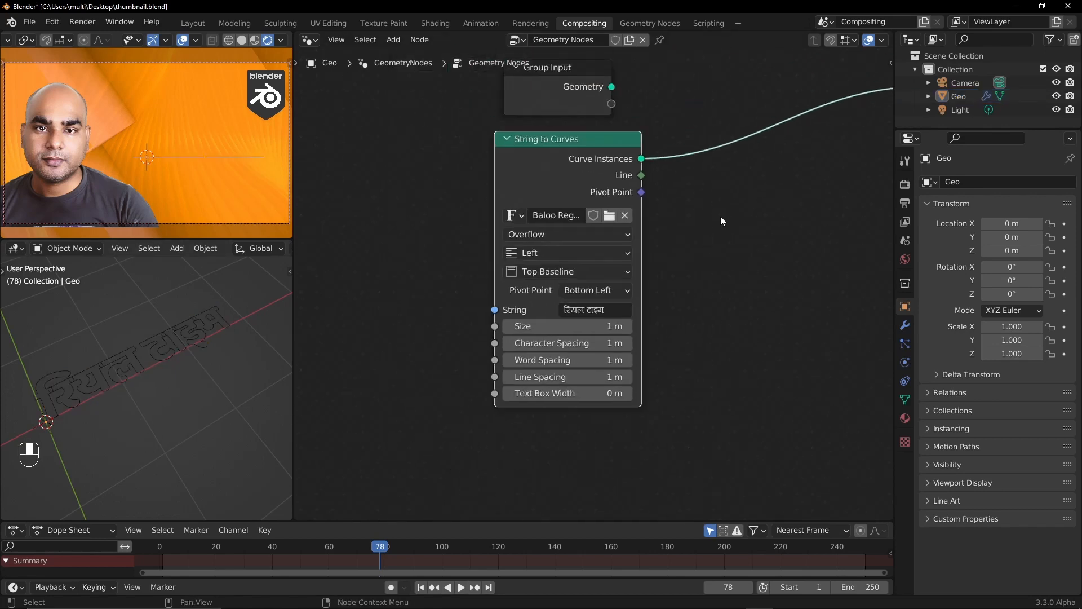
scroll(556, 323, "up", 3)
scroll(556, 323, "left", 3)
key("shift+a")
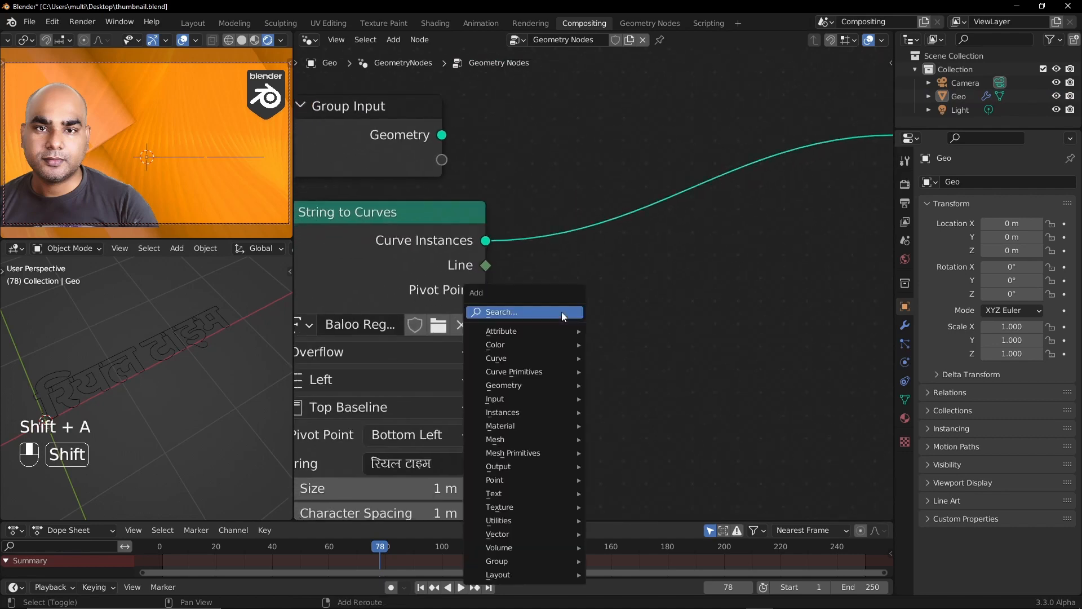
left_click(561, 313)
type("fil")
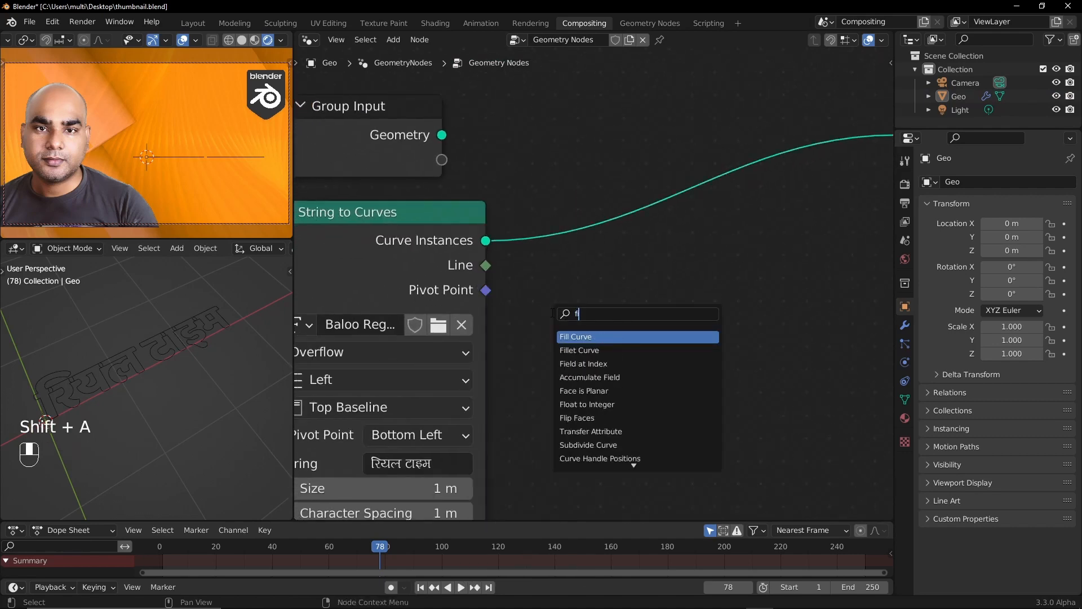
key("Return")
left_click(553, 218)
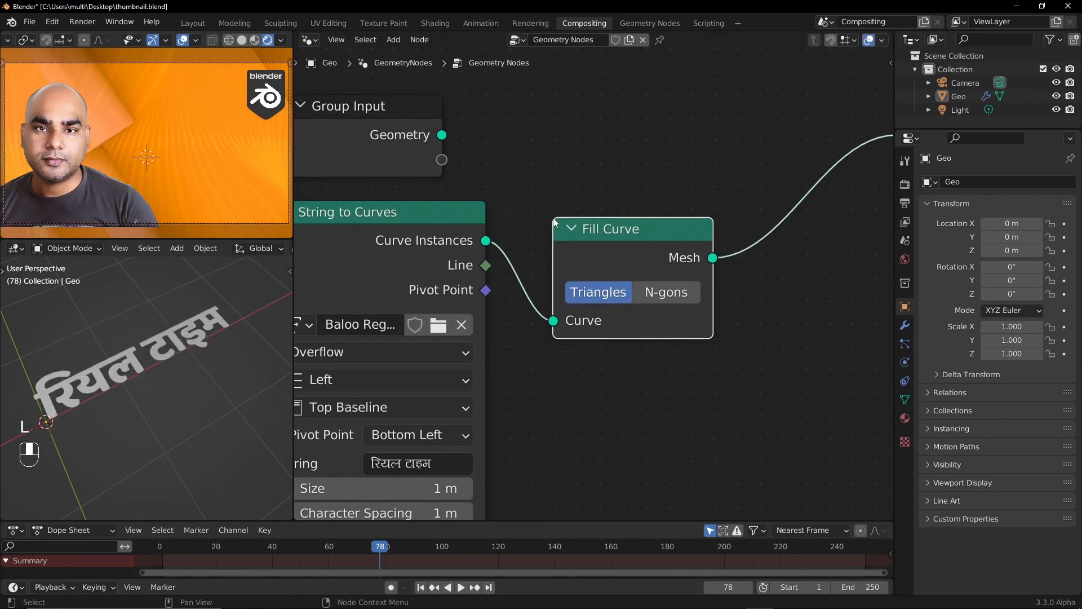
left_click(694, 293)
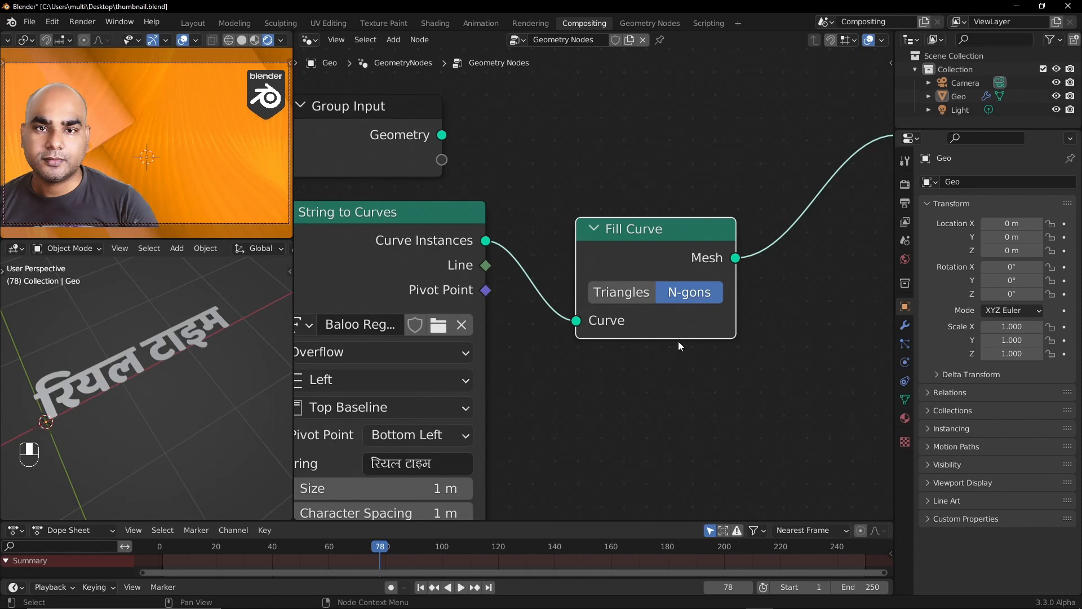
Rearrange the geometry nodes, placing Group Input above Fill Curve and moving Group Output farther away to make room
scroll(679, 340, "down", 2)
scroll(678, 341, "up", 1)
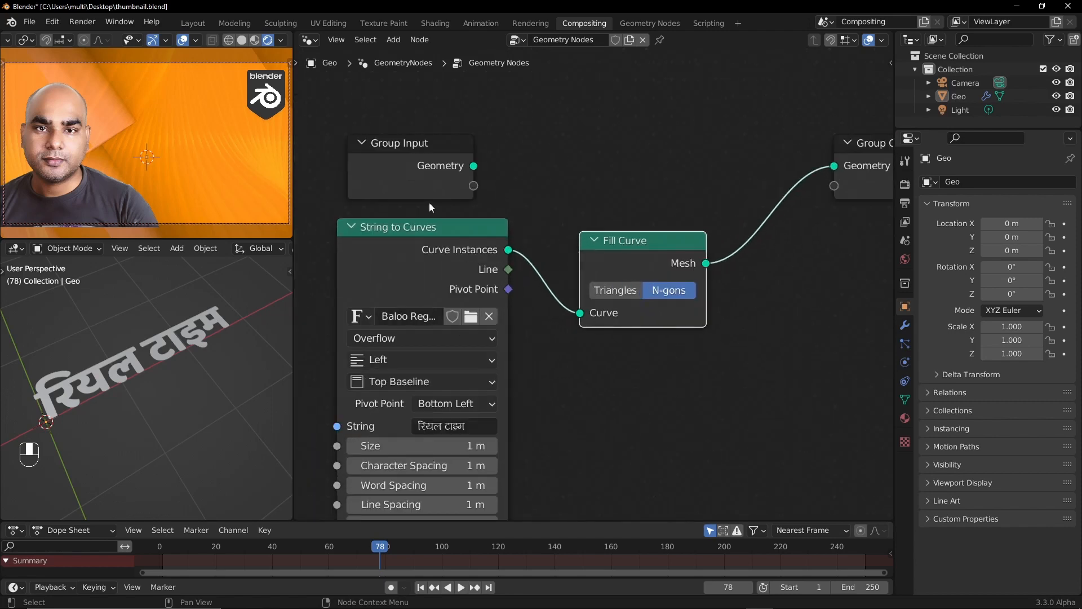
left_click_drag(418, 158, 647, 97)
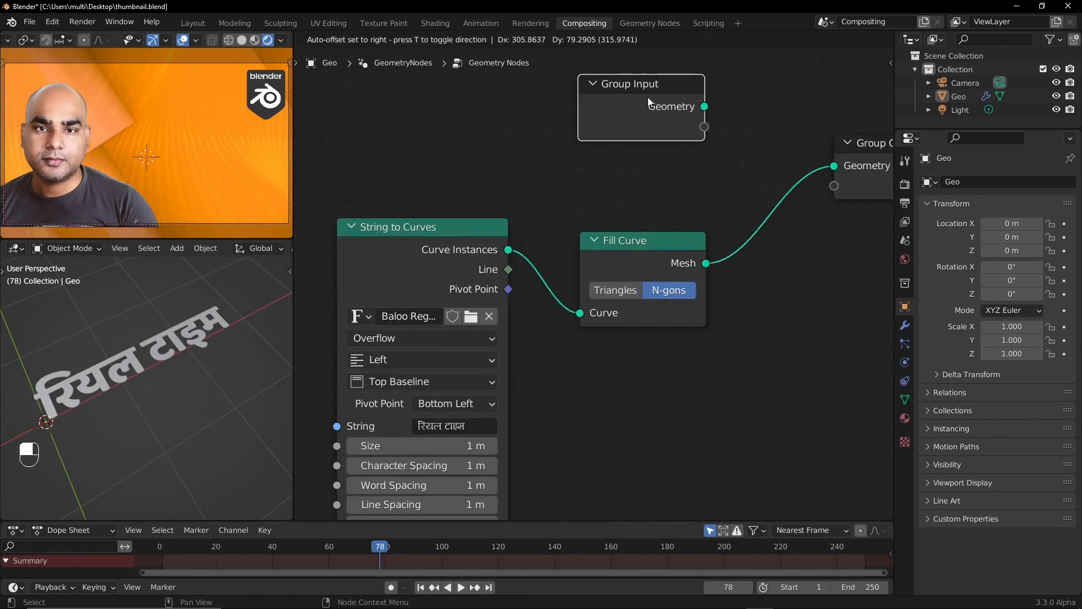
middle_click_drag(648, 97, 511, 137)
left_click_drag(779, 183, 867, 183)
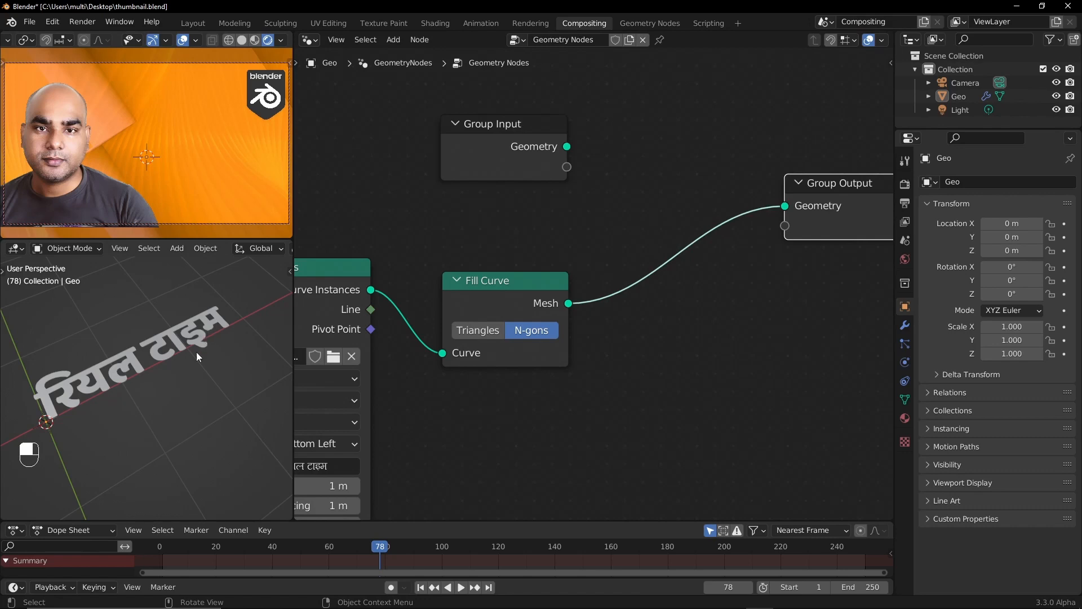
scroll(467, 401, "down", 5)
middle_click_drag(485, 376, 499, 352)
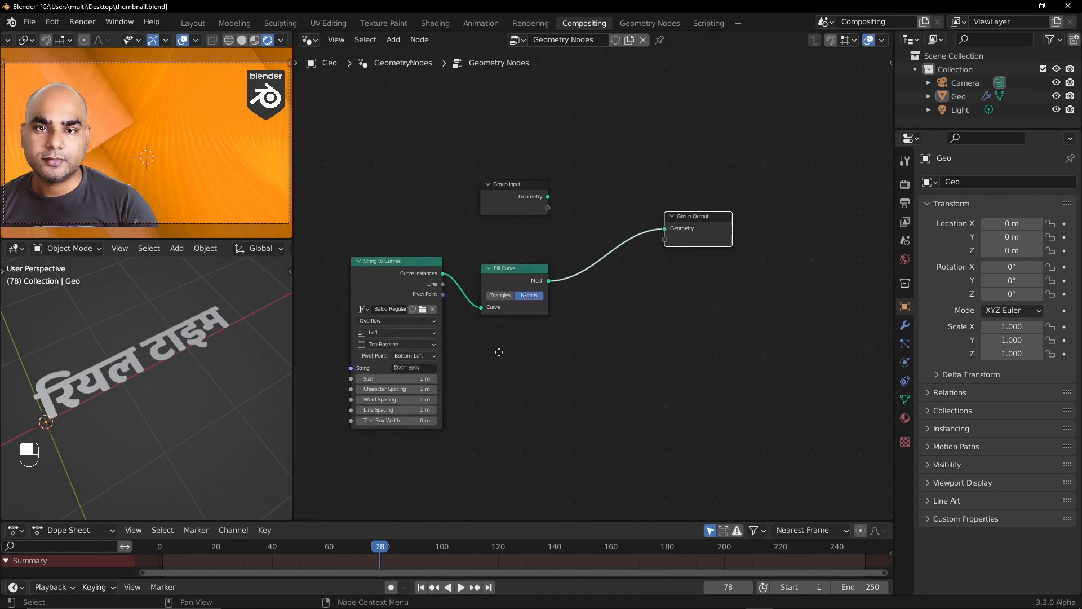
scroll(511, 336, "up", 2)
left_click_drag(708, 188, 762, 179)
Insert a Transform node between Fill Curve and Group Output, and set its X rotation to 90°
key("shift+a")
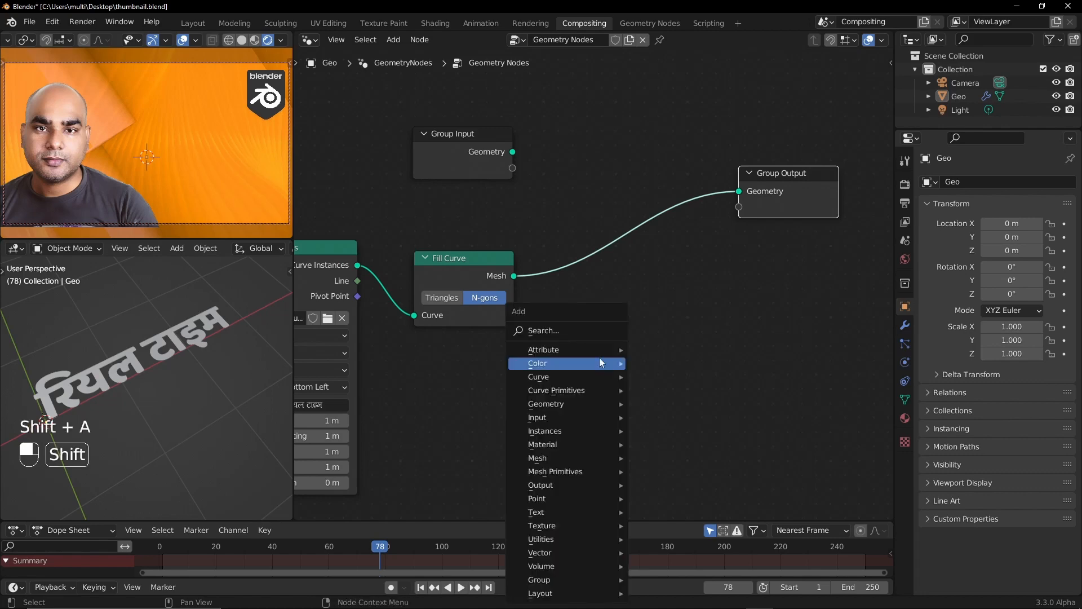
left_click(576, 334)
type("tra")
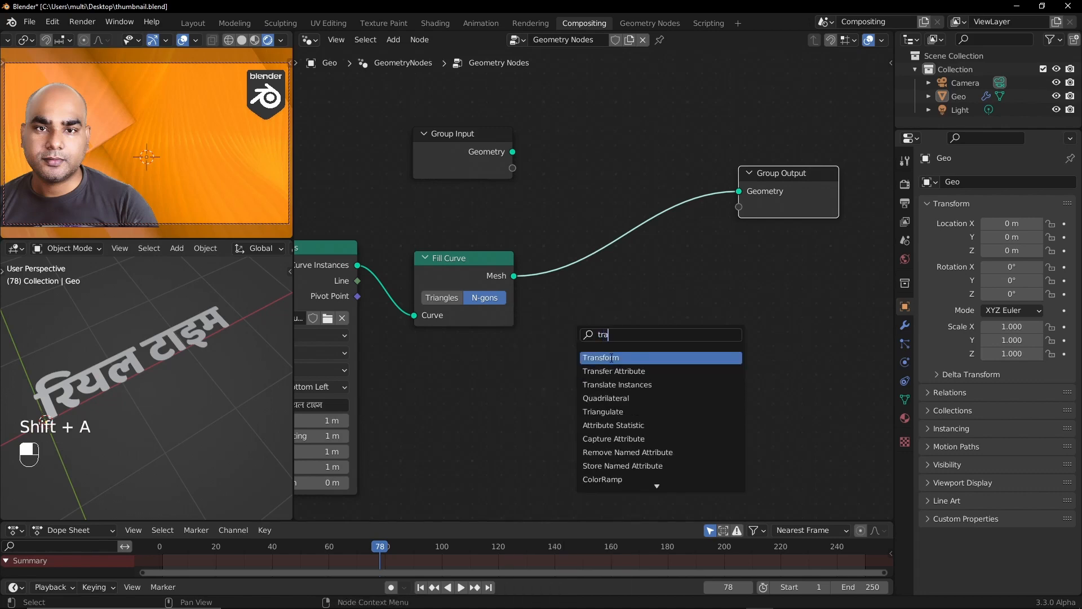
left_click(612, 357)
left_click(619, 204)
left_click(628, 308)
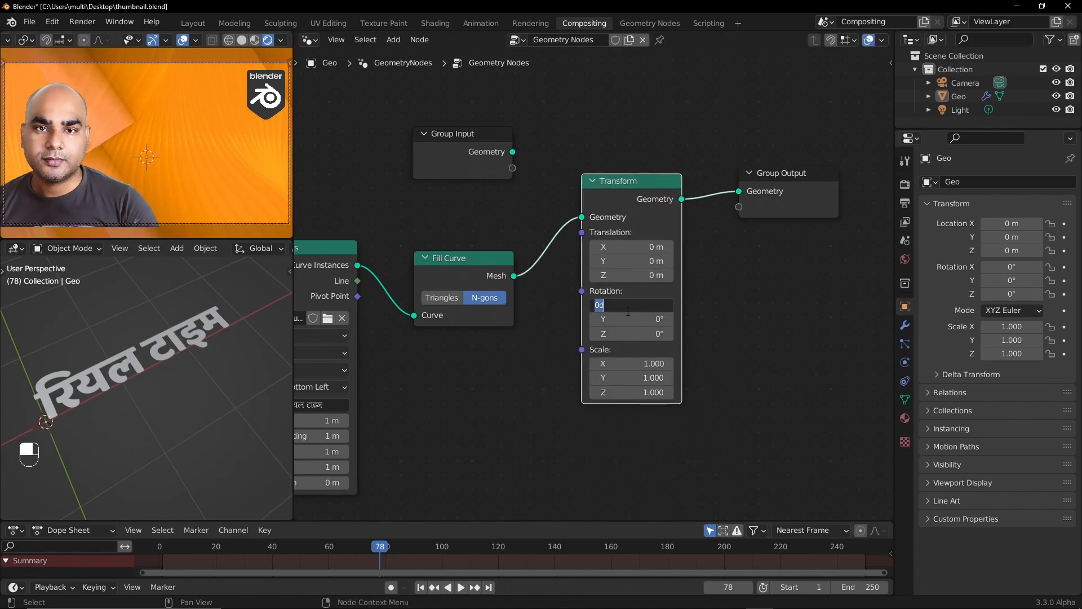
type("90")
key("Return")
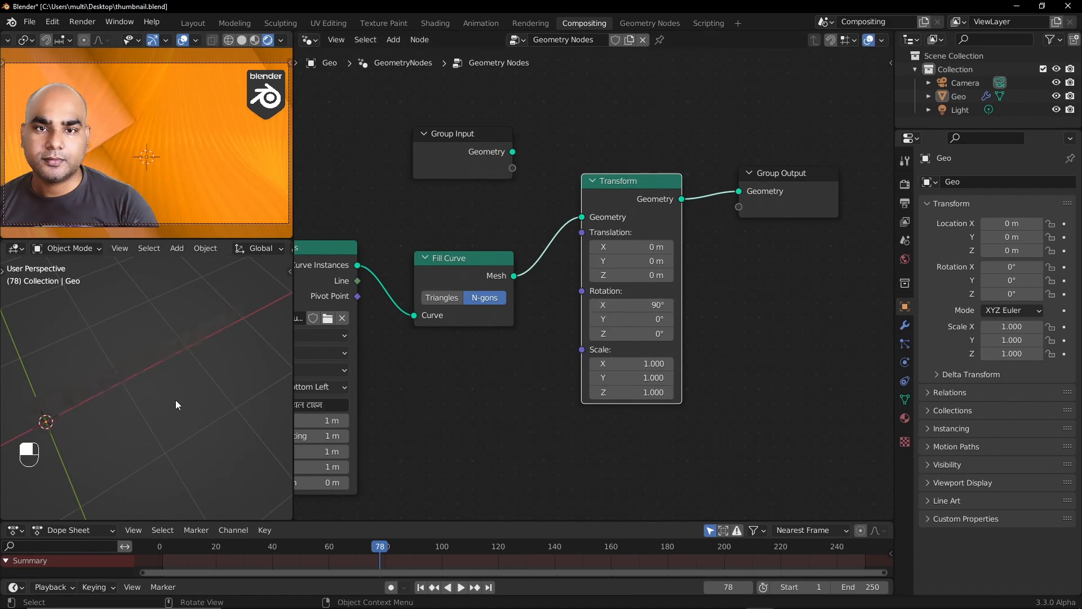
Switch the node editor to the compositor and move the Render Layers node toward the Composite end of the tree
middle_click_drag(175, 400, 164, 438)
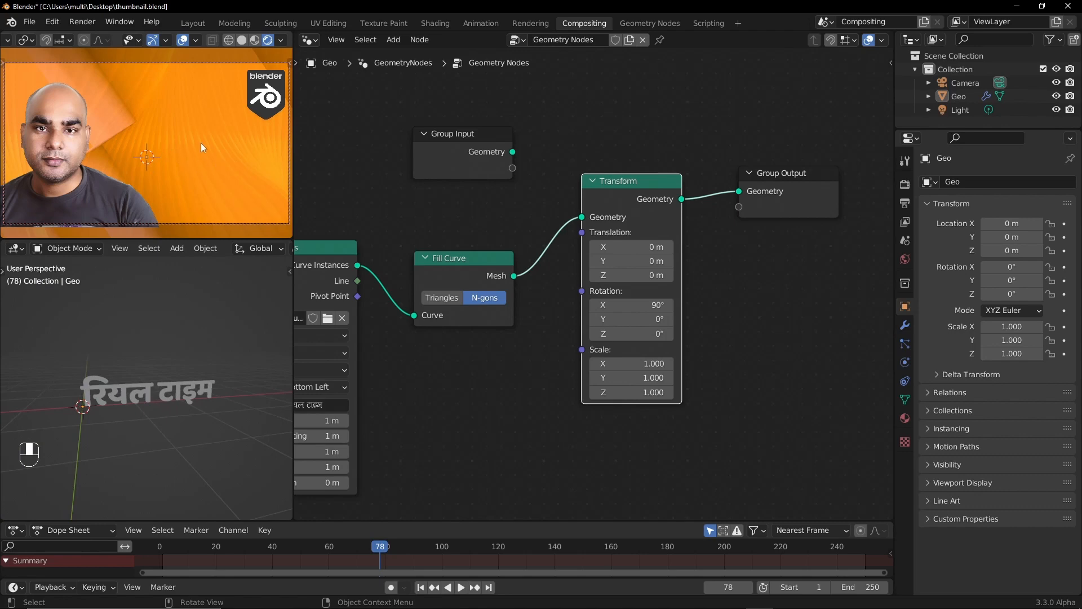
scroll(566, 340, "down", 3)
scroll(566, 340, "up", 2)
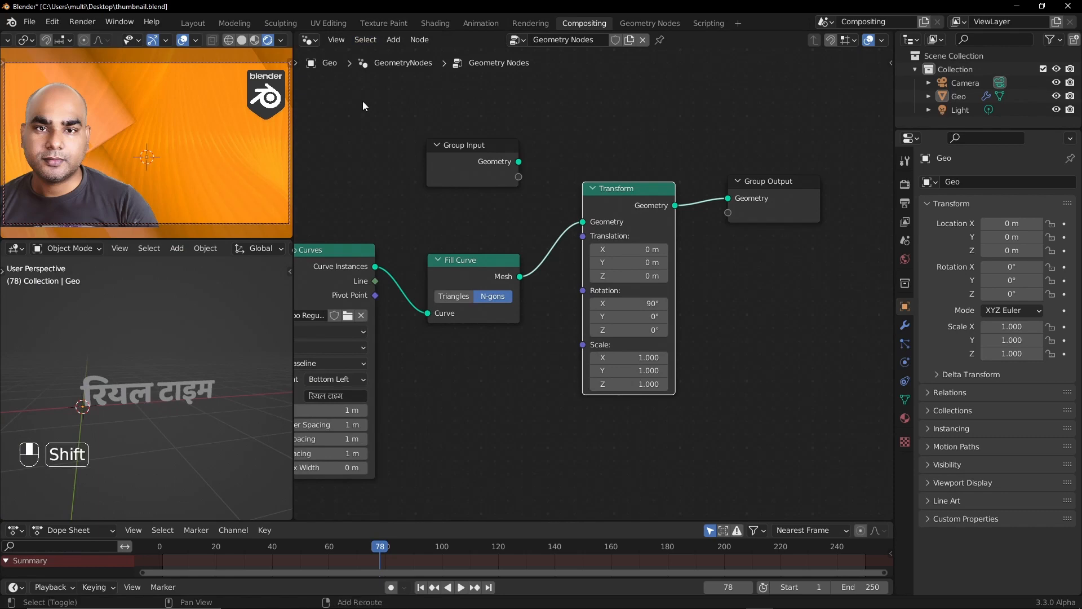
key("shift+F3")
key("shift+F3")
scroll(666, 172, "down", 5)
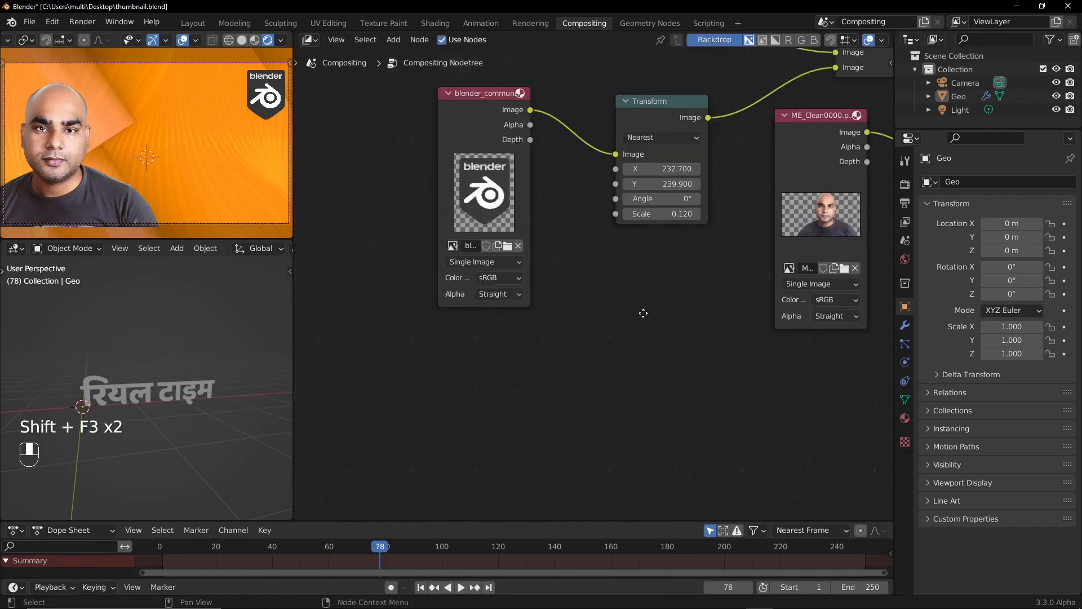
scroll(502, 248, "up", 2)
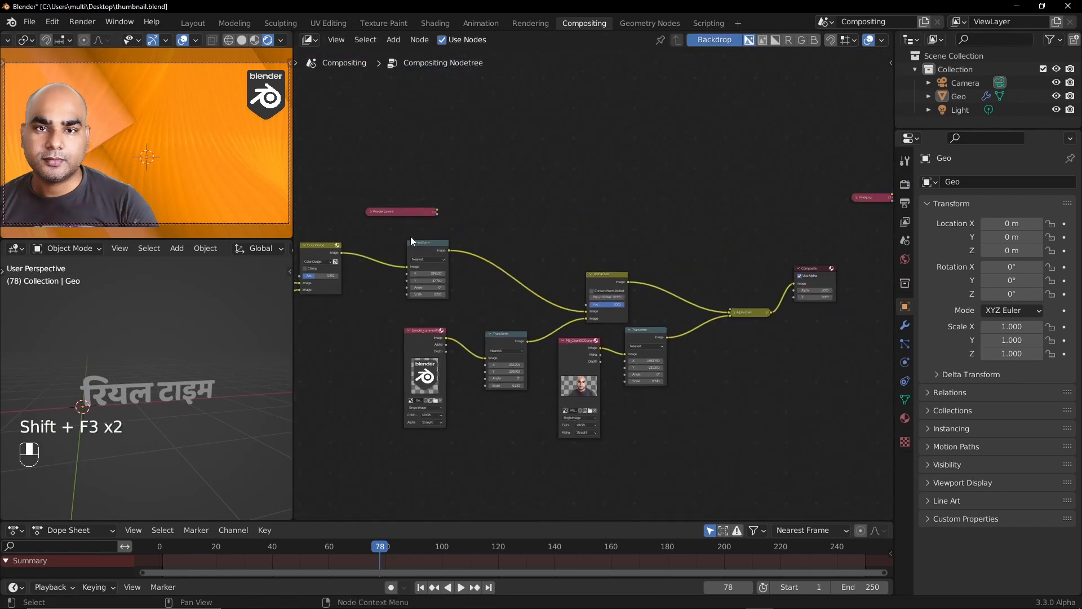
left_click_drag(445, 209, 767, 240)
scroll(777, 273, "up", 1)
scroll(776, 273, "up", 2)
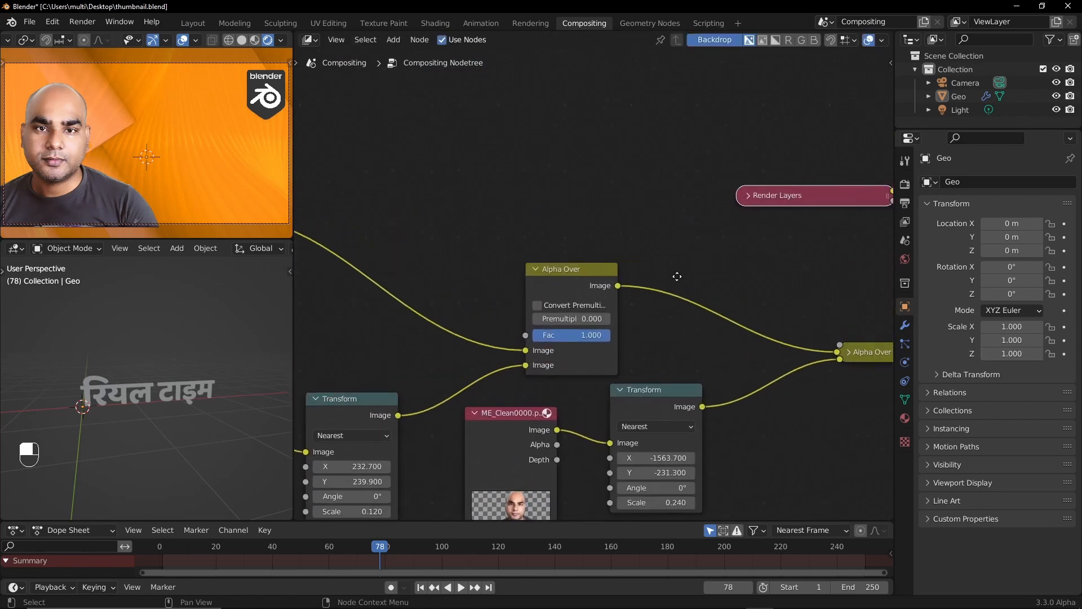
Move the Composite node farther from the collapsed Alpha Over node, and place Render Layers below that Alpha Over node
middle_click_drag(776, 273, 379, 249)
left_click_drag(624, 223, 783, 226)
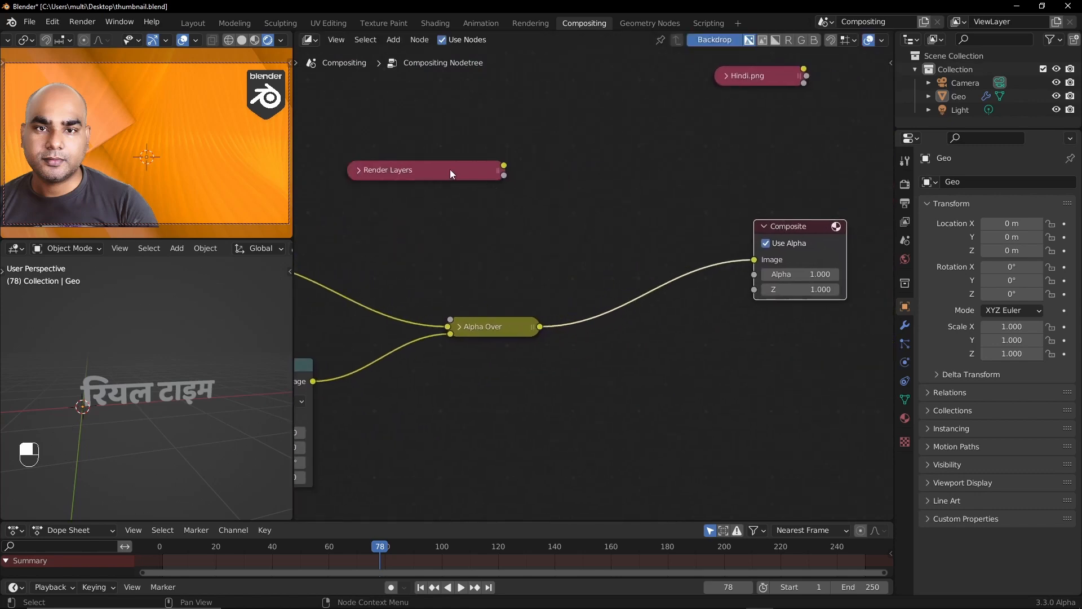
mouse_move(450, 169)
left_mouse_down()
mouse_move(508, 442)
mouse_move(501, 424)
left_mouse_up()
Merge the Alpha Over and Render Layers outputs through a new Alpha Over node that feeds the Composite node
left_click_drag(499, 243, 543, 479)
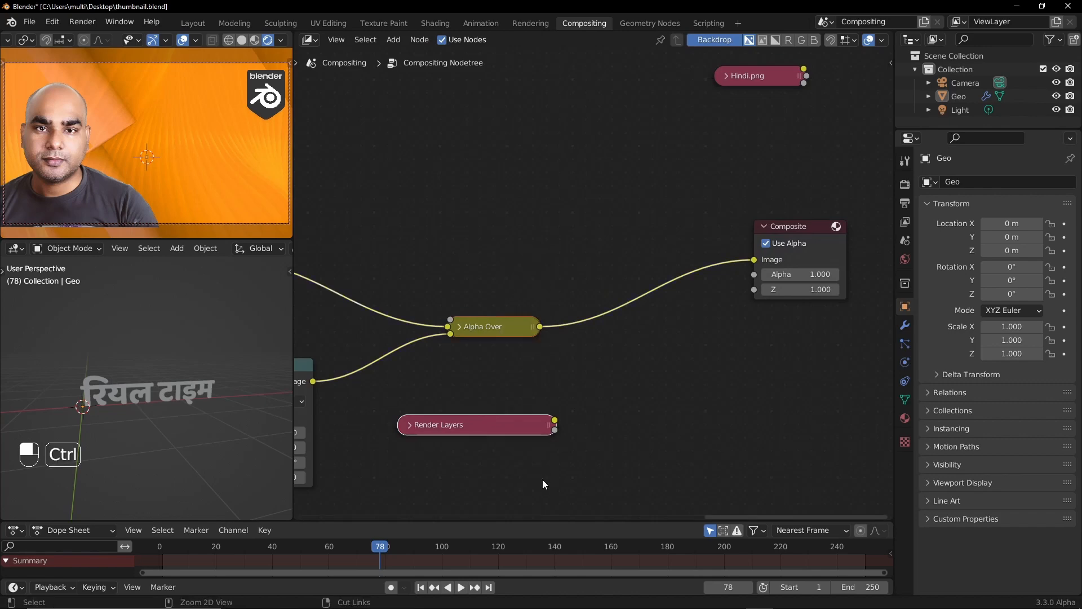
key("ctrl+alt")
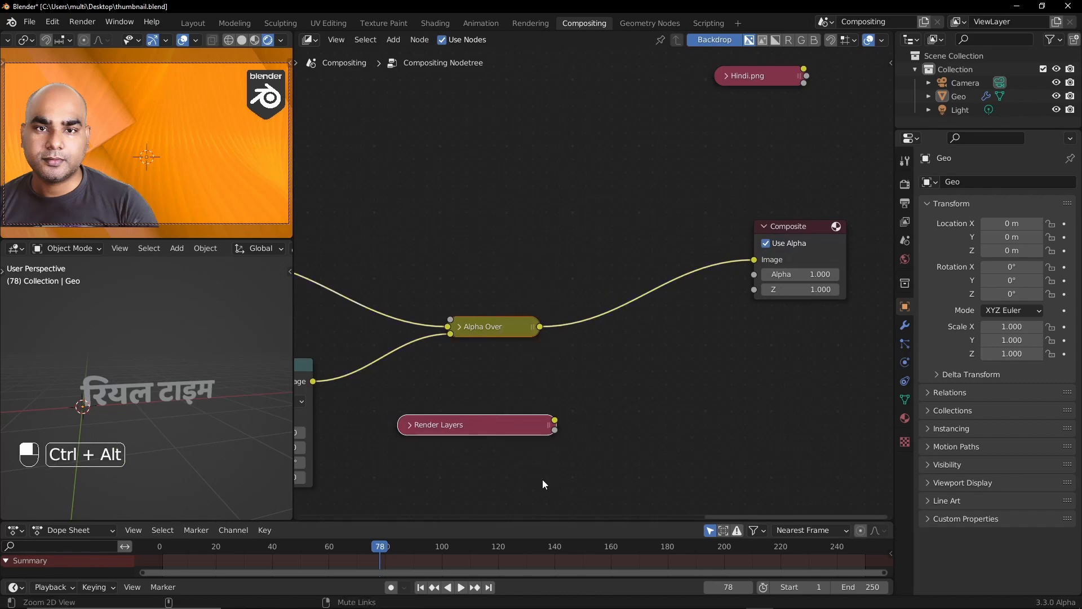
key("ctrl+alt+KP_0")
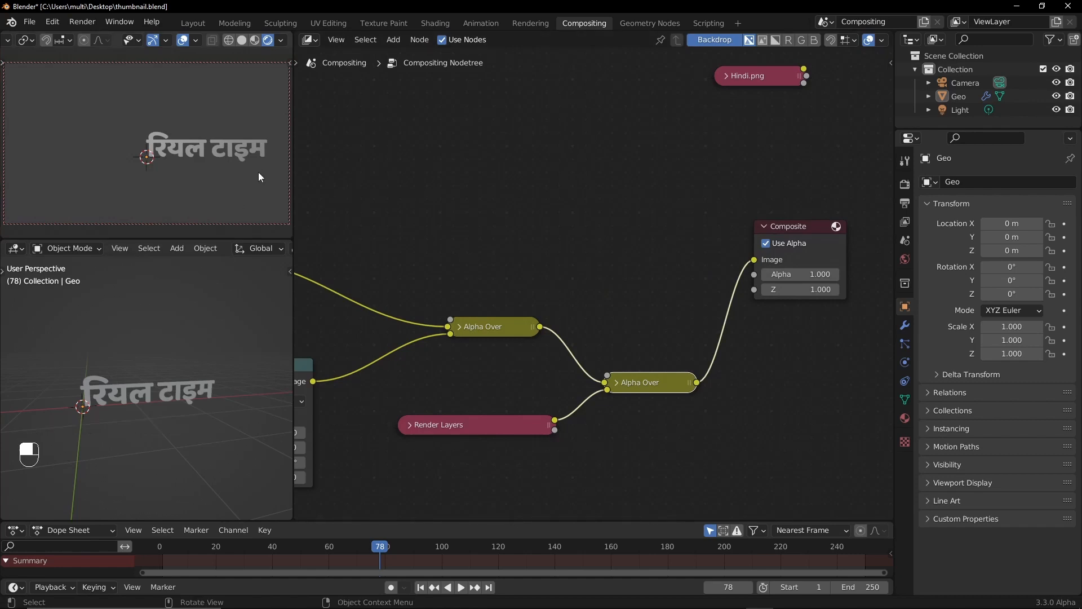
Enable a transparent film background in the Eevee render settings
left_click(905, 185)
left_click(927, 474)
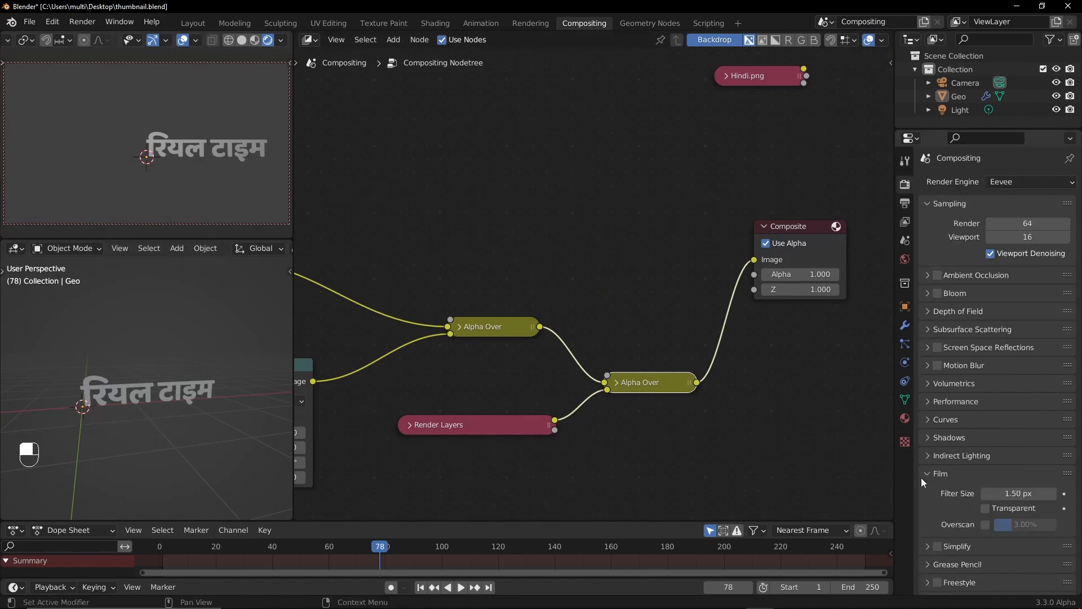
left_click(986, 509)
left_click(605, 326)
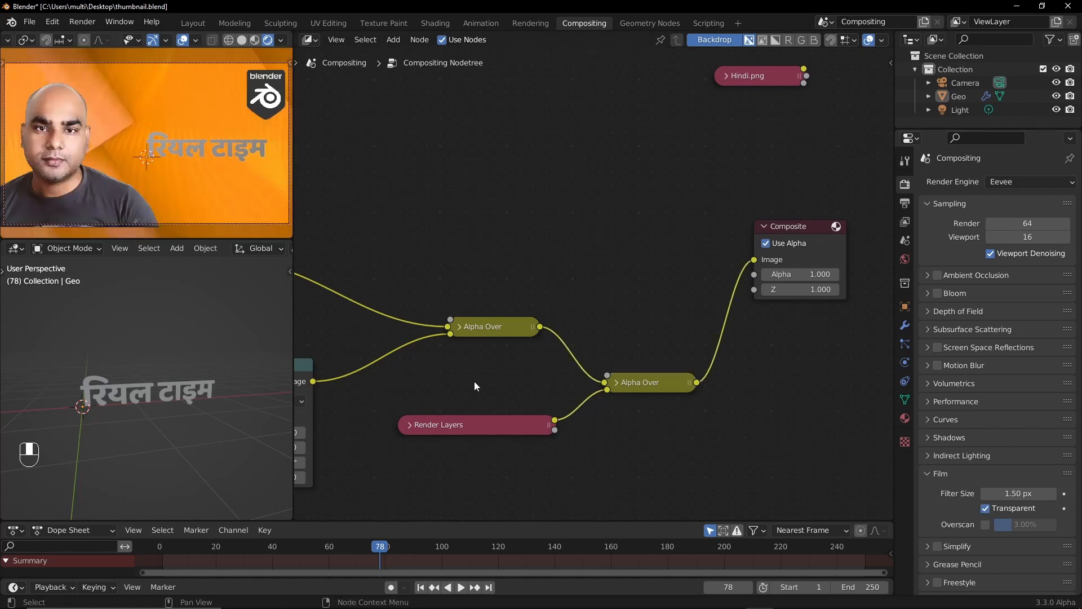
Expand the Render Layers node, move it up beside the new Alpha Over node, and collapse it again
left_click(420, 427)
key("h")
left_click_drag(428, 426, 416, 387)
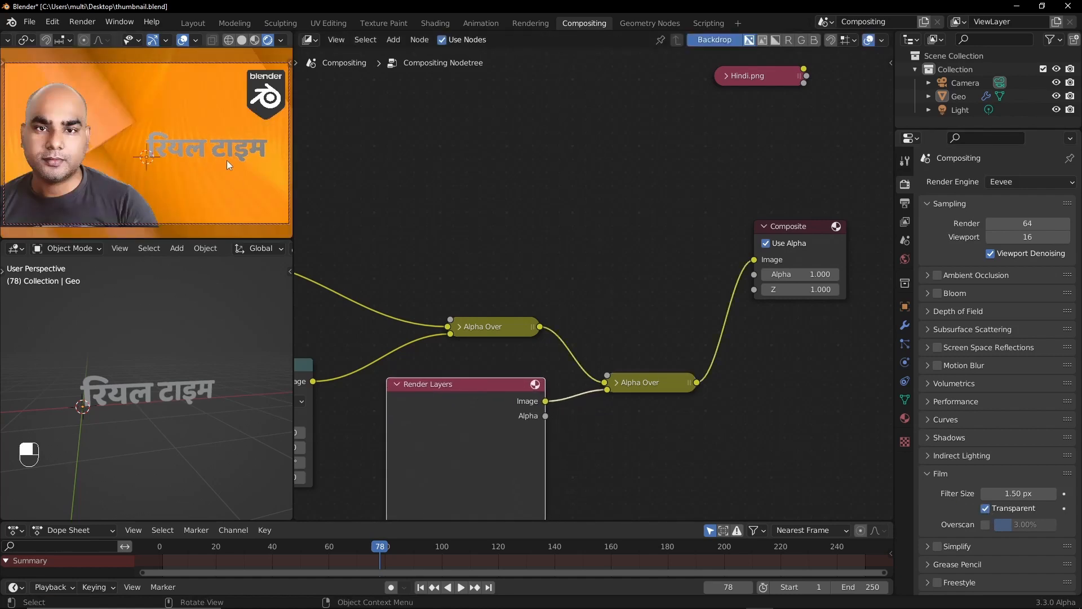
left_click(397, 384)
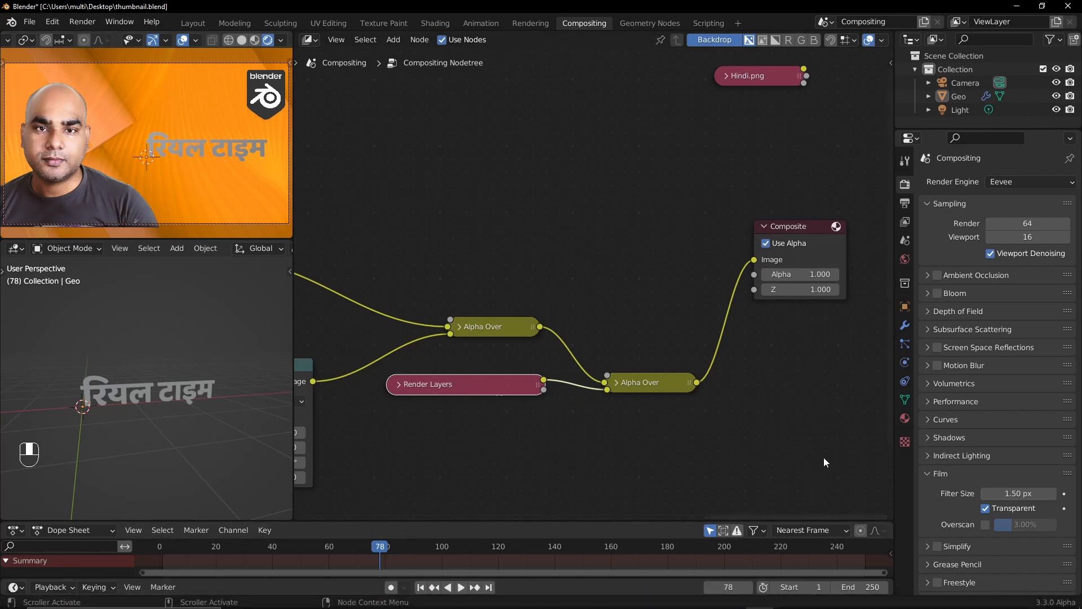
Set the emission color of the Geo text object's material to full white
left_click(642, 191)
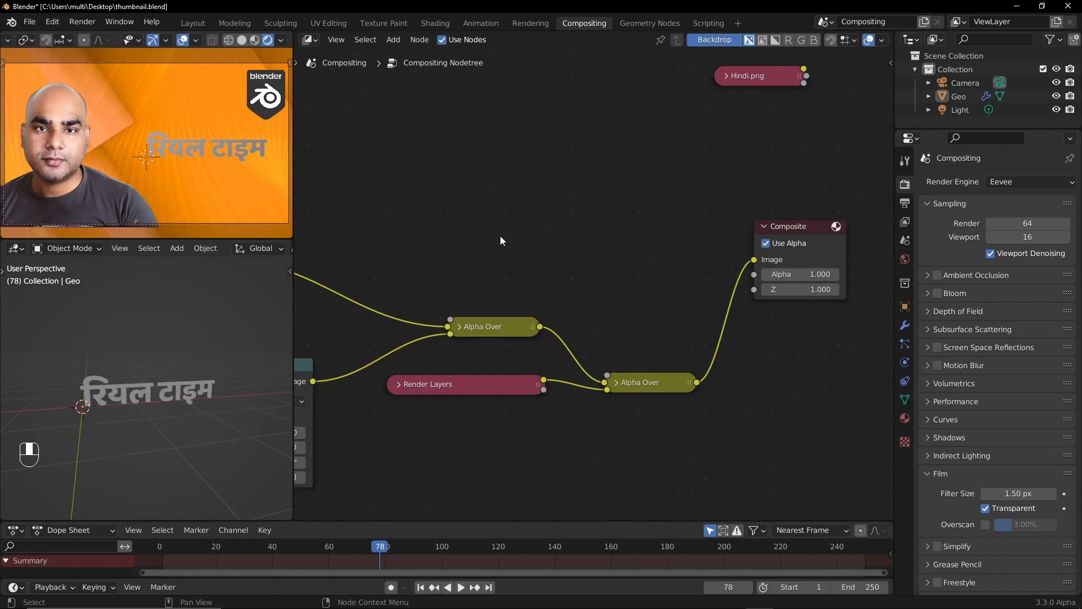
left_click(172, 391)
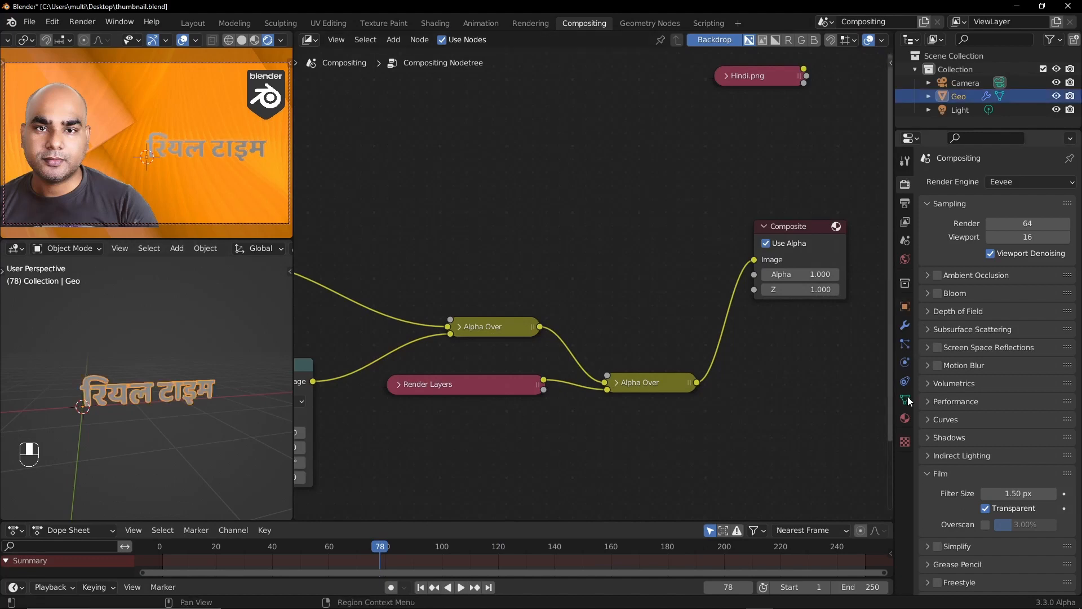
left_click(905, 415)
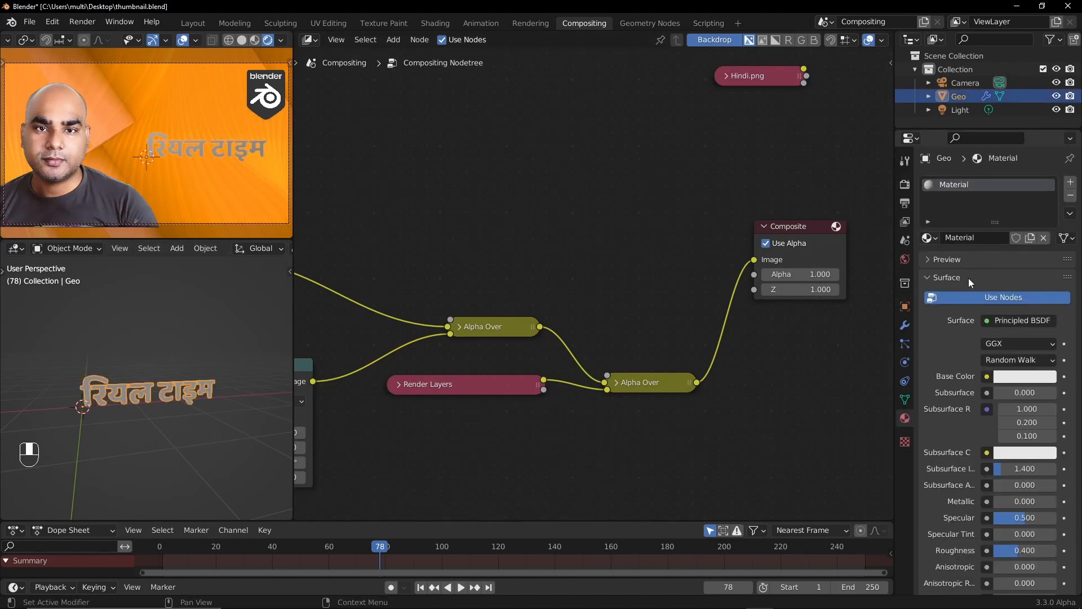
scroll(961, 327, "down", 10)
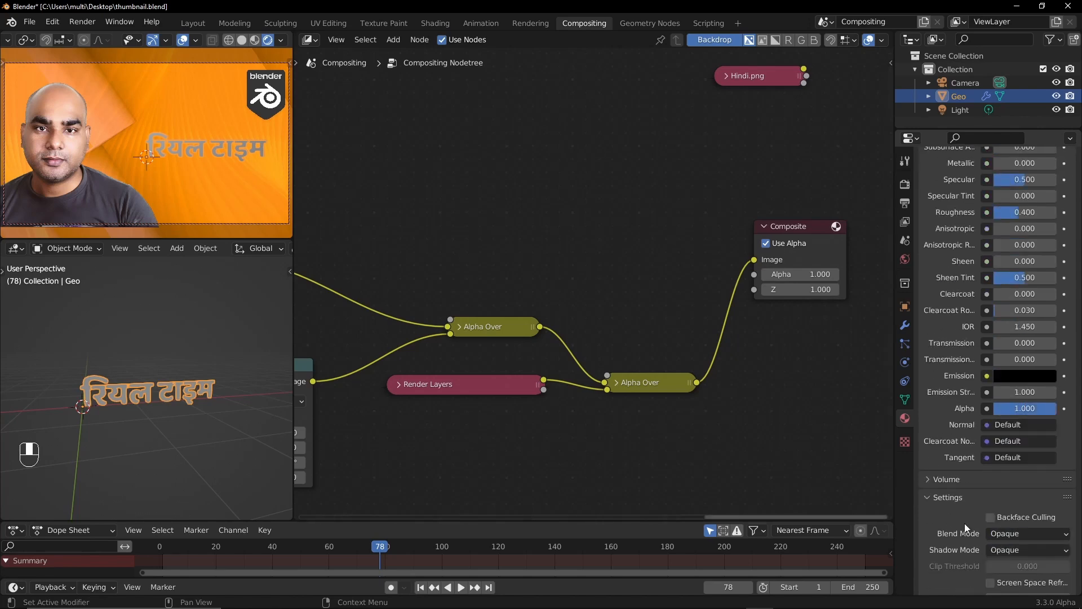
left_click(1018, 377)
left_click_drag(1046, 222, 1046, 182)
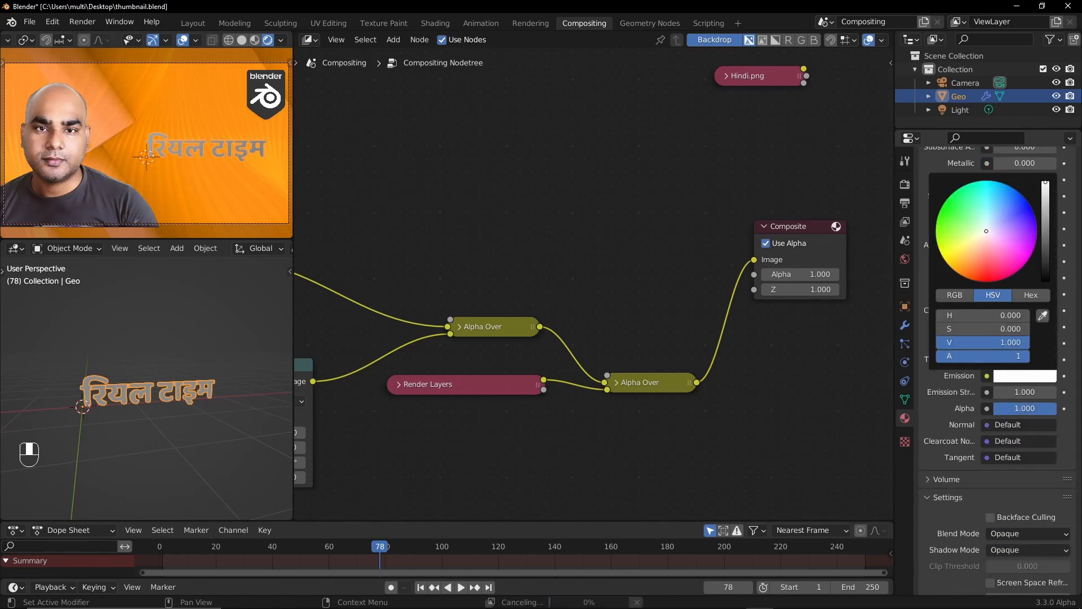
left_click(229, 440)
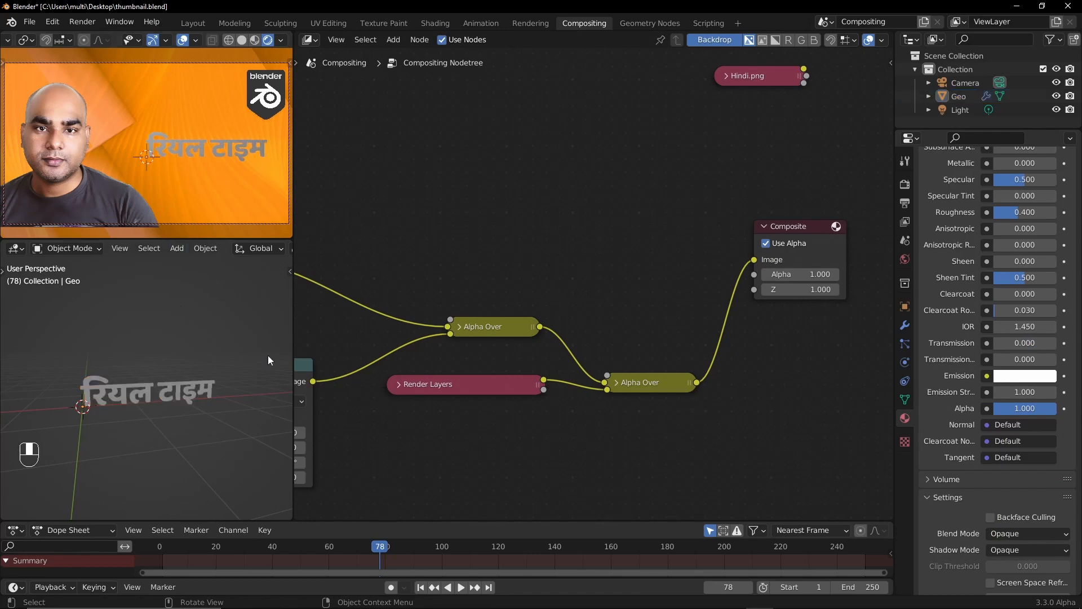
scroll(974, 350, "up", 13)
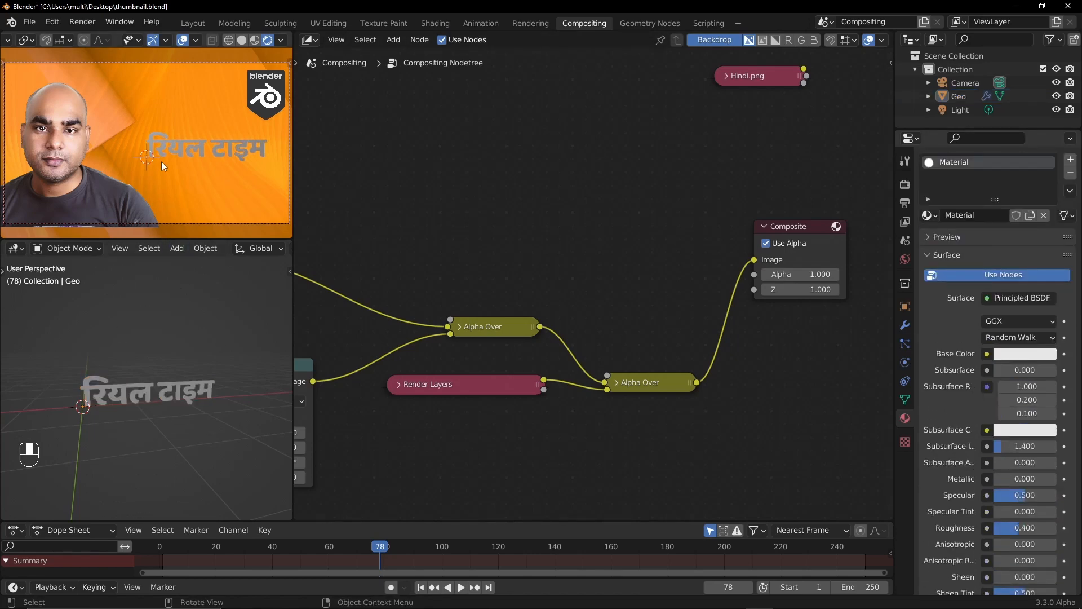
Switch the user-perspective viewport to rendered shading and select the Hindi text object
middle_click_drag(395, 169, 561, 166)
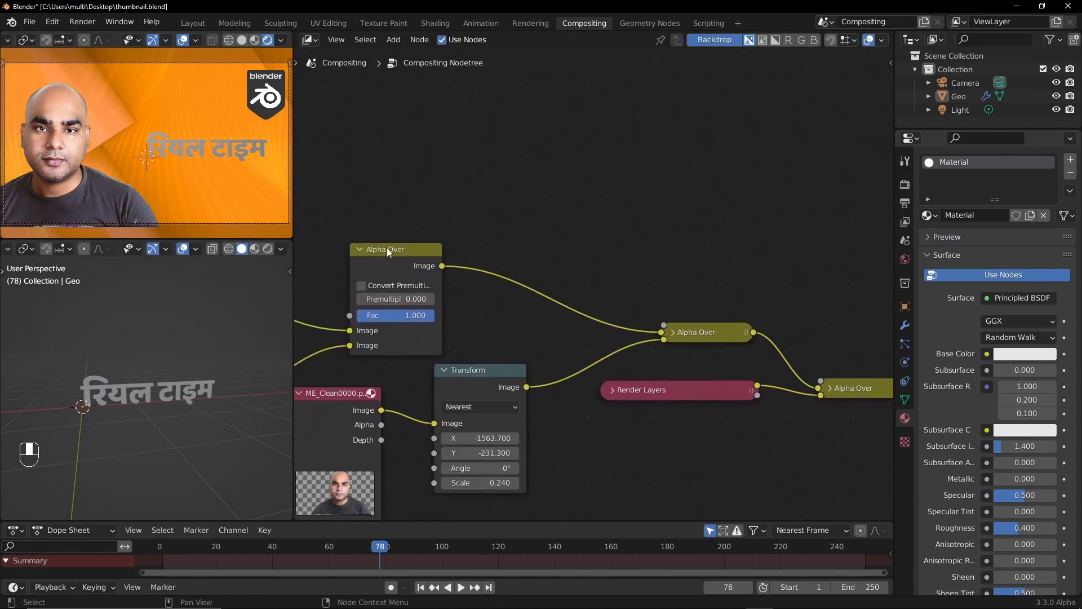
left_click(269, 249)
left_click(150, 394)
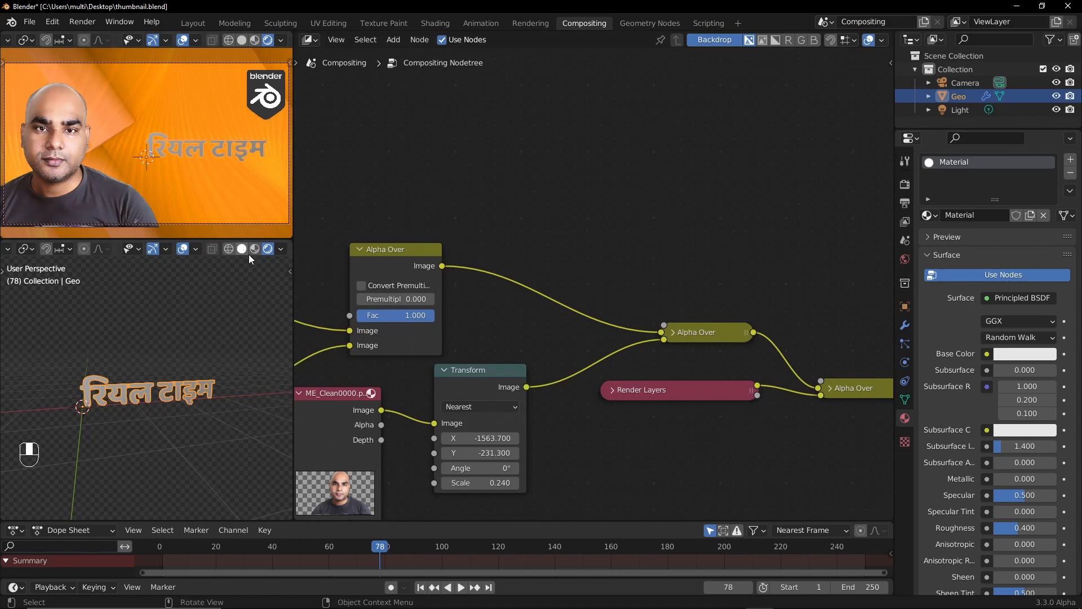
Replace the compositor with the Geometry Node Editor and move Group Output farther from the Transform node
left_click(310, 39)
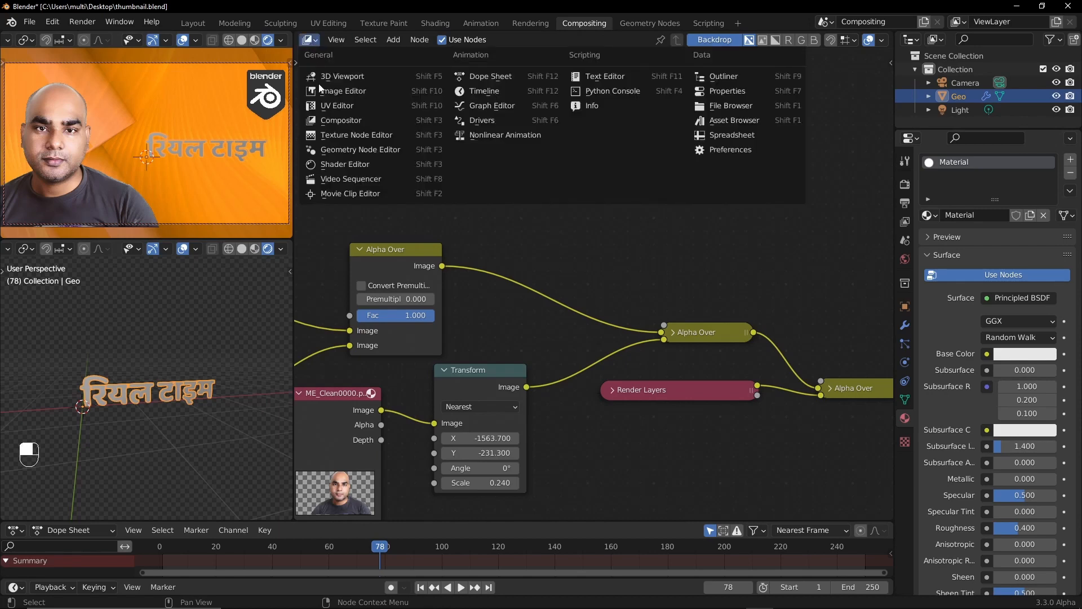
left_click(338, 135)
scroll(413, 259, "down", 8)
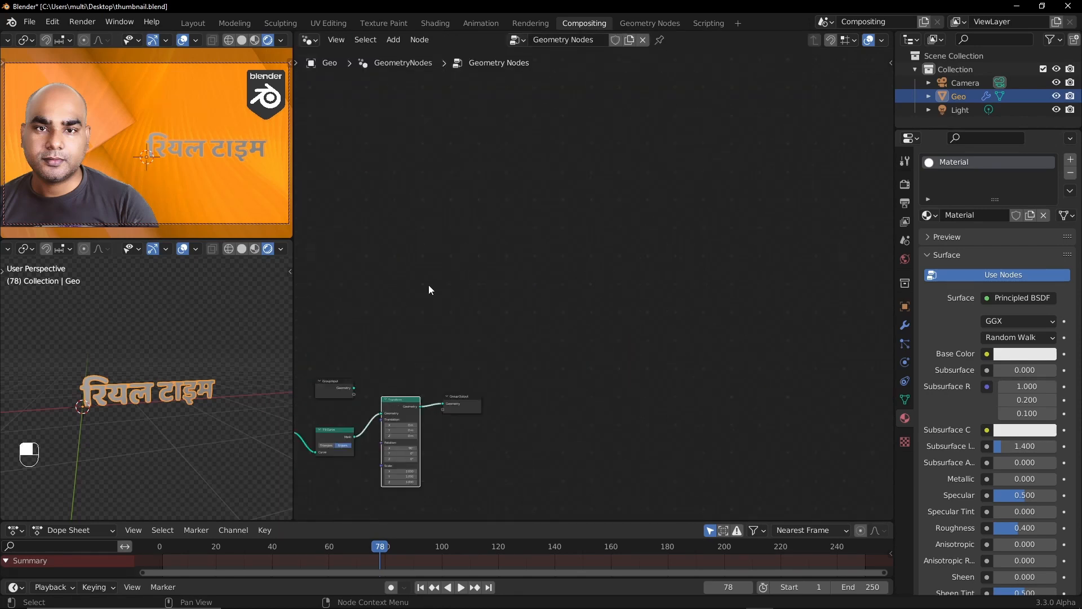
middle_click_drag(421, 311, 575, 146)
scroll(656, 267, "up", 12)
scroll(657, 267, "up", 3, "shift")
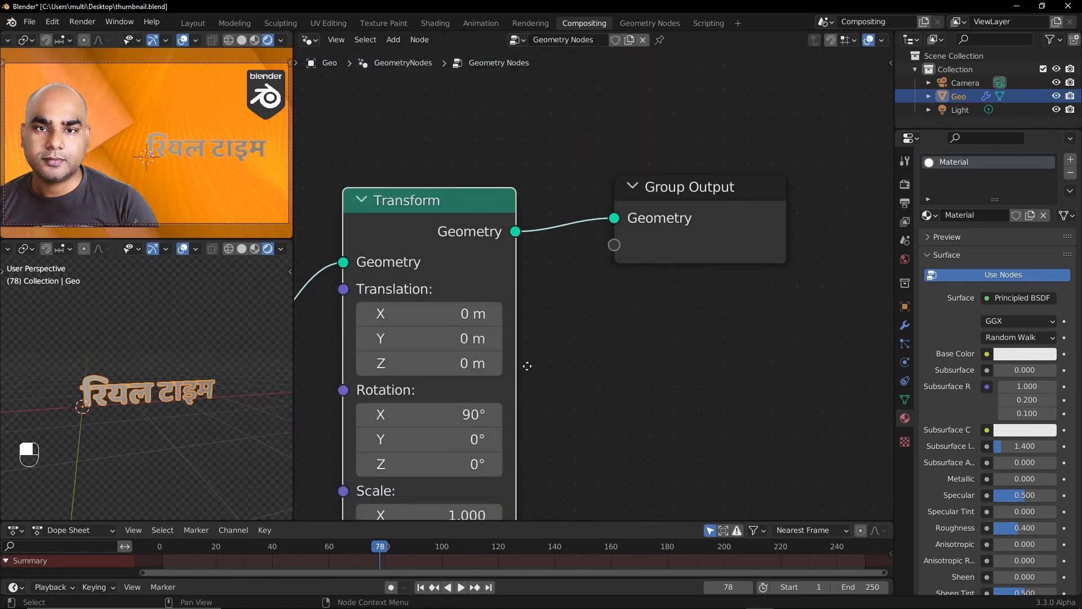
scroll(627, 262, "down", 2)
left_click_drag(784, 228, 783, 228)
Insert a Set Material node between Transform and Group Output, and assign the existing Material to it
key("shift+a")
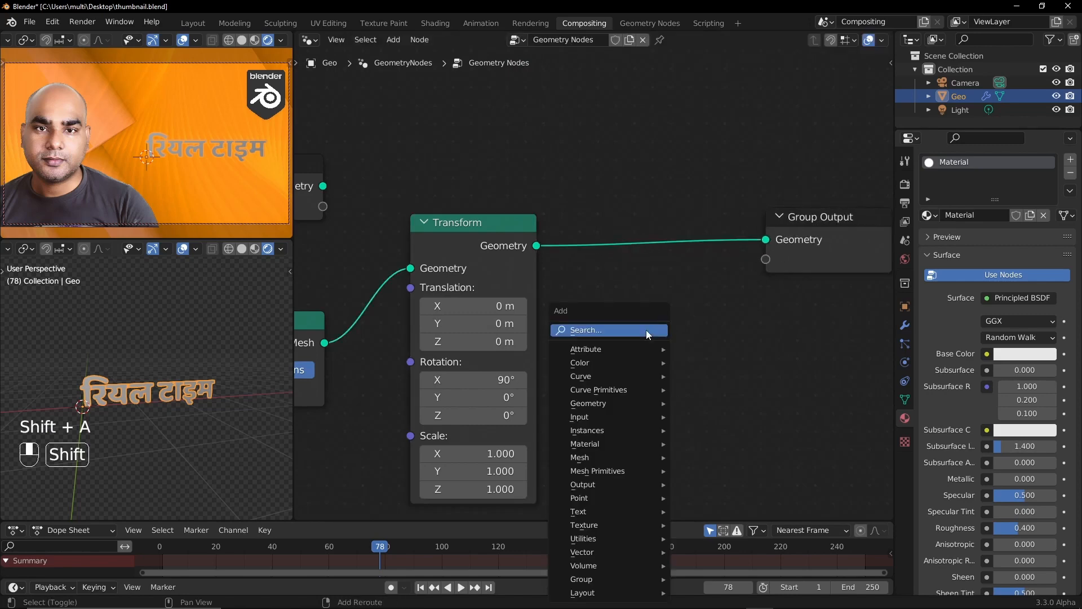
type("s m")
key("Down")
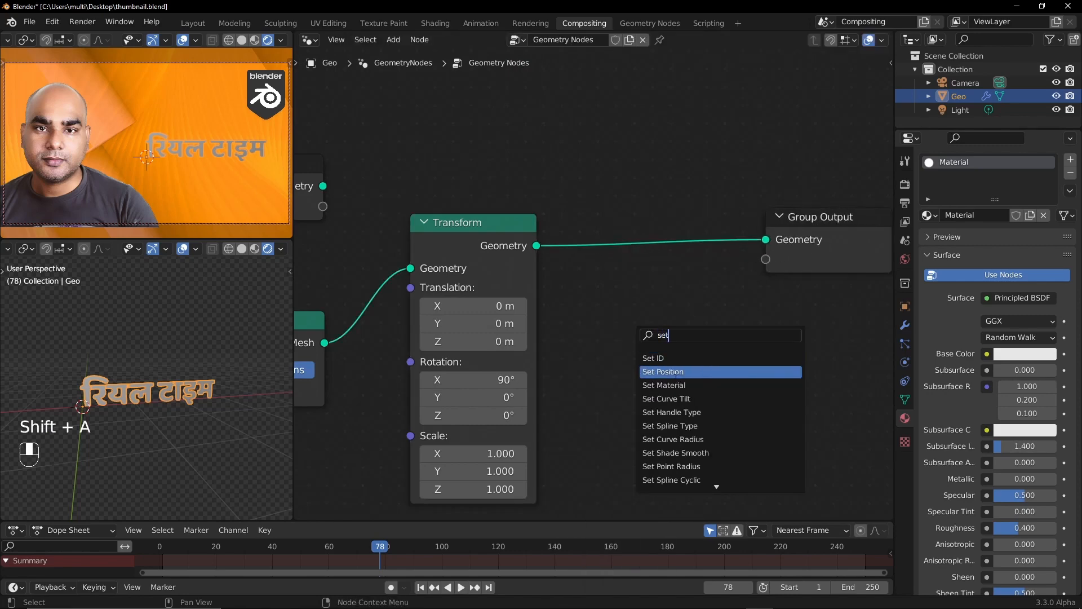
key("Down")
key("Return")
left_click(630, 275)
left_click(634, 292)
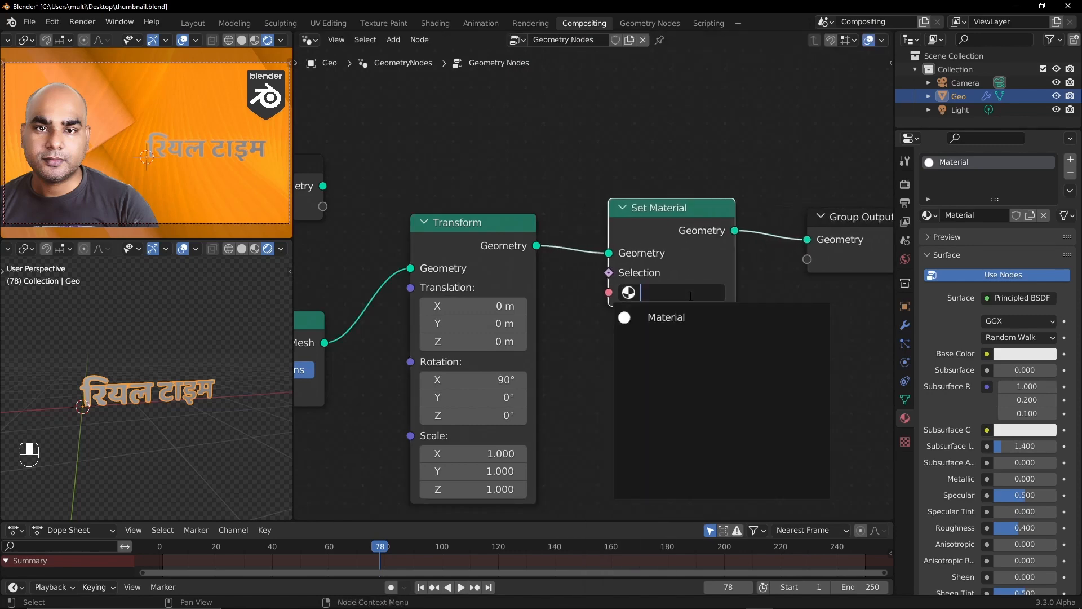
left_click(674, 320)
left_click(195, 310)
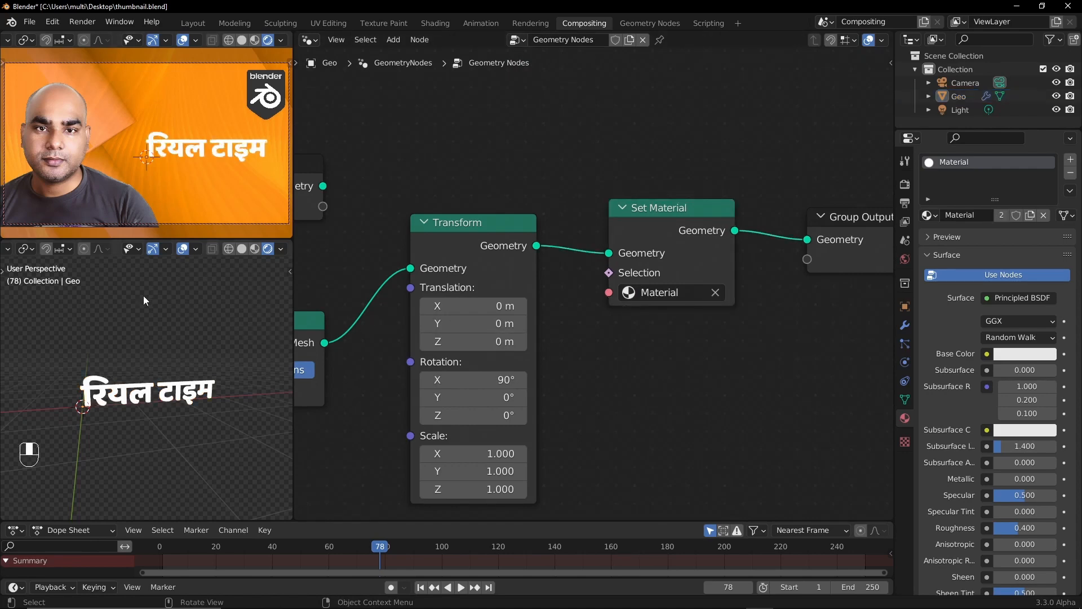
Reselect the Hindi title text and move it about 0.25 m toward the portrait and 0.05 m down in the camera view
key("ctrl+z")
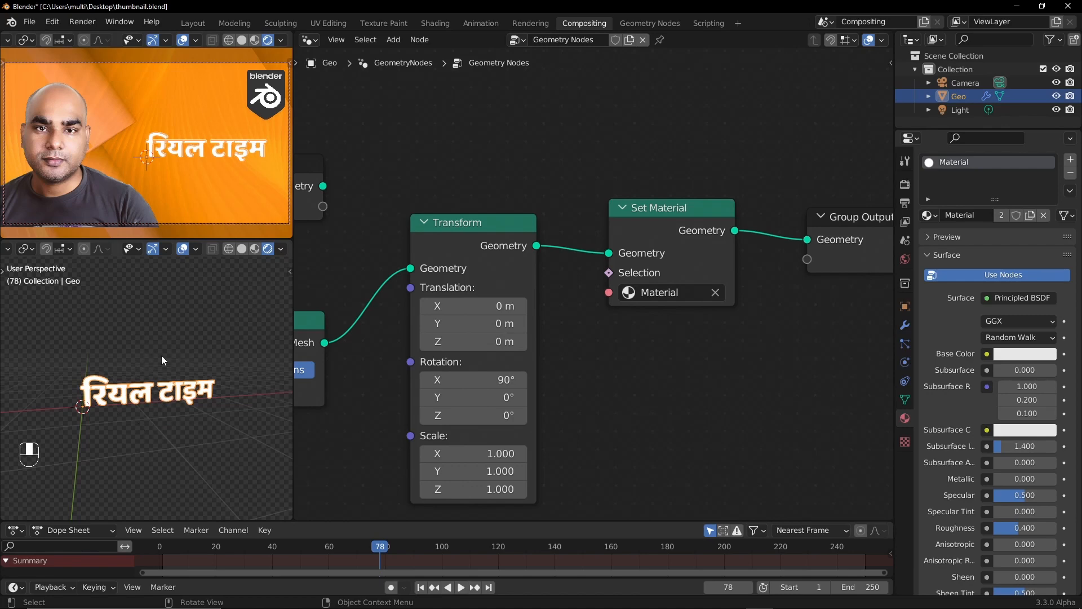
key("t")
left_click(18, 324)
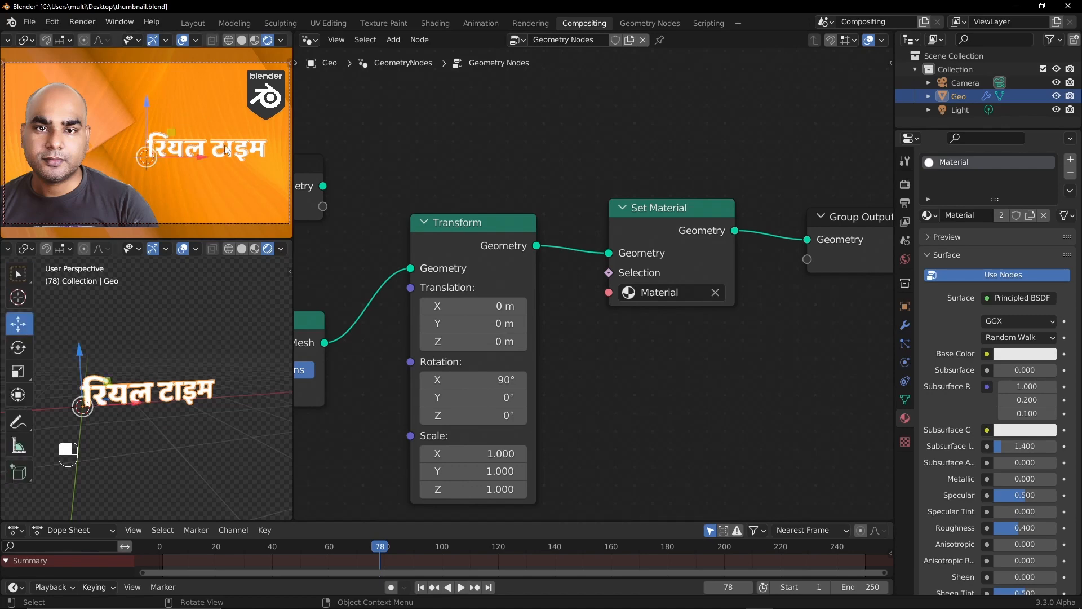
key("g")
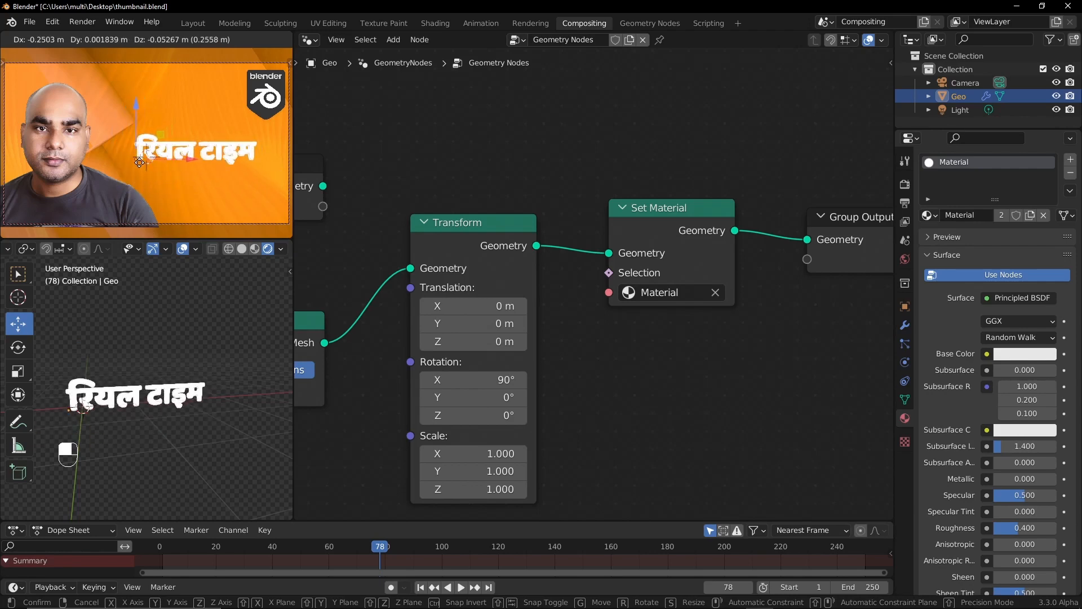
left_click(140, 162)
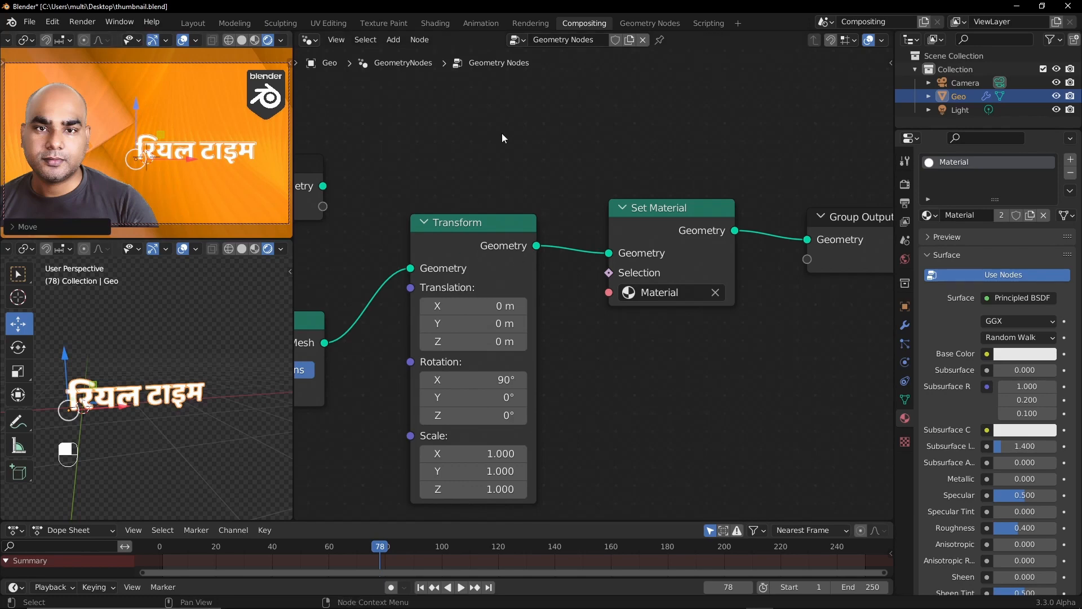
left_click(211, 473)
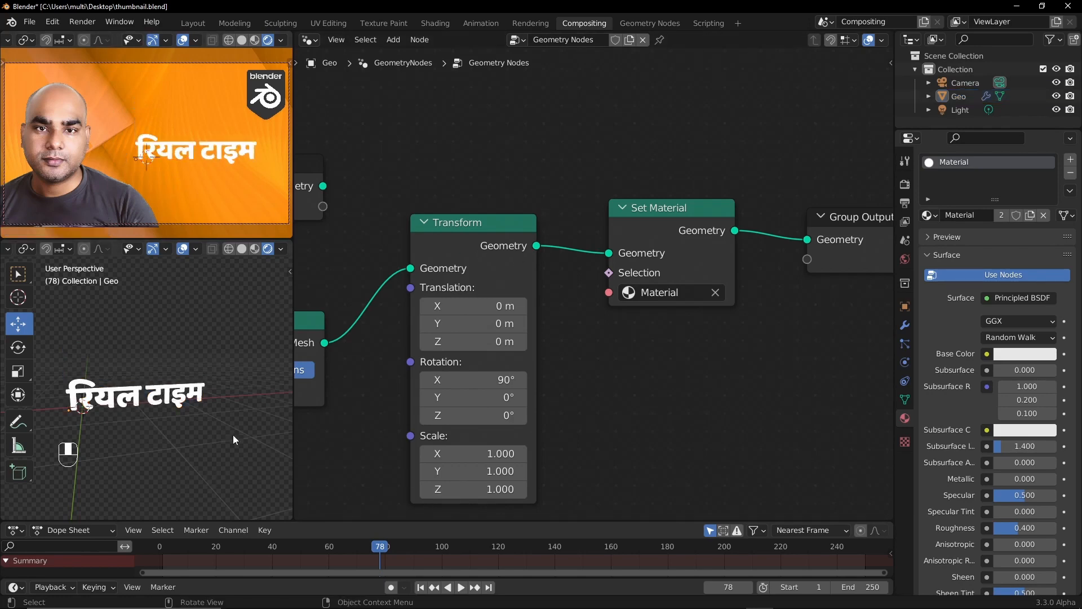
Move the String to Curves and Fill Curve nodes together farther away from the Transform node
scroll(383, 391, "down", 1)
middle_click_drag(384, 391, 607, 330)
scroll(592, 333, "down", 2)
left_click_drag(357, 194, 545, 367)
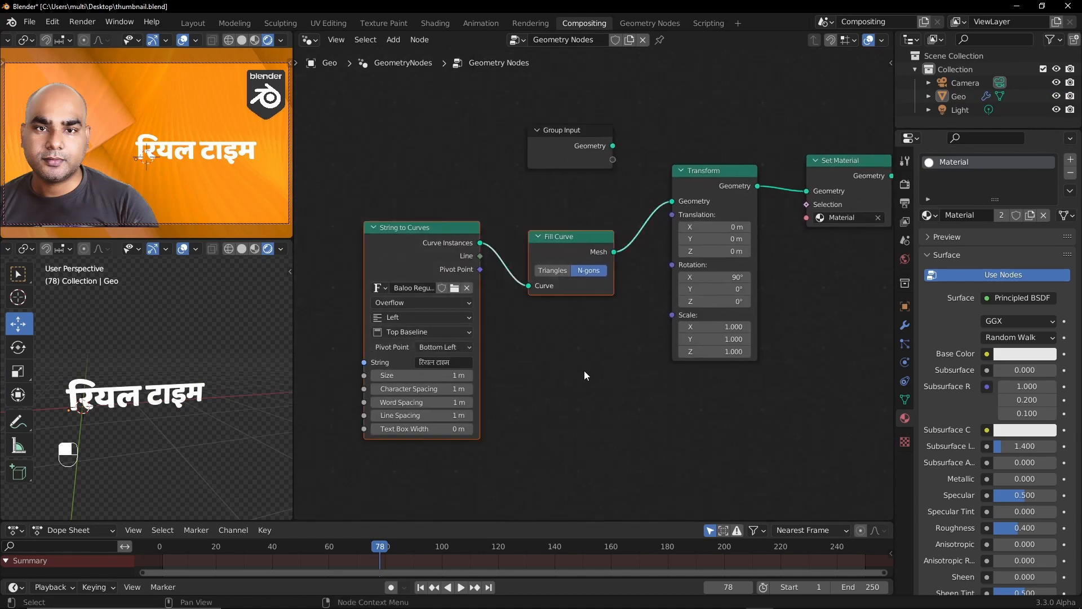
key("g")
left_click(444, 327)
Duplicate the String to Curves and Fill Curve pair and drop the copies into the free space near the originals
middle_click_drag(497, 275, 619, 226)
key("shift+d")
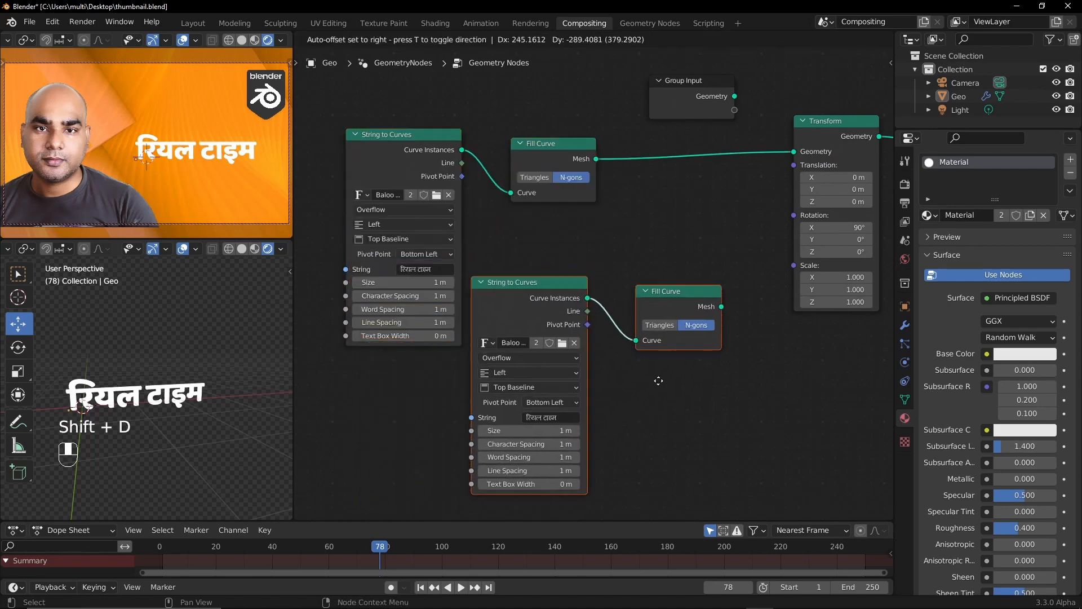
left_click(668, 349)
Set the string of the duplicated String to Curves node to COMPOSITOR
left_click(574, 387)
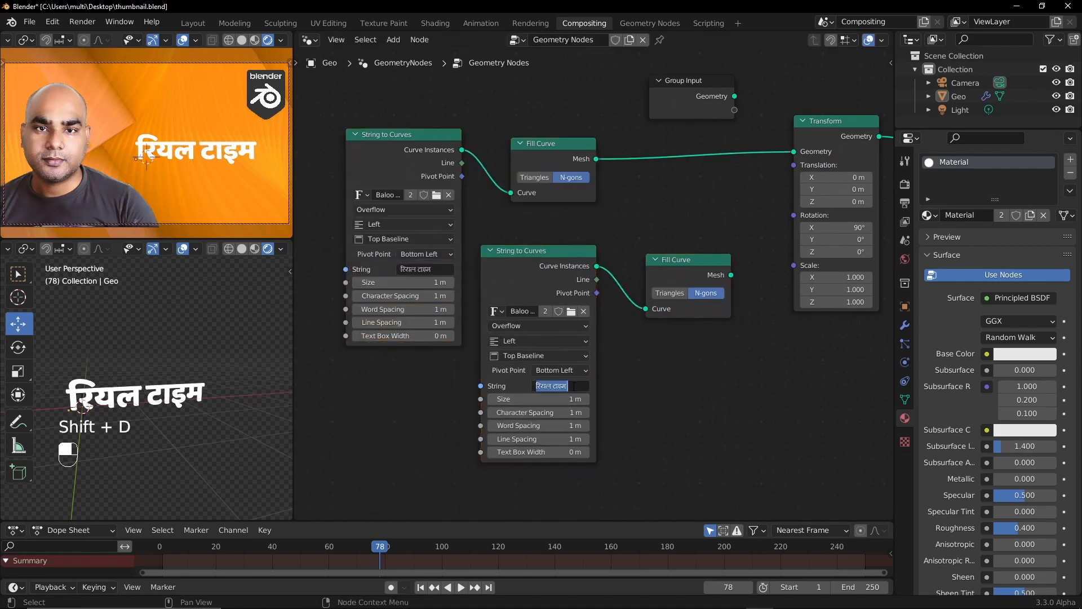
type("com")
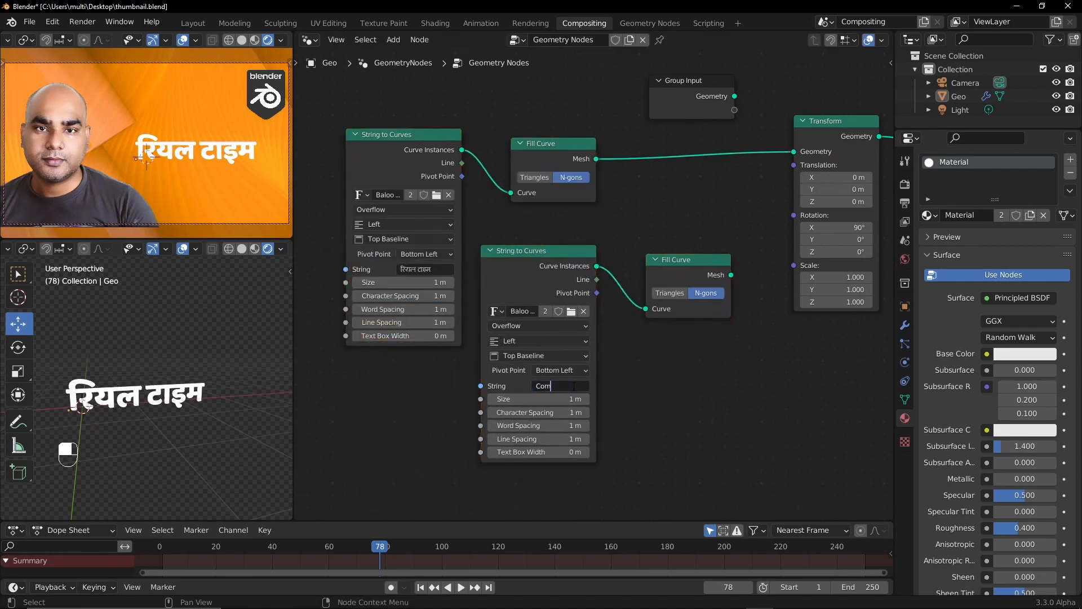
key("BackSpace")
key("BackSpace")
type("OMP")
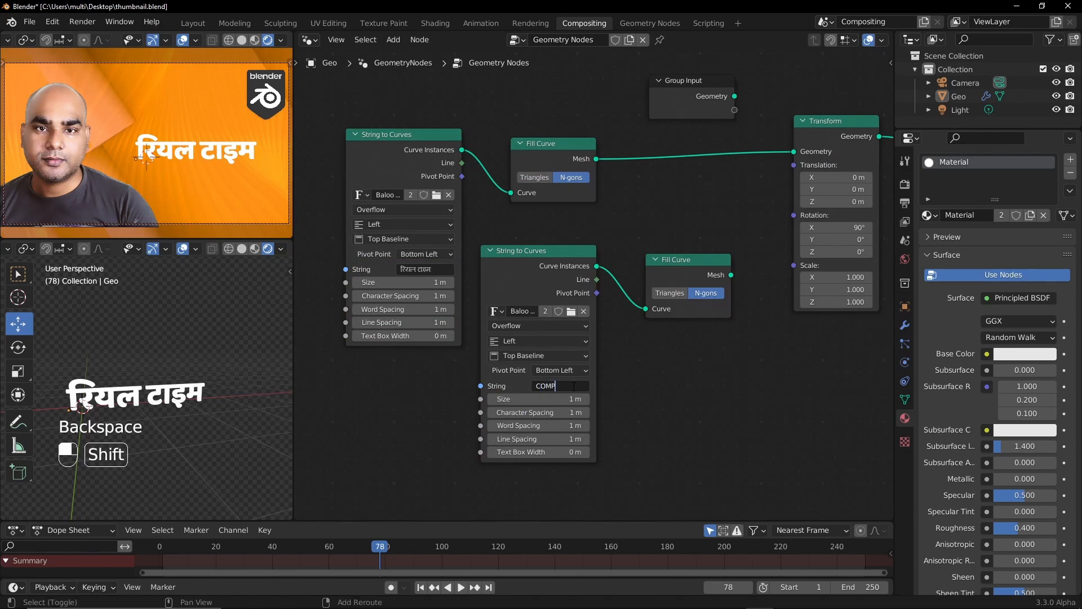
type("OSITOR")
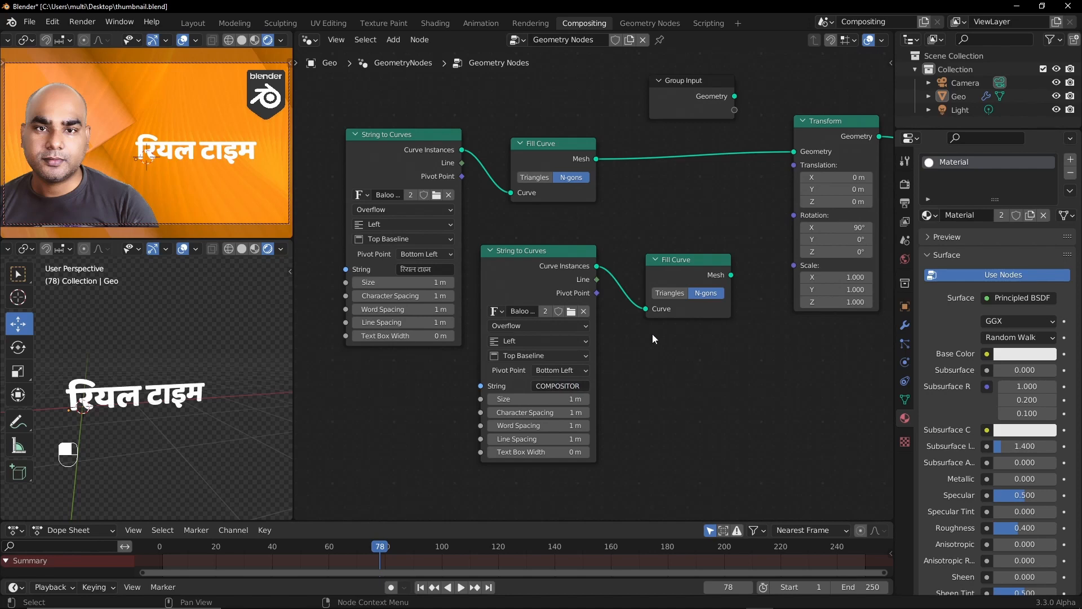
Move the duplicated String to Curves and Fill Curve pair directly beneath the original pair
left_click_drag(544, 229, 660, 330)
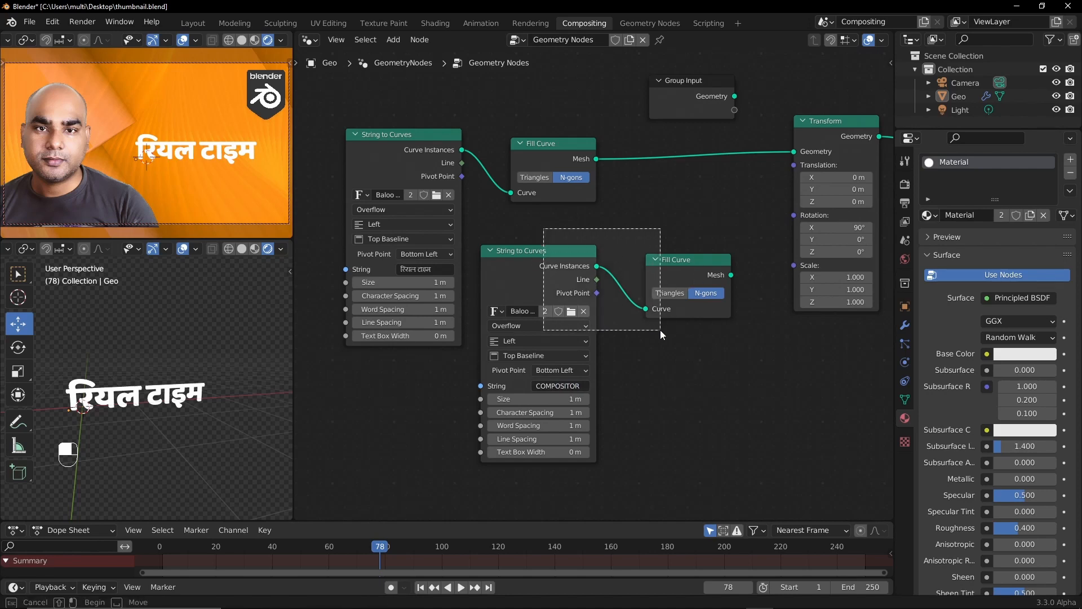
left_click_drag(679, 258, 546, 379)
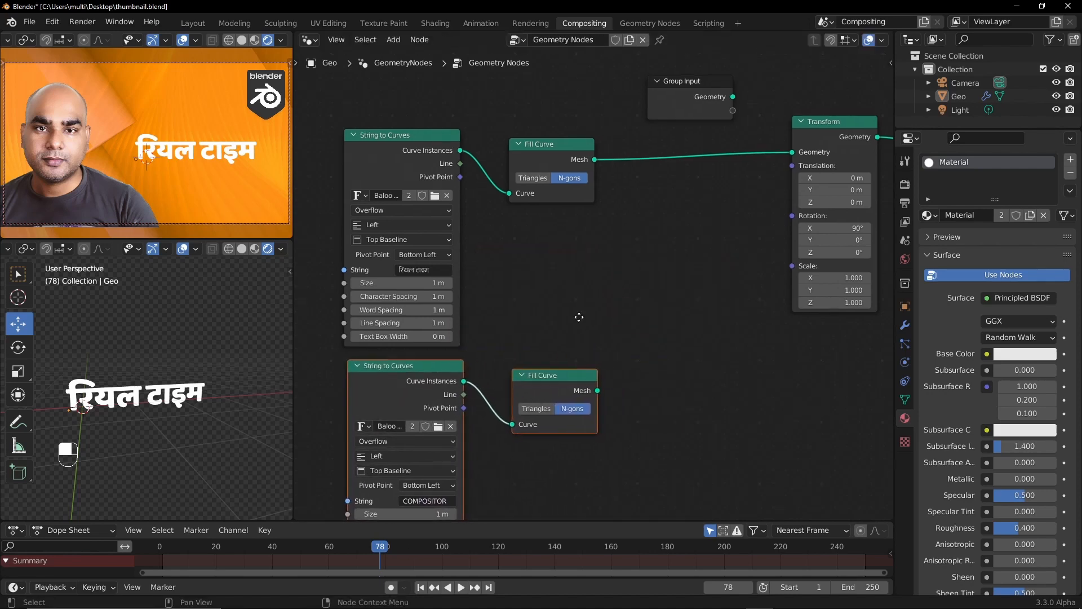
middle_click_drag(577, 314, 552, 301)
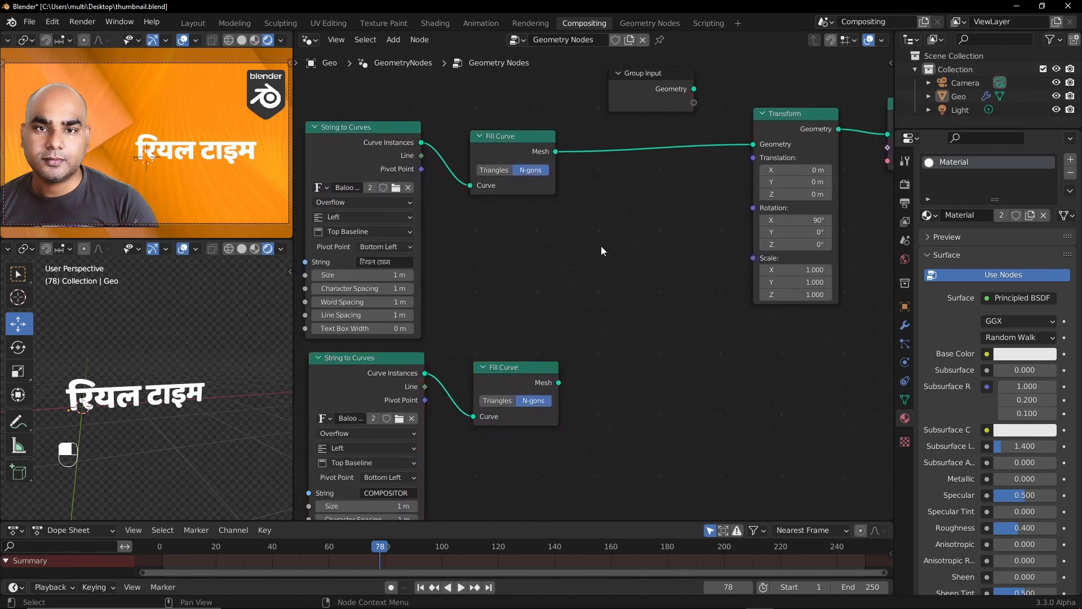
Add a Join Geometry node between the Fill Curve nodes and the Transform node, leaving it unconnected
key("shift+a")
left_click(607, 332)
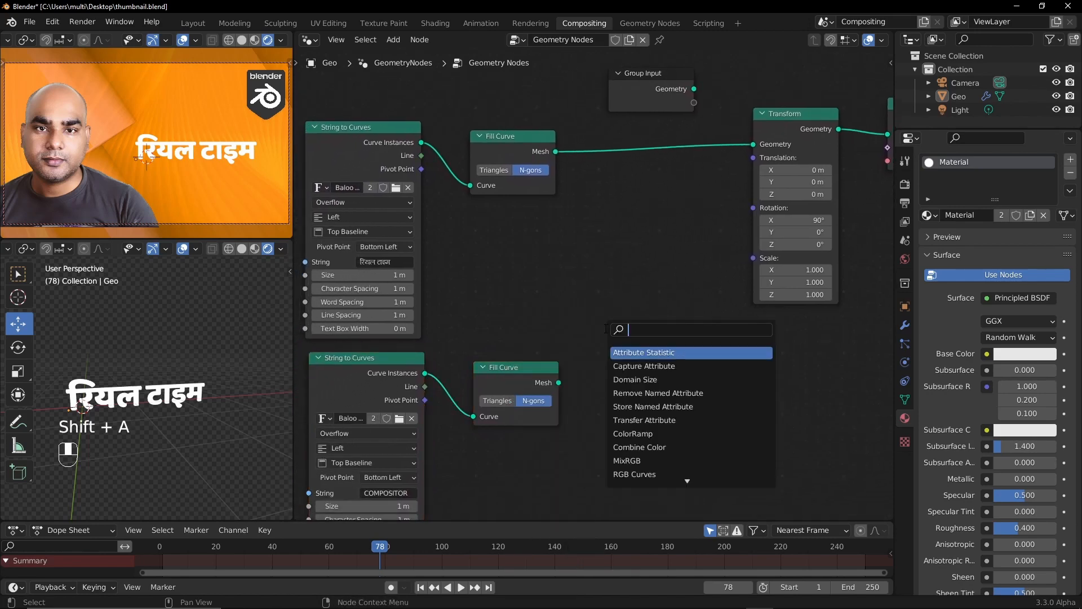
type("join")
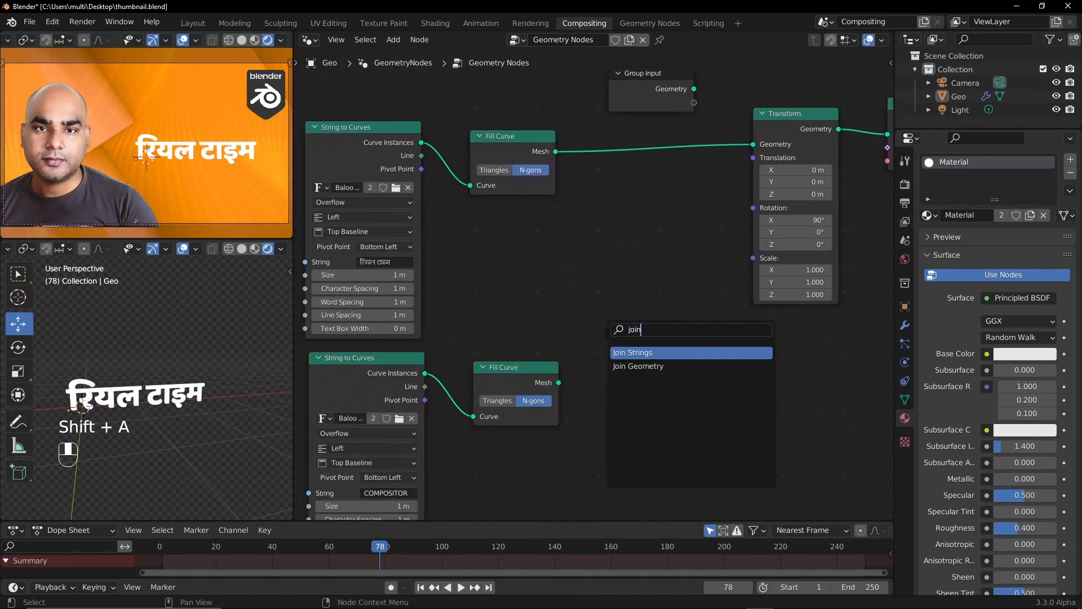
key("Down")
key("Return")
left_click(643, 239)
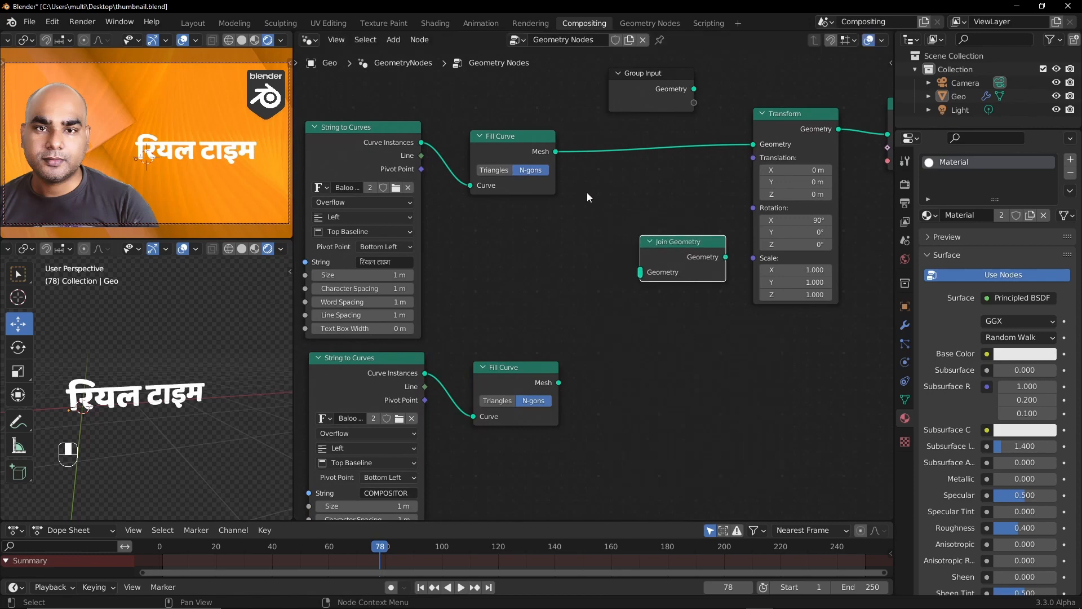
Connect both Fill Curve meshes into Join Geometry, move it closer to them, and feed its output into the Transform geometry input
left_click_drag(556, 152, 640, 273)
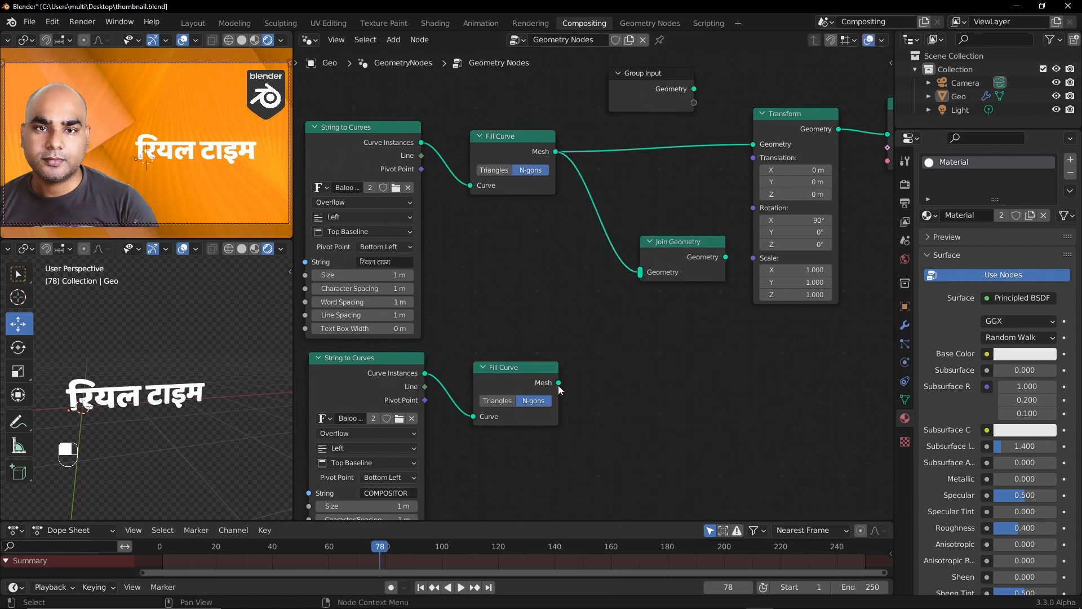
left_click_drag(558, 383, 640, 272)
left_click_drag(676, 241, 632, 233)
left_click_drag(681, 248, 755, 145)
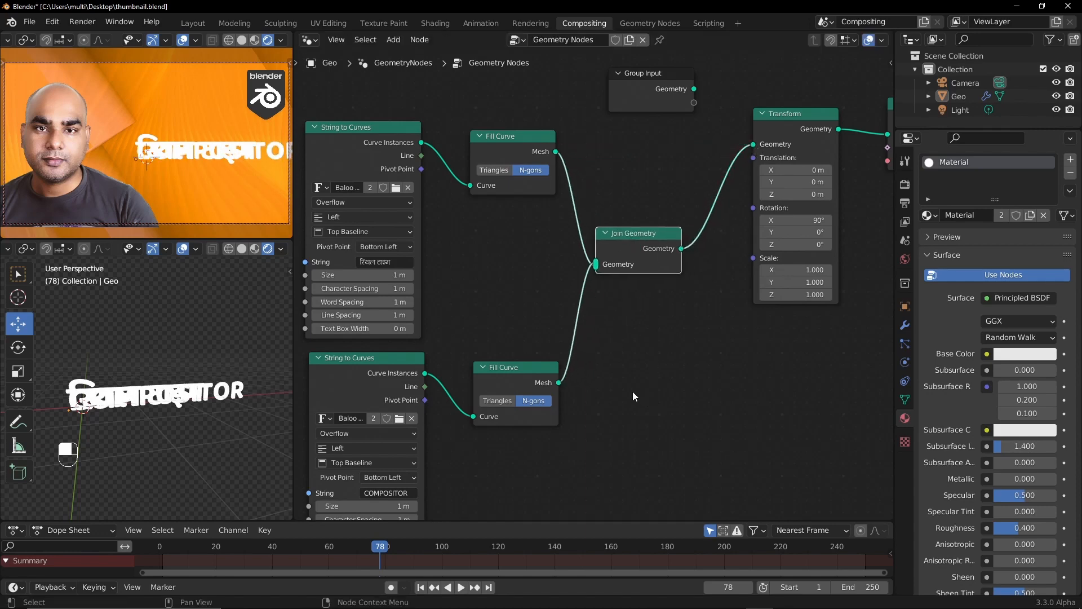
Insert a Transform node between the COMPOSITOR branch's Fill Curve node and Join Geometry
middle_click_drag(649, 370, 724, 296)
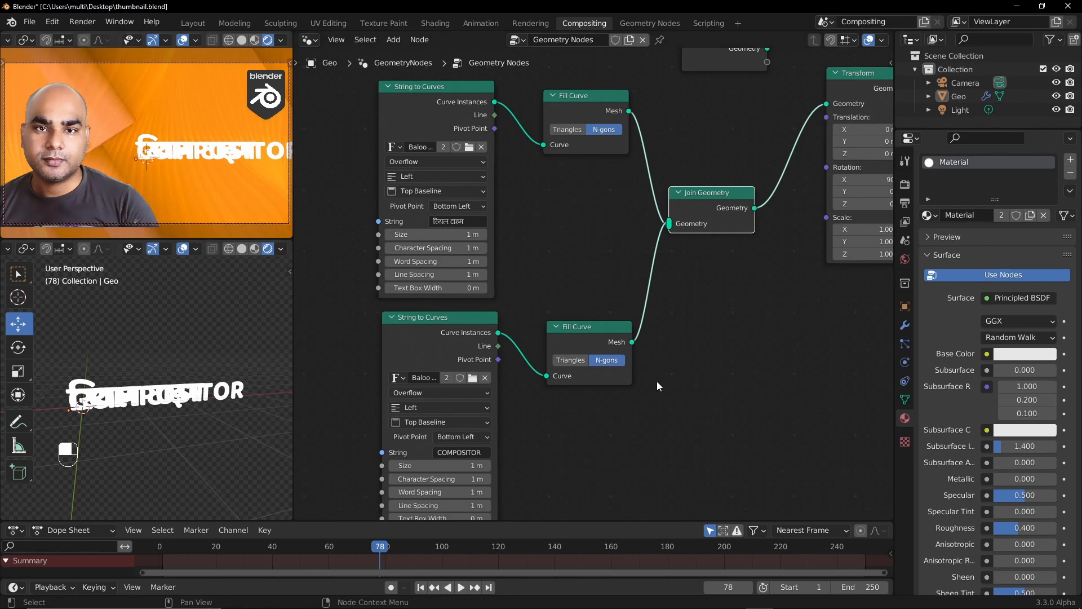
key("shift+a")
mouse_move(577, 349)
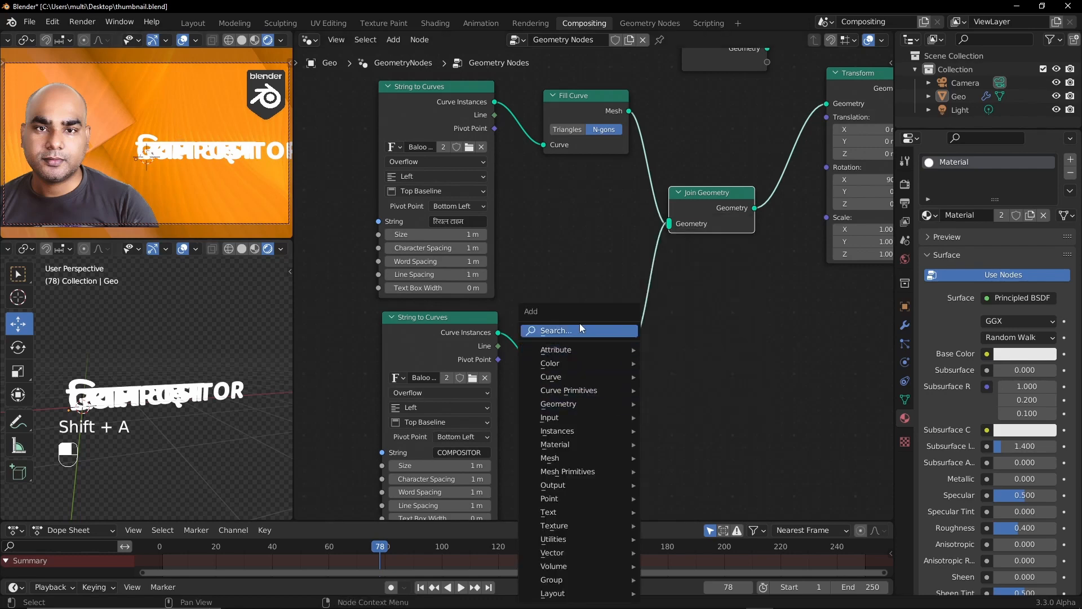
left_click(579, 327)
type("transform")
key("Return")
left_click(710, 309)
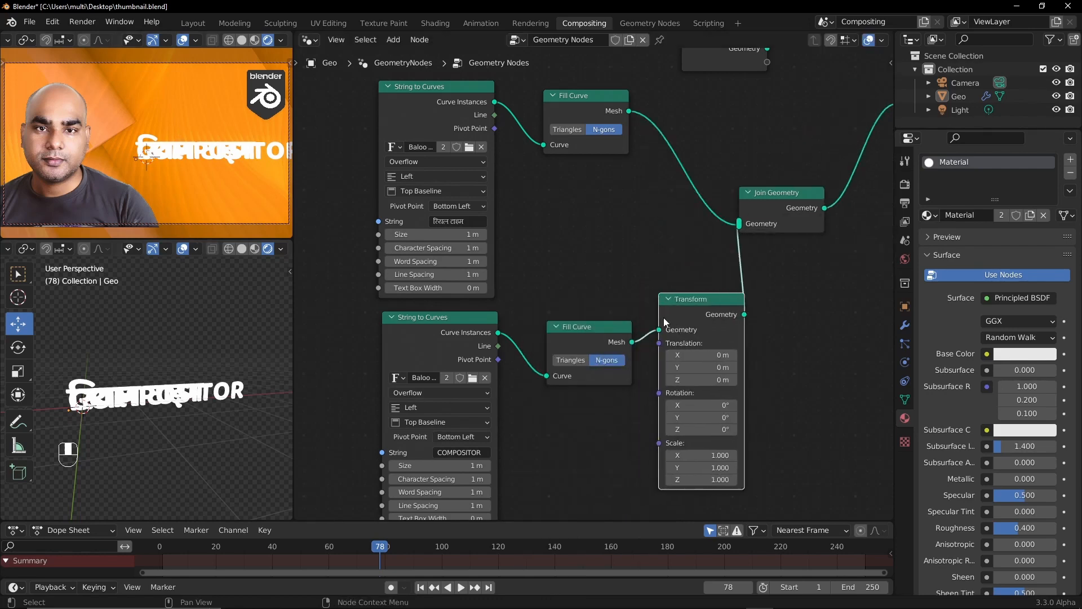
Try offsetting the COMPOSITOR text with a Z translation of -1.6 m, and undo it
left_click(723, 379)
type("-1.6")
key("Return")
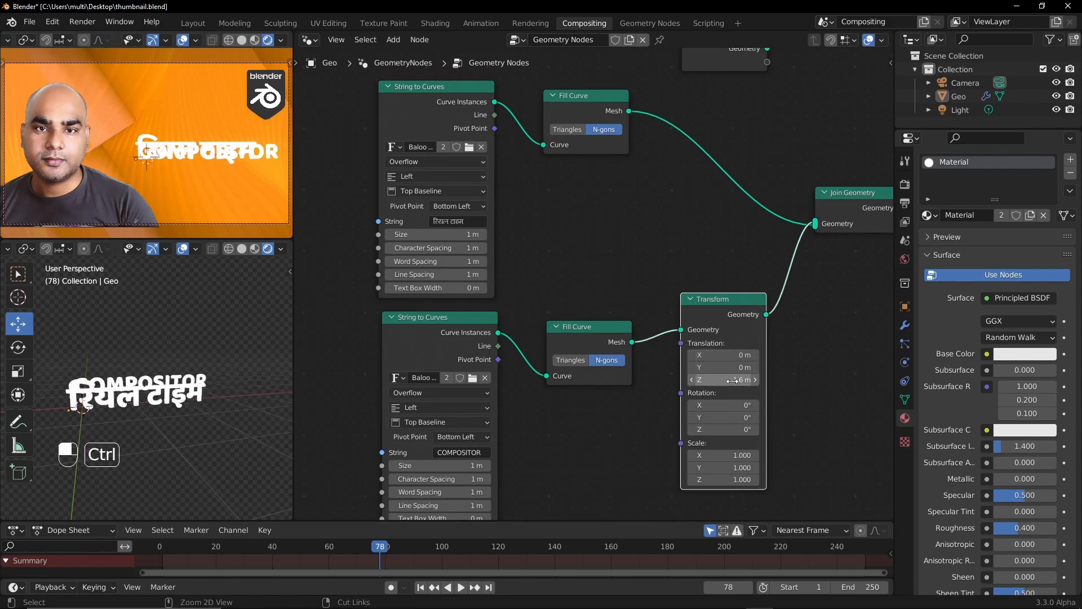
key("ctrl+z")
Set the Y translation of the COMPOSITOR branch's Transform node to -0.7 m
left_click_drag(723, 367, 709, 367)
key("ctrl+z")
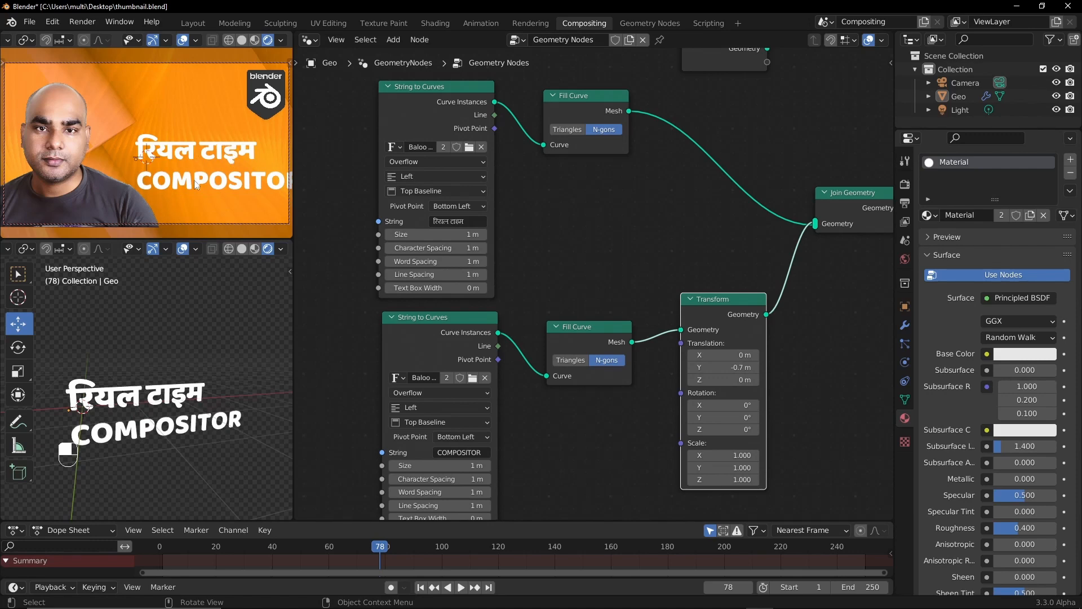
Open the text object's material in the Shader Editor and rename it white
middle_click_drag(562, 279, 740, 377)
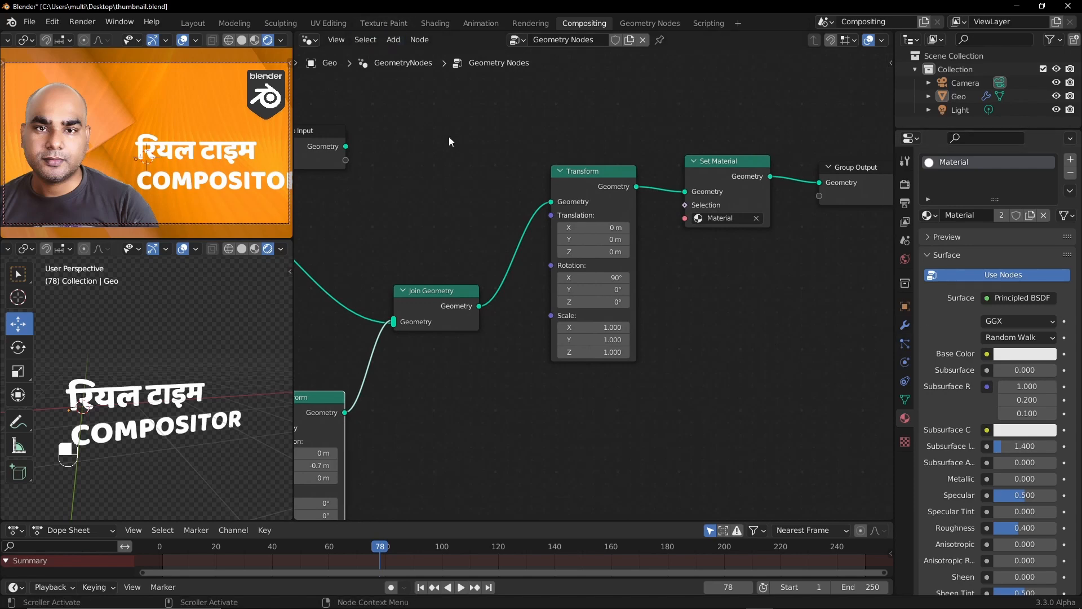
key("shift+F3")
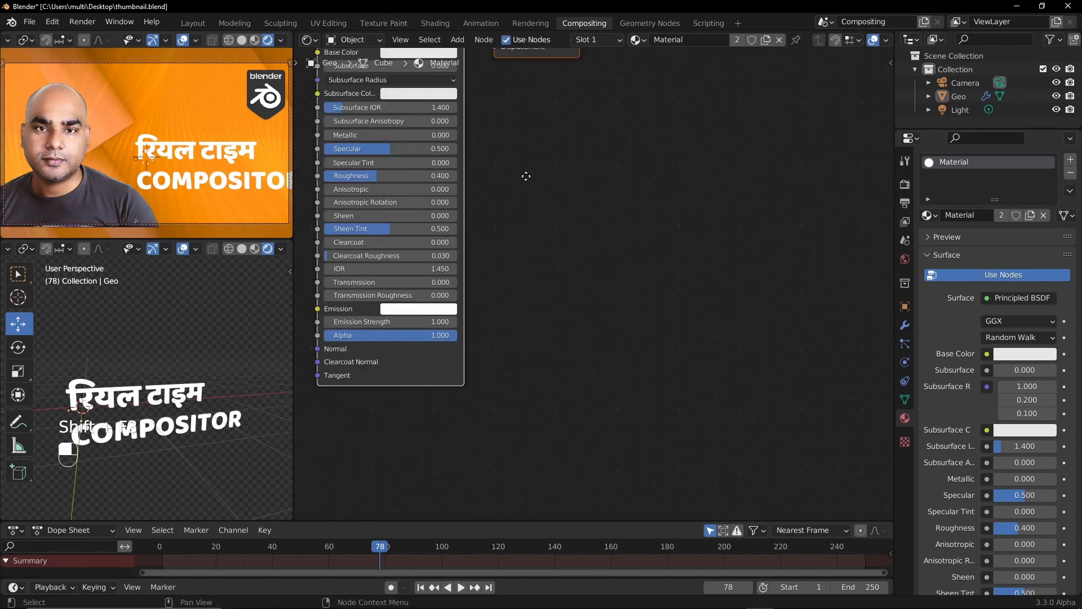
middle_click_drag(526, 176, 627, 260)
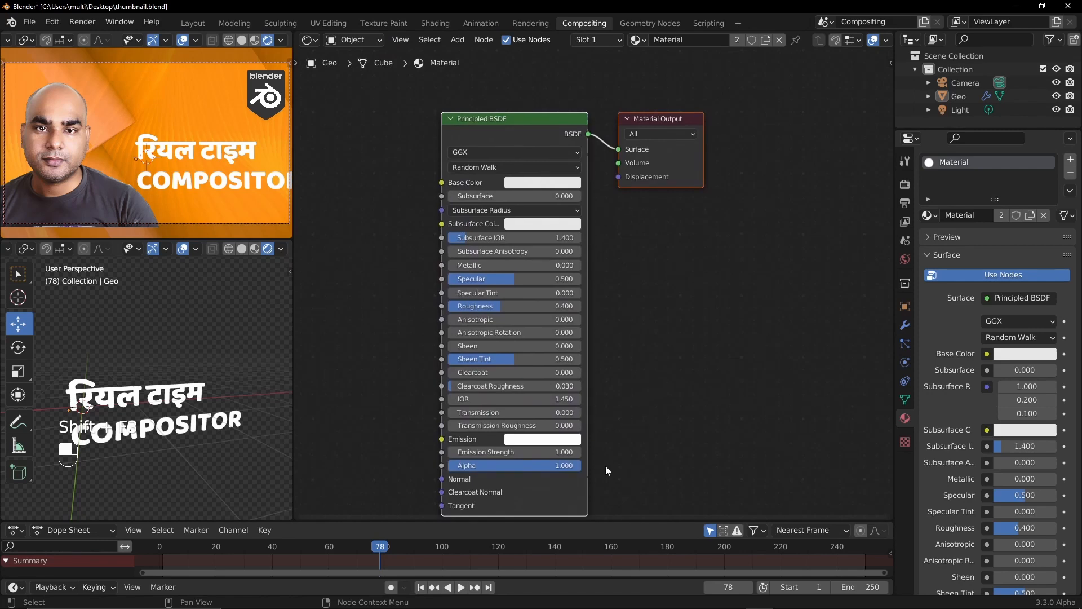
left_click(700, 41)
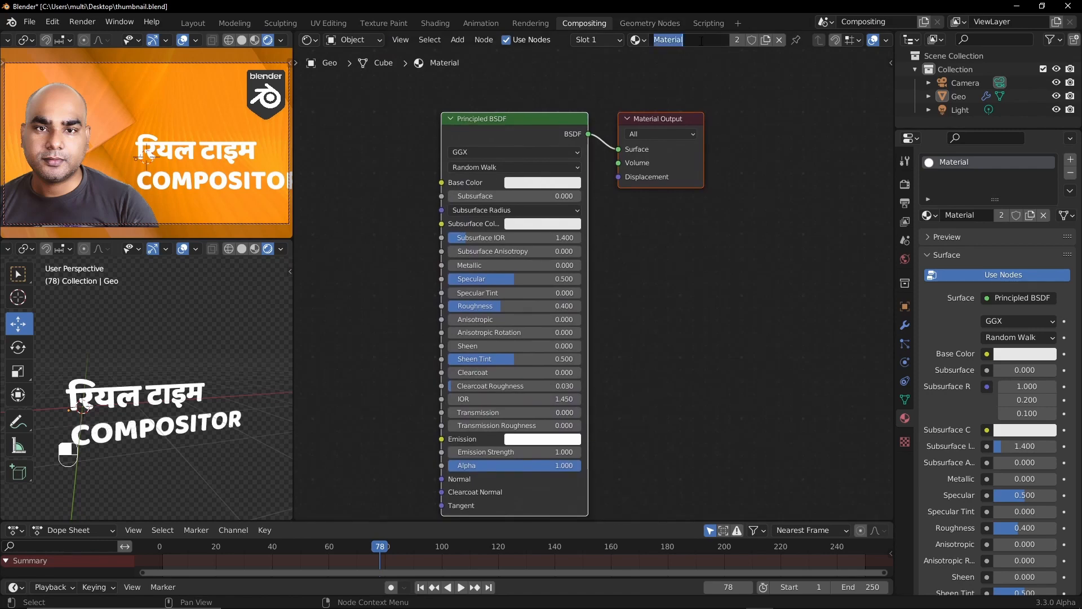
type("white")
key("Return")
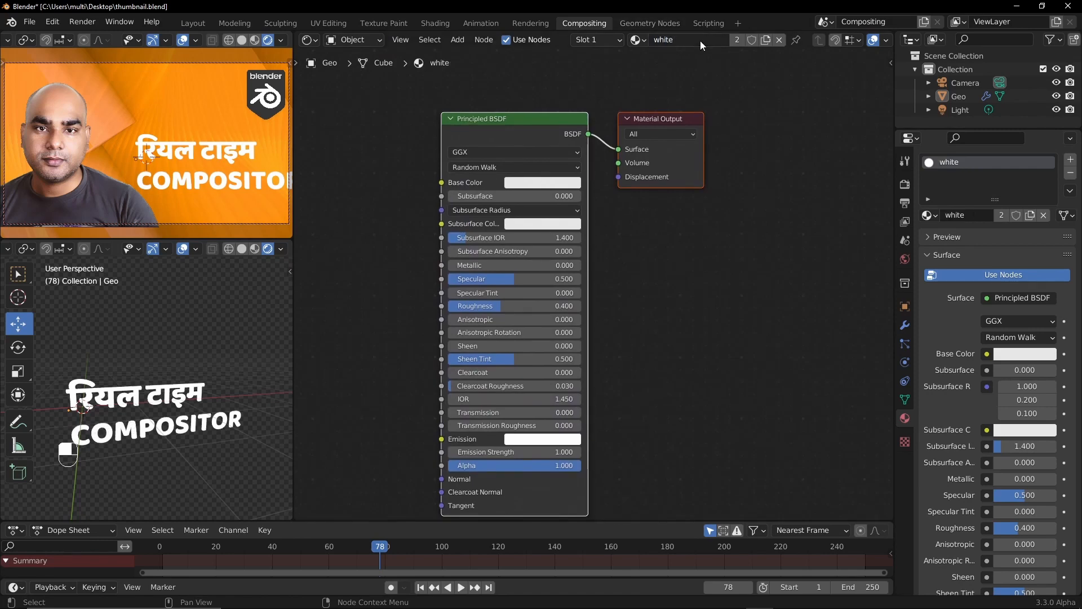
Make a single-user copy of the white material and name it Black
left_click(737, 39)
left_click(671, 40)
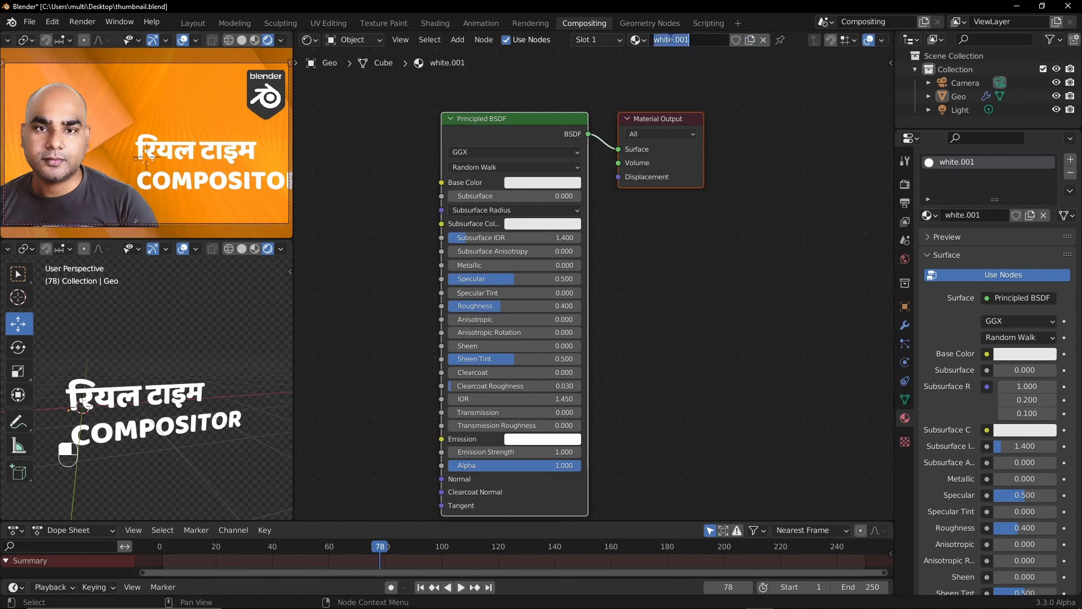
type("Black")
key("Return")
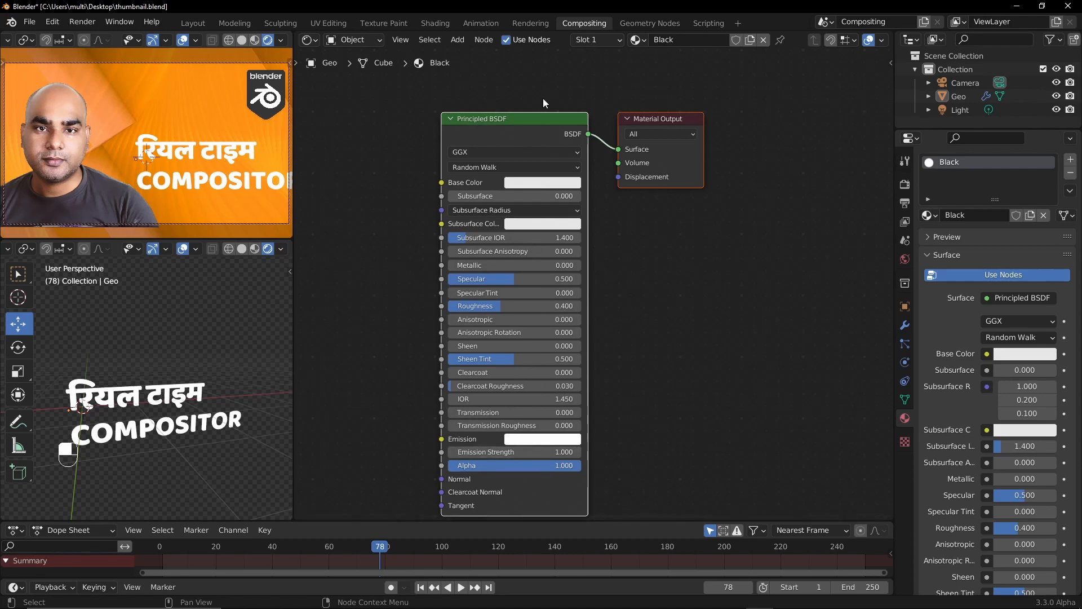
Set both the Emission and Base Color of the Black material to pure black
left_click(547, 440)
left_click_drag(609, 304, 609, 350)
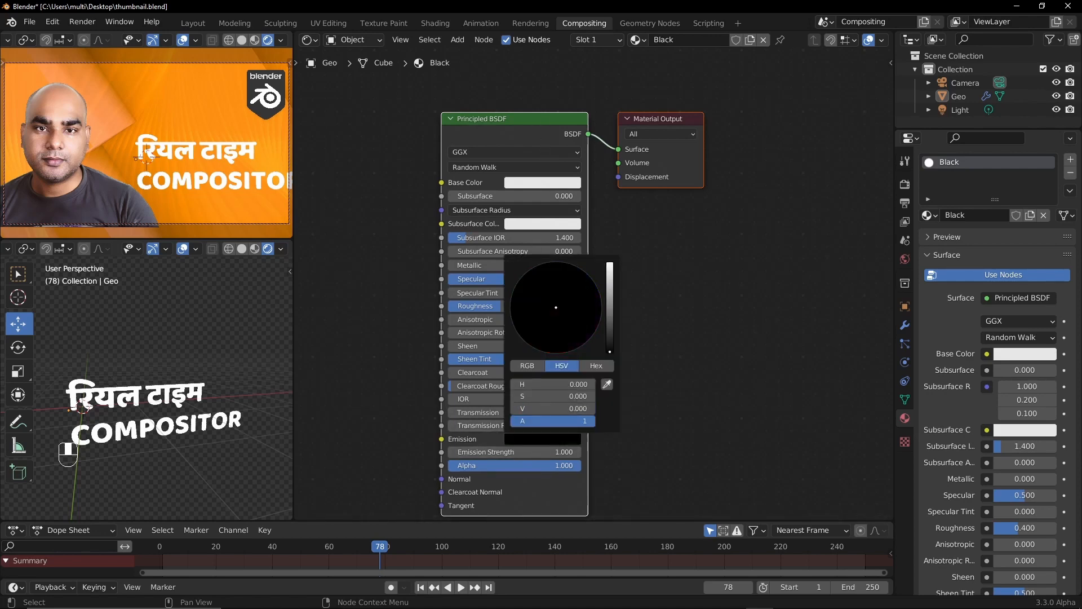
left_click(542, 182)
left_click_drag(605, 254, 609, 338)
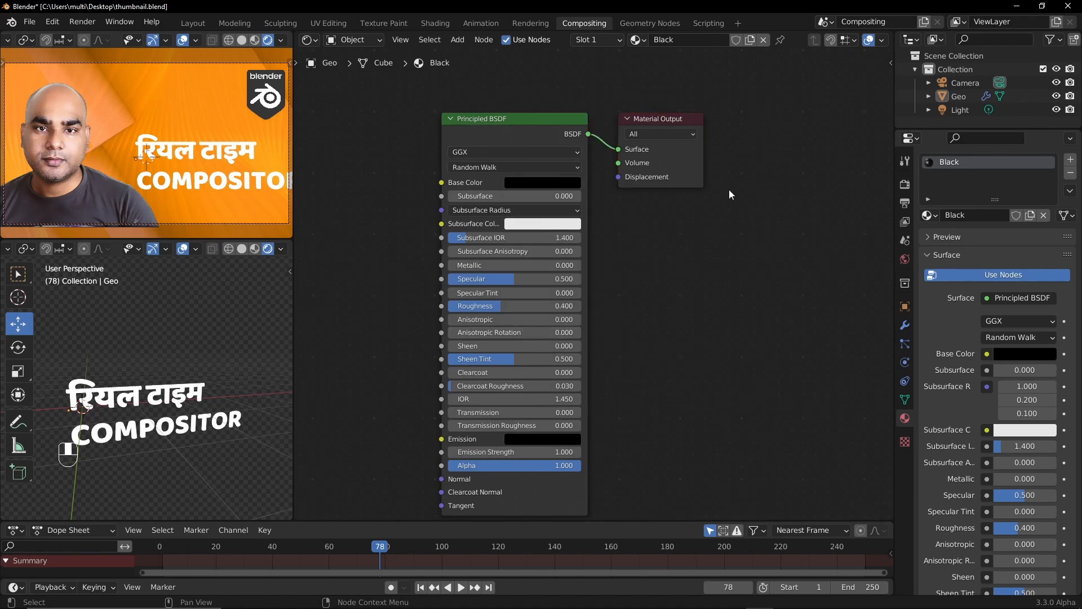
Switch the node editor from the material's shader nodes back to the Geometry Nodes tree
left_click(644, 39)
key("shift")
key("shift+F3")
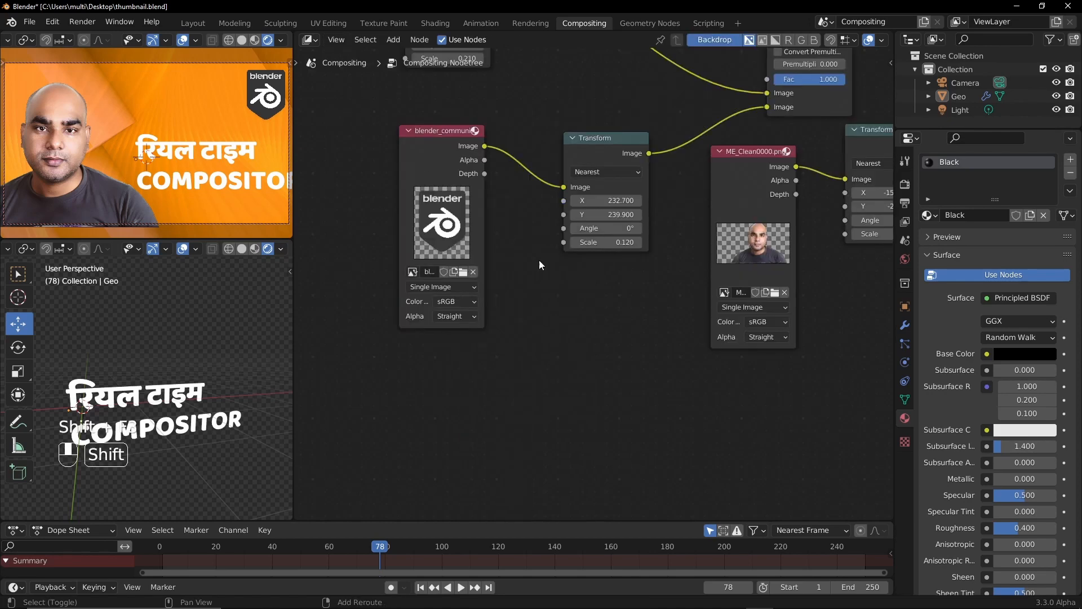
middle_click_drag(576, 106, 631, 241)
key("shift")
key("shift+F3")
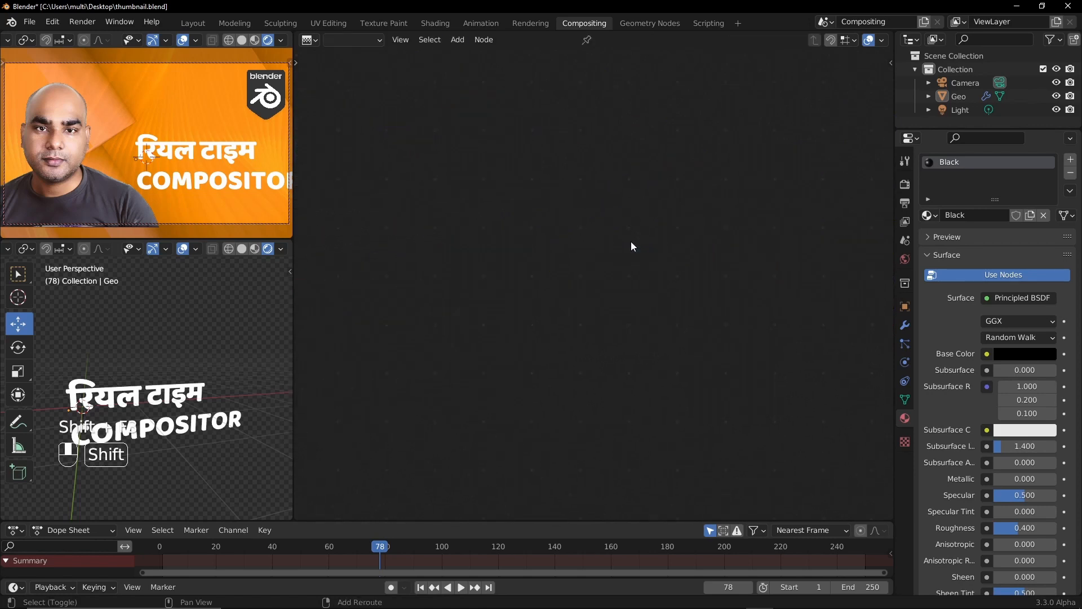
key("shift+F3")
Detach the white Set Material node from between Transform and Group Output and move it above Join Geometry
middle_click_drag(663, 361, 692, 110)
middle_click_drag(632, 186, 524, 212)
left_click_drag(727, 180, 695, 396)
middle_click_drag(668, 412, 861, 397)
left_click_drag(860, 397, 724, 157)
left_click_drag(608, 115, 605, 84)
scroll(603, 147, "up", 2)
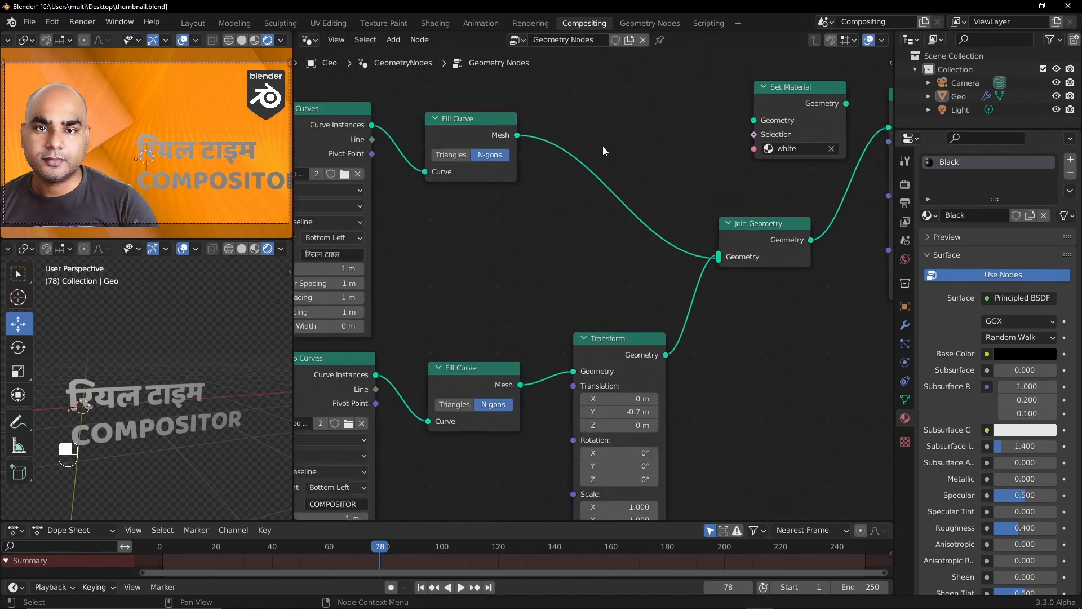
Insert the white Set Material node between the Hindi text's Fill Curve node and Join Geometry
middle_click_drag(603, 147, 722, 160)
left_click_drag(841, 127, 636, 176)
middle_click_drag(636, 176, 619, 92)
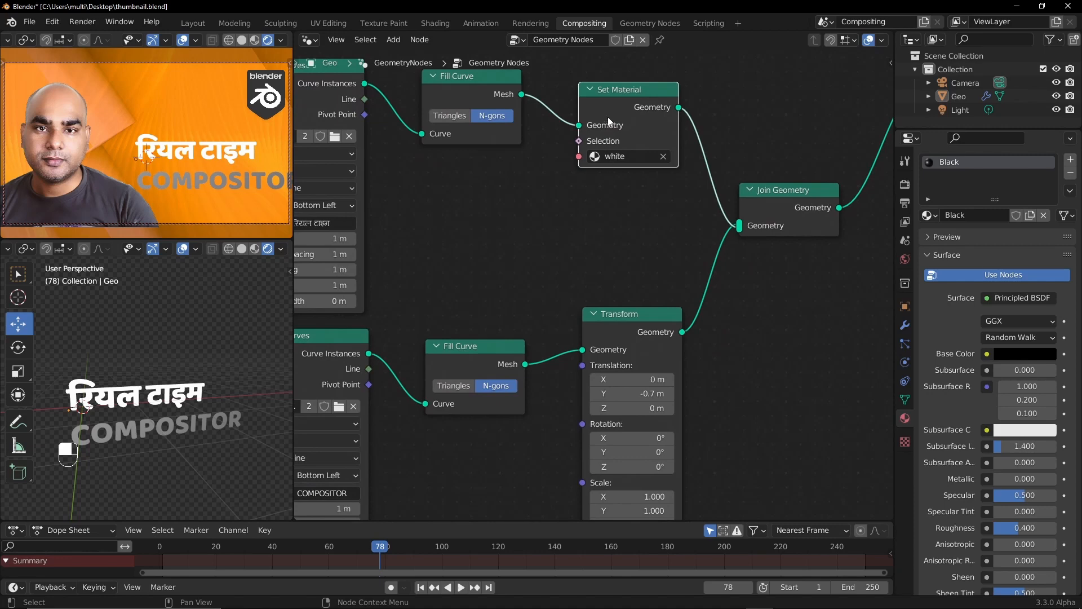
Duplicate the Set Material node onto the link between the COMPOSITOR branch's Transform and Join Geometry, and assign it the Black material
key("shift+d")
left_click(745, 330)
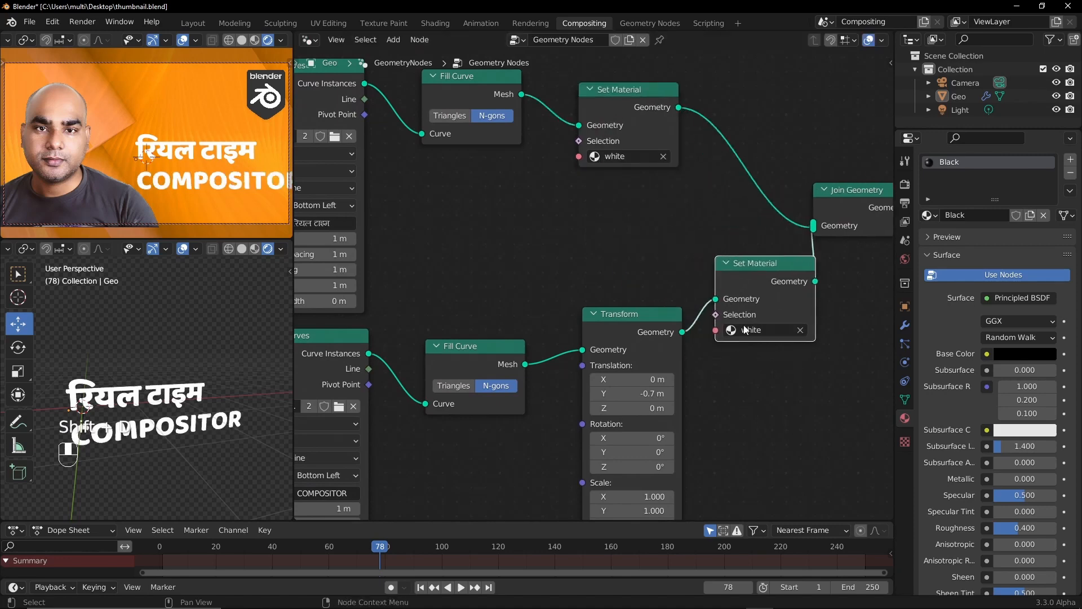
left_click(756, 331)
left_click(784, 346)
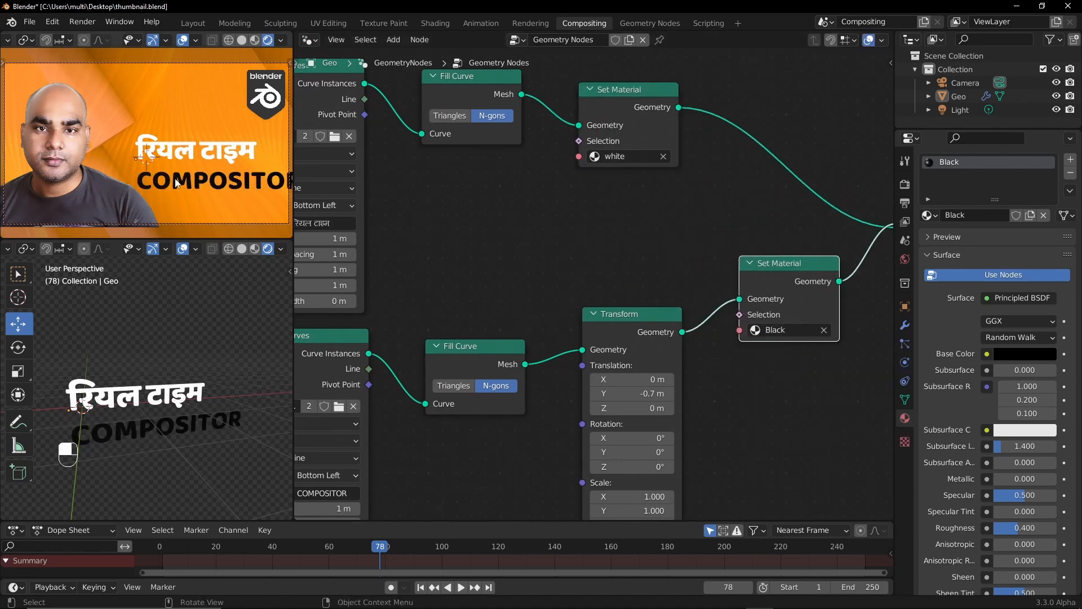
Deselect the nodes and save the thumbnail.blend file
left_click(503, 248)
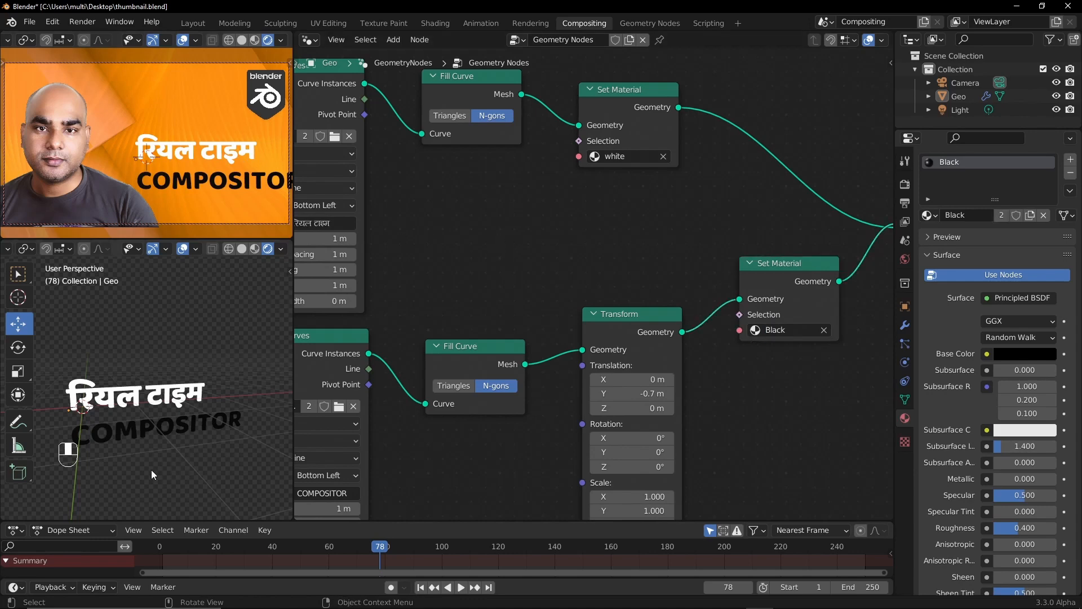
key("ctrl+s")
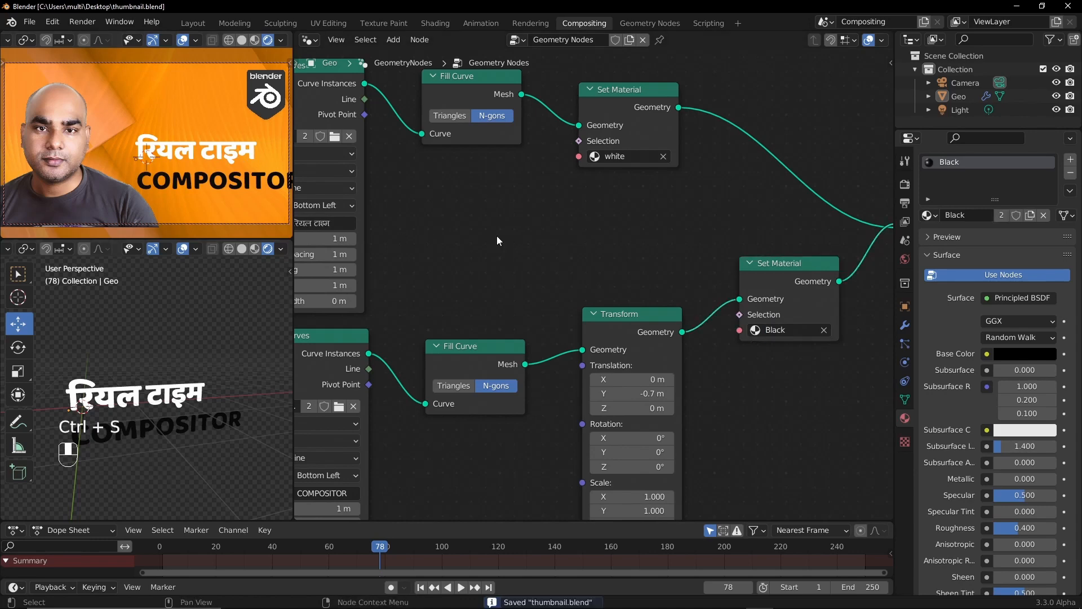
left_click(529, 249)
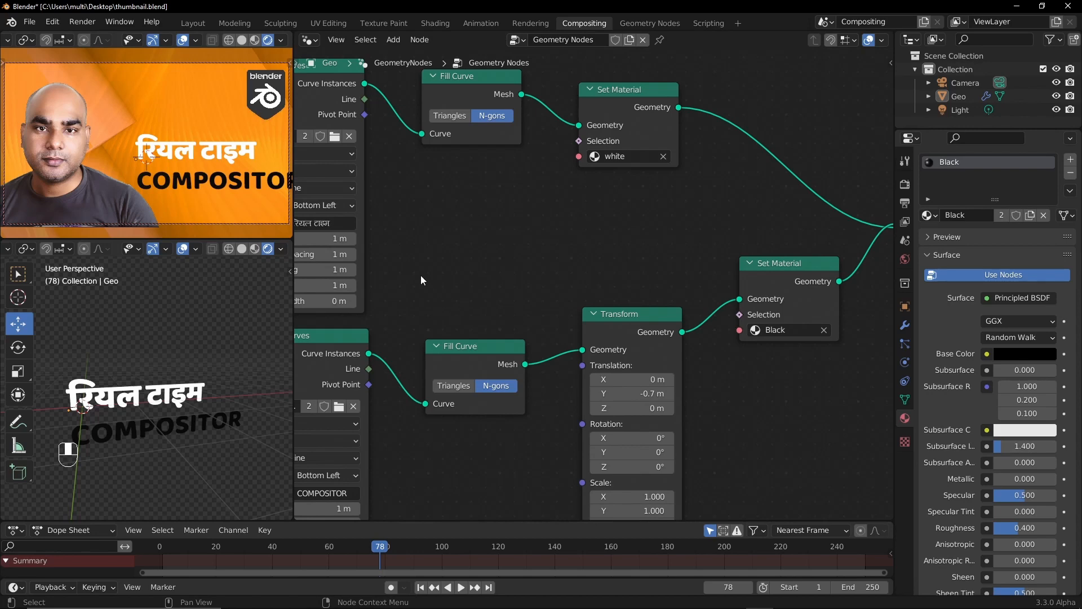
In the compositor node tree, set the Scale of the Blender logo's Transform node to 0.100
middle_click_drag(421, 275, 485, 324)
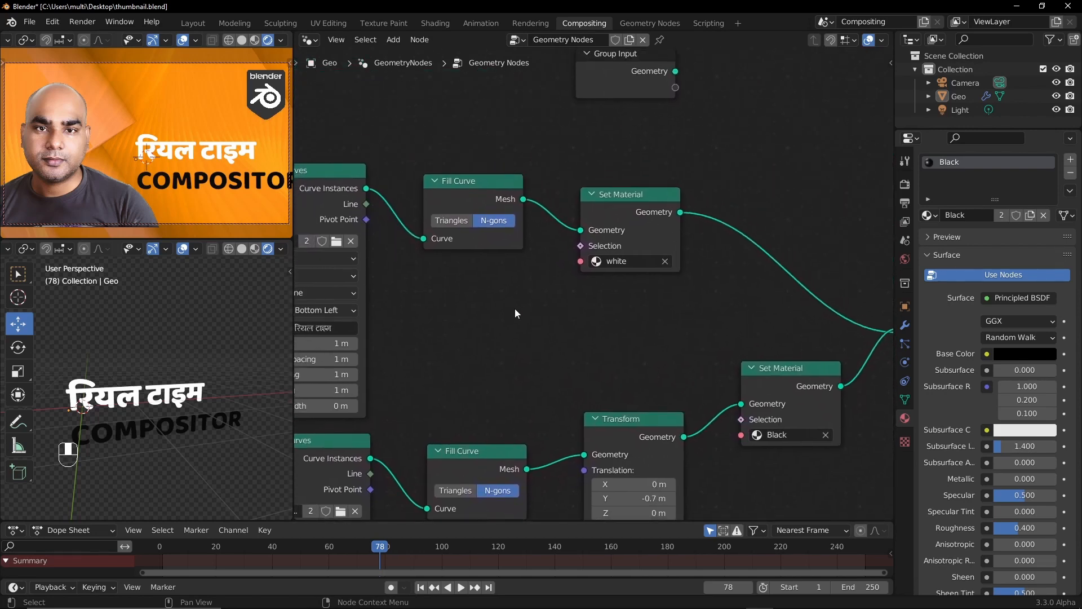
key("shift+F3")
key("shift+F3")
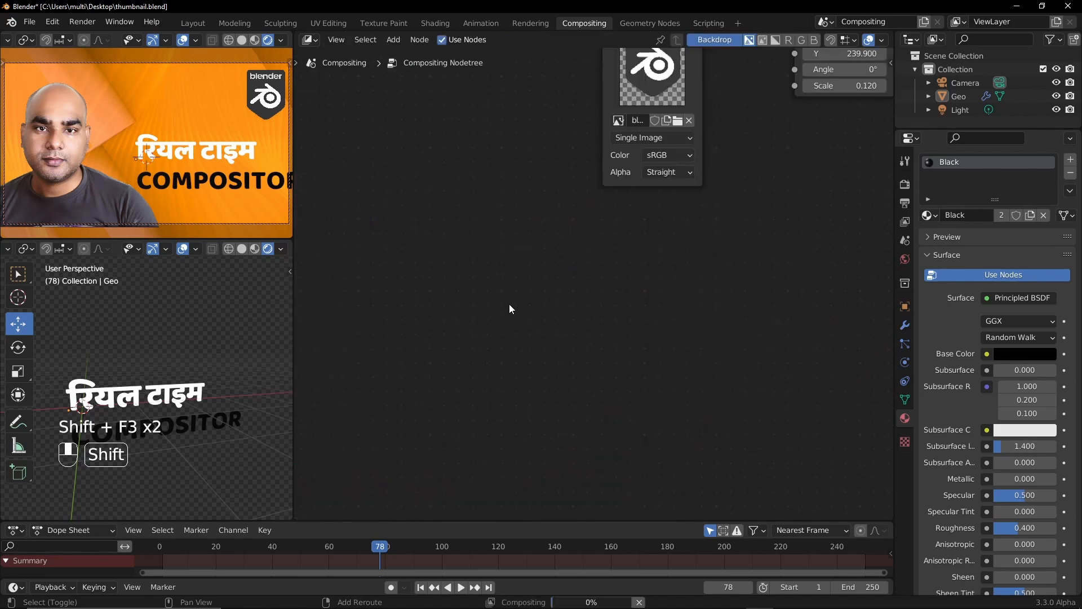
mouse_move(531, 241)
middle_mouse_down()
mouse_move(490, 441)
mouse_move(498, 288)
mouse_move(479, 307)
mouse_move(625, 281)
mouse_move(704, 248)
mouse_move(710, 259)
middle_mouse_up()
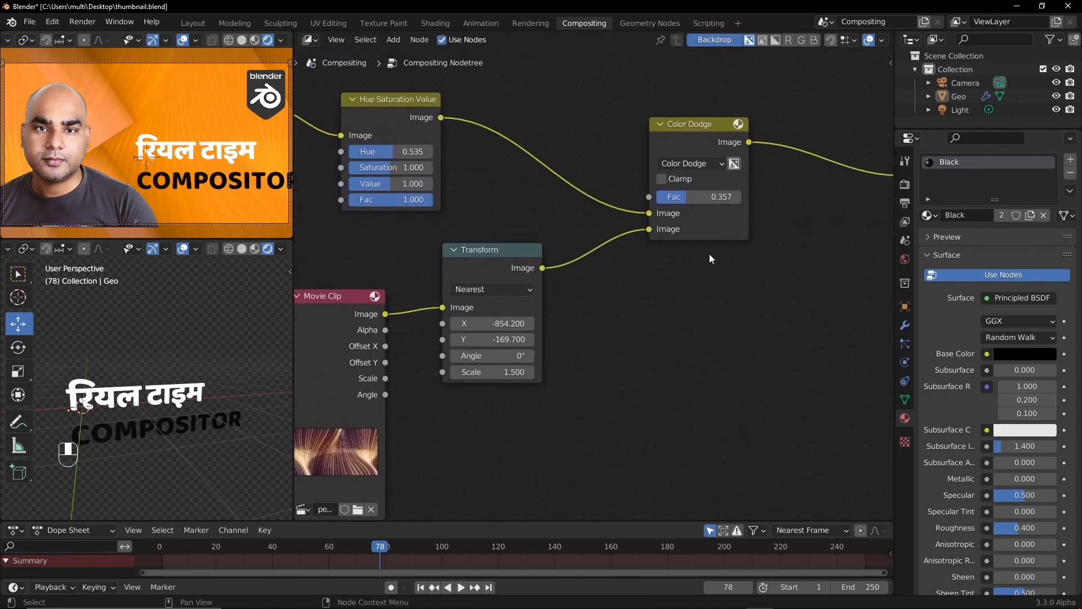
middle_click_drag(456, 258, 592, 331)
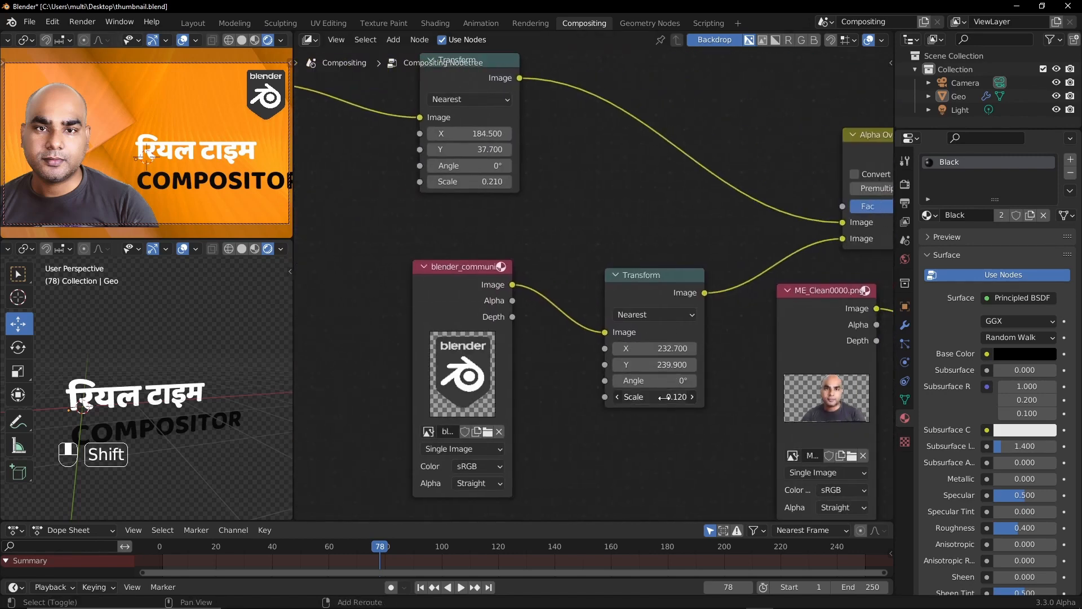
left_click(657, 397)
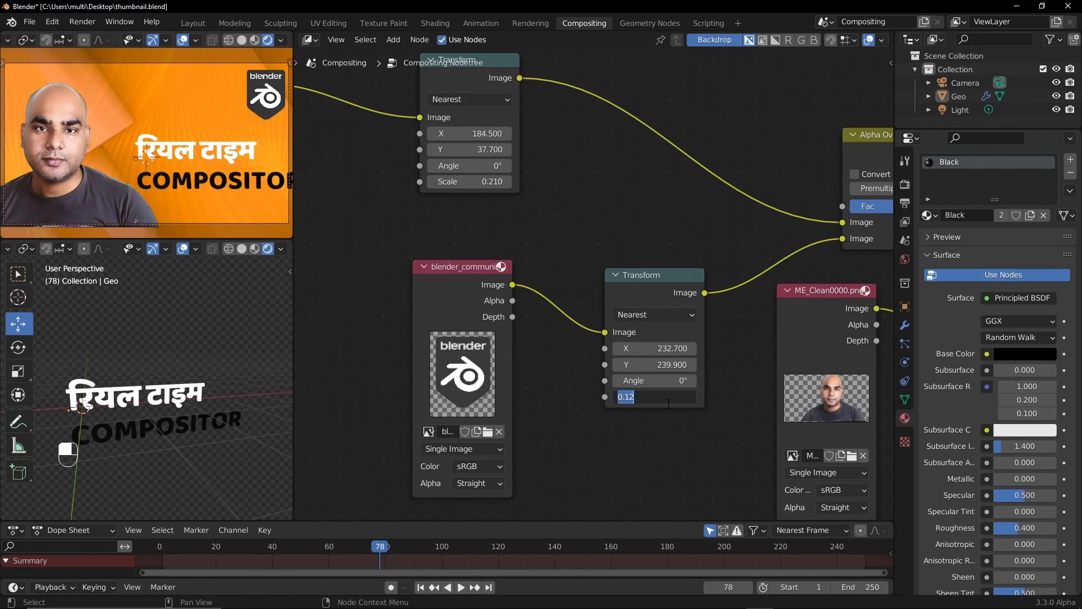
type("0.06")
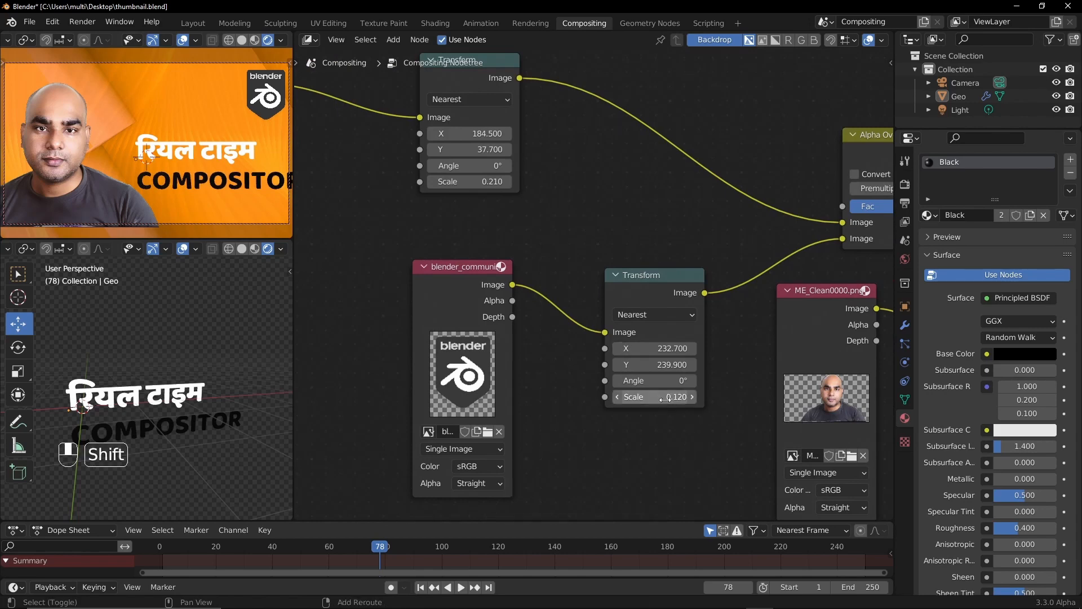
key("Return")
left_click_drag(656, 397, 679, 397, "shift")
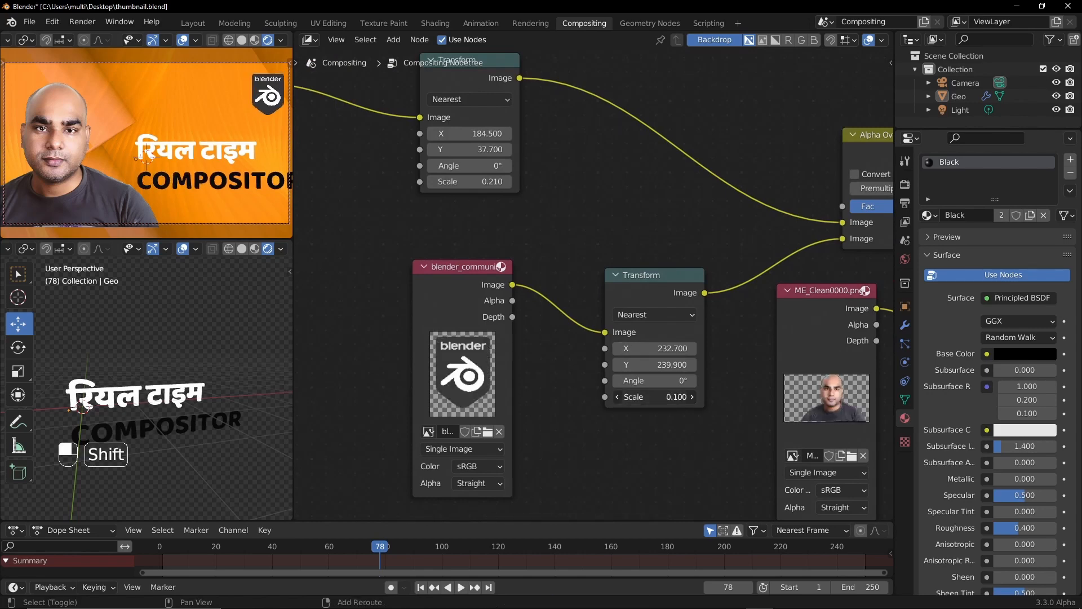
Reposition the Blender logo by setting its Transform node to X 244.7 and Y 282.4
left_click_drag(654, 348, 682, 365)
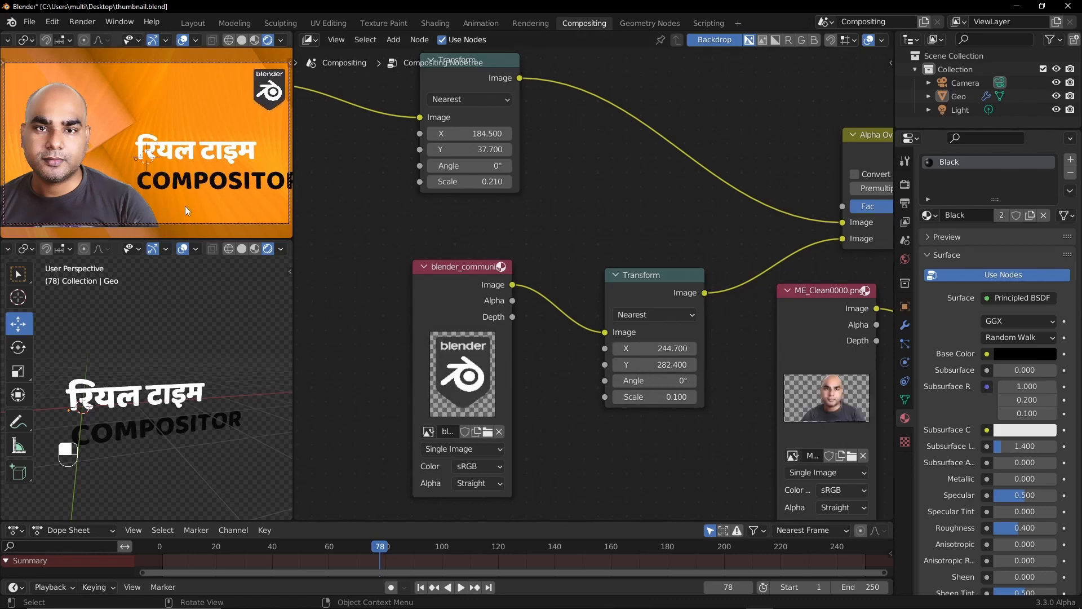
scroll(402, 318, "down", 2)
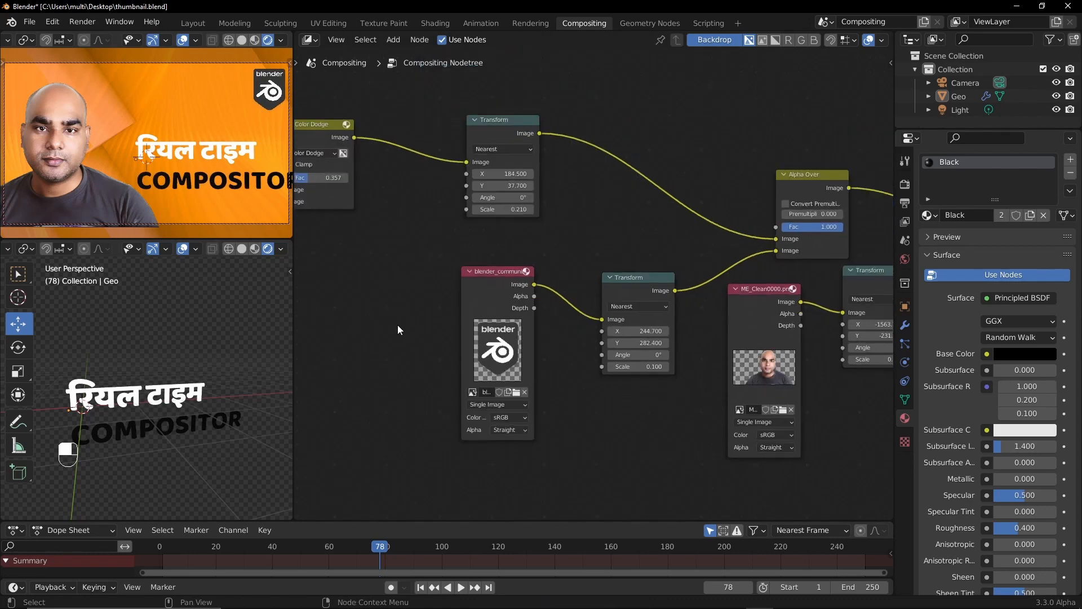
scroll(398, 325, "down", 1)
left_click(207, 423)
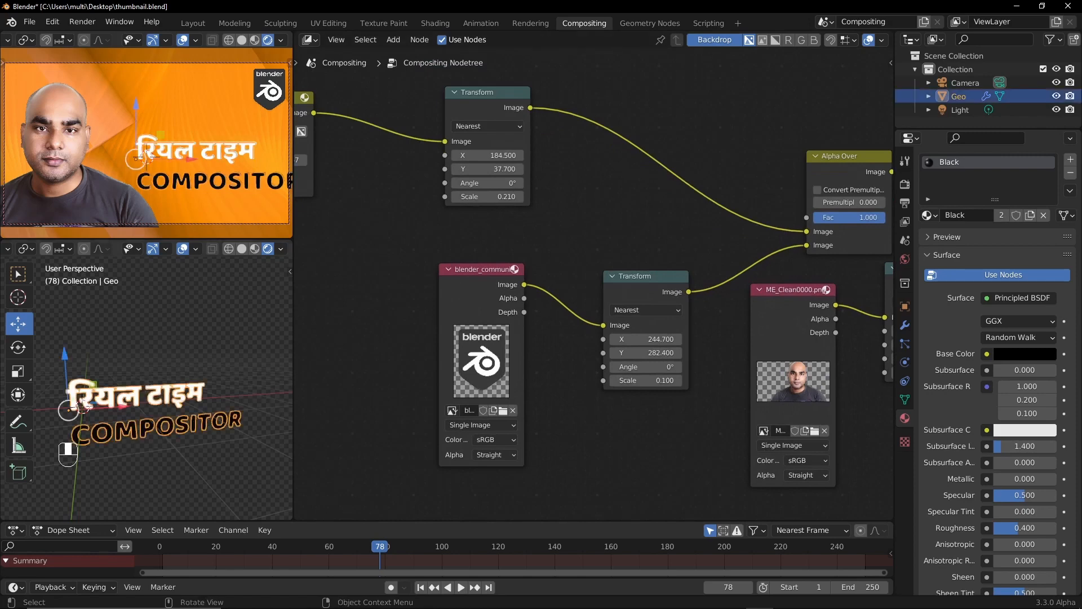
key("s")
right_click(222, 420)
Switch the node editor to the geometry node tree and set the Hindi text's String to Curves Size to 1.21 m
key("shift")
key("shift+F3")
key("shift+F3")
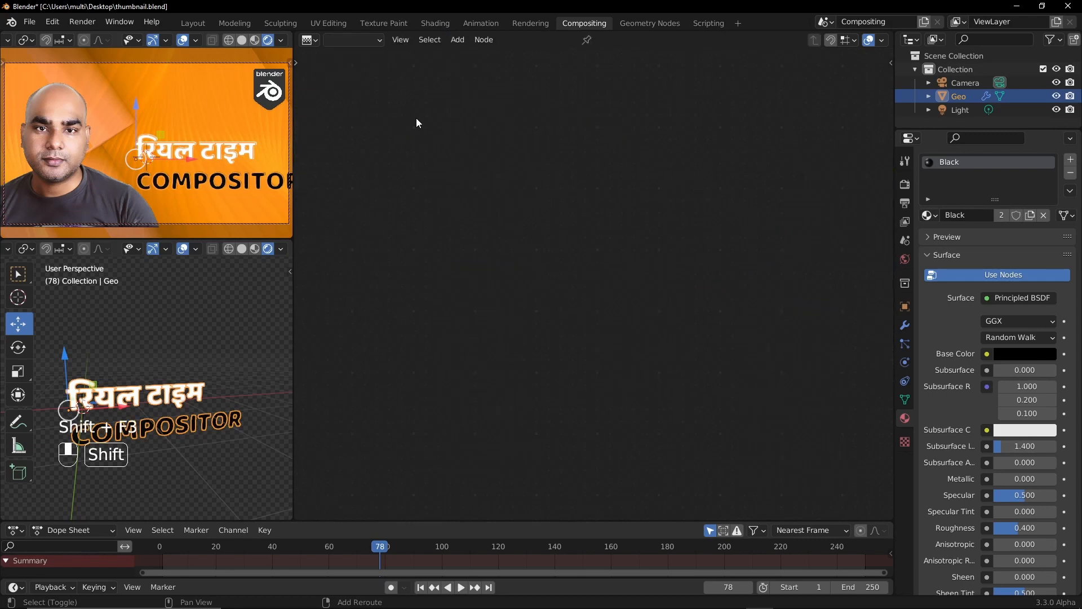
middle_click_drag(555, 338, 829, 415)
middle_click_drag(621, 180, 602, 349)
scroll(574, 364, "up", 1)
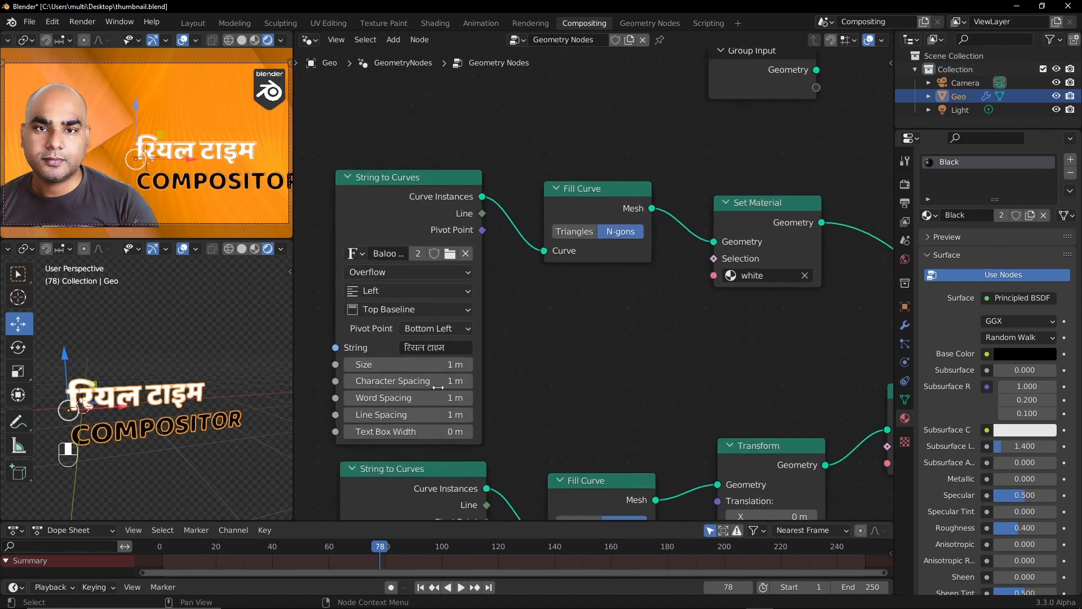
left_click_drag(412, 364, 449, 365, "shift")
Assign the Black material in the Hindi text branch's Set Material node and deselect the text object
middle_click_drag(662, 320, 556, 289)
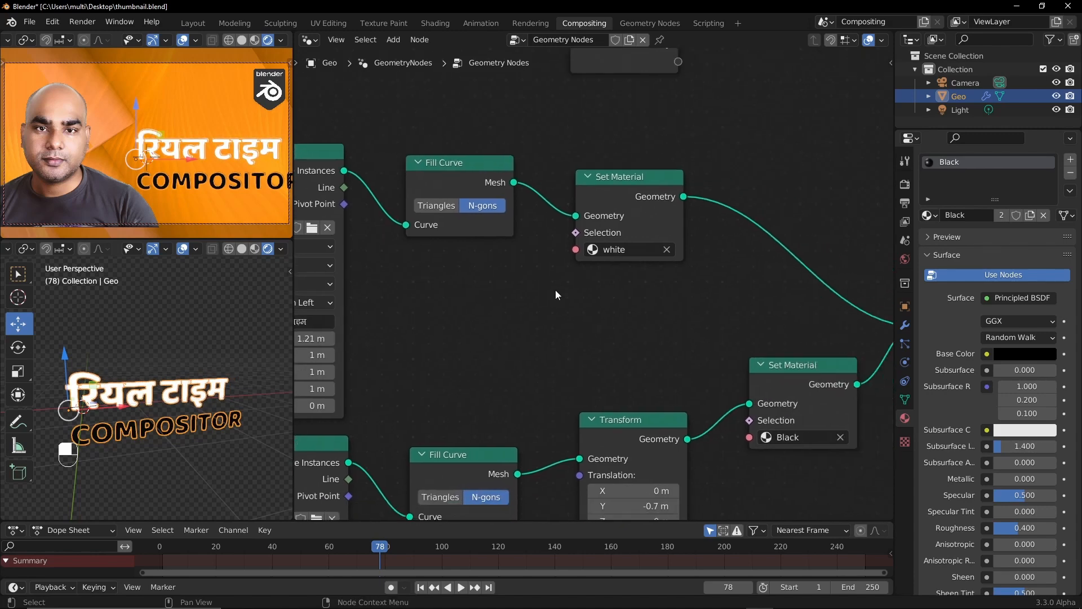
left_click(615, 250)
left_click(623, 271)
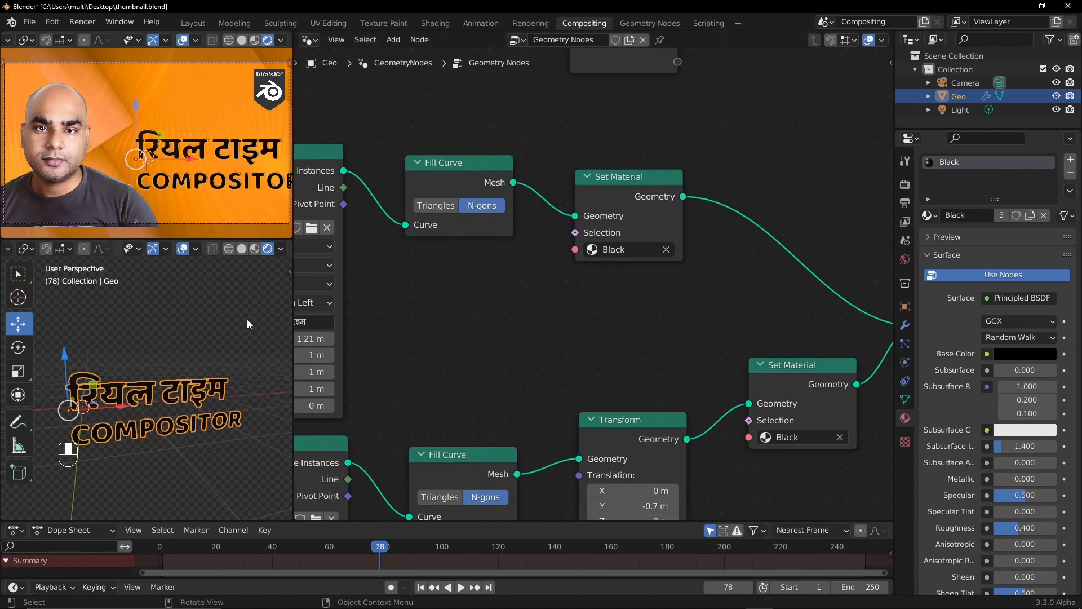
left_click(212, 305)
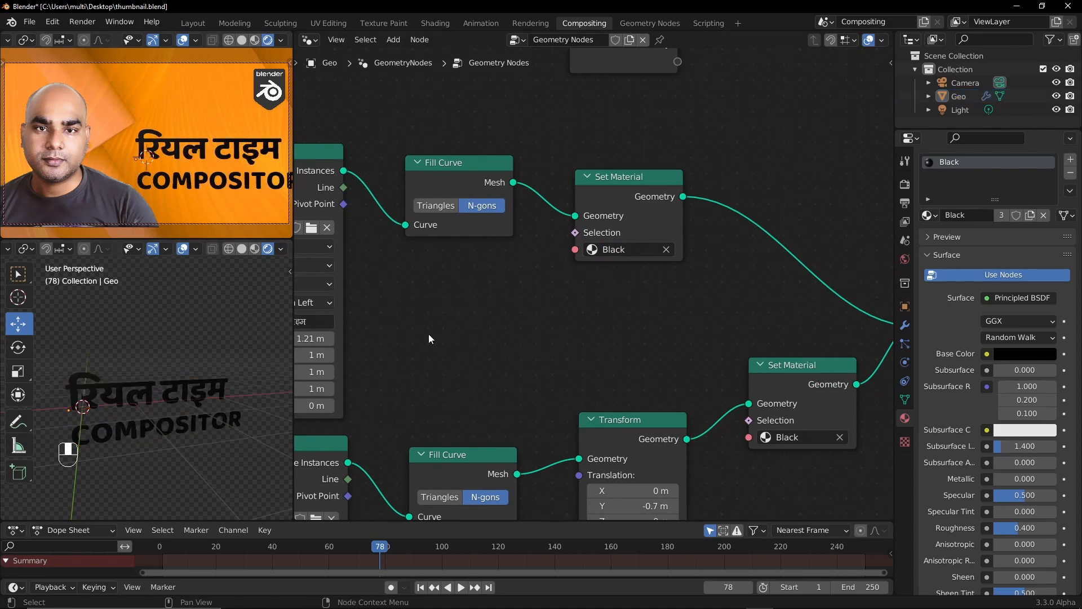
Assign the white material in the COMPOSITOR branch's Set Material node
middle_click_drag(537, 364, 508, 195)
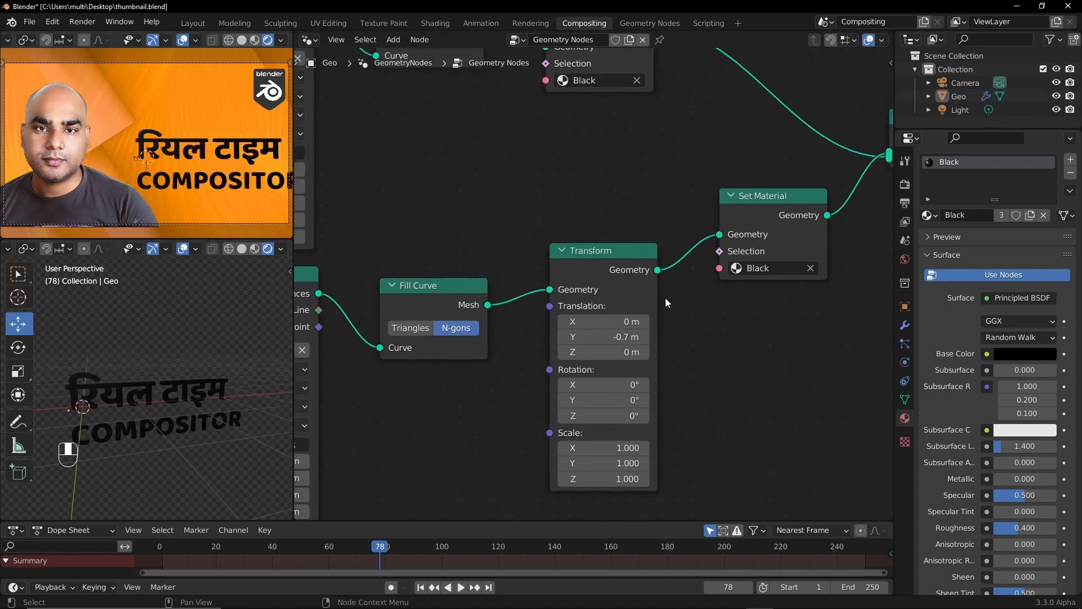
left_click(767, 268)
left_click(752, 304)
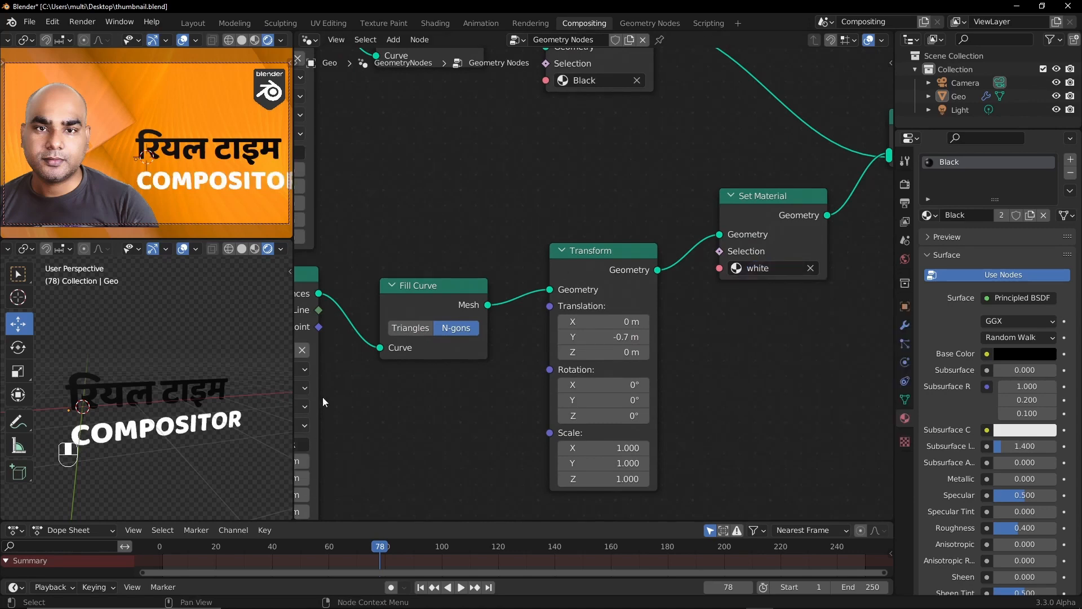
Set the Size of the COMPOSITOR text's String to Curves node to 0.86 m
middle_click_drag(408, 238, 678, 239)
middle_click_drag(622, 465, 641, 378)
left_click_drag(566, 376, 538, 376, "shift")
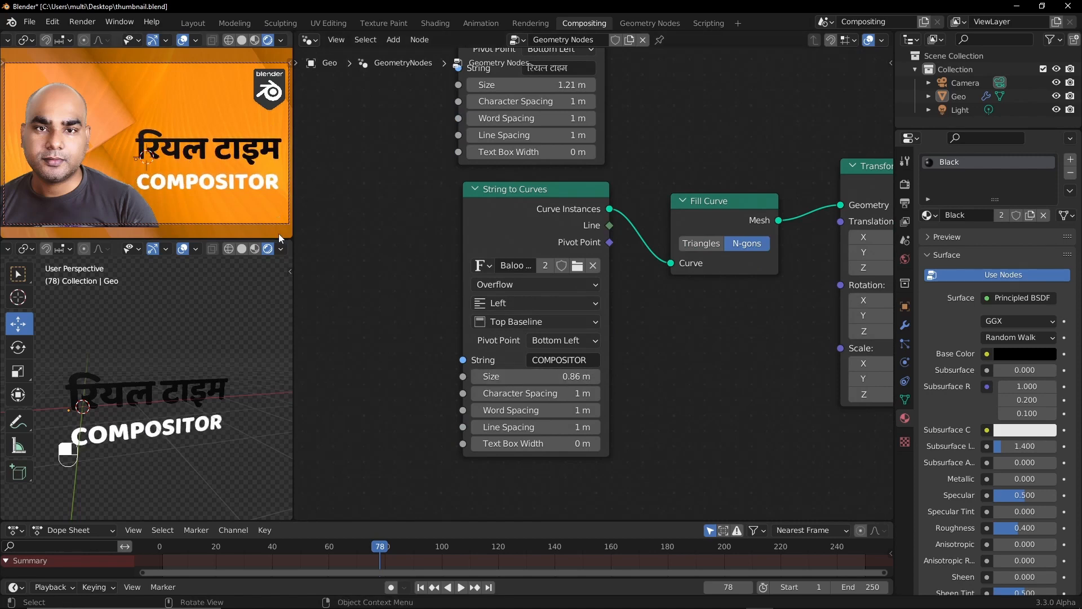
Set the Y translation of the COMPOSITOR branch's Transform node to -0.62 m
middle_click_drag(704, 328, 615, 381)
middle_click_drag(692, 380, 375, 433)
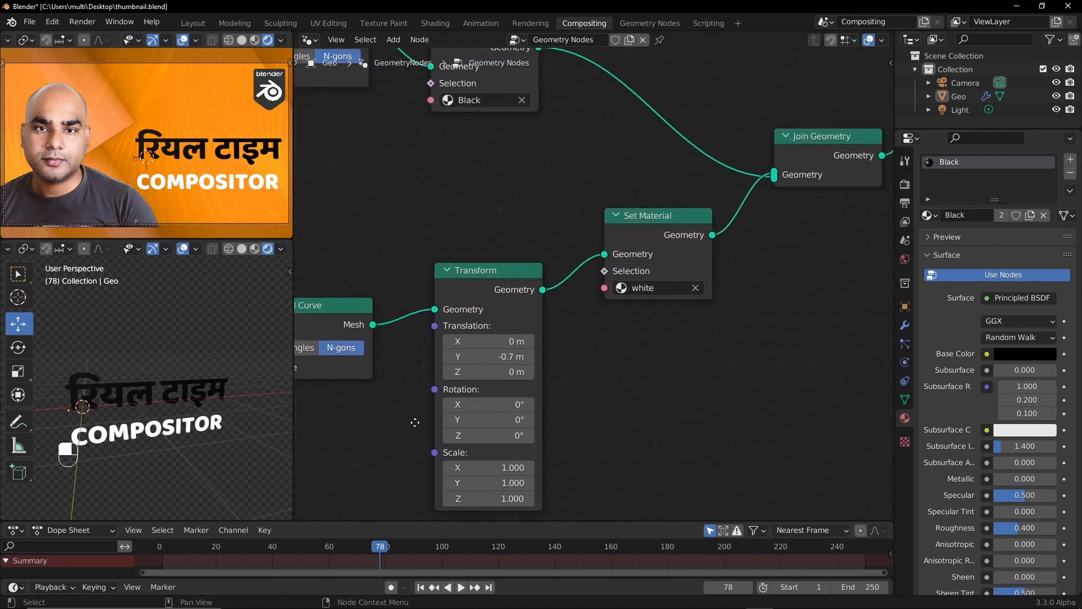
middle_click_drag(604, 336, 682, 315)
left_click_drag(564, 335, 586, 334, "shift")
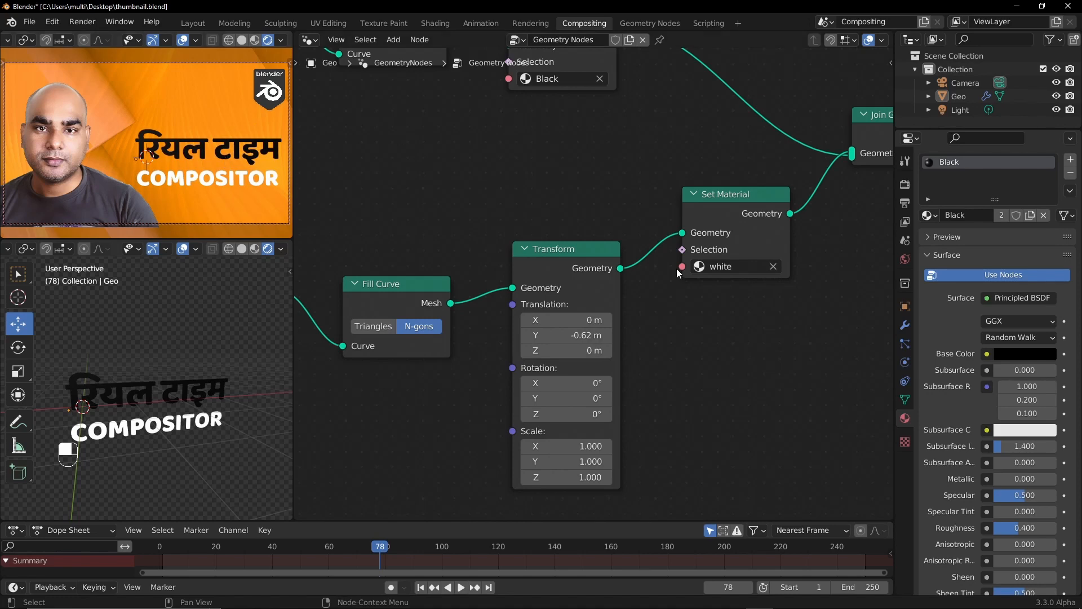
Select the Geo title text object and scale it up slightly
middle_click_drag(739, 252, 850, 438)
middle_click_drag(687, 415, 672, 352)
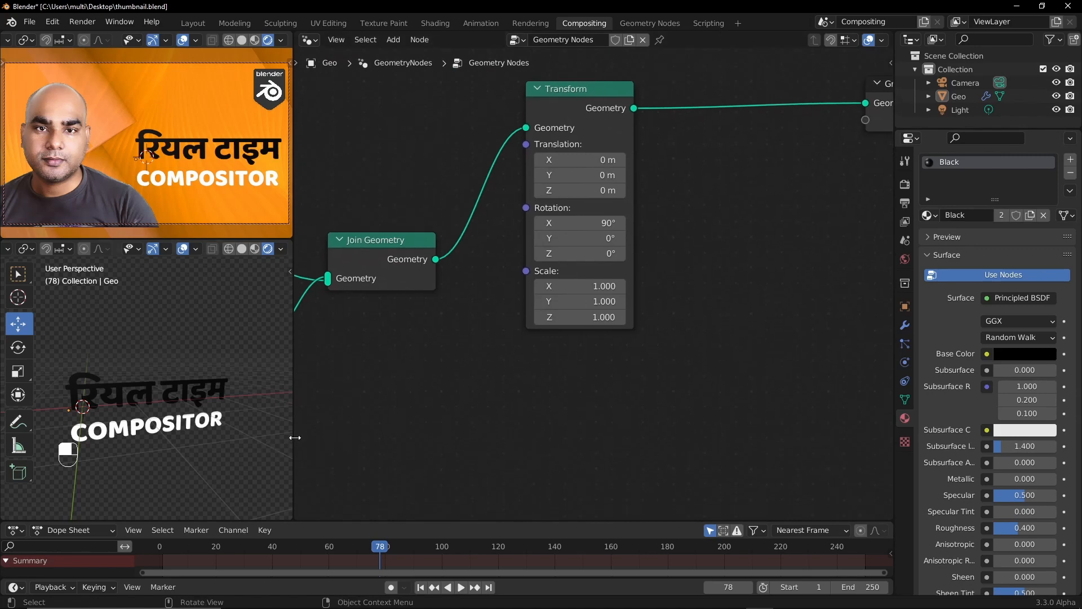
left_click(116, 420)
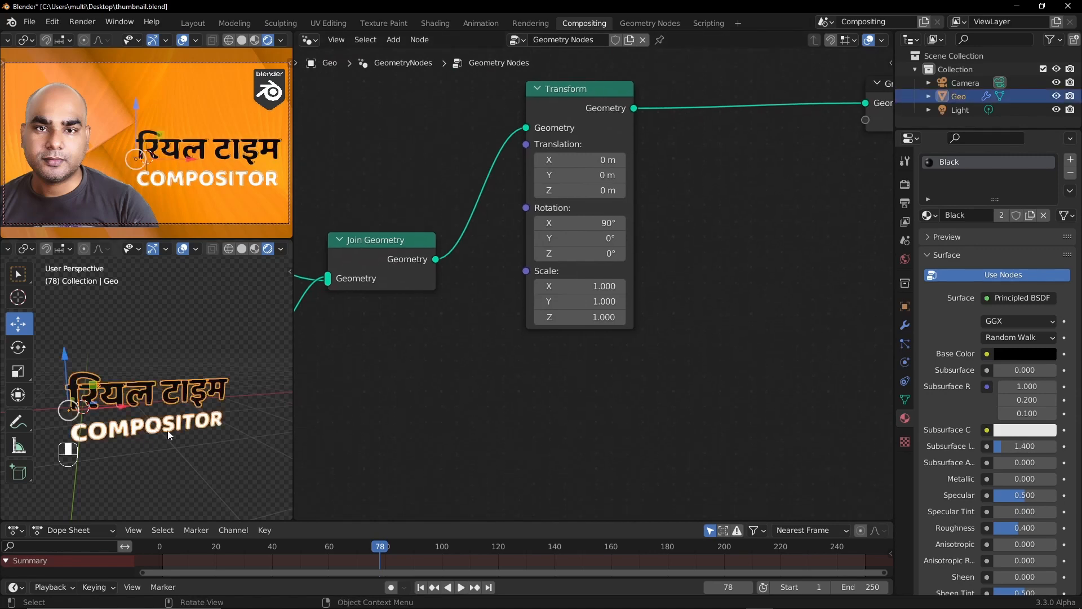
key("s")
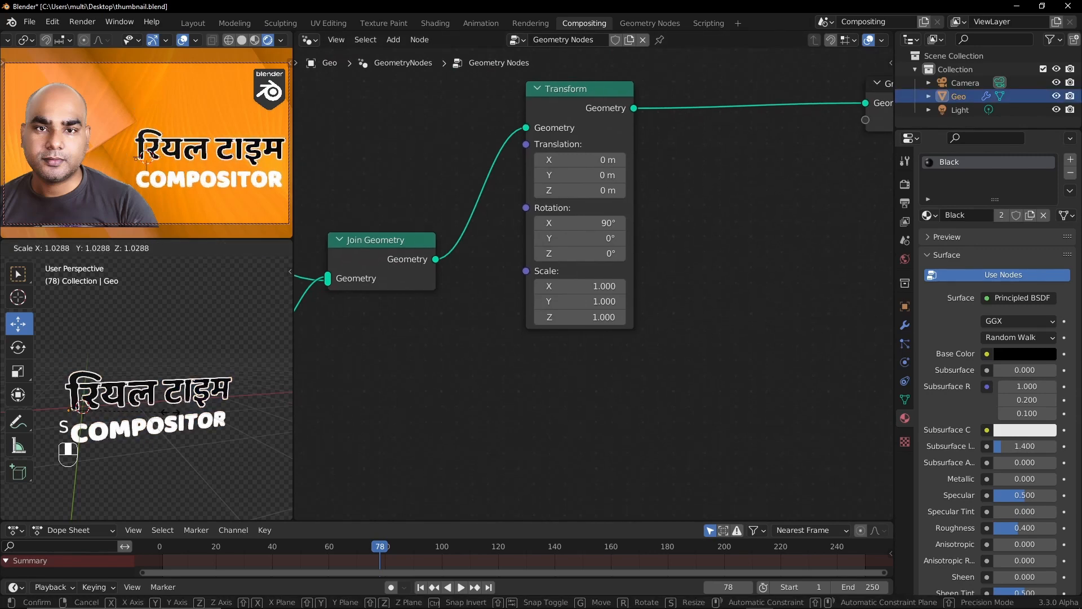
left_click(181, 418)
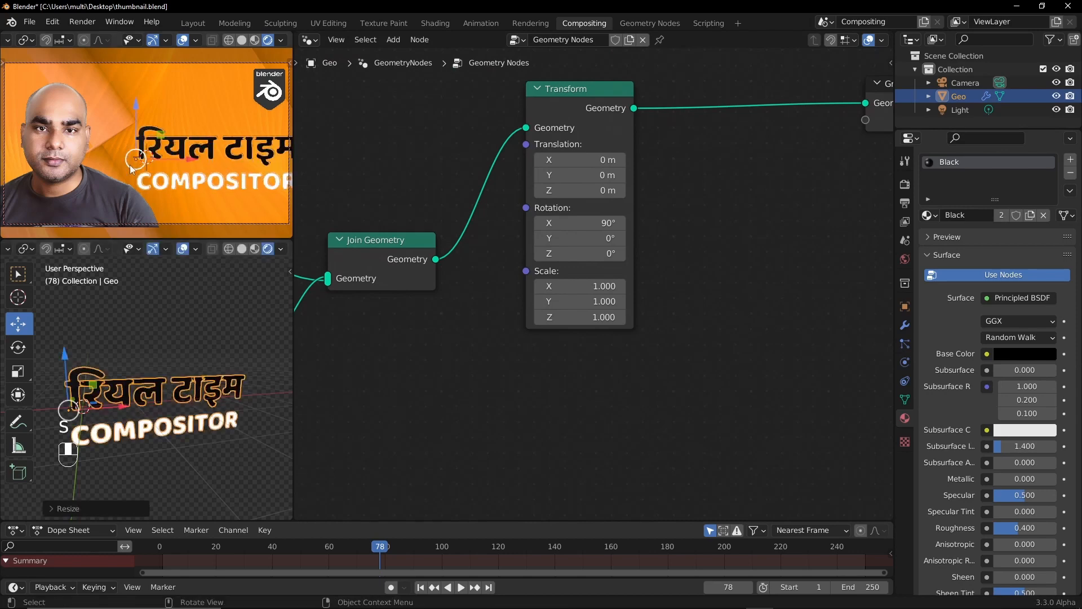
Move the title text up and closer to the portrait, reducing its scale slightly so it fits inside the camera frame
key("g")
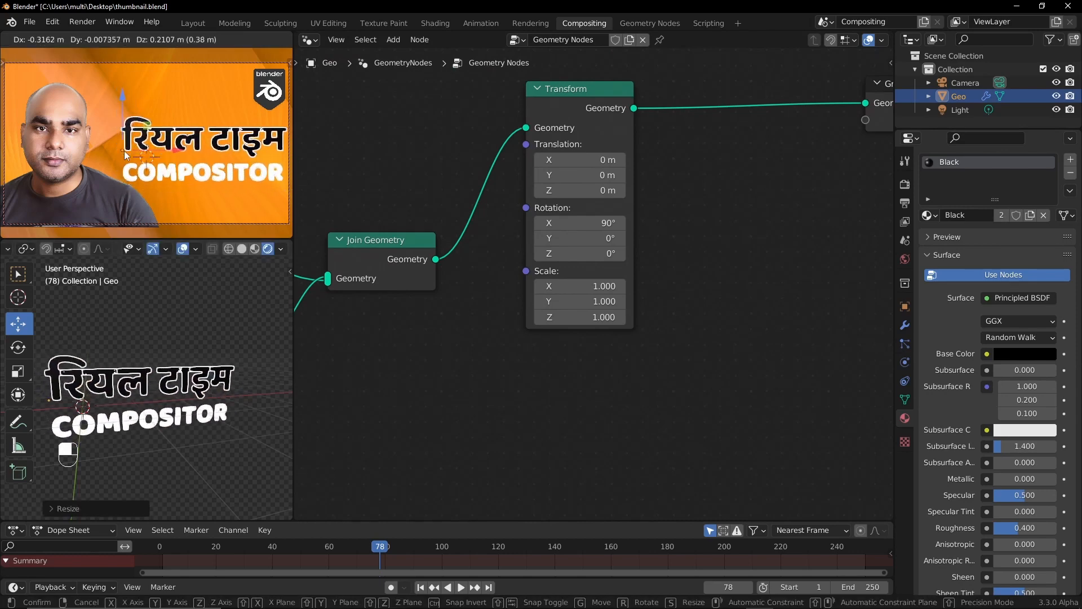
left_click(124, 151)
key("s")
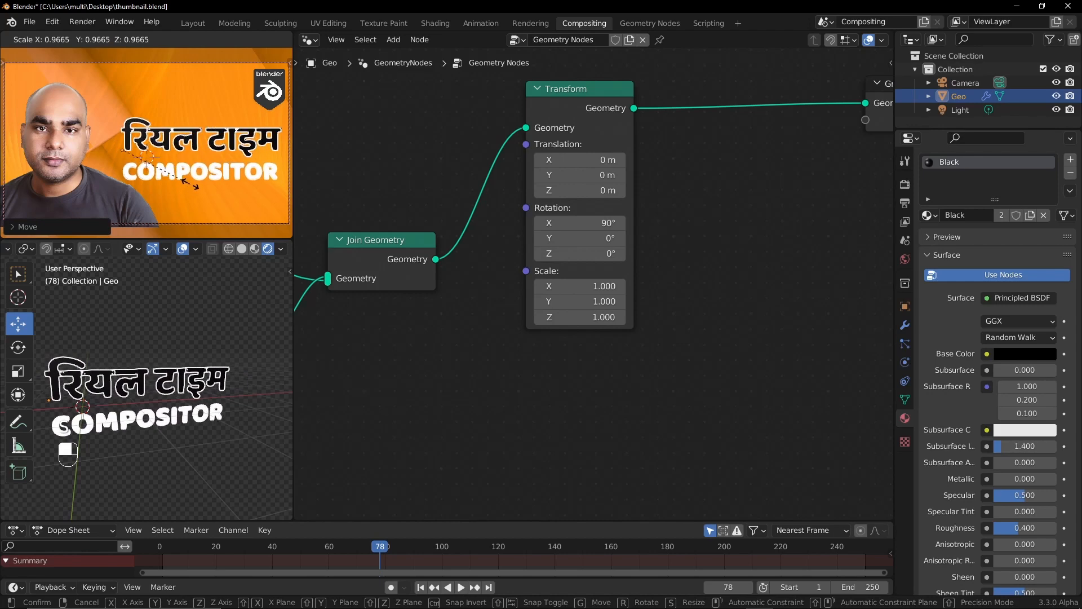
left_click(188, 184)
key("g")
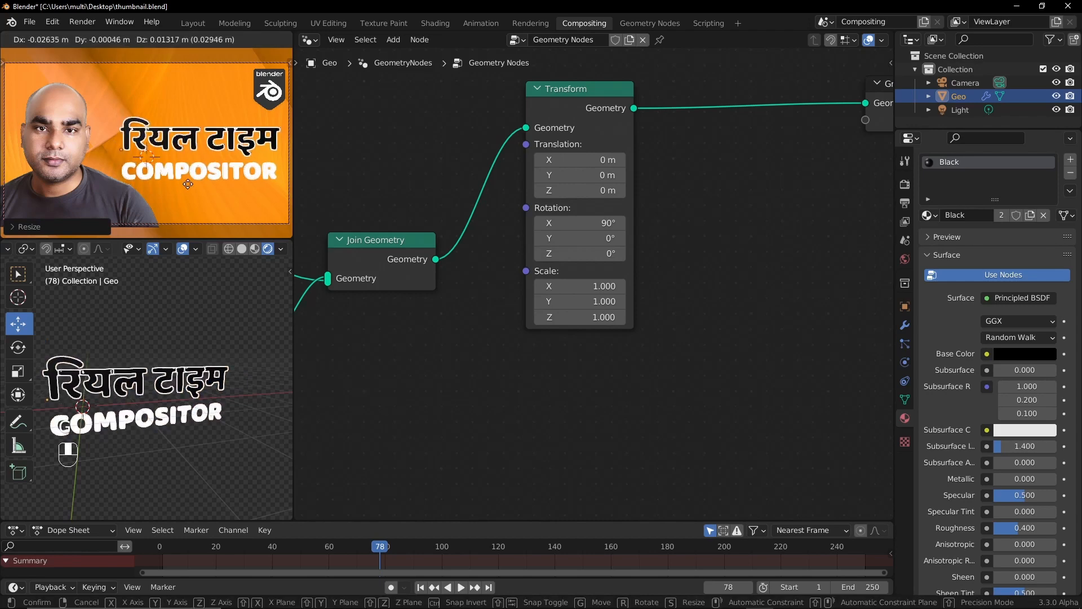
left_click(224, 201)
Switch the node editor back to the compositing node tree and deselect the title text
scroll(370, 185, "down", 2)
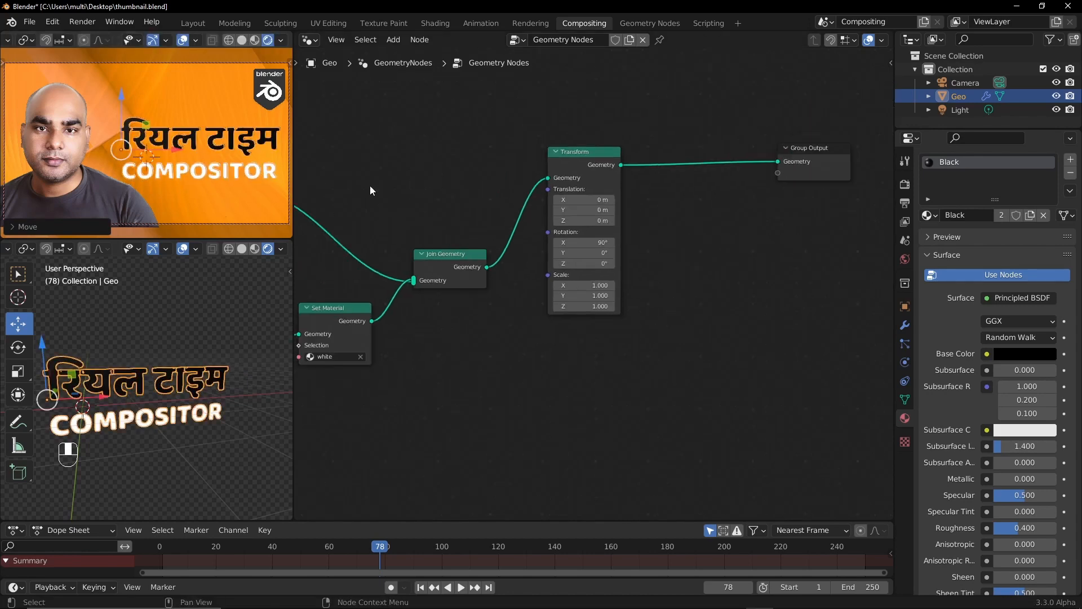
middle_click_drag(370, 184, 490, 280)
key("shift+F3")
key("shift+F3")
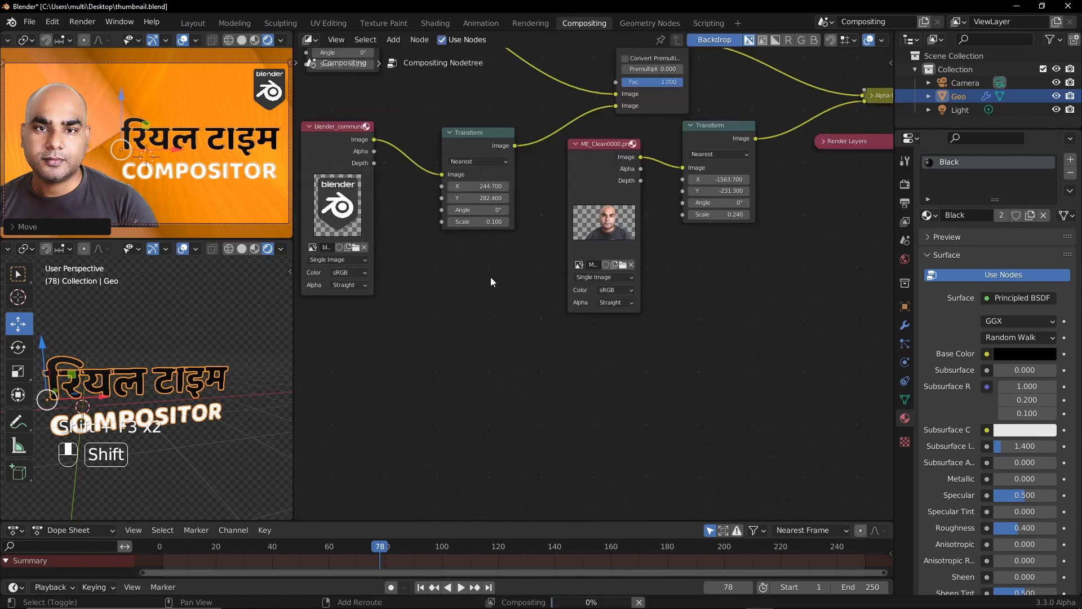
middle_click_drag(657, 439, 838, 344)
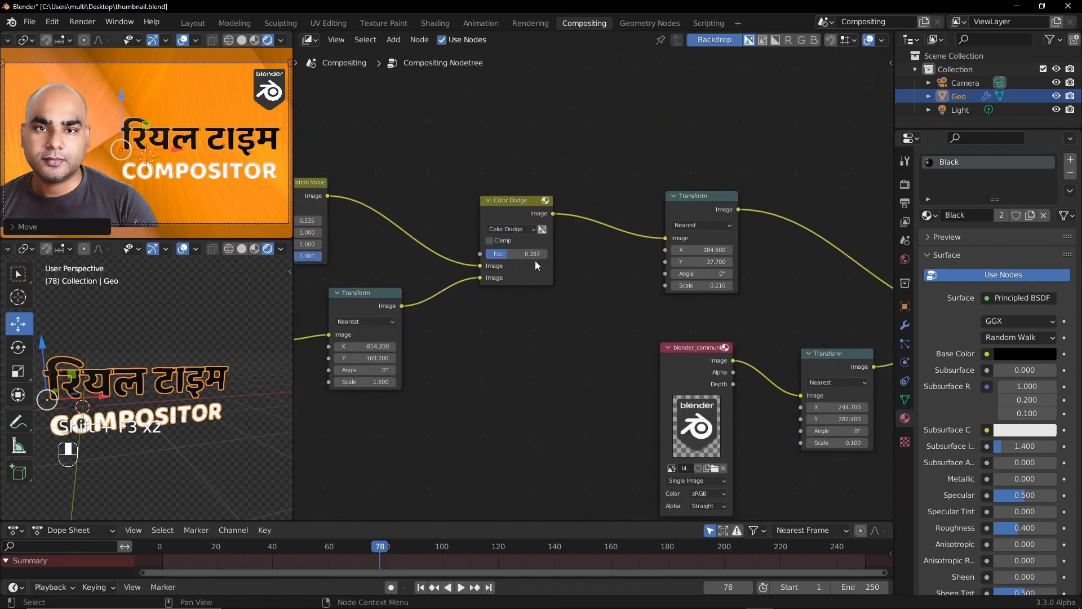
left_click(247, 318)
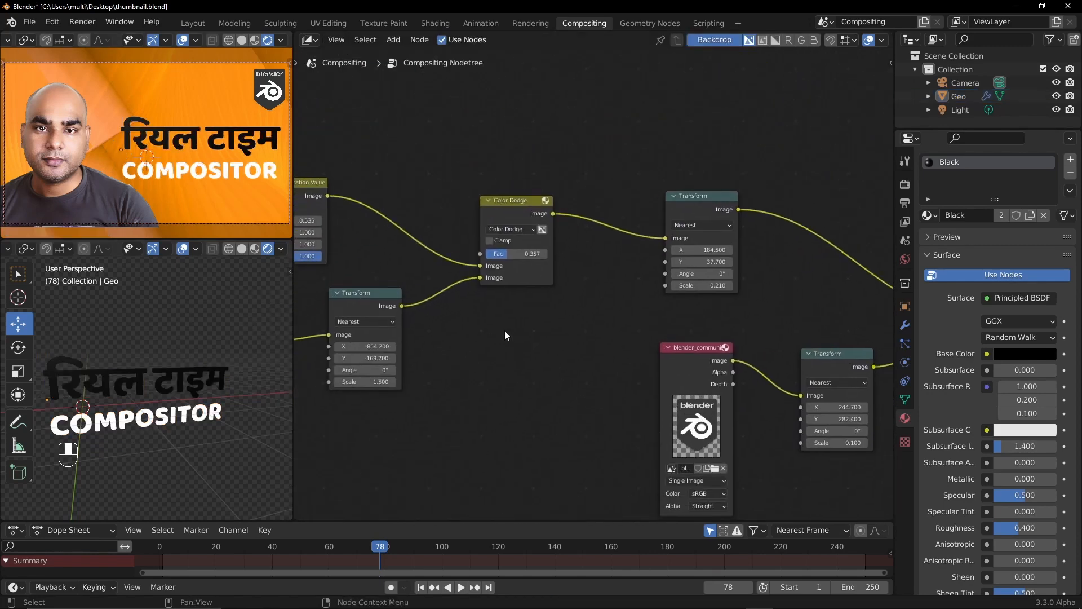
Examine the background branch's nodes, from the image, Hue Saturation Value and Movie Clip through Color Dodge
scroll(505, 330, "down", 2)
middle_click_drag(420, 255, 542, 222)
scroll(593, 217, "up", 3)
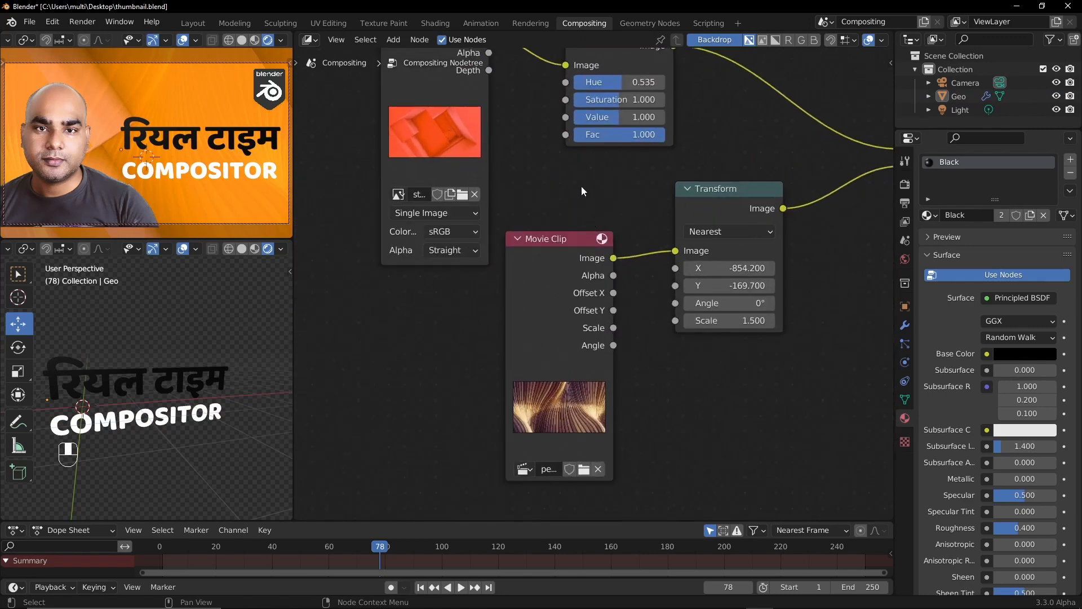
mouse_move(581, 186)
middle_mouse_down()
mouse_move(542, 323)
mouse_move(474, 141)
middle_mouse_up()
scroll(542, 323, "up", 2)
scroll(542, 327, "down", 2)
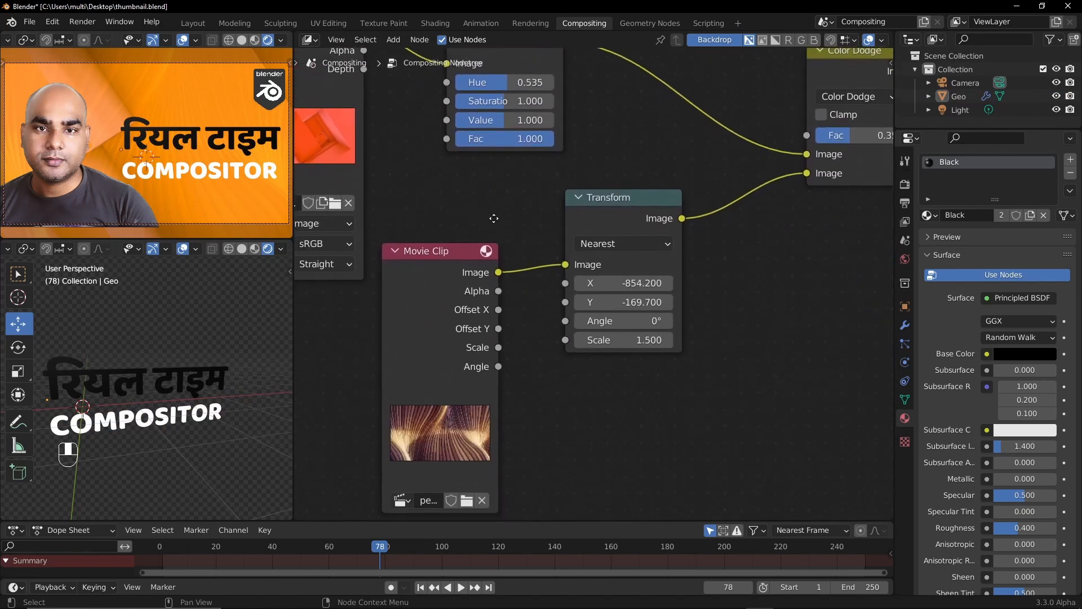
scroll(474, 141, "up", 2)
middle_click_drag(958, 395, 874, 365)
scroll(502, 360, "down", 3)
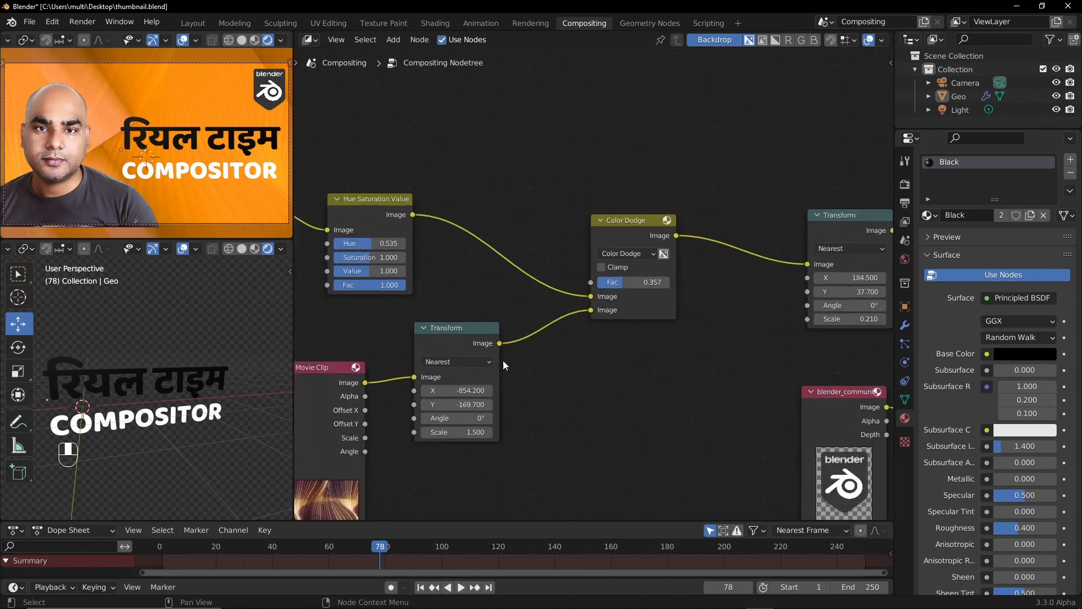
mouse_move(269, 301)
middle_mouse_down()
mouse_move(130, 286)
mouse_move(269, 306)
middle_mouse_up()
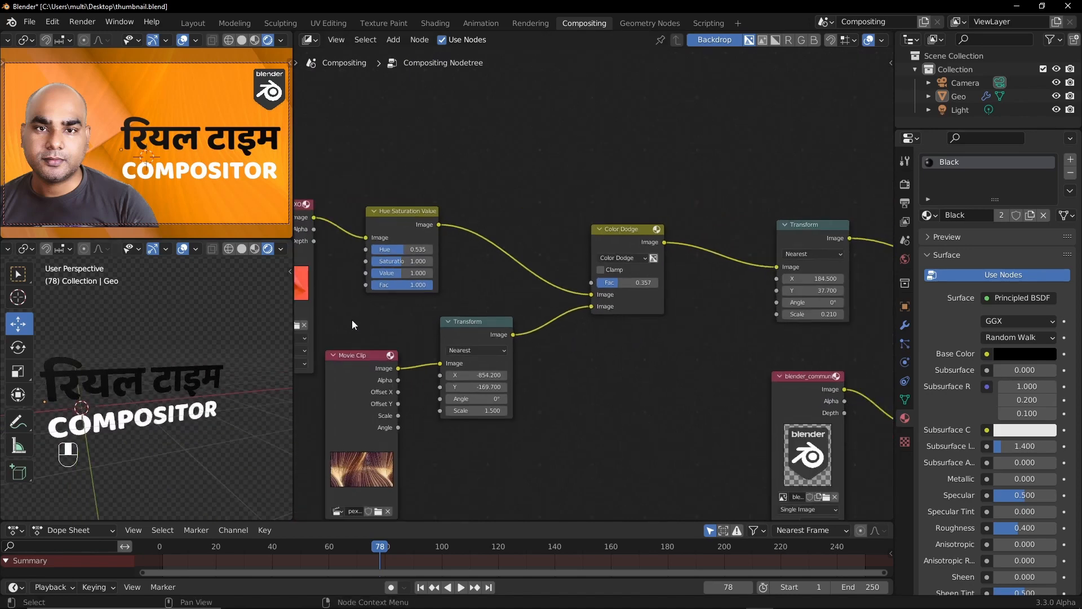
middle_click_drag(352, 319, 883, 312)
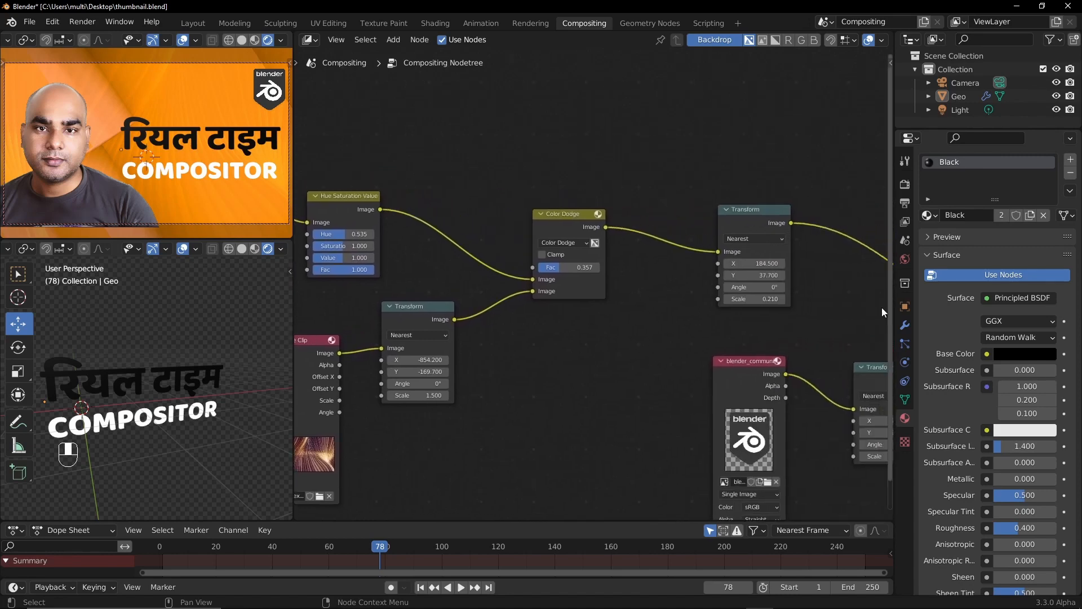
Set X to 154.900 in the Transform node after Color Dodge and to 353.200 in the Blender logo's Transform node
scroll(693, 387, "up", 2)
middle_click_drag(693, 386, 483, 320)
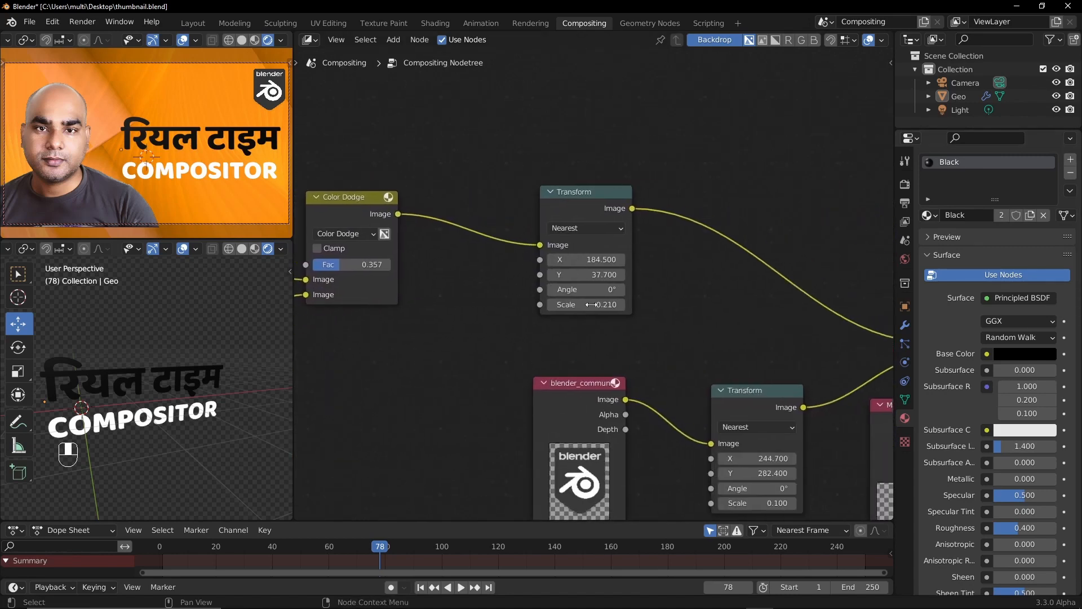
left_click_drag(586, 259, 448, 259)
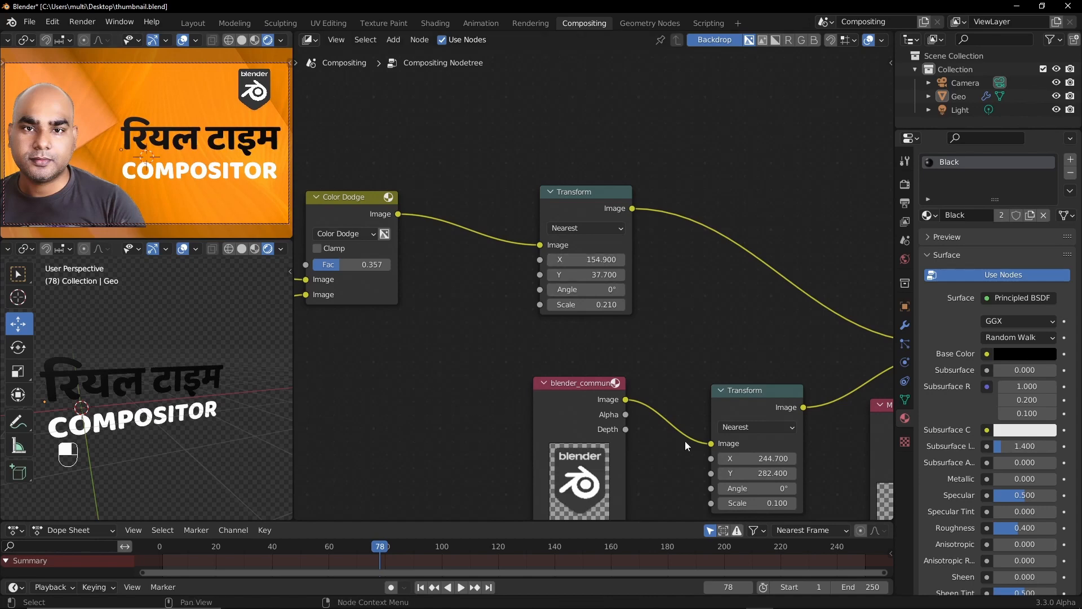
middle_click_drag(685, 441, 489, 312)
left_click_drag(541, 335, 709, 334)
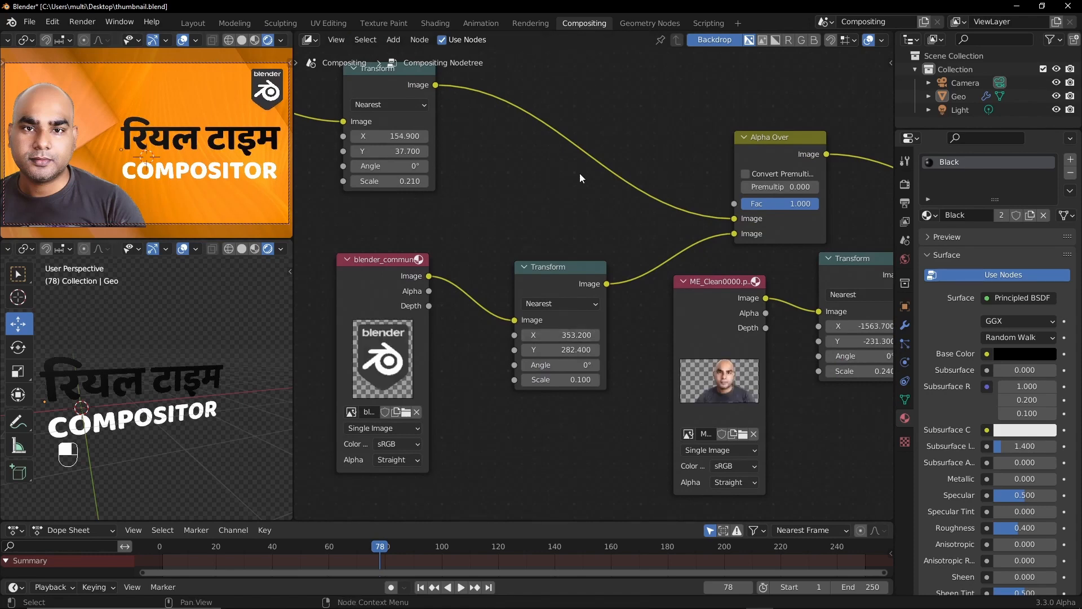
Select the title text object, lower it about 0.15 m along the global Z axis, and deselect it
scroll(579, 174, "down", 8)
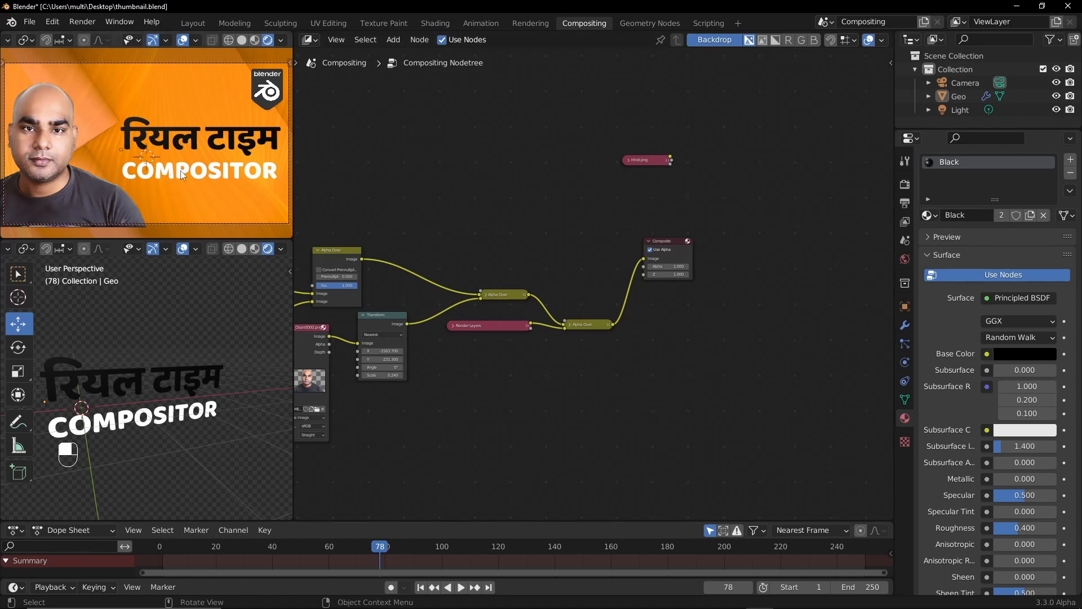
left_click(102, 383)
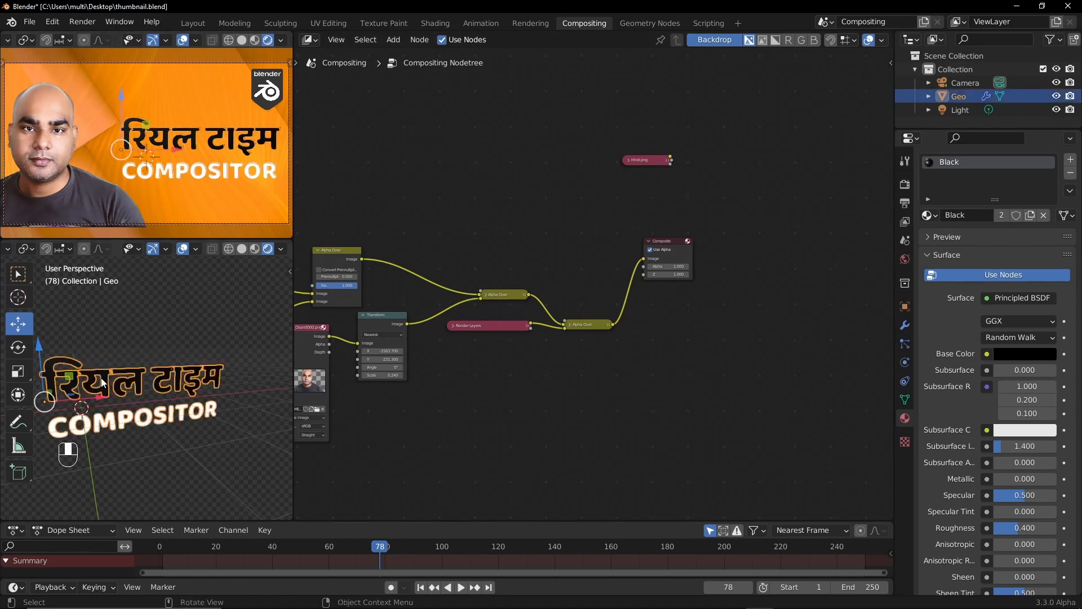
left_click(38, 360)
middle_click_drag(149, 336, 190, 337)
left_click_drag(135, 338, 137, 342)
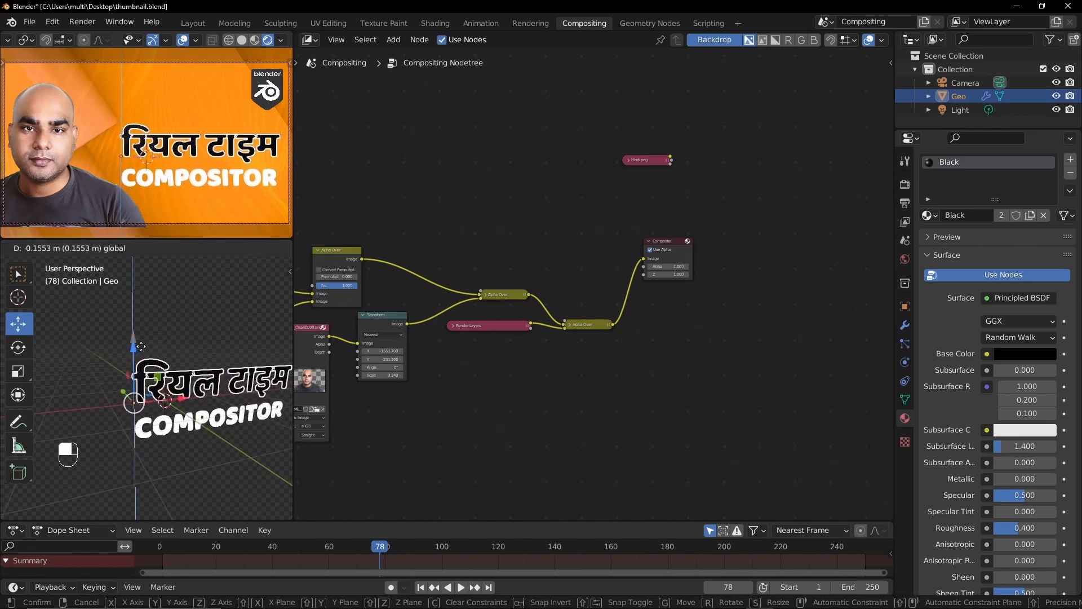
left_click(215, 322)
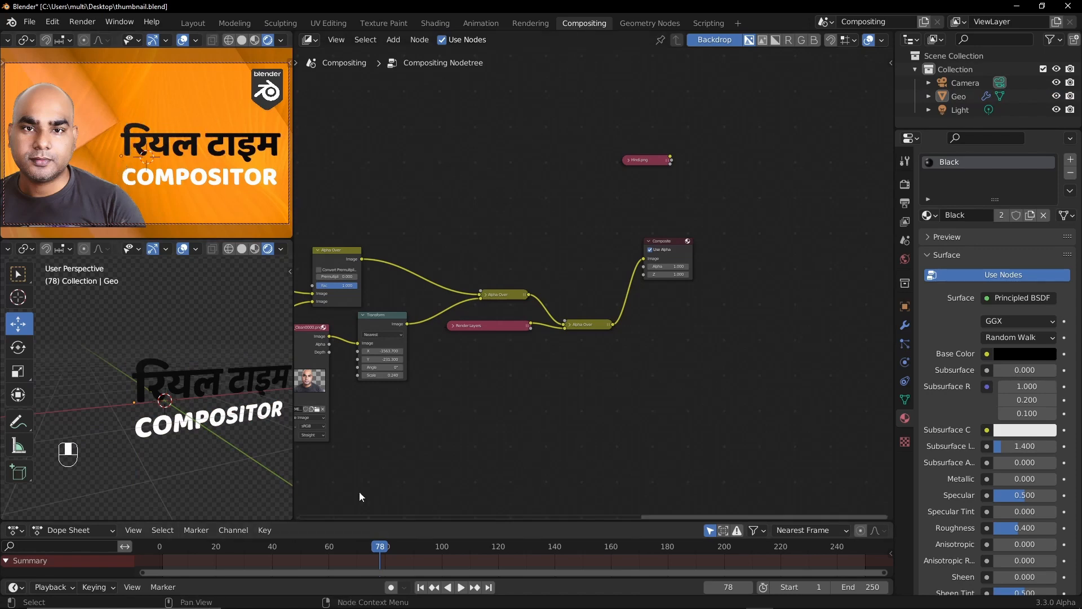
Widen the 3D viewports and maximize the user perspective viewport around the title text
left_click_drag(292, 458, 353, 441)
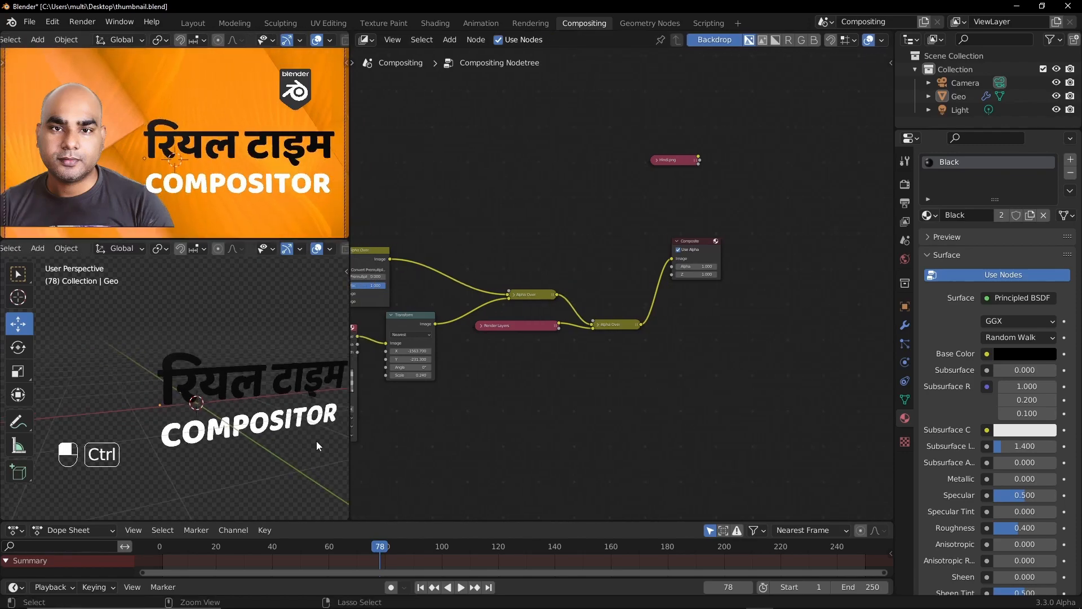
key("ctrl+space")
scroll(478, 390, "down", 2)
middle_click_drag(607, 429, 467, 410, "shift")
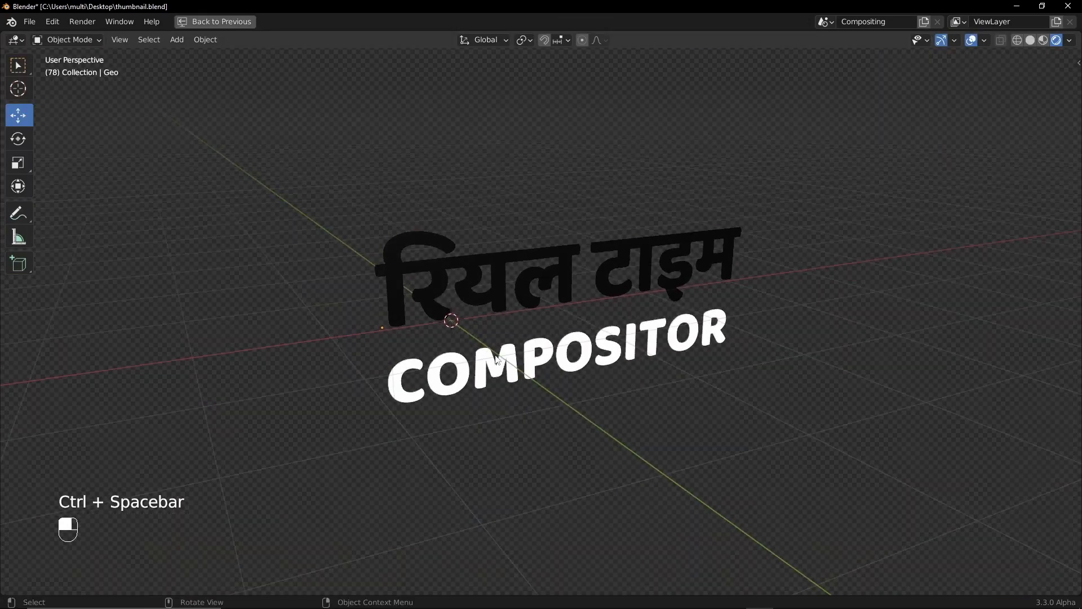
Hide all objects in the scene and add a Bezier curve at the world origin
key("a")
key("h")
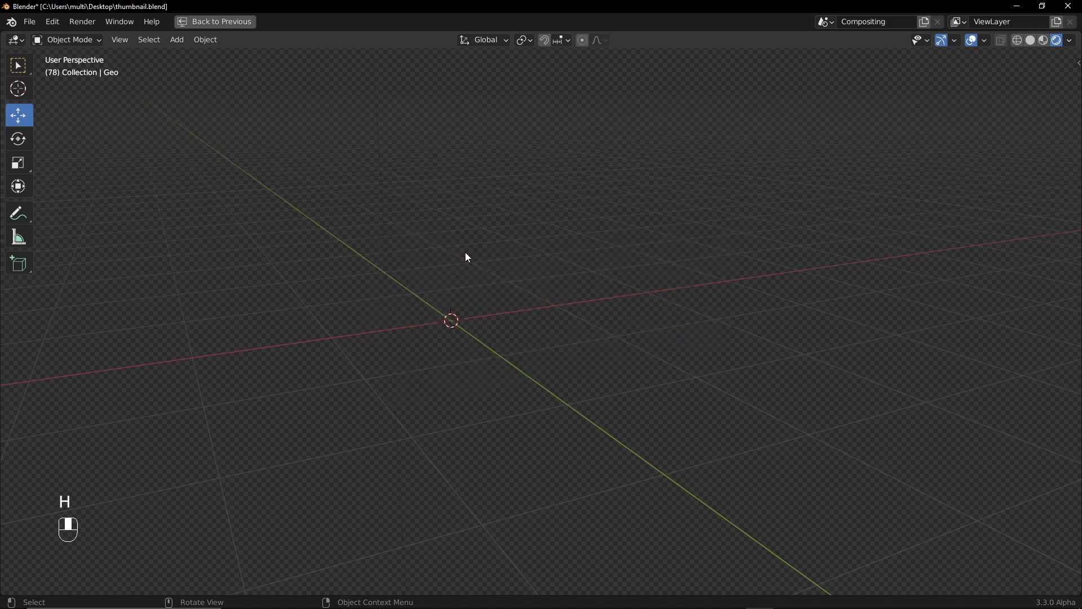
middle_click_drag(505, 319, 494, 357)
key("shift+a")
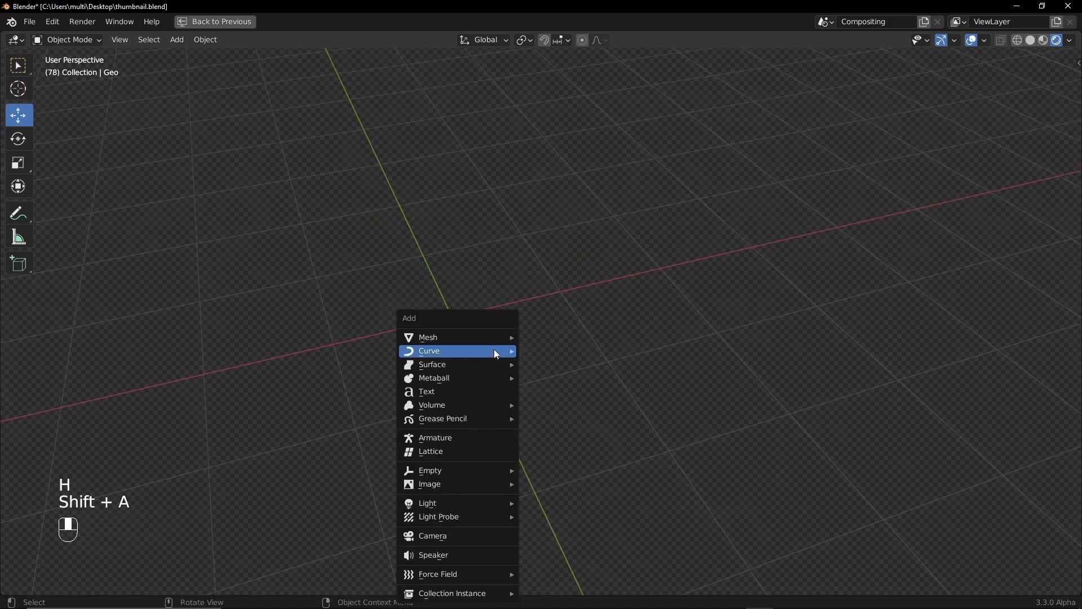
mouse_move(494, 351)
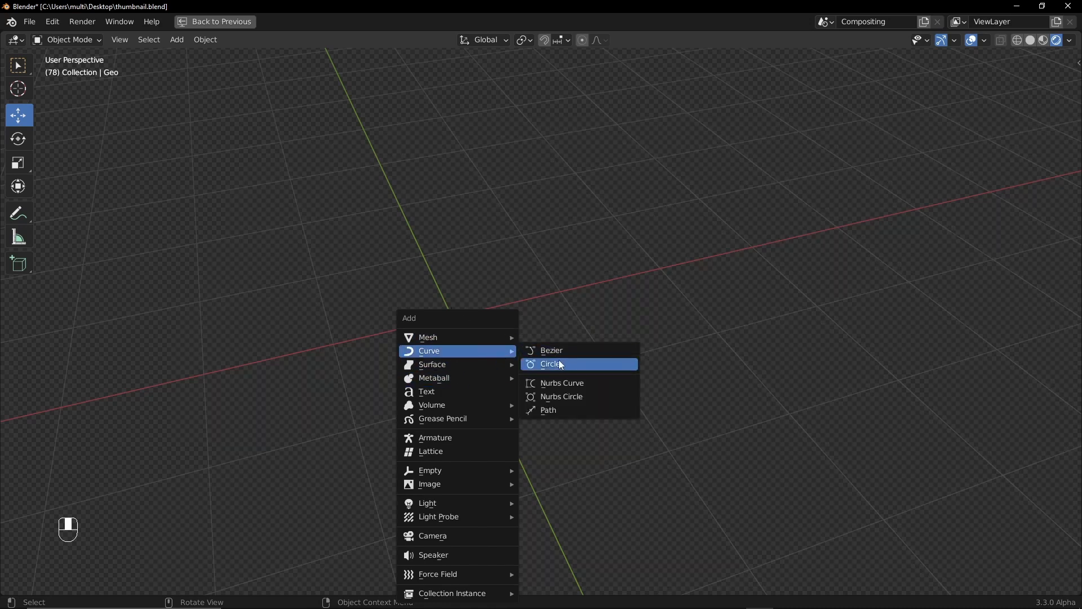
left_click(570, 350)
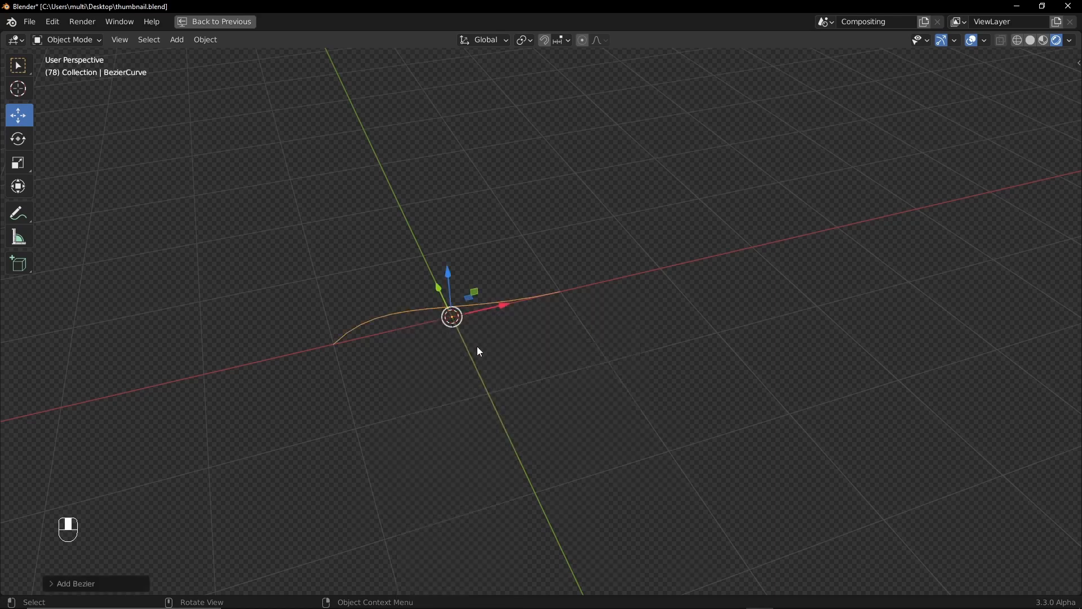
Enter Edit Mode in top view, delete all of the default Bezier curve's points and activate the Curve Pen tool
key("Tab")
mouse_move(501, 365)
middle_mouse_down("alt")
mouse_move(505, 391)
mouse_move(491, 383)
middle_mouse_up("alt")
key("grave")
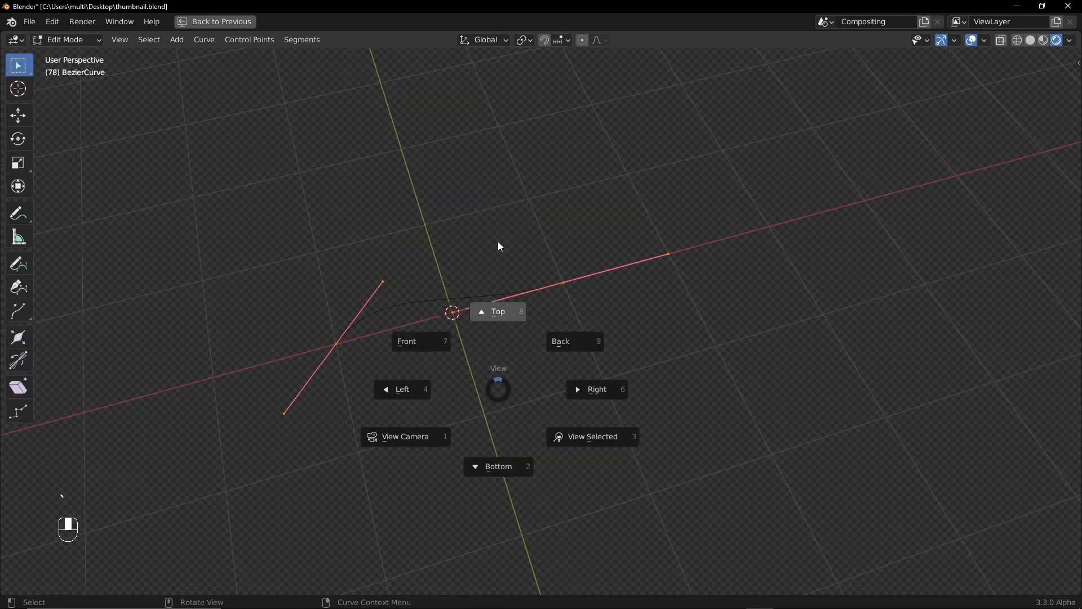
left_click(500, 244)
scroll(559, 305, "up", 2)
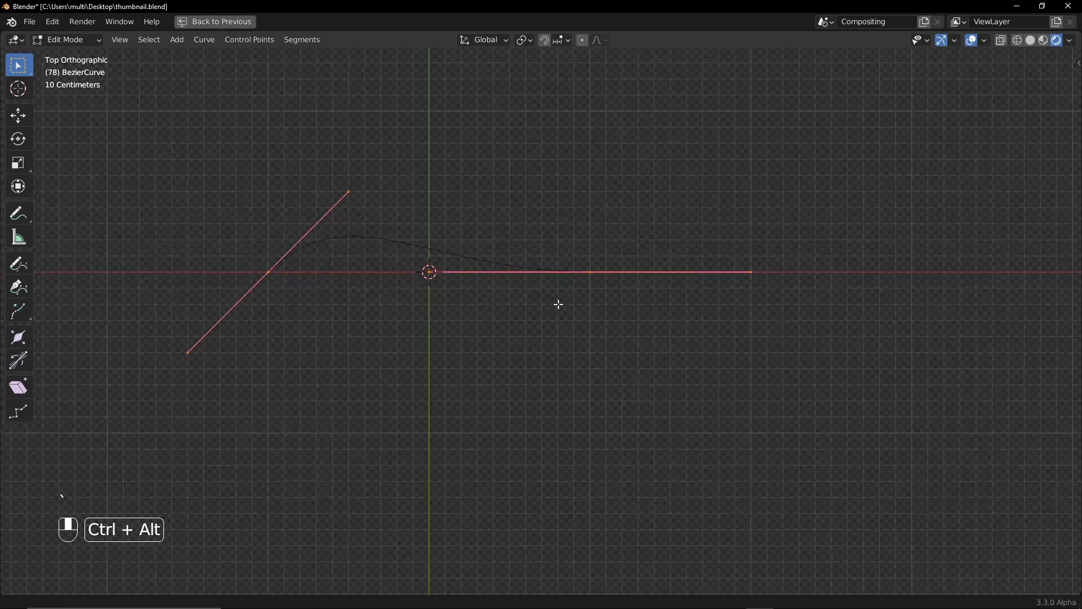
key("x")
left_click(461, 368)
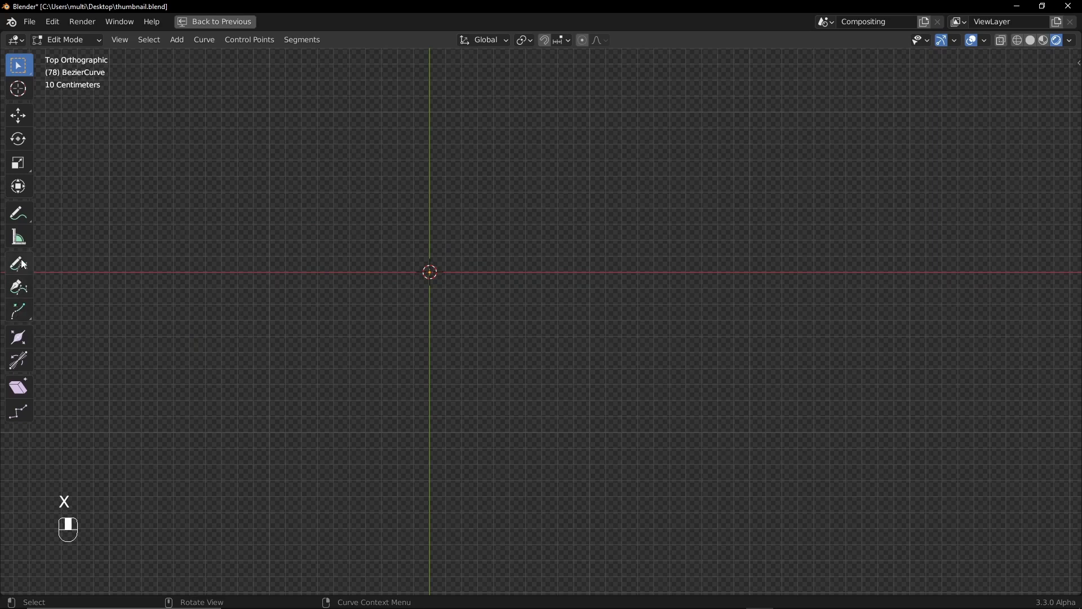
left_click(19, 291)
Draw a rounded curve of four smooth points around the origin with the Curve Pen and close it
left_click_drag(359, 279, 519, 278)
left_click_drag(485, 171, 597, 163)
left_click_drag(604, 253, 689, 239)
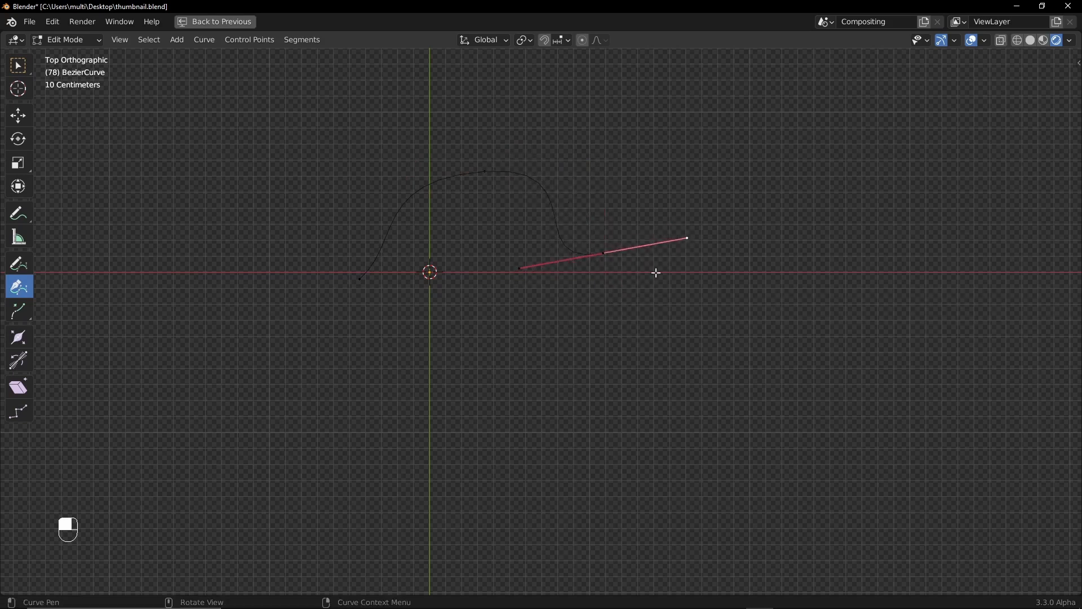
left_click_drag(584, 350, 501, 370)
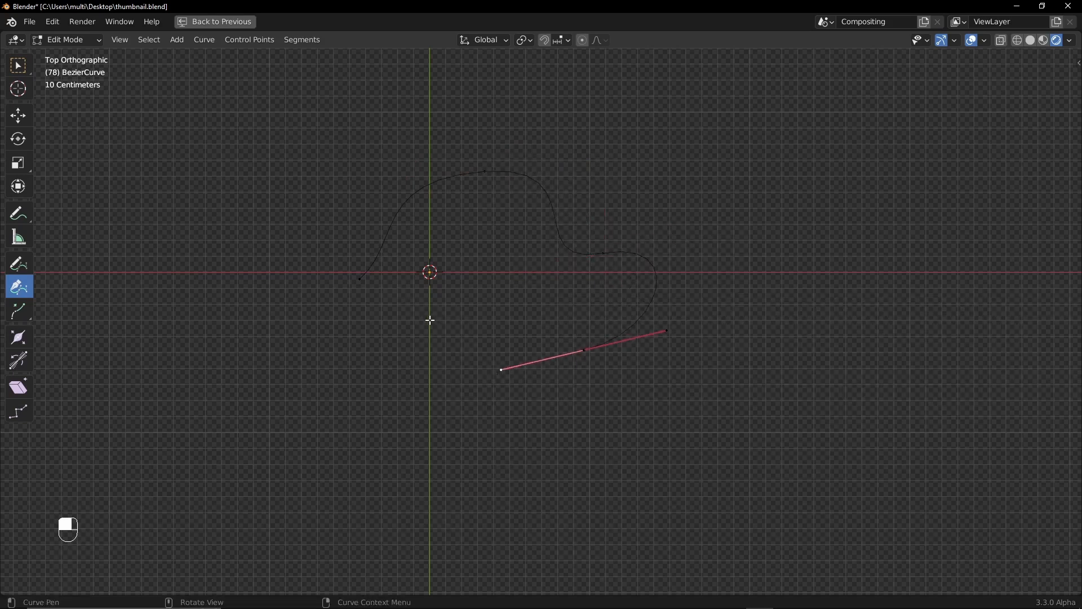
key("a")
key("f")
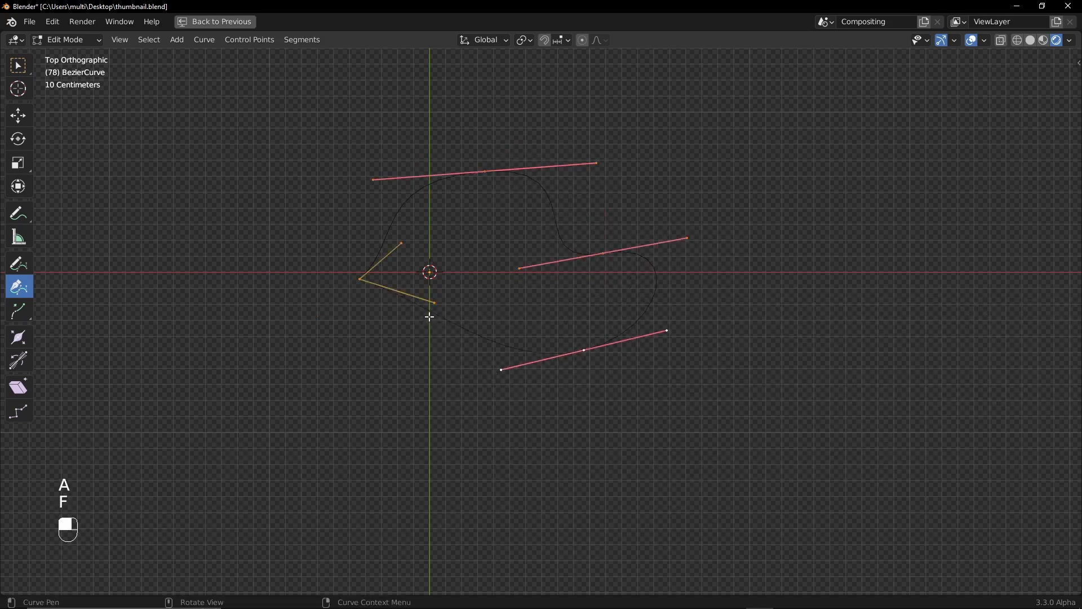
Undo the last change on the rounded curve and delete all of its points
left_click(368, 281)
key("ctrl+z")
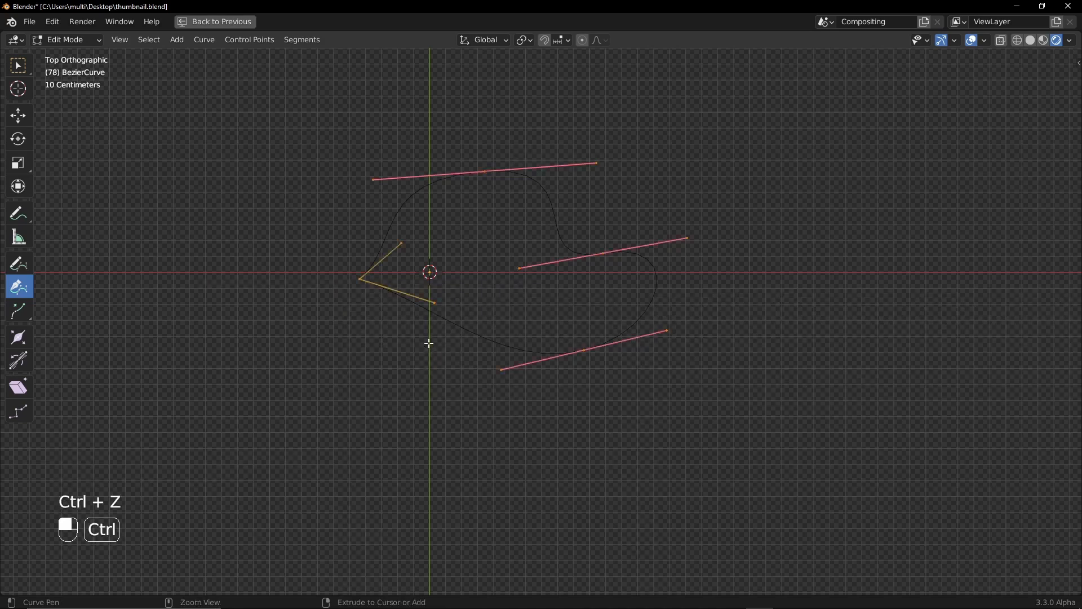
key("x")
left_click(462, 308)
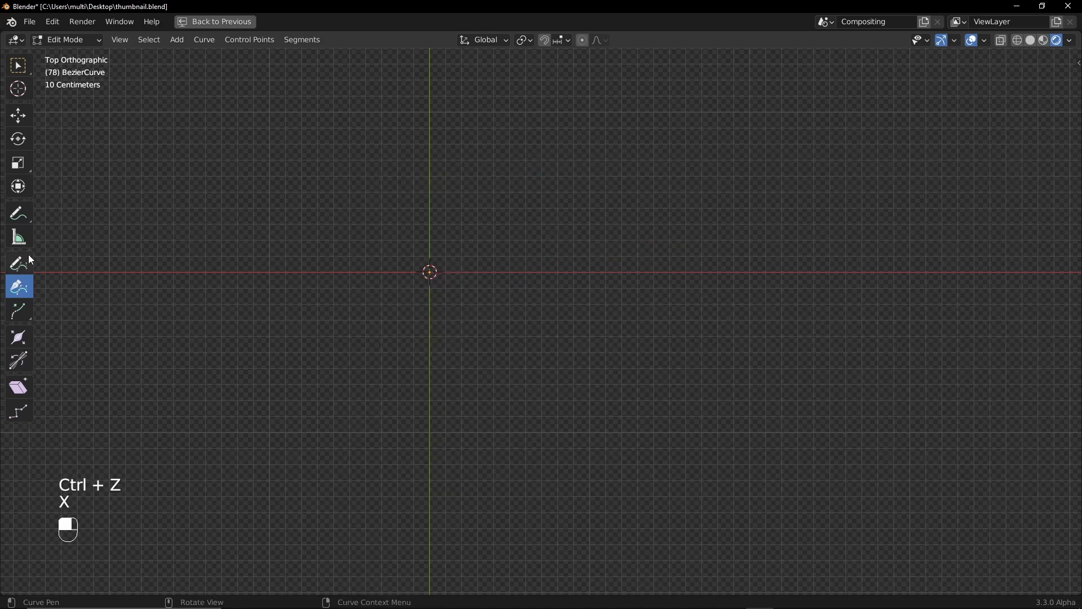
Draw a jagged six-pointed star outline of twelve points around the origin with the Curve Pen and close it
left_click_drag(369, 208, 530, 209)
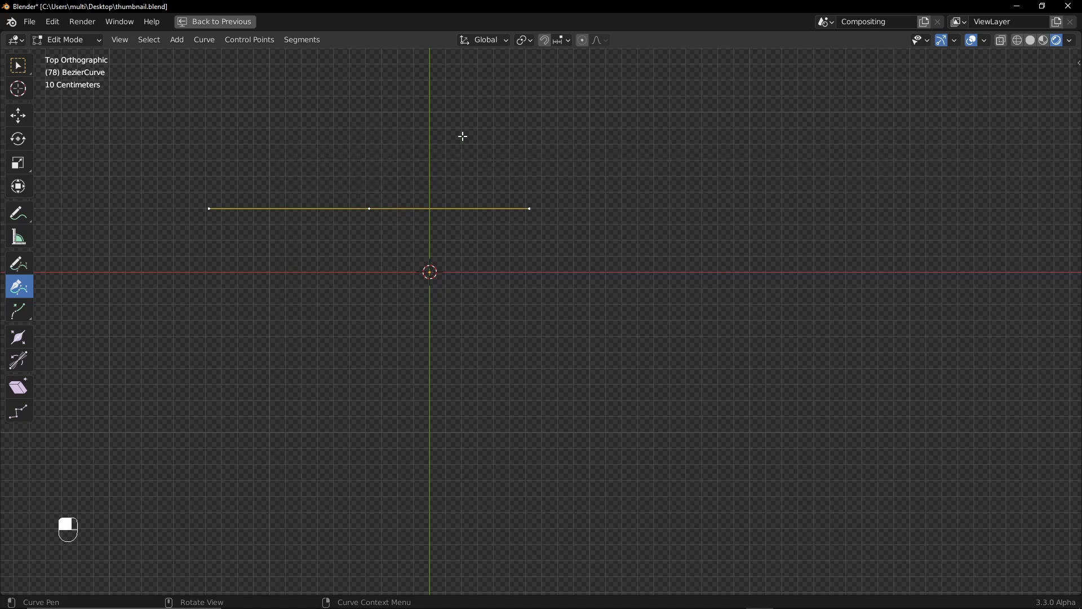
left_click_drag(349, 130, 346, 109)
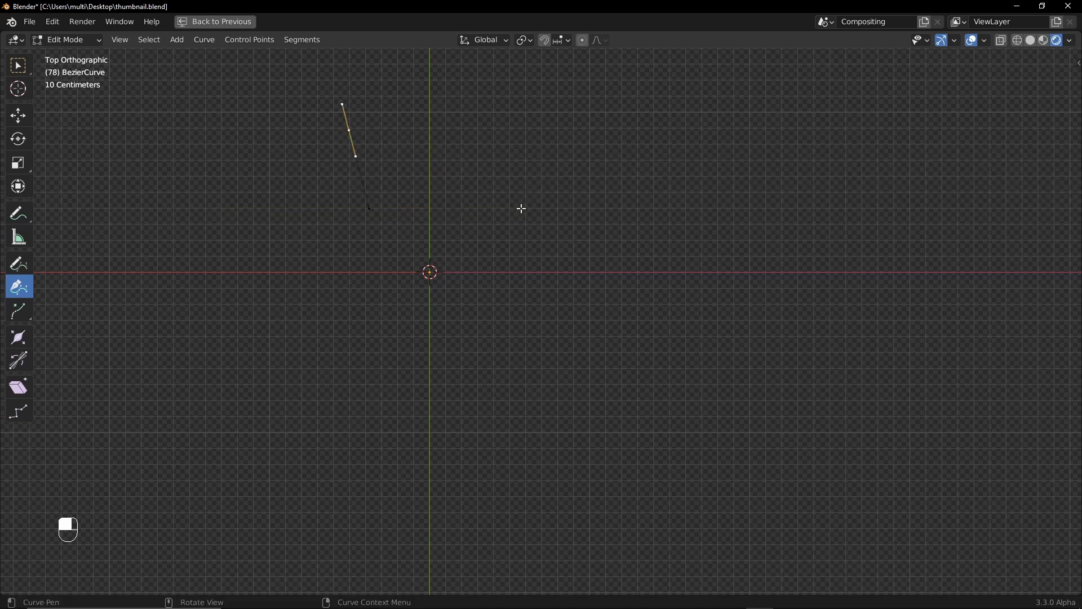
left_click(466, 182)
left_click_drag(592, 98, 636, 70)
left_click(569, 188)
left_click(715, 220)
left_click(642, 280)
left_click(659, 361)
left_click(526, 383)
left_click(385, 366)
left_click_drag(406, 294, 413, 272)
left_click_drag(286, 287, 246, 284)
key("a")
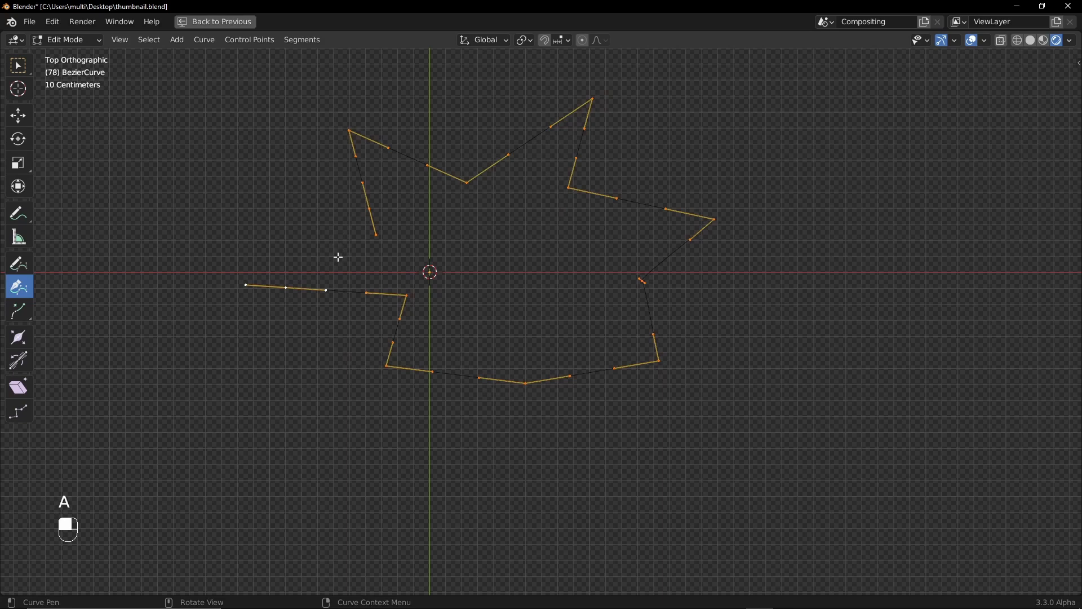
key("f")
Pull the star's bottom middle point inward and its two lower tips outward with the Tweak tool, and select all points
left_click(18, 116)
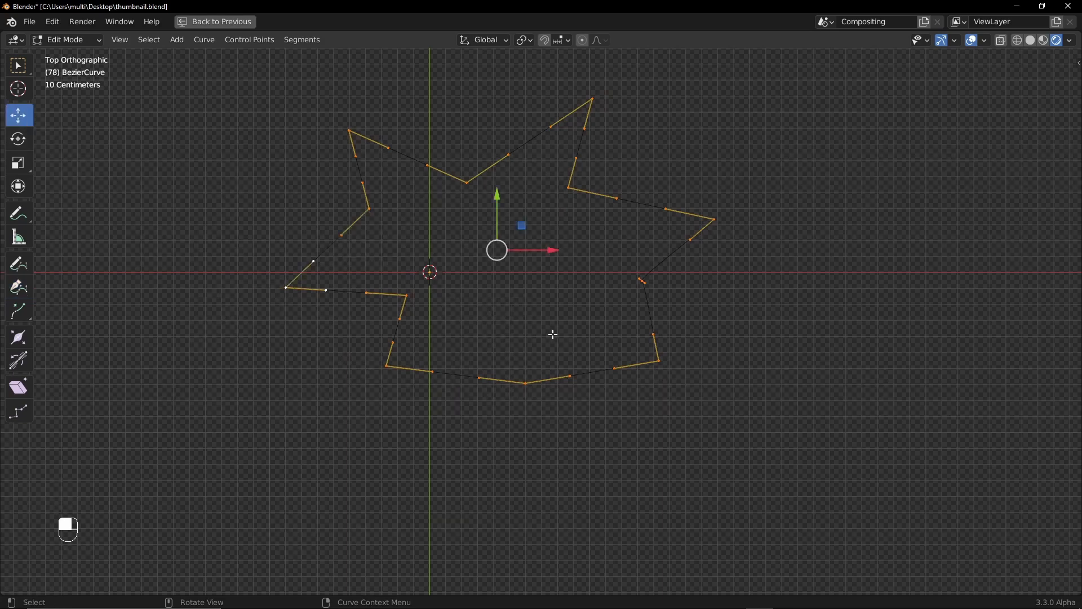
left_click_drag(526, 386, 499, 319)
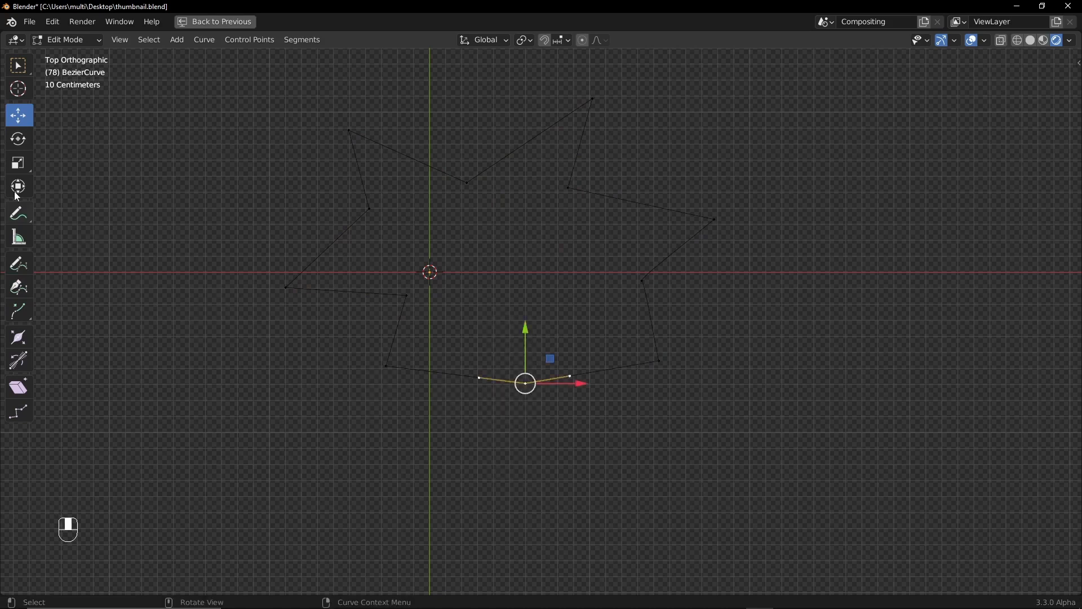
mouse_move(18, 66)
left_mouse_down()
mouse_move(77, 130)
mouse_move(79, 160)
mouse_move(99, 70)
left_mouse_up()
left_click(535, 337)
left_click_drag(525, 386, 490, 344)
left_click_drag(385, 366, 356, 394)
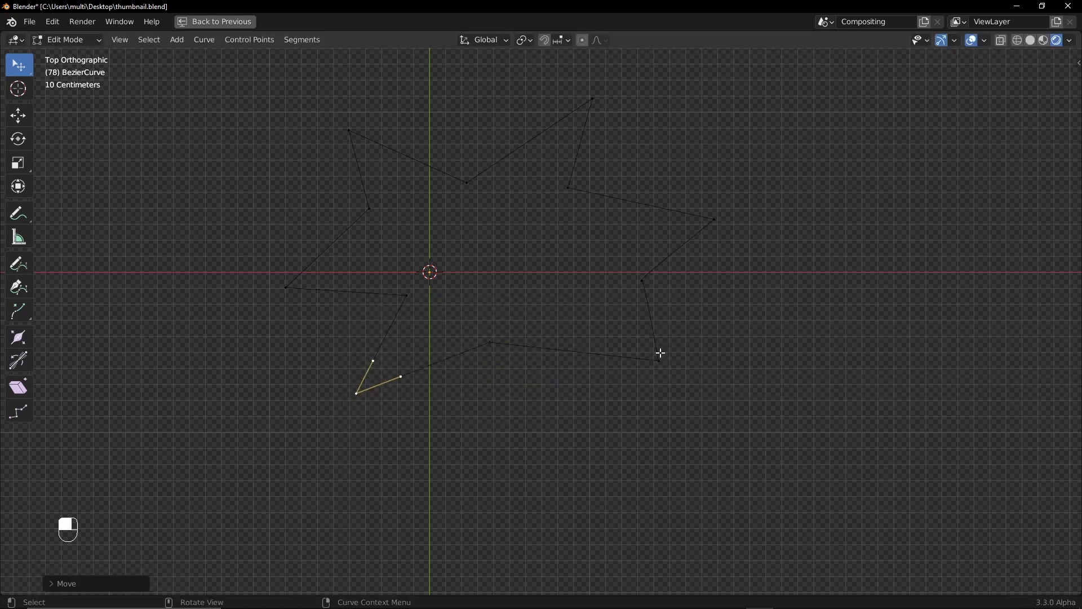
left_click_drag(661, 353, 654, 365)
key("a")
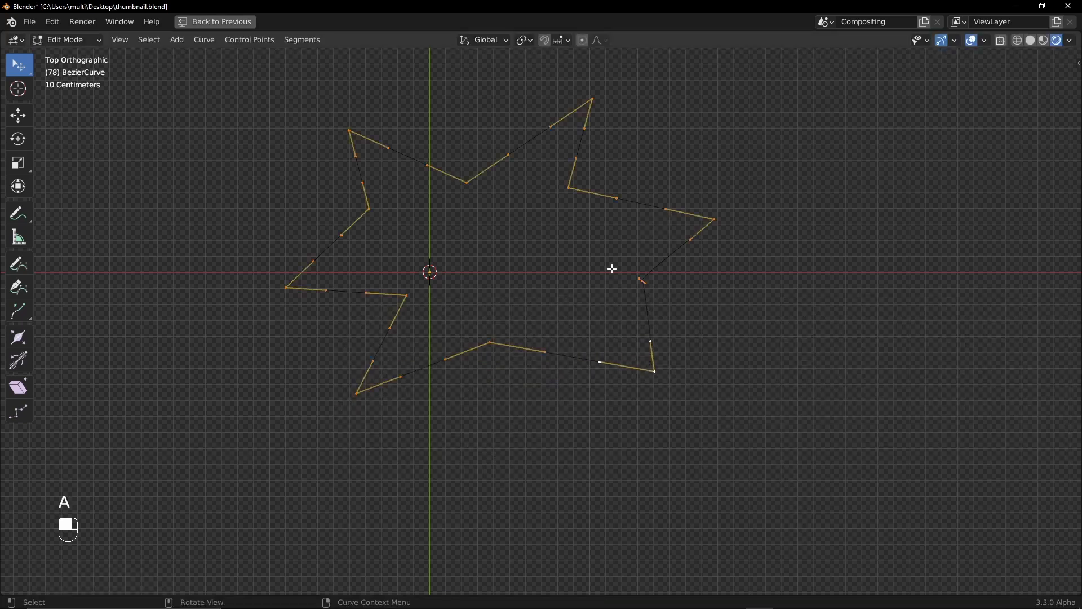
Restore the full workspace layout, make the star curve 2D with Fill Mode set to Both, and return to Object Mode
key("ctrl+space")
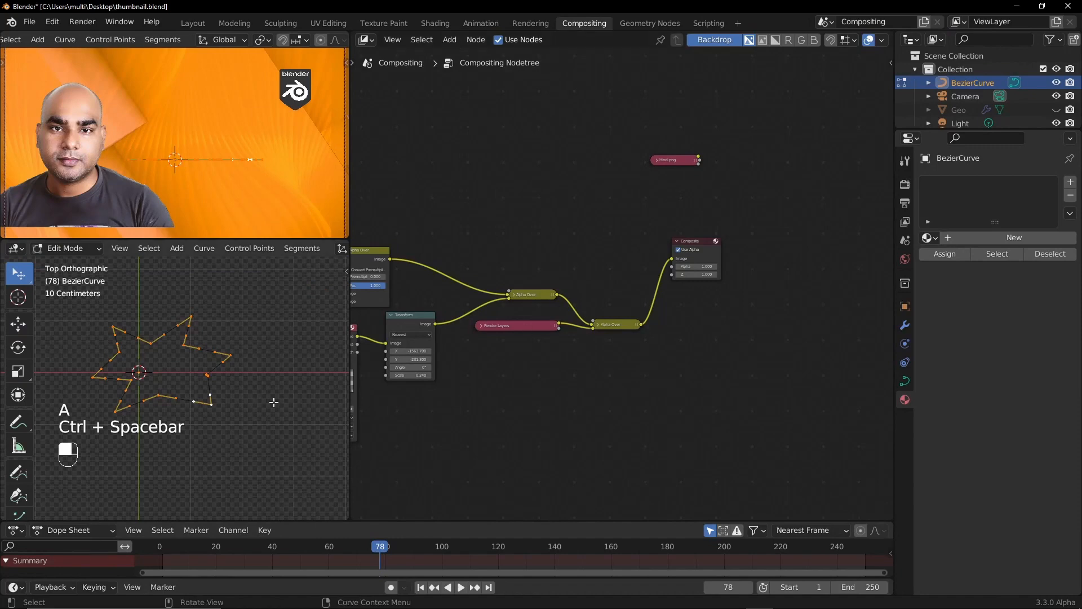
scroll(287, 348, "up", 3)
scroll(282, 367, "down", 4)
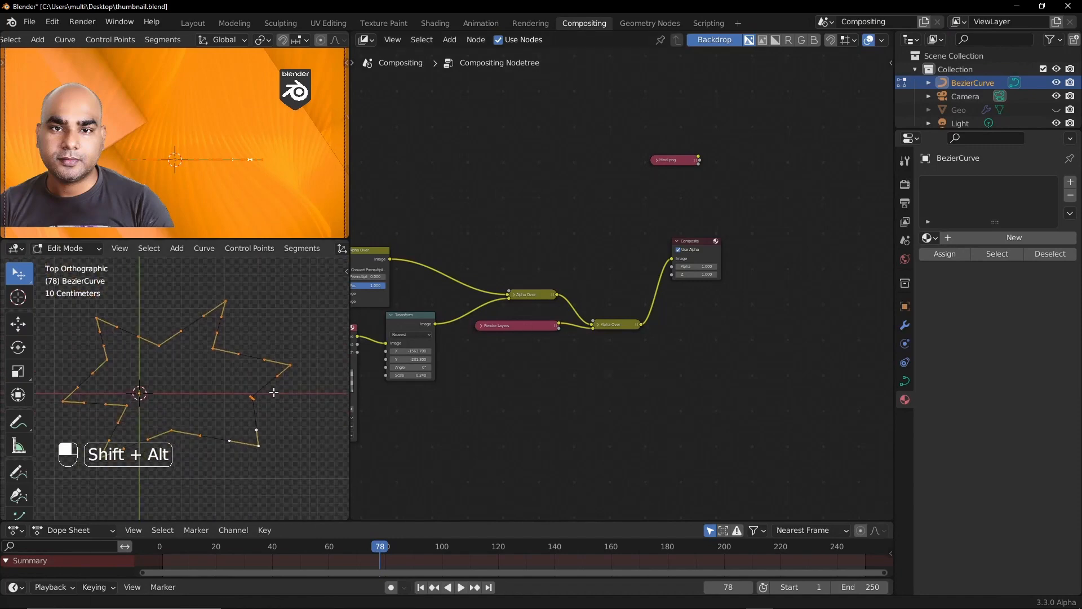
left_click(905, 381)
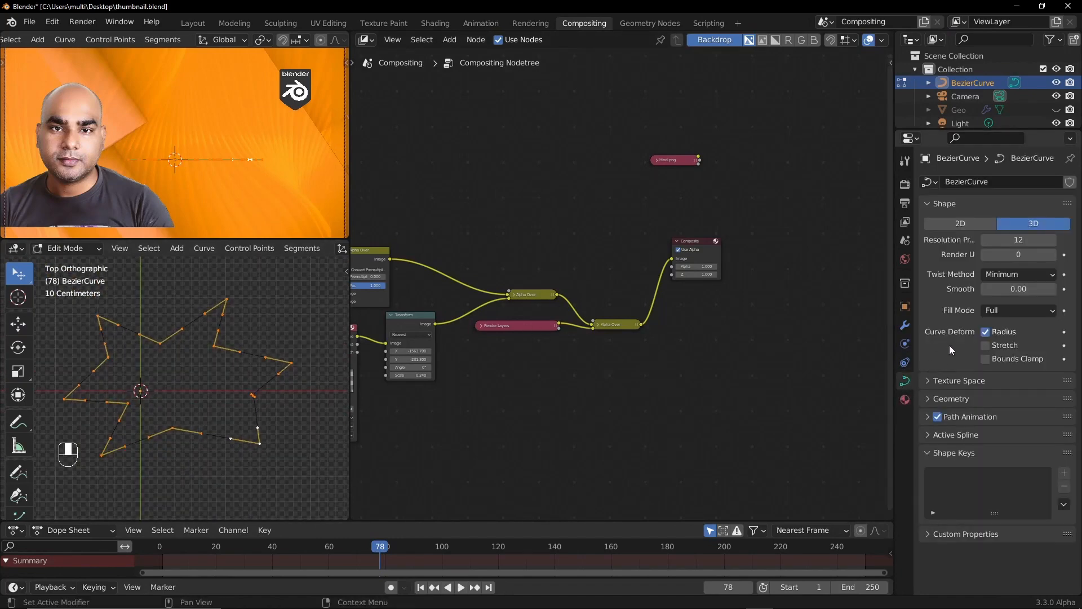
left_click(932, 399)
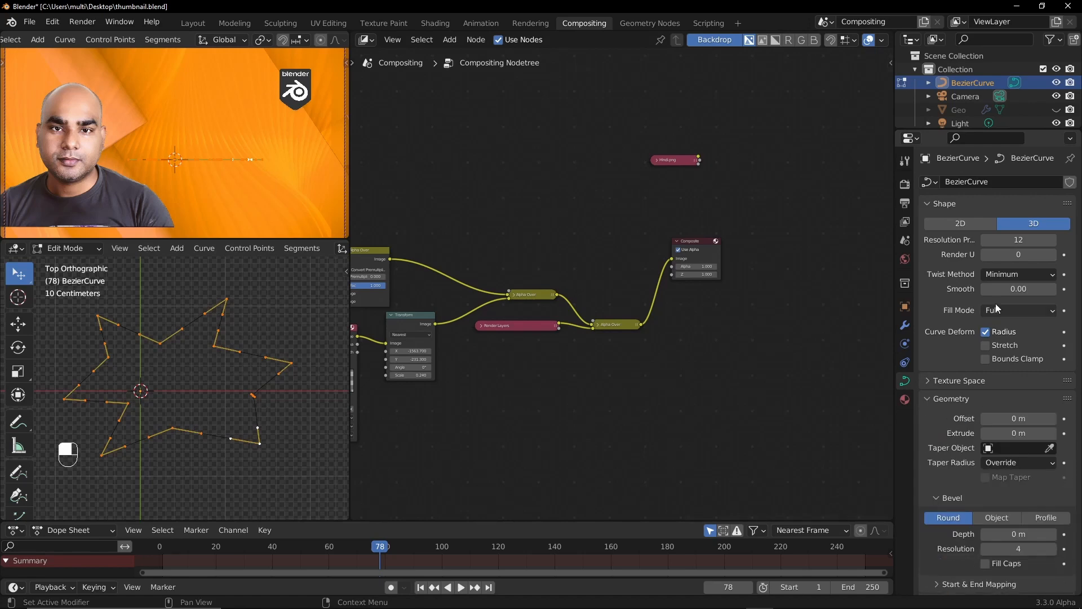
left_click(987, 226)
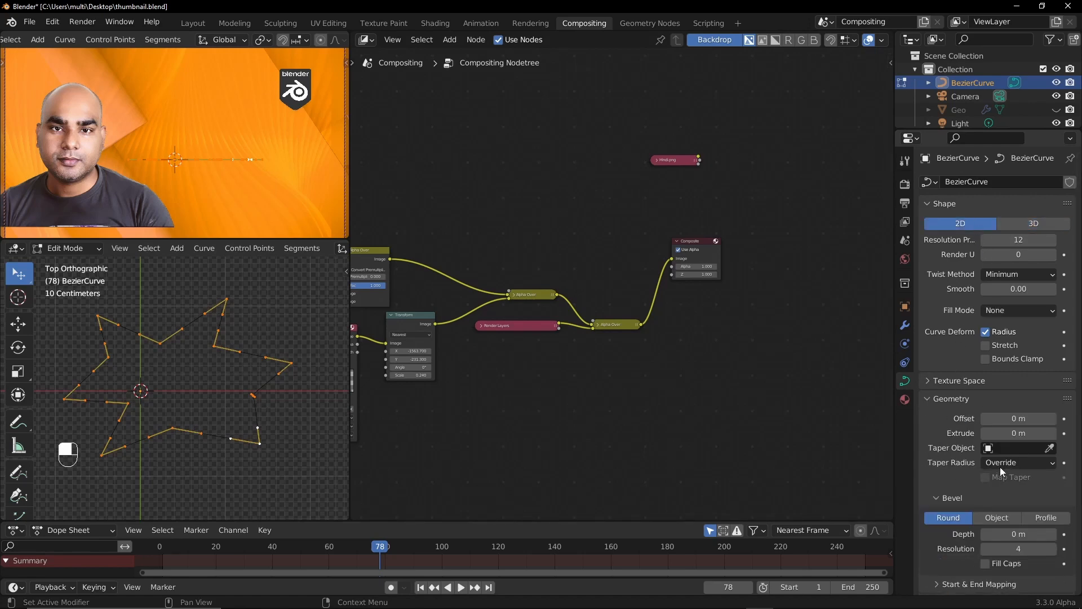
left_click(1023, 308)
left_click(1007, 368)
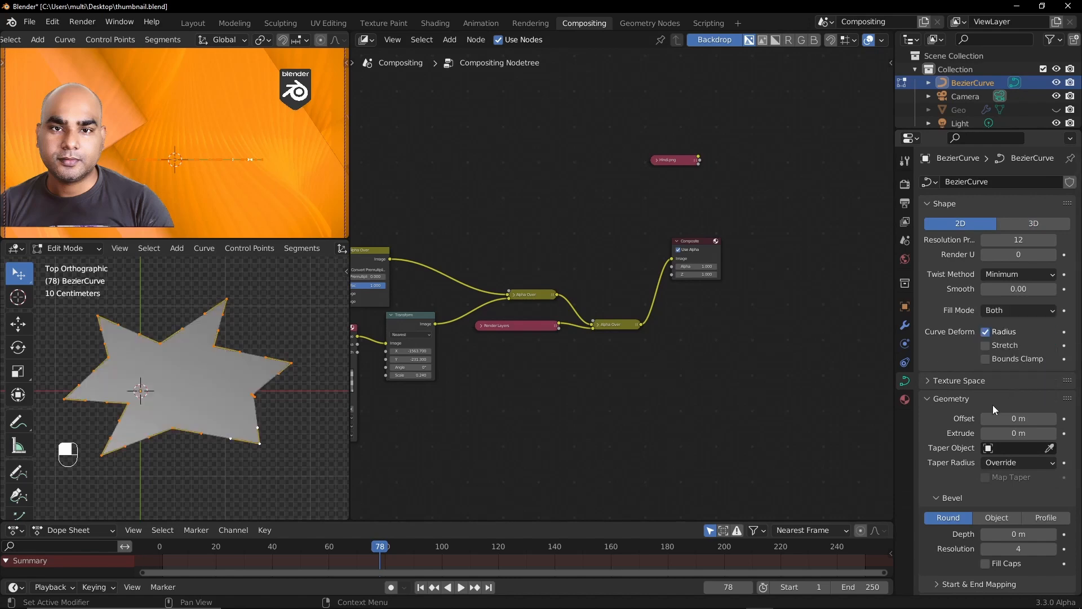
left_click(266, 444)
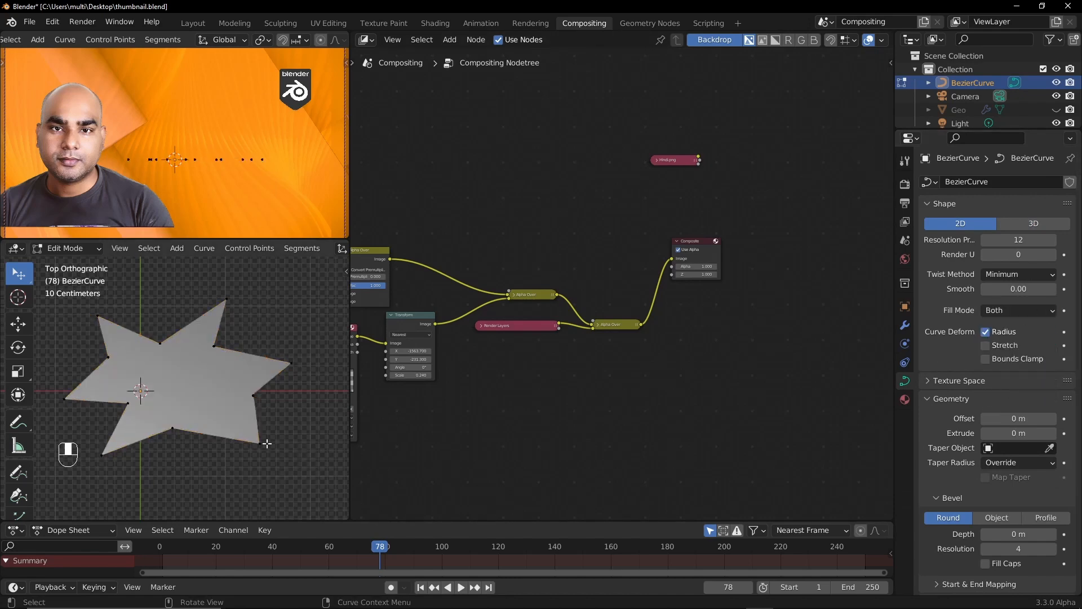
key("Tab")
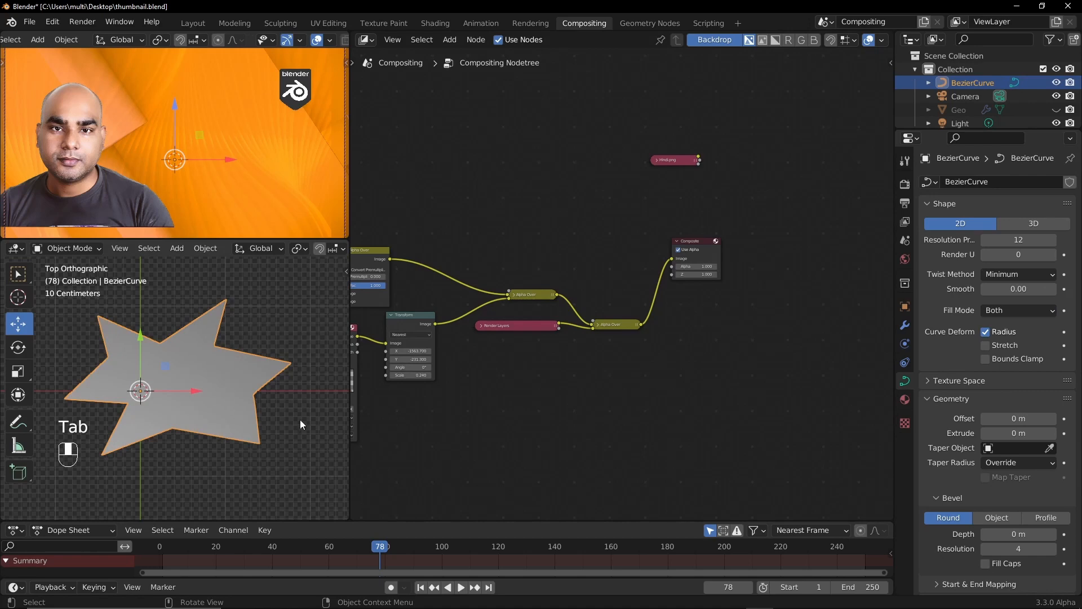
Give the star a new material with an Emission surface in red, and deselect it
left_click(905, 399)
left_click(974, 234)
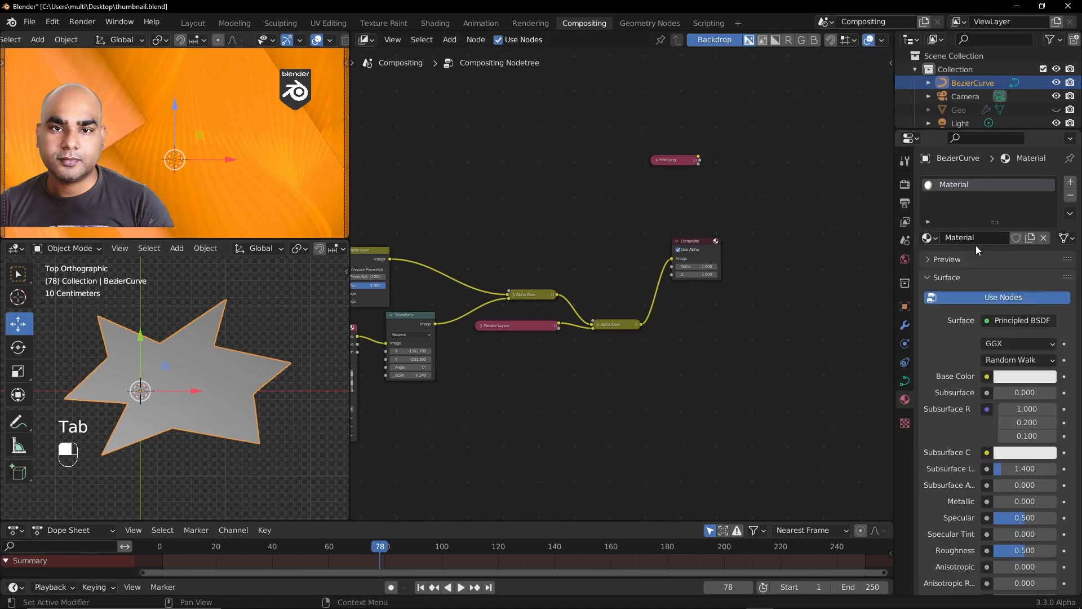
left_click(1014, 319)
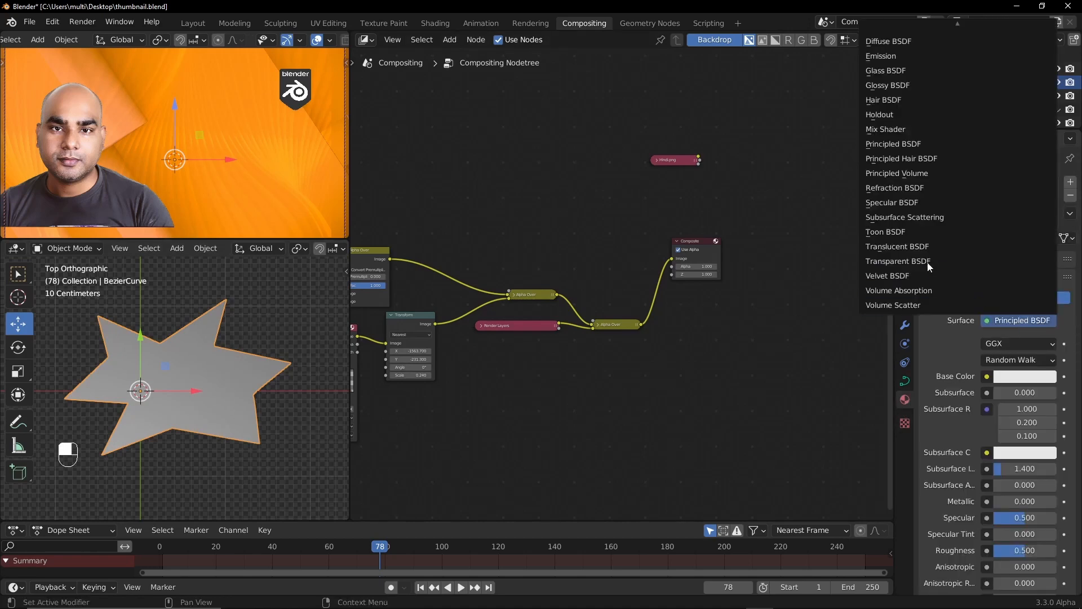
left_click(910, 57)
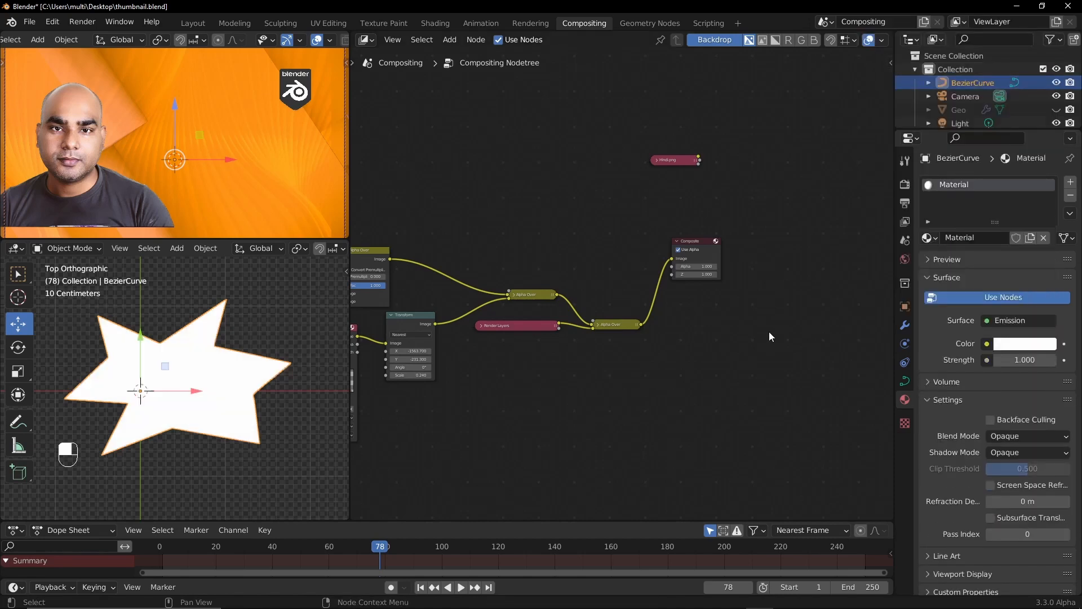
left_click(1025, 344)
left_click(987, 238)
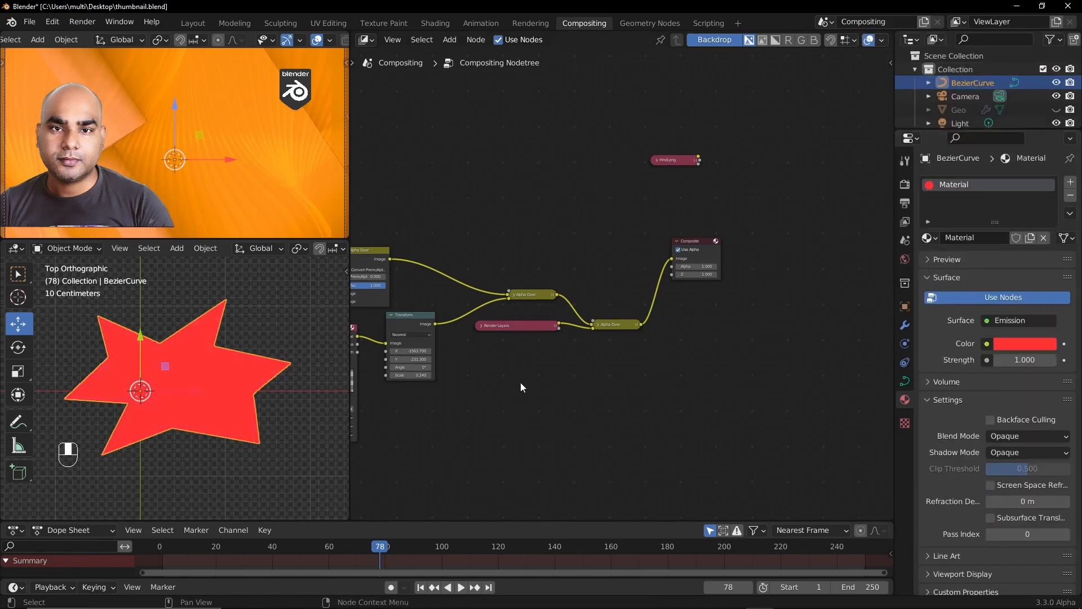
left_click(285, 336)
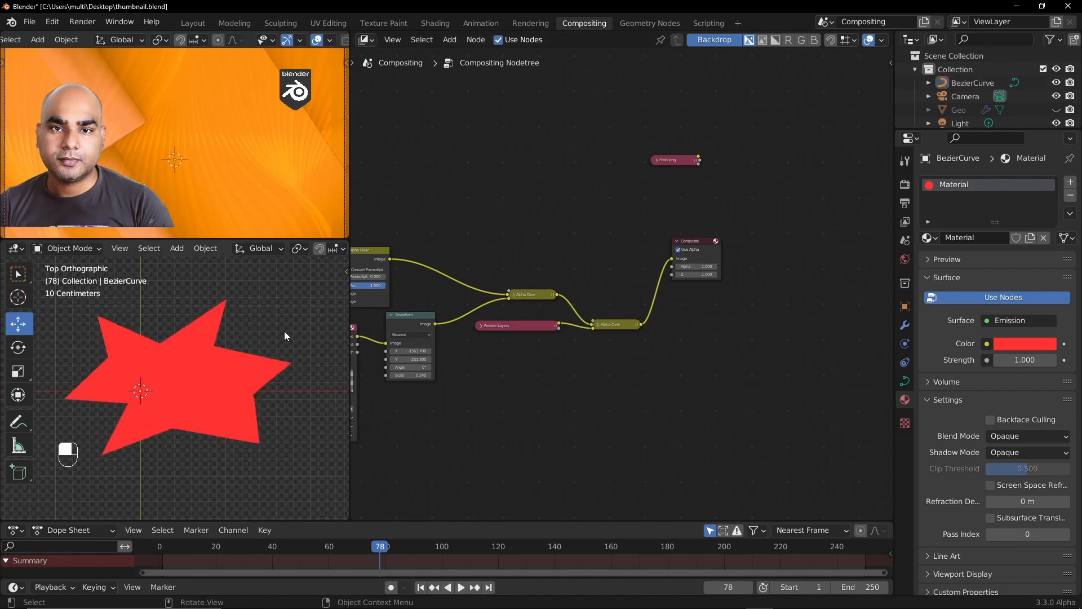
Maximize the 3D viewport in a tilted perspective view, select the star and clear its rotation
mouse_move(293, 408)
left_mouse_down("alt")
mouse_move(280, 357)
mouse_move(285, 391)
left_mouse_up("alt")
key("ctrl+space")
left_click(441, 341)
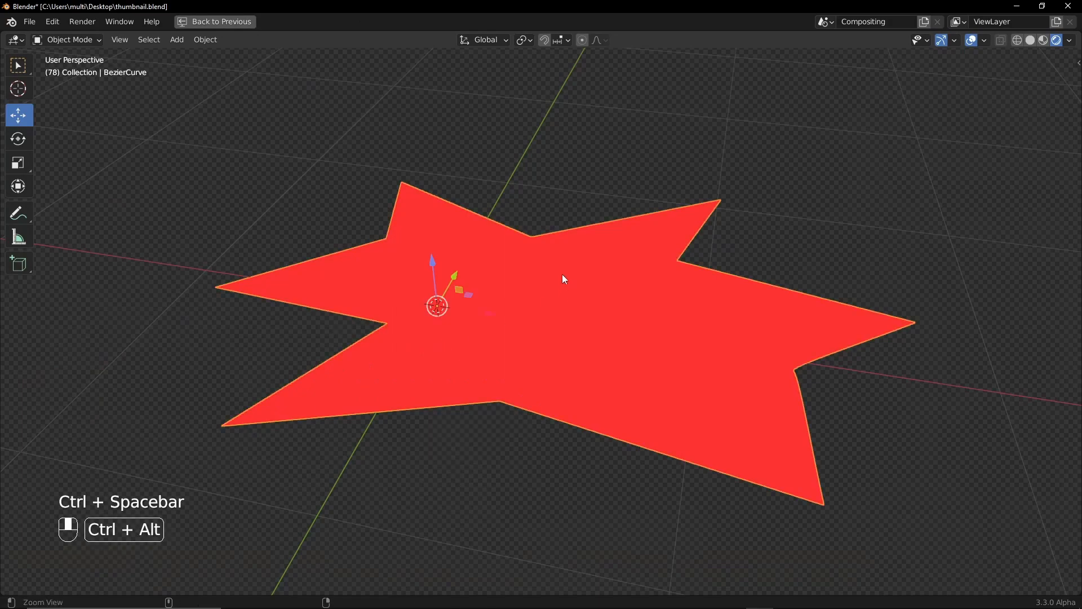
left_click_drag(562, 276, 497, 315, "ctrl+alt")
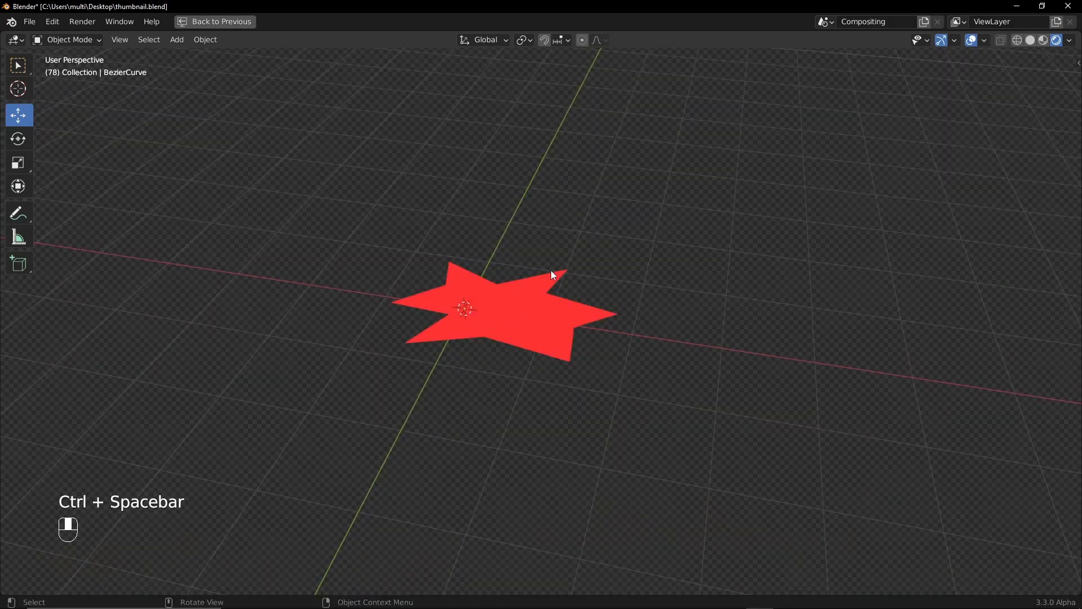
key("alt+r")
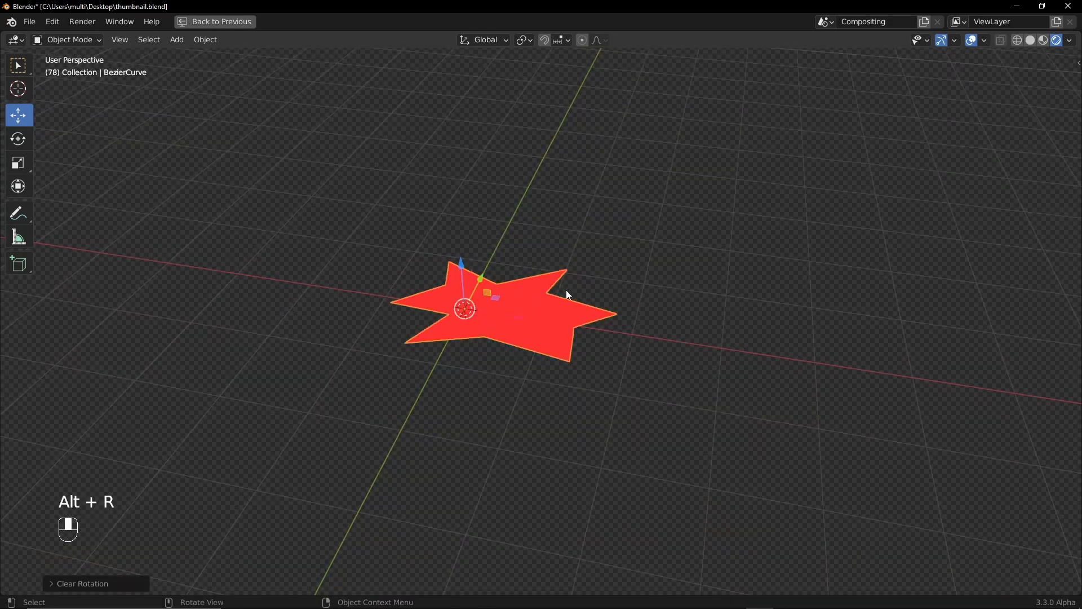
Rotate the star 90° about the global X axis, move it back along the Y axis and deselect it
key("r")
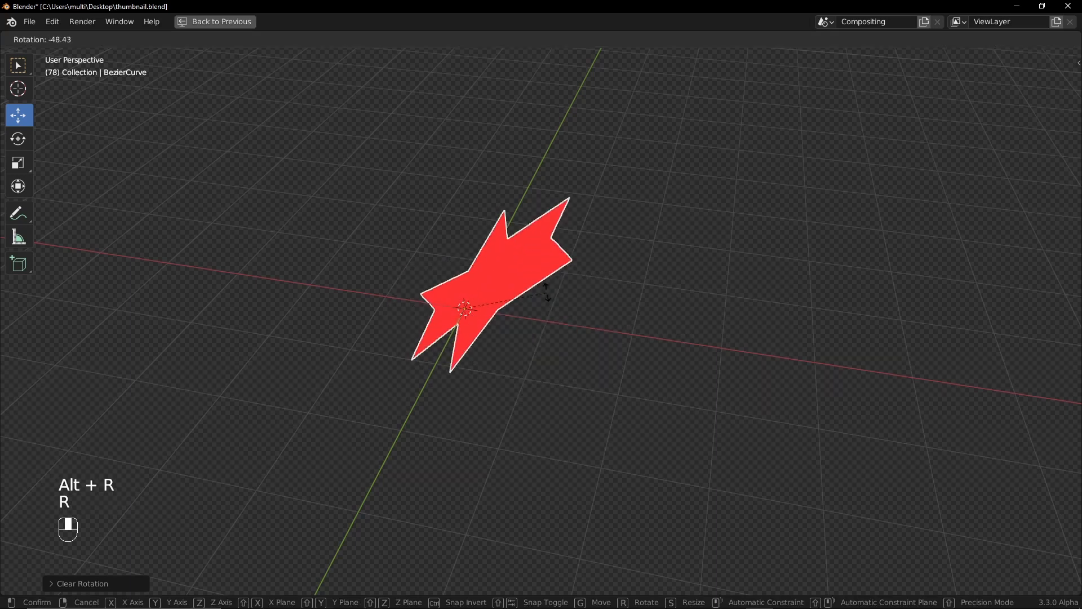
key("x")
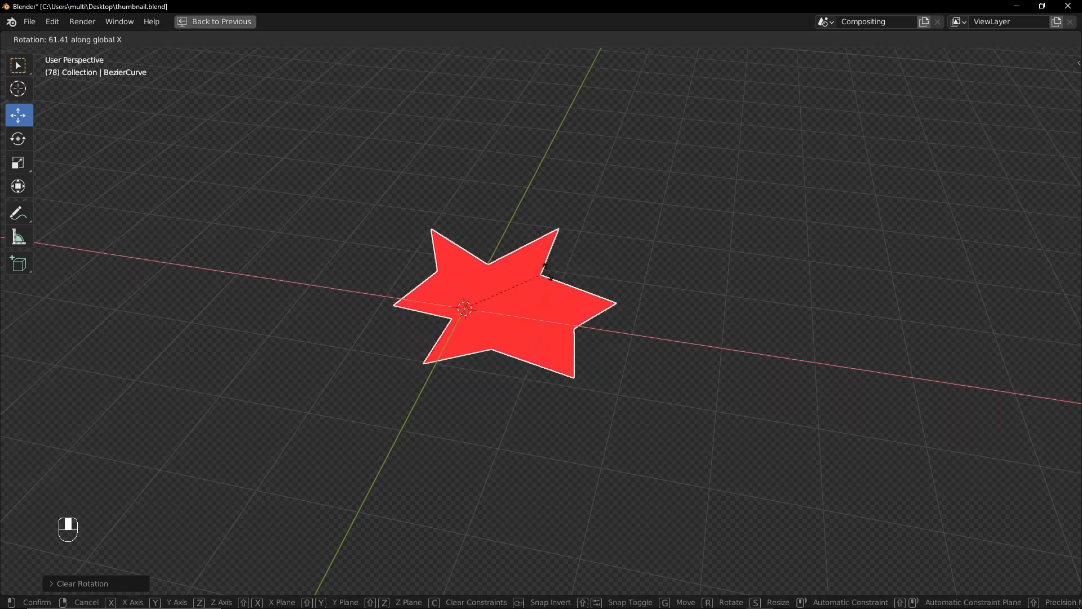
type("90")
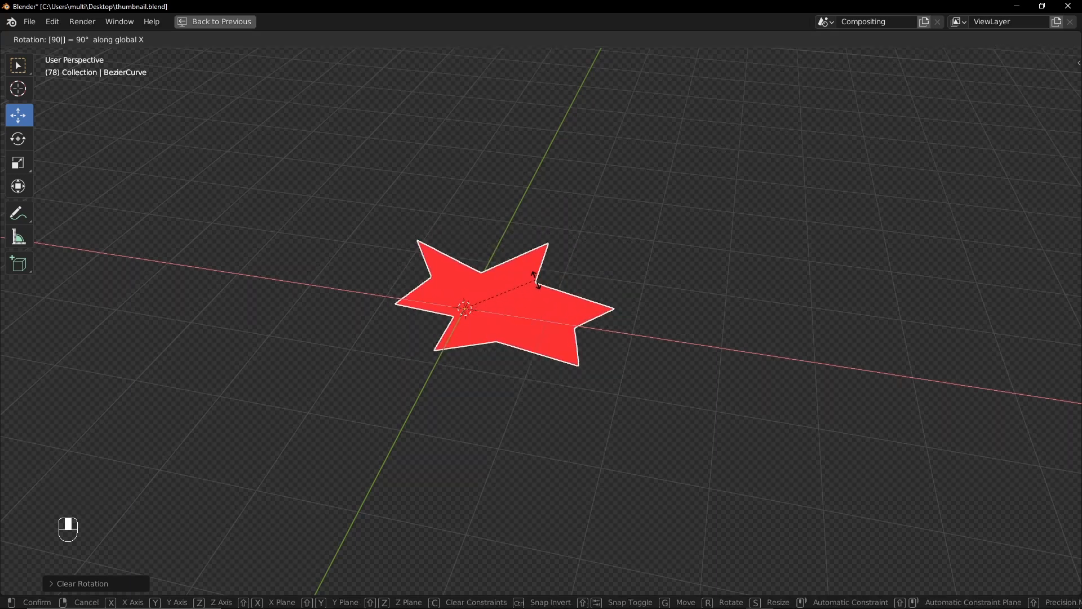
key("Return")
left_click_drag(480, 279, 501, 239)
left_click(508, 371)
left_click_drag(520, 360, 502, 343, "alt")
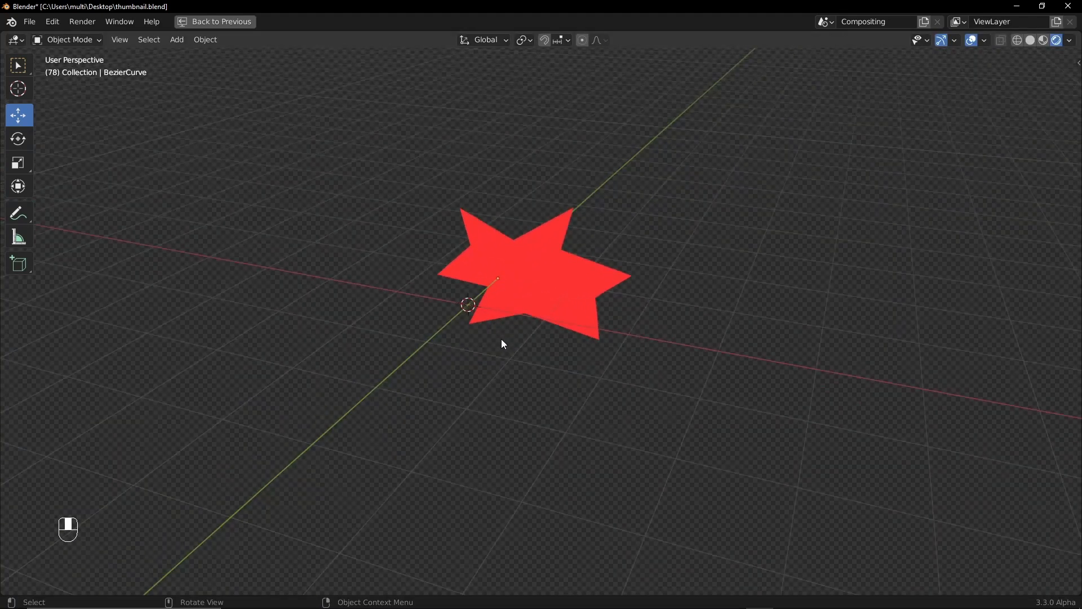
Reveal the hidden title text and move the star along the Y axis so it sits behind the text
key("alt+h")
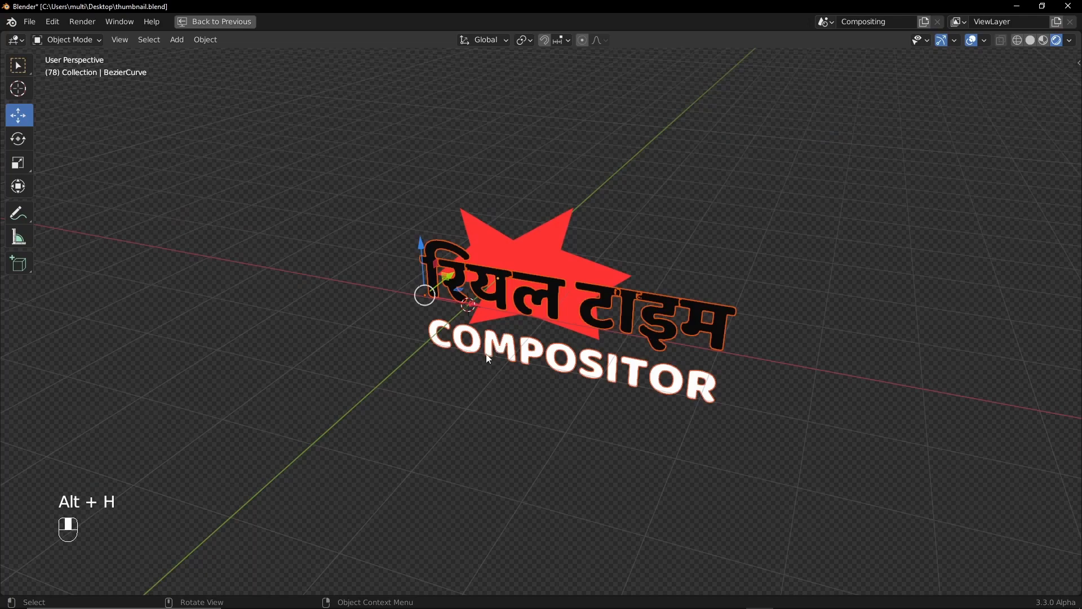
left_click_drag(478, 407, 603, 377, "alt")
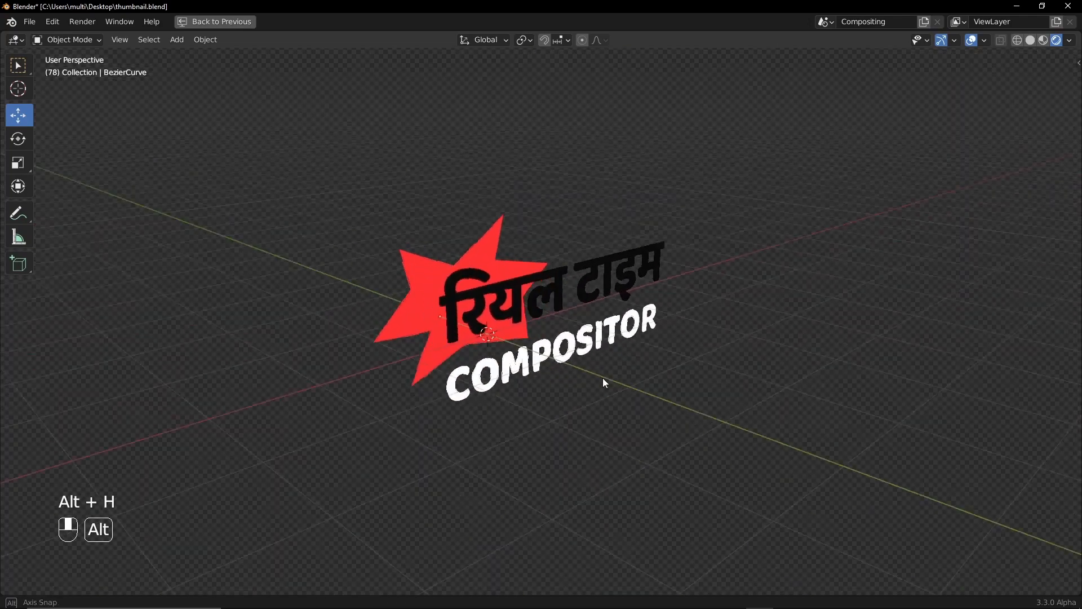
left_click(473, 321)
left_click_drag(411, 313, 475, 365)
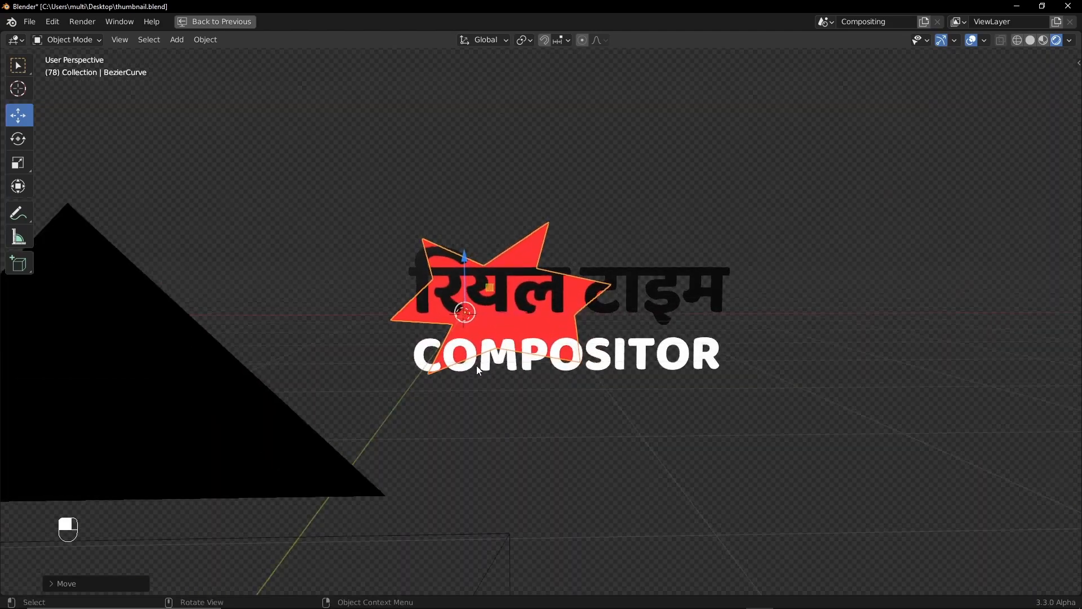
In front view, enlarge all of the star's points in Edit Mode and move them slightly up behind the title text
key("grave")
left_click(392, 298)
left_click_drag(365, 290, 482, 352, "ctrl+alt")
key("Tab")
key("a")
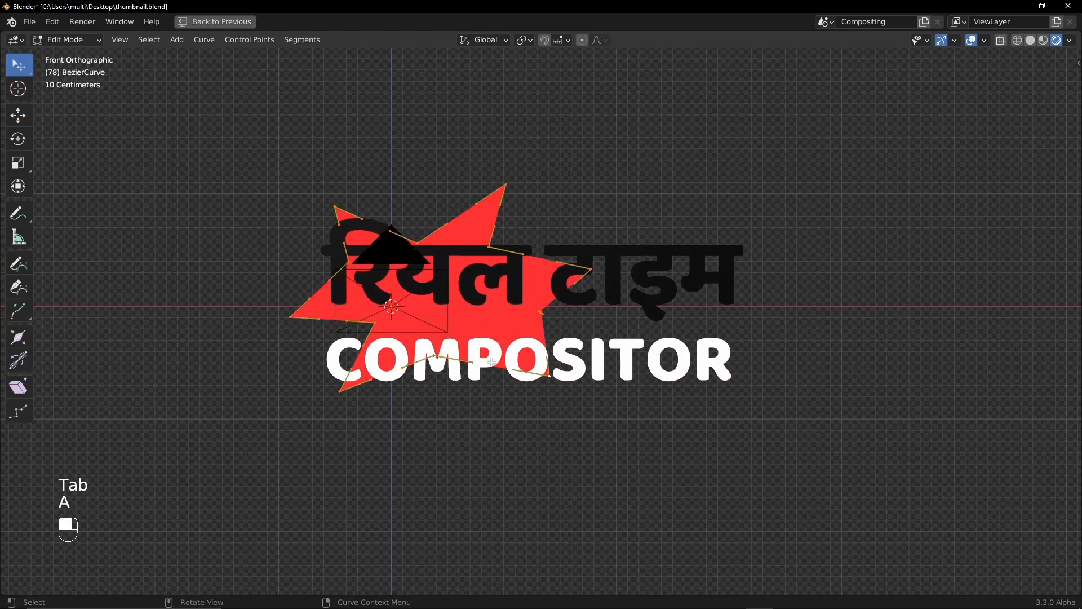
key("s")
key("g")
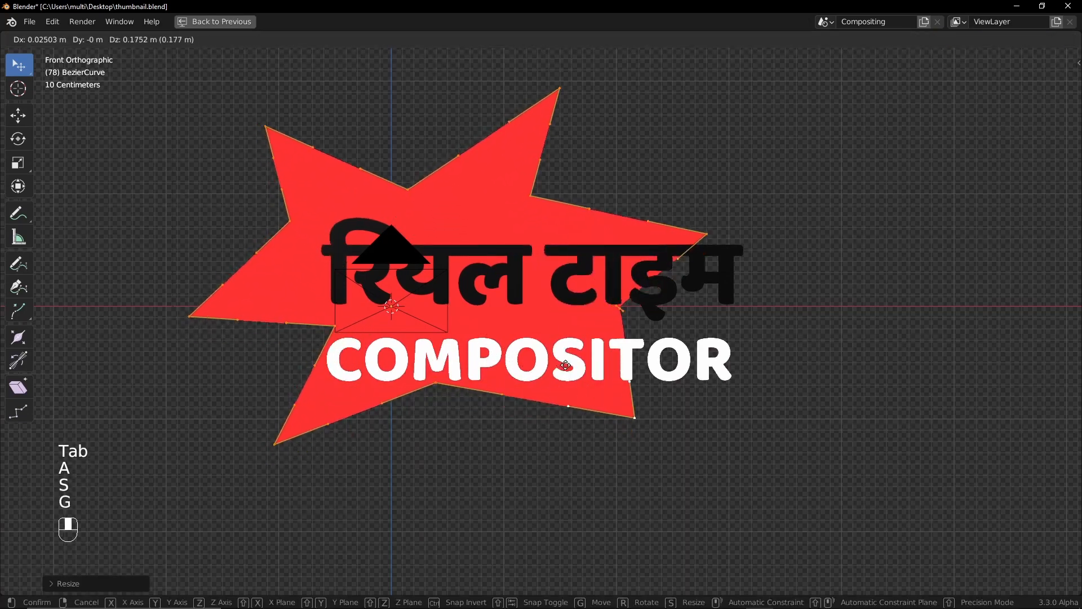
left_click(669, 194)
Pull the star's three right-hand points outward so the red shape extends past the right end of both title lines
left_click_drag(710, 234, 846, 212)
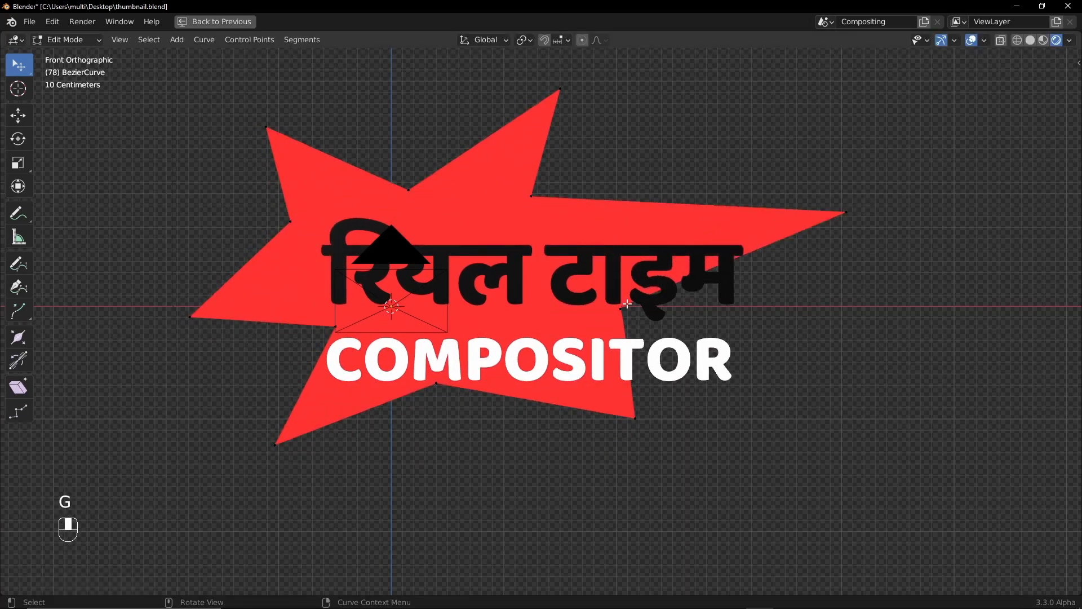
left_click_drag(620, 309, 790, 335)
left_click_drag(640, 421, 737, 453)
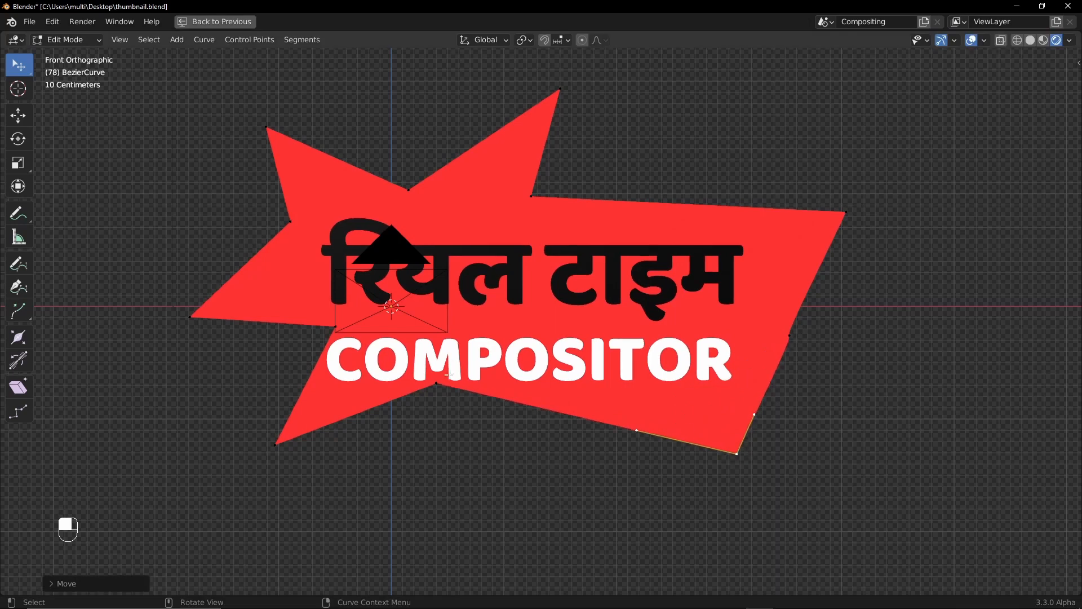
Move the star's inner bottom, left and top points outward around the title, and shift its highest tip to the left
left_click_drag(436, 383, 436, 424)
left_click_drag(340, 330, 303, 358)
left_click_drag(410, 191, 410, 159)
left_click_drag(523, 203, 517, 209)
left_click_drag(411, 159, 414, 177)
left_click_drag(557, 92, 484, 96)
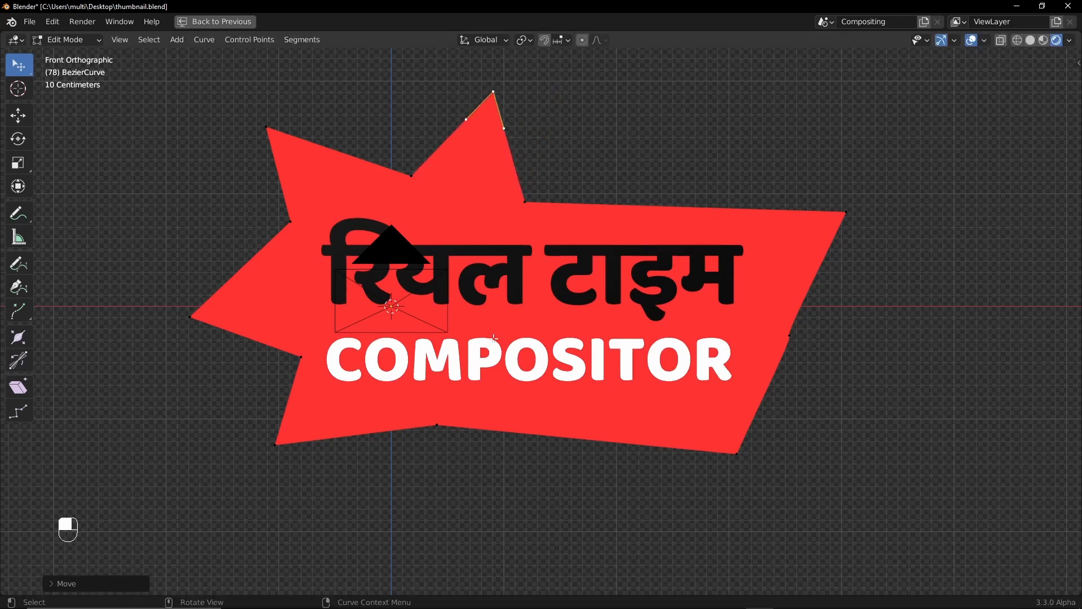
Restore the full workspace layout and set the handle type of all the star's points to Automatic
key("ctrl+space")
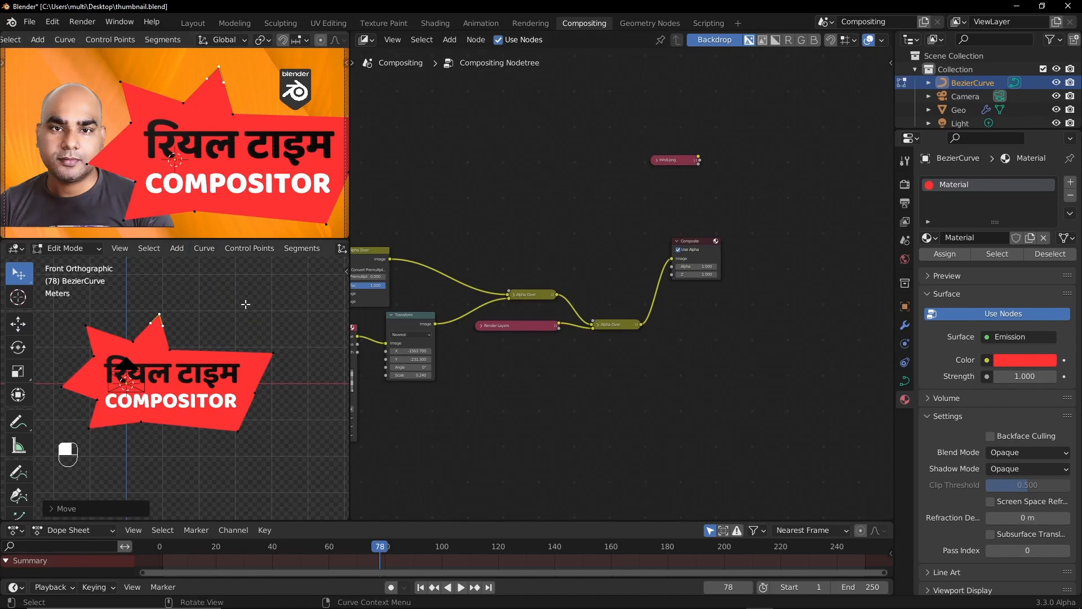
key("a")
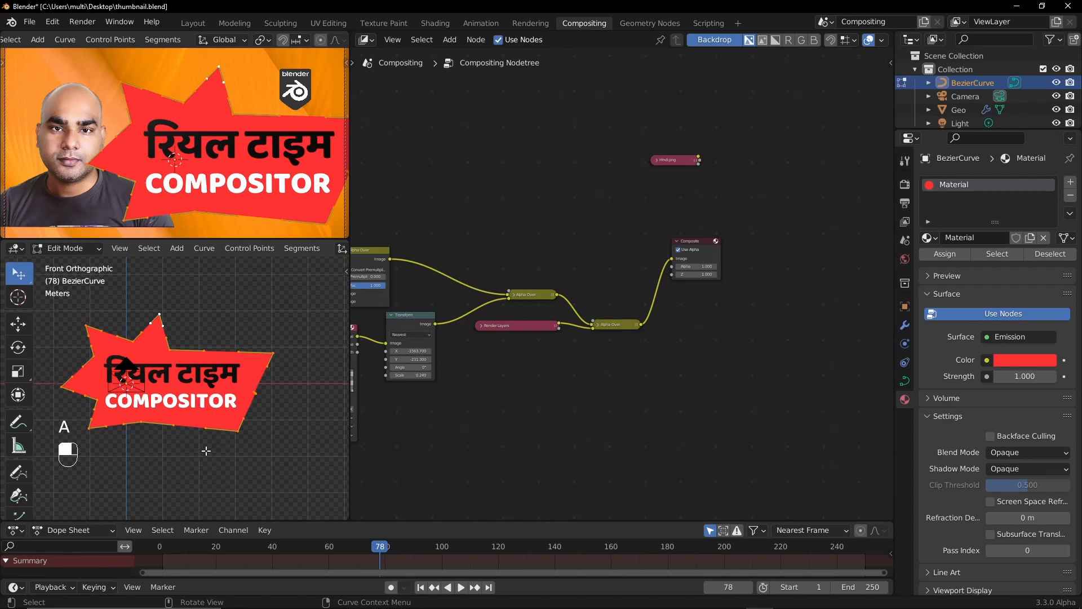
key("v")
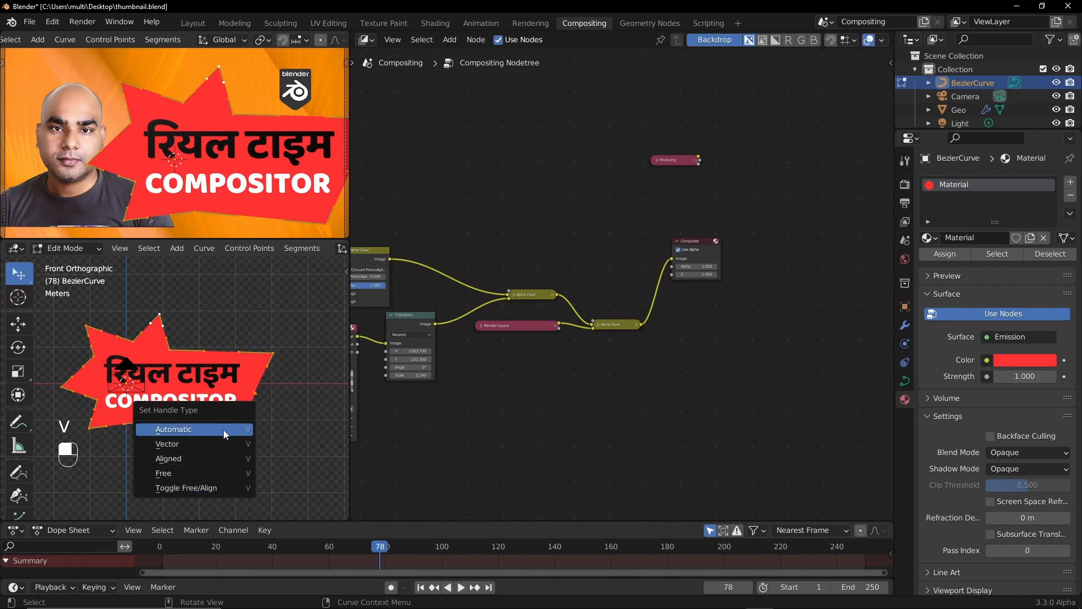
left_click(223, 430)
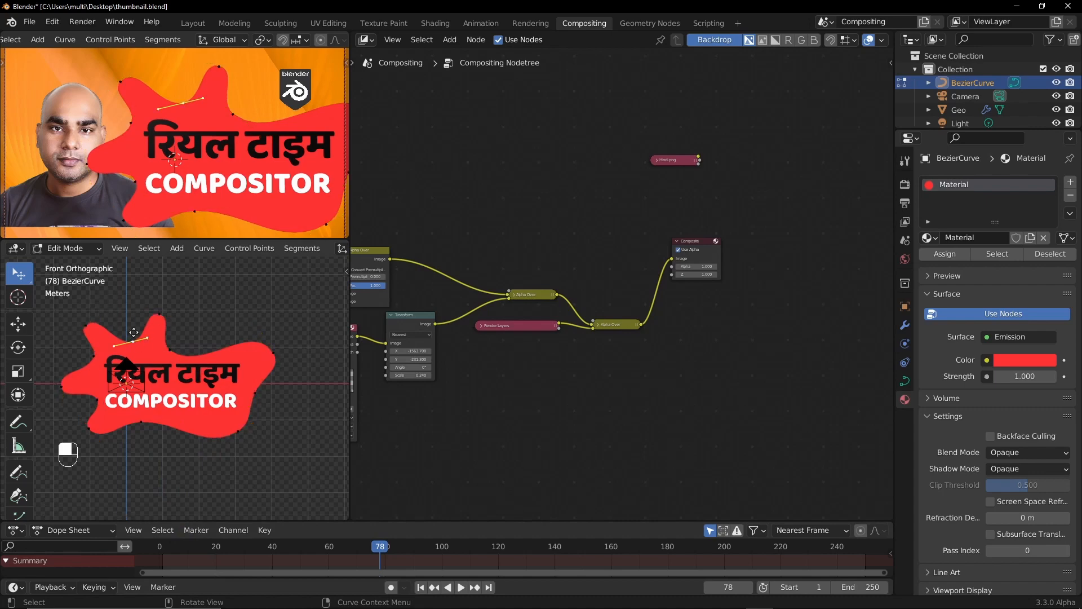
Move the shape's top, upper-left, far-left and lower-left tips inward, closer to the title text
left_click(166, 327)
key("g")
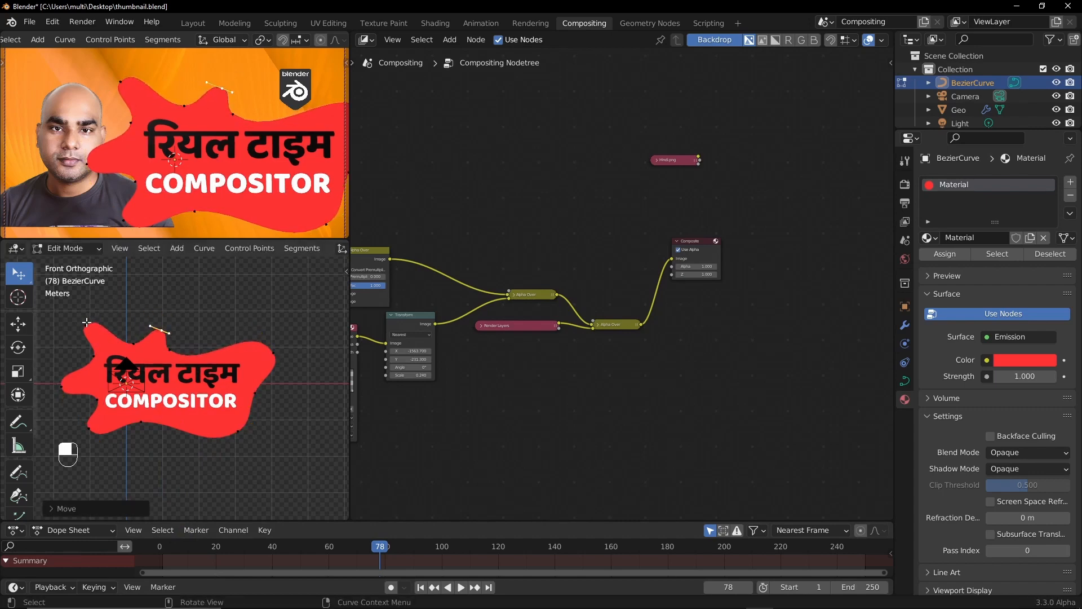
left_click(103, 340)
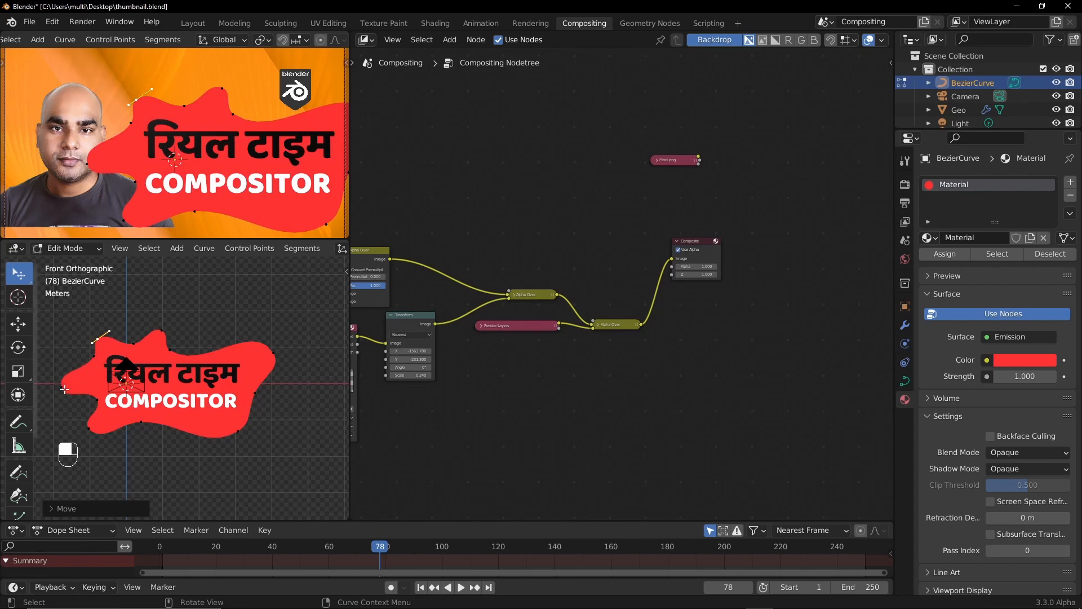
key("g")
left_click(131, 413)
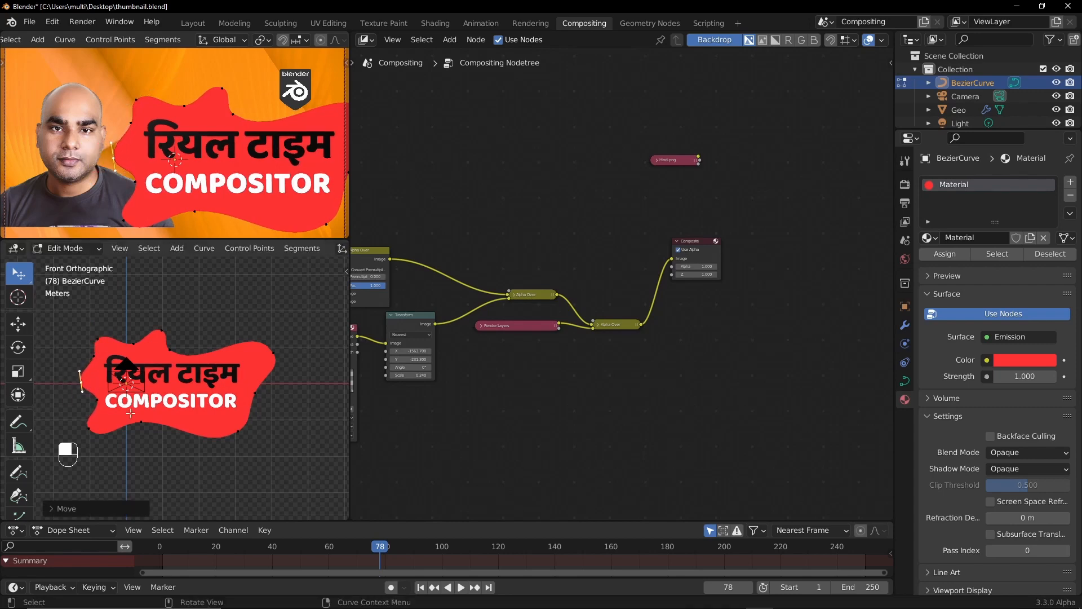
left_click(92, 434)
key("g")
left_click(288, 301)
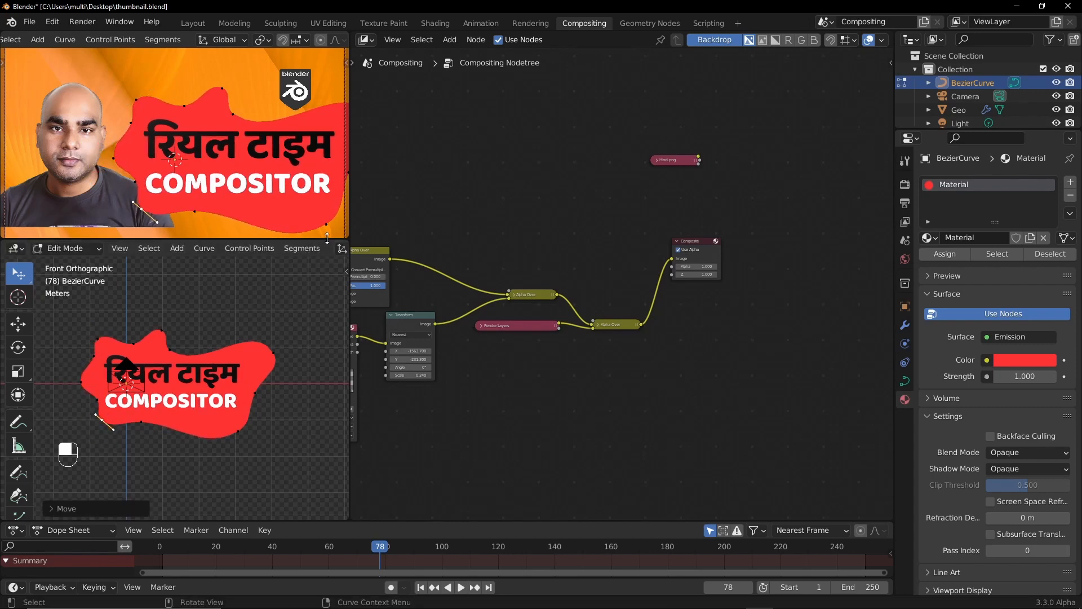
Move the lower-right, upper-right and right-middle points inward to fit the shape's right side around the title
key("g")
left_click(325, 191)
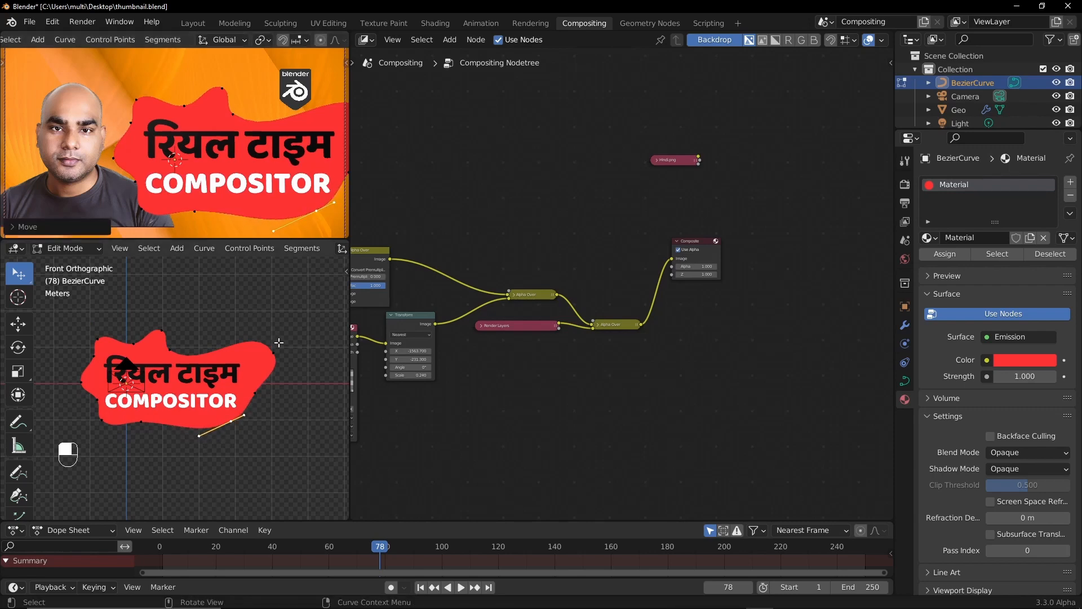
key("g")
left_click(241, 354)
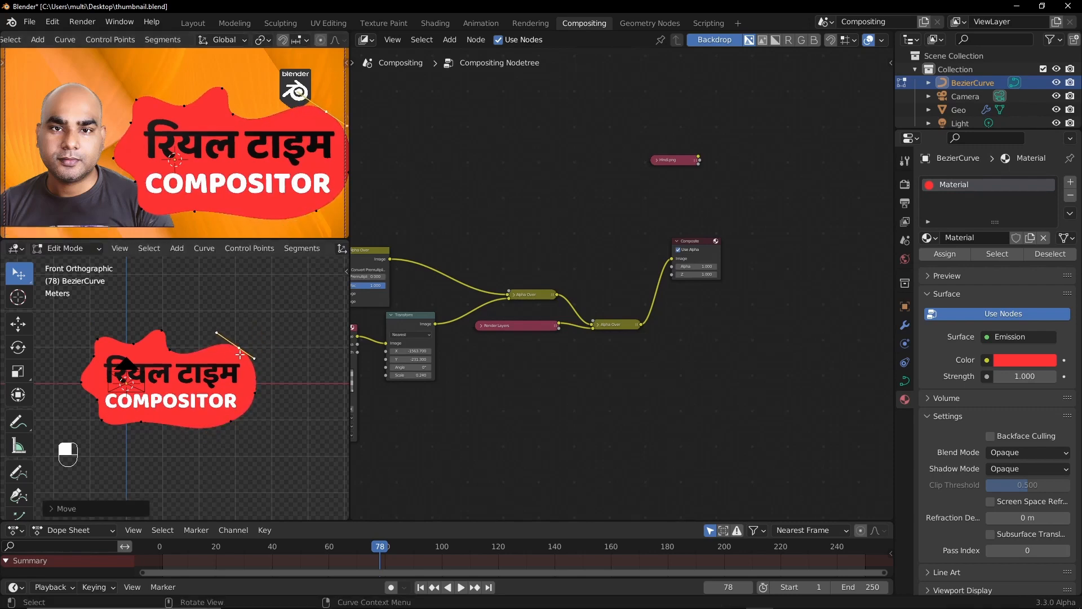
key("g")
left_click(258, 413)
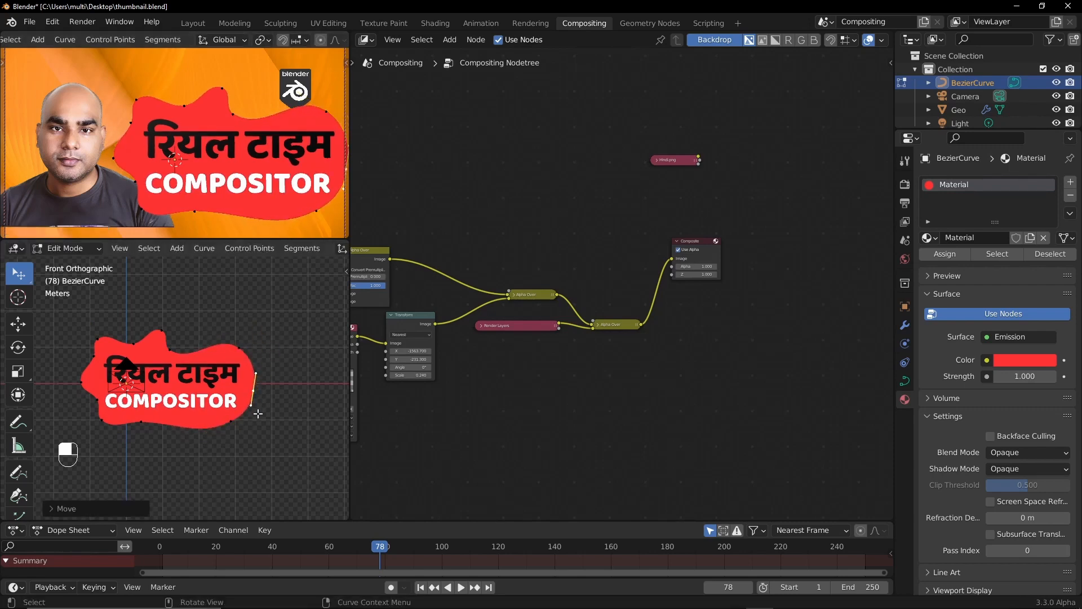
key("g")
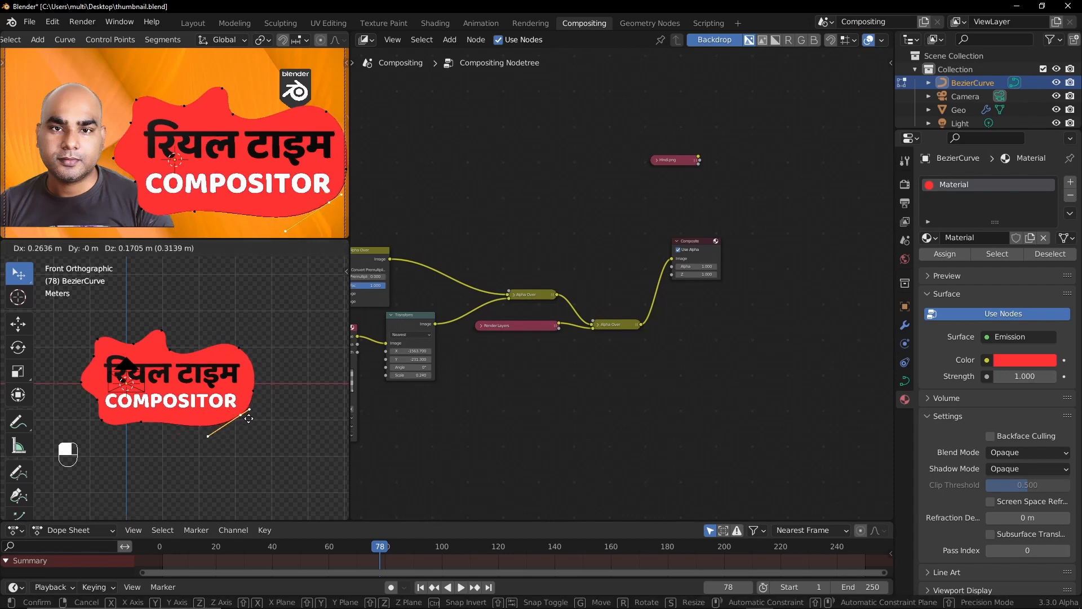
left_click(249, 416)
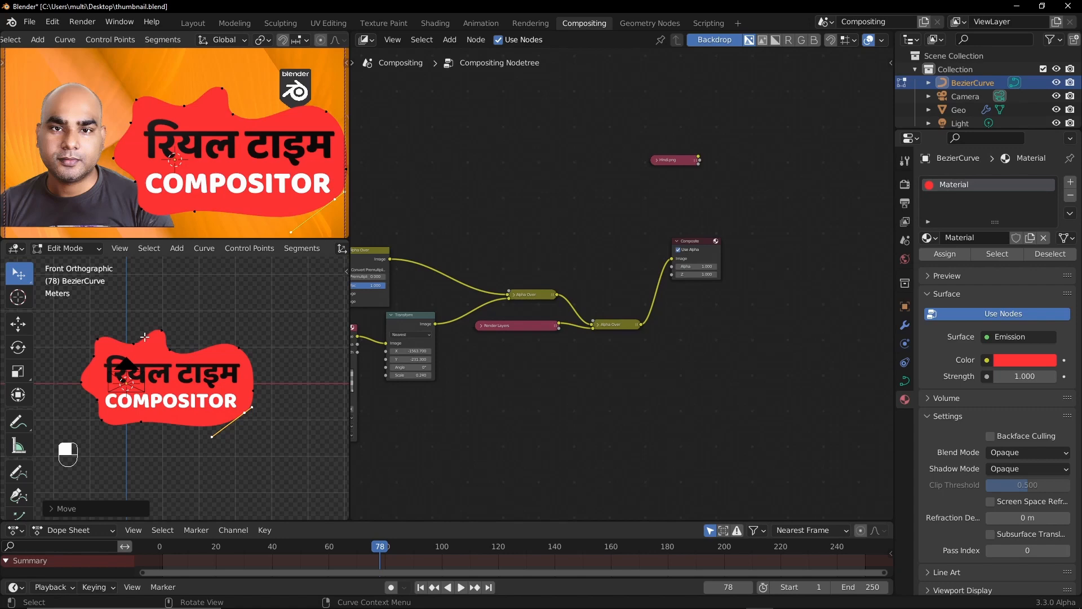
Delete the vertex forming the top bump and the vertex between the upper-left and far-left tips
left_click(173, 329)
key("g")
left_click(173, 330)
key("x")
left_click(173, 376)
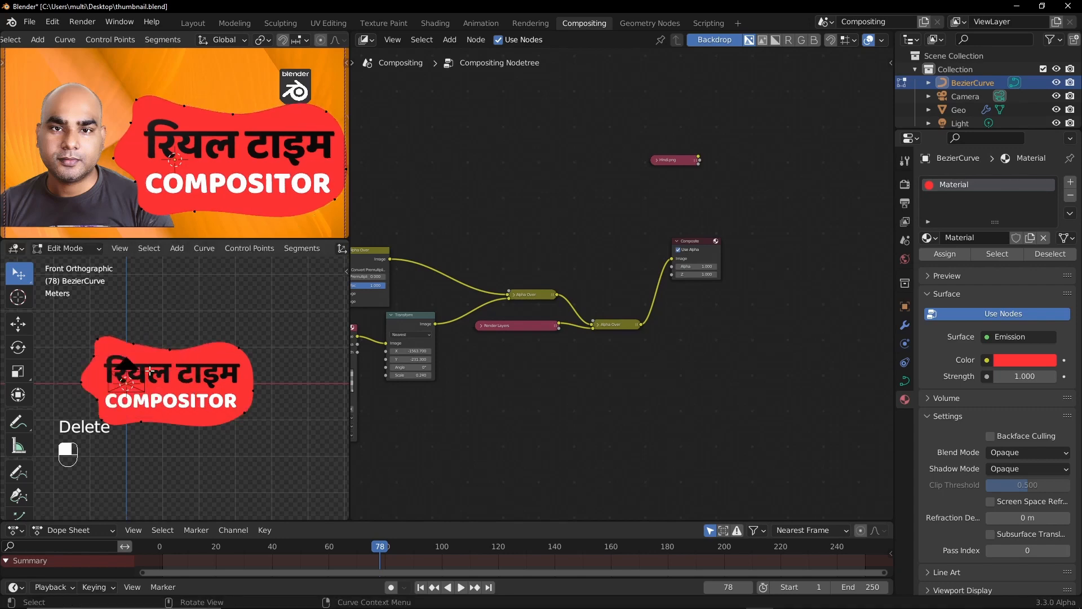
left_click(105, 352)
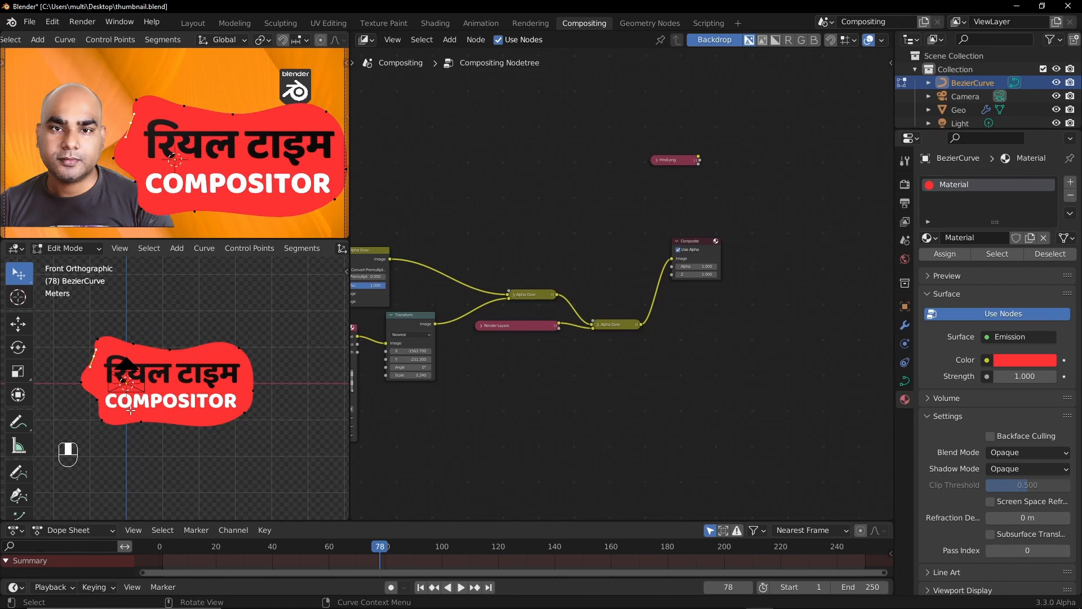
key("x")
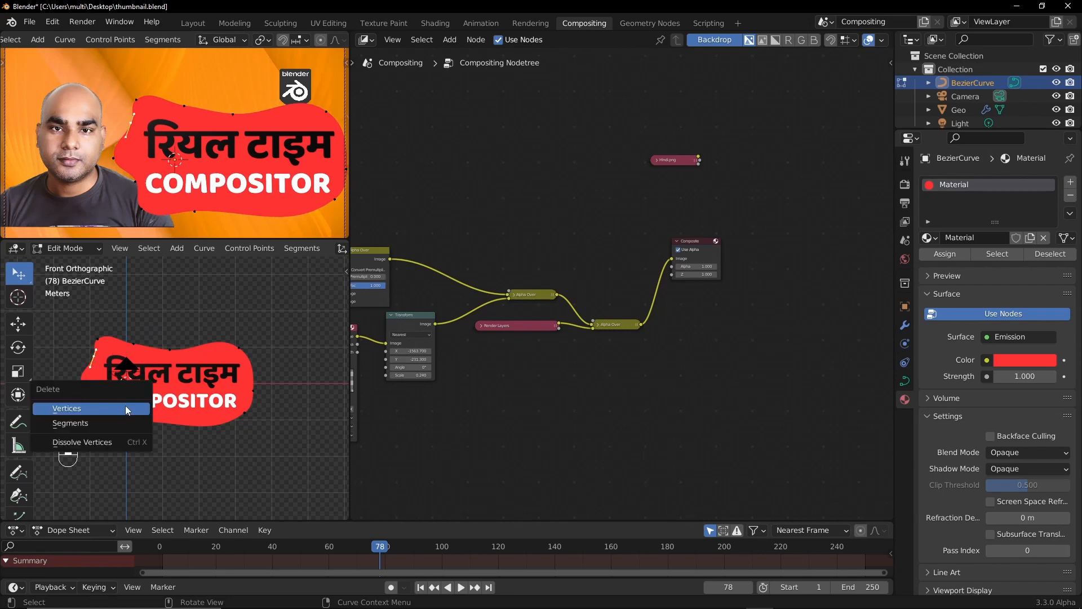
left_click(128, 410)
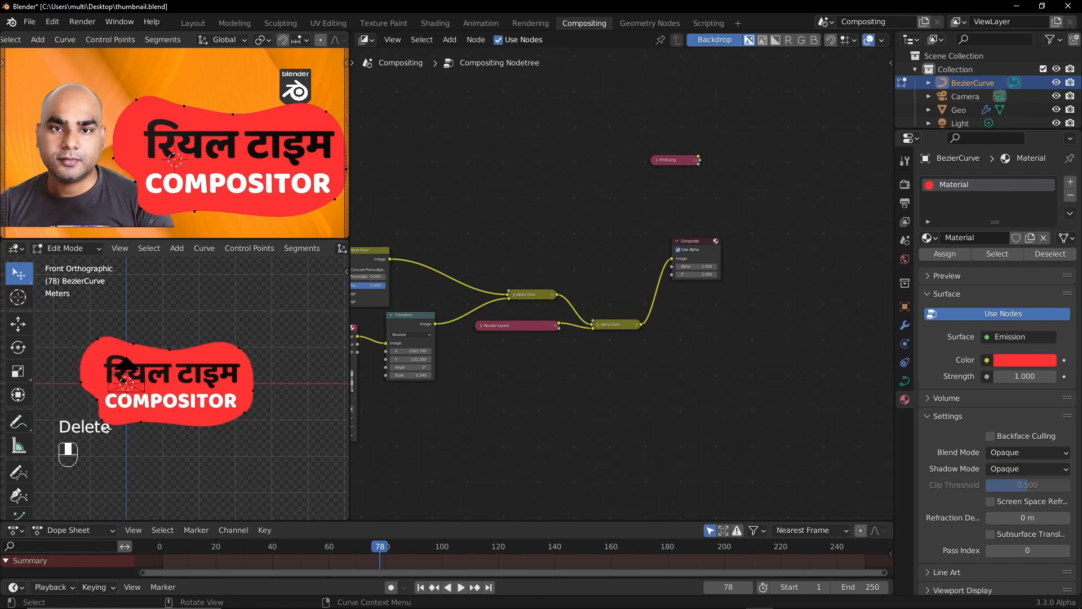
Nudge the shape's lower-left and bottom-middle points slightly, and return to Object Mode
left_click_drag(136, 181, 133, 180)
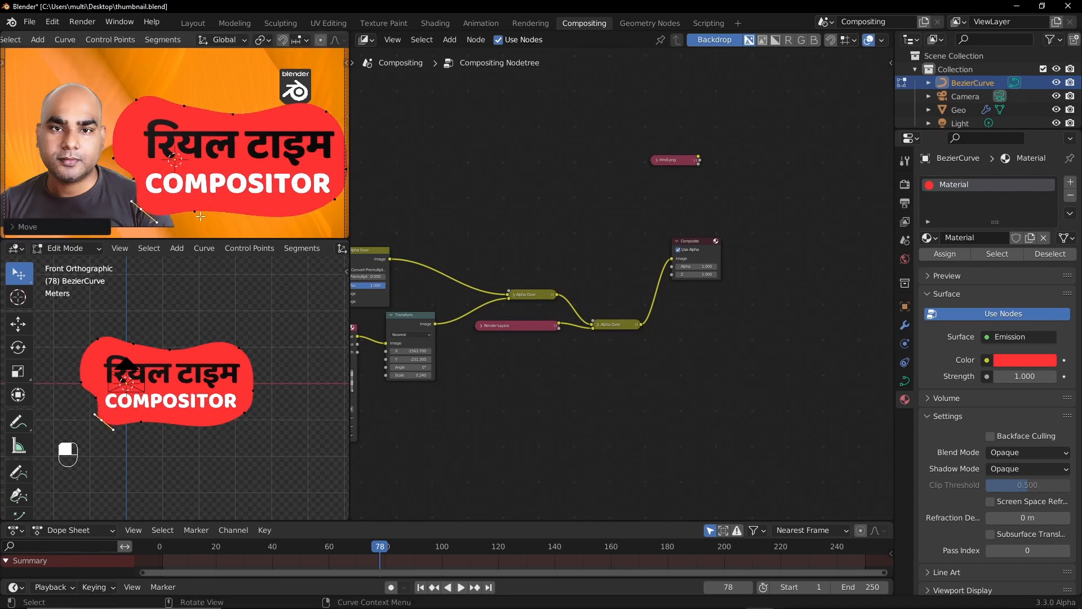
left_click_drag(194, 210, 194, 208)
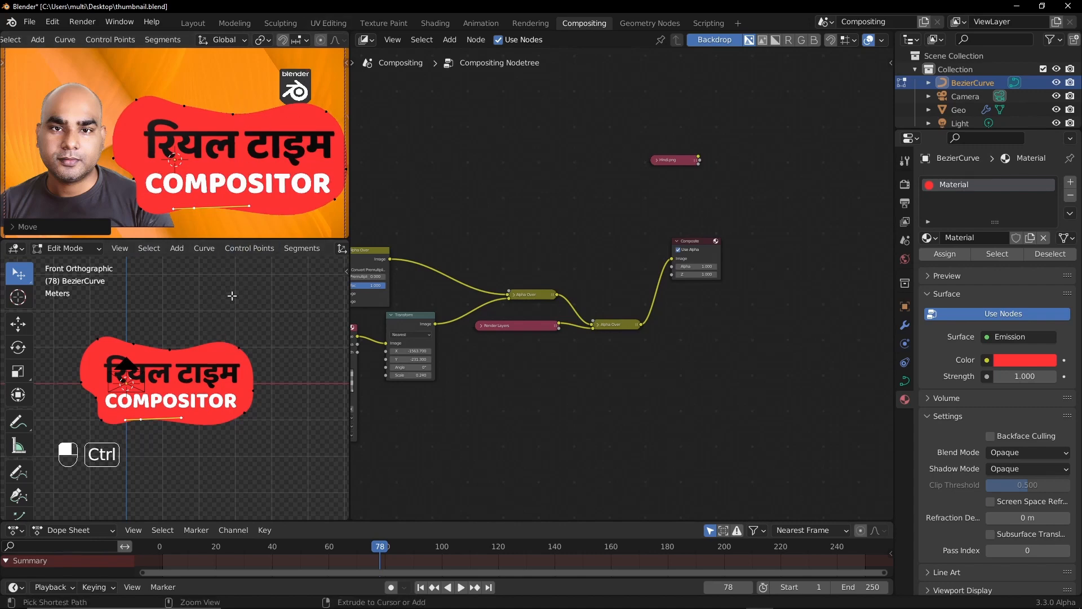
key("Tab")
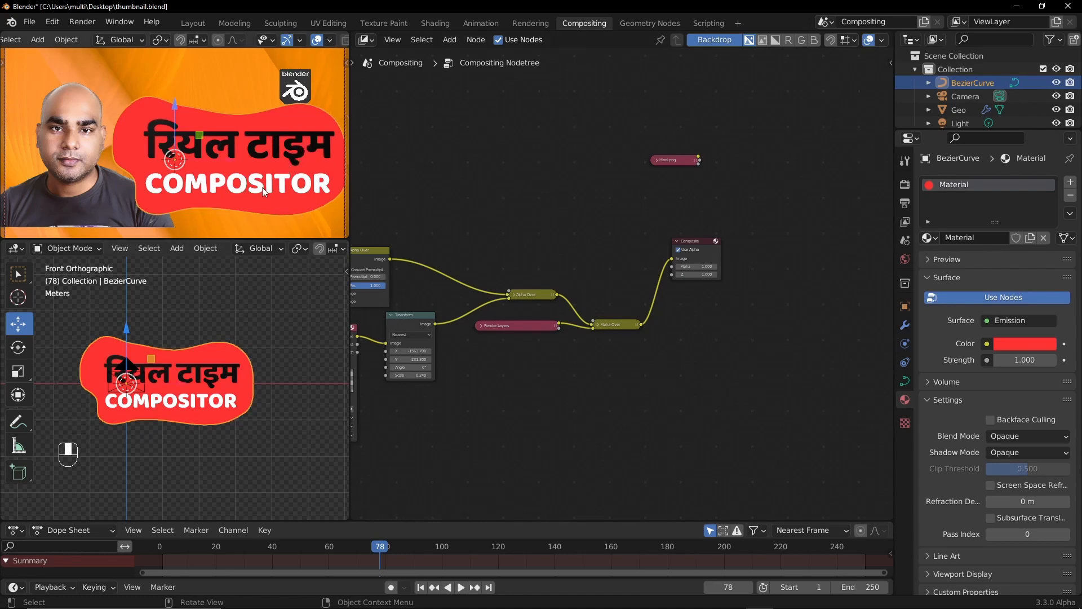
Move the Blender logo into the thumbnail's upper-right corner by setting its Transform node to X 573.8 and Y 389.2
middle_click_drag(541, 402, 586, 351, "ctrl+alt")
mouse_move(409, 264)
middle_mouse_down("alt+shift")
mouse_move(593, 253)
mouse_move(604, 333)
mouse_move(511, 356)
mouse_move(542, 378)
middle_mouse_up("alt+shift")
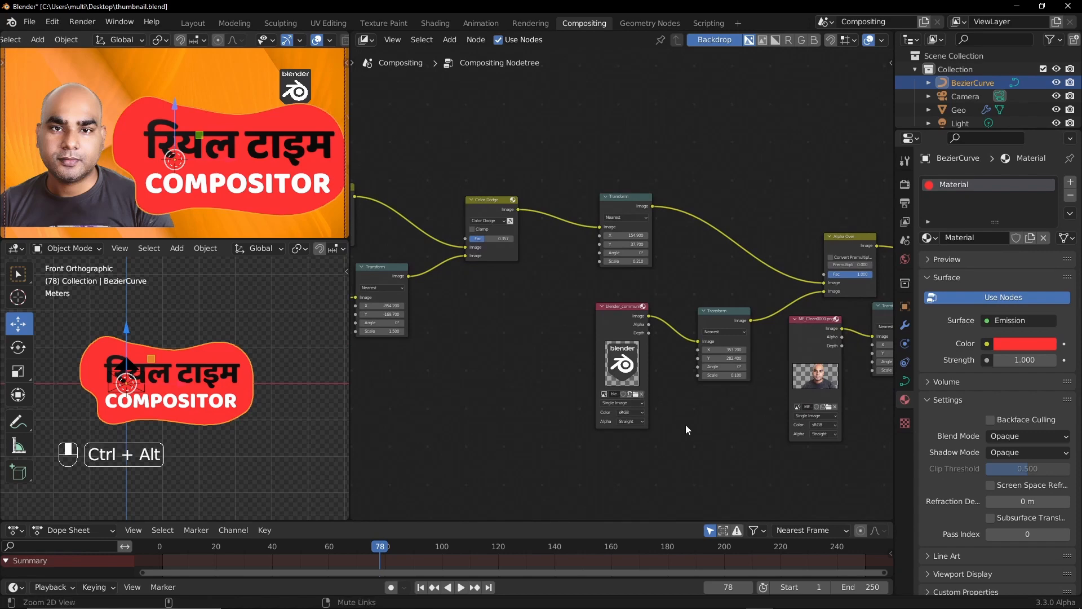
scroll(686, 424, "up", 6)
left_click_drag(583, 410, 752, 388)
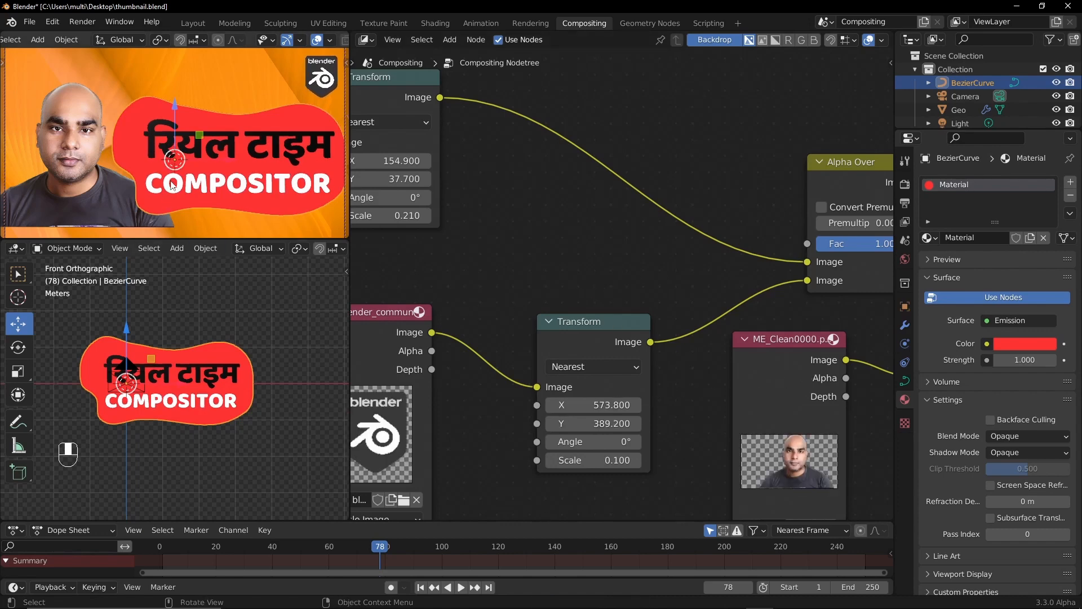
scroll(580, 296, "down", 5)
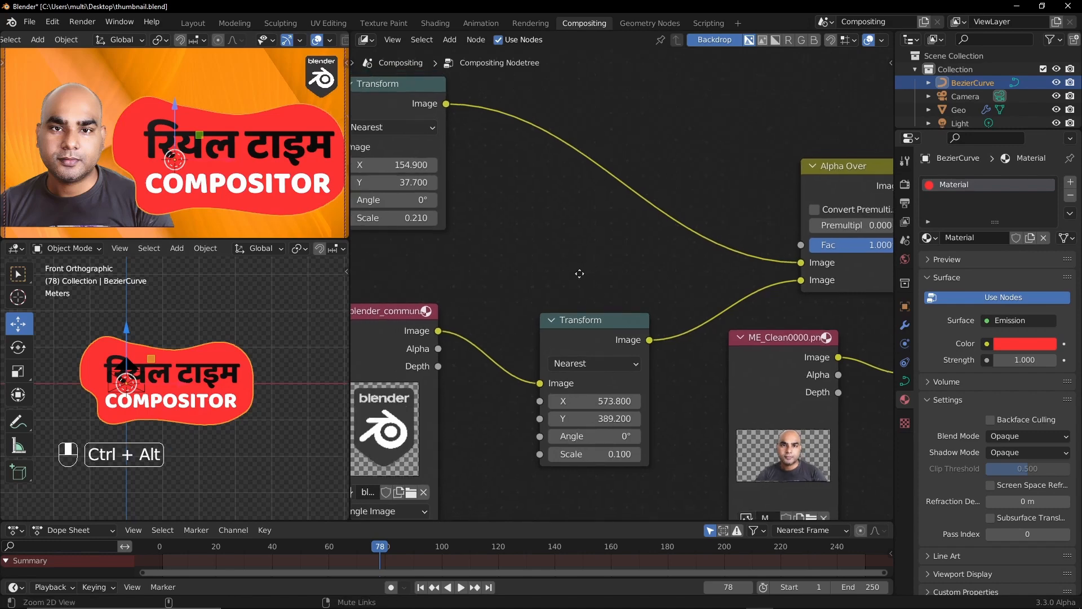
Rewire the compositor so Render Layers feeds the first collapsed Alpha Over and the portrait's Transform feeds the last one
middle_click_drag(512, 258, 459, 251)
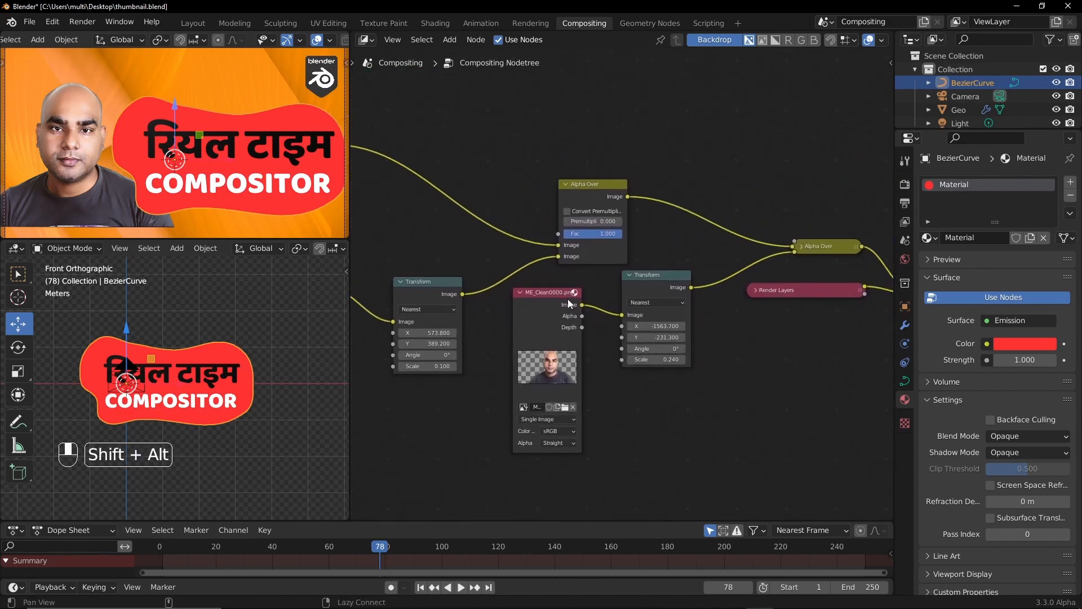
middle_click_drag(570, 304, 701, 245)
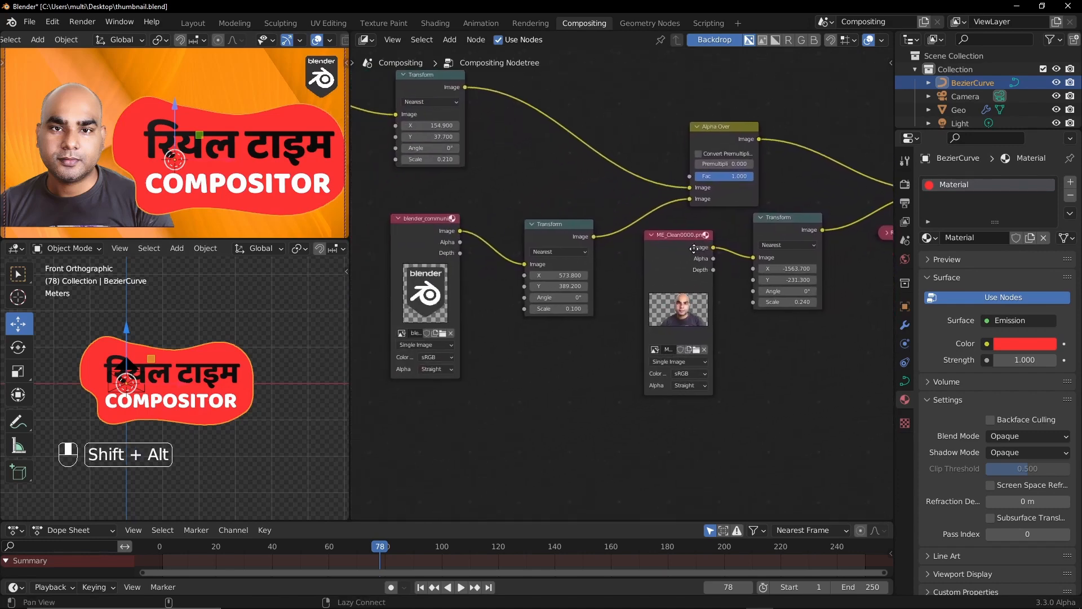
middle_click_drag(623, 278, 624, 365)
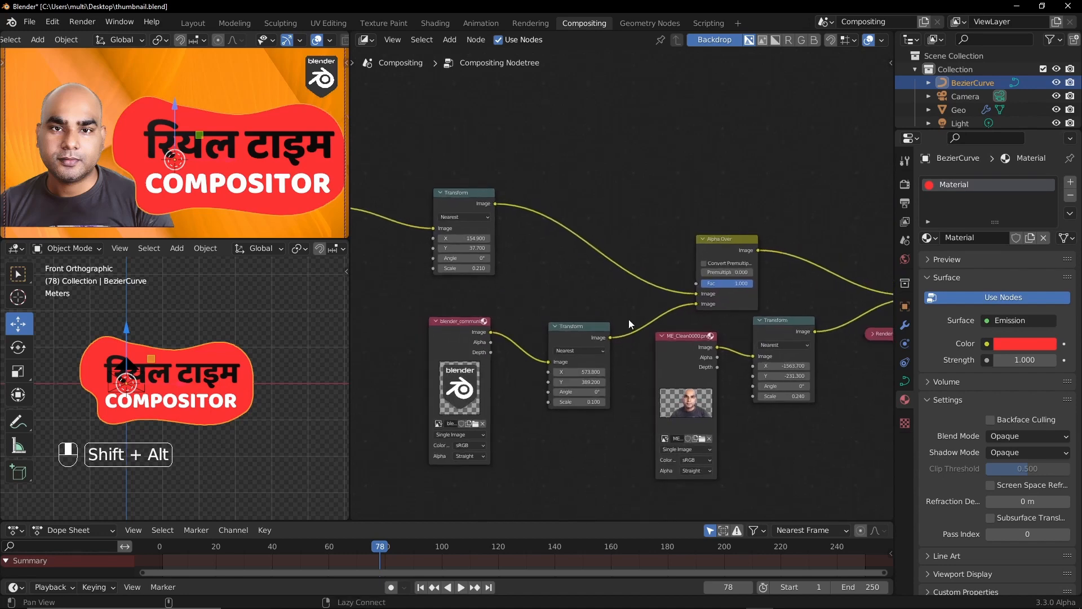
middle_click_drag(628, 319, 659, 276)
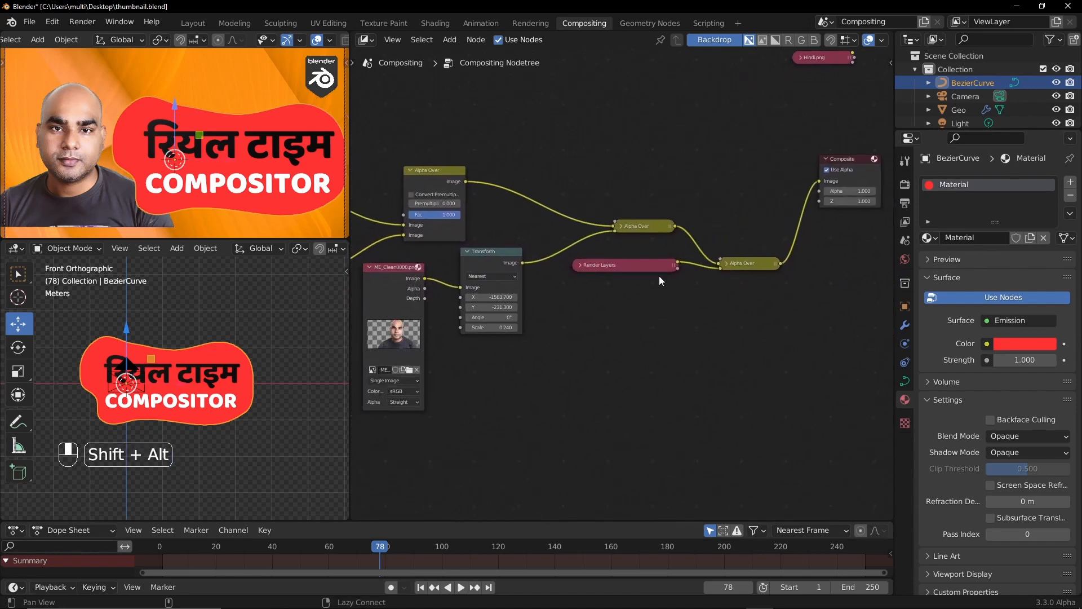
left_click_drag(658, 270, 658, 322)
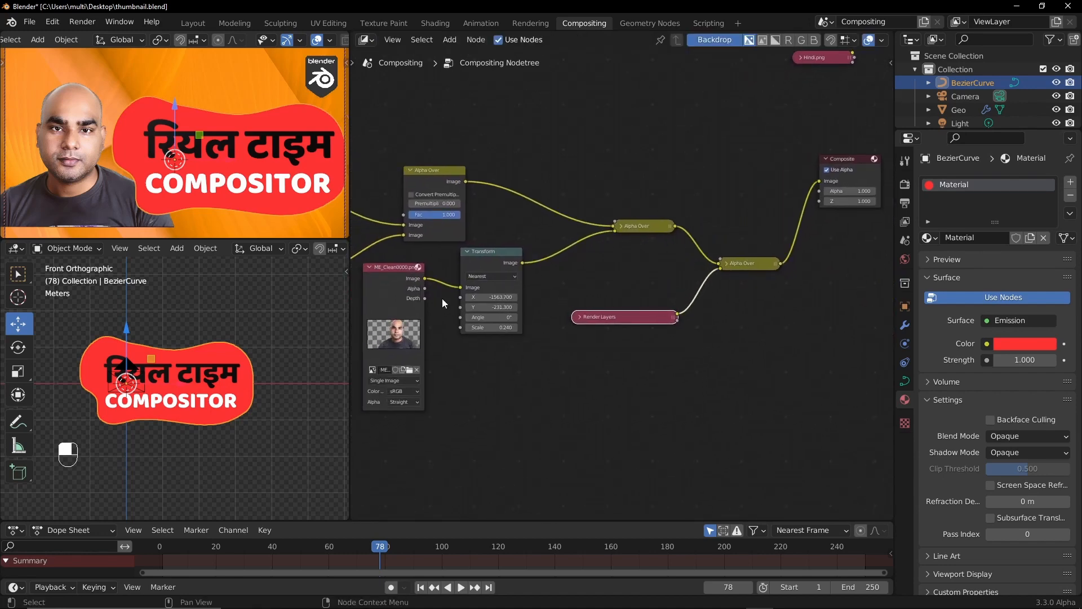
left_click_drag(614, 232, 712, 270)
left_click_drag(647, 322, 614, 231)
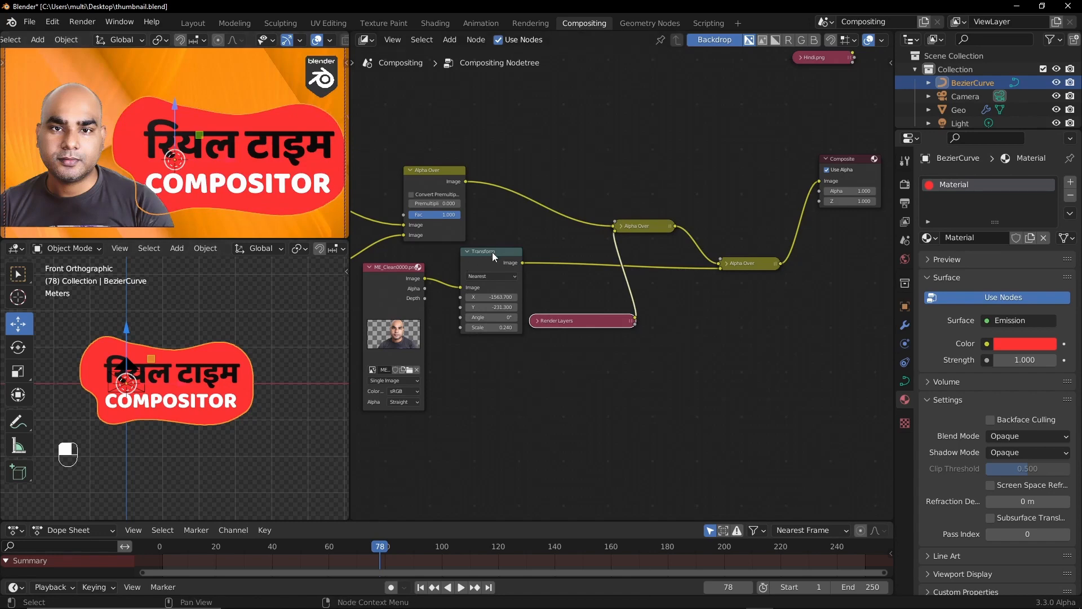
Rearrange the portrait image, its Transform, Render Layers and the two collapsed Alpha Over nodes to match the new connection order
left_click_drag(493, 252, 679, 287)
left_click_drag(405, 283, 475, 272)
left_click_drag(636, 222, 642, 211)
left_click_drag(747, 263, 766, 245)
left_click_drag(681, 293, 681, 274)
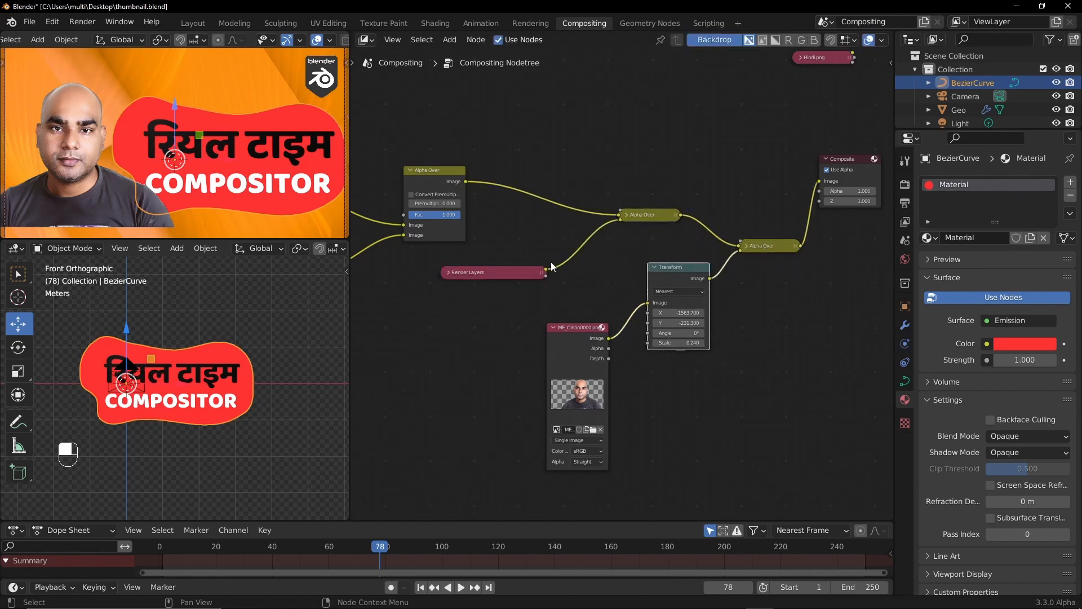
left_click_drag(556, 331, 551, 320)
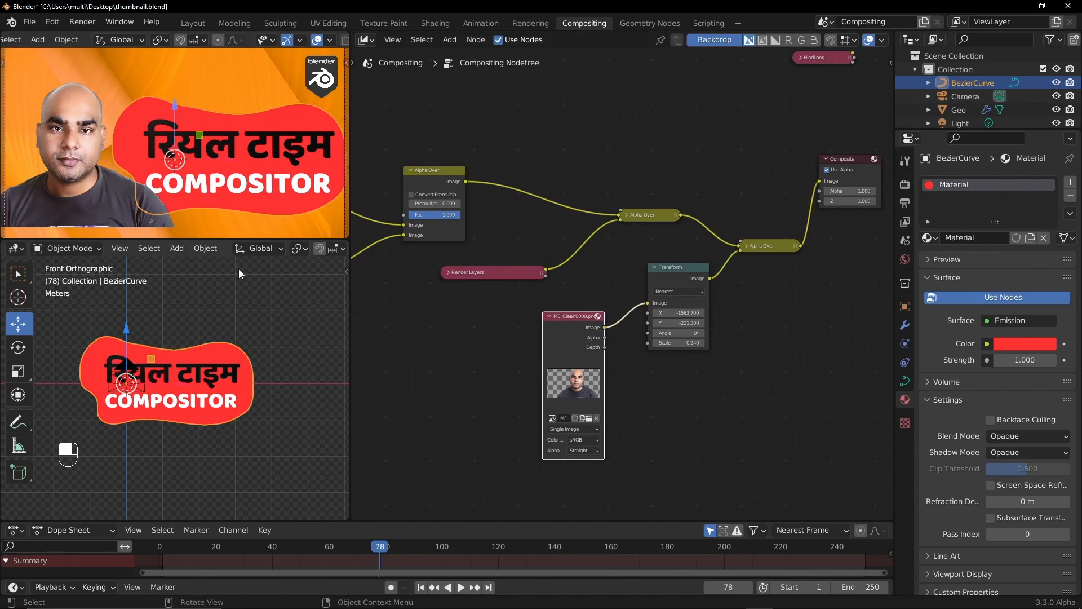
Raise the red shape and the title text together along the Z axis
left_click_drag(174, 99, 176, 88)
key("ctrl+z")
left_click(198, 370, "shift")
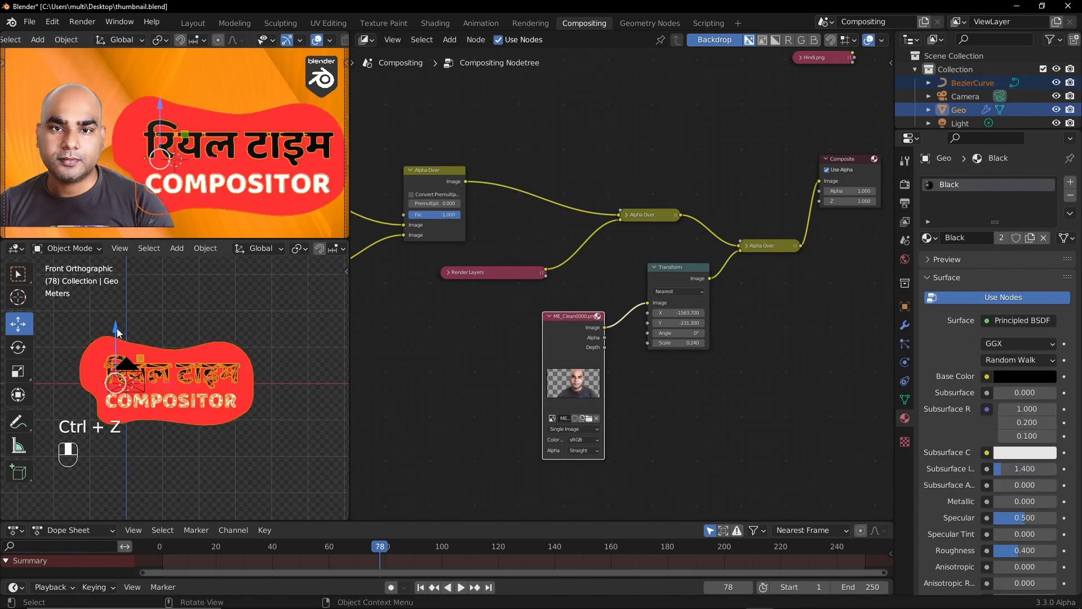
left_click_drag(117, 328, 129, 324)
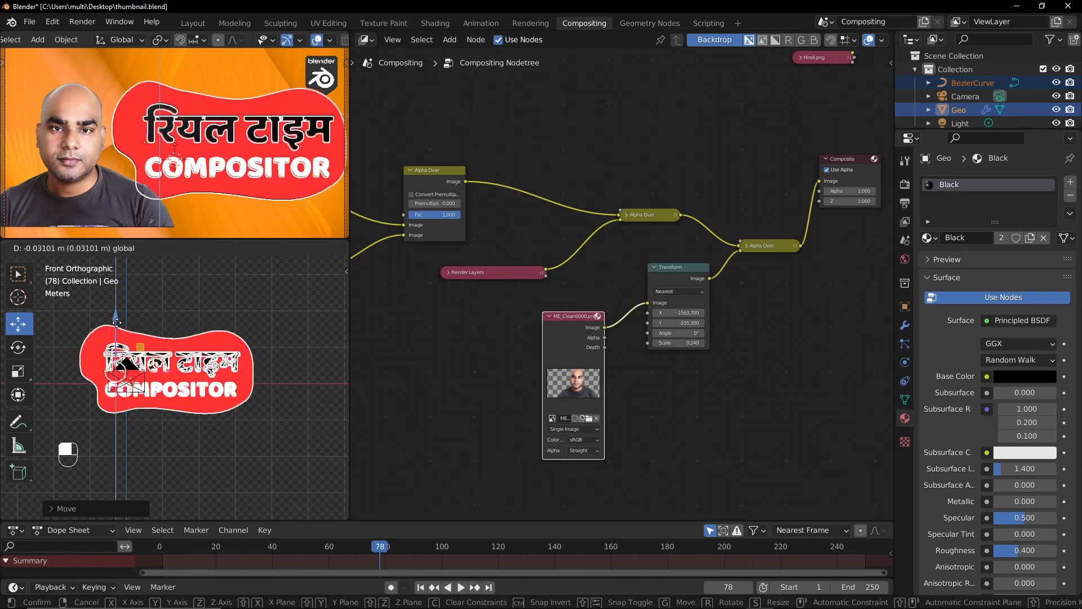
left_click(242, 302)
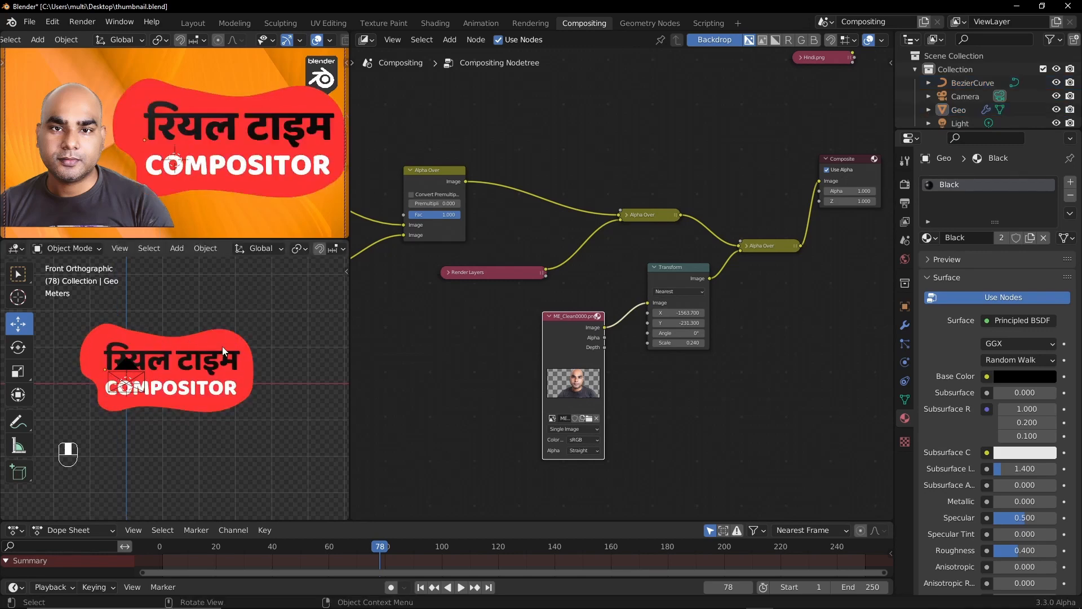
Lower the red shape and the title text together slightly along the Z axis
left_click(221, 350)
left_click(129, 339, "shift")
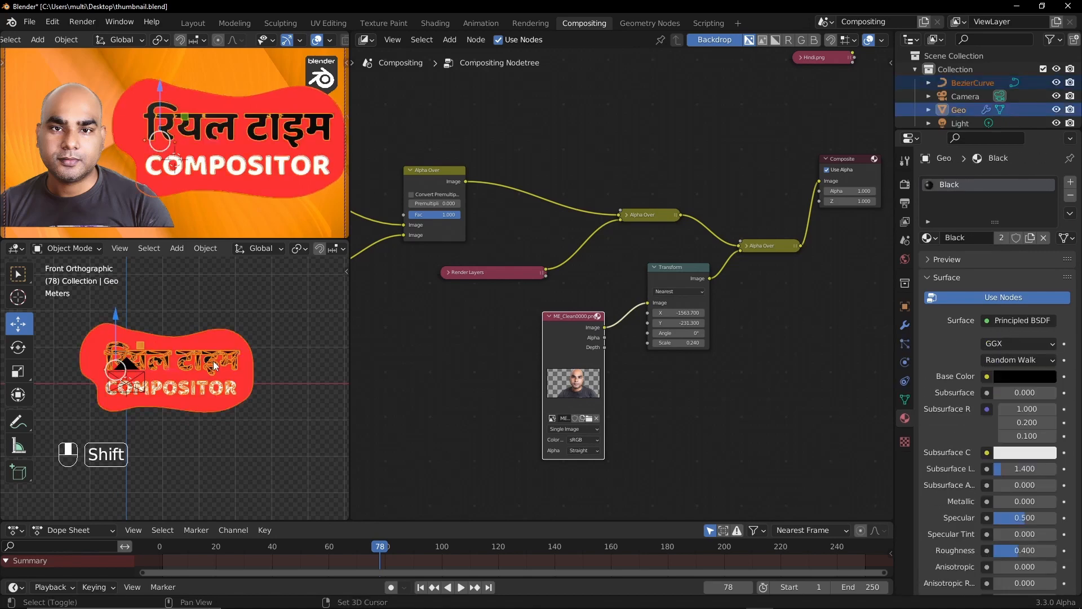
left_click_drag(110, 321, 117, 325)
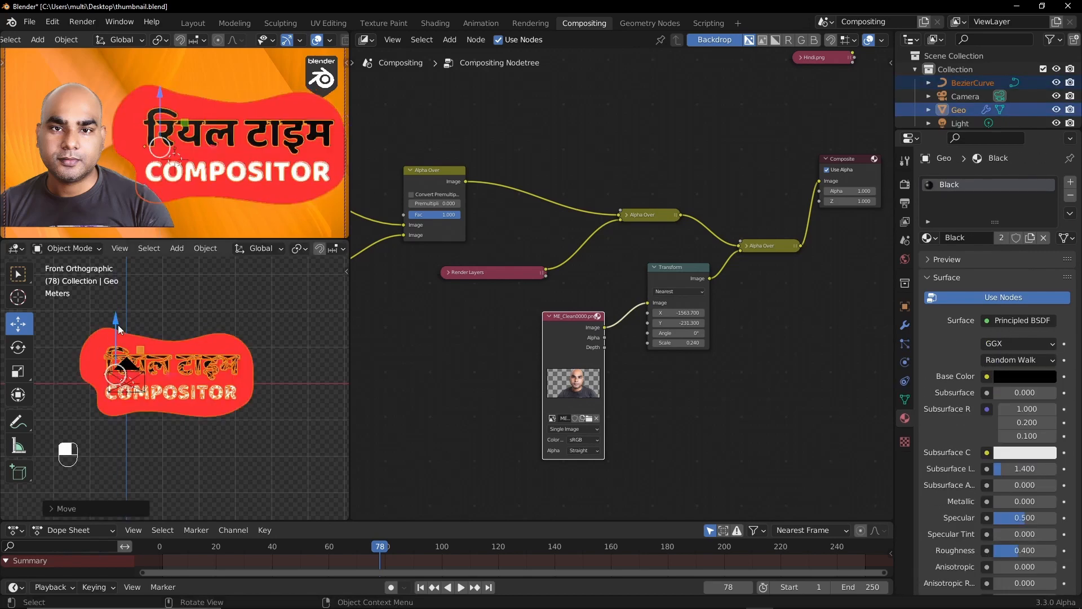
left_click(275, 306)
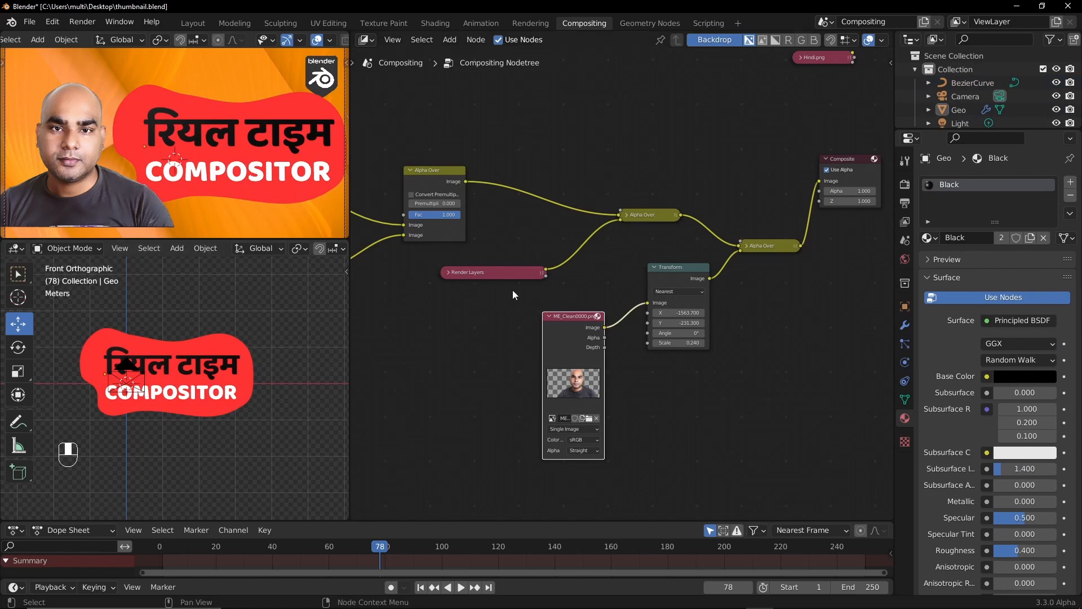
Nudge the red shape's upper-right control point slightly downward in Edit Mode and return to Object Mode
left_click(247, 349)
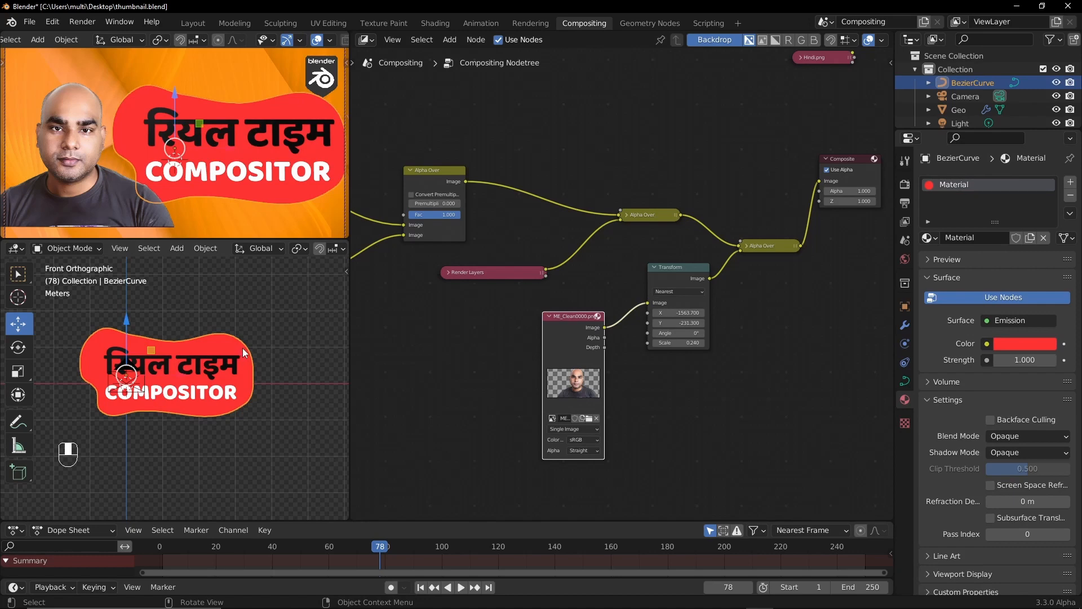
key("Tab")
left_click(239, 342)
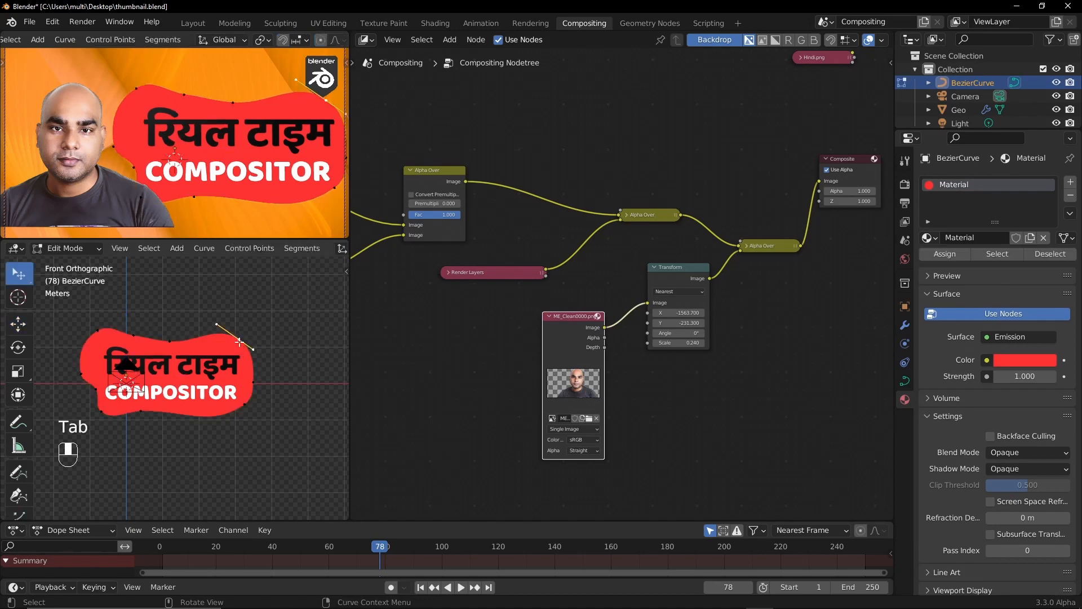
left_click_drag(239, 342, 240, 349)
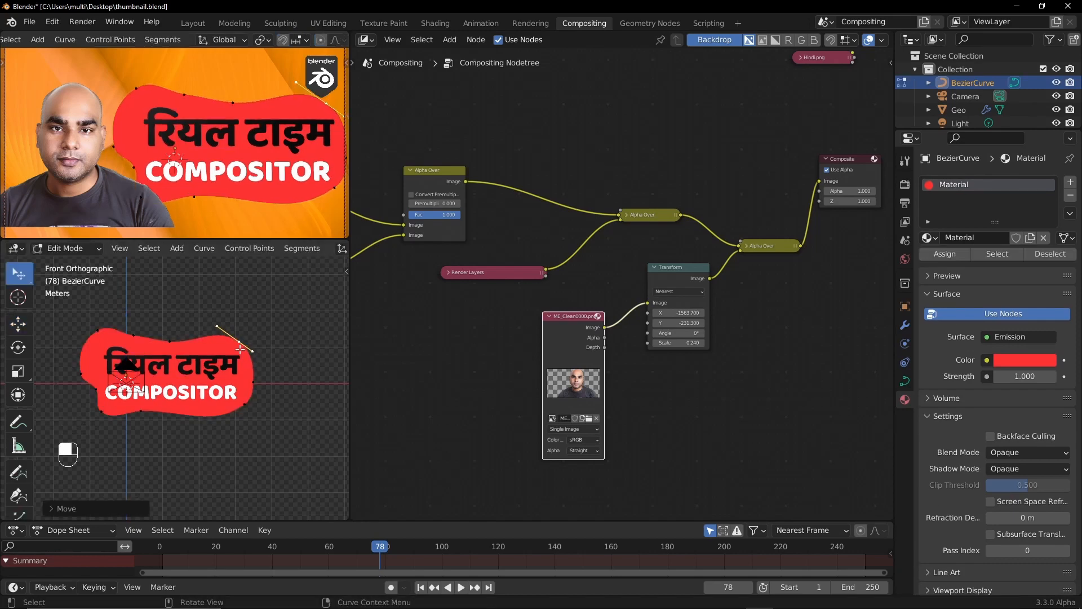
left_click(307, 338)
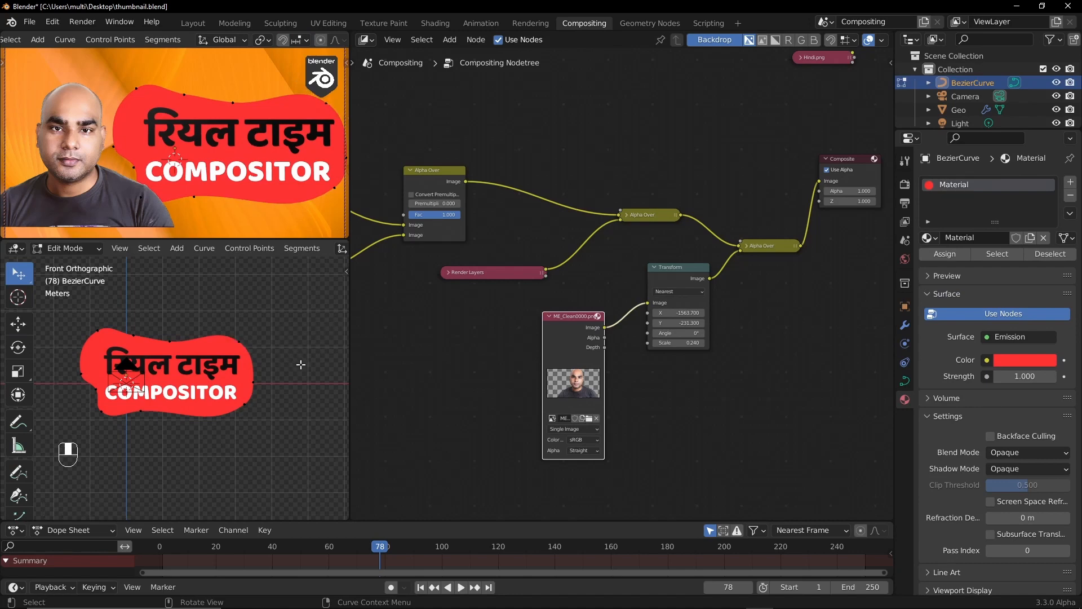
key("Tab")
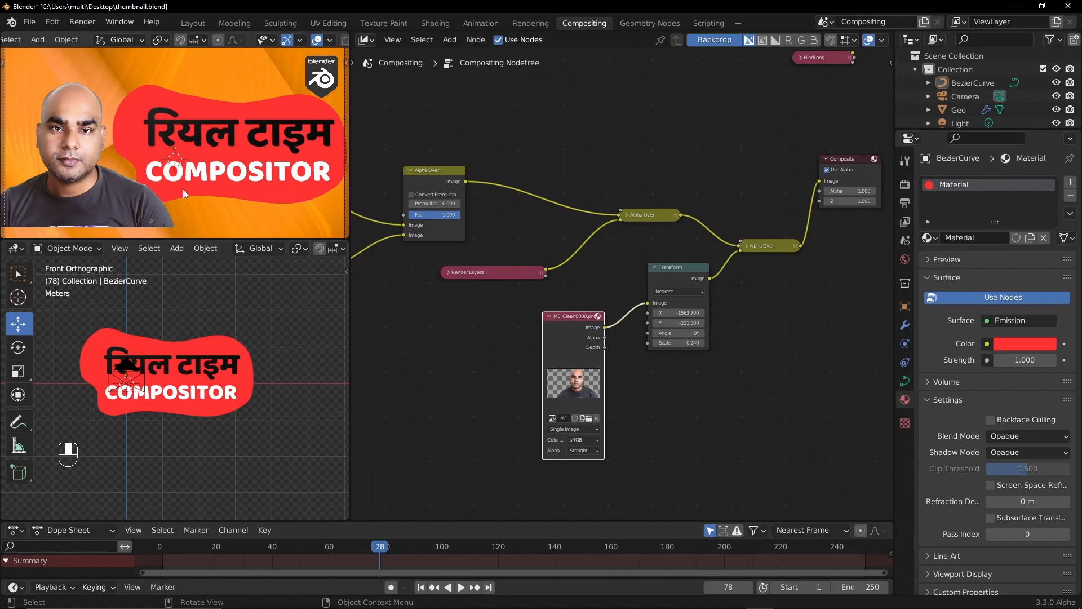
Enlarge the camera preview area and set the portrait's Transform node to X -1702.4, Y -266.2 and scale 0.27
left_click_drag(217, 241, 237, 254)
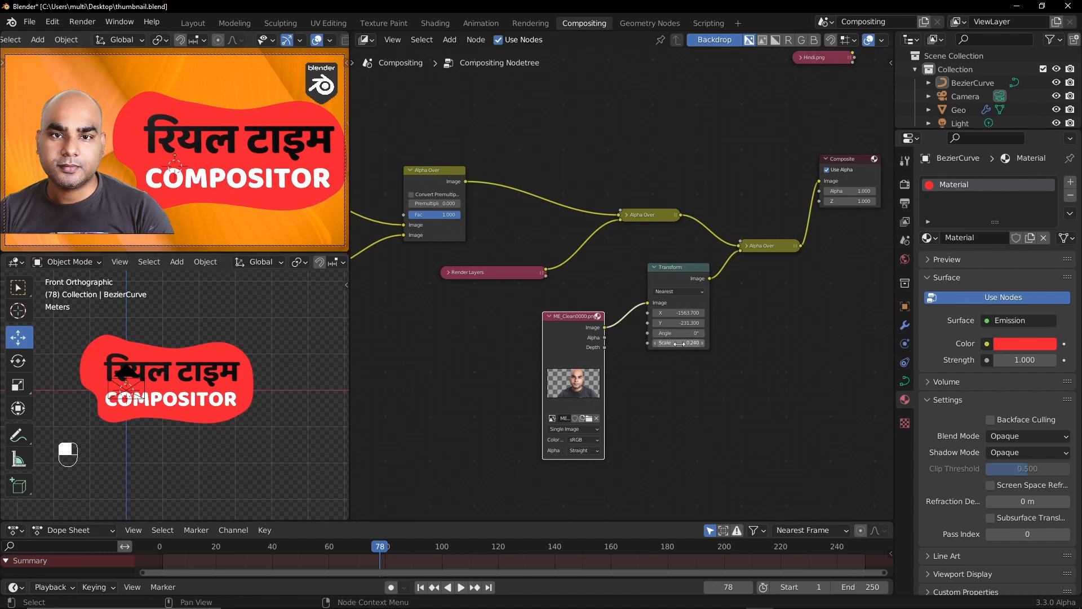
left_click_drag(685, 322, 662, 323)
left_click_drag(345, 362, 3, 409)
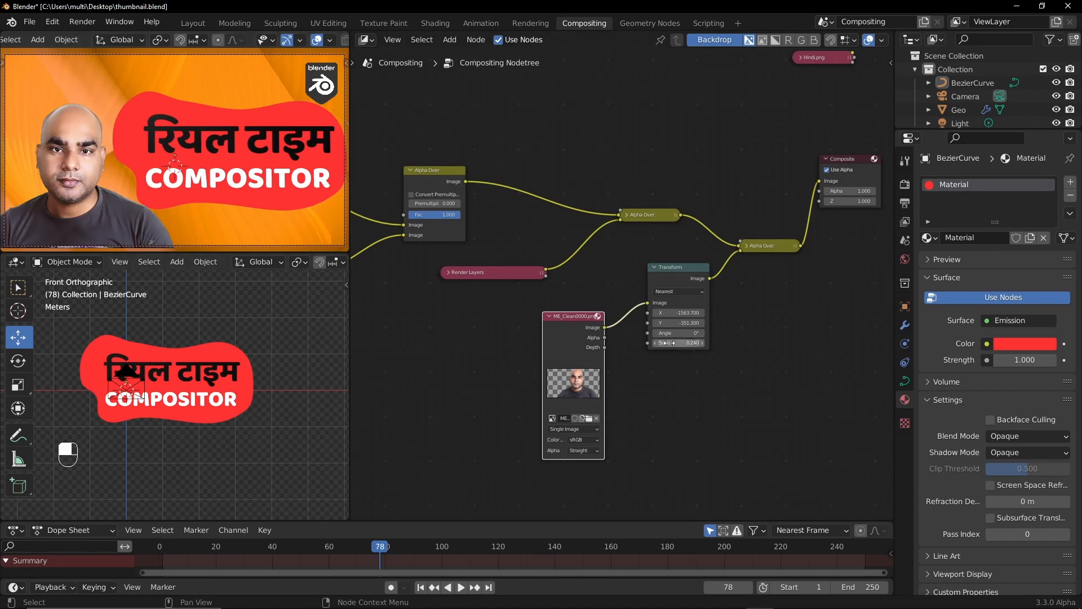
left_click_drag(679, 343, 764, 314)
left_click(685, 332)
key("Return")
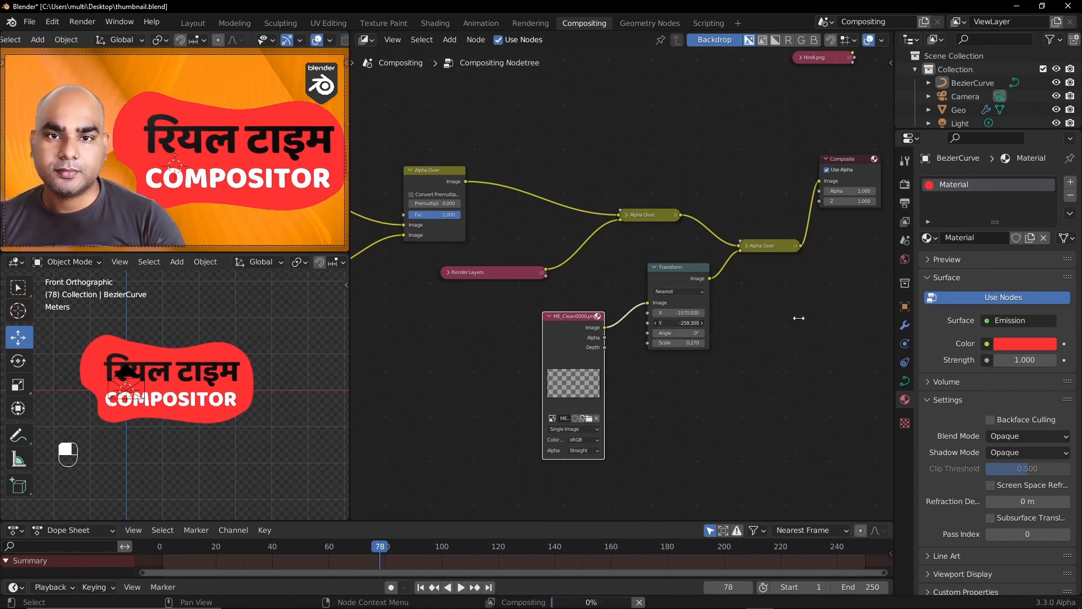
left_click_drag(685, 312, 375, 367)
left_click_drag(666, 316, 629, 328)
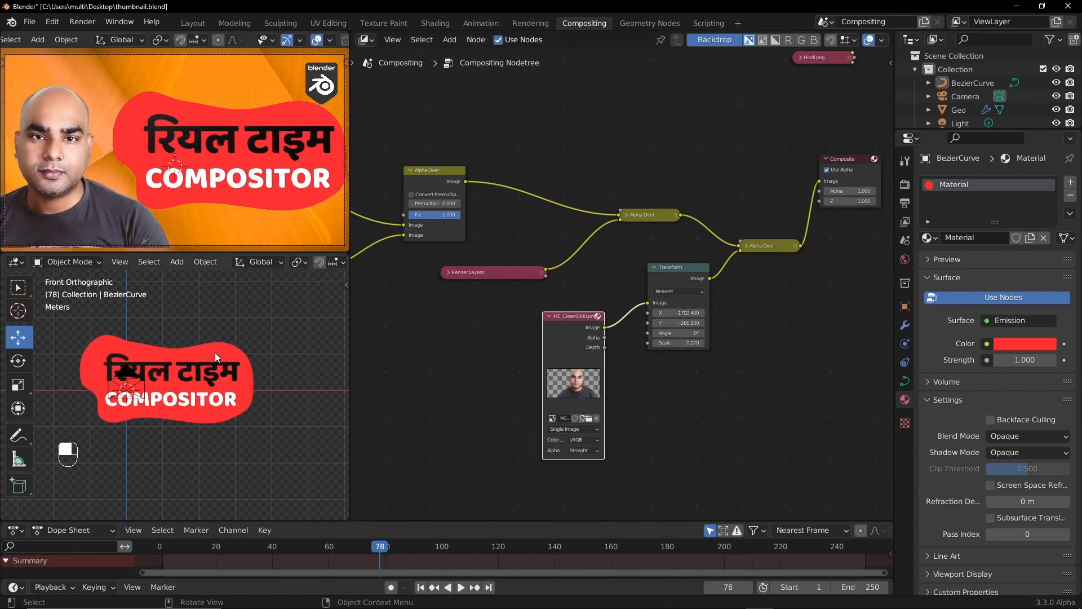
Scale up the red shape and title text together slightly and shift them toward the portrait
left_click(214, 353)
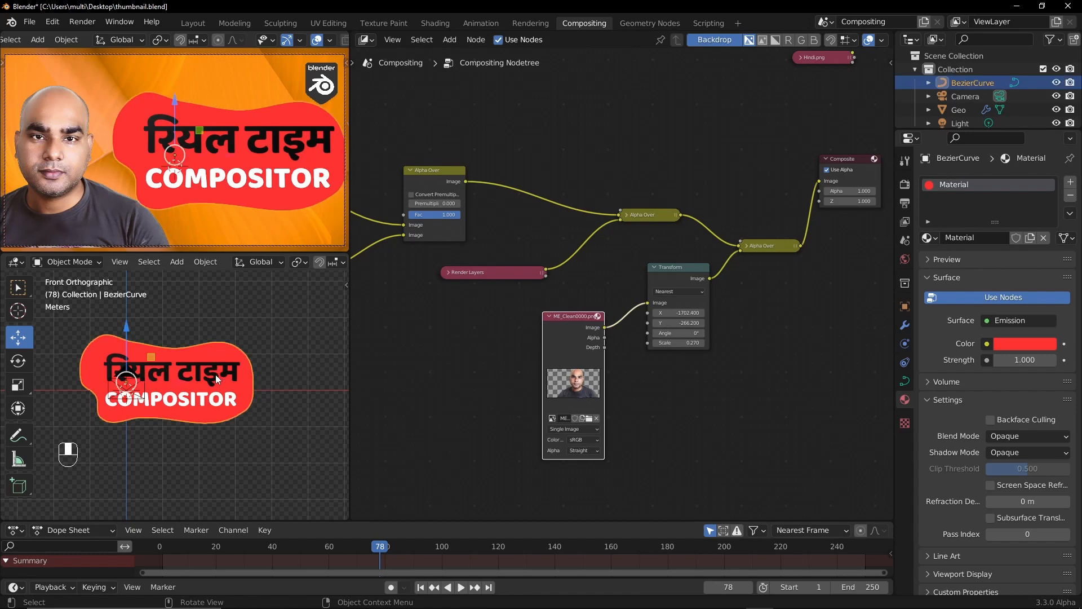
key("s")
left_click(249, 421)
key("g")
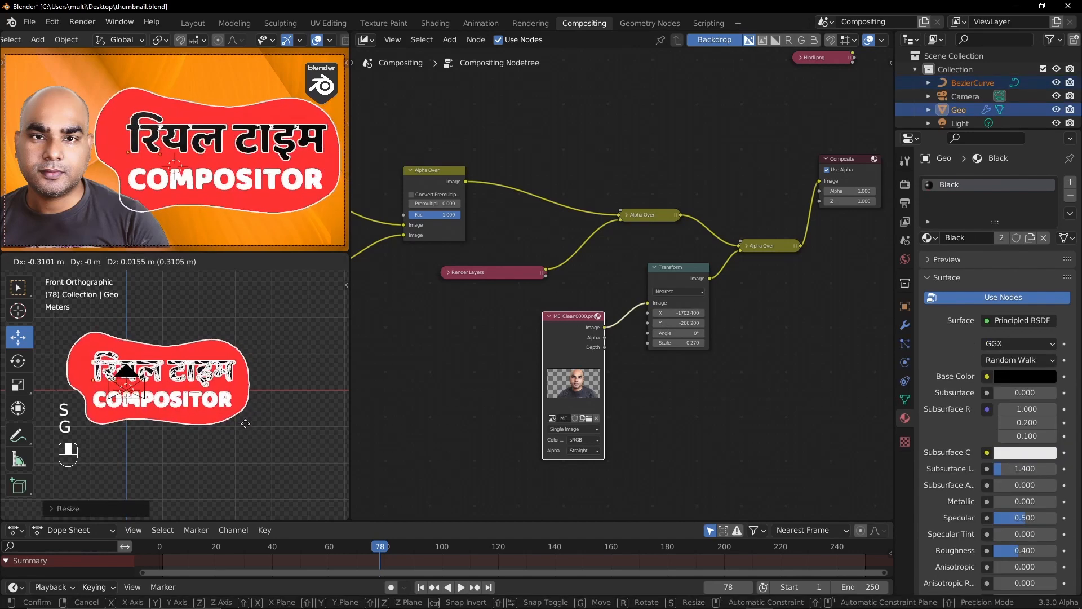
left_click(248, 422)
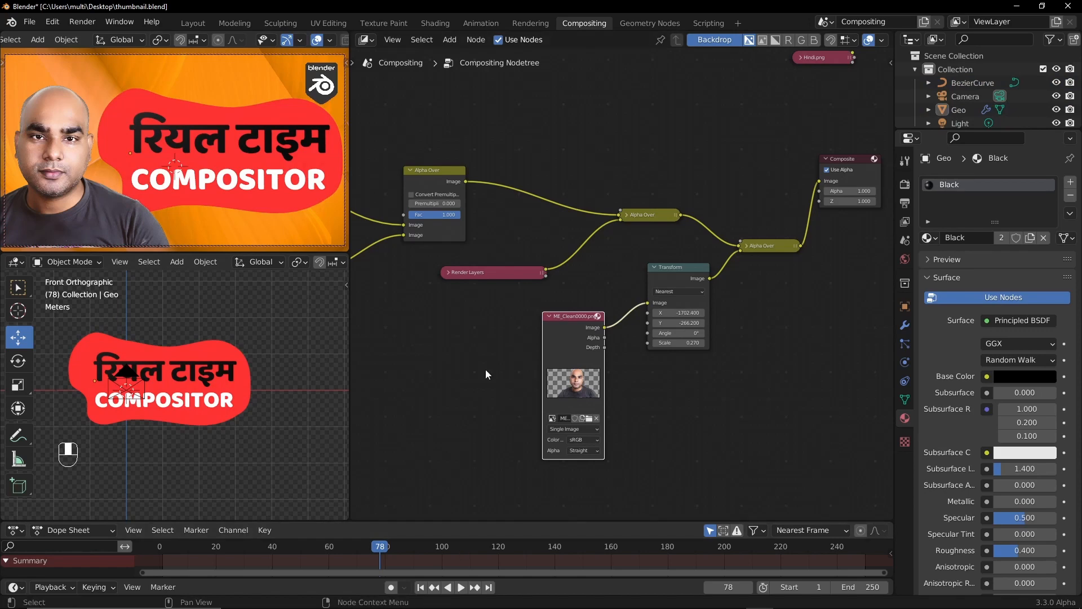
Play the timeline and compare the composited preview in maximized and normal viewport size, and stop playback
key("space")
key("space")
key("n")
key("space")
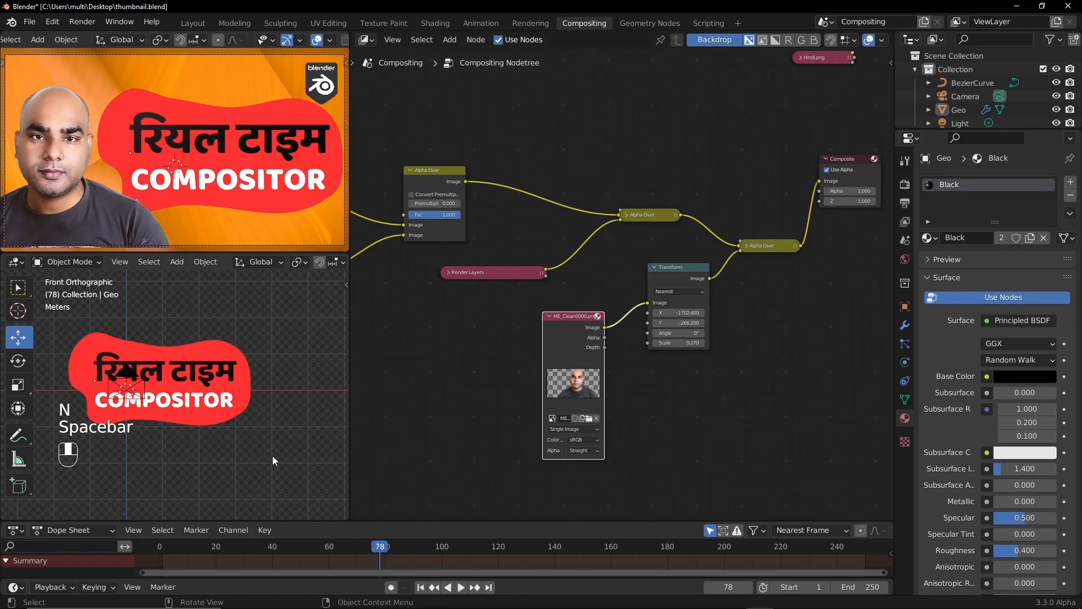
key("space")
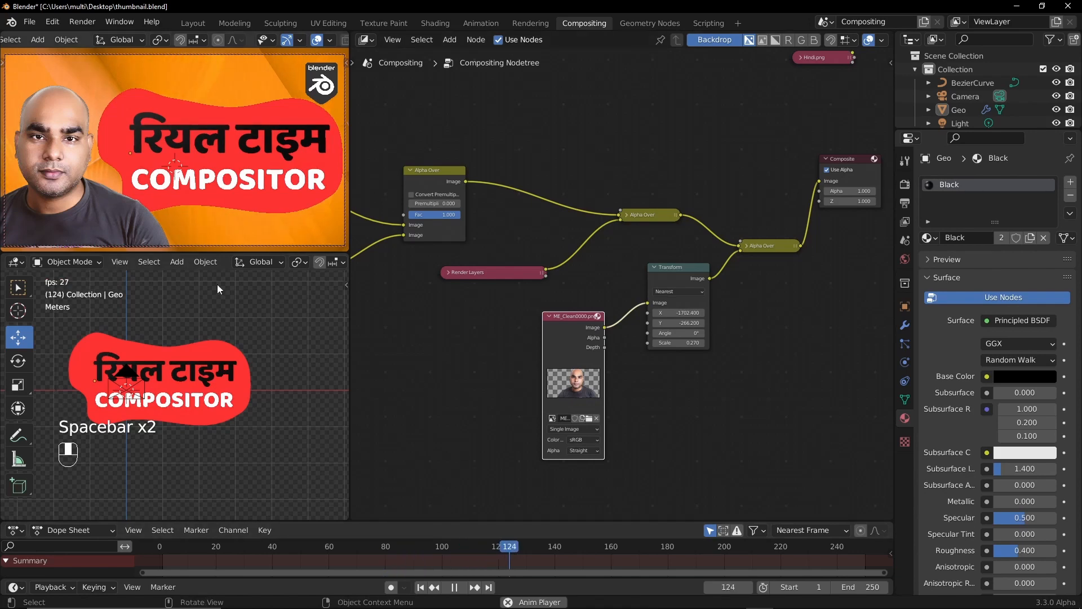
key("ctrl+alt+space")
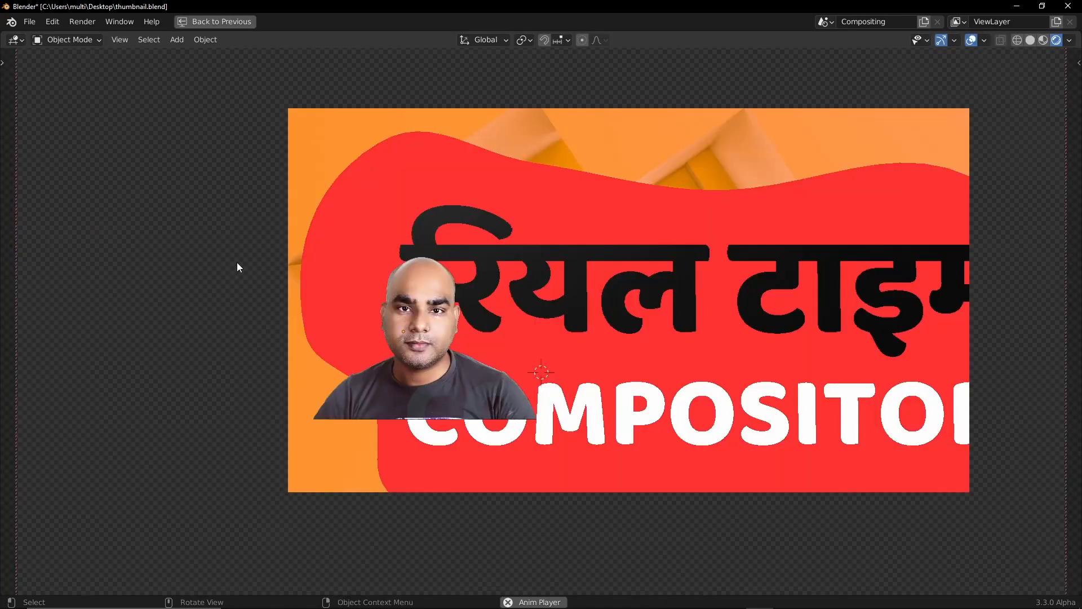
key("ctrl+space")
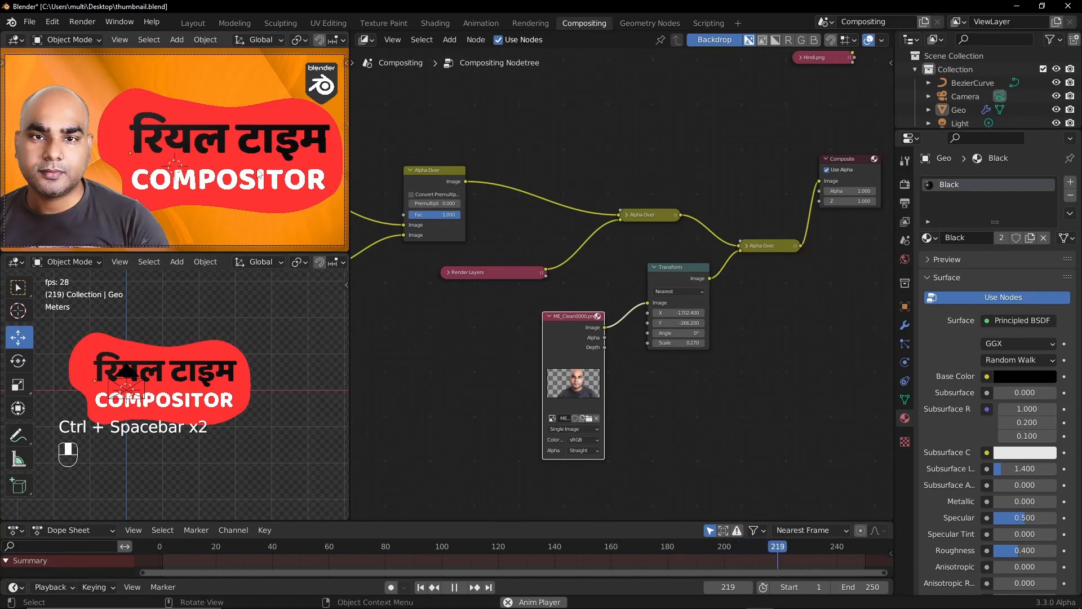
key("ctrl+space")
key("ctrl+space")
key("ctrl+space")
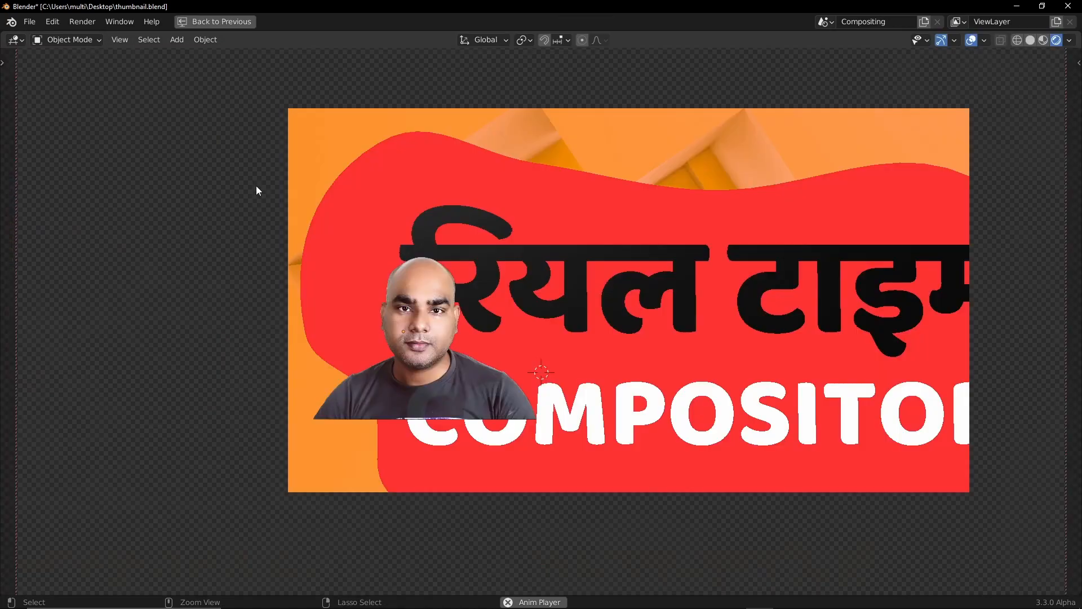
key("ctrl+space")
key("space")
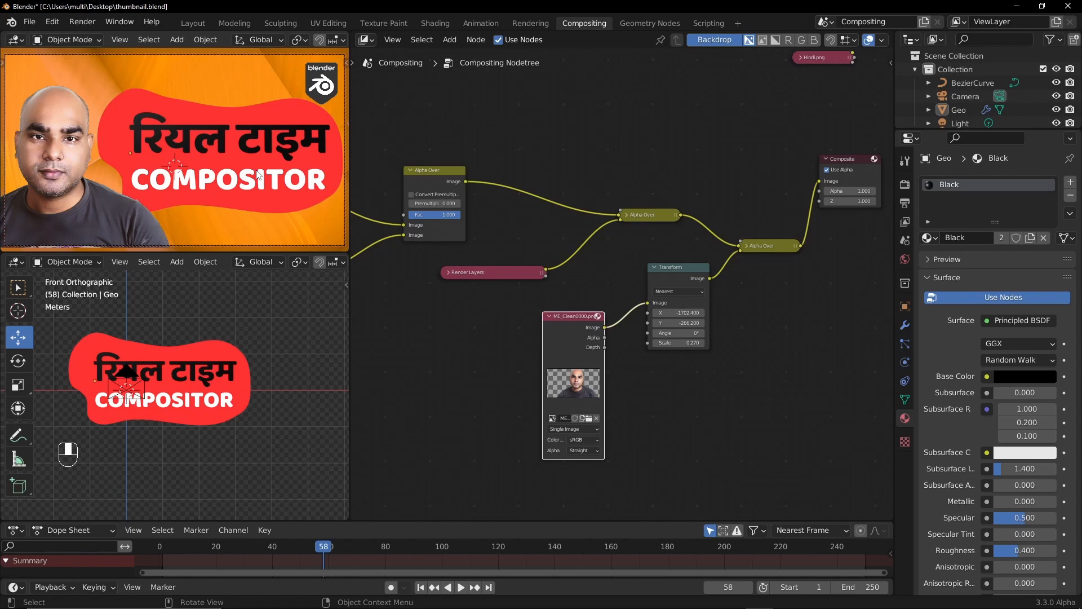
Deselect the portrait image node and examine the composite in the maximized viewport before restoring the layout
left_click(429, 372)
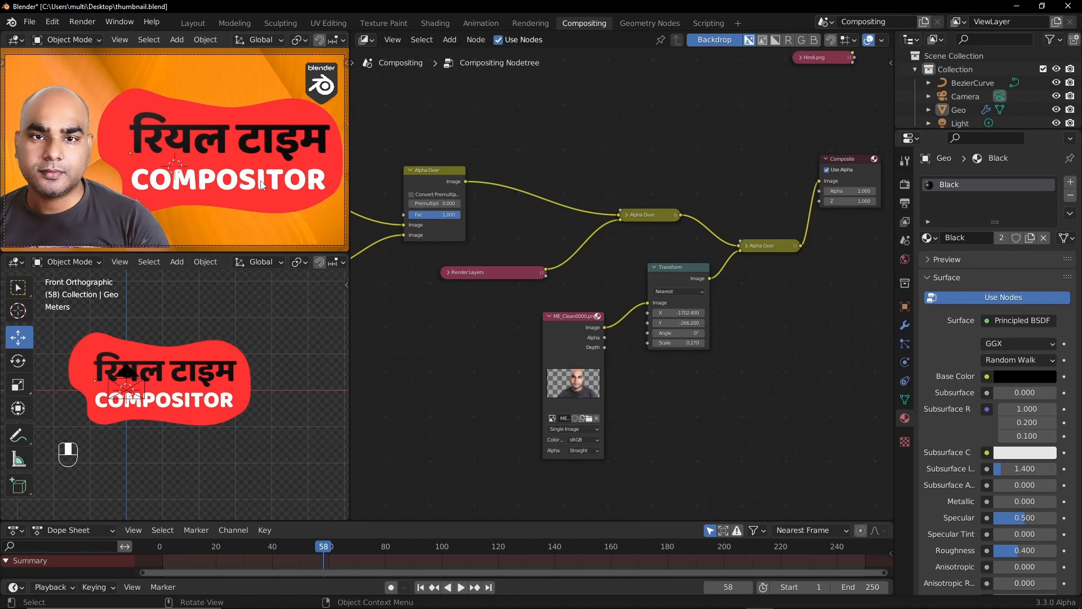
key("ctrl+space")
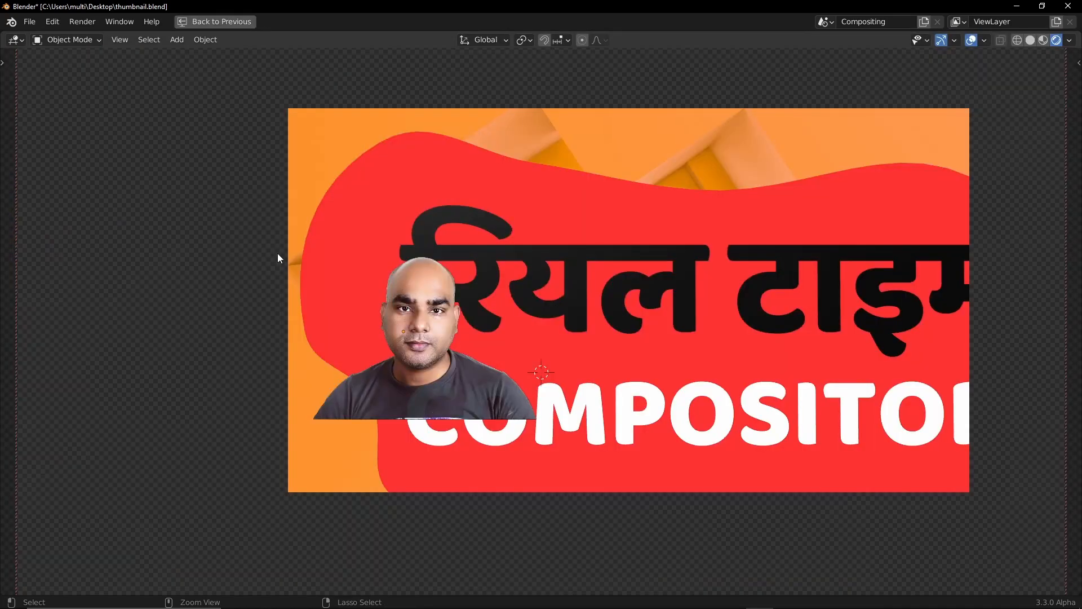
key("ctrl+space")
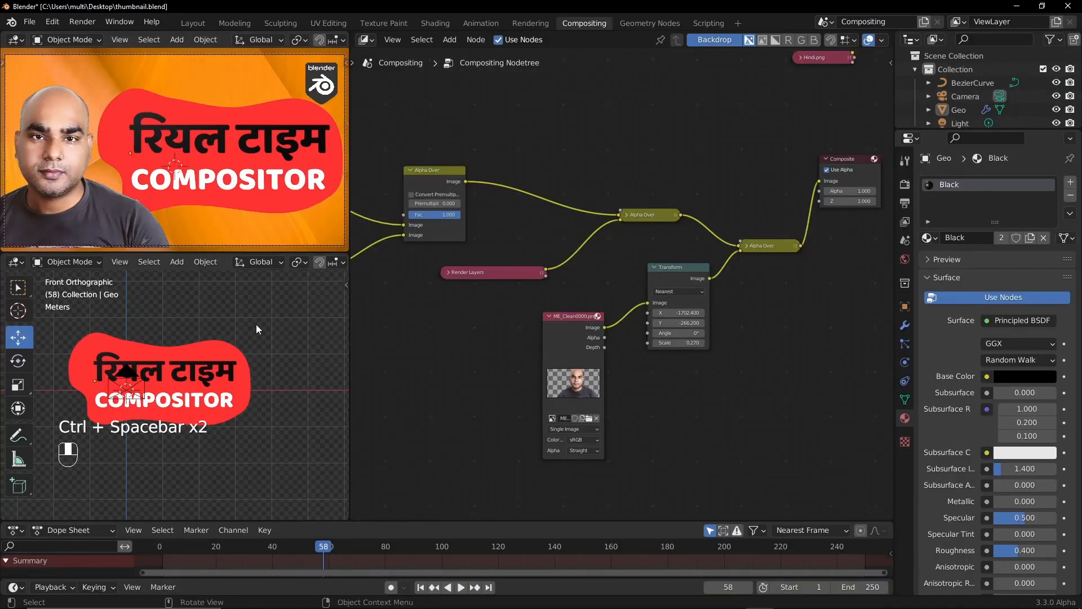
Play the timeline briefly, render the current frame, and close the render result window
key("space")
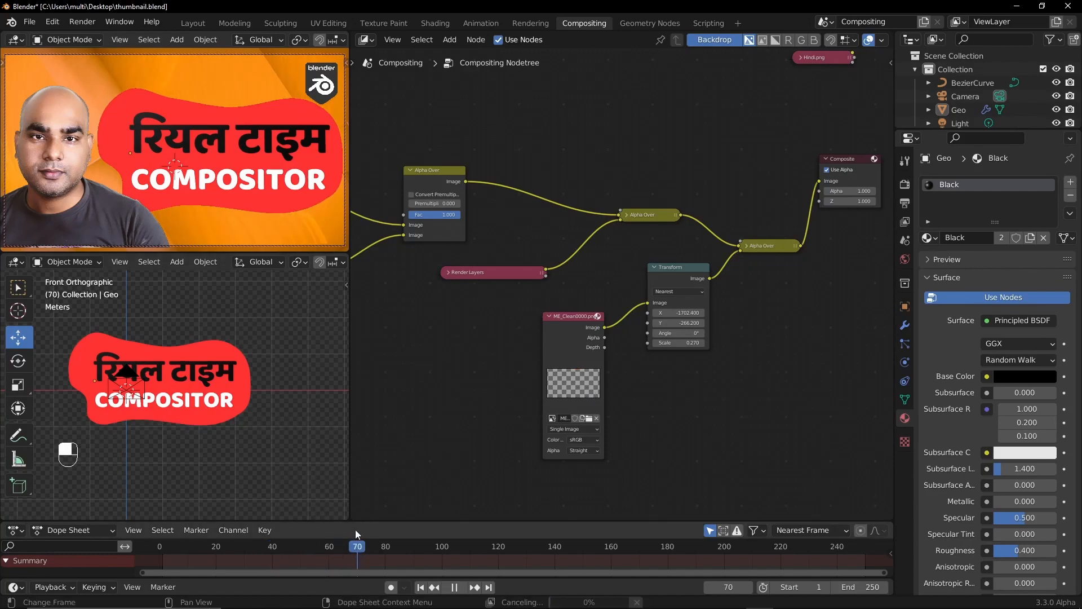
key("F12")
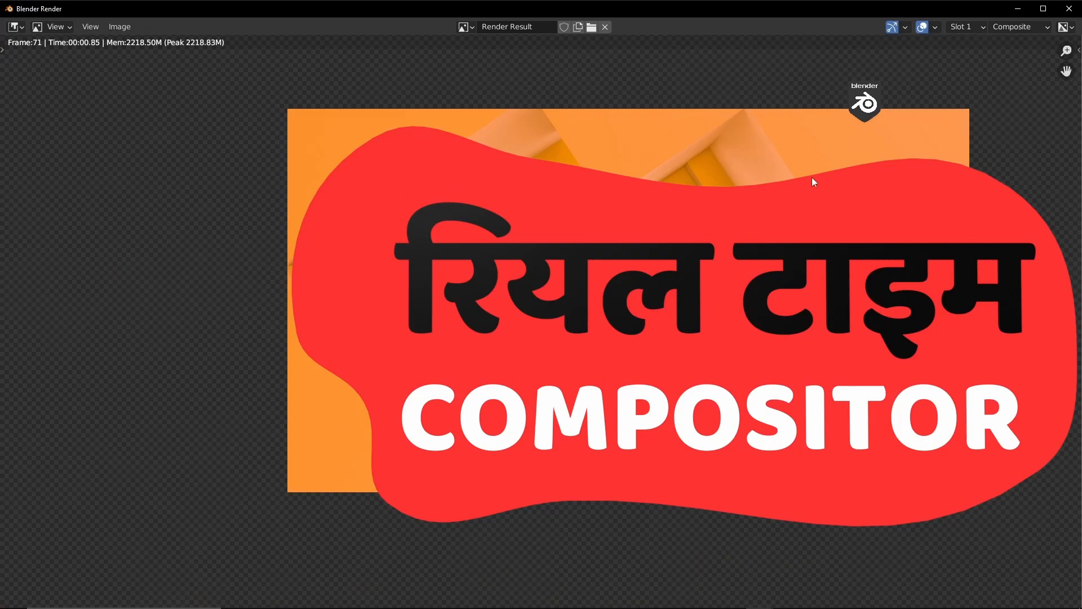
left_click(1069, 8)
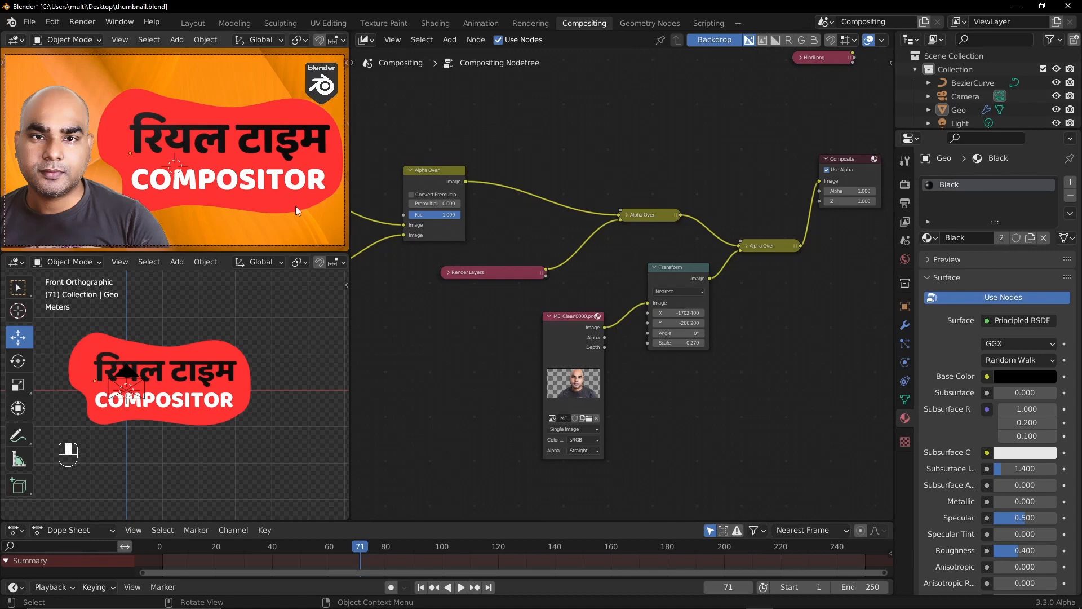
Switch to Snipping Tool and capture the full composited camera preview, retaking the snip to include the whole title and logo
key("super")
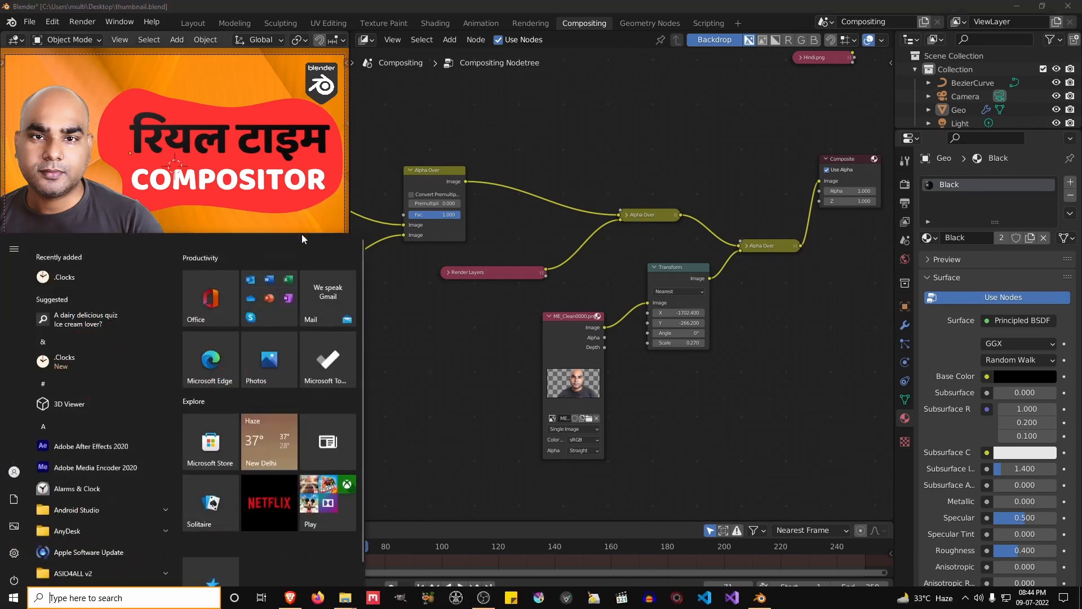
type("sni")
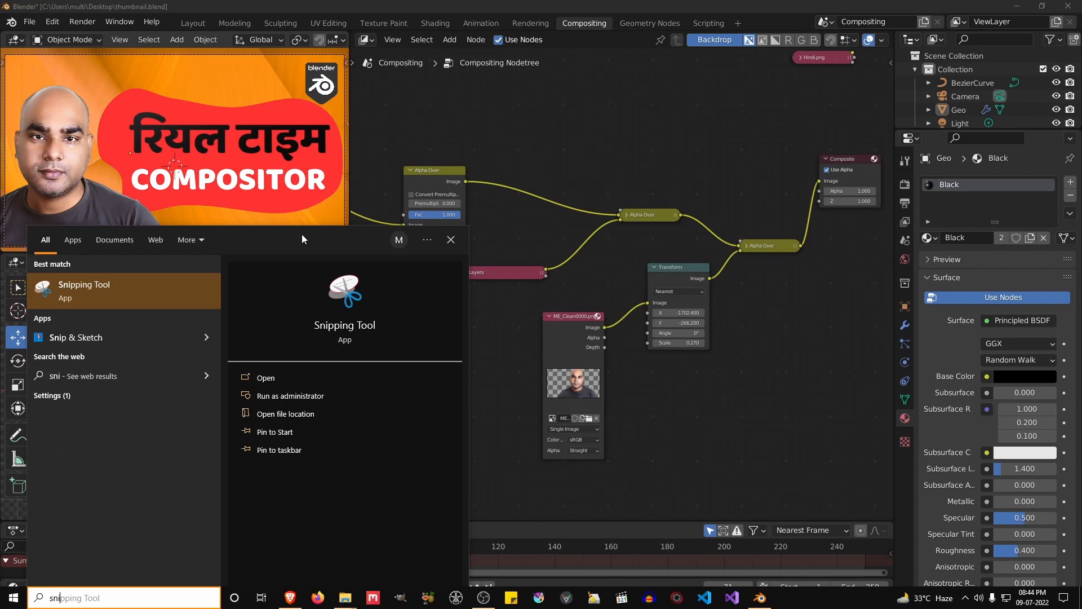
key("Return")
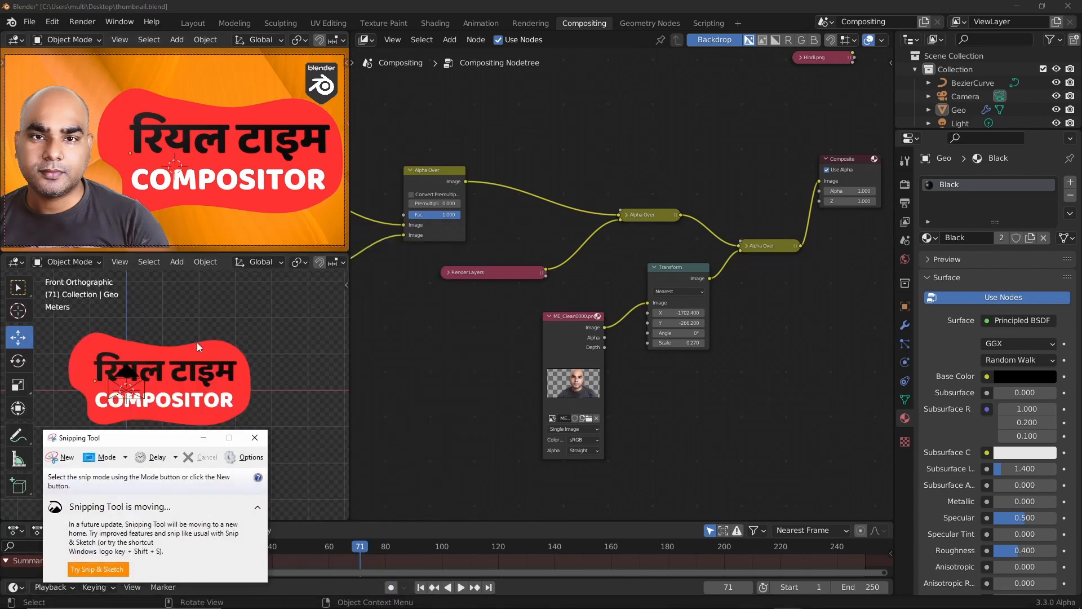
left_click(65, 457)
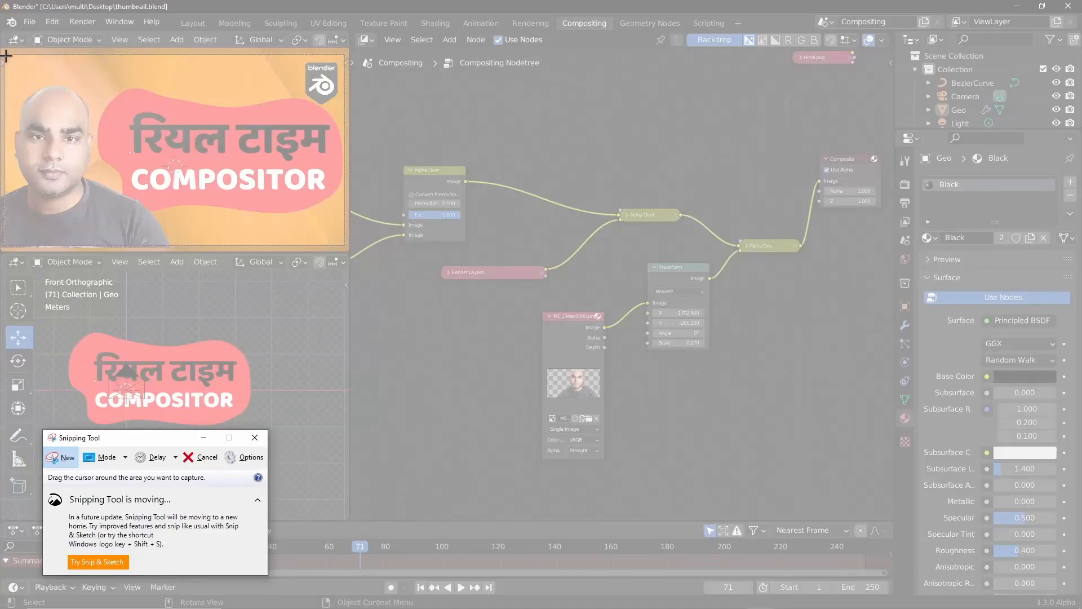
left_click_drag(4, 54, 249, 220)
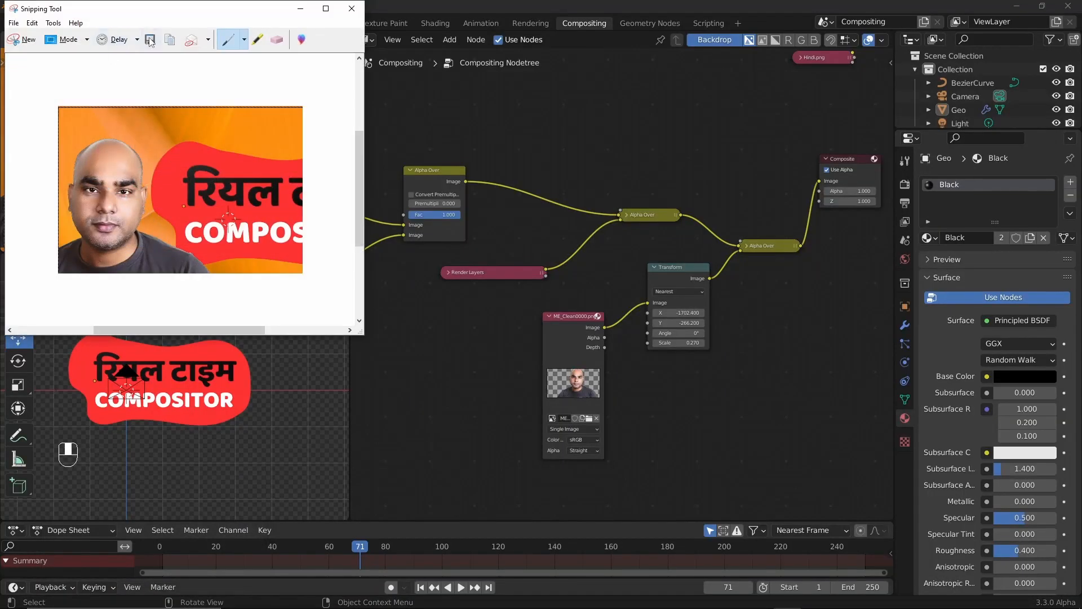
left_click(22, 39)
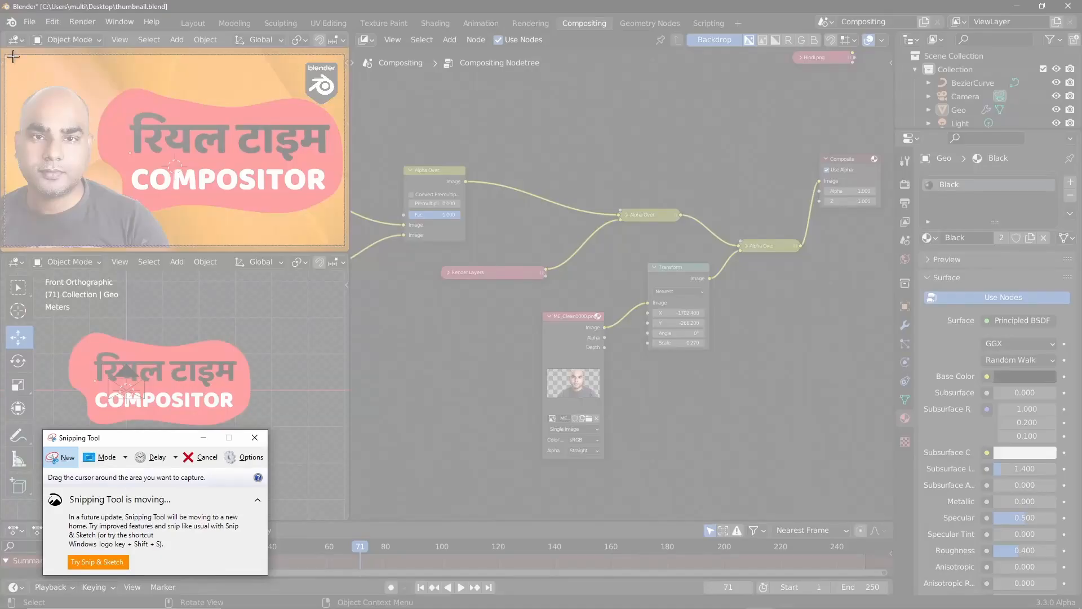
left_click_drag(5, 54, 345, 246)
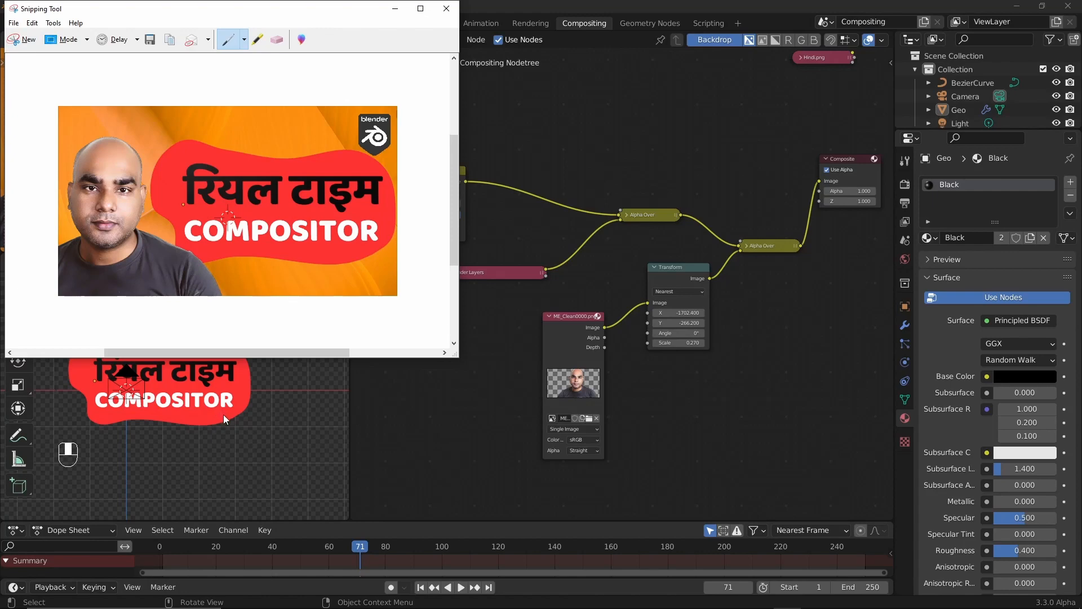
Save the snip to the Desktop as a PNG file named Thumbnail and close Snipping Tool
left_click(150, 40)
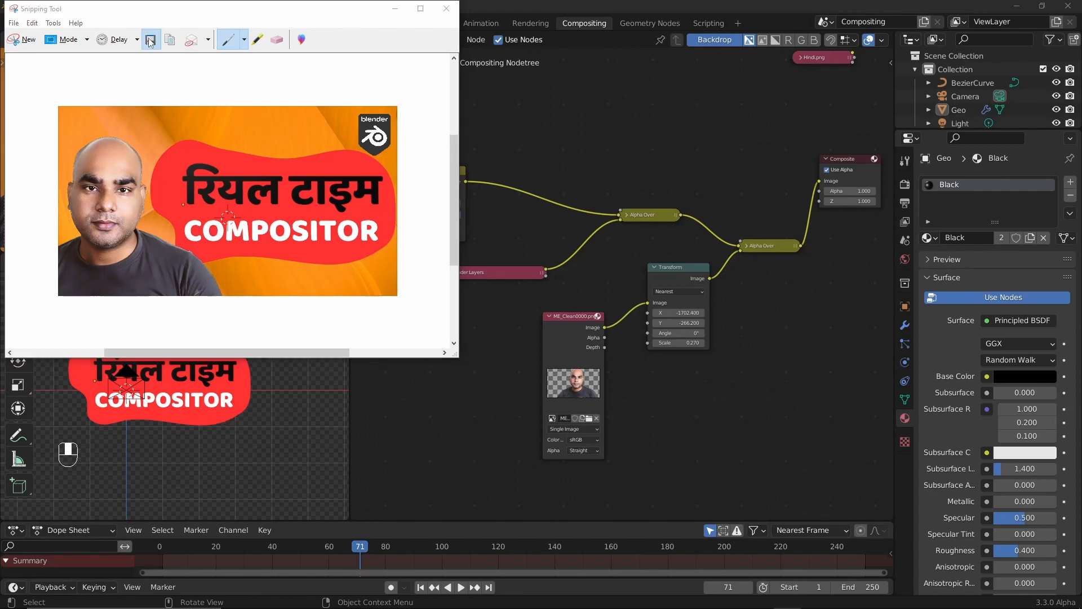
scroll(131, 225, "up", 5)
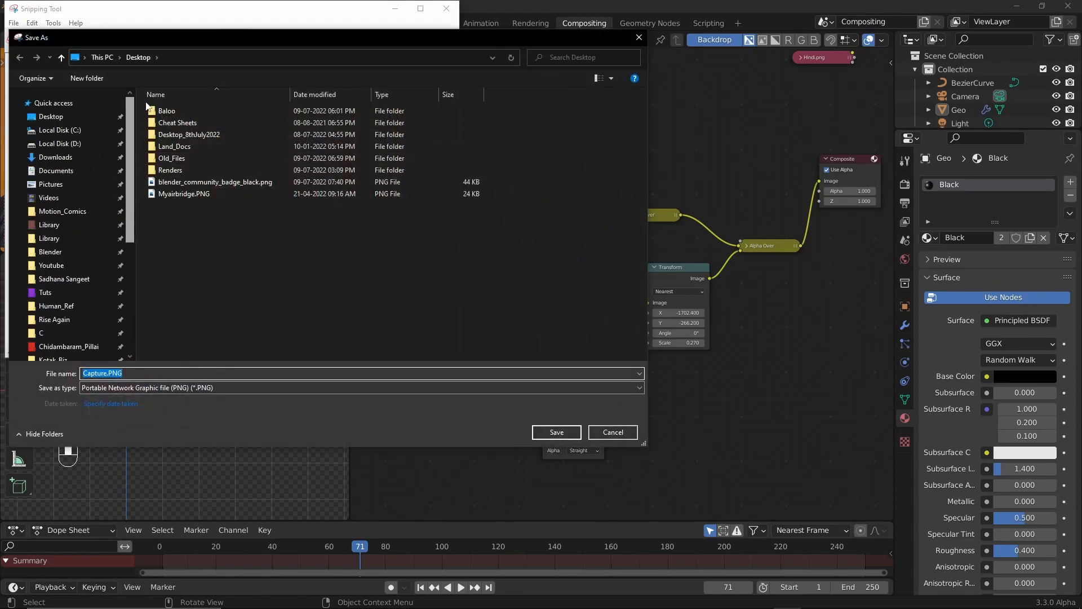
left_click(77, 114)
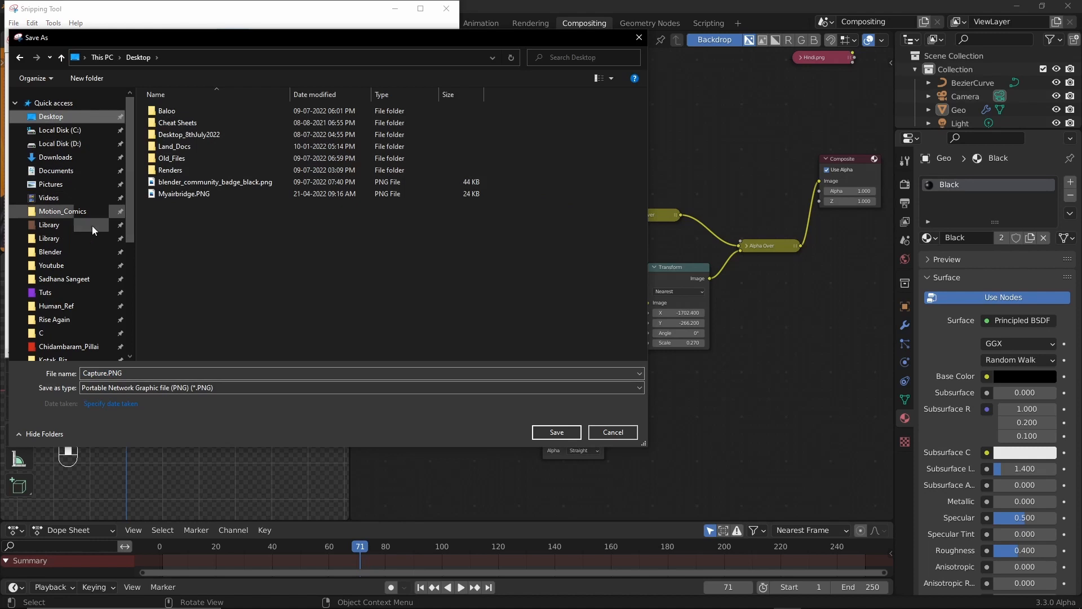
left_click(130, 374)
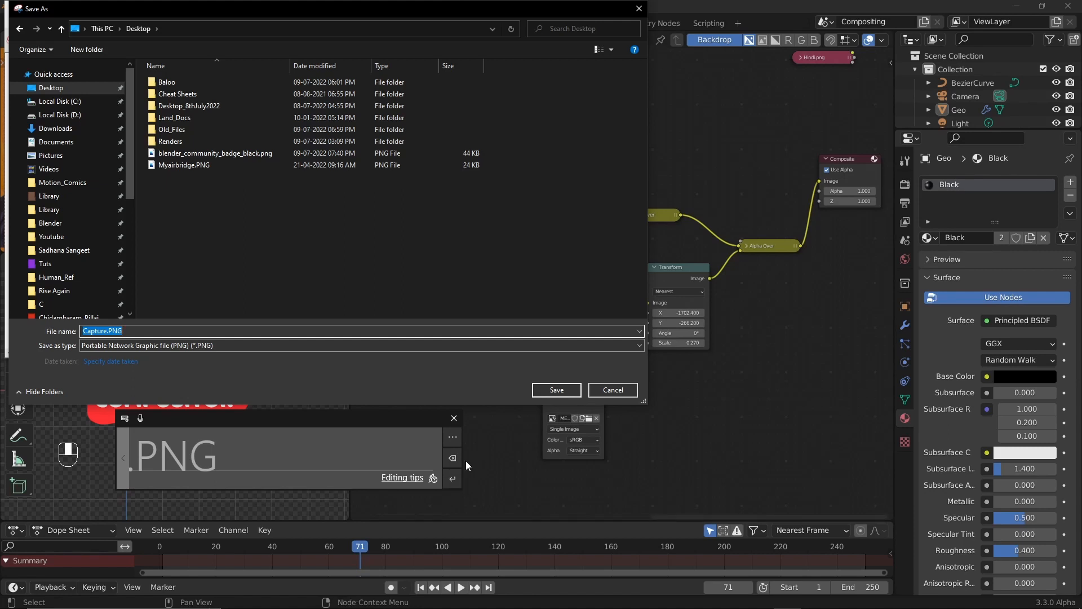
mouse_move(231, 455)
left_mouse_down()
mouse_move(262, 443)
mouse_move(290, 451)
left_mouse_up()
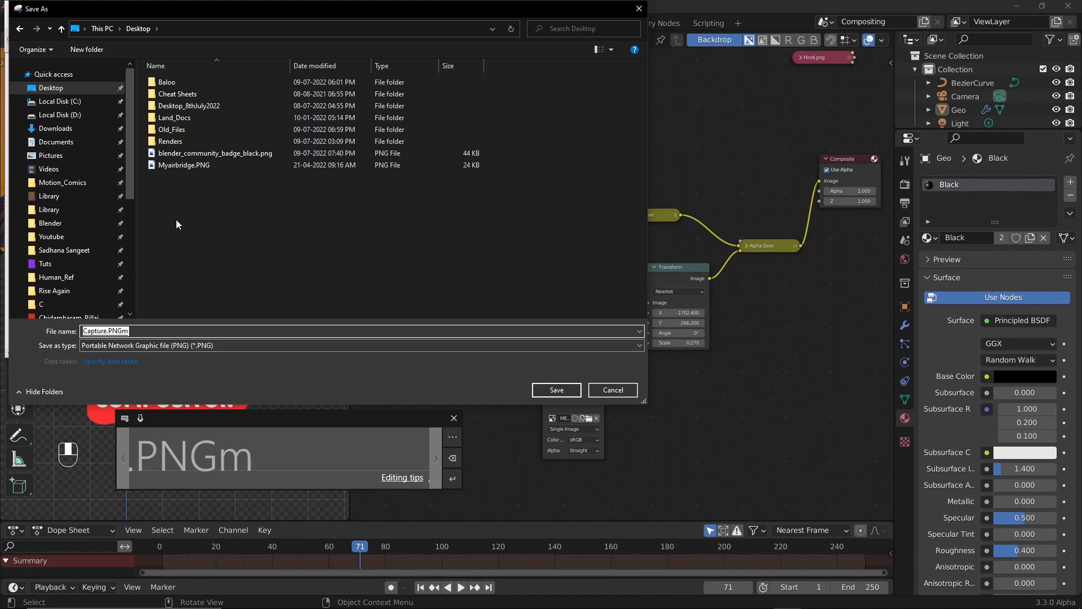
double_click(146, 331)
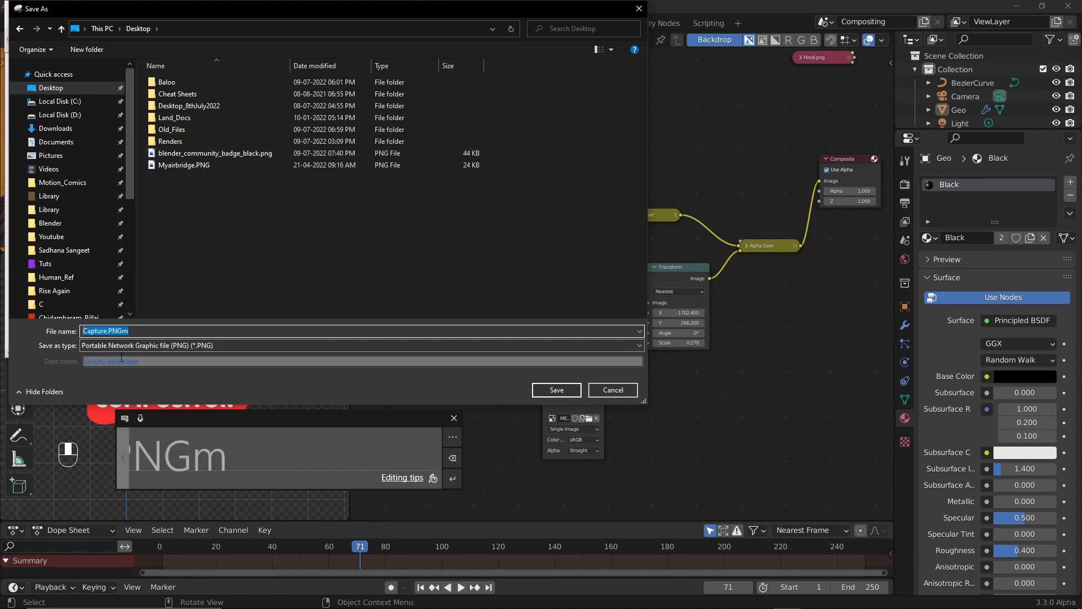
type("T")
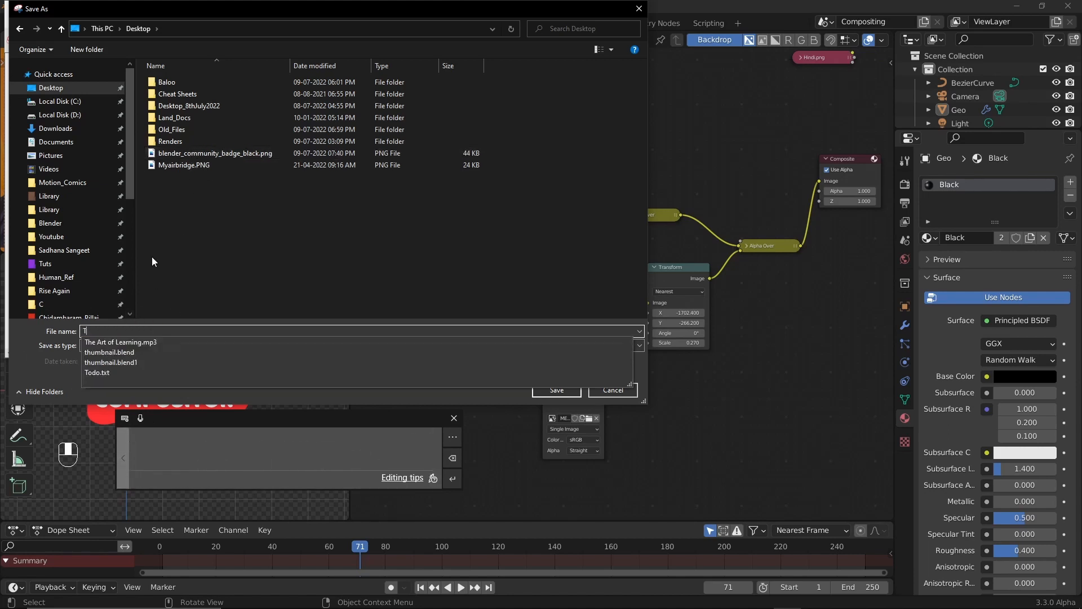
type("humbnail")
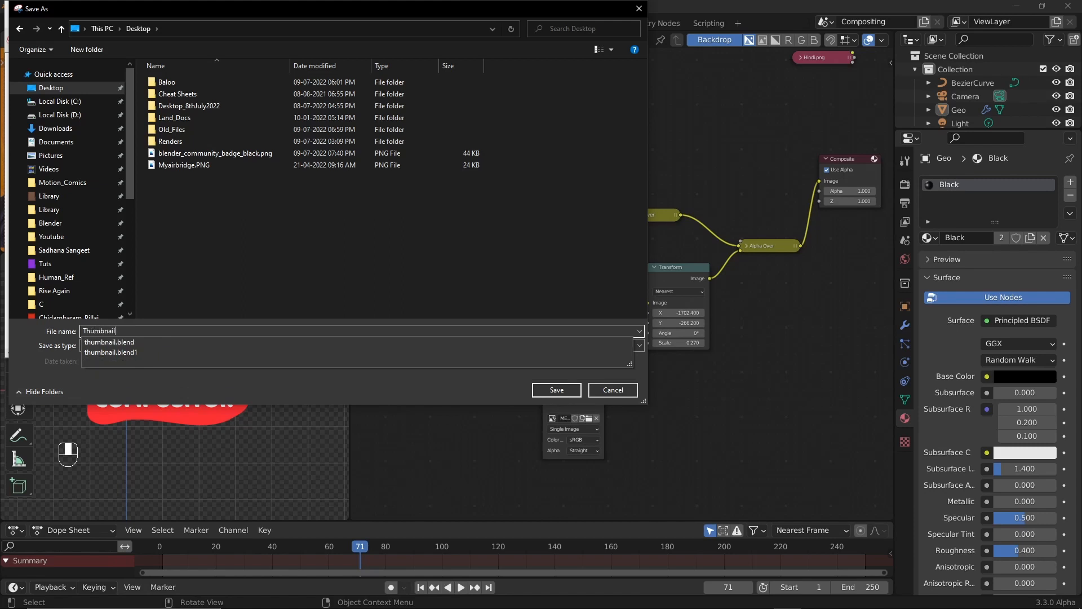
left_click(477, 253)
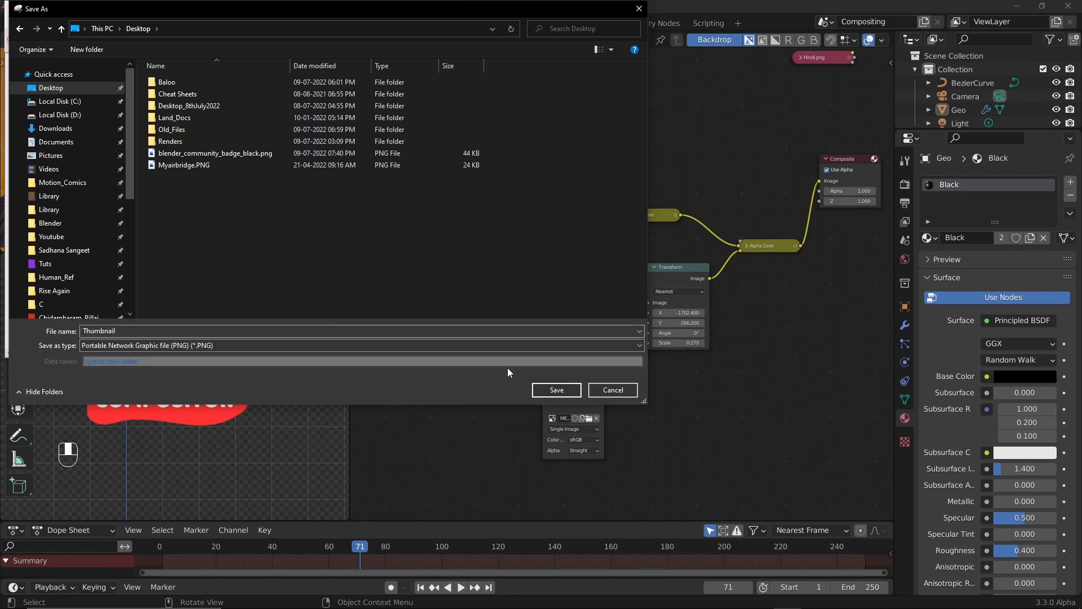
left_click(556, 390)
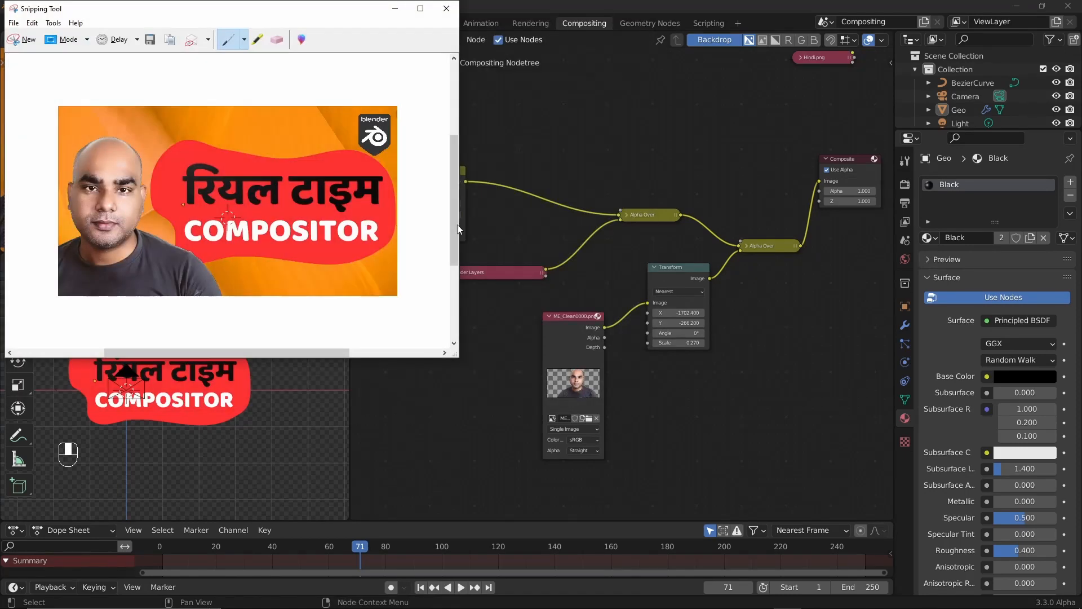
left_click(446, 8)
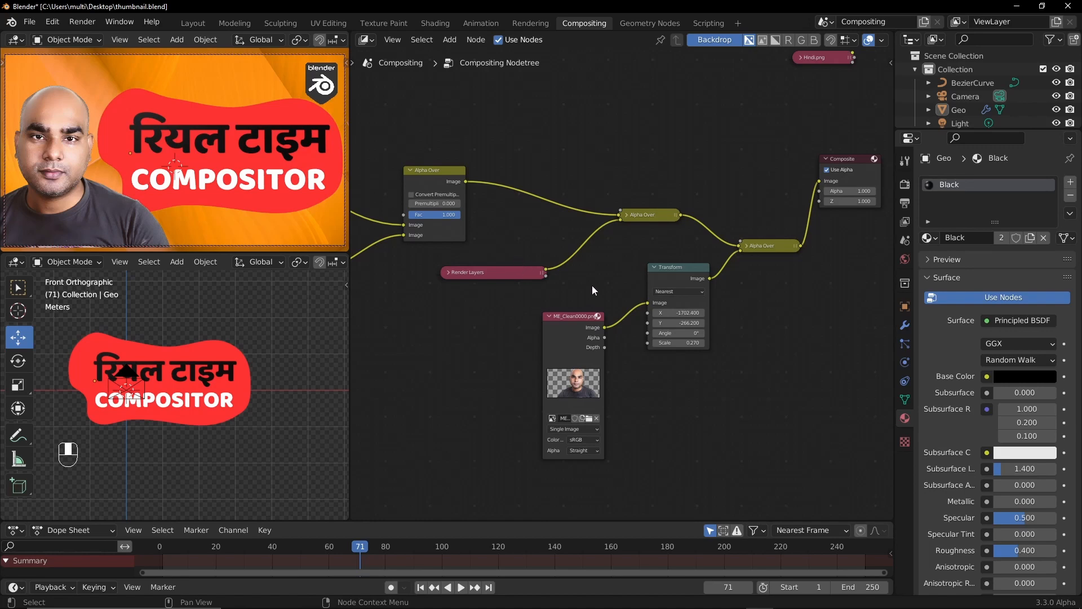
Delete the unconnected Hindi.png image node from the compositing node tree
middle_click_drag(615, 228, 668, 181, "ctrl")
left_click_drag(665, 150, 557, 307)
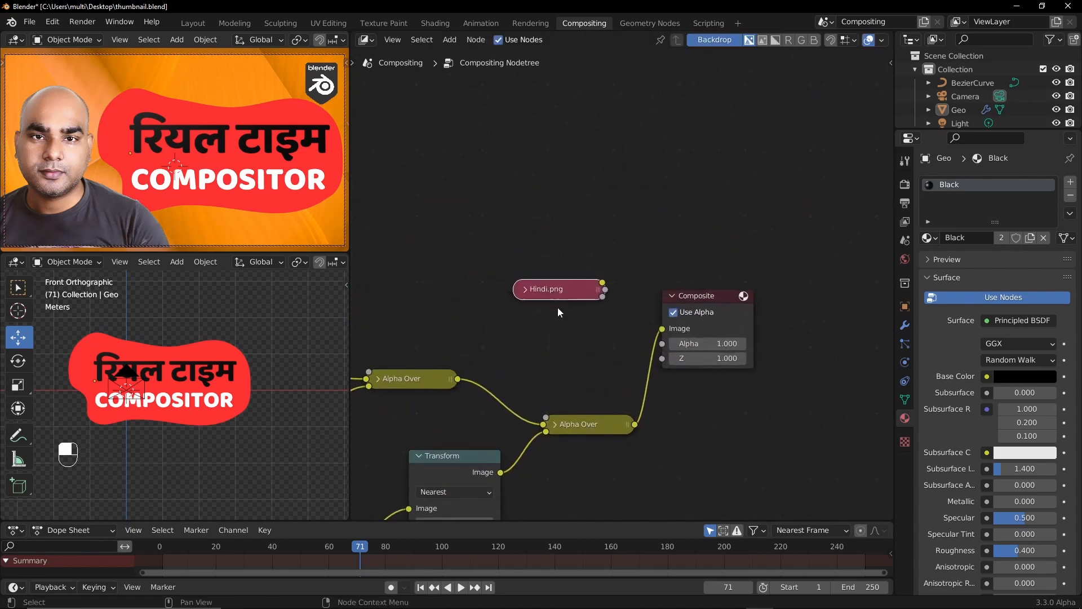
key("Delete")
middle_click_drag(557, 277, 576, 338, "ctrl")
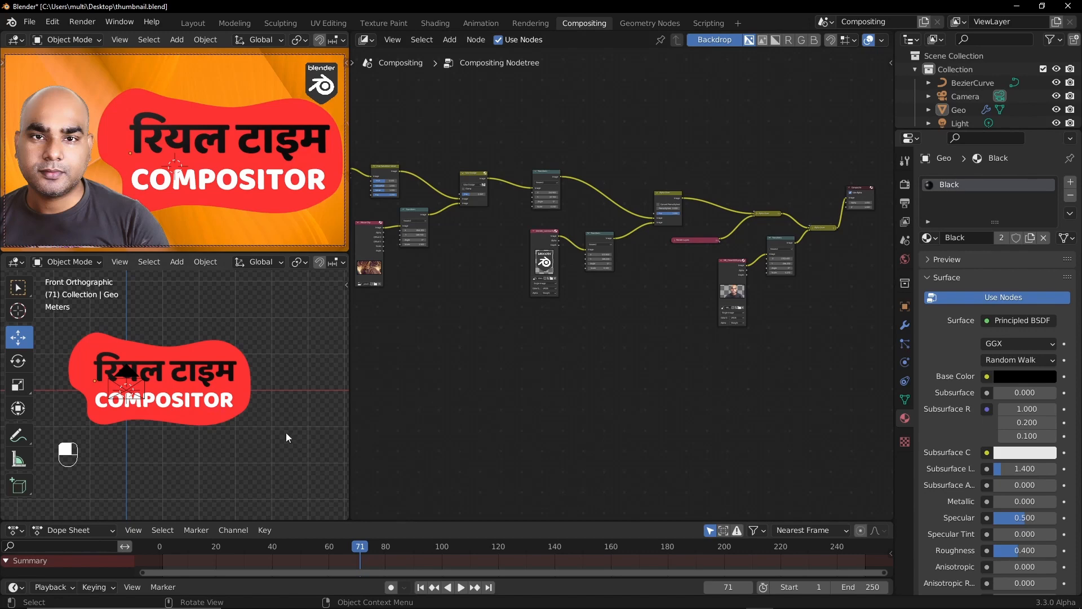
View the title in perspective, enlarge the timeline area slightly, and switch the node editor to the Geo object's geometry nodes
middle_click_drag(285, 437, 259, 451, "ctrl")
left_click(281, 465)
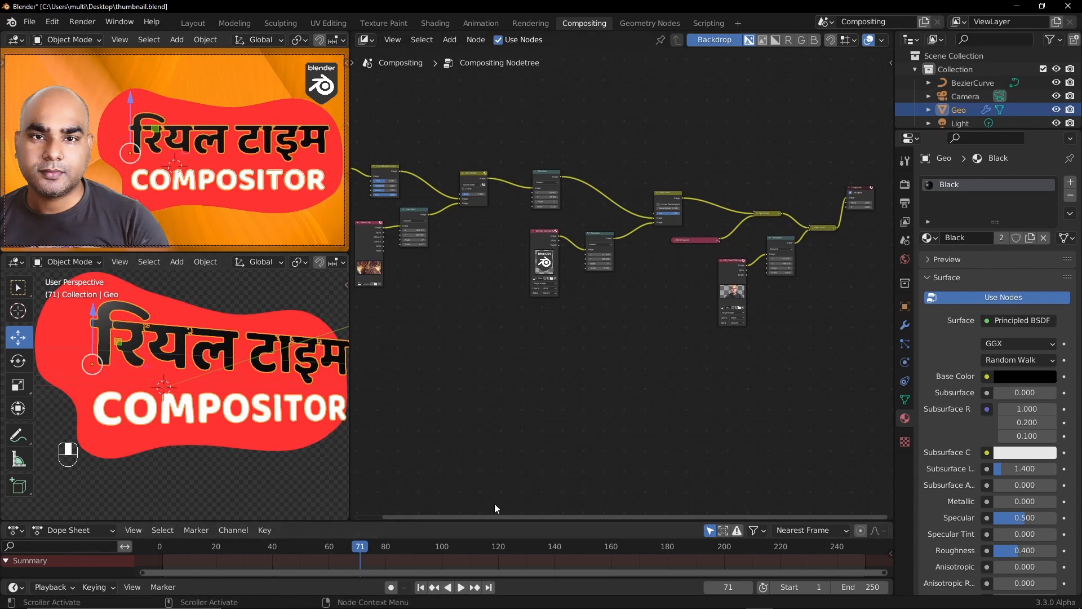
mouse_move(491, 522)
left_mouse_down()
mouse_move(491, 510)
mouse_move(491, 520)
left_mouse_up()
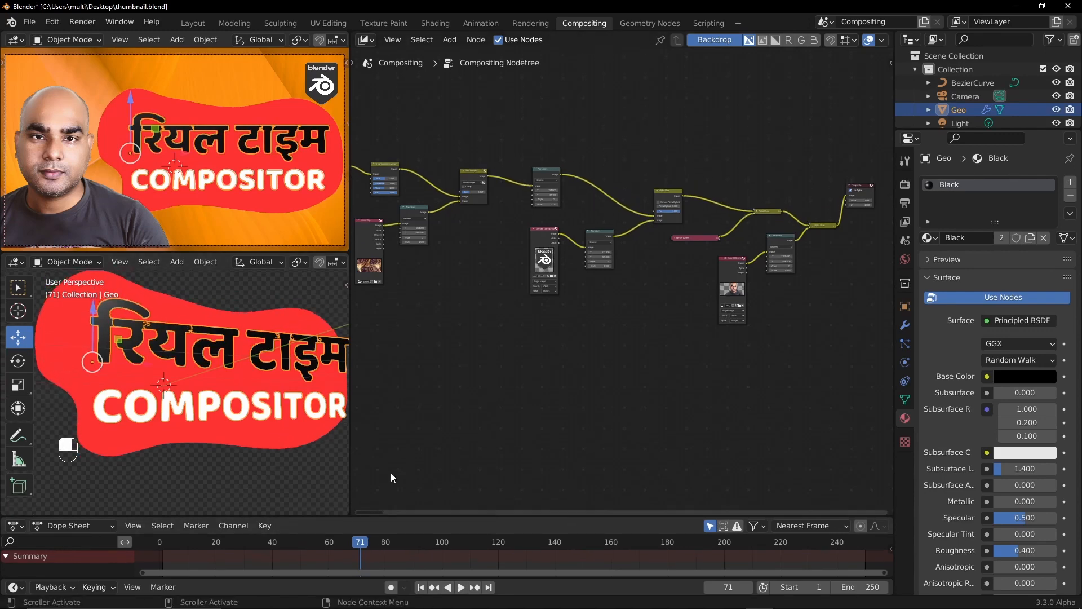
left_click(248, 481)
mouse_move(252, 430)
left_mouse_down("ctrl+alt")
mouse_move(240, 444)
mouse_move(245, 428)
left_mouse_up("ctrl+alt")
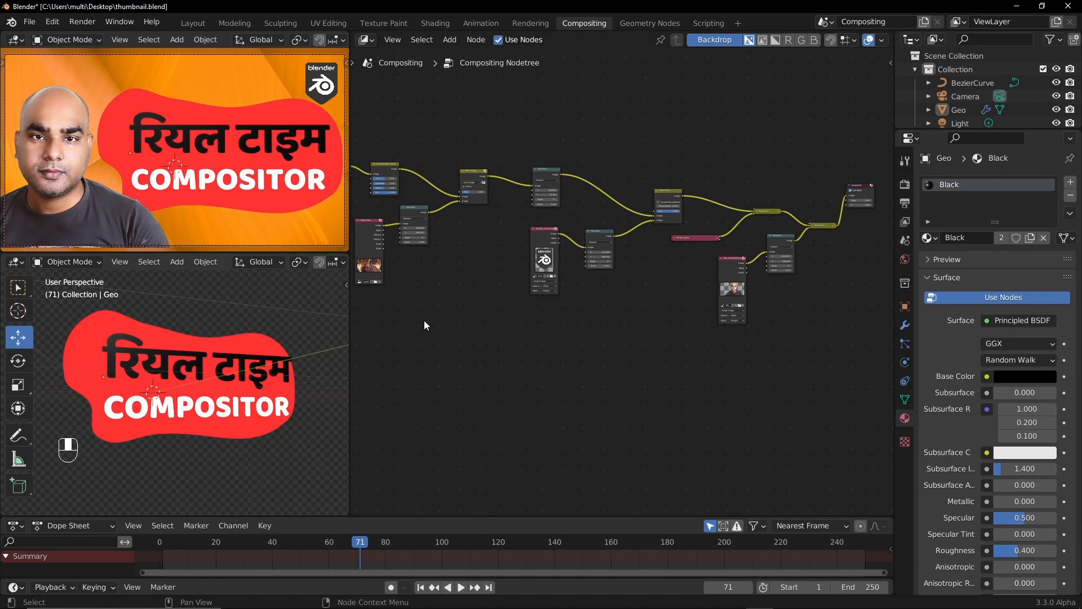
key("shift+F3")
key("shift+F3")
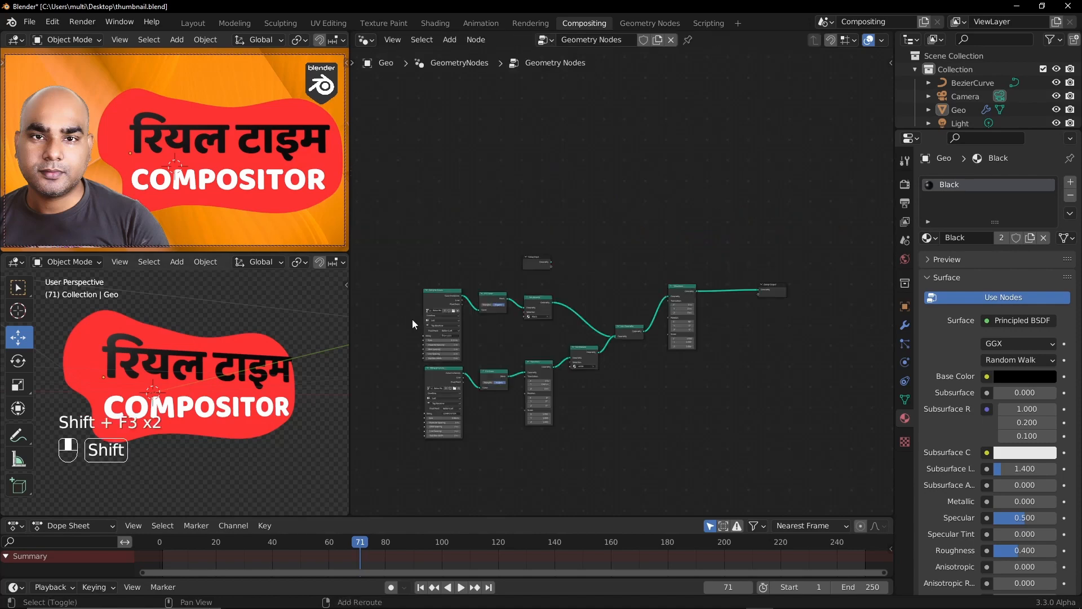
Move the COMPOSITOR branch's Fill Curve and Transform nodes away from the white Set Material node to make room
left_click_drag(505, 390, 600, 290, "ctrl+alt")
left_click_drag(425, 174, 618, 279)
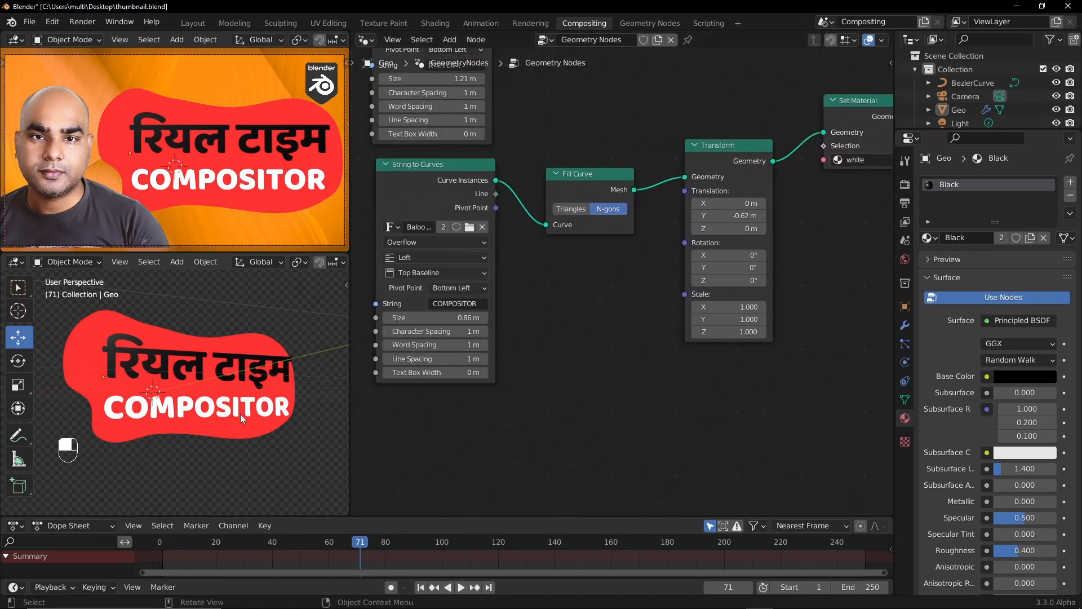
left_click_drag(371, 168, 701, 261)
left_click_drag(730, 174, 499, 233)
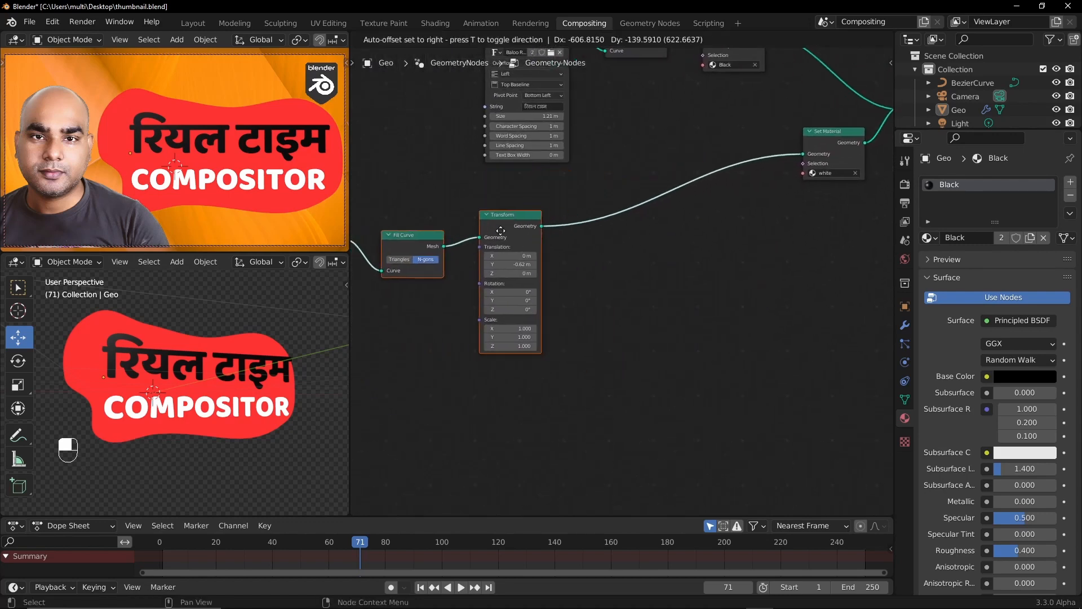
Add a Rotate Instances node between the Transform and white Set Material nodes in the COMPOSITOR branch
key("shift+a")
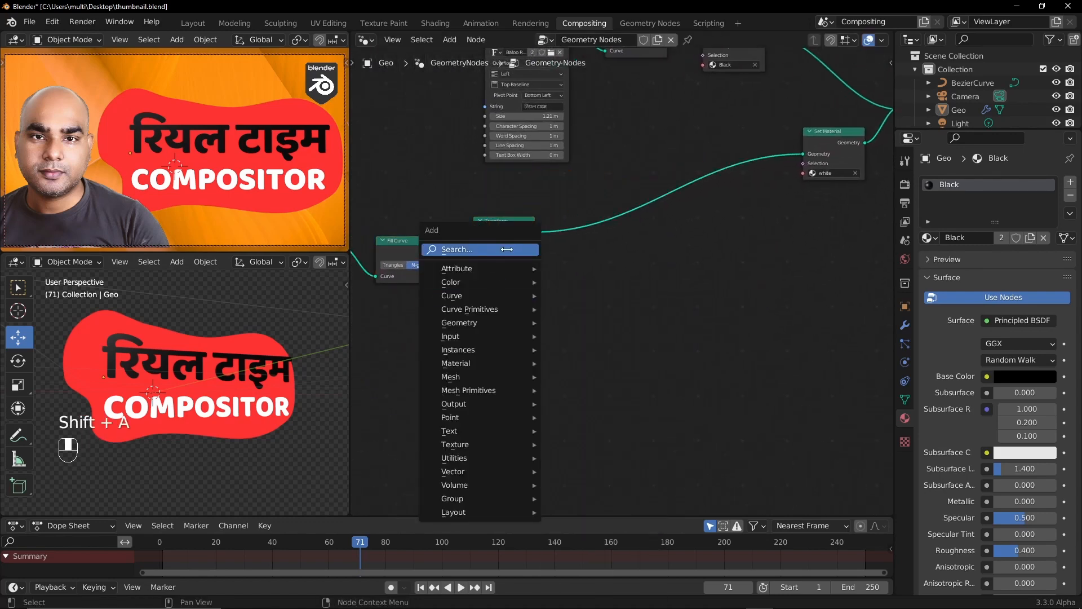
left_click(462, 249)
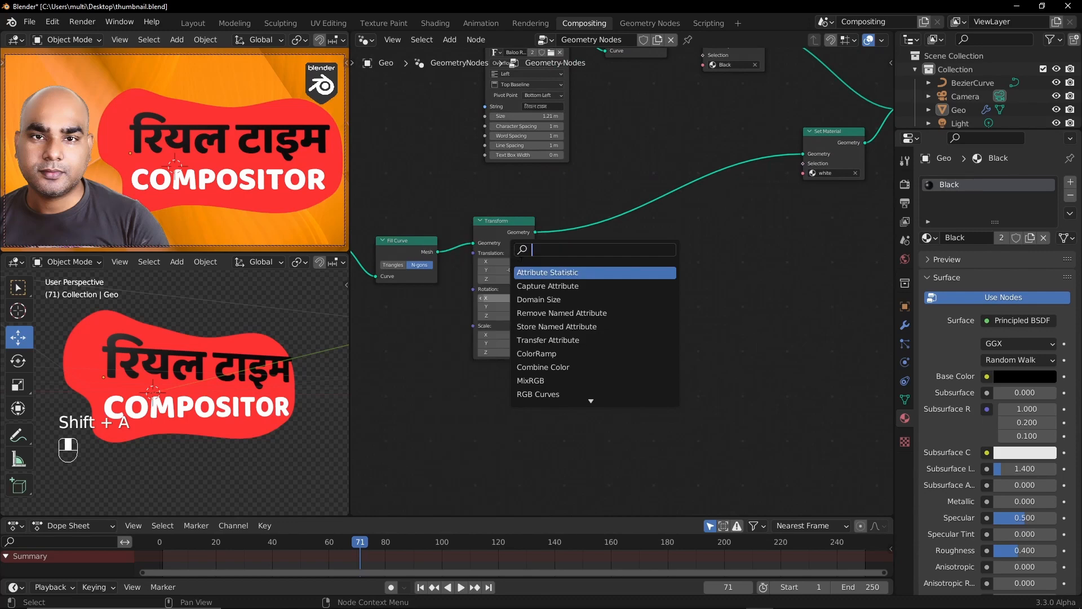
type("ro")
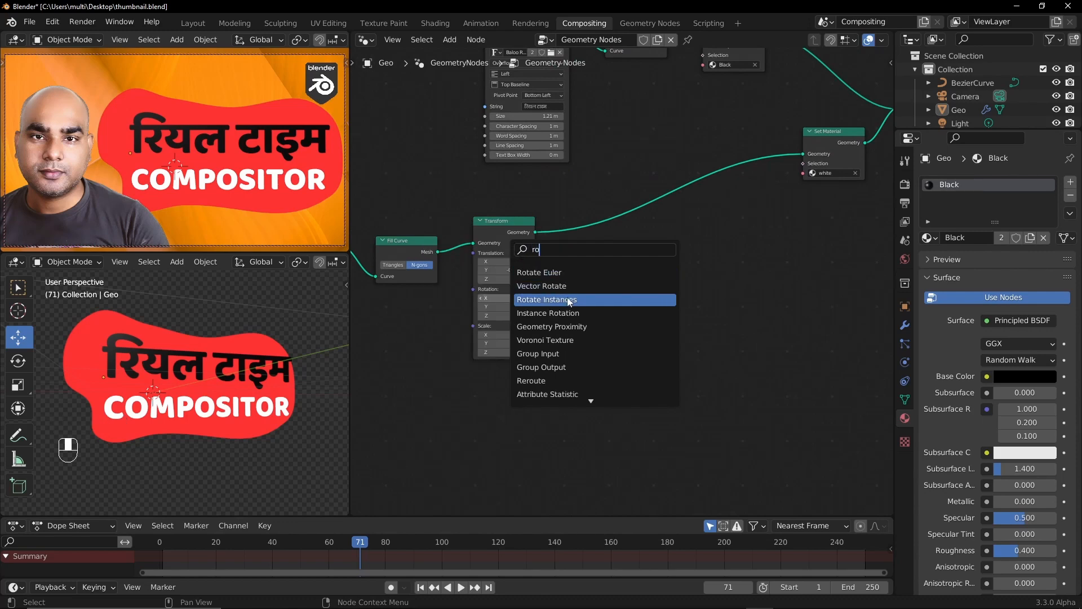
left_click(569, 302)
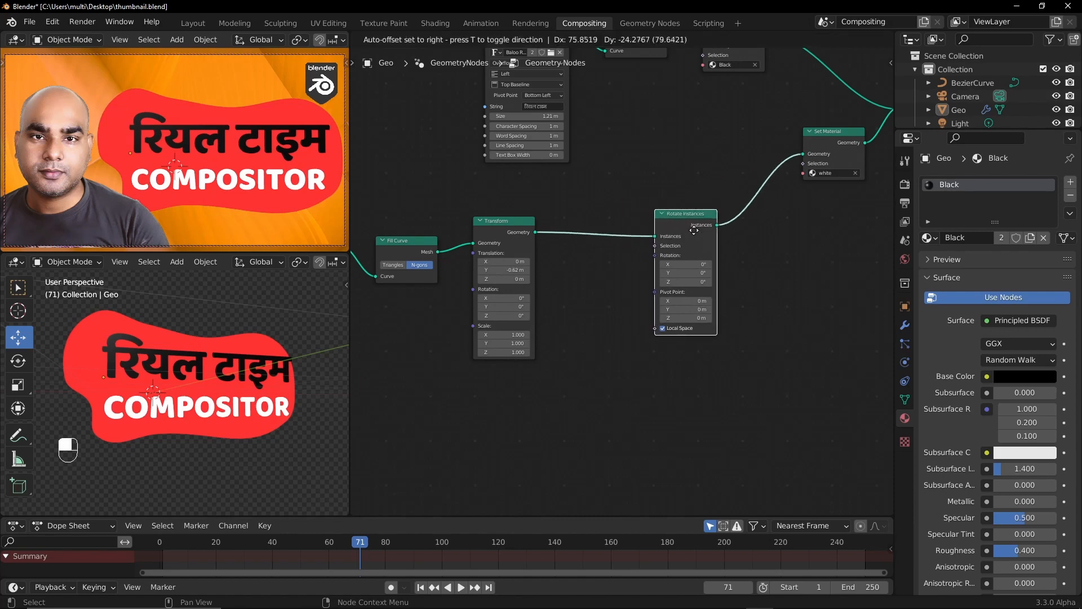
left_click(694, 230)
Feed a new Index node into the Rotation of the Rotate Instances node and place it below the Transform node
left_click_drag(654, 252, 505, 421)
type("in")
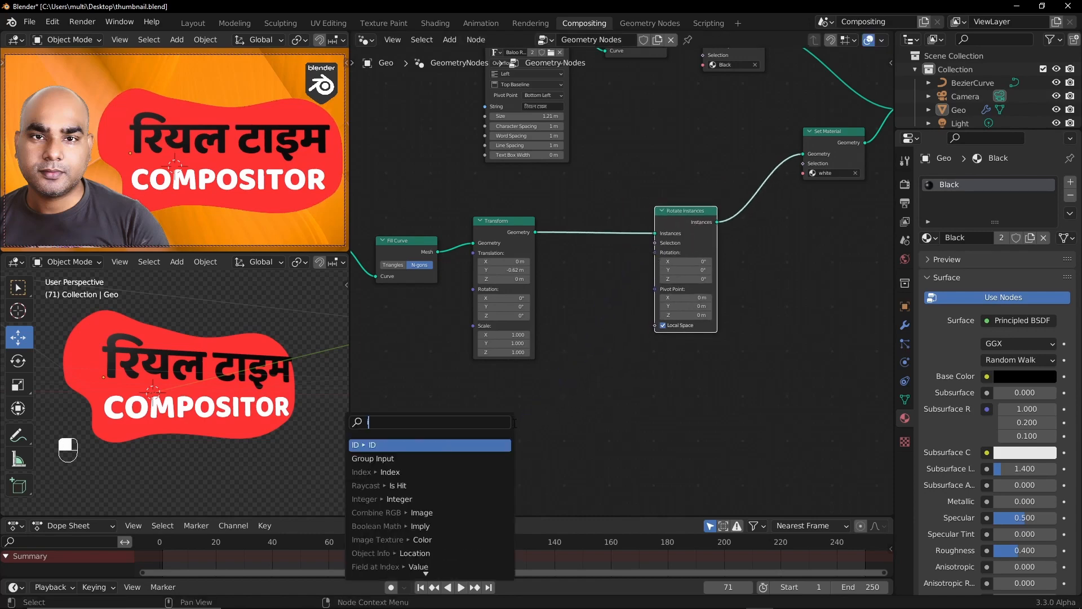
type("dex")
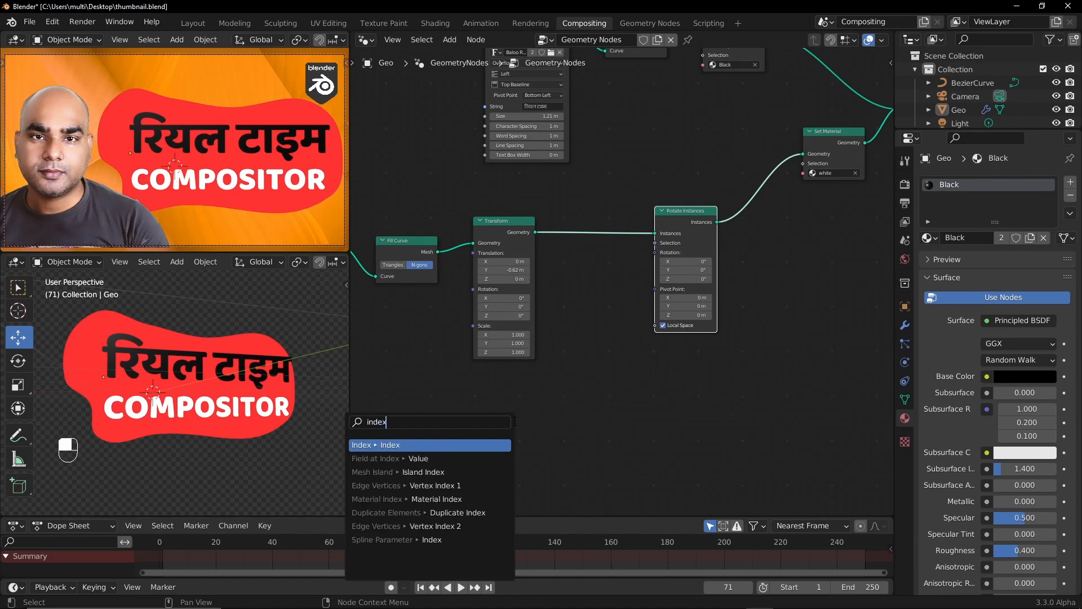
key("Return")
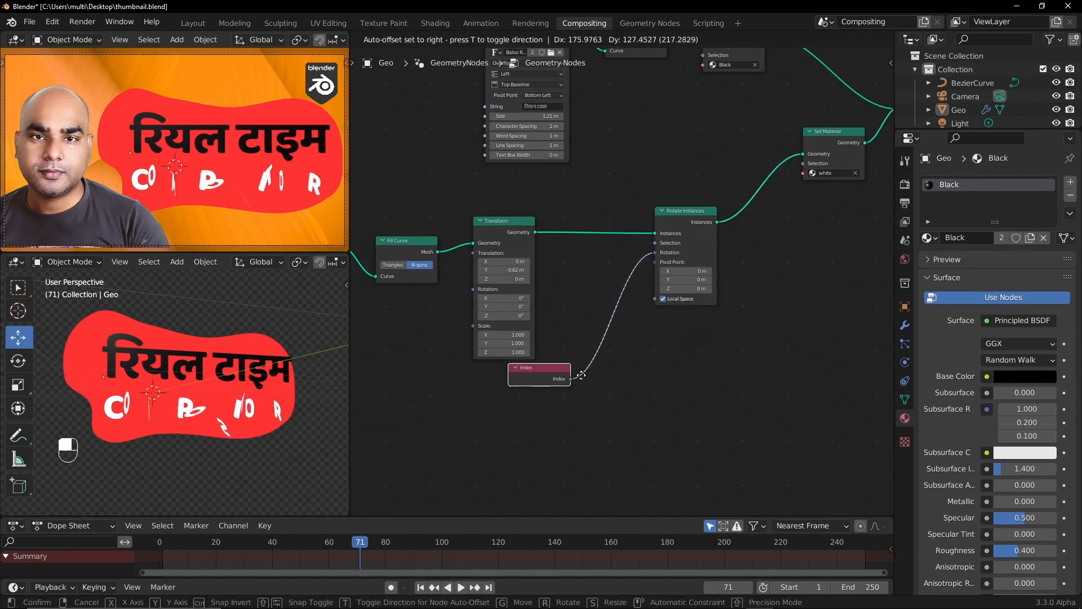
left_click(538, 394)
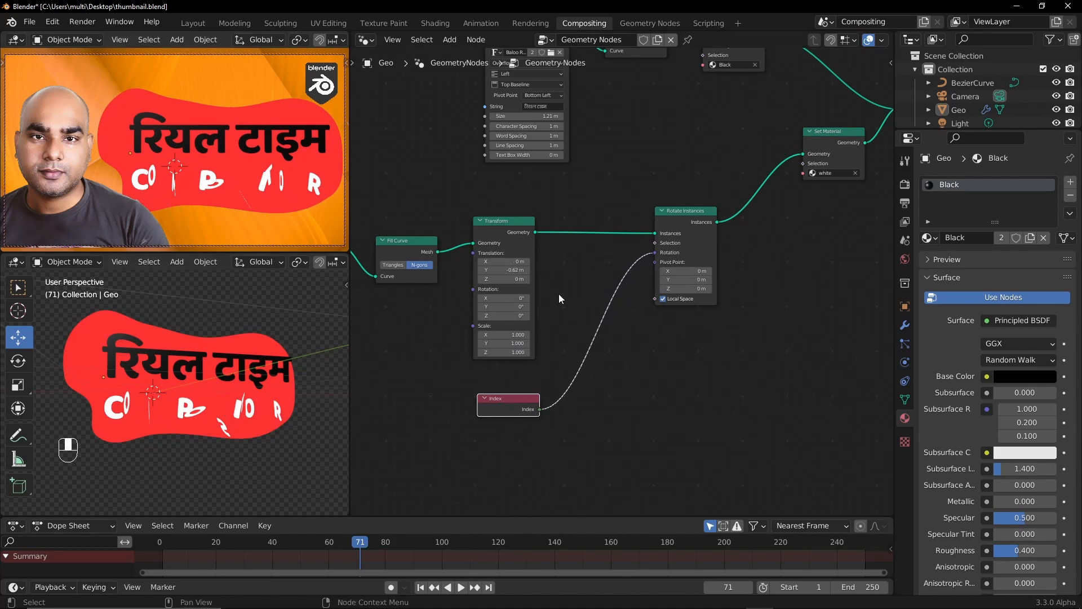
Insert a Math node set to Multiply into the link between Index and the Rotate Instances rotation
scroll(581, 386, "up", 3)
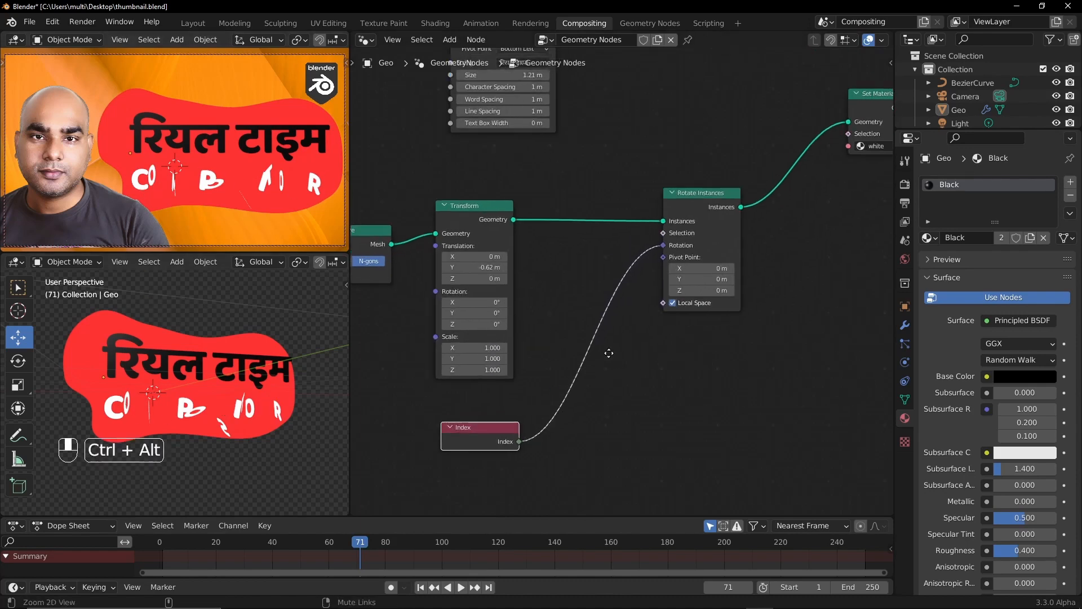
key("shift+a")
left_click(584, 332)
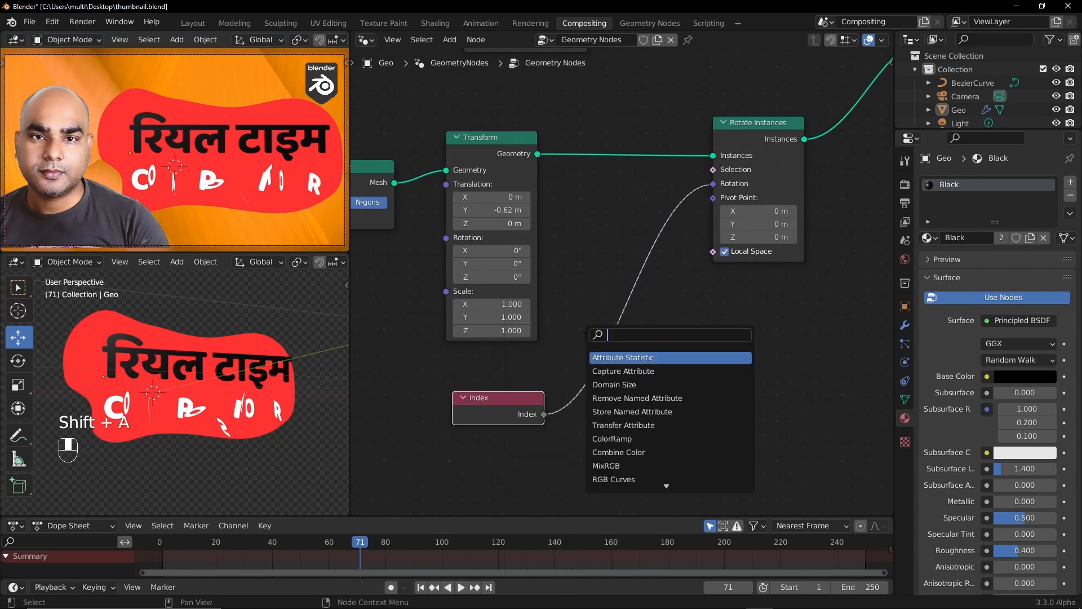
type("ma")
left_click(620, 357)
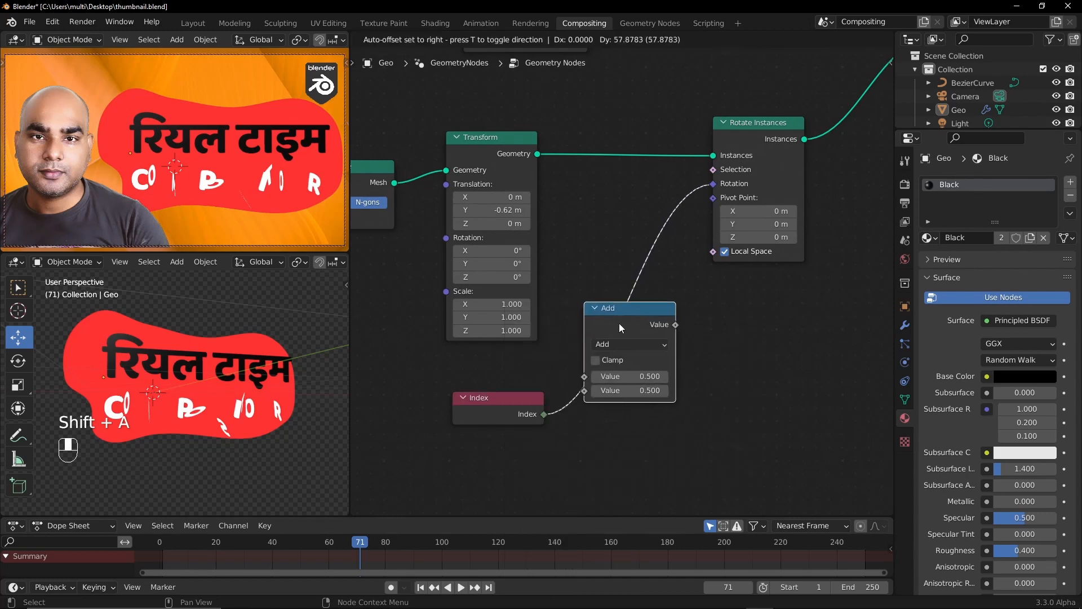
left_click(619, 323)
left_click(638, 343)
left_click(265, 407)
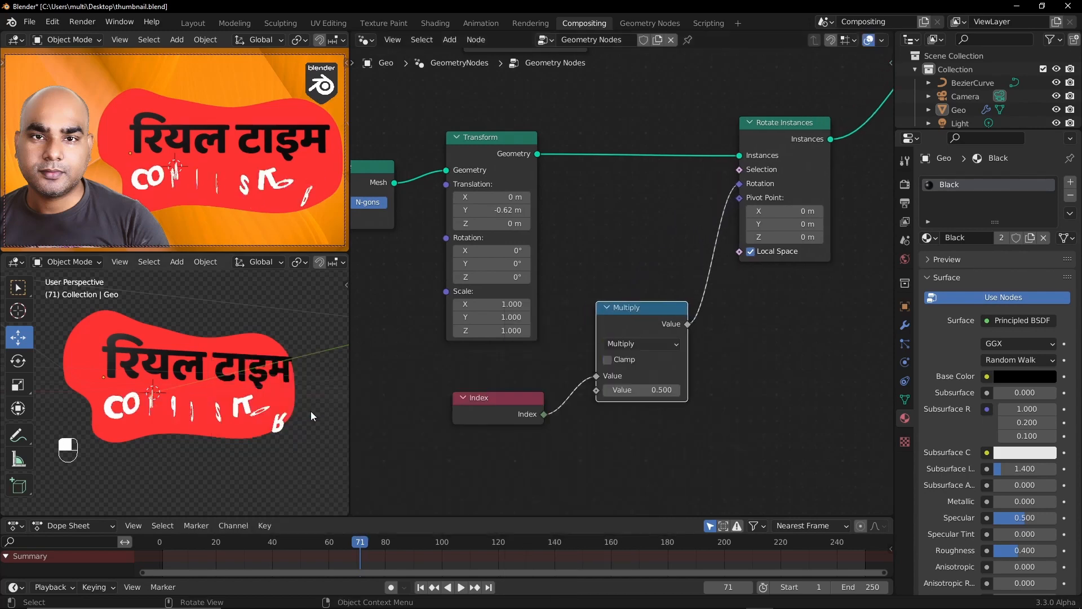
Set the Multiply node's second value to 0.030 and move the Index and Multiply nodes below the Transform node
left_click_drag(641, 391, 618, 393)
left_click_drag(502, 397, 403, 405)
left_click_drag(645, 309, 536, 360)
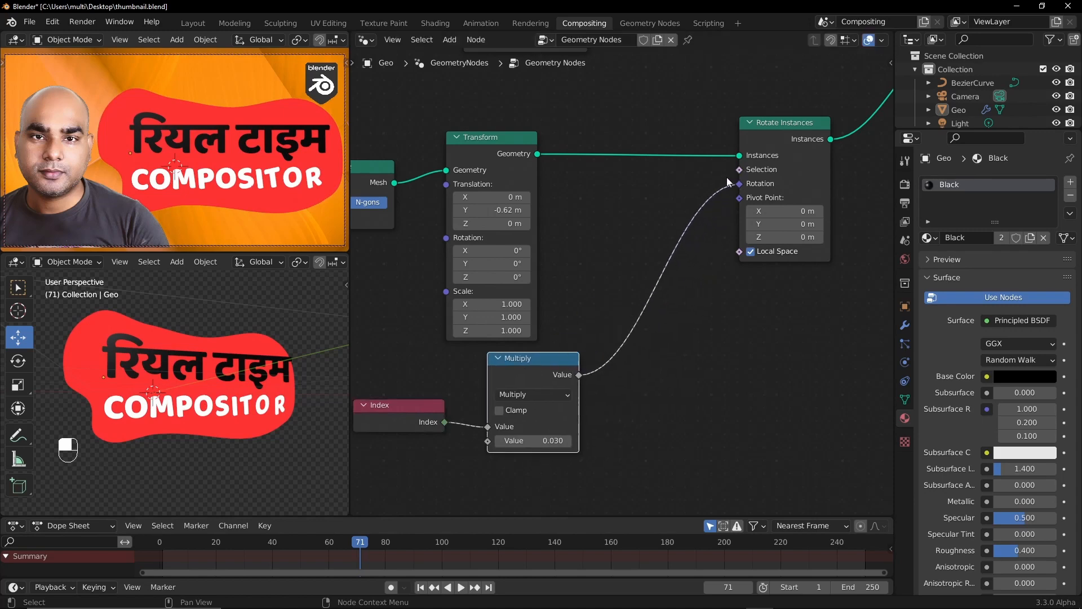
Route the Multiply value through the X of a new Combine XYZ node into the Rotate Instances rotation
left_click_drag(739, 183, 627, 405)
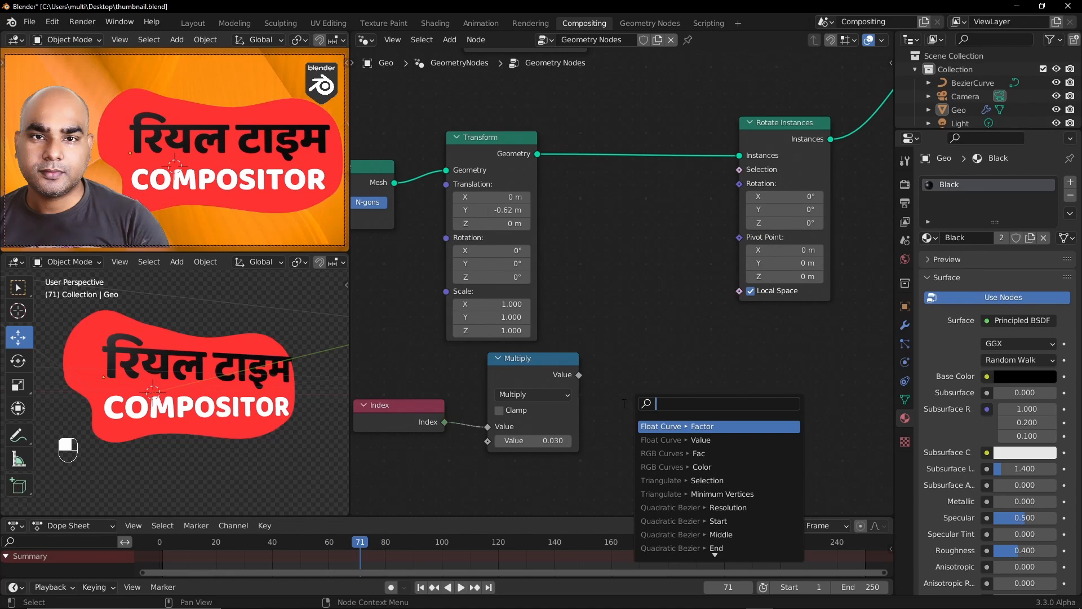
type("com")
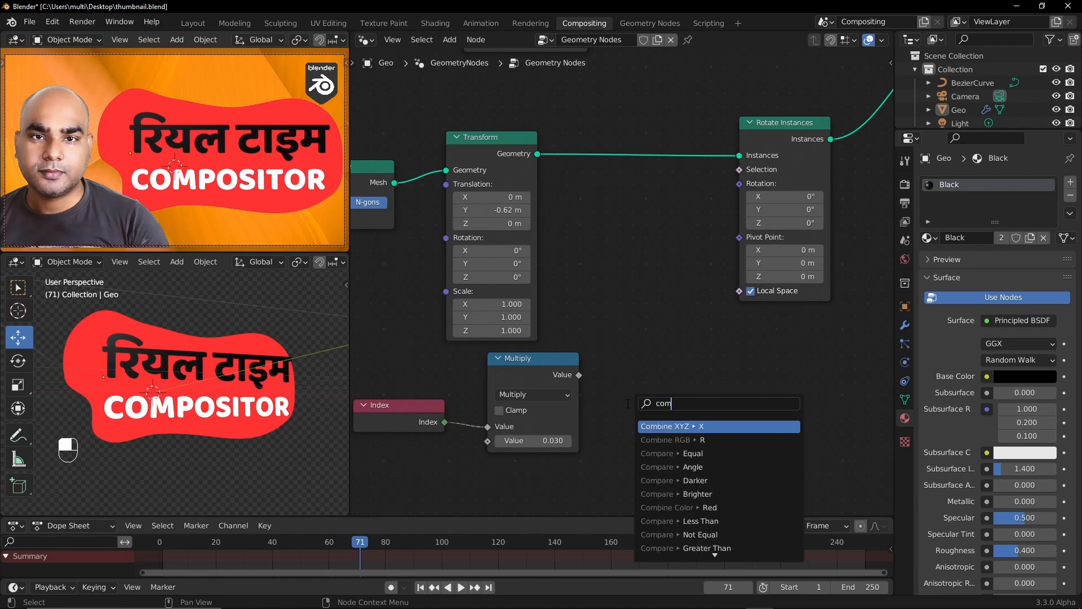
left_click(674, 427)
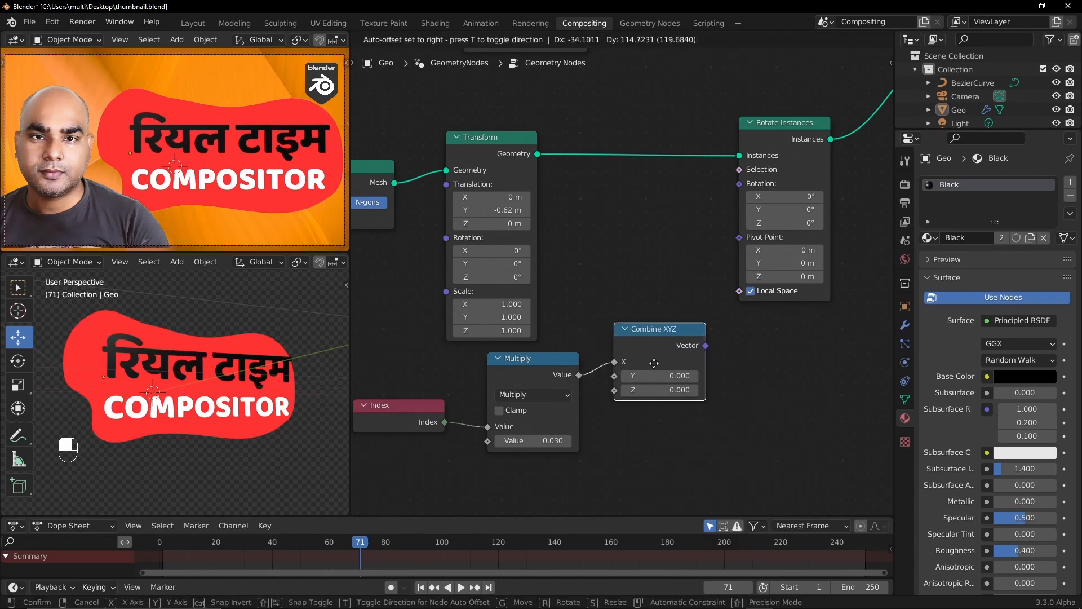
left_click(651, 374)
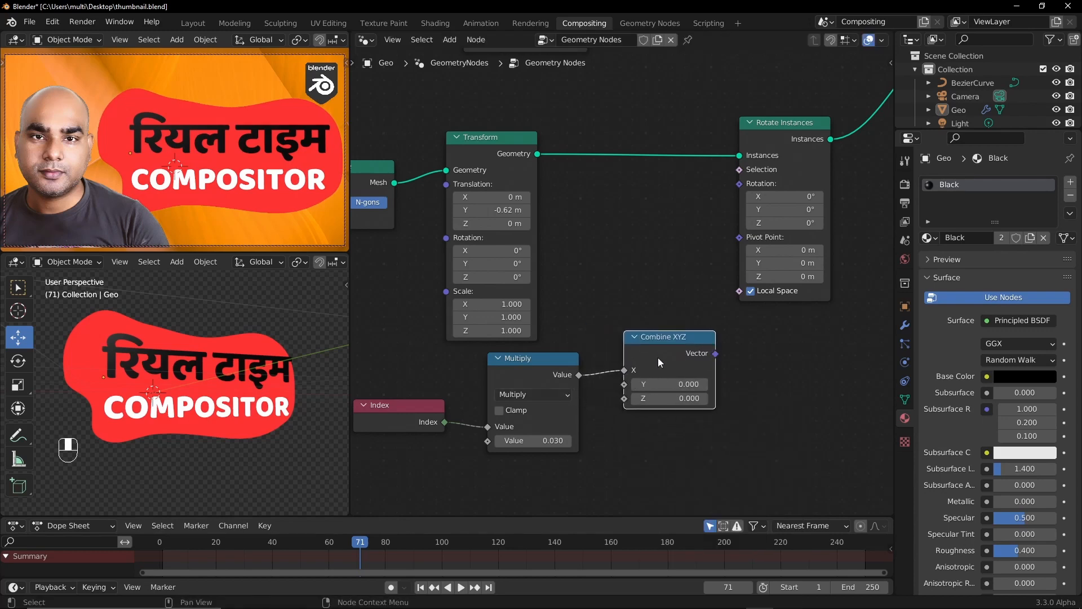
left_click_drag(659, 361, 719, 203)
left_click_drag(701, 362, 738, 185)
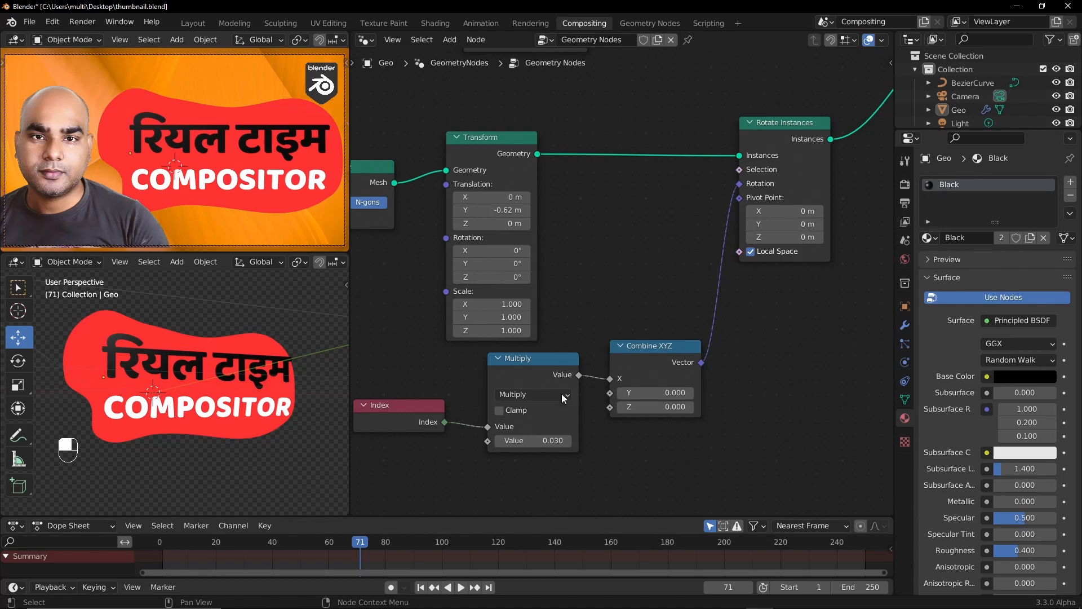
Shift the Multiply and Combine XYZ nodes away from Rotate Instances and set the Multiply value to -0.170
left_click_drag(516, 376, 490, 380)
left_click_drag(625, 348, 586, 380)
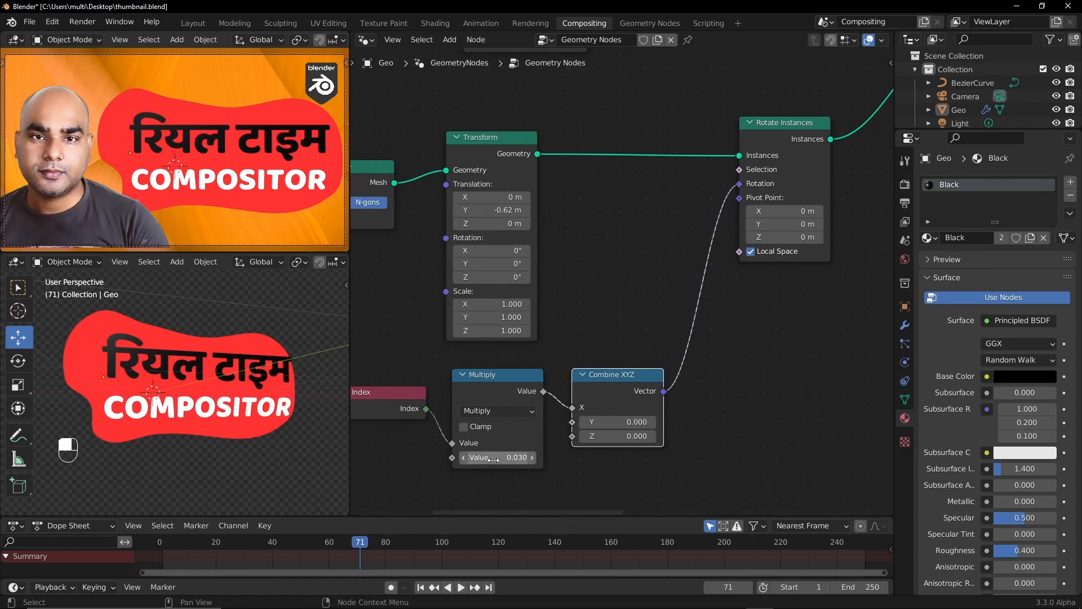
mouse_move(508, 458)
left_mouse_down()
mouse_move(544, 458)
mouse_move(479, 458)
mouse_move(498, 462)
left_mouse_up()
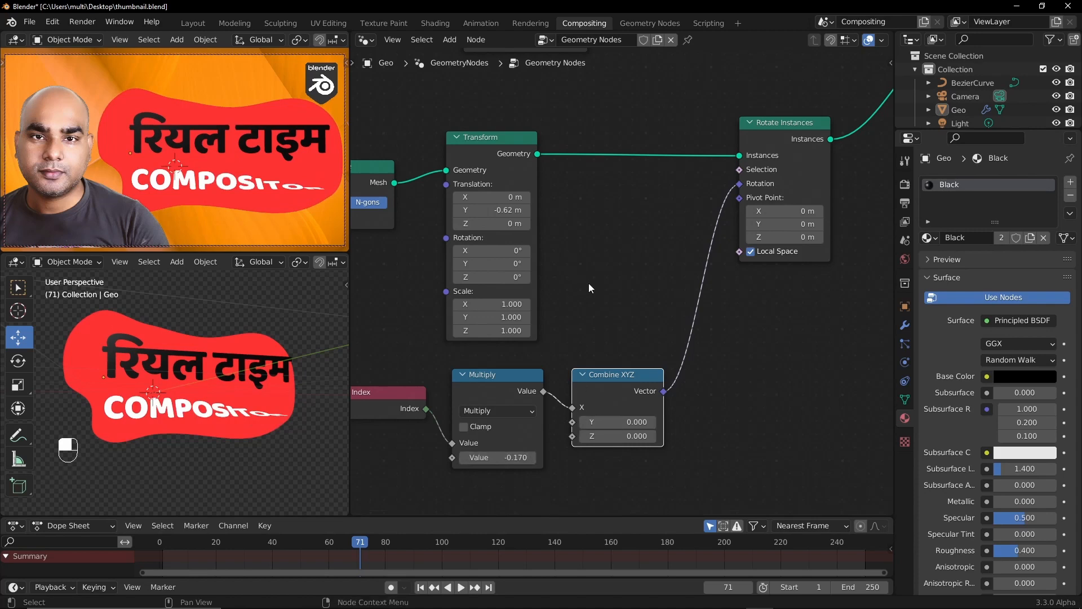
Duplicate the Multiply and Combine XYZ nodes, feeding Index into the copied Multiply and its result into Z
middle_click_drag(583, 318, 632, 189)
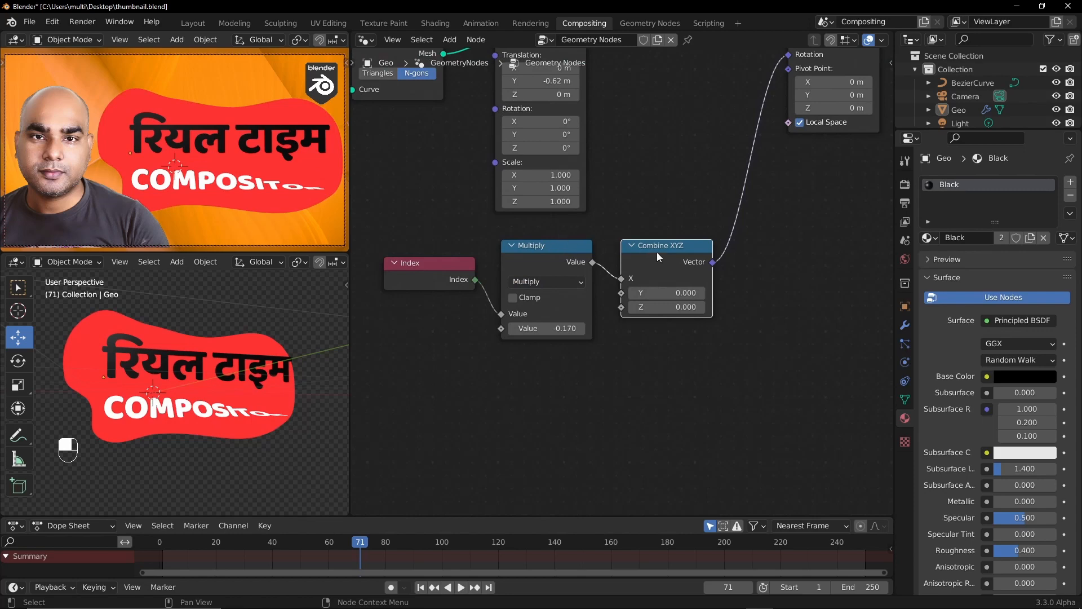
left_click_drag(440, 263, 378, 297)
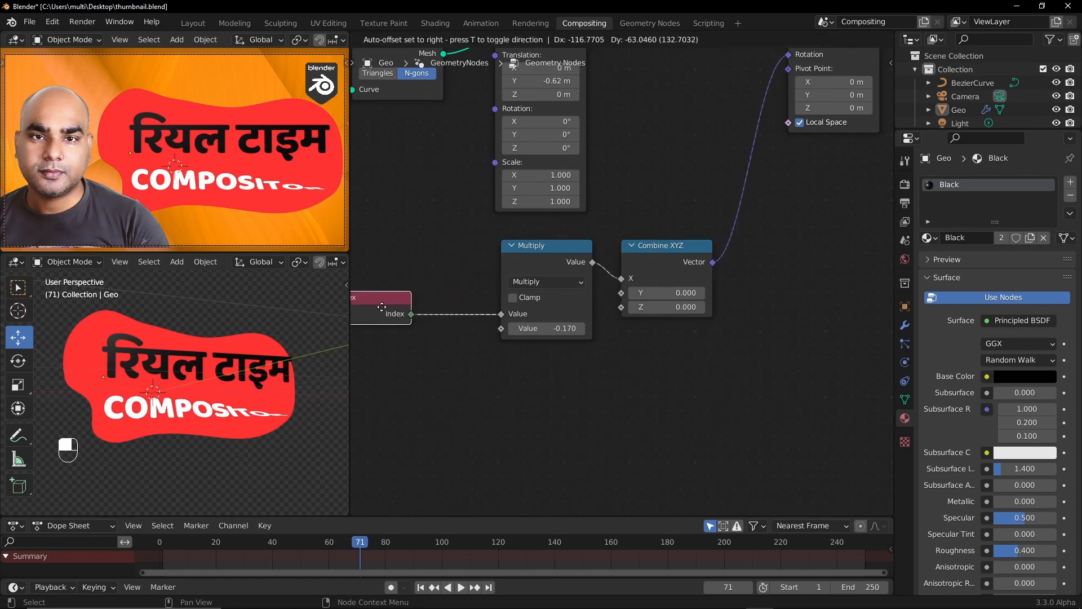
mouse_move(541, 226)
left_mouse_down()
mouse_move(573, 271)
mouse_move(659, 333)
left_mouse_up()
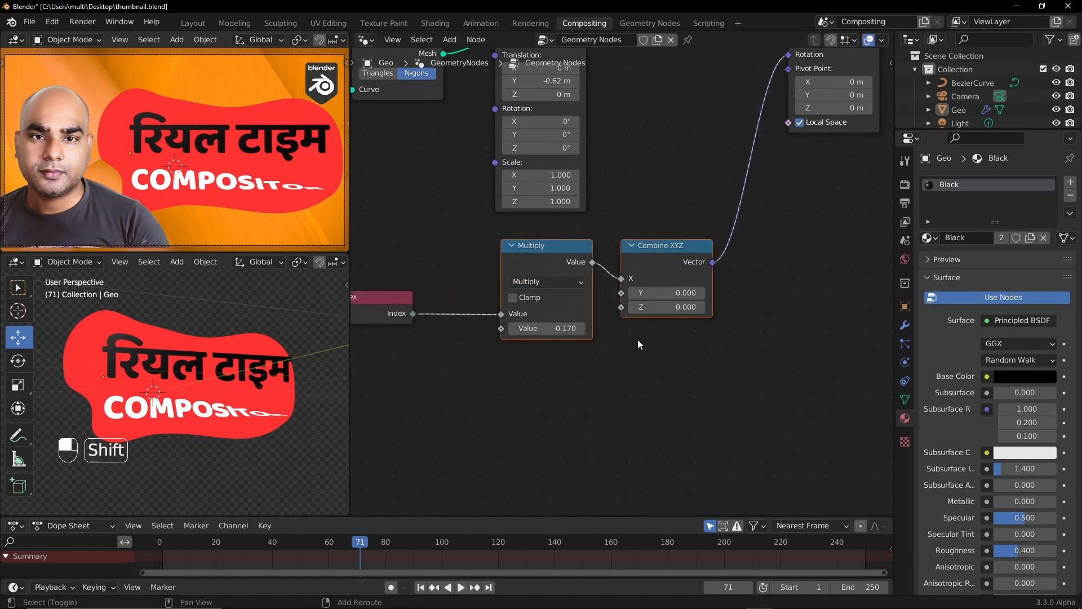
key("shift+d")
left_click(640, 464)
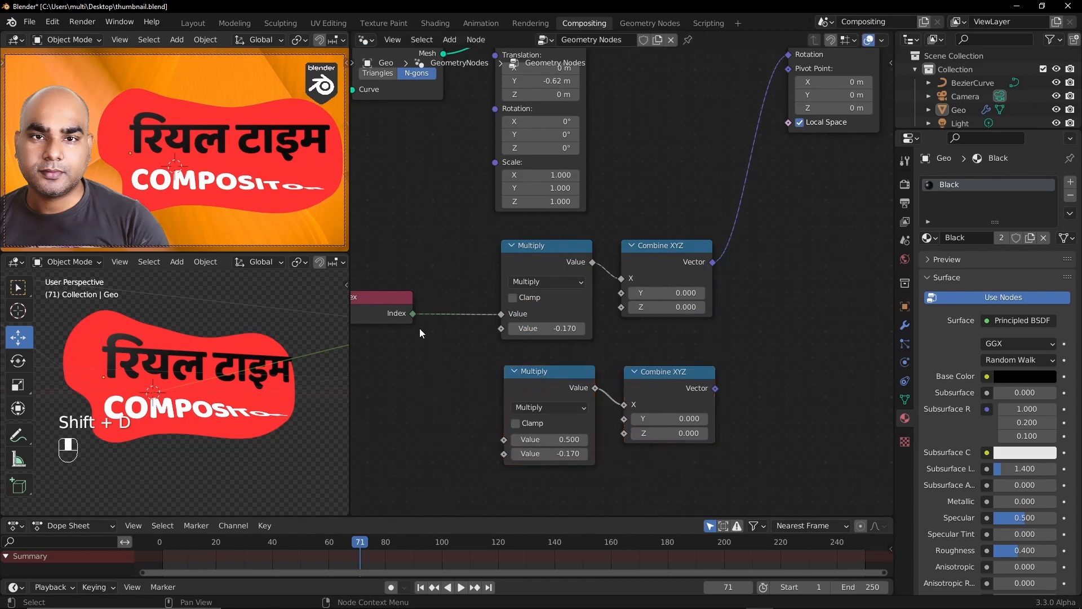
left_click_drag(413, 314, 505, 440)
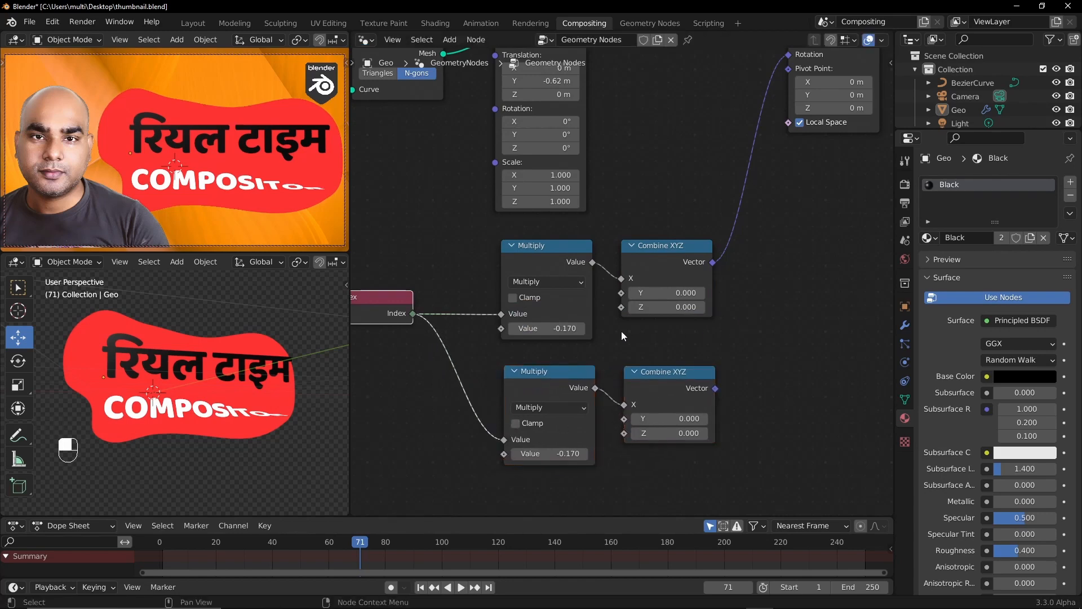
left_click_drag(624, 404, 630, 432)
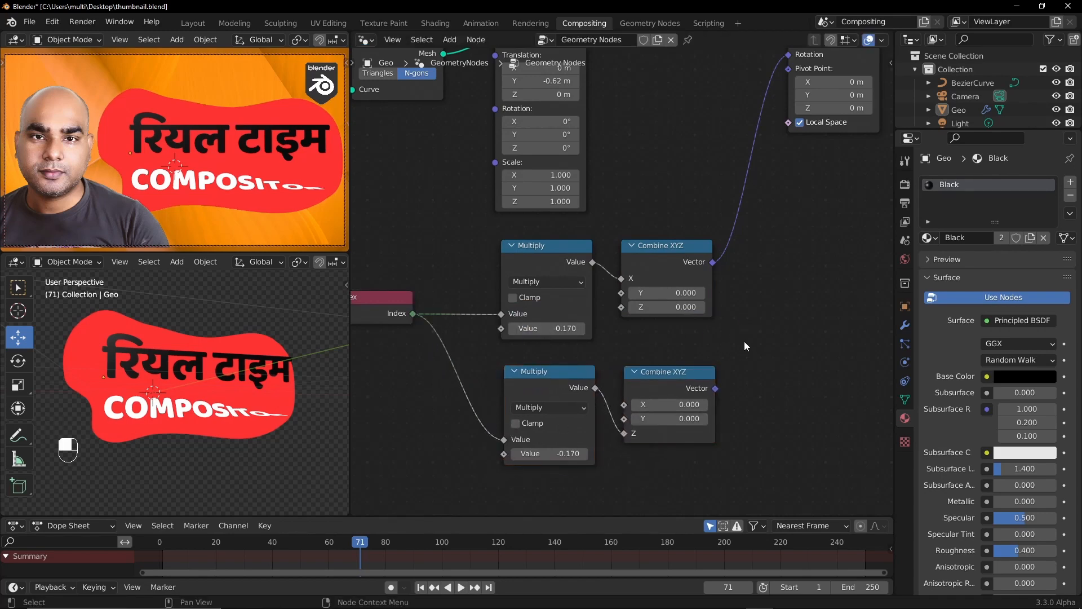
Add a Translate Instances node after Rotate Instances in the COMPOSITOR branch
middle_click_drag(744, 341, 525, 374)
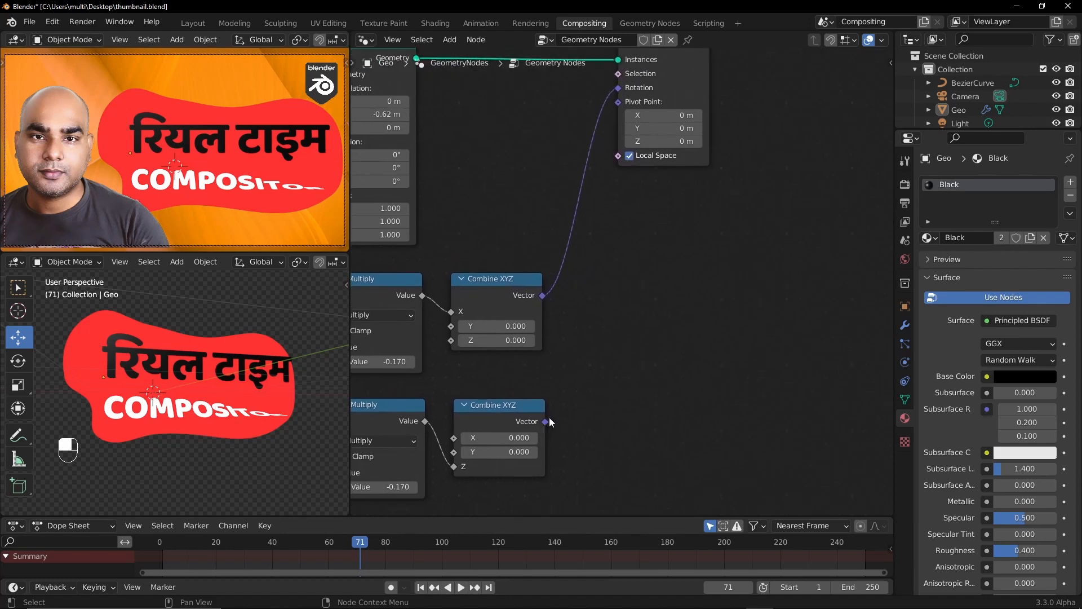
middle_click_drag(543, 424, 513, 503)
left_click_drag(638, 123, 589, 150)
key("shift+a")
left_click(655, 265)
type("tra")
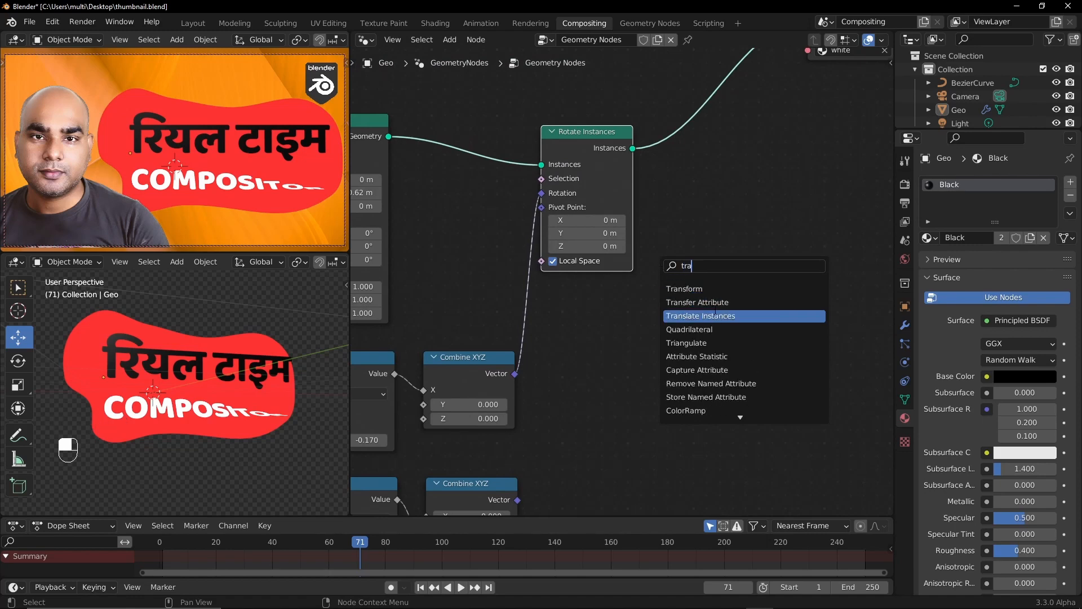
key("Return")
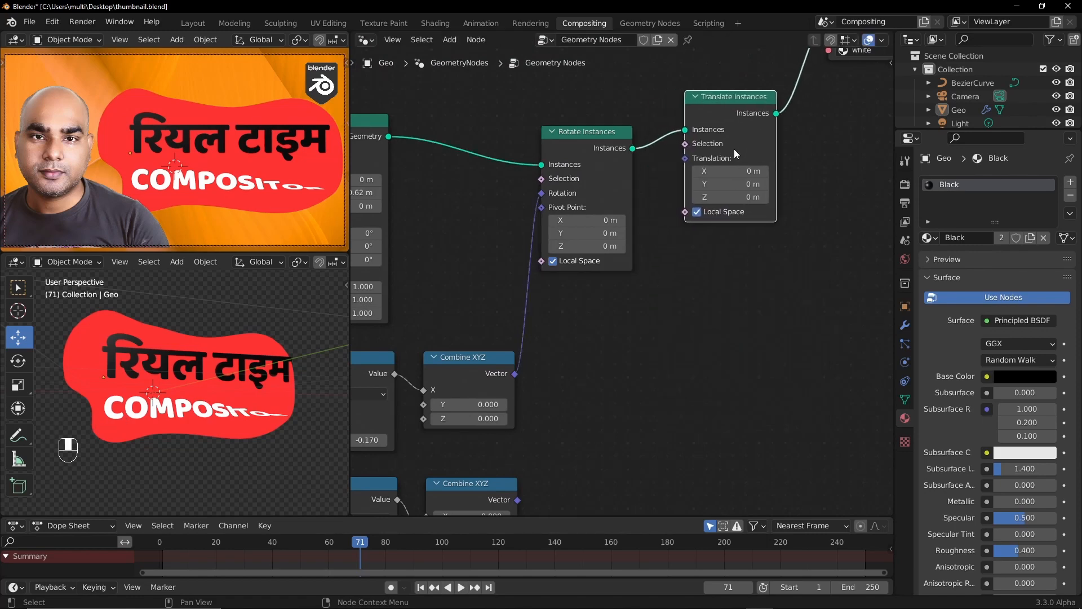
left_click(768, 285)
Connect the second Combine XYZ to the Translate Instances translation and set the second Multiply value to 0.230
middle_click_drag(768, 285, 774, 172)
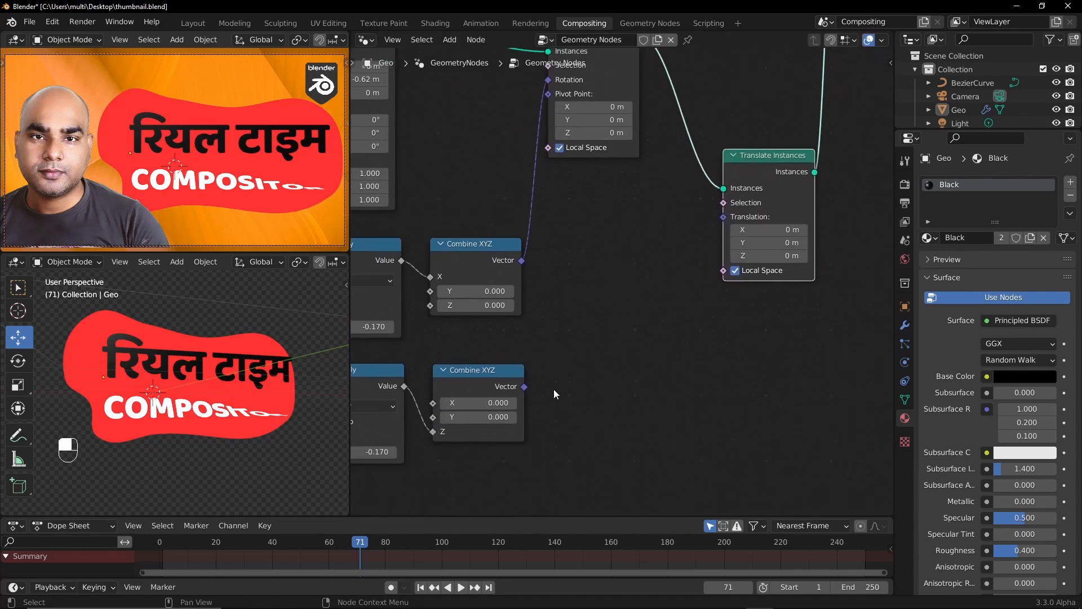
left_click_drag(524, 386, 720, 220)
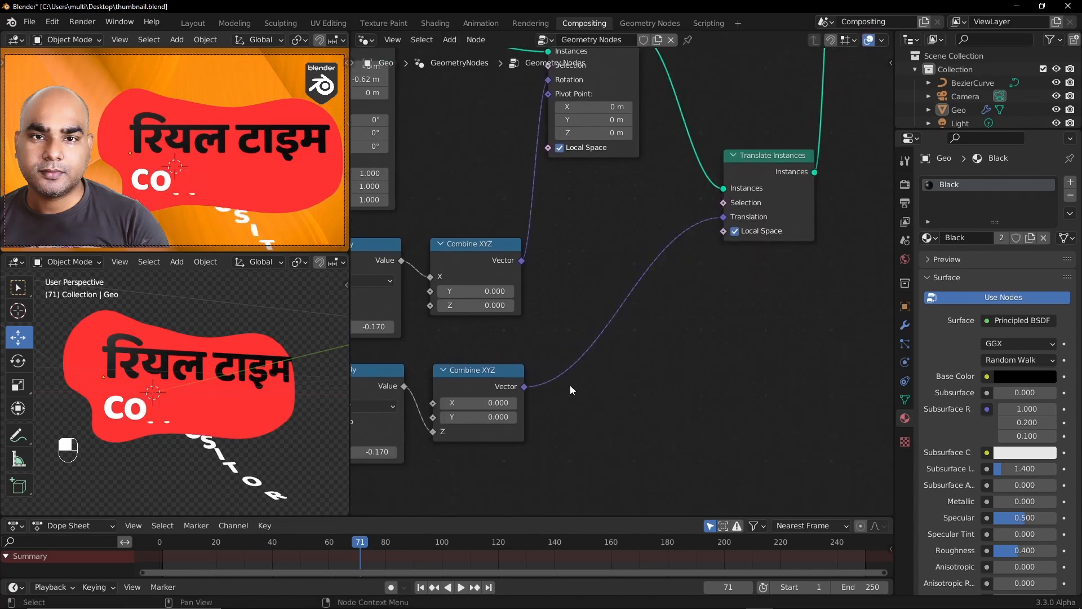
middle_click_drag(479, 434, 692, 348)
mouse_move(568, 372)
left_mouse_down()
mouse_move(542, 372)
mouse_move(578, 374)
mouse_move(559, 376)
left_mouse_up()
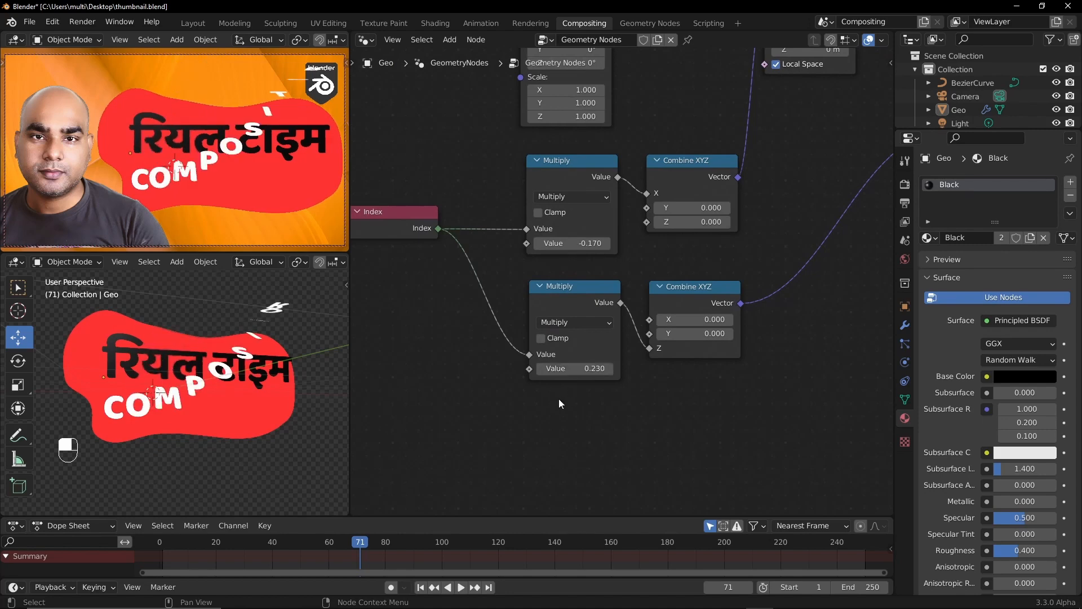
Reconnect the Transform node directly to the white Set Material node, bypassing the Rotate and Translate Instances nodes
middle_click_drag(612, 275, 588, 442)
middle_click_drag(640, 302, 521, 354)
left_click_drag(683, 275, 576, 365, "ctrl+alt")
left_click_drag(616, 248, 682, 271, "alt+shift")
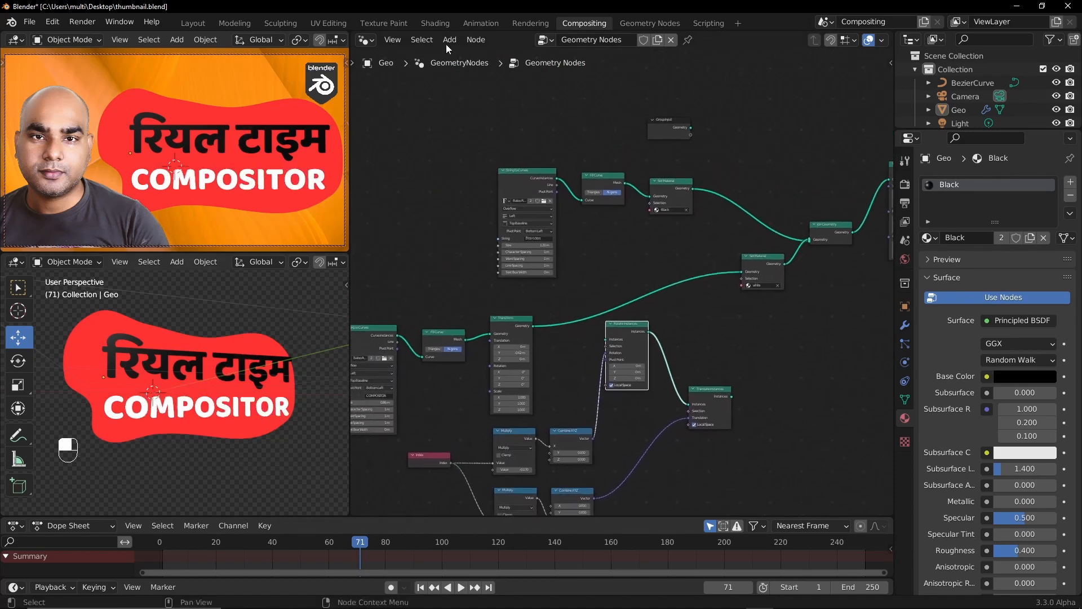
Switch the node editor from geometry nodes back to the compositing node tree
left_click(392, 39)
key("Escape")
left_click(368, 39)
left_click(429, 116)
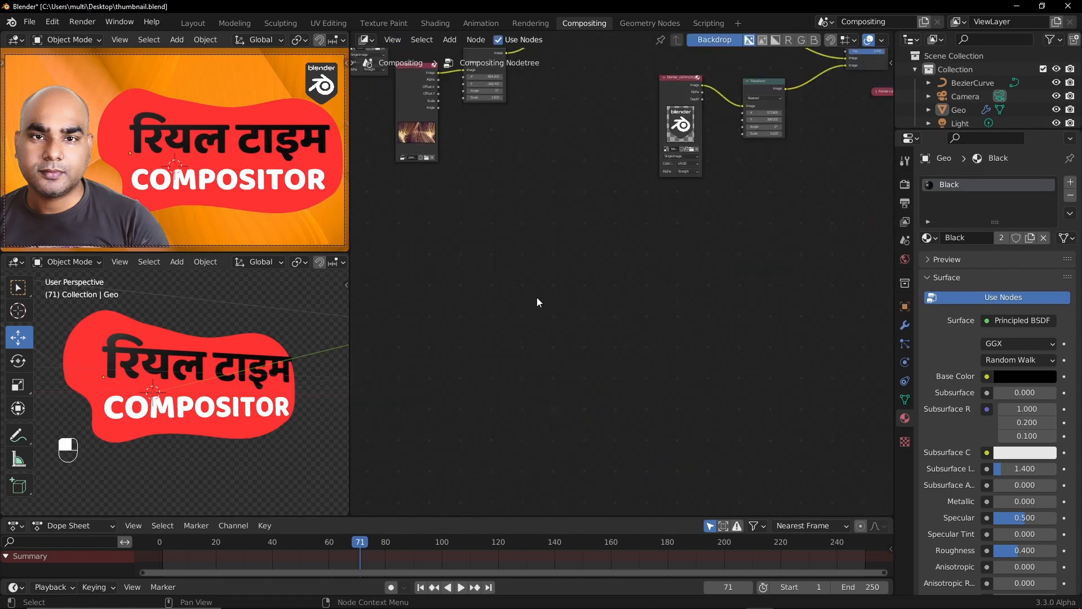
Scrub the timeline to frame 108 to preview the moving background in the composited view
left_click_drag(647, 125, 597, 288, "alt+shift")
left_click_drag(694, 286, 626, 285, "alt")
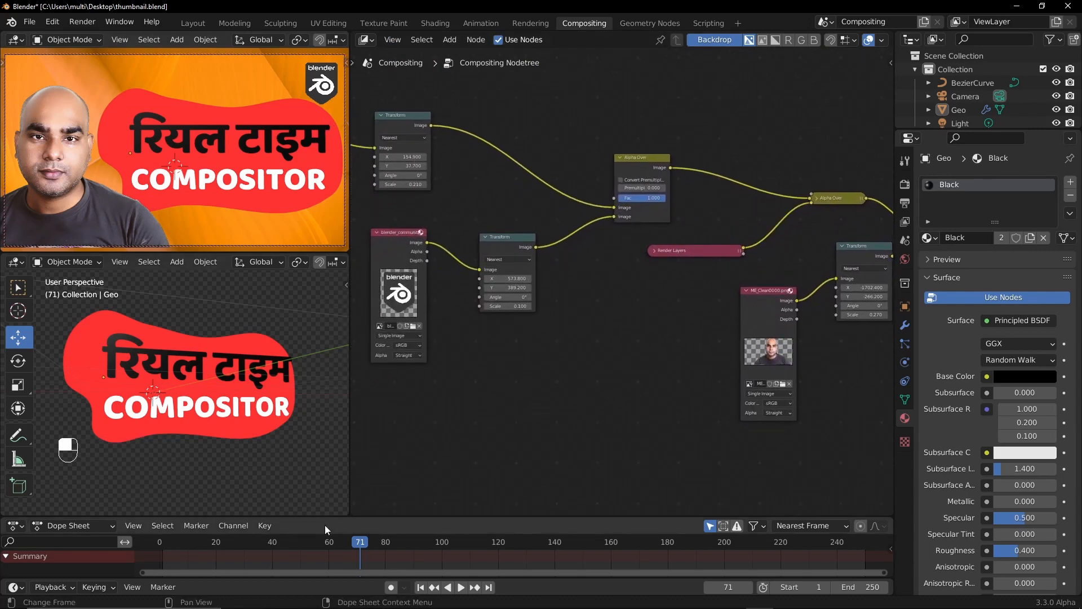
left_click_drag(363, 547, 339, 552)
left_click_drag(431, 540, 464, 541)
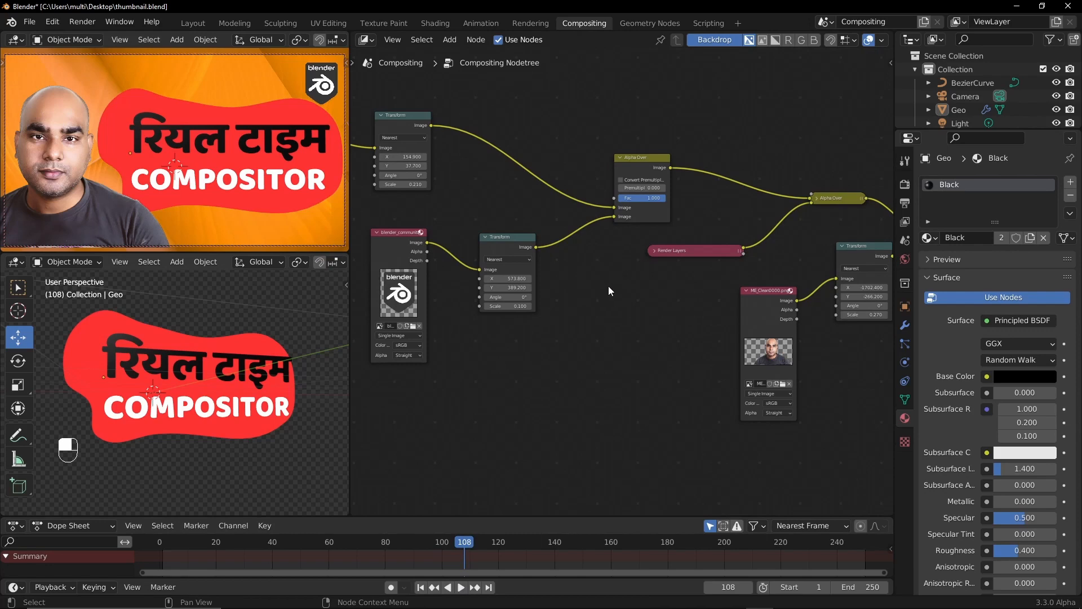
Set the X offset of the movie clip's Transform node to -749.1
mouse_move(582, 309)
left_mouse_down("alt+shift")
mouse_move(540, 306)
mouse_move(641, 355)
mouse_move(602, 336)
mouse_move(707, 329)
mouse_move(696, 305)
mouse_move(722, 249)
left_mouse_up("alt+shift")
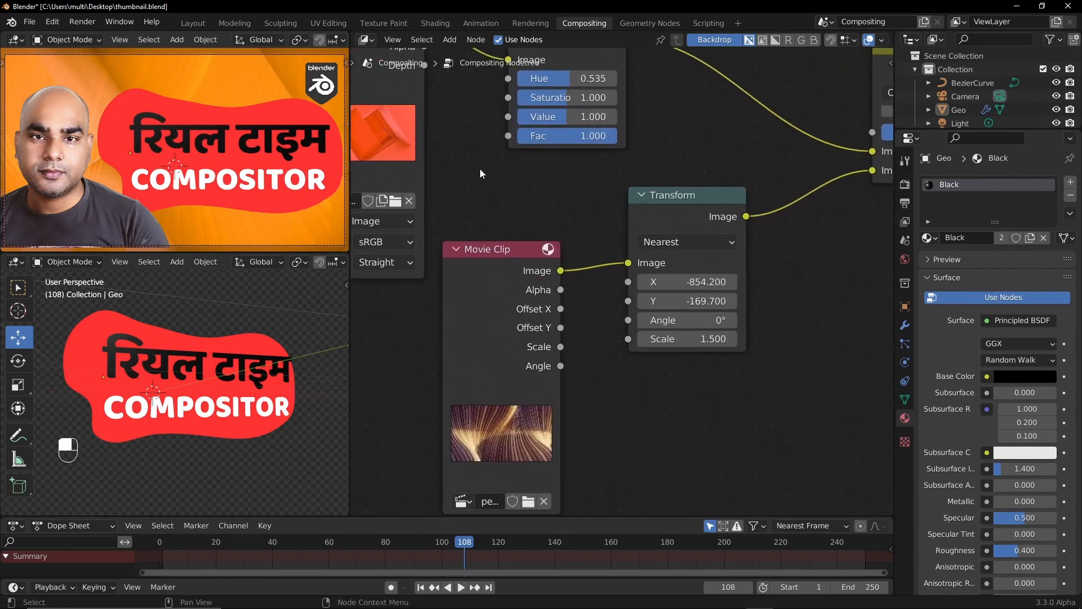
left_click_drag(570, 383, 637, 355, "ctrl+alt")
left_click_drag(677, 262, 942, 262)
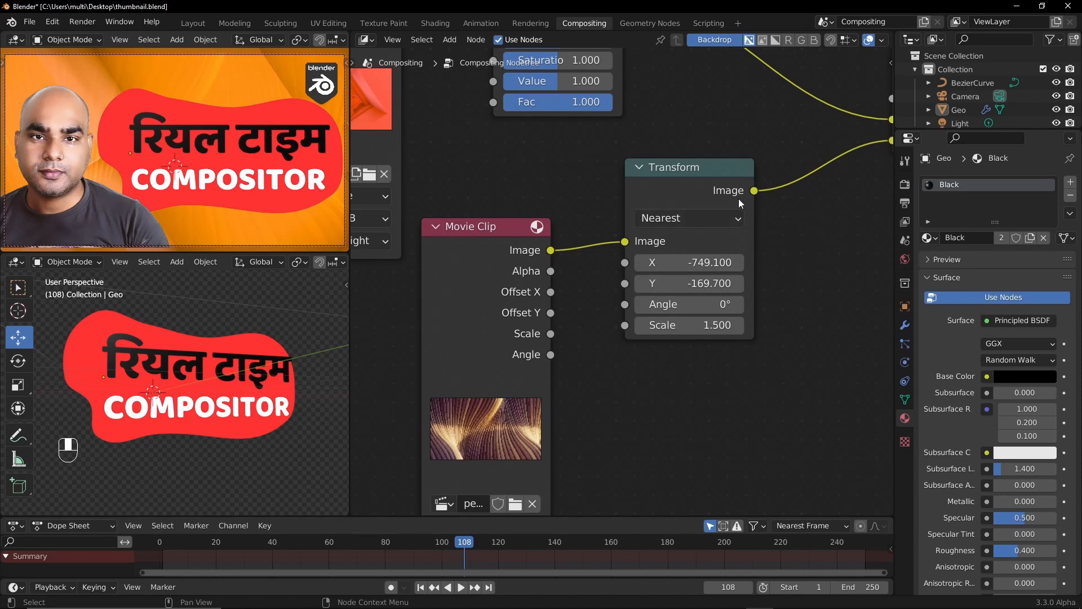
Set the Color Dodge node's factor to 0.594
middle_click_drag(740, 203, 487, 321)
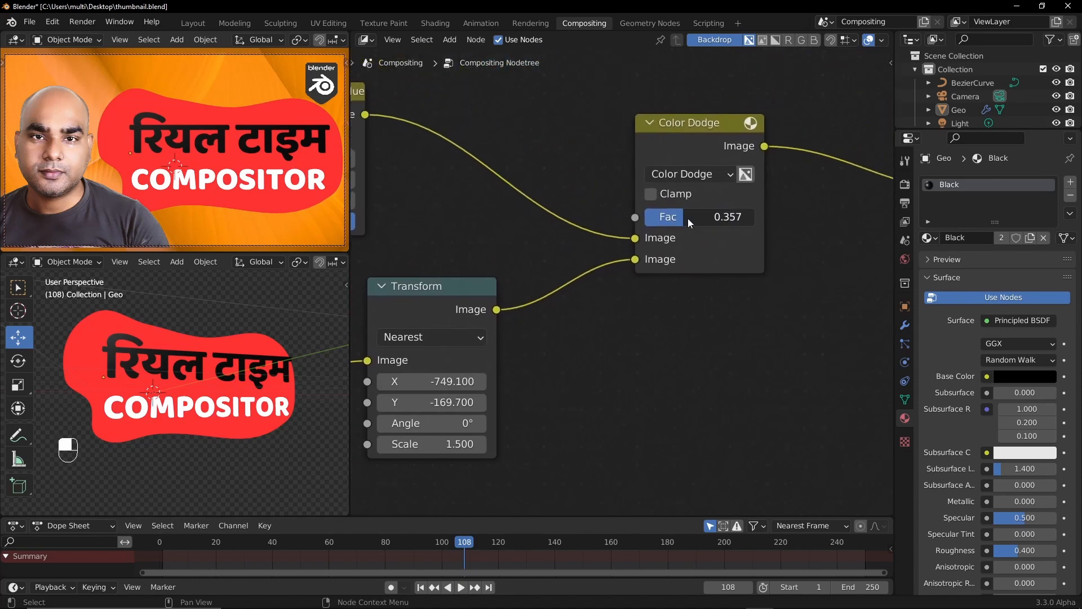
mouse_move(688, 218)
left_mouse_down()
mouse_move(759, 221)
mouse_move(707, 232)
mouse_move(726, 229)
left_mouse_up()
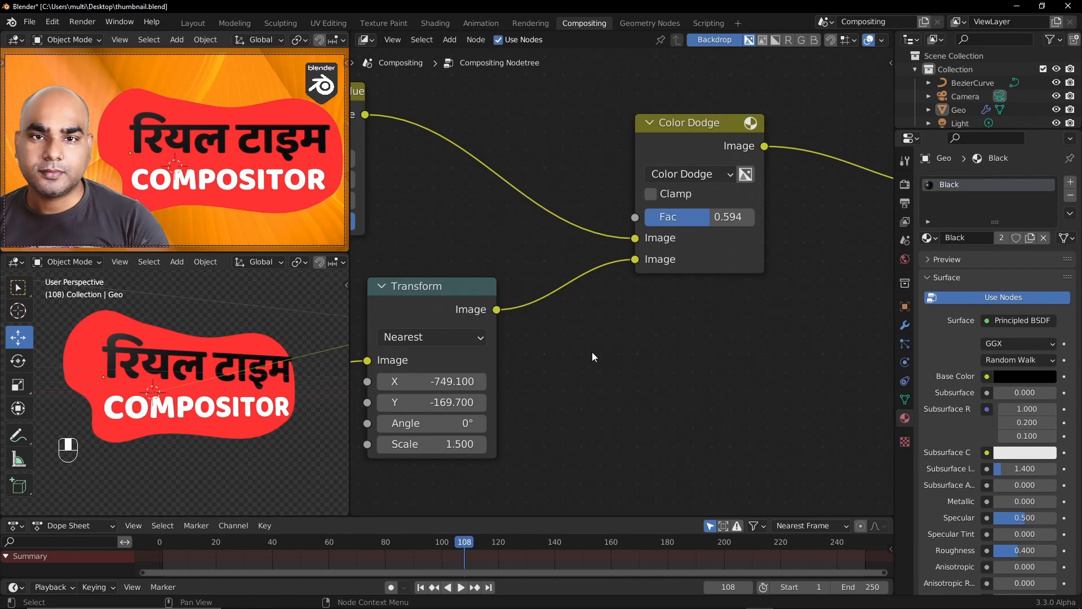
mouse_move(761, 604)
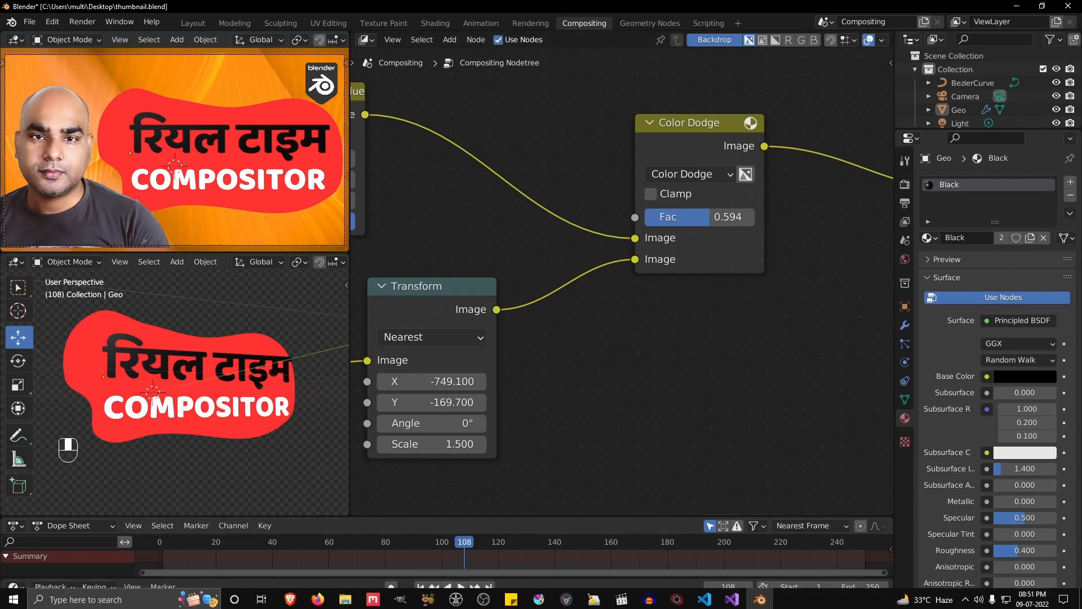